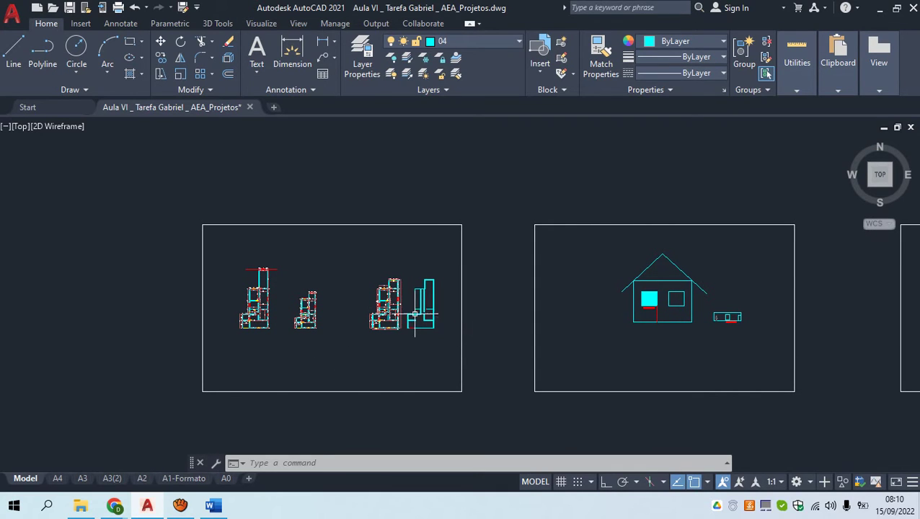
# Examine the floor plan that has walls but no dimensions, highlighting its geometry beside the dimensioned plan
pyautogui.scroll(8, 416, 314)
pyautogui.scroll(-5, 405, 323)
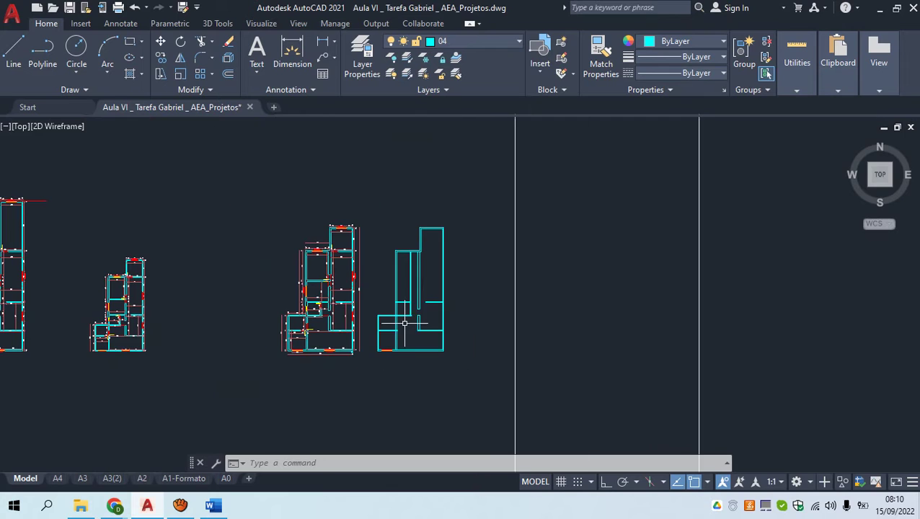
pyautogui.click(484, 371)
pyautogui.click(372, 195)
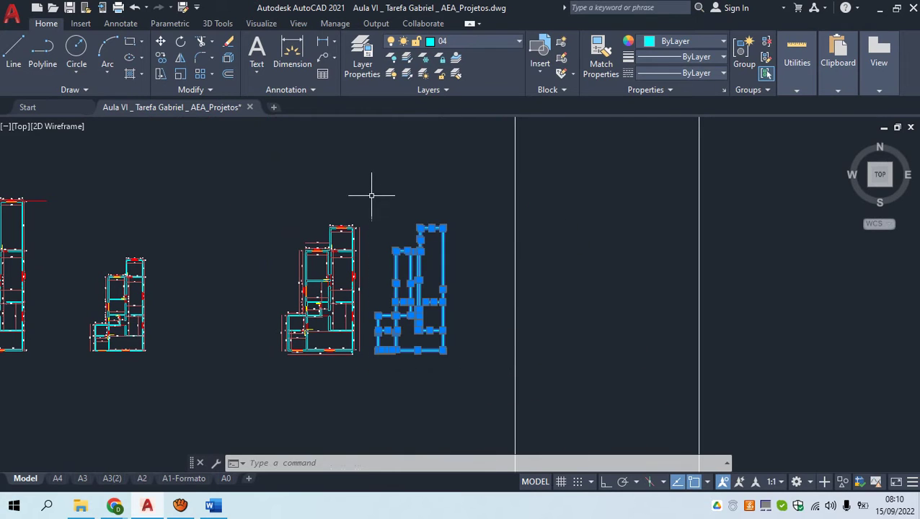
pyautogui.click(394, 335)
pyautogui.scroll(5, 394, 333)
pyautogui.scroll(-2, 390, 330)
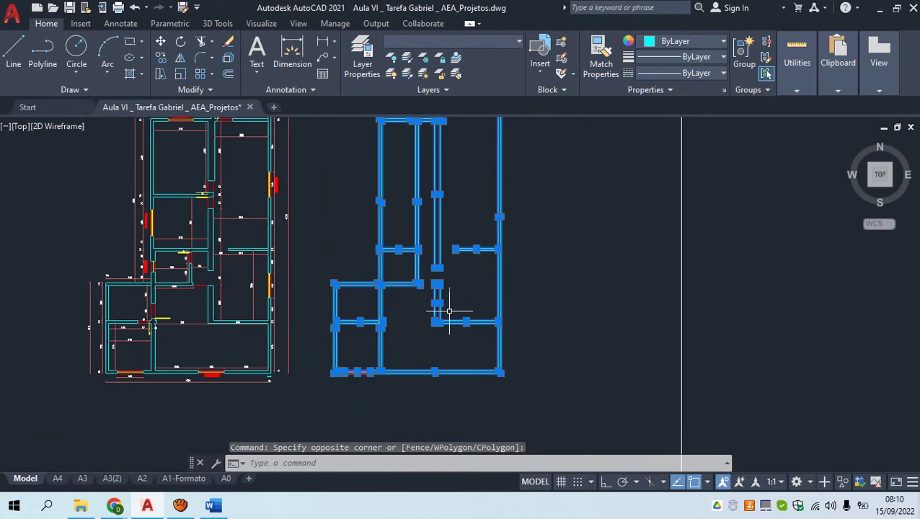
pyautogui.press('Escape')
pyautogui.scroll(-6, 504, 289)
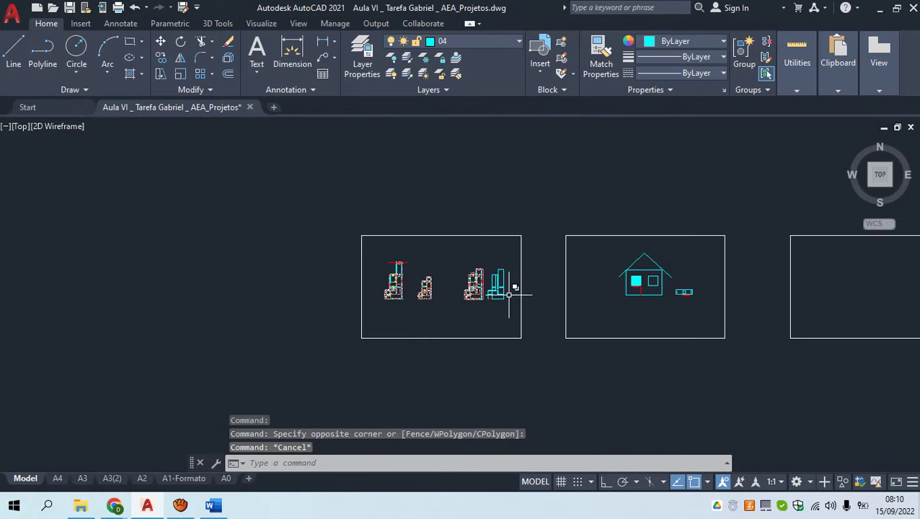
# Examine the frame with the house elevation and the small wall view with human figure, window, door and 145x100/110 label
pyautogui.scroll(2, 653, 293)
pyautogui.moveTo(652, 294); pyautogui.dragTo(376, 310, button='middle')
pyautogui.scroll(4, 378, 310)
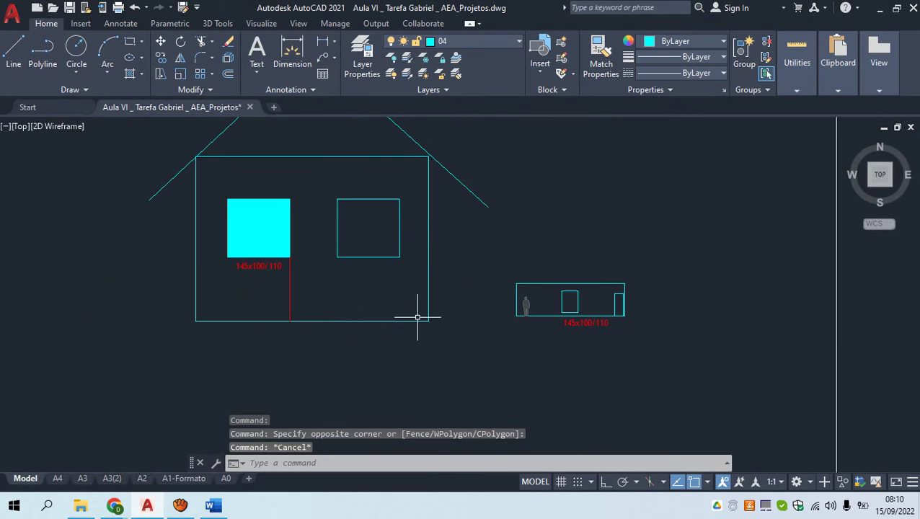
pyautogui.moveTo(482, 308); pyautogui.dragTo(275, 297, button='middle')
pyautogui.scroll(5, 349, 312)
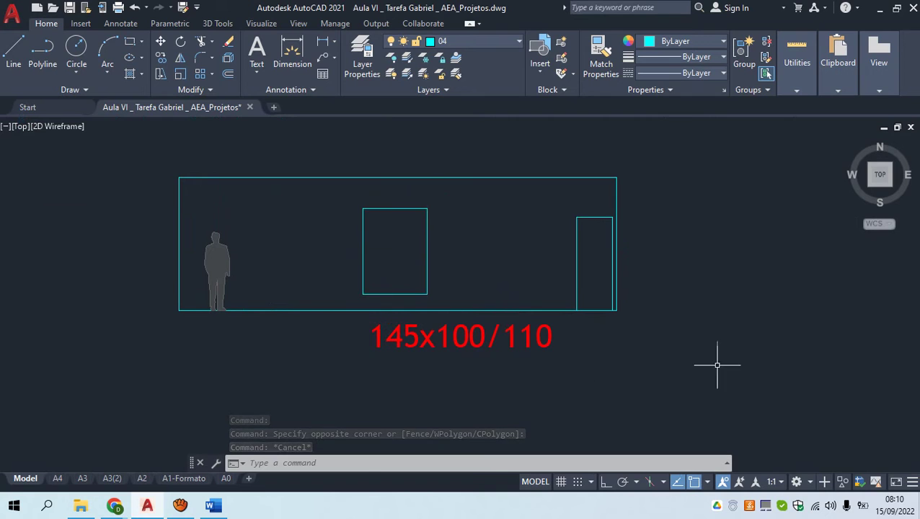
pyautogui.click(740, 371)
pyautogui.click(143, 142)
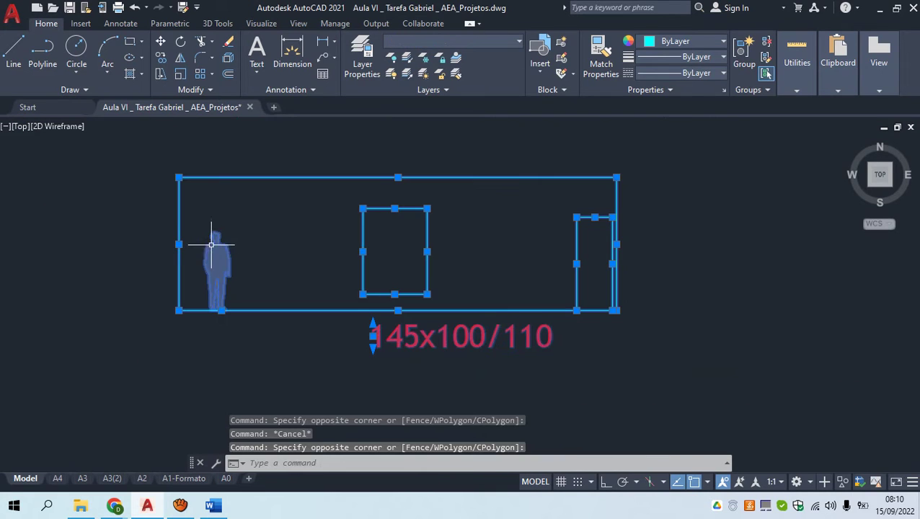
pyautogui.press('Escape')
pyautogui.scroll(-10, 224, 286)
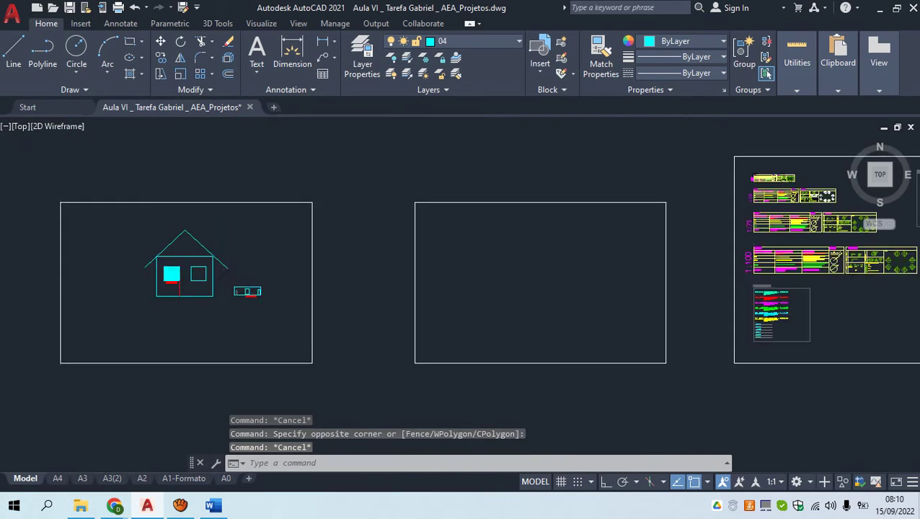
pyautogui.moveTo(154, 303); pyautogui.dragTo(422, 309, button='middle')
pyautogui.scroll(8, 311, 304)
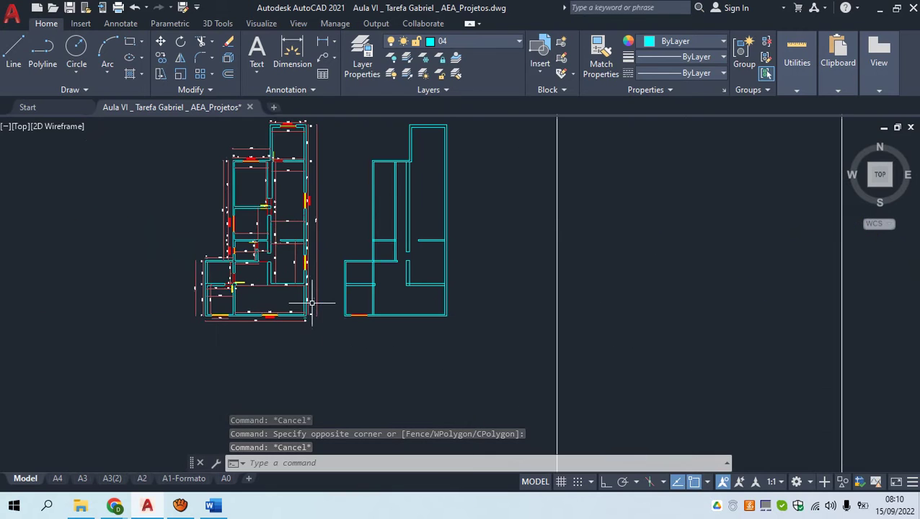
pyautogui.moveTo(267, 288)
pyautogui.mouseDown(button='middle')
pyautogui.moveTo(390, 306)
pyautogui.moveTo(379, 339)
pyautogui.mouseUp(button='middle')
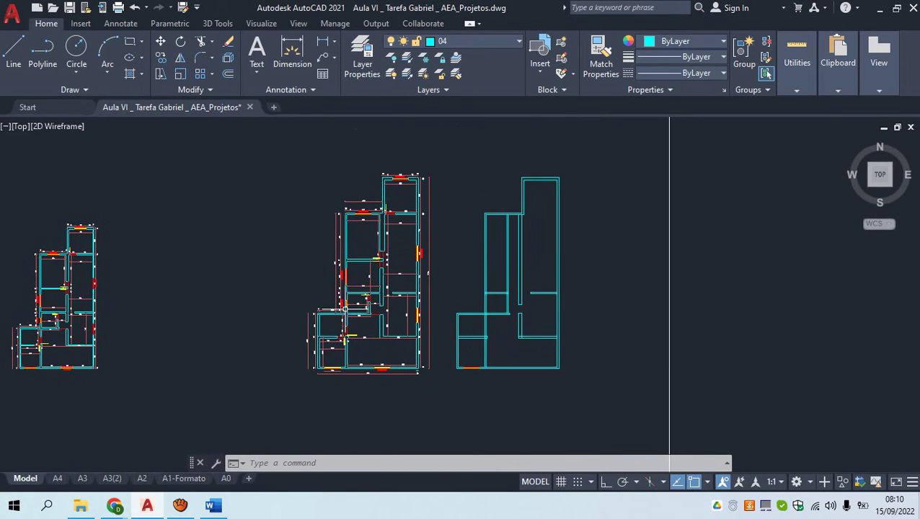
pyautogui.scroll(5, 350, 317)
pyautogui.scroll(-5, 382, 346)
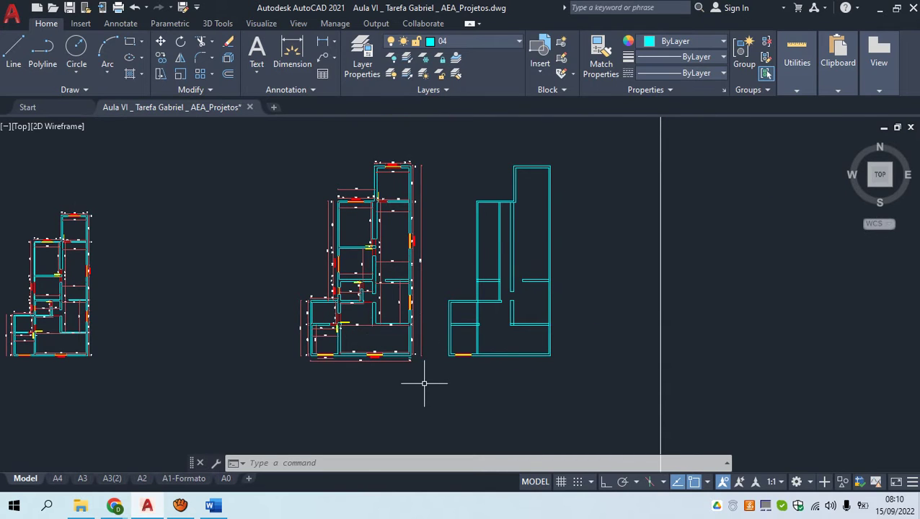
pyautogui.click(428, 383)
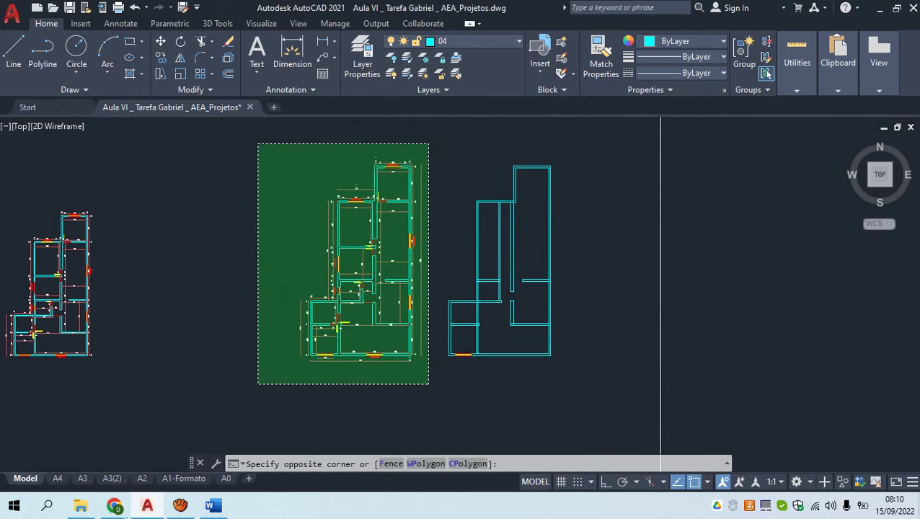
pyautogui.click(256, 142)
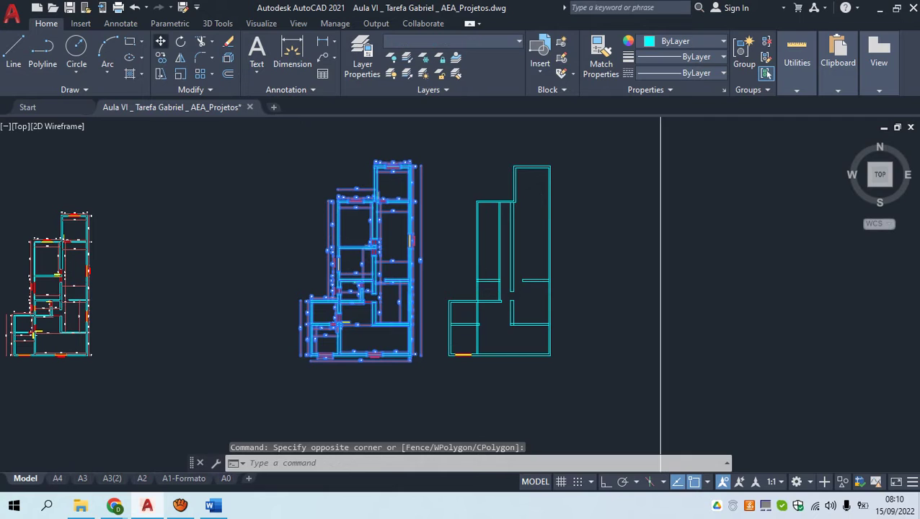
pyautogui.click(160, 41)
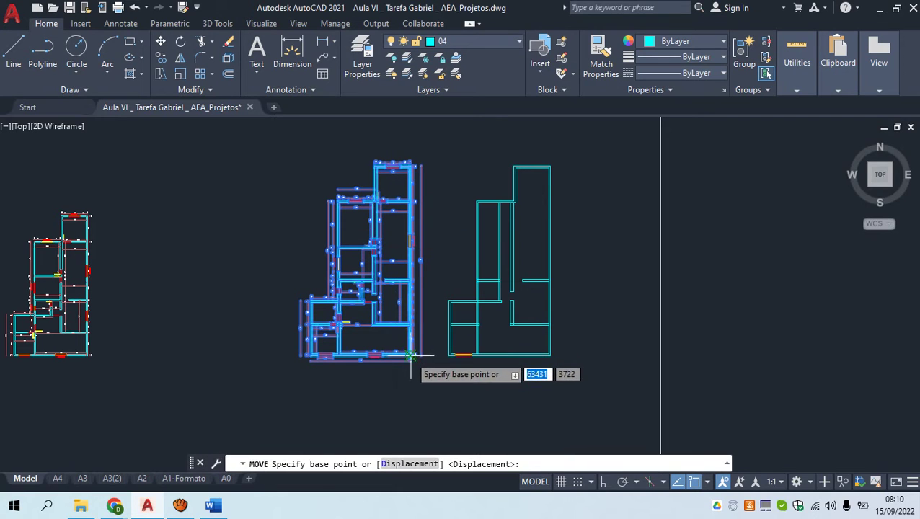
pyautogui.click(411, 355)
pyautogui.scroll(-5, 412, 358)
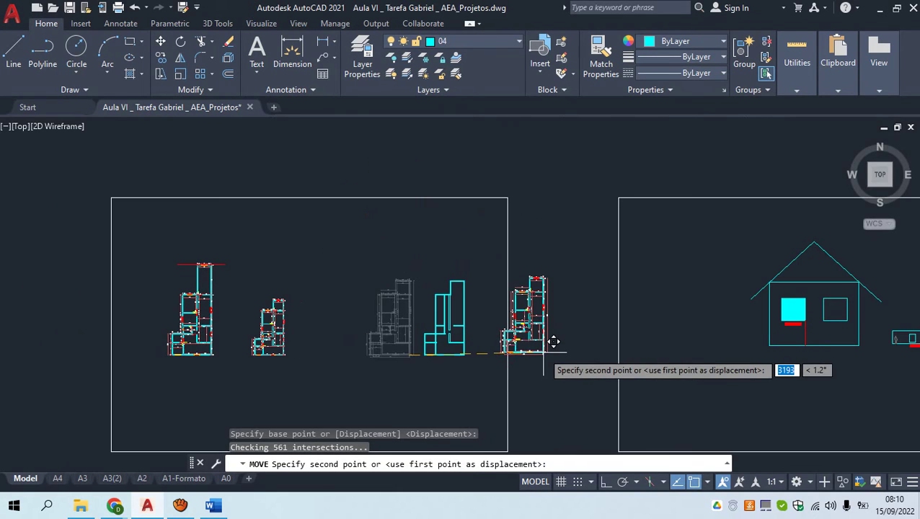
pyautogui.press('Escape')
# Copy the dimensioned floor plan horizontally, with Ortho on, into the empty frame beyond the house elevation frame
pyautogui.scroll(6, 409, 359)
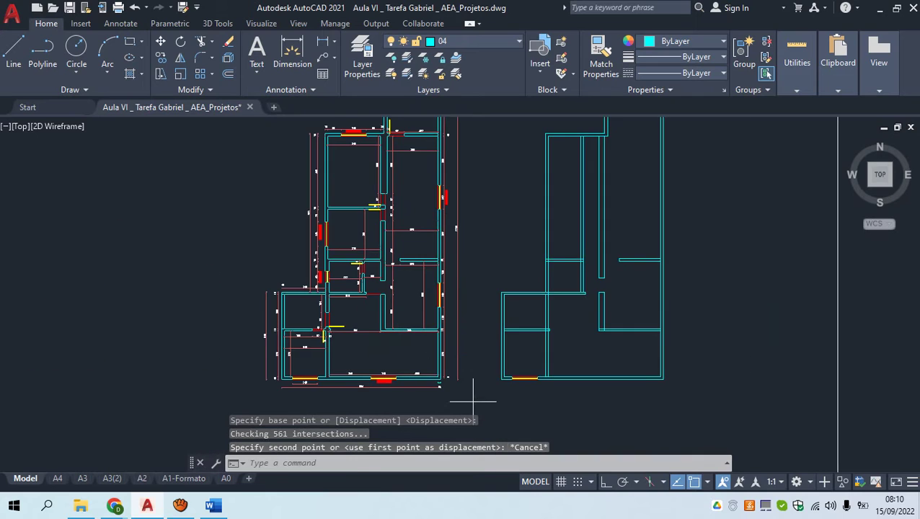
pyautogui.scroll(-4, 469, 368)
pyautogui.click(462, 374)
pyautogui.click(362, 209)
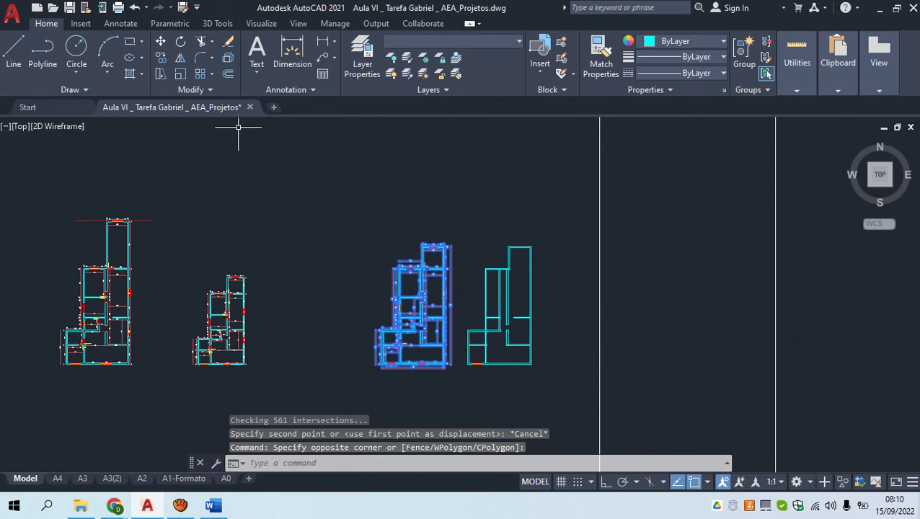
pyautogui.click(161, 58)
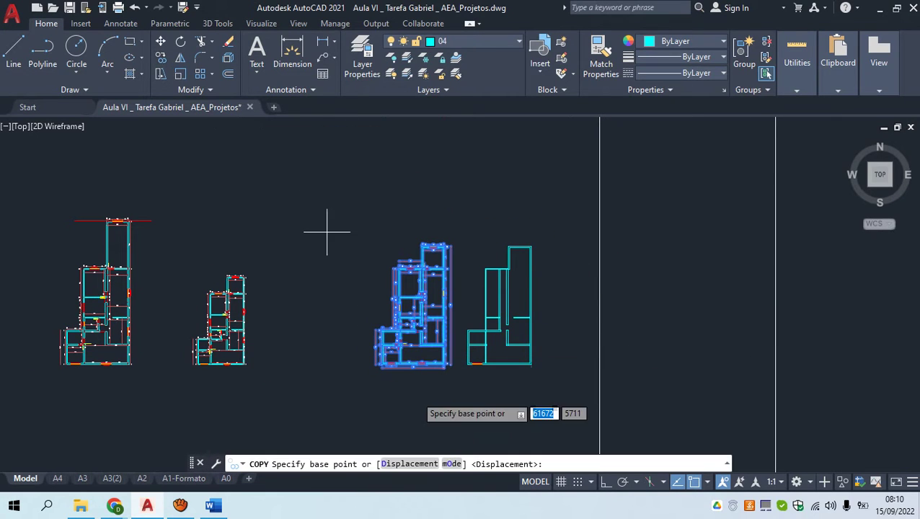
pyautogui.click(379, 365)
pyautogui.scroll(-2, 386, 358)
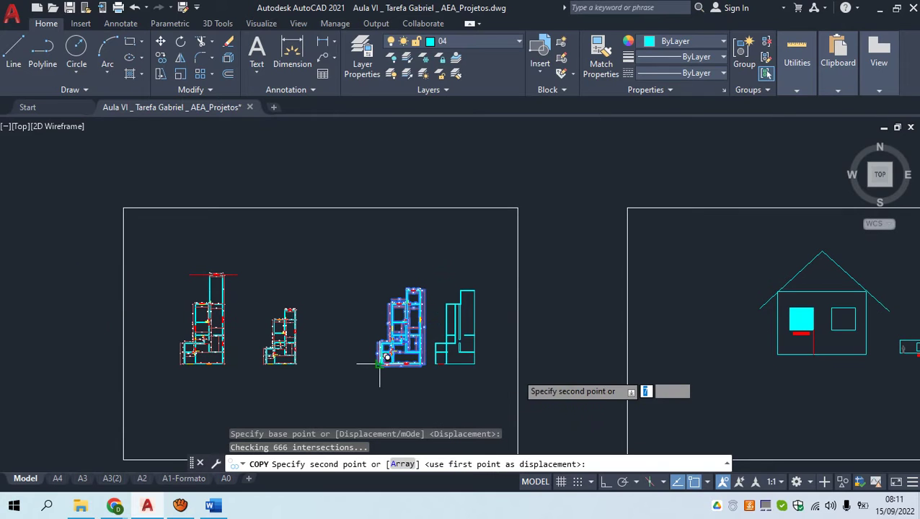
pyautogui.scroll(-4, 555, 364)
pyautogui.scroll(7, 499, 345)
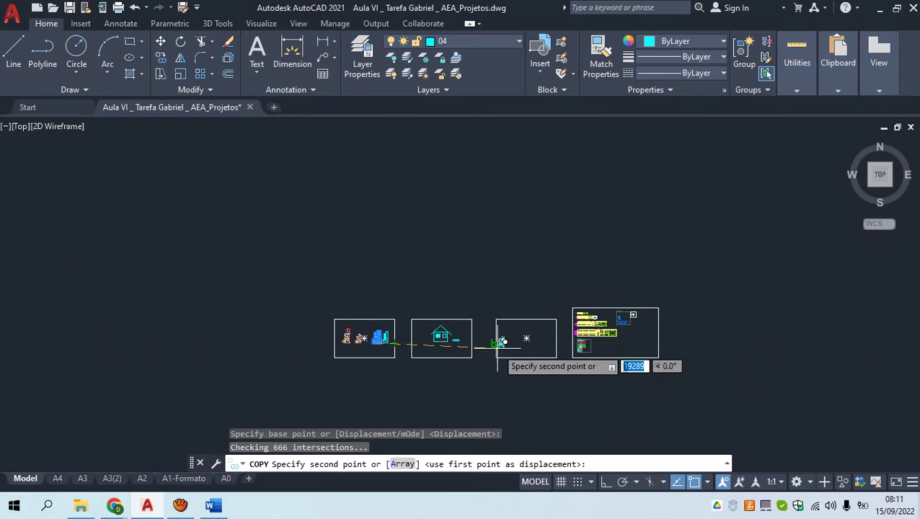
pyautogui.press('F8')
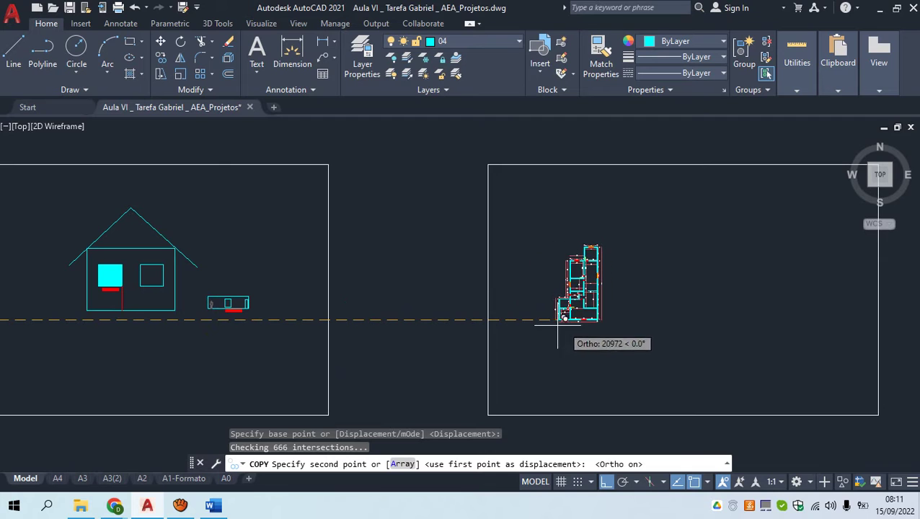
pyautogui.click(537, 308)
pyautogui.scroll(4, 539, 306)
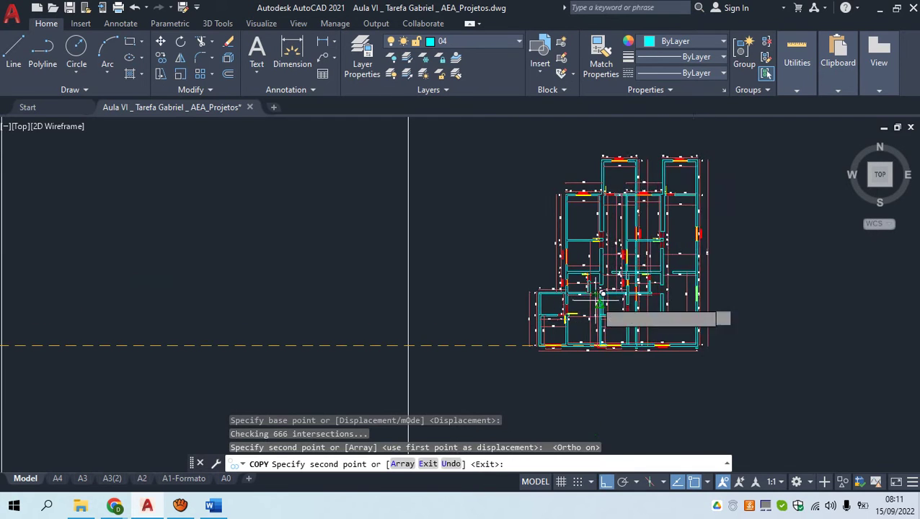
pyautogui.press('Escape')
# Check which layer the outer vertical dimension of the copied floor plan belongs to
pyautogui.scroll(2, 593, 318)
pyautogui.moveTo(594, 318); pyautogui.dragTo(446, 304, button='middle')
pyautogui.scroll(3, 453, 343)
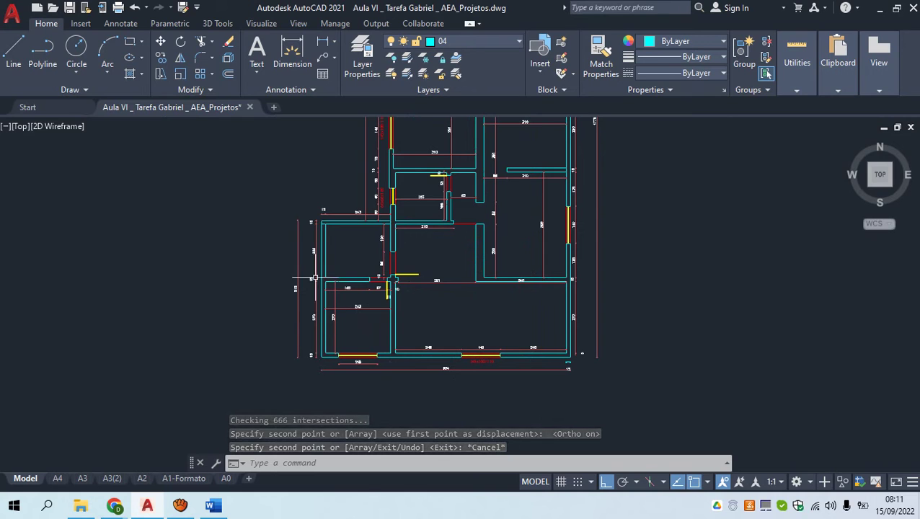
pyautogui.scroll(3, 316, 277)
pyautogui.click(288, 313)
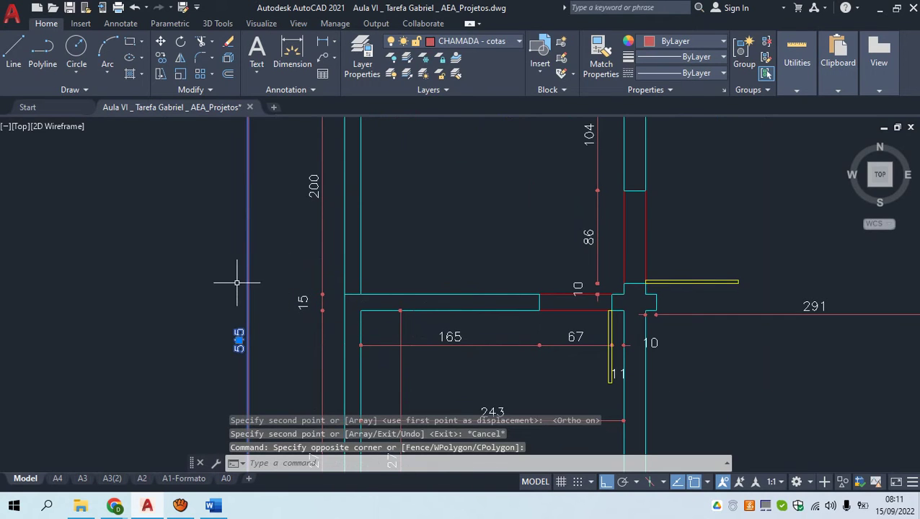
pyautogui.scroll(-8, 237, 283)
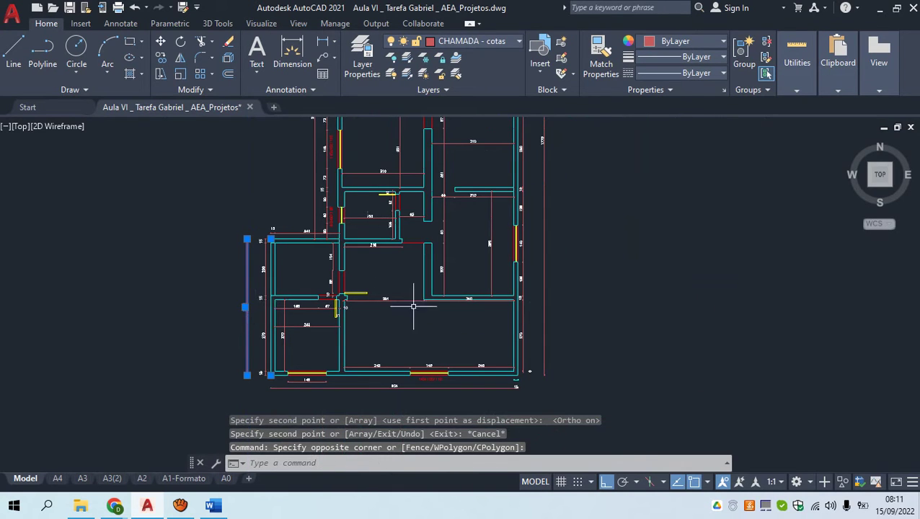
pyautogui.press('Escape')
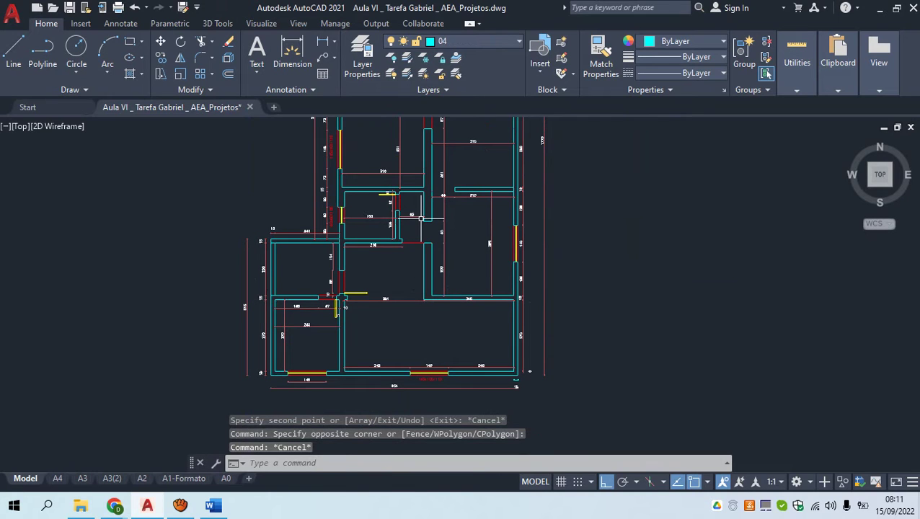
# Turn off the CHAMADA - cotas layer to hide the floor plan's dimensions
pyautogui.click(469, 41)
pyautogui.scroll(-3, 469, 235)
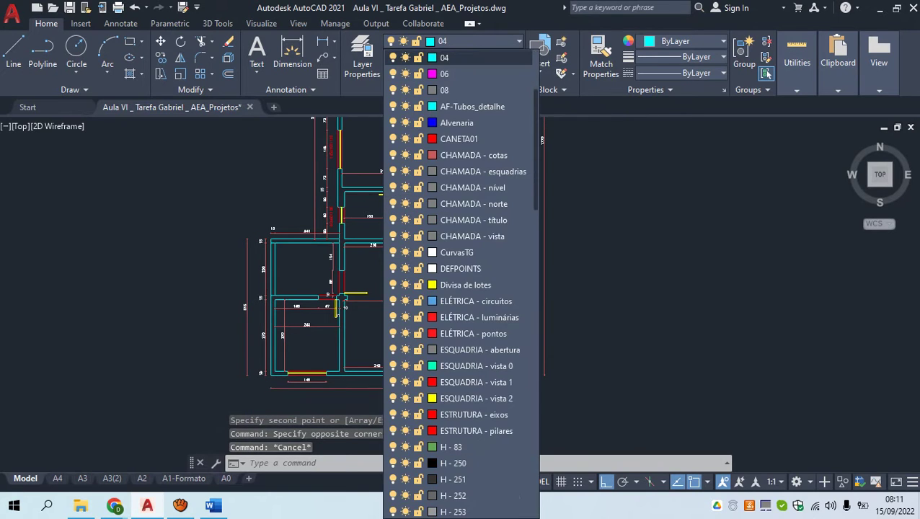
pyautogui.scroll(-2, 469, 350)
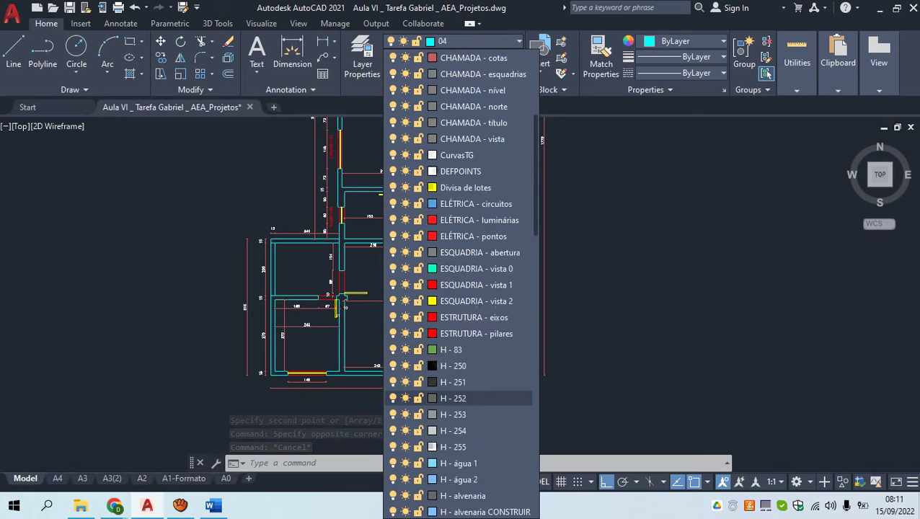
pyautogui.scroll(3, 469, 325)
pyautogui.click(393, 204)
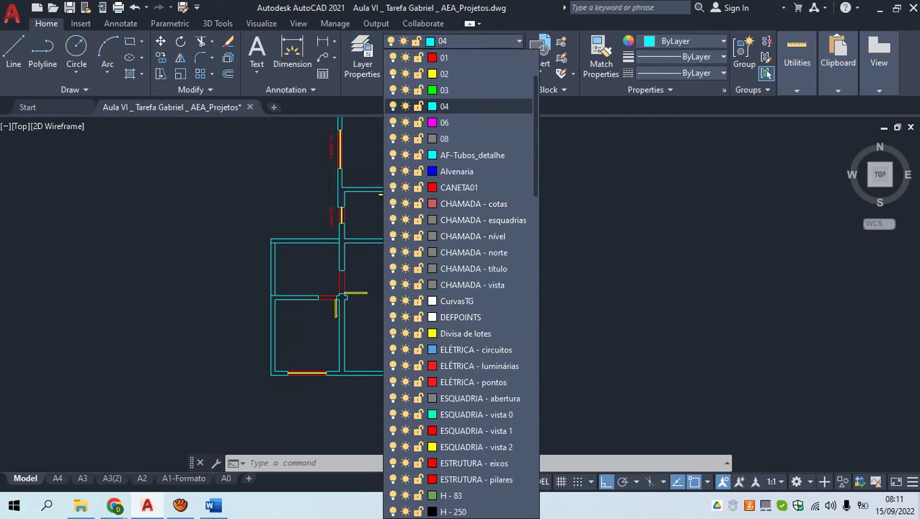
pyautogui.scroll(-5, 340, 253)
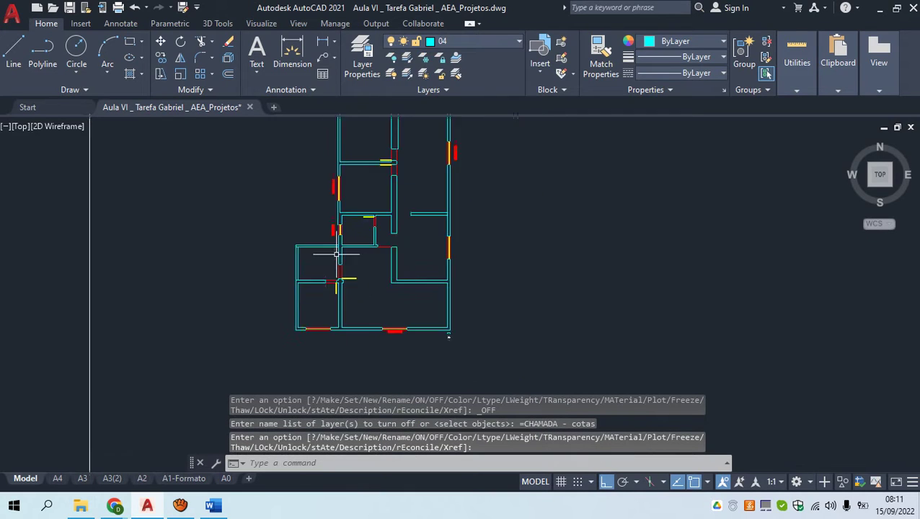
pyautogui.moveTo(391, 231); pyautogui.dragTo(278, 240, button='middle')
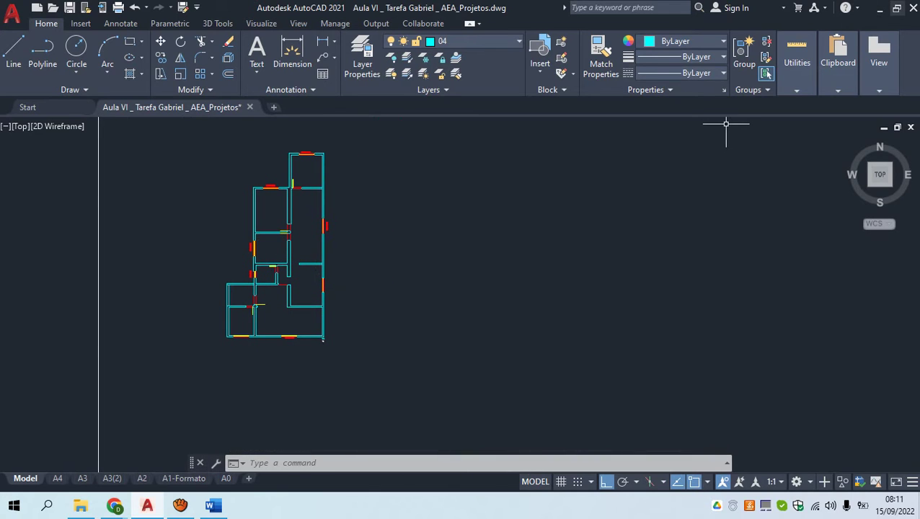
# Restore the drawing window to a smaller size, leaving the video call visible beside it
pyautogui.click(898, 8)
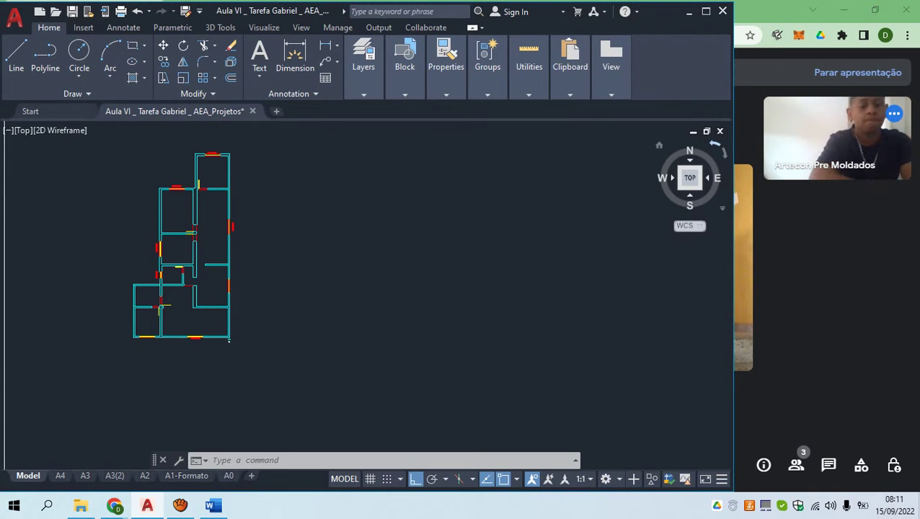
pyautogui.moveTo(291, 238)
pyautogui.mouseDown(button='middle')
pyautogui.moveTo(318, 232)
pyautogui.moveTo(332, 251)
pyautogui.mouseUp(button='middle')
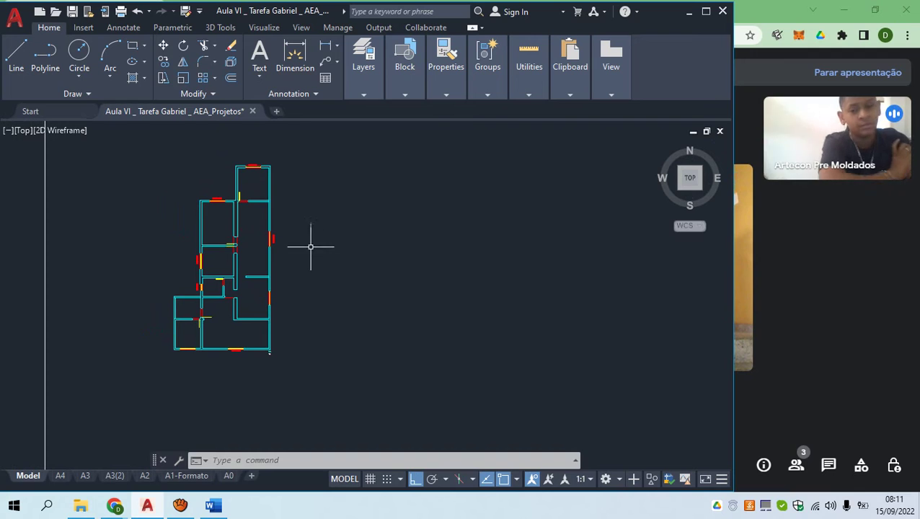
pyautogui.scroll(-2, 255, 294)
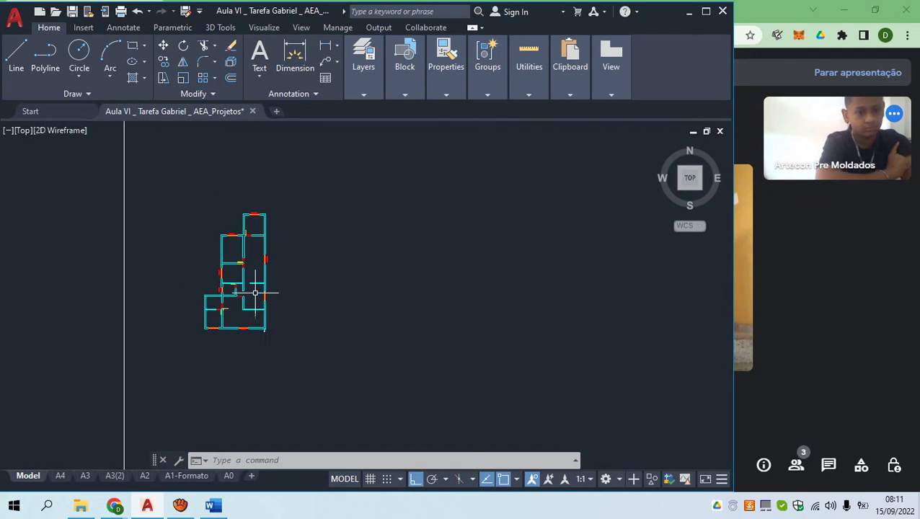
# Clear the selection attempt beside the floor plan and maximize the drawing window to full screen
pyautogui.scroll(3, 241, 281)
pyautogui.click(331, 332)
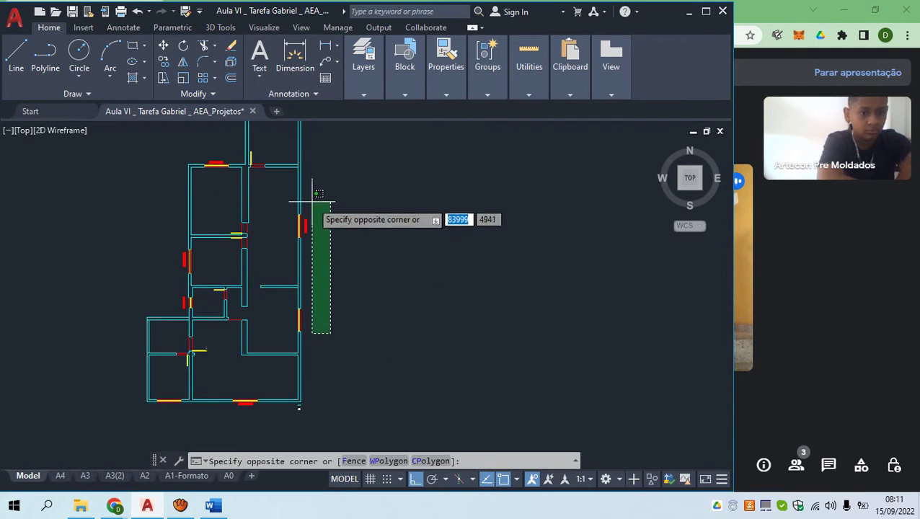
pyautogui.click(312, 197)
pyautogui.press('Escape')
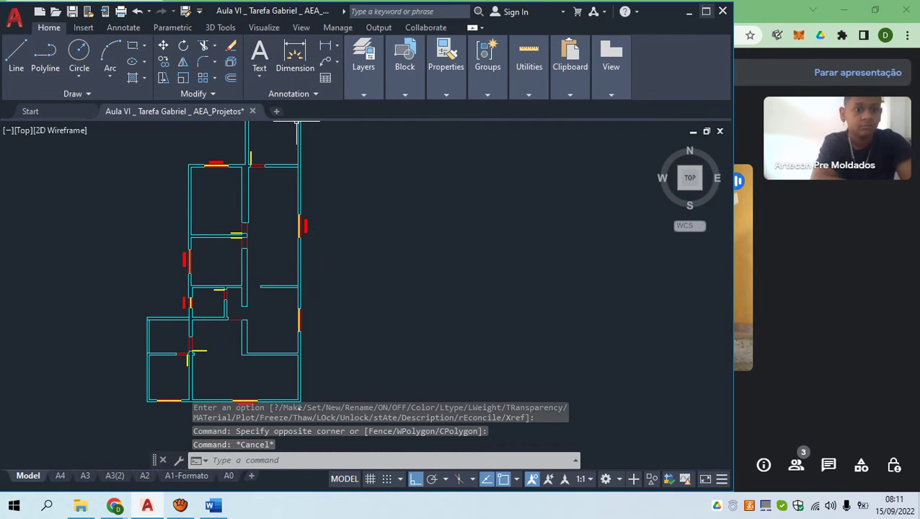
pyautogui.click(706, 11)
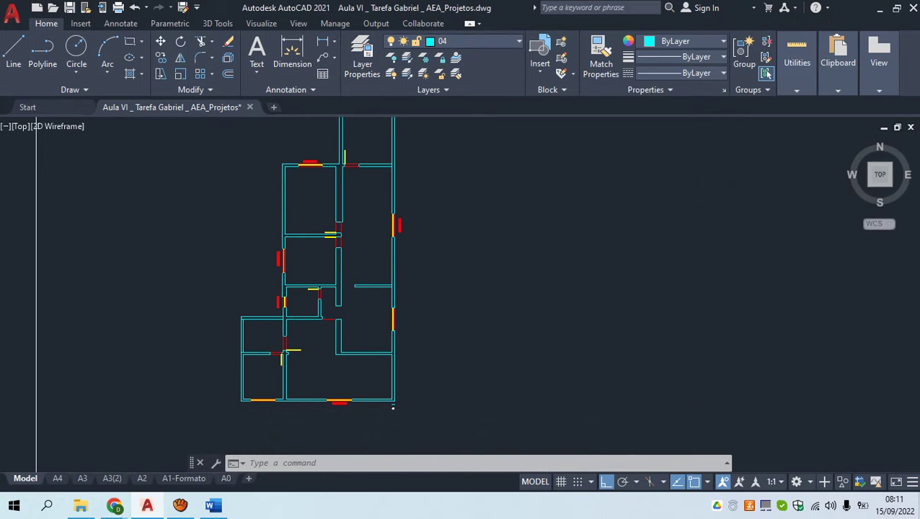
# Turn the CHAMADA - cotas layer on and back off to compare the plan with and without dimensions
pyautogui.click(476, 41)
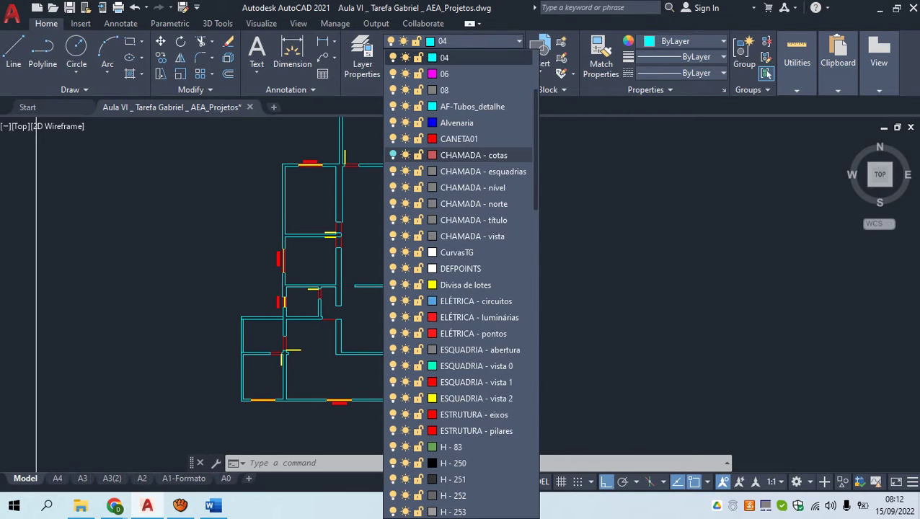
pyautogui.click(393, 155)
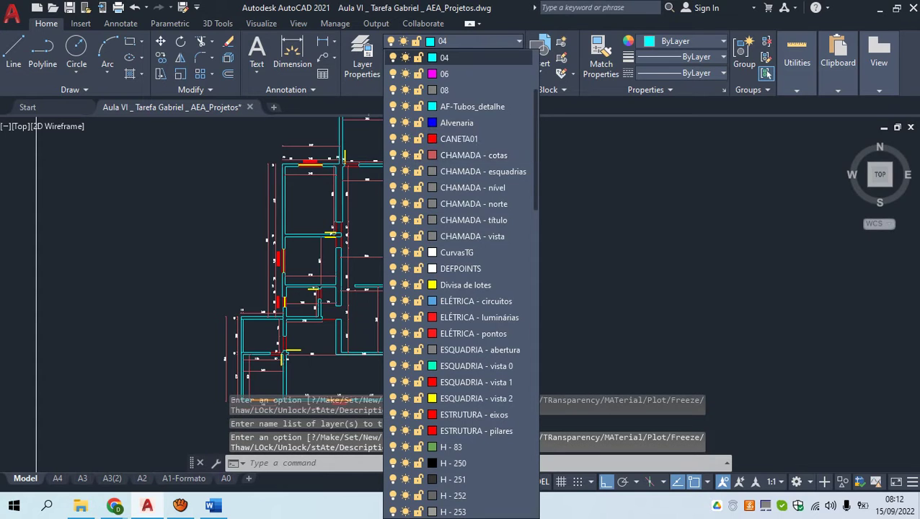
pyautogui.click(394, 155)
pyautogui.scroll(2, 265, 266)
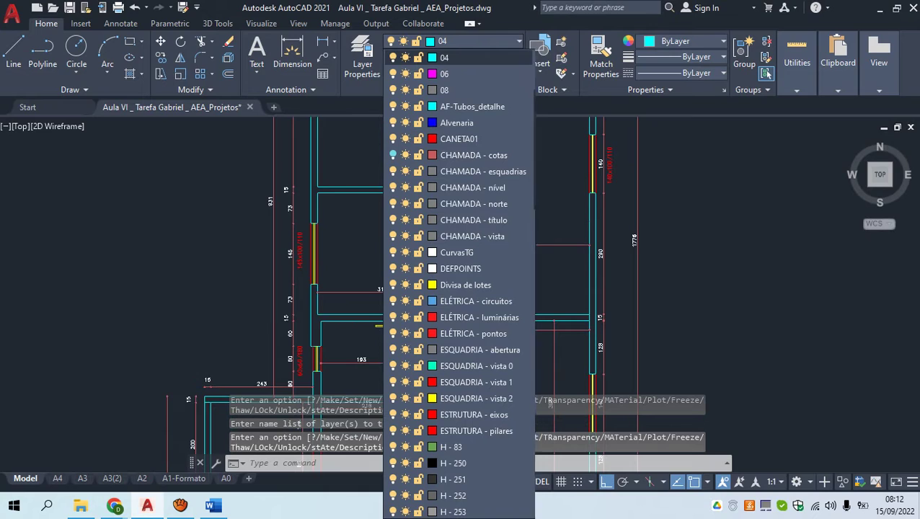
pyautogui.click(393, 155)
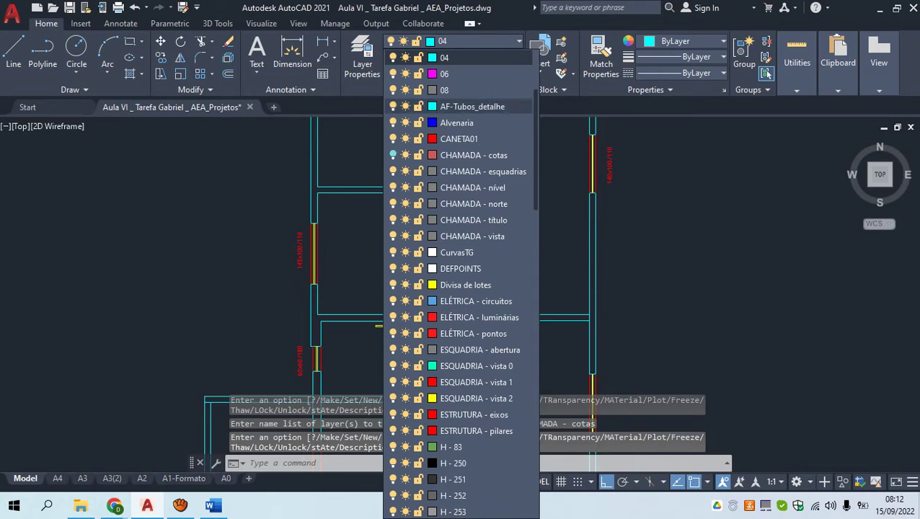
# Select the two lines of the horizontal interior wall and try to turn off their layer, 04
pyautogui.click(372, 215)
pyautogui.click(356, 154)
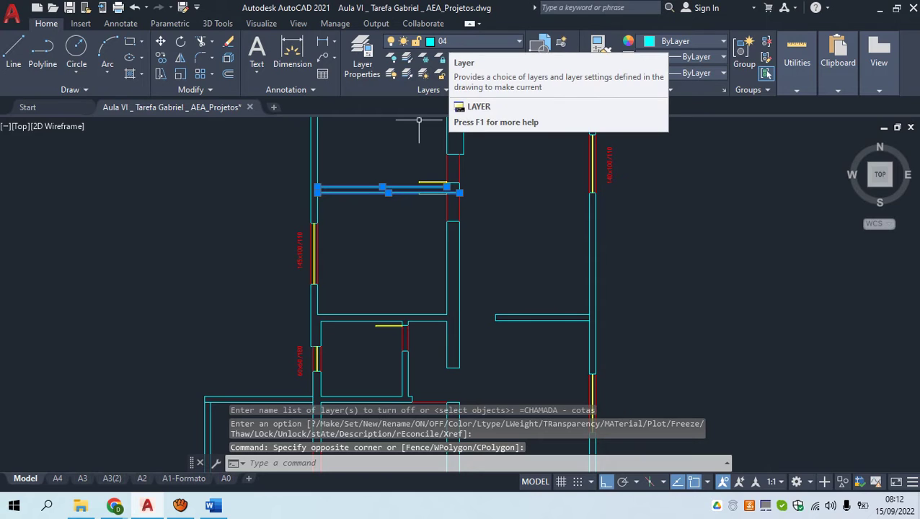
pyautogui.click(469, 41)
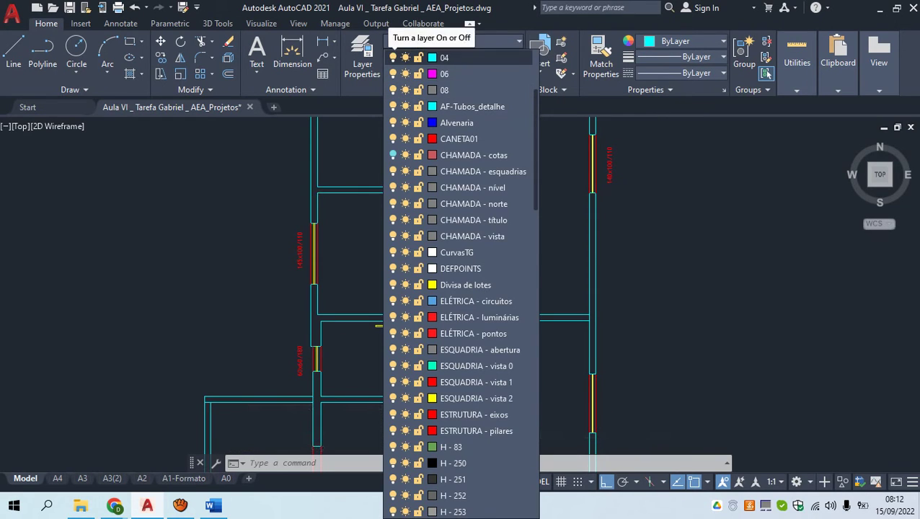
pyautogui.click(393, 57)
pyautogui.click(360, 274)
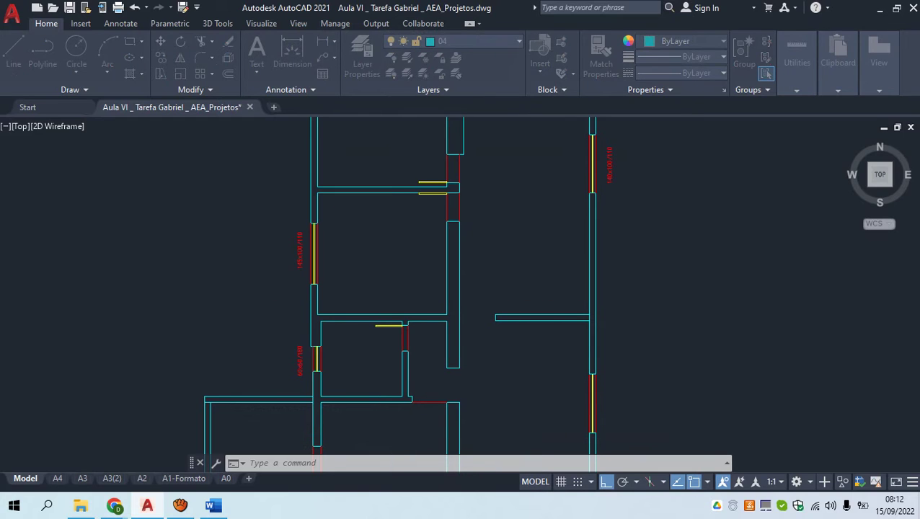
pyautogui.moveTo(488, 158); pyautogui.dragTo(425, 189, button='middle')
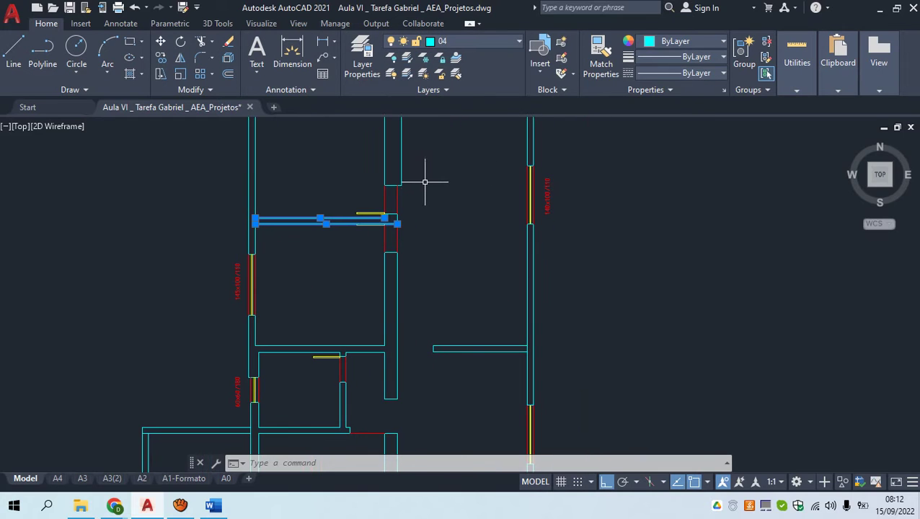
pyautogui.hotkey('alt', 'Tab')
pyautogui.hotkey('alt', 'Tab')
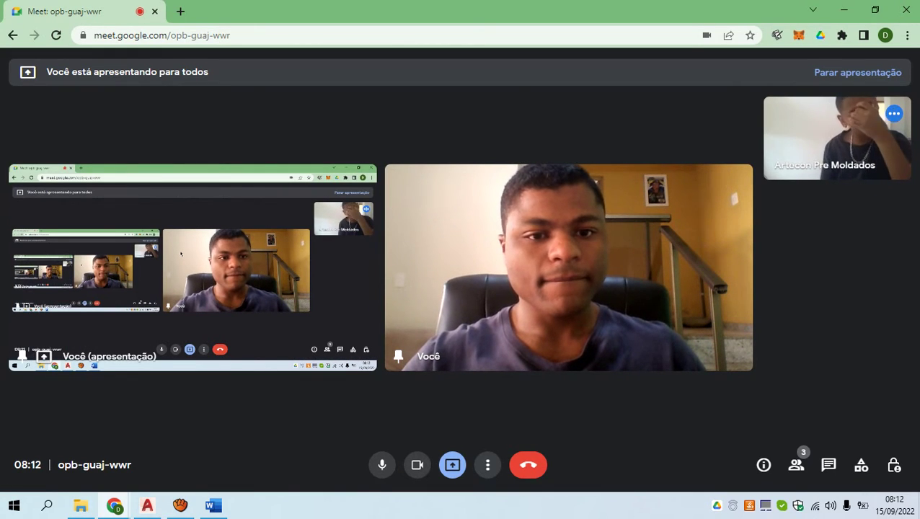
pyautogui.hotkey('alt', 'Tab')
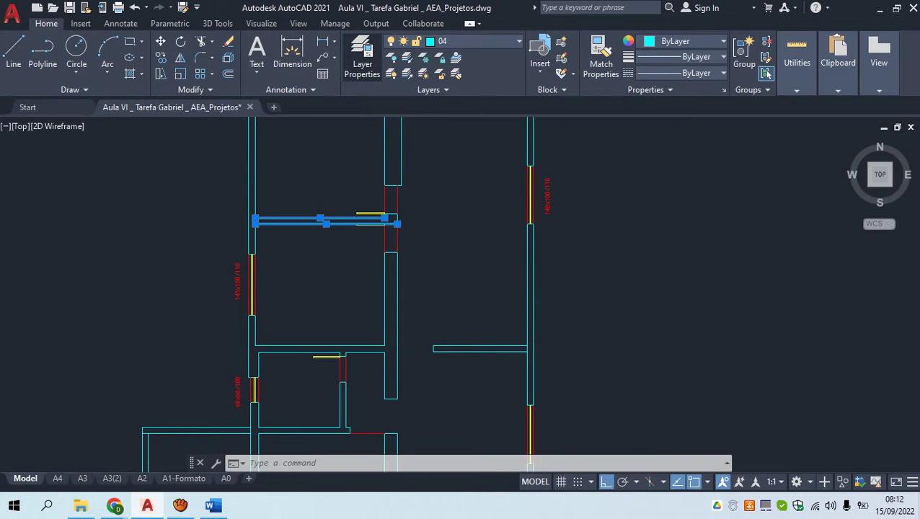
# Check the layer list, draw a vertical test line on layer 04 outside the plan's right wall, and select it
pyautogui.click(363, 58)
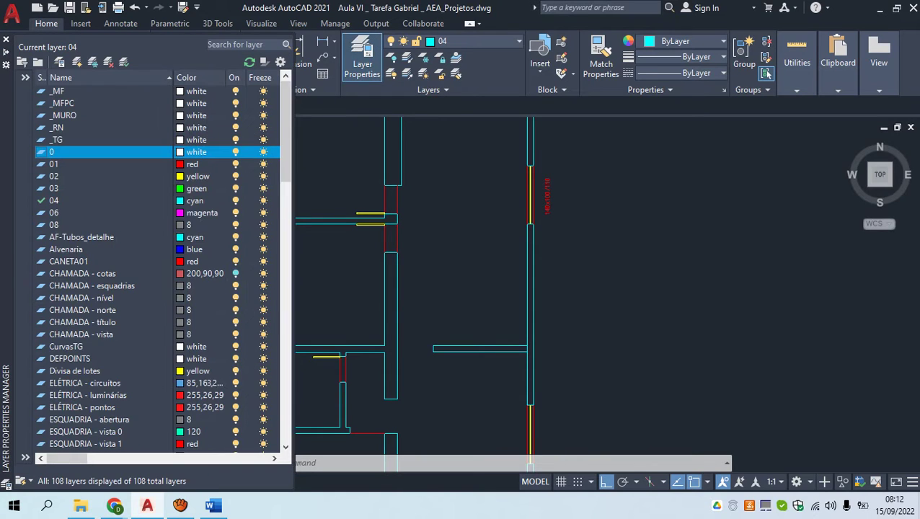
pyautogui.click(362, 57)
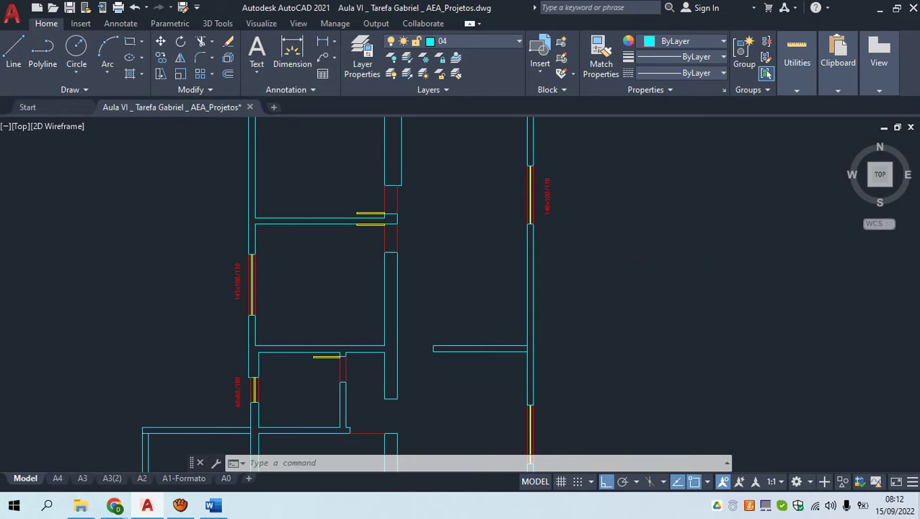
pyautogui.press('Return')
pyautogui.click(614, 248)
pyautogui.click(614, 148)
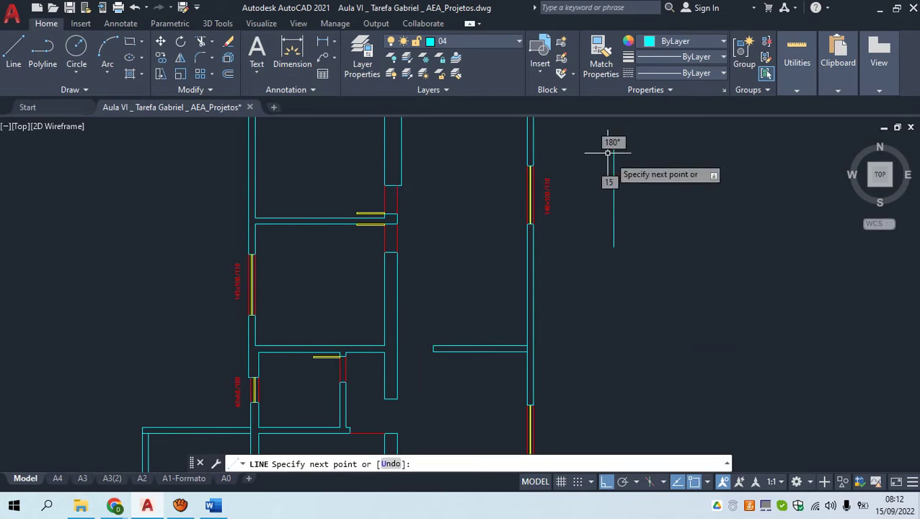
pyautogui.press('Return')
pyautogui.click(623, 177)
pyautogui.click(607, 164)
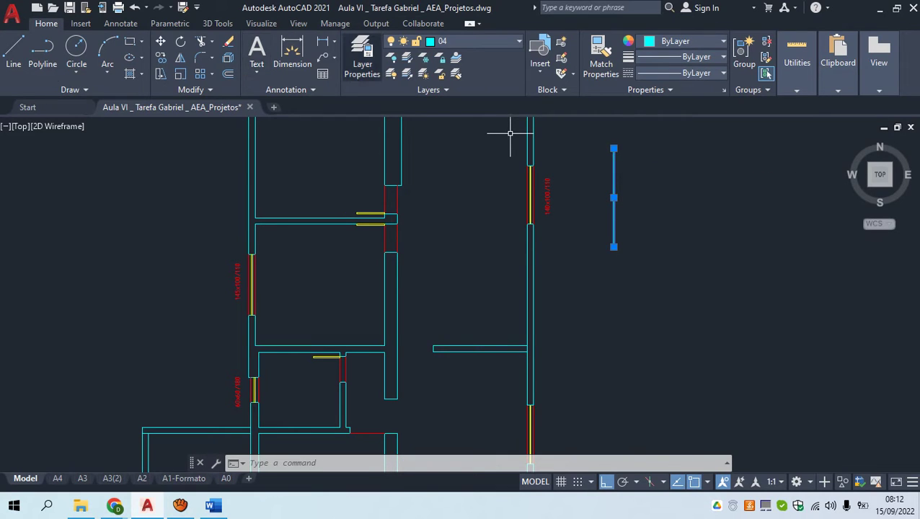
# Make layer 06 current and turn off layer 04, the layer of the floor plan's walls
pyautogui.click(363, 56)
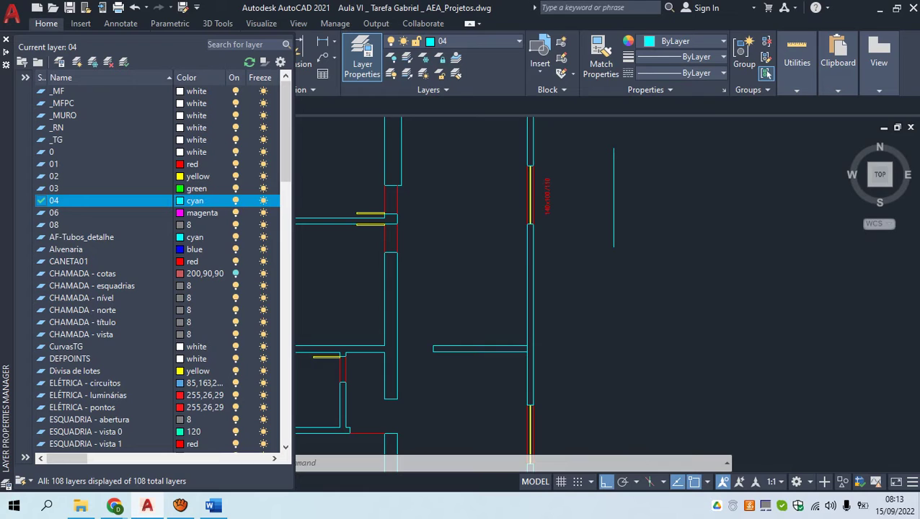
pyautogui.click(58, 212)
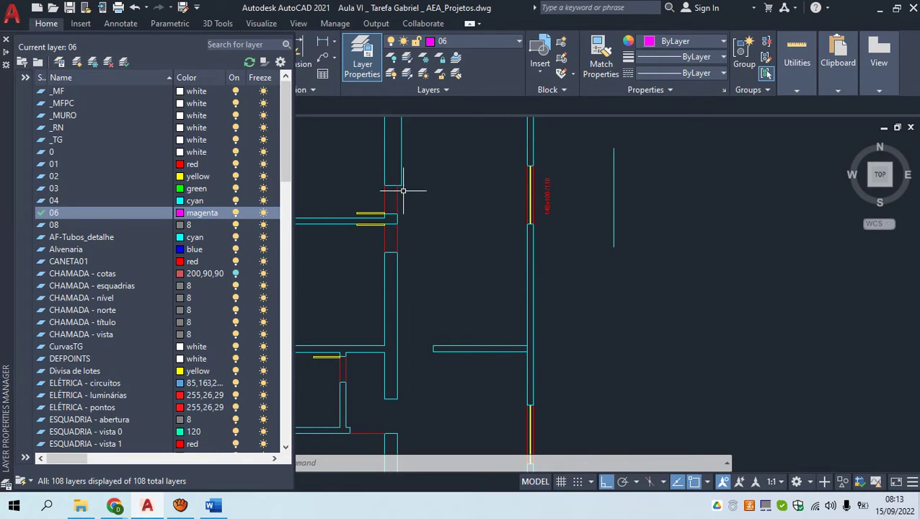
pyautogui.click(308, 221)
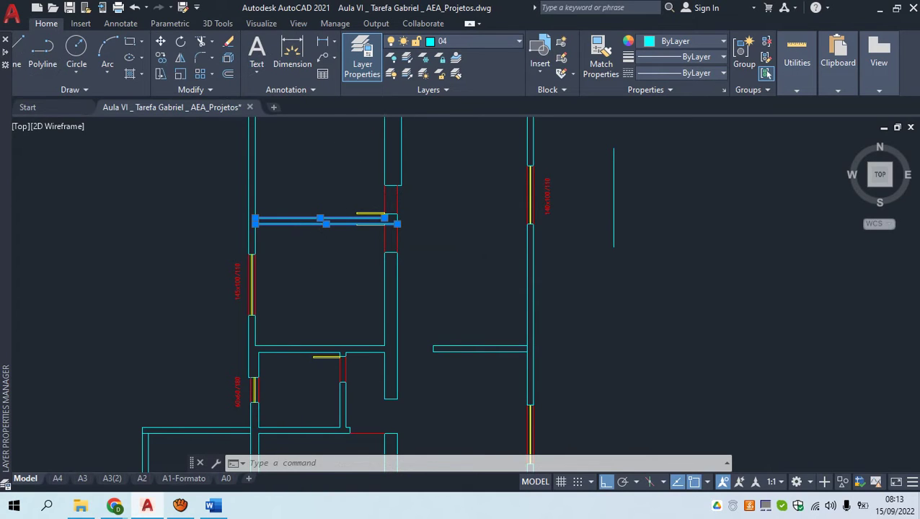
pyautogui.click(476, 42)
pyautogui.click(393, 57)
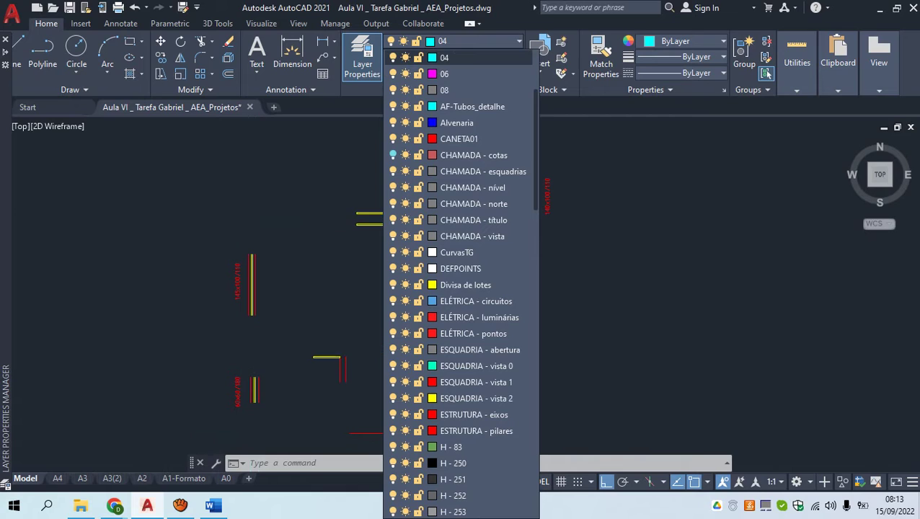
pyautogui.click(445, 73)
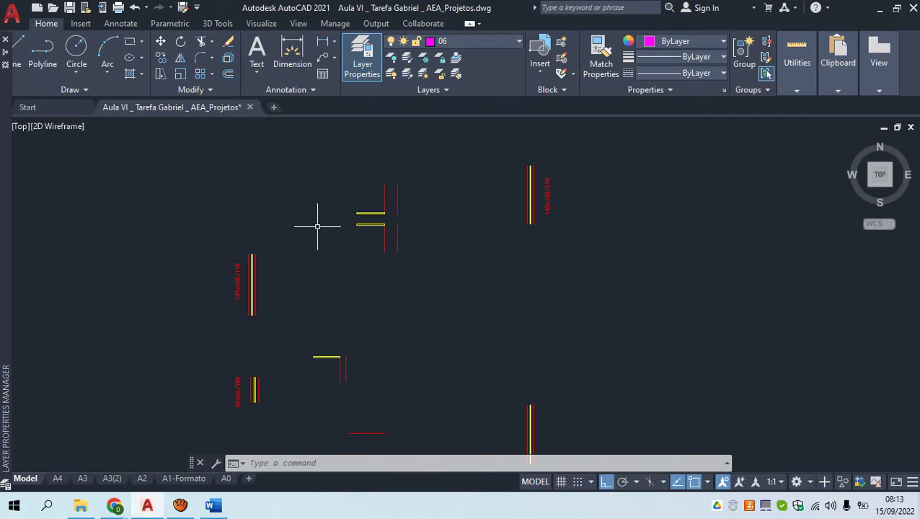
pyautogui.scroll(-8, 316, 225)
pyautogui.scroll(3, 307, 225)
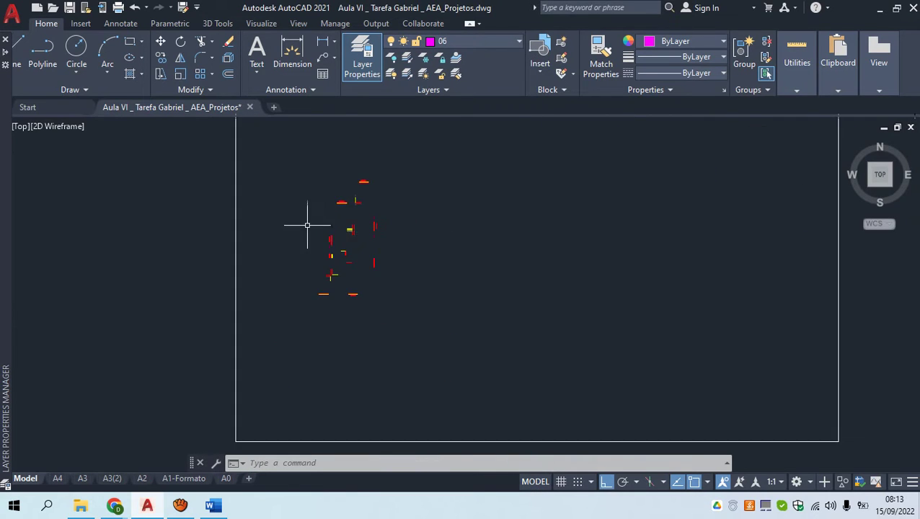
pyautogui.scroll(4, 329, 232)
# Turn the CHAMADA - cotas and 04 layers back on to show the plan's dimensions and walls
pyautogui.click(476, 41)
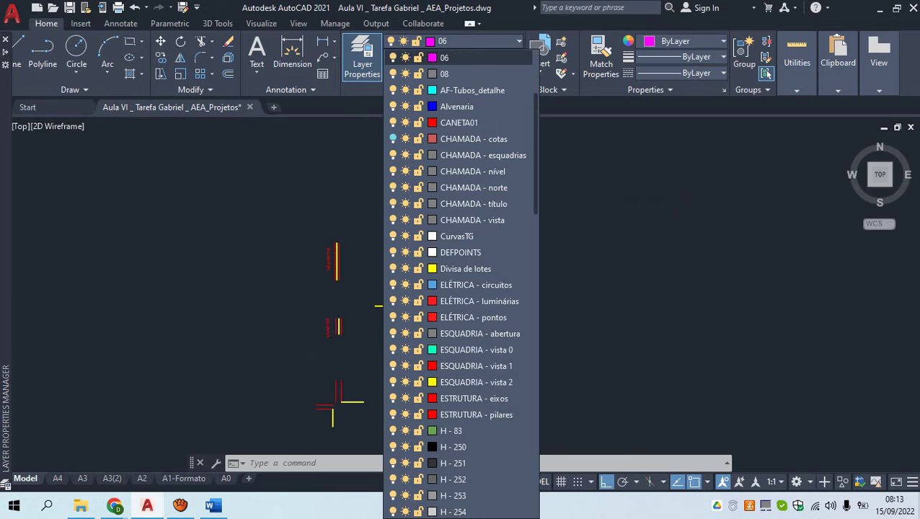
pyautogui.click(393, 138)
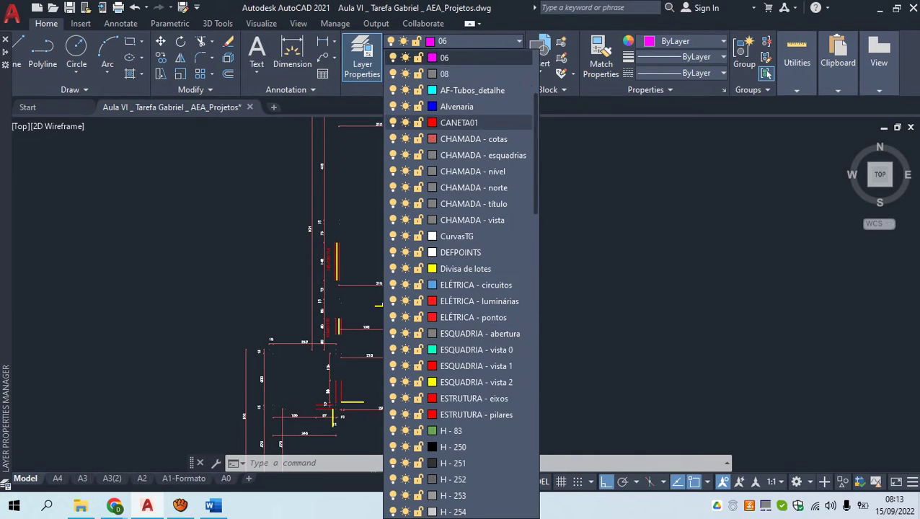
pyautogui.scroll(3, 393, 155)
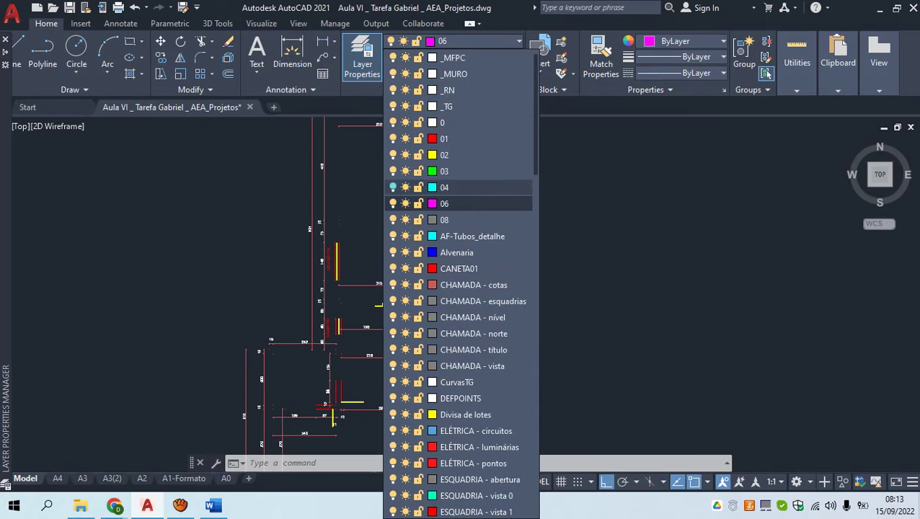
pyautogui.click(394, 187)
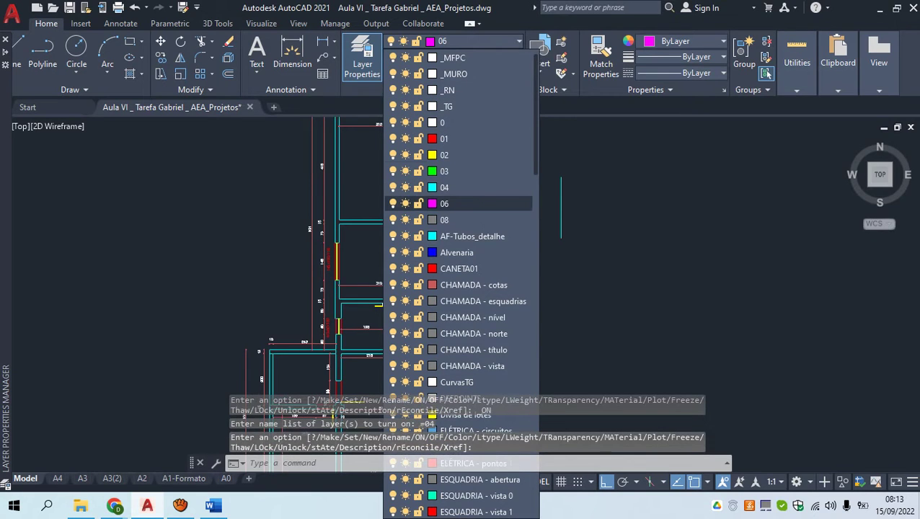
# Turn off the CHAMADA - cotas layer again, leaving the wall layer on
pyautogui.scroll(-3, 462, 203)
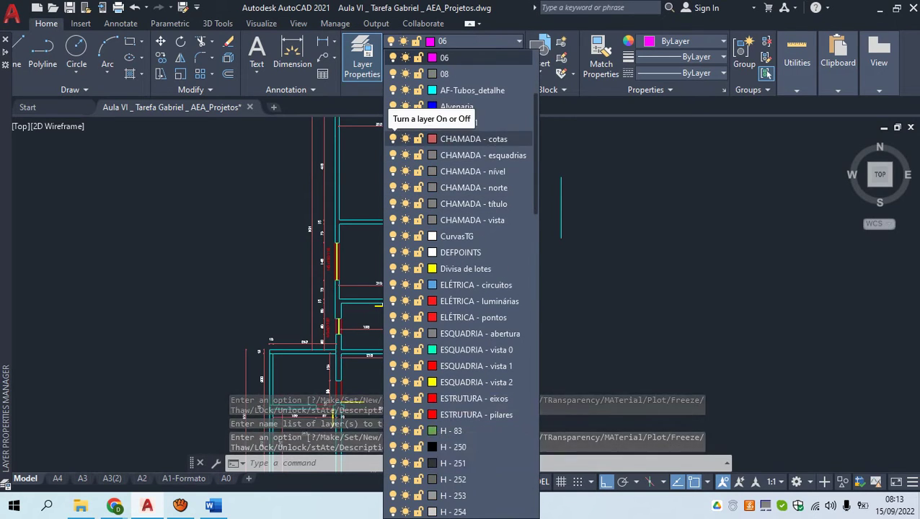
pyautogui.click(393, 139)
pyautogui.click(296, 215)
# Inspect the copied floor plan's rooms, openings and lower-right outer corner for any dimensions still displayed
pyautogui.scroll(-3, 296, 215)
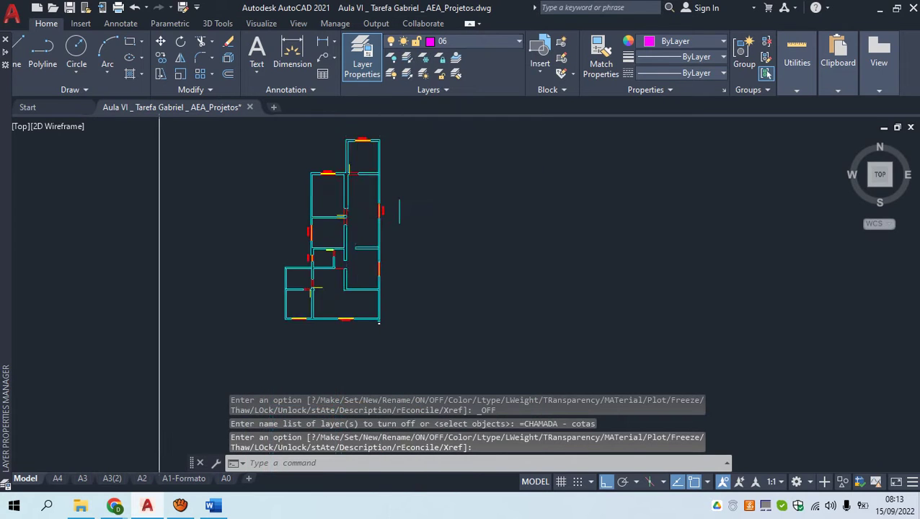
pyautogui.scroll(2, 313, 230)
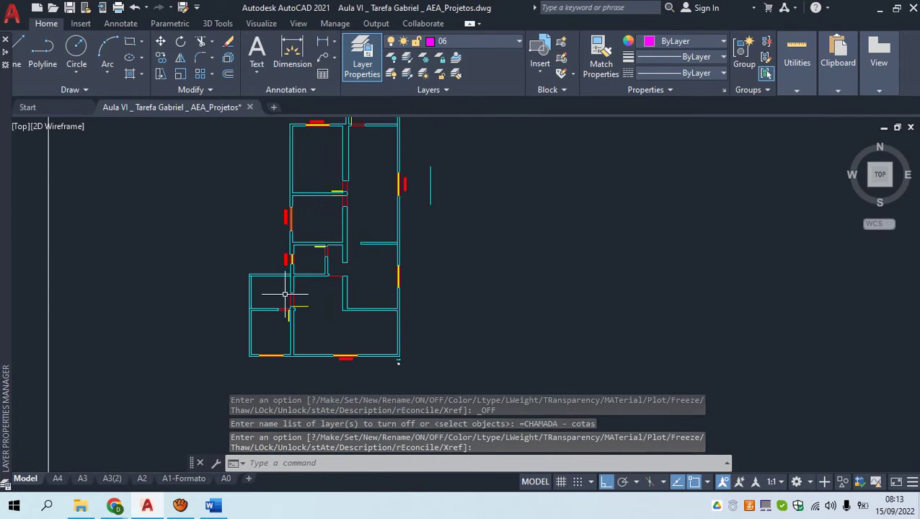
pyautogui.scroll(5, 285, 245)
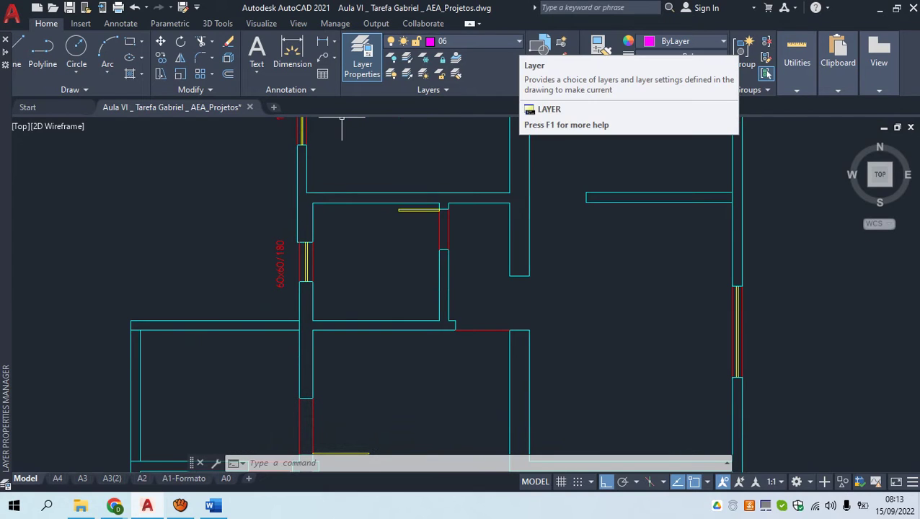
pyautogui.scroll(-3, 308, 198)
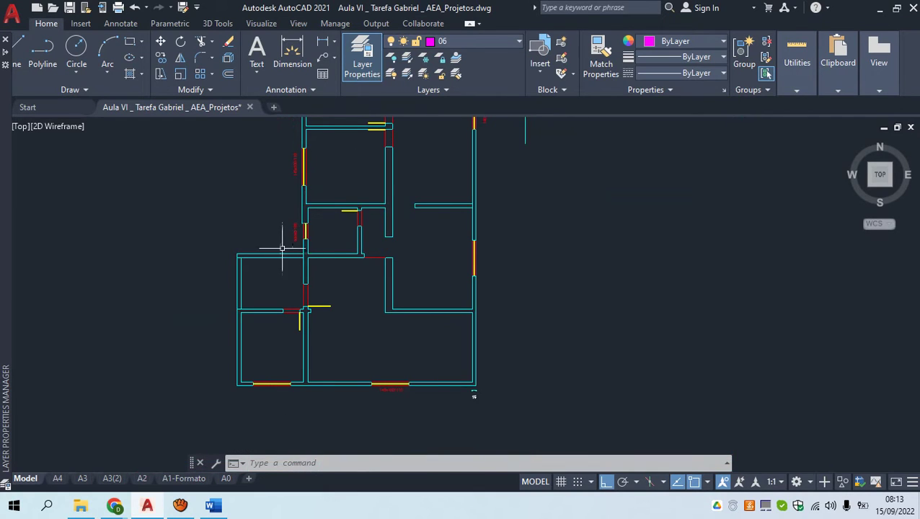
pyautogui.moveTo(292, 228); pyautogui.dragTo(329, 233, button='middle')
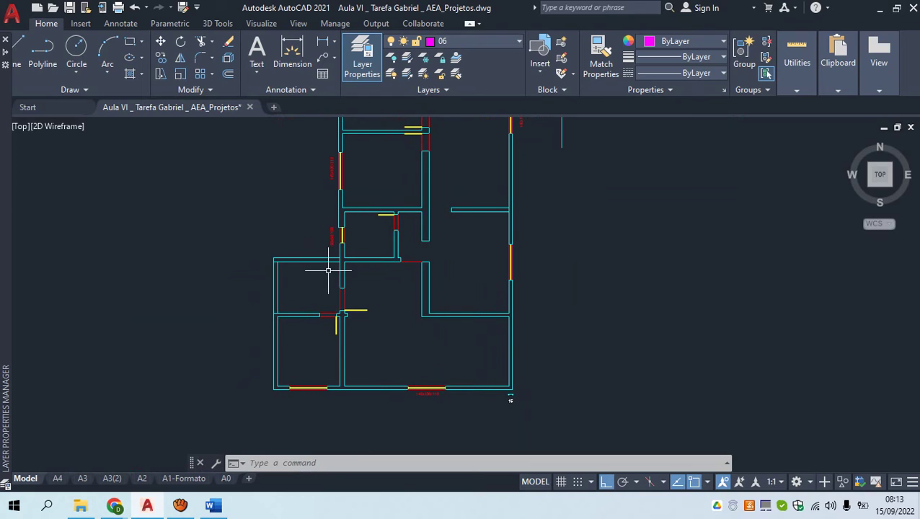
pyautogui.scroll(4, 344, 323)
pyautogui.scroll(-5, 410, 279)
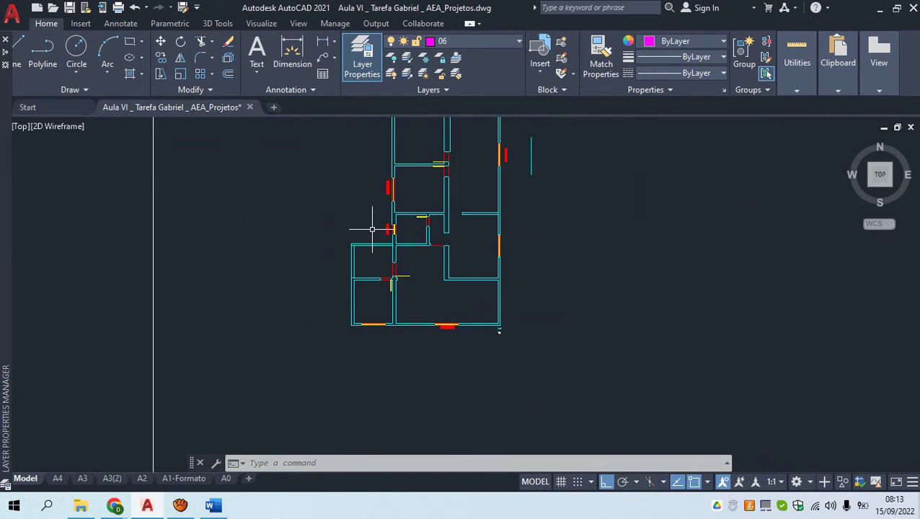
pyautogui.scroll(6, 534, 331)
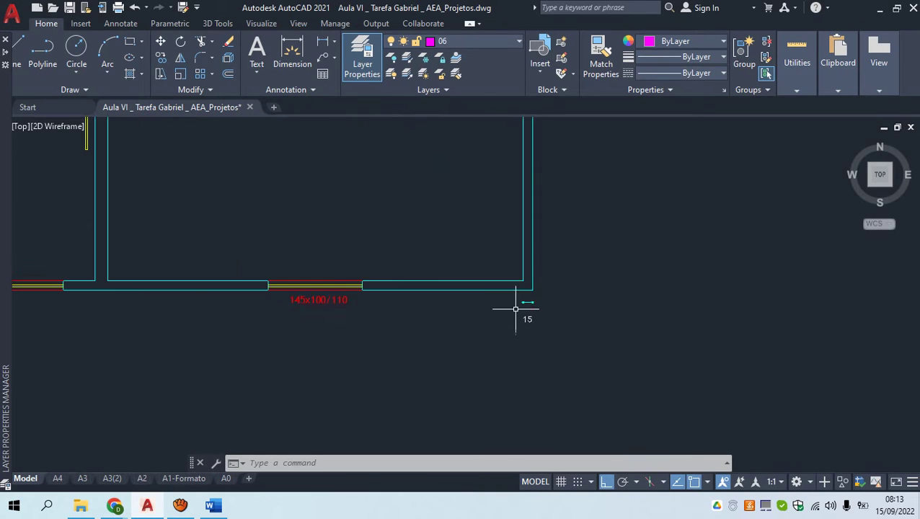
# Erase the leftover 15 cm wall-thickness dimension just outside the floor plan's lower-right outer corner
pyautogui.click(592, 358)
pyautogui.click(519, 285)
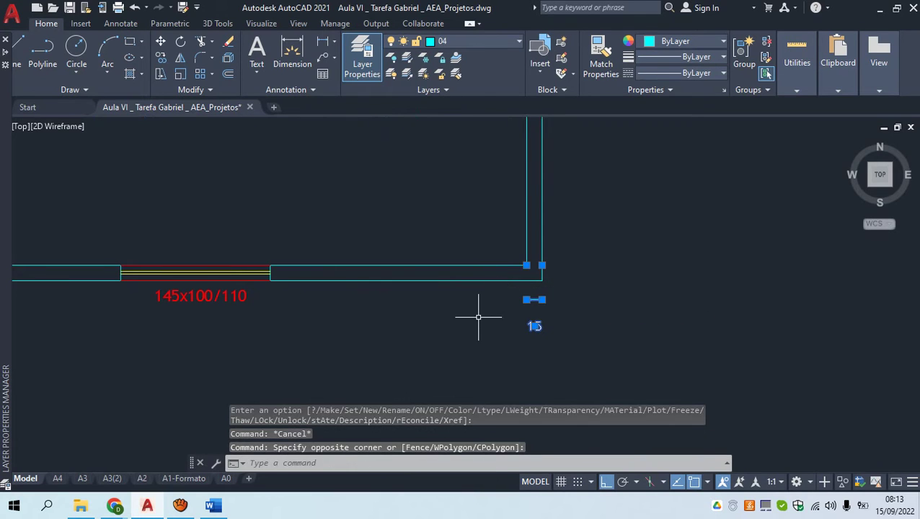
pyautogui.press('Return')
pyautogui.scroll(-5, 525, 304)
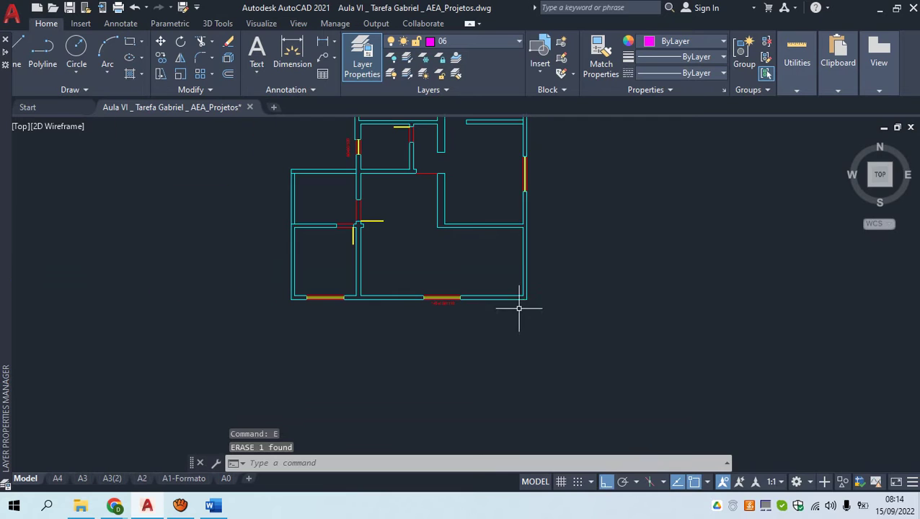
pyautogui.scroll(-3, 437, 238)
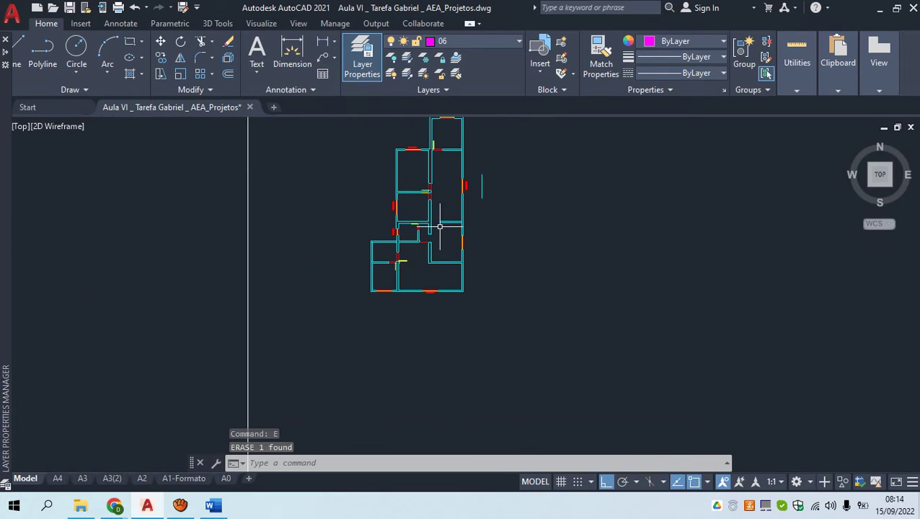
pyautogui.moveTo(466, 241); pyautogui.dragTo(435, 241, button='middle')
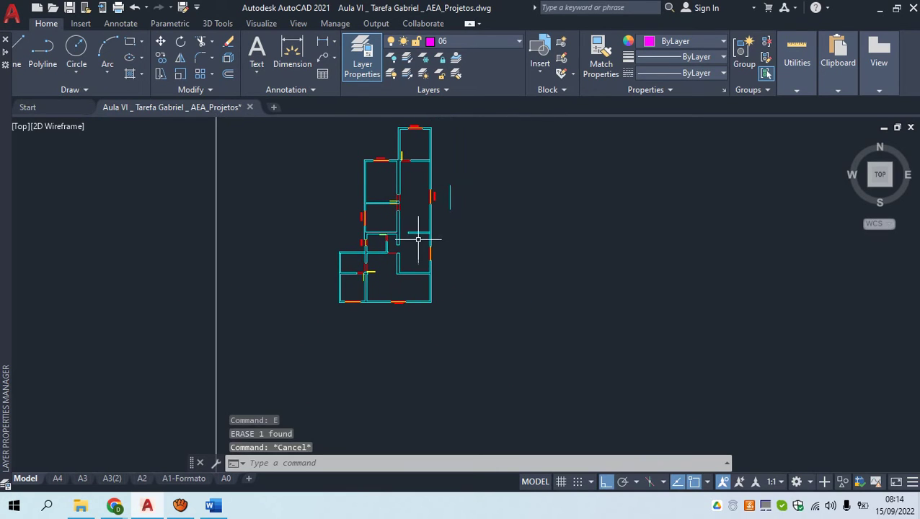
# Examine the small room with the 60x60/180 window, the door leaves and the interior walls of the copied plan
pyautogui.scroll(2, 412, 240)
pyautogui.scroll(2, 412, 241)
pyautogui.scroll(4, 312, 226)
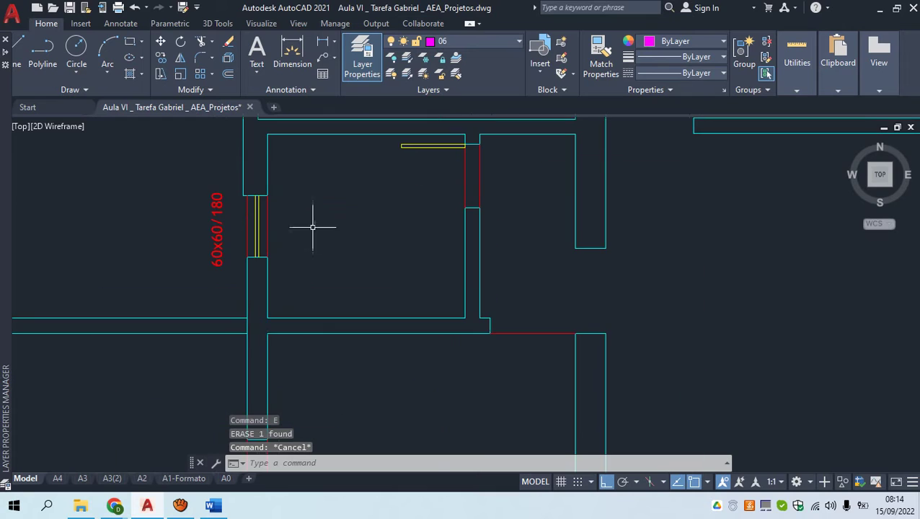
pyautogui.click(455, 175)
pyautogui.click(399, 124)
pyautogui.press('Escape')
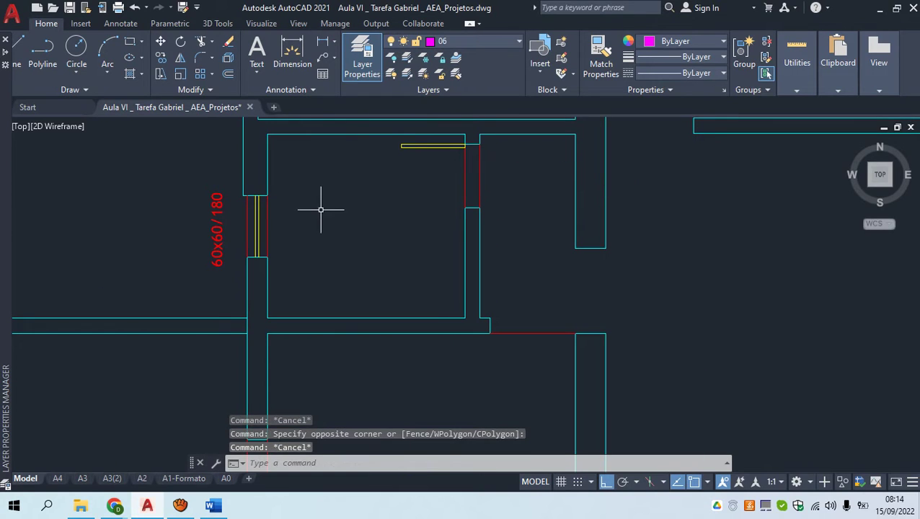
pyautogui.click(452, 160)
pyautogui.press('Escape')
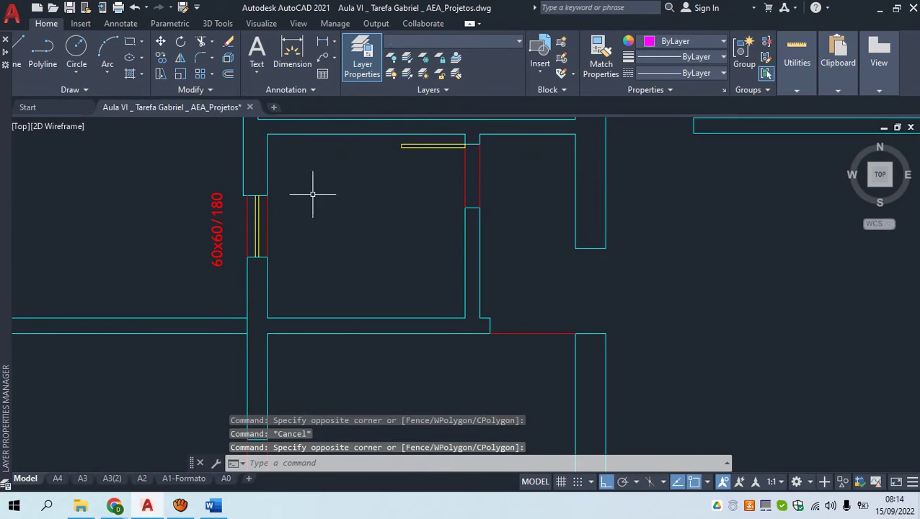
pyautogui.scroll(-2, 260, 216)
pyautogui.scroll(-4, 295, 223)
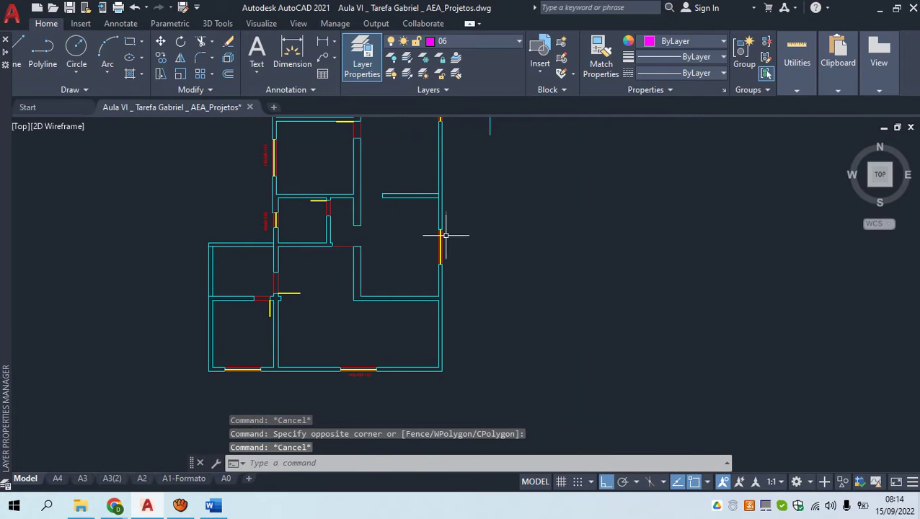
pyautogui.scroll(4, 445, 235)
pyautogui.scroll(-4, 436, 242)
pyautogui.scroll(-2, 411, 242)
pyautogui.moveTo(397, 220); pyautogui.dragTo(432, 302, button='middle')
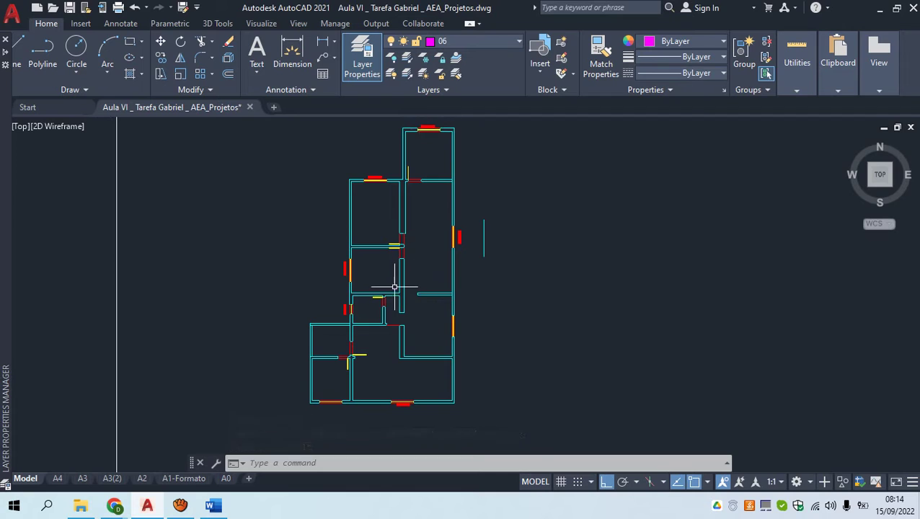
pyautogui.scroll(4, 388, 261)
pyautogui.click(423, 275)
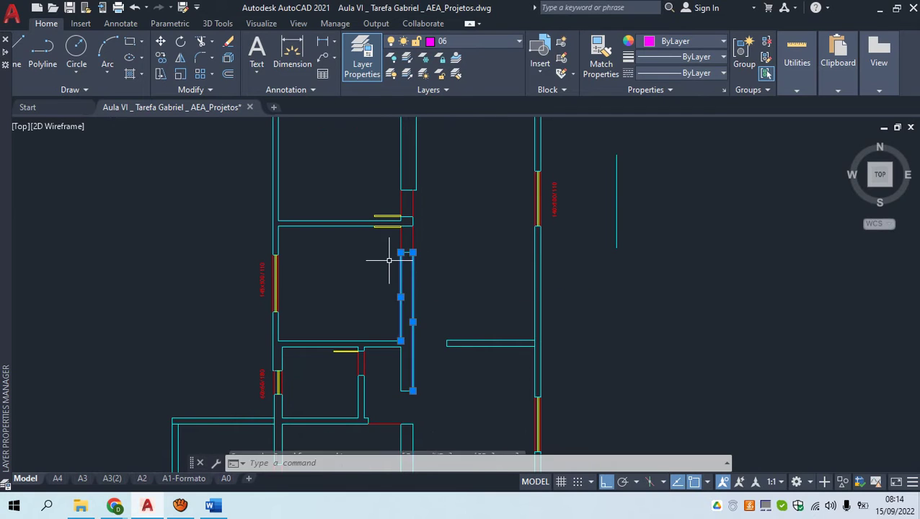
pyautogui.press('Escape')
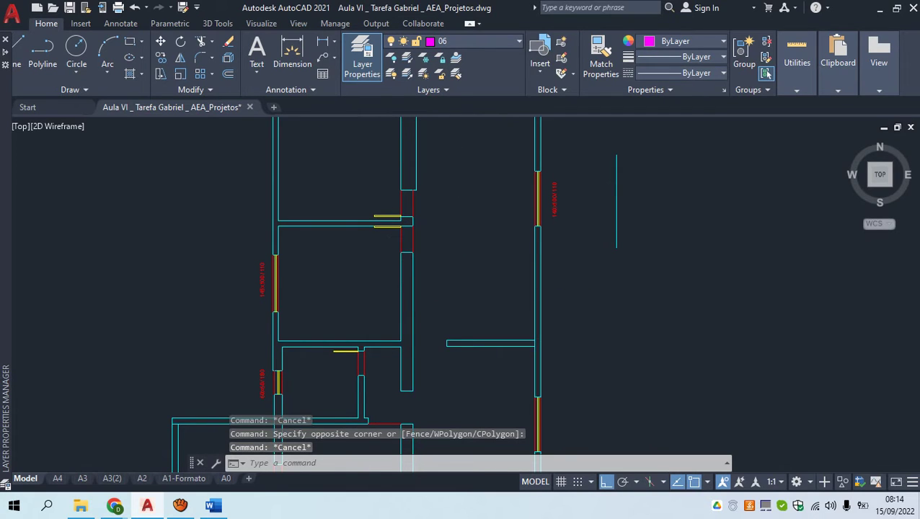
# Turn off layer 02
pyautogui.click(476, 41)
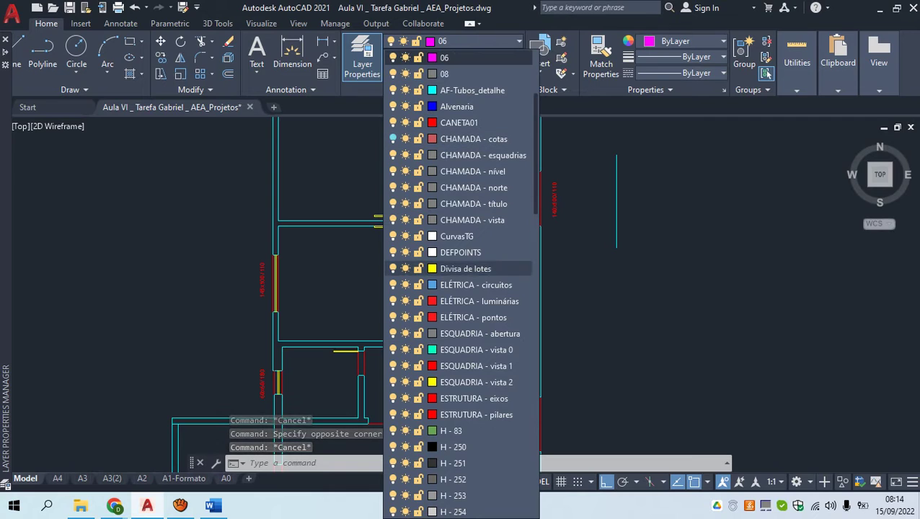
pyautogui.scroll(4, 469, 325)
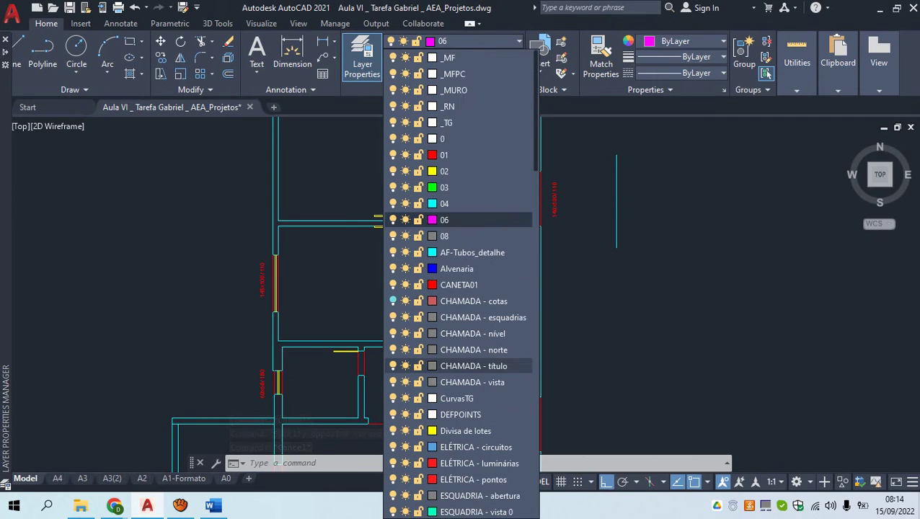
pyautogui.click(394, 172)
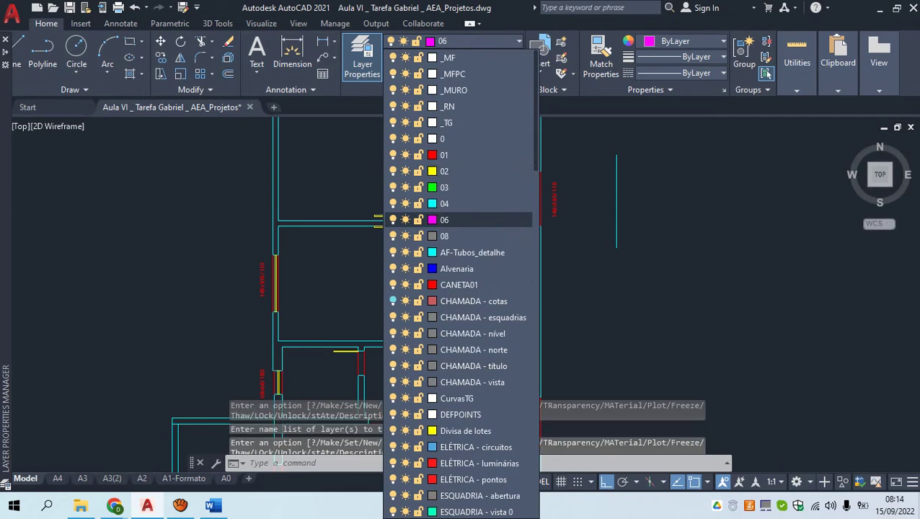
pyautogui.press('Escape')
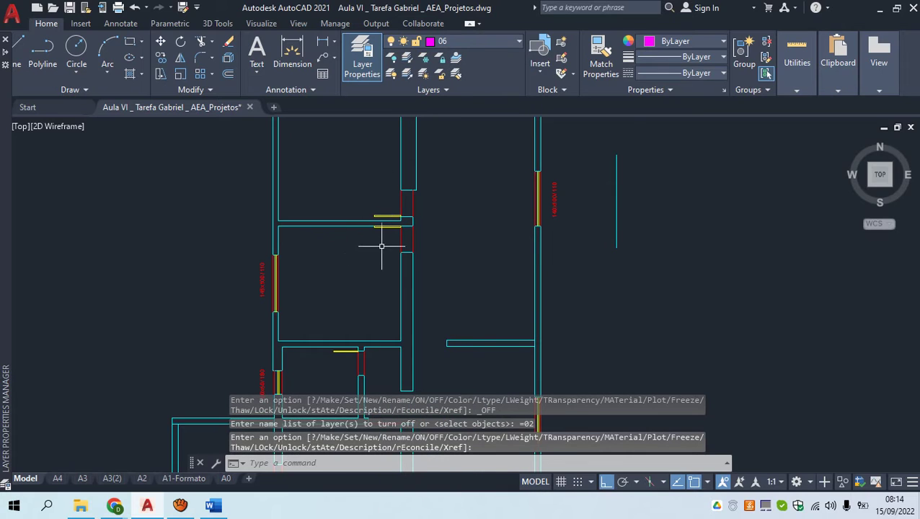
pyautogui.press('Escape')
# Check which layer the yellow door leaf beside the interior wall junction belongs to
pyautogui.scroll(5, 382, 246)
pyautogui.click(433, 205)
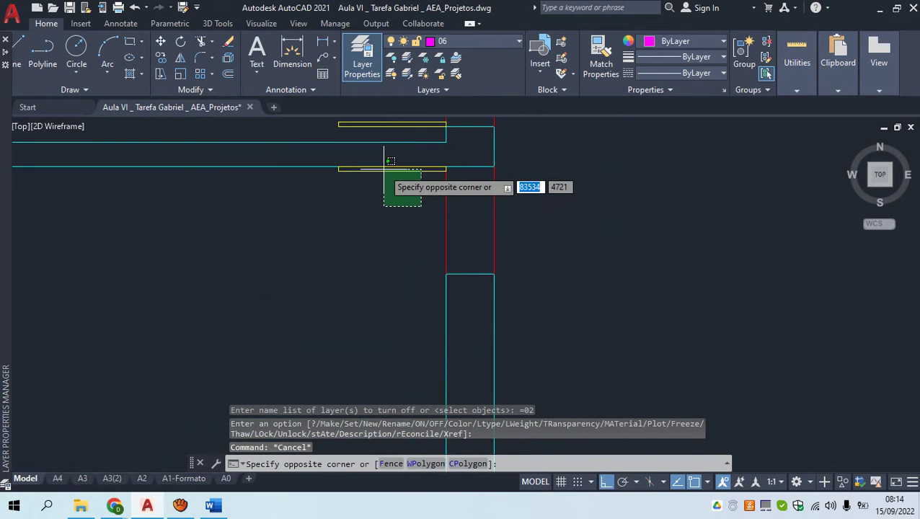
pyautogui.click(384, 168)
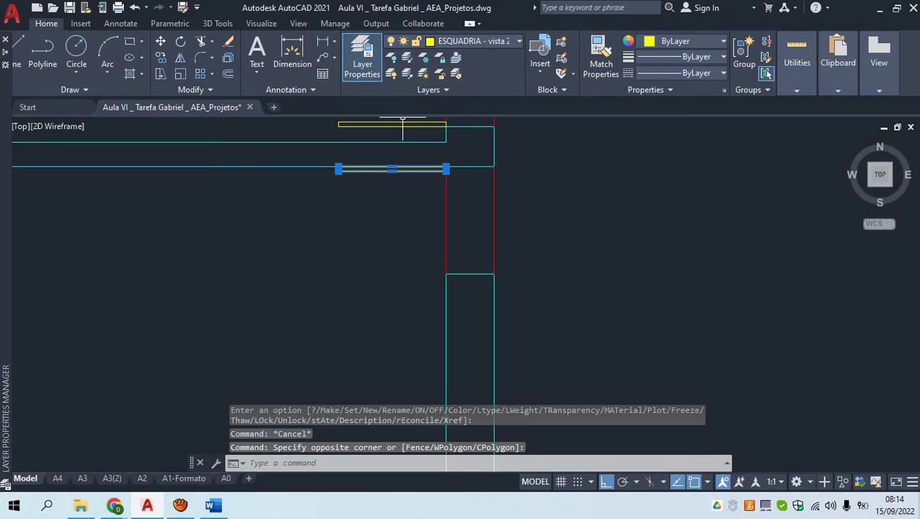
pyautogui.press('Escape')
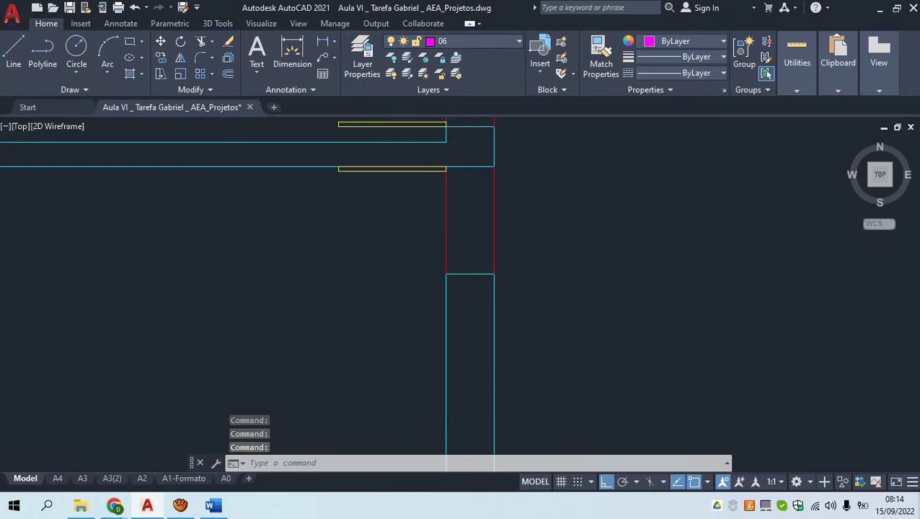
# Turn off the ESQUADRIA - vista 2 layer to hide the yellow door leaves and window lines
pyautogui.click(469, 42)
pyautogui.scroll(-3, 461, 281)
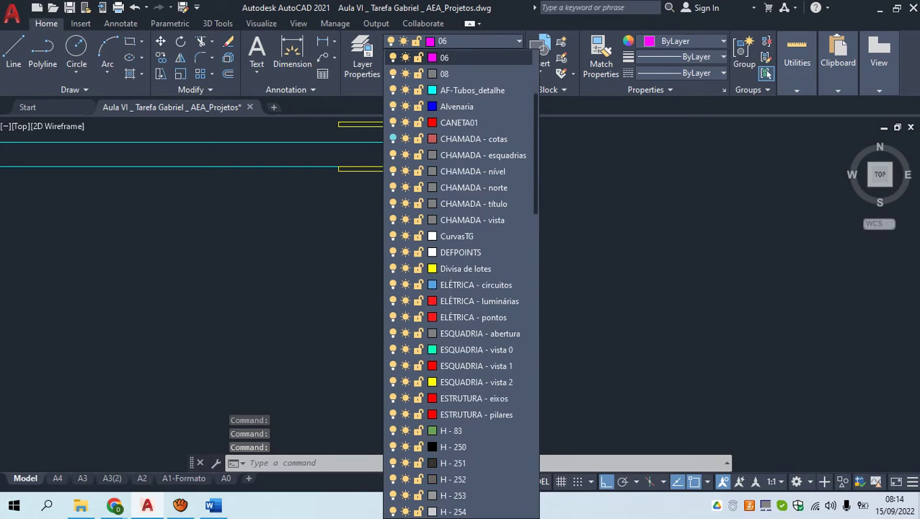
pyautogui.scroll(-10, 462, 281)
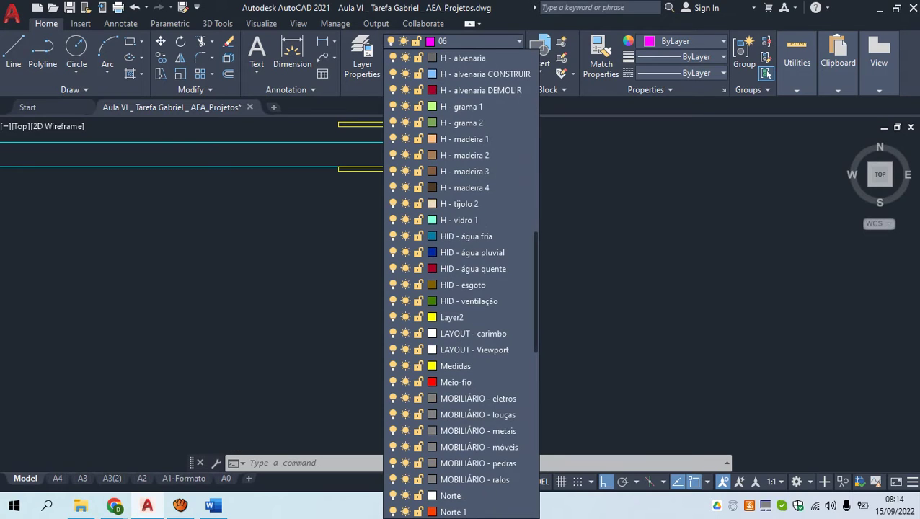
pyautogui.scroll(-4, 462, 281)
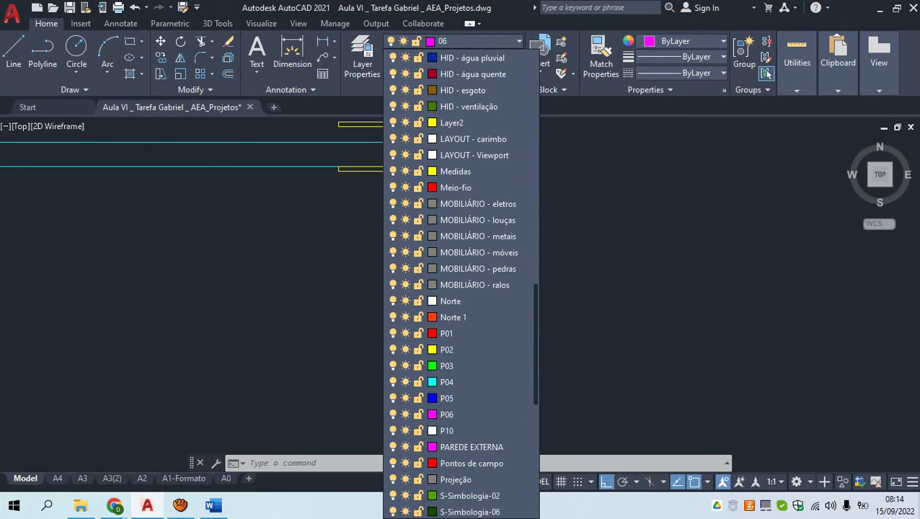
pyautogui.scroll(-5, 461, 281)
pyautogui.scroll(-3, 462, 281)
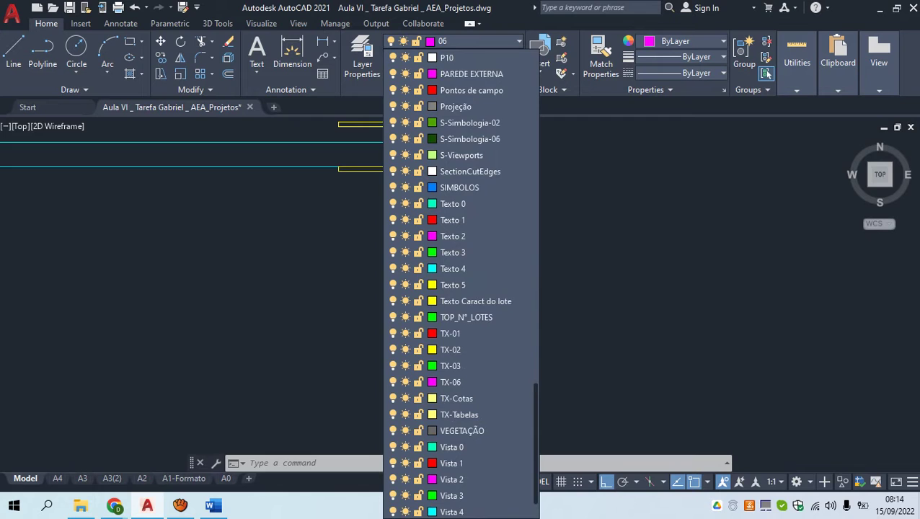
pyautogui.scroll(-1, 462, 281)
pyautogui.scroll(14, 462, 282)
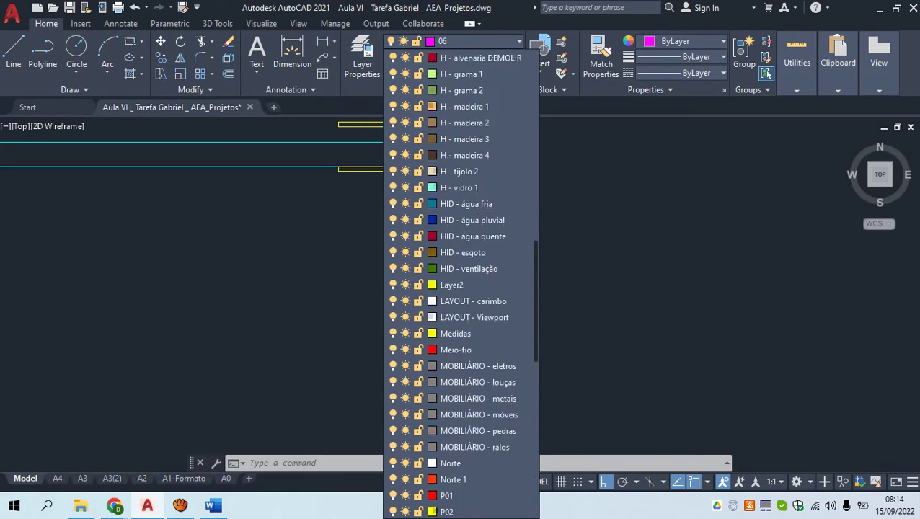
pyautogui.scroll(6, 462, 282)
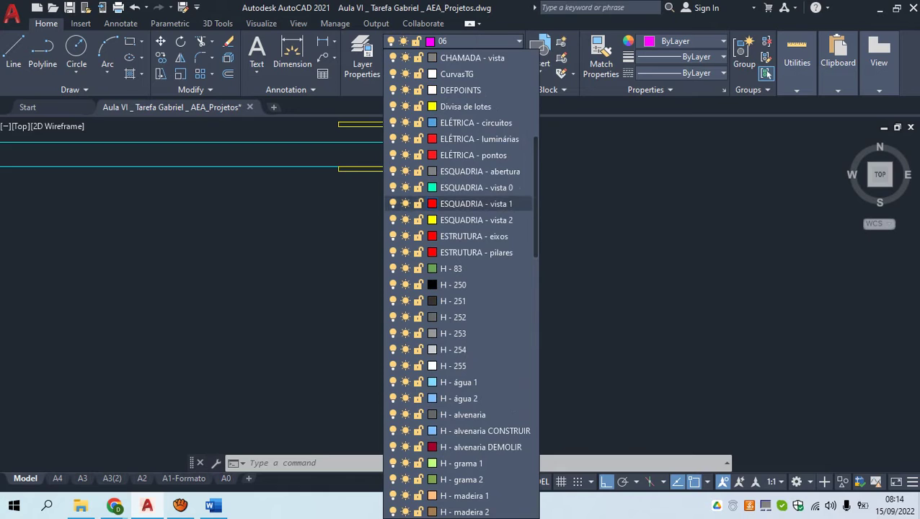
pyautogui.click(393, 220)
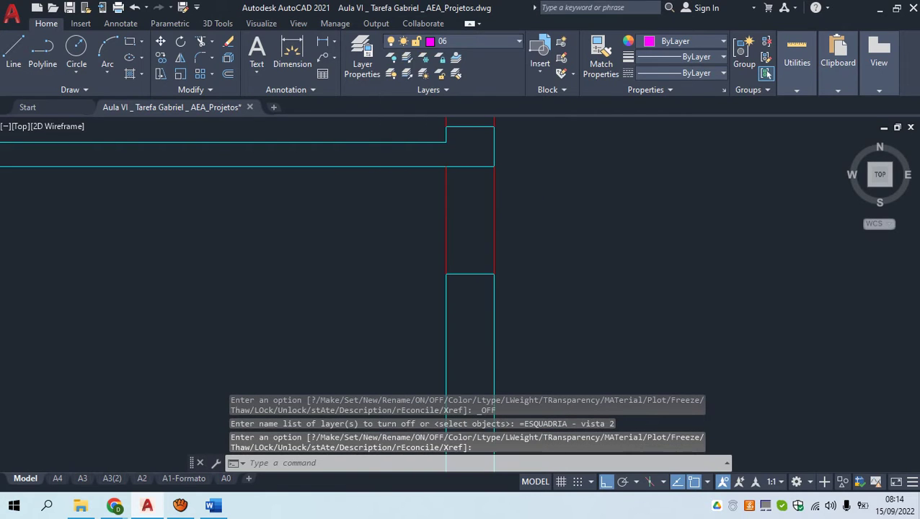
# Erase the stray vertical line standing outside the plan's right-hand outer wall
pyautogui.scroll(-6, 275, 207)
pyautogui.moveTo(267, 217); pyautogui.dragTo(353, 217, button='middle')
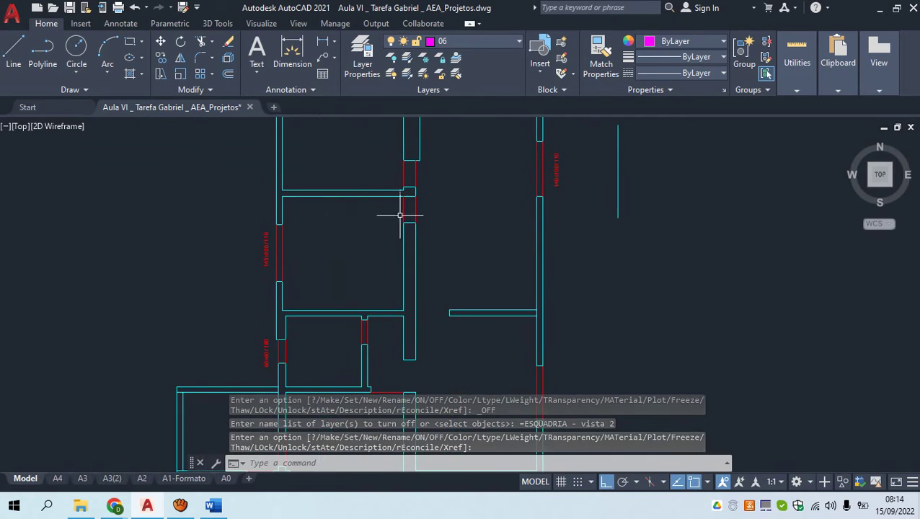
pyautogui.scroll(4, 396, 213)
pyautogui.scroll(2, 124, 283)
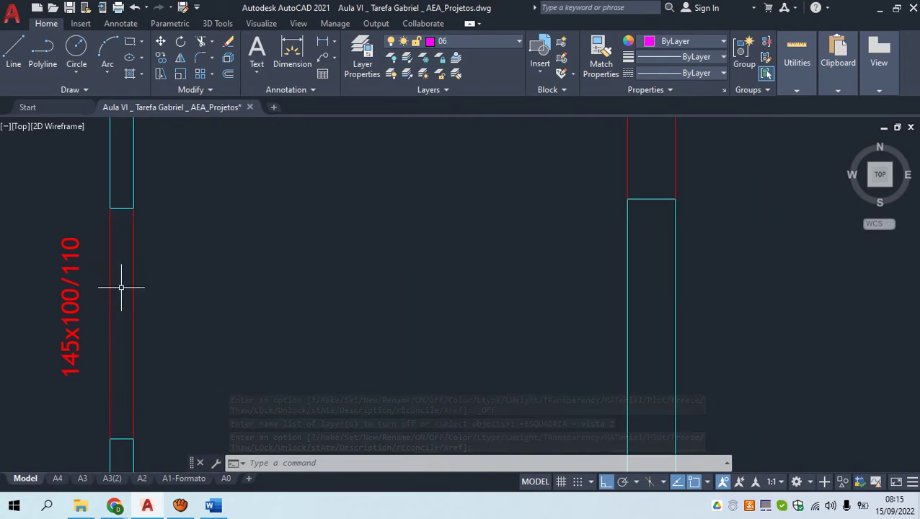
pyautogui.scroll(-4, 133, 285)
pyautogui.scroll(-4, 370, 238)
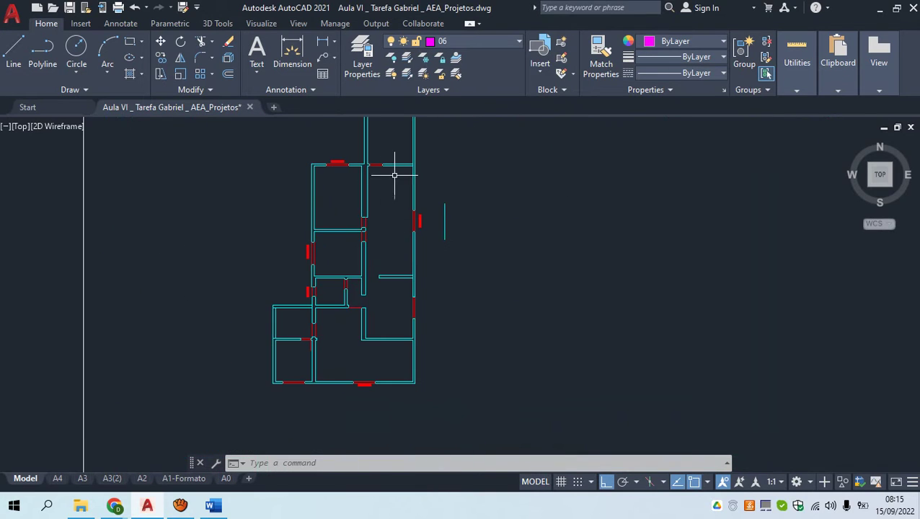
pyautogui.moveTo(395, 174); pyautogui.dragTo(393, 259, button='middle')
pyautogui.click(515, 369)
pyautogui.click(440, 225)
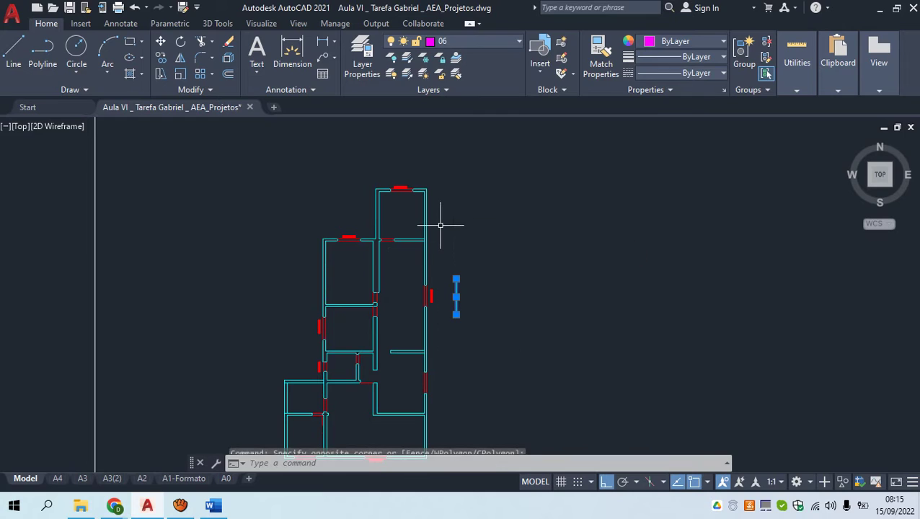
pyautogui.write('e')
pyautogui.press('Return')
pyautogui.scroll(-4, 396, 256)
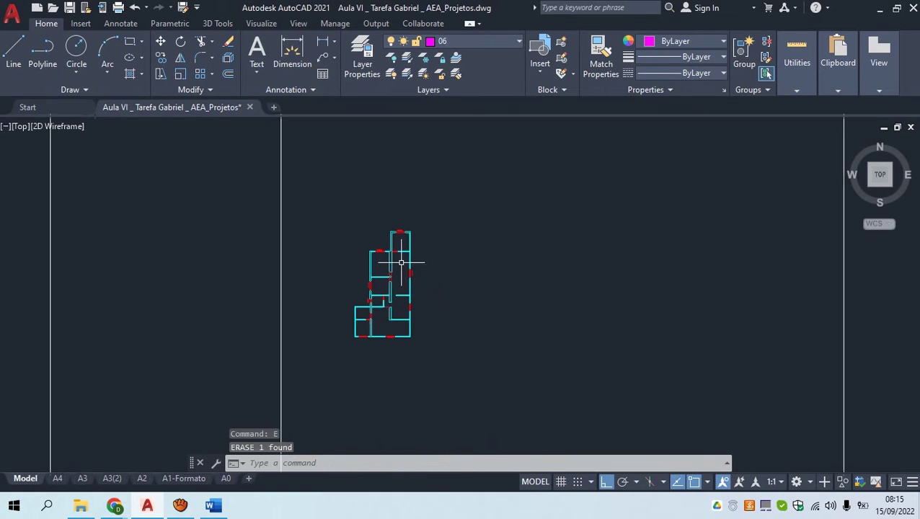
# Examine the lower right outer wall and the red line left at the door opening of the lower-left room
pyautogui.scroll(5, 401, 308)
pyautogui.click(420, 353)
pyautogui.click(350, 288)
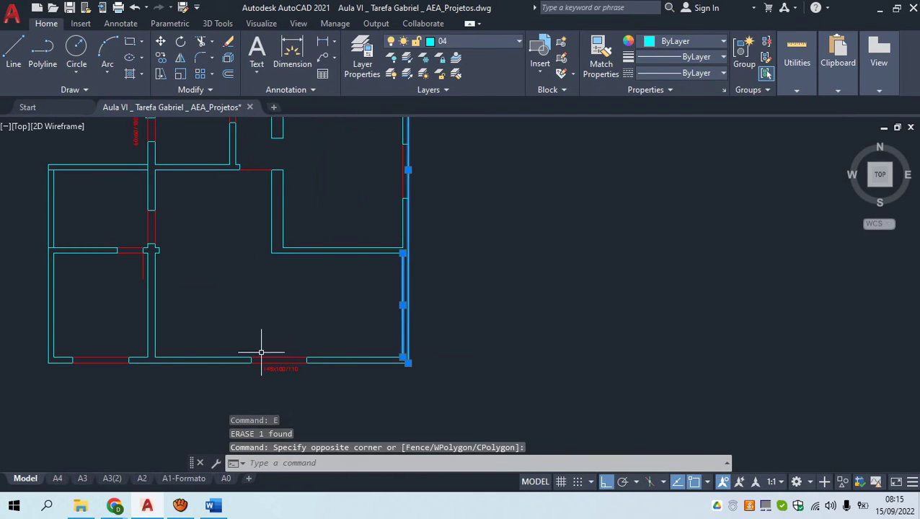
pyautogui.press('Escape')
pyautogui.moveTo(140, 342); pyautogui.dragTo(224, 343, button='middle')
pyautogui.scroll(5, 231, 288)
pyautogui.click(240, 247)
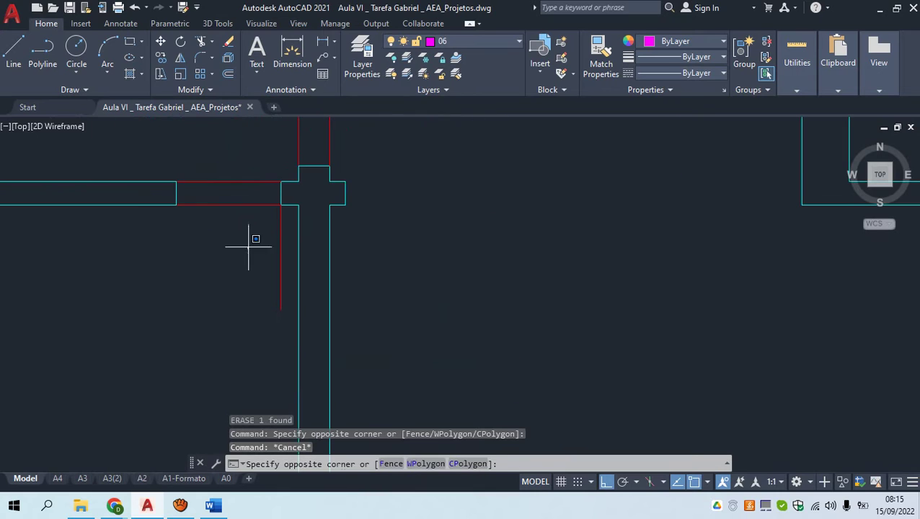
pyautogui.click(194, 135)
pyautogui.scroll(-6, 194, 135)
pyautogui.press('Escape')
pyautogui.moveTo(303, 240); pyautogui.dragTo(327, 130, button='middle')
# Undo the erasure of the stray line and the turning off of the ESQUADRIA - vista 2 layer
pyautogui.hotkey('ctrl', 'z')
pyautogui.hotkey('ctrl', 'z')
pyautogui.hotkey('ctrl', 'z')
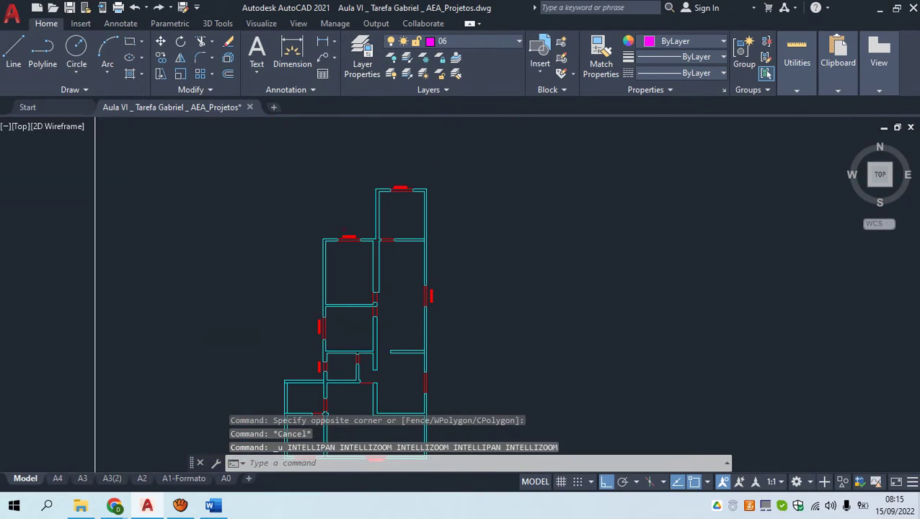
pyautogui.hotkey('ctrl', 'z')
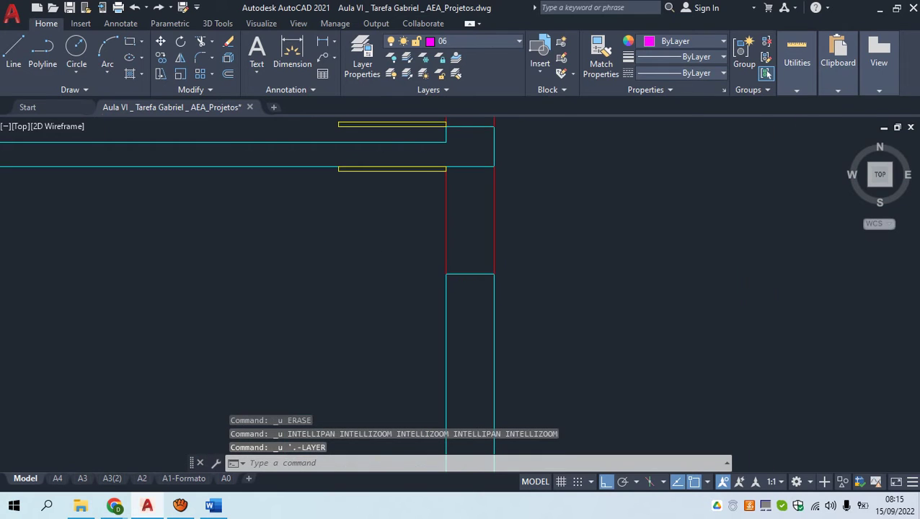
# Erase the stray vertical line outside the plan's right-hand outer wall
pyautogui.scroll(-5, 378, 246)
pyautogui.click(466, 263)
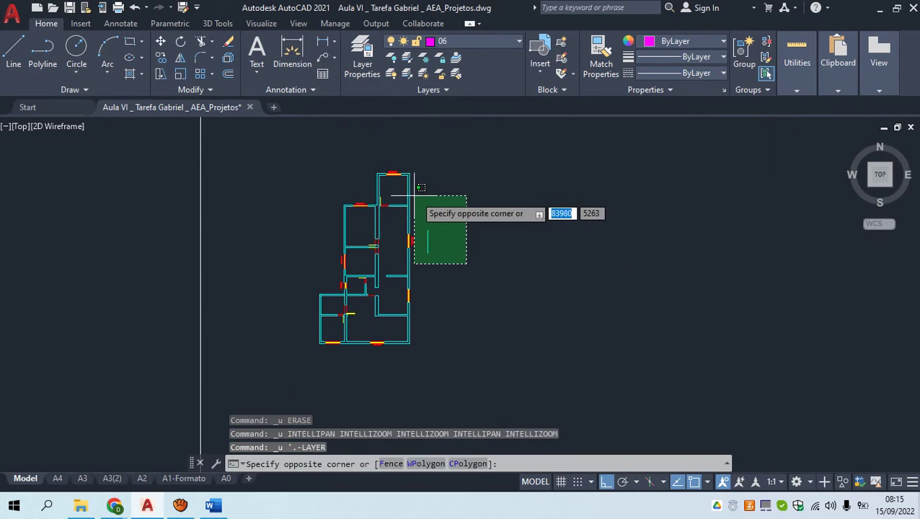
pyautogui.click(419, 196)
pyautogui.press('Return')
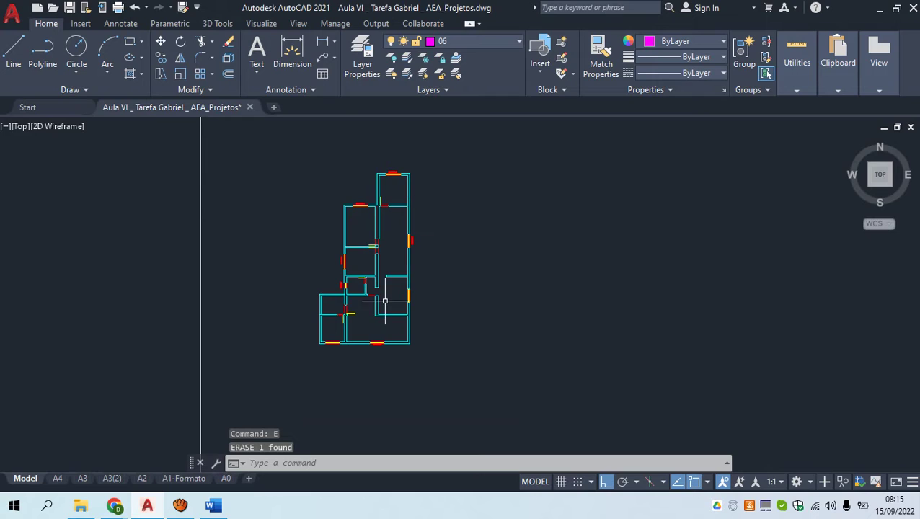
# Examine the whole floor plan and the door openings where the lower-left rooms meet
pyautogui.scroll(6, 366, 343)
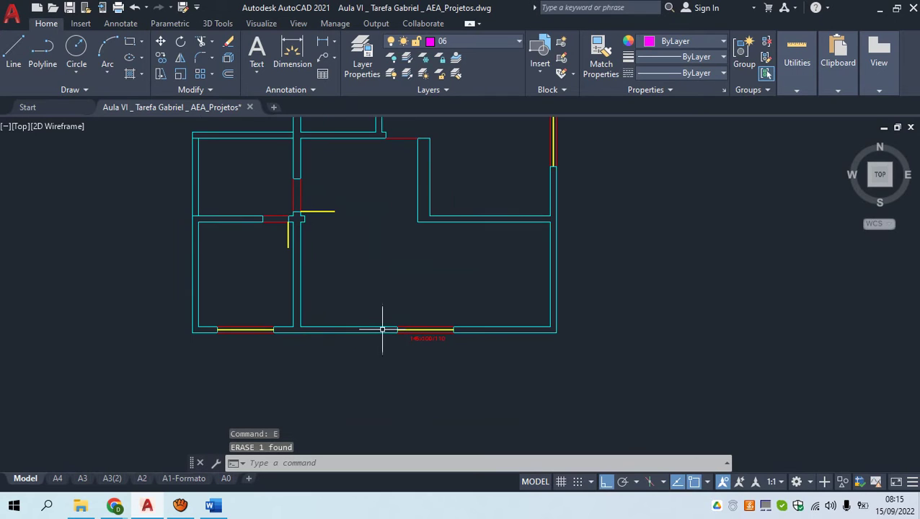
pyautogui.scroll(-4, 382, 328)
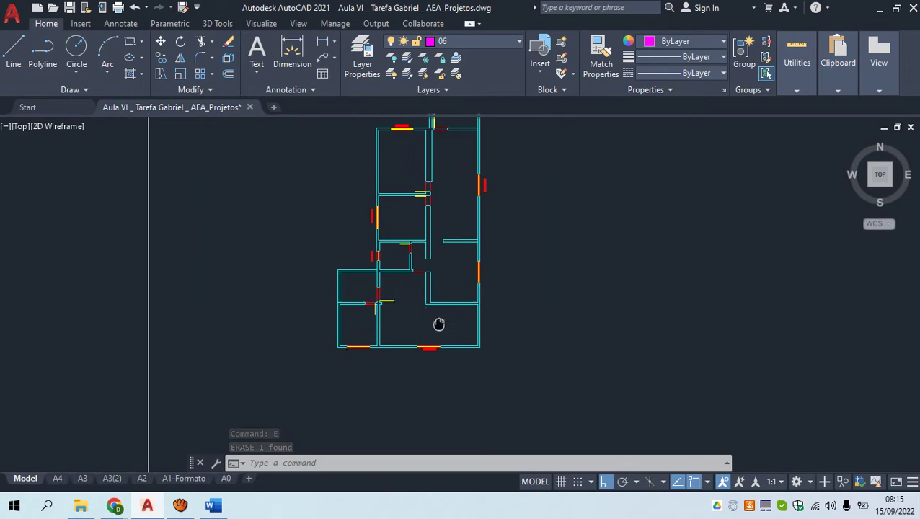
pyautogui.scroll(-2, 436, 316)
pyautogui.click(492, 350)
pyautogui.click(380, 145)
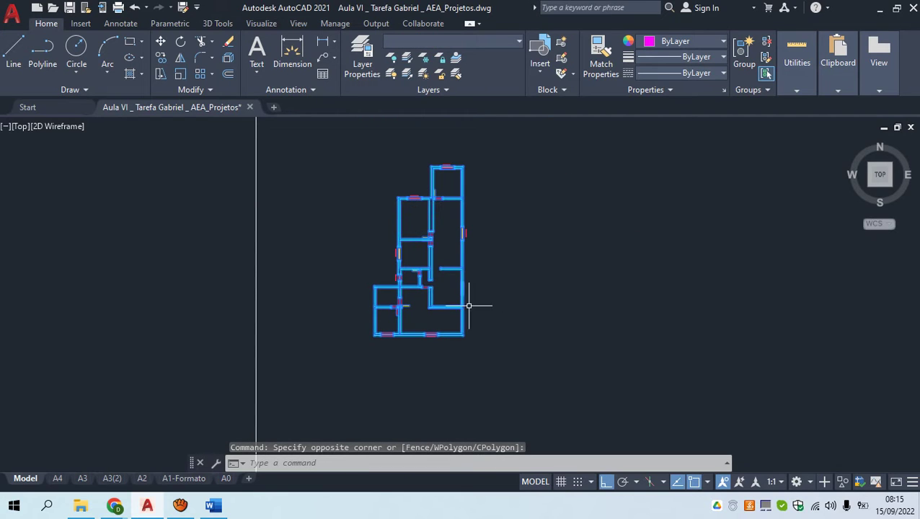
pyautogui.press('Escape')
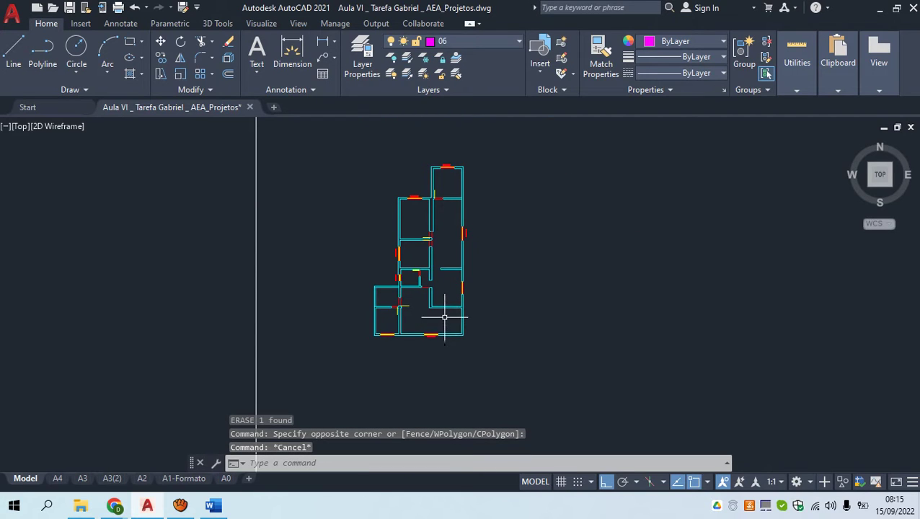
pyautogui.scroll(-3, 447, 313)
pyautogui.scroll(10, 450, 314)
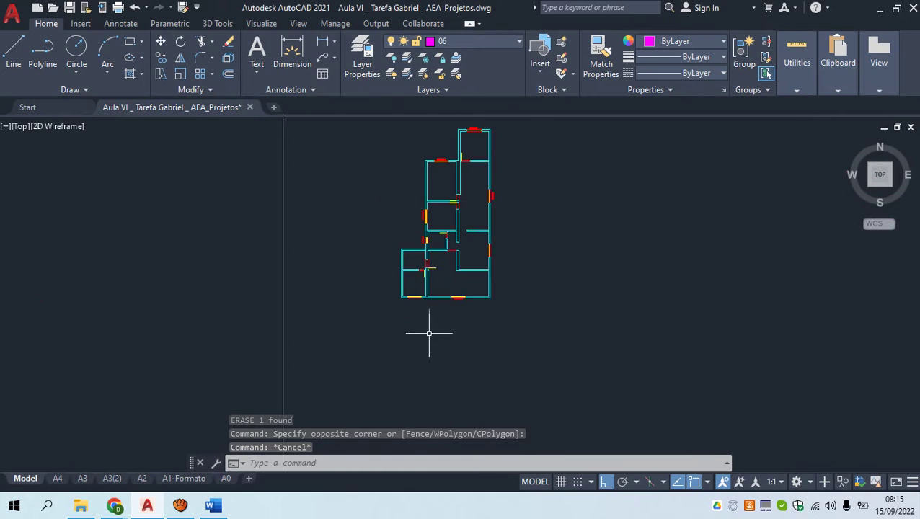
pyautogui.scroll(-3, 436, 357)
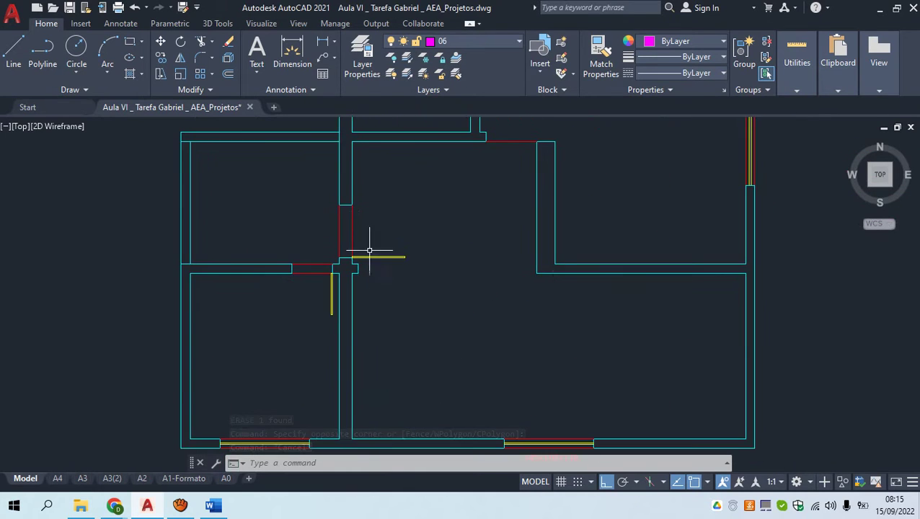
pyautogui.scroll(5, 352, 233)
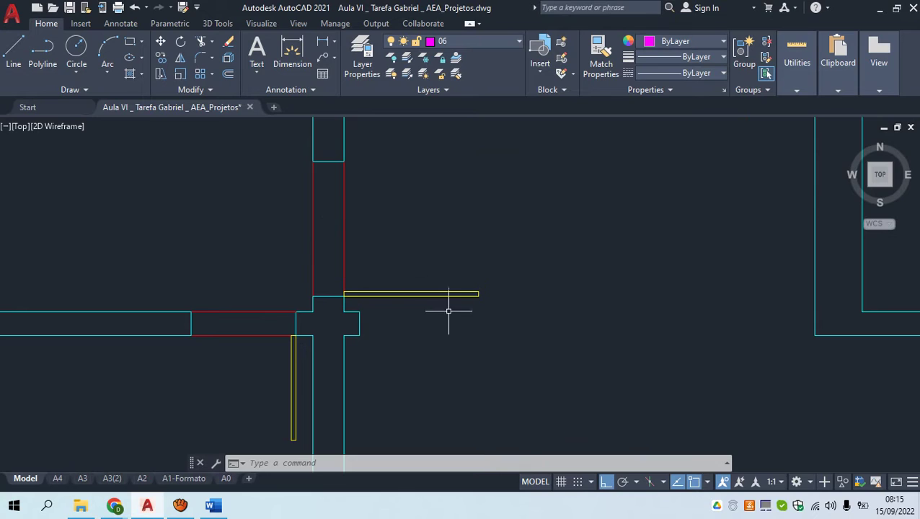
# Inspect the horizontal yellow door leaf beside the vertical door opening and check its layer
pyautogui.click(519, 320)
pyautogui.click(402, 198)
pyautogui.press('Escape')
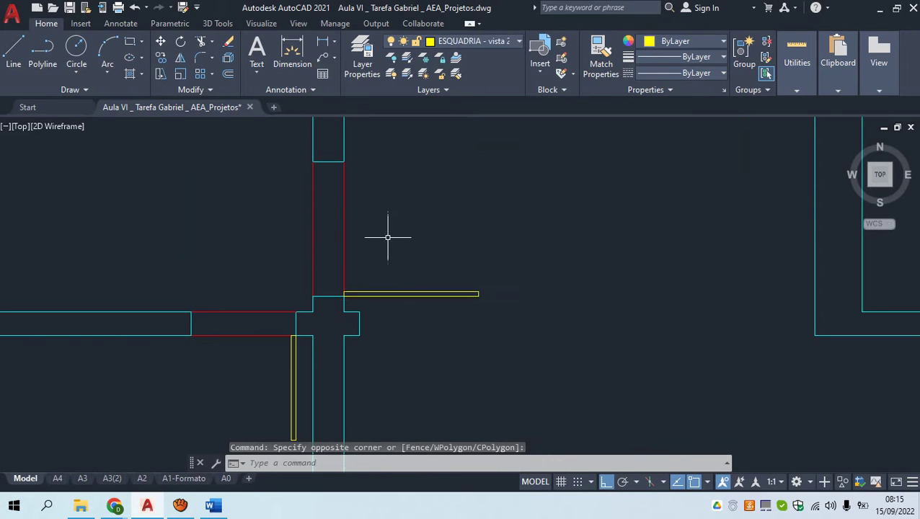
pyautogui.moveTo(344, 223); pyautogui.dragTo(401, 266, button='middle')
pyautogui.scroll(-2, 401, 257)
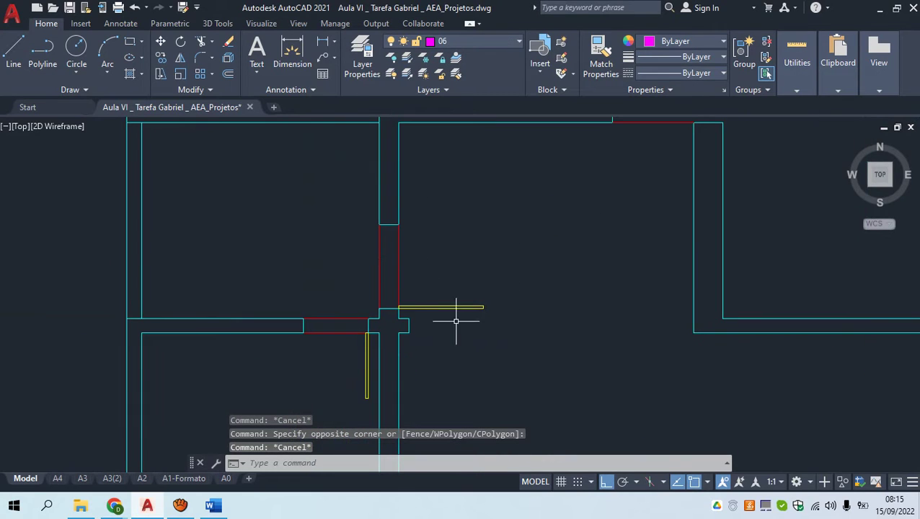
pyautogui.scroll(2, 469, 310)
pyautogui.click(547, 340)
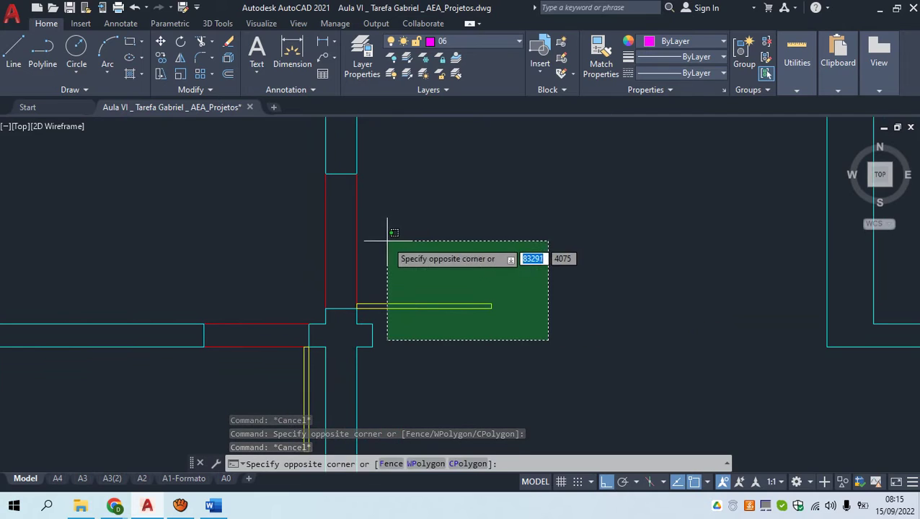
pyautogui.click(352, 229)
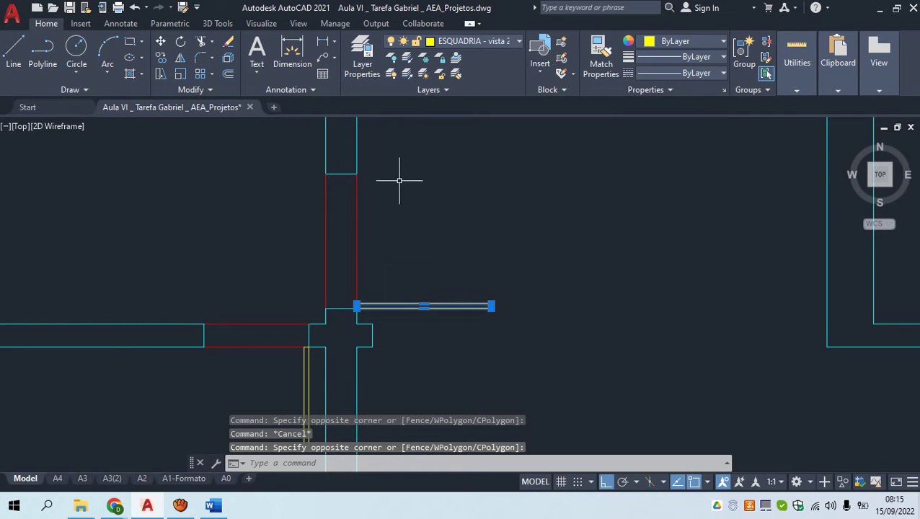
pyautogui.press('Escape')
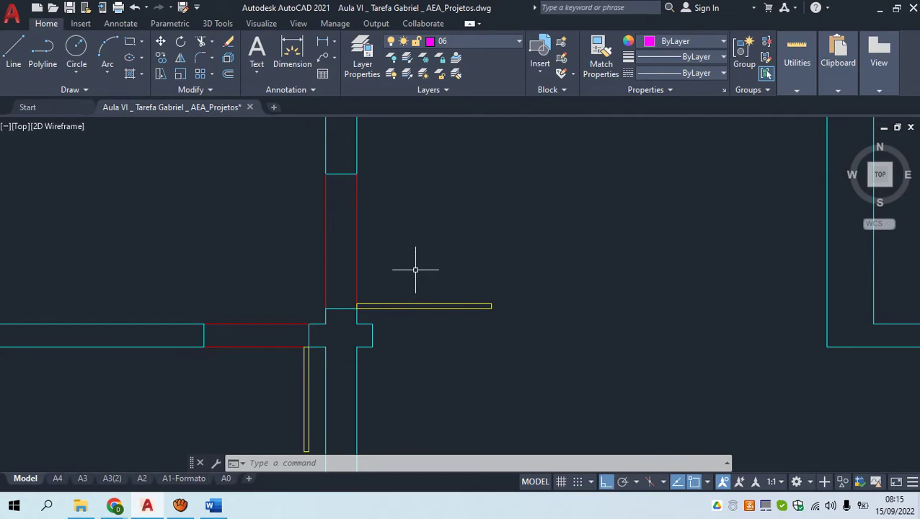
pyautogui.write('c')
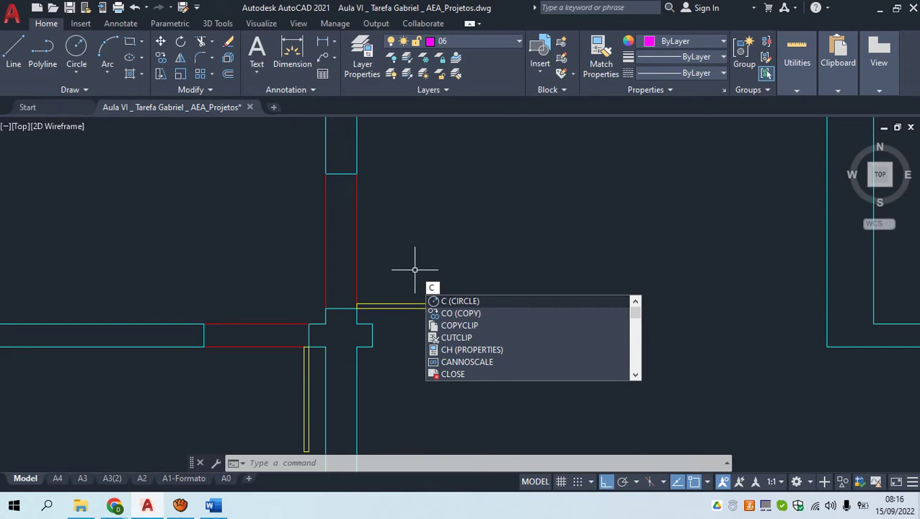
pyautogui.press('Escape')
pyautogui.press('Escape')
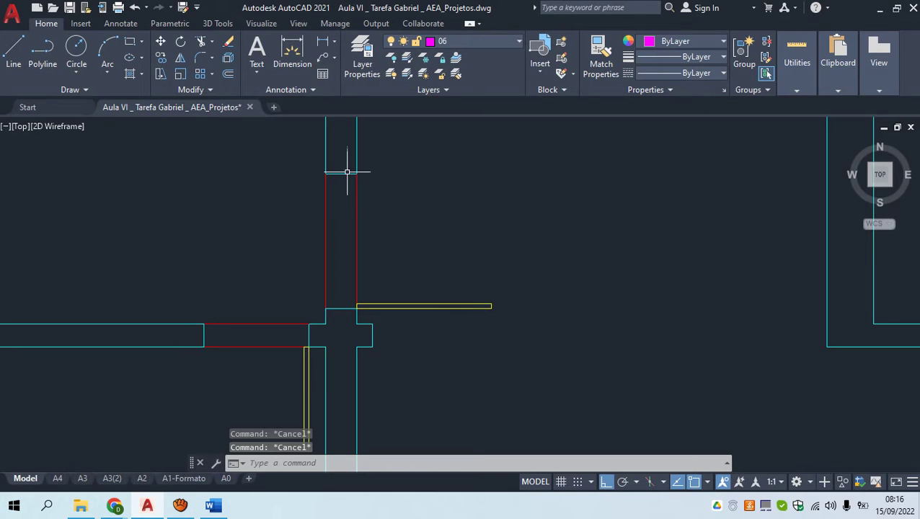
# Examine the upper corner of the vertical door opening and the free end of its yellow door leaf
pyautogui.scroll(5, 354, 172)
pyautogui.click(399, 199)
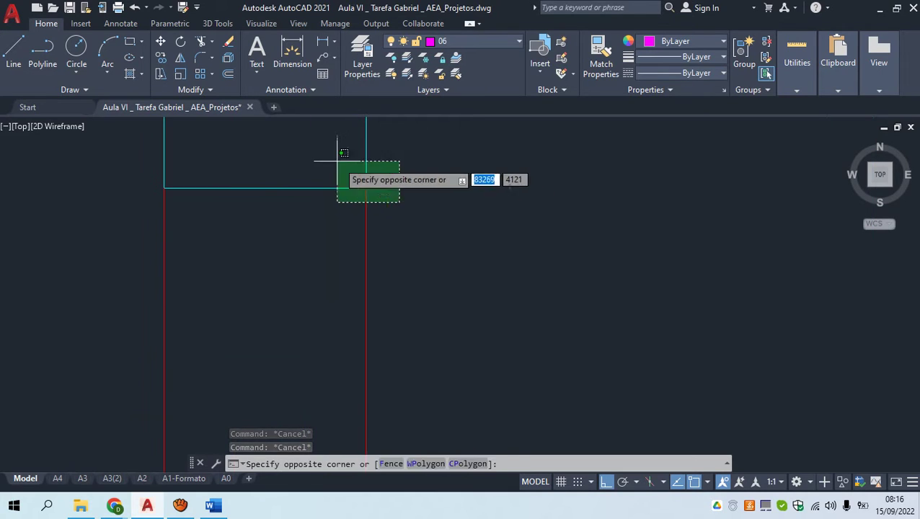
pyautogui.click(355, 182)
pyautogui.press('Escape')
pyautogui.scroll(-5, 355, 183)
pyautogui.scroll(5, 530, 290)
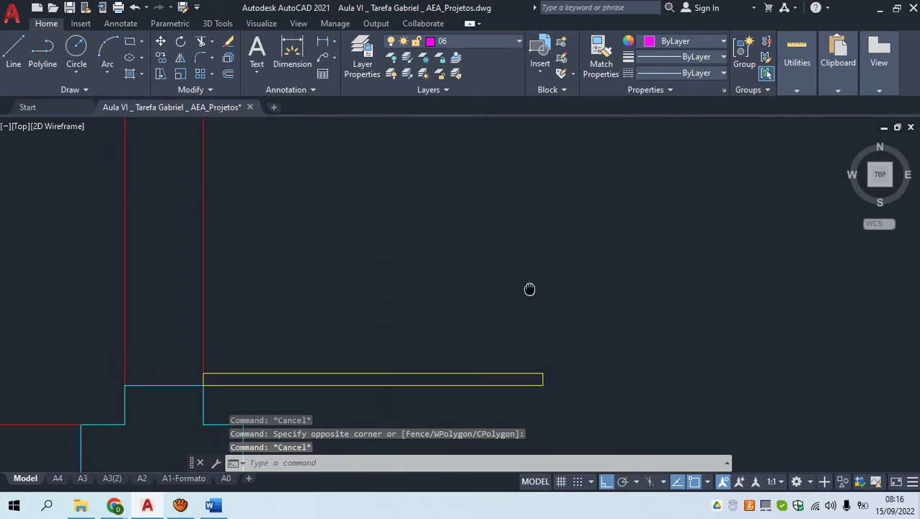
pyautogui.scroll(4, 518, 350)
pyautogui.scroll(-4, 498, 365)
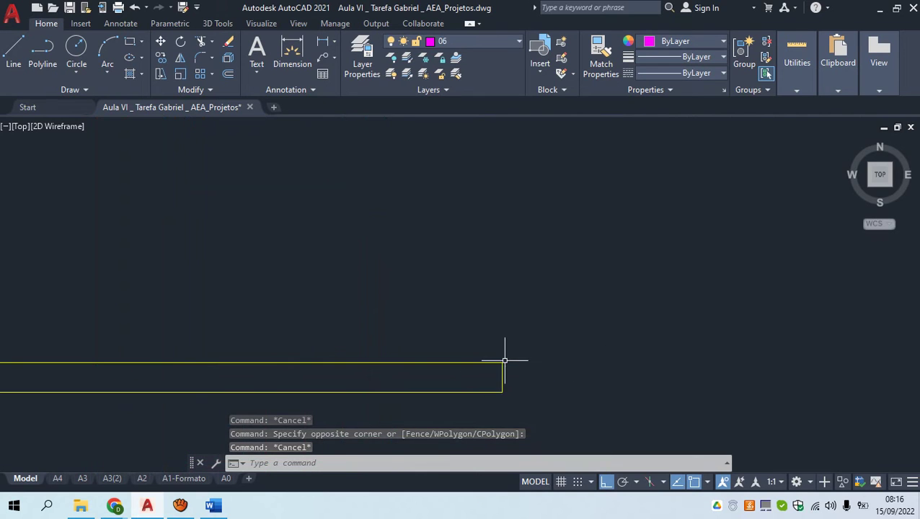
pyautogui.scroll(-3, 427, 305)
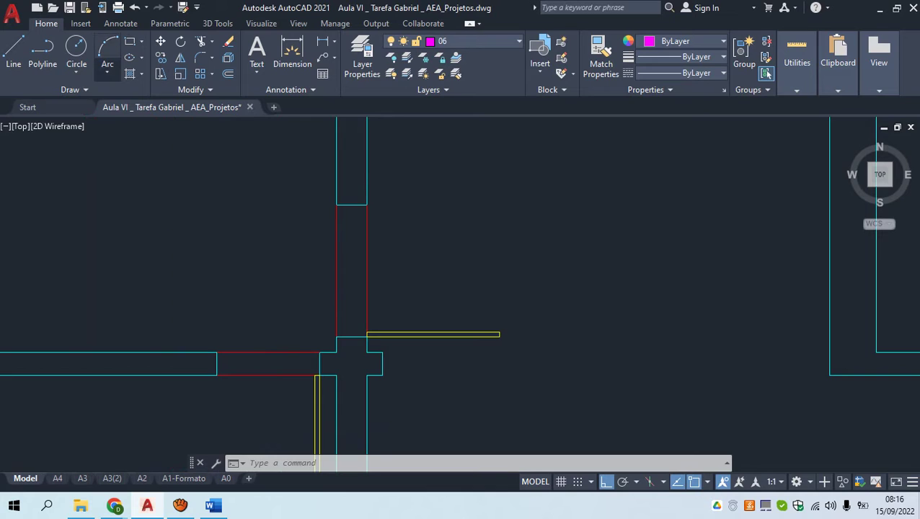
pyautogui.click(106, 72)
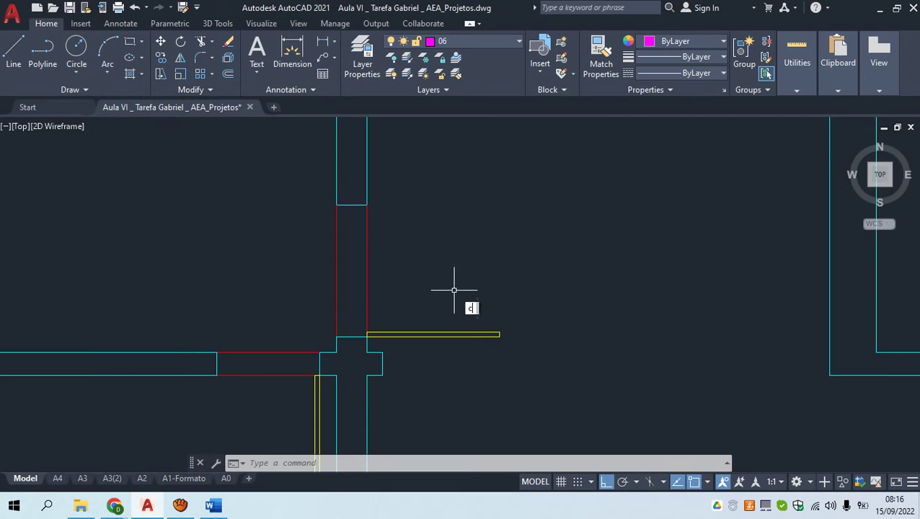
pyautogui.press('Return')
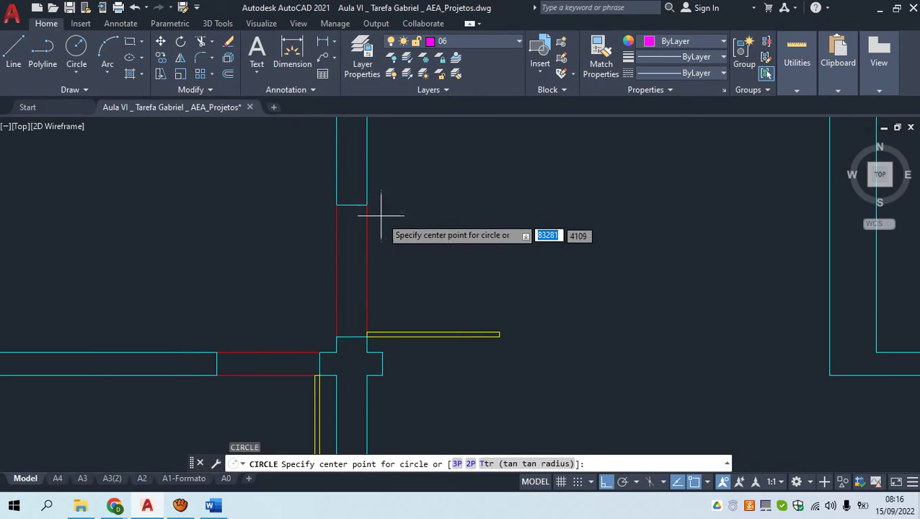
pyautogui.press('Escape')
# Measure the vertical door opening between its lower and upper jamb corners with a trial dimension
pyautogui.click(292, 54)
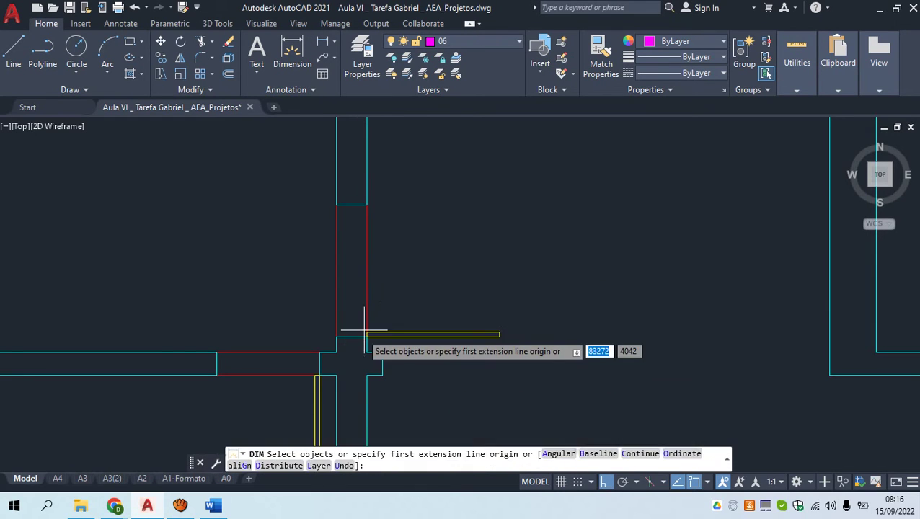
pyautogui.scroll(4, 364, 332)
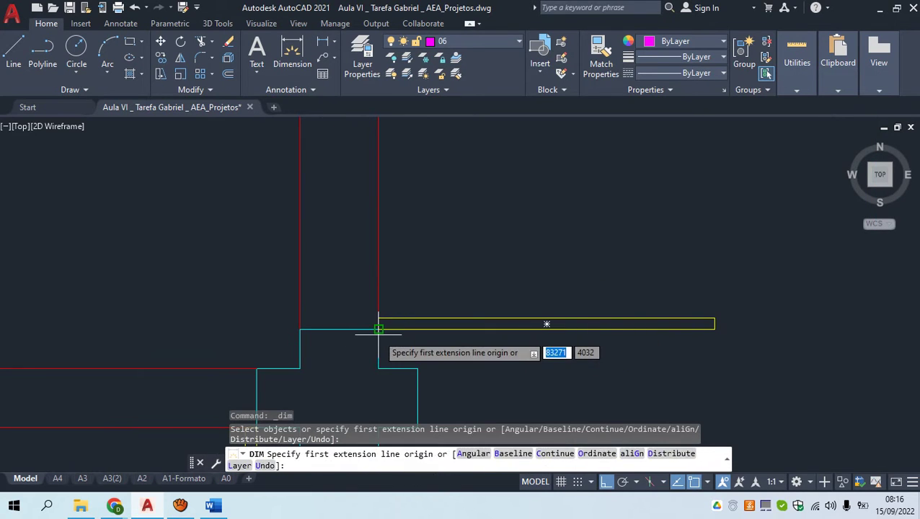
pyautogui.click(379, 330)
pyautogui.scroll(-2, 378, 329)
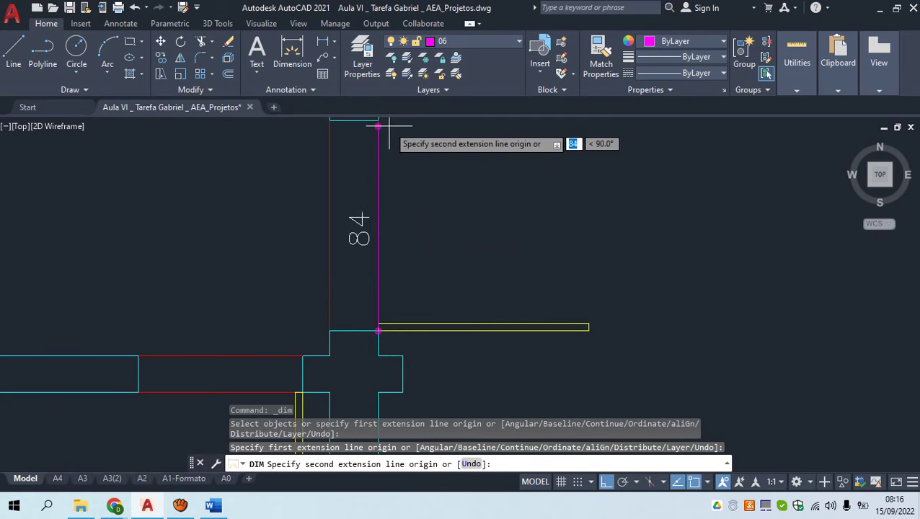
pyautogui.scroll(-4, 382, 144)
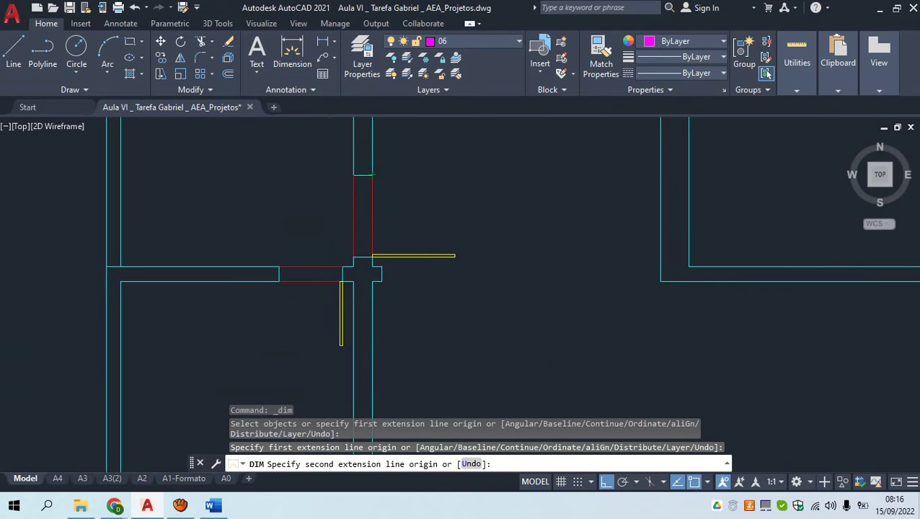
pyautogui.scroll(2, 373, 174)
pyautogui.click(374, 191)
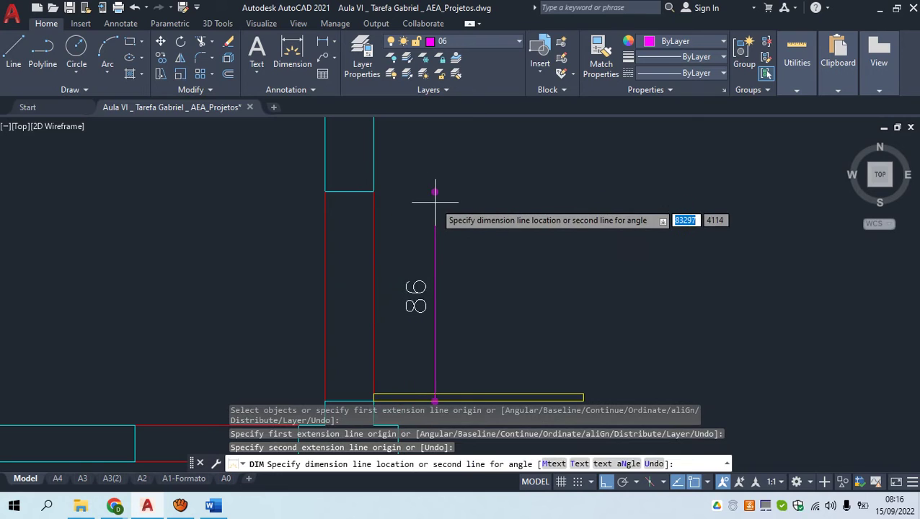
pyautogui.press('Escape')
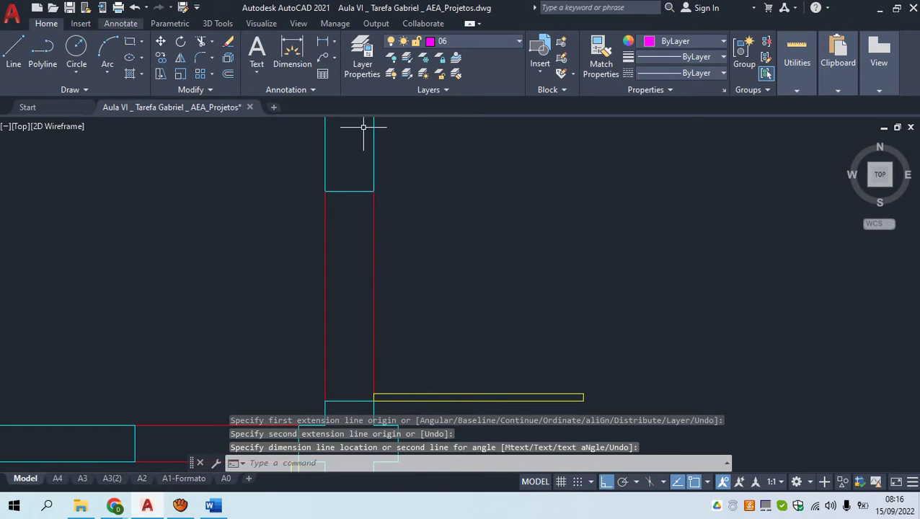
# Try a circle of radius 86 centred on the upper right jamb corner of the door opening and undo it
pyautogui.write('c')
pyautogui.press('Return')
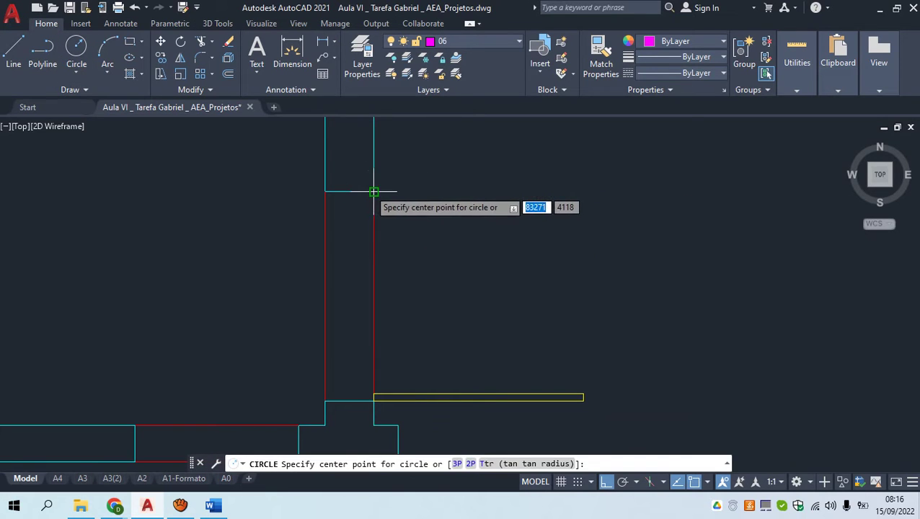
pyautogui.click(373, 191)
pyautogui.moveTo(493, 252)
pyautogui.mouseDown(button='middle')
pyautogui.moveTo(386, 184)
pyautogui.moveTo(406, 195)
pyautogui.moveTo(391, 191)
pyautogui.mouseUp(button='middle')
pyautogui.scroll(-4, 386, 184)
pyautogui.write('86')
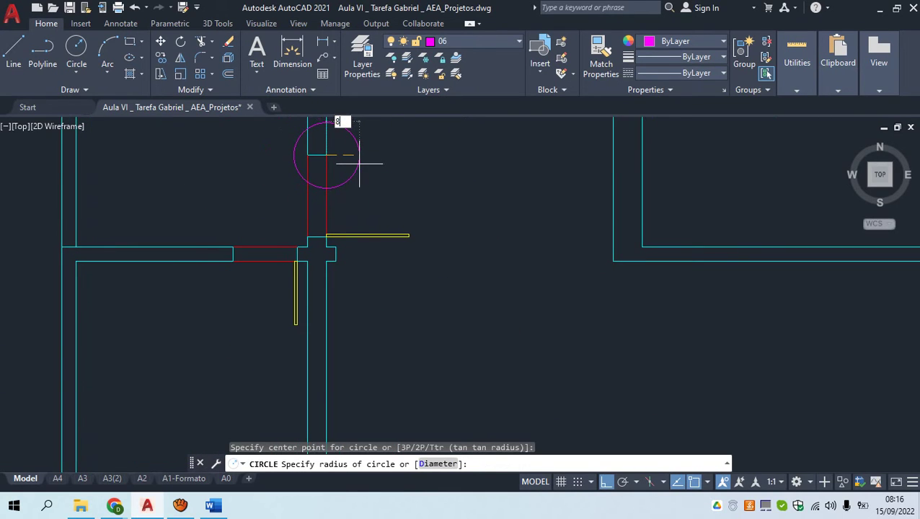
pyautogui.press('Return')
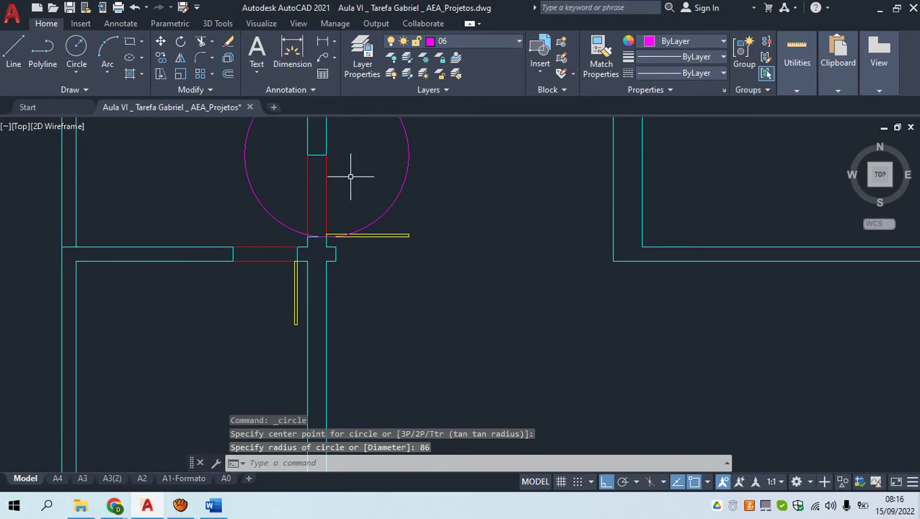
pyautogui.hotkey('ctrl', 'z')
pyautogui.scroll(-2, 361, 204)
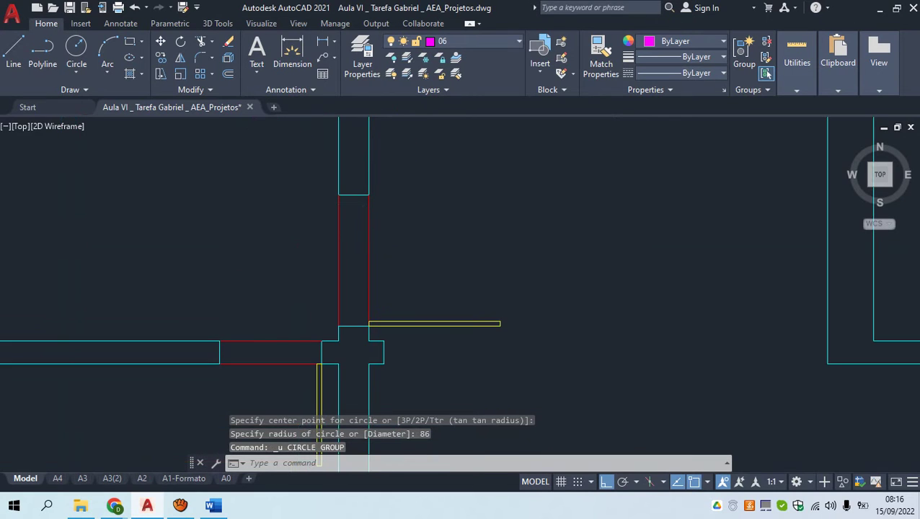
# Draw a circle of radius 86 centred on the opening's lower right jamb corner, where the yellow door leaf is hinged
pyautogui.press('Return')
pyautogui.scroll(2, 383, 301)
pyautogui.scroll(4, 354, 336)
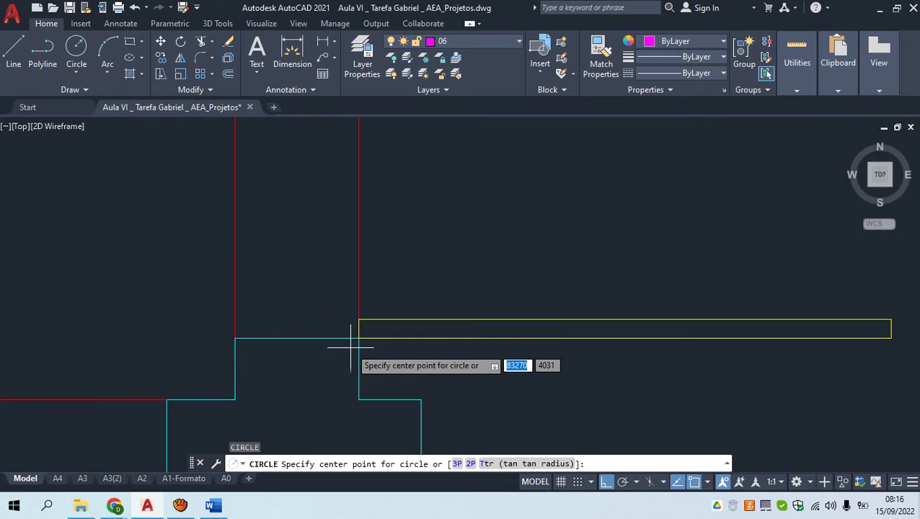
pyautogui.click(354, 336)
pyautogui.scroll(-6, 359, 334)
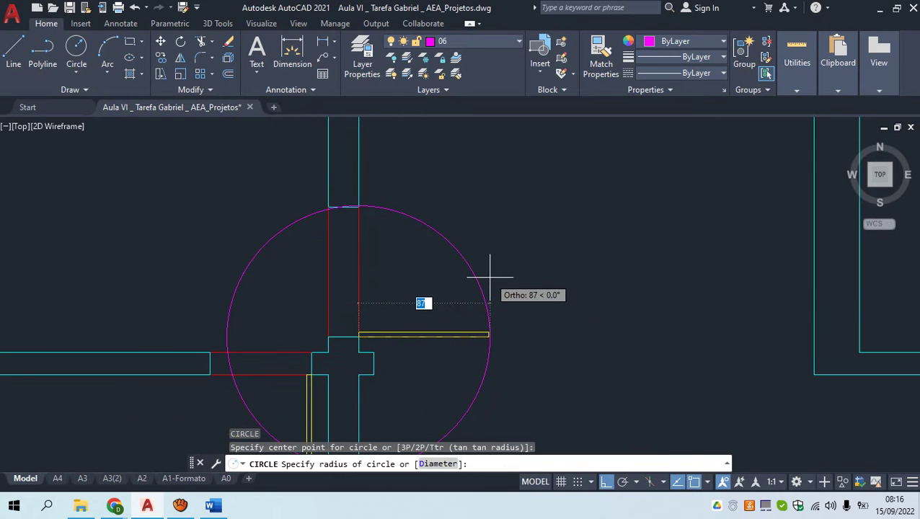
pyautogui.press('Return')
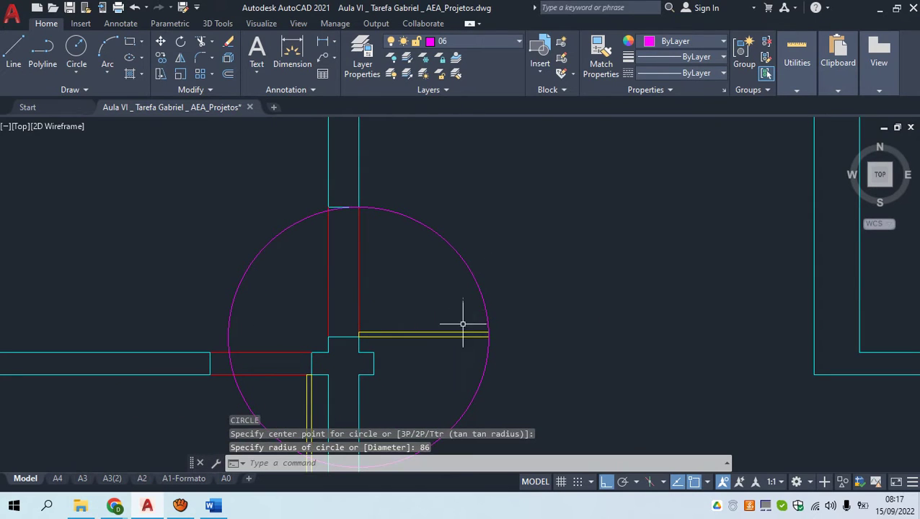
pyautogui.scroll(-4, 463, 323)
pyautogui.moveTo(447, 307); pyautogui.dragTo(440, 261, button='middle')
pyautogui.press('Escape')
pyautogui.click(469, 257)
pyautogui.click(436, 235)
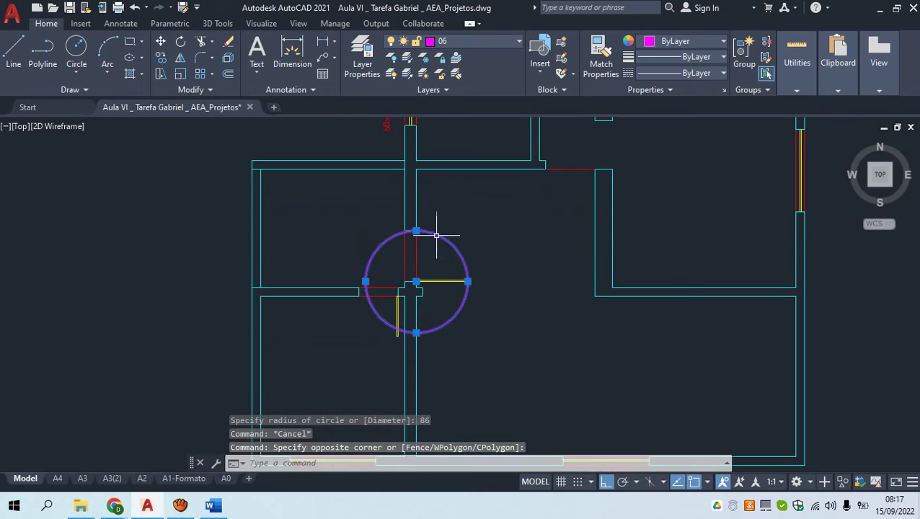
pyautogui.scroll(5, 452, 267)
pyautogui.press('Escape')
pyautogui.click(526, 339)
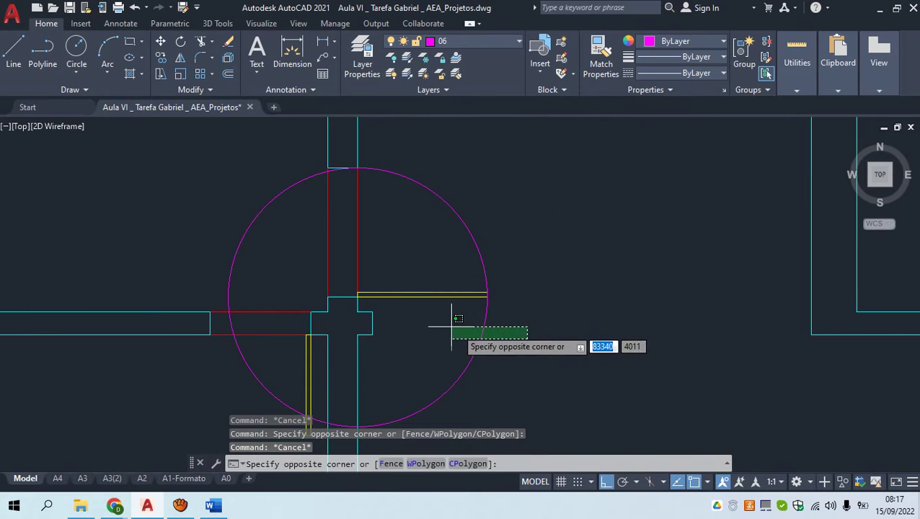
pyautogui.click(438, 315)
pyautogui.press('Escape')
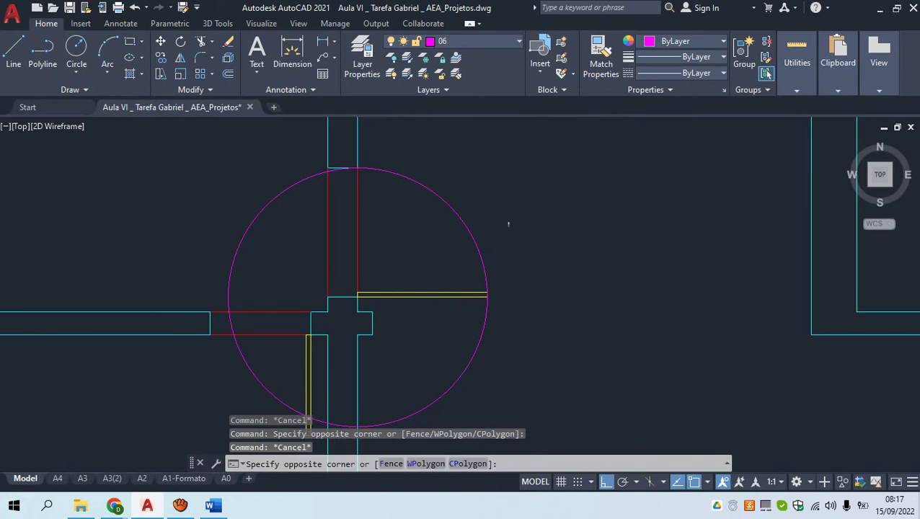
pyautogui.click(508, 225)
pyautogui.press('Escape')
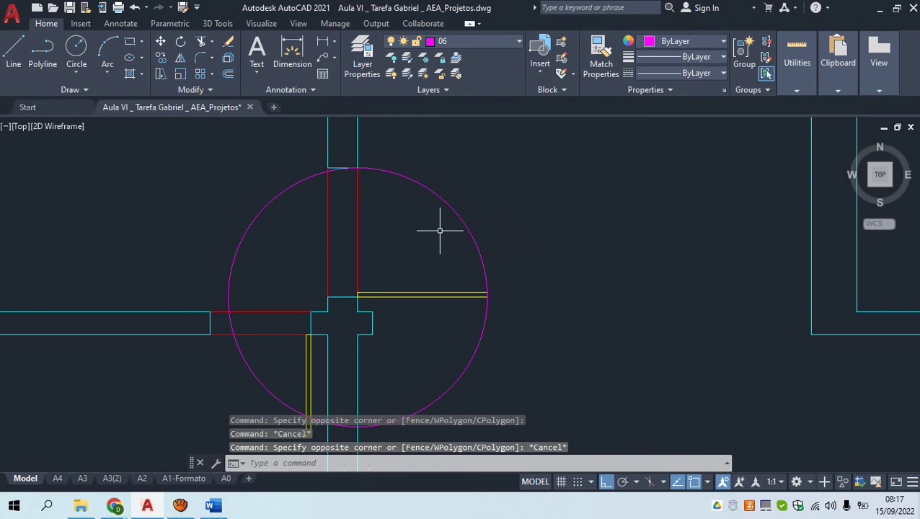
pyautogui.click(530, 290)
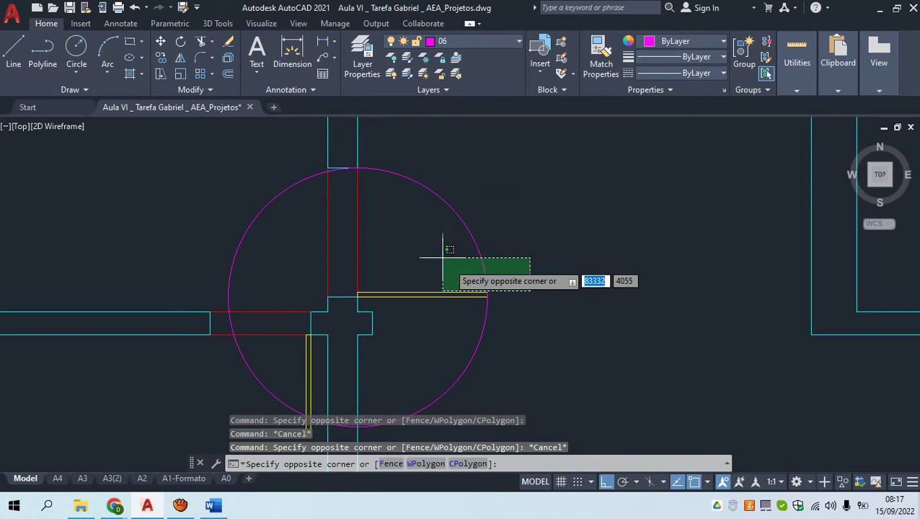
pyautogui.press('Escape')
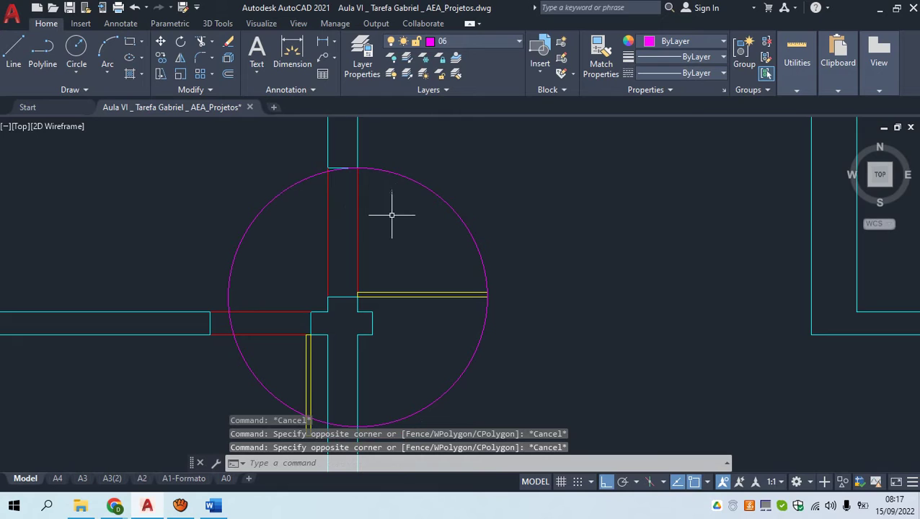
# Trim the circle to a quarter arc, using the wall line above the opening and the yellow door leaf as cutting edges
pyautogui.click(357, 141)
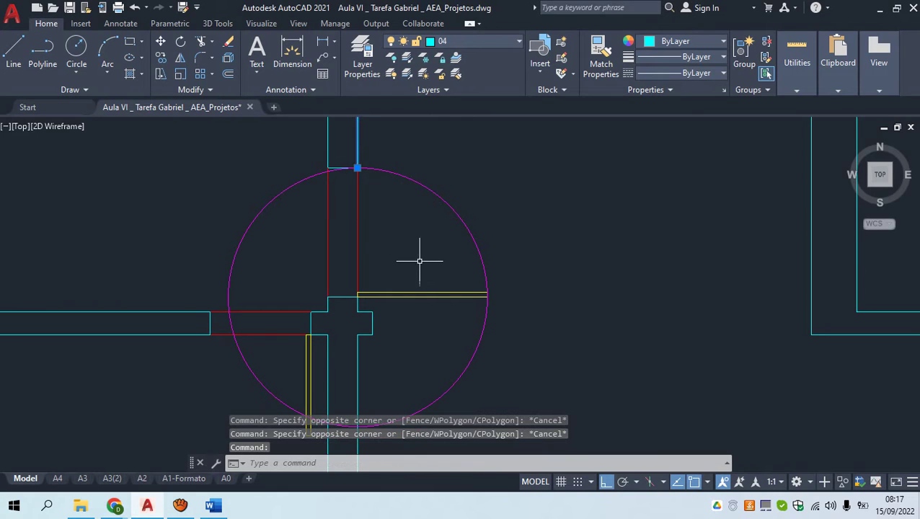
pyautogui.click(428, 293)
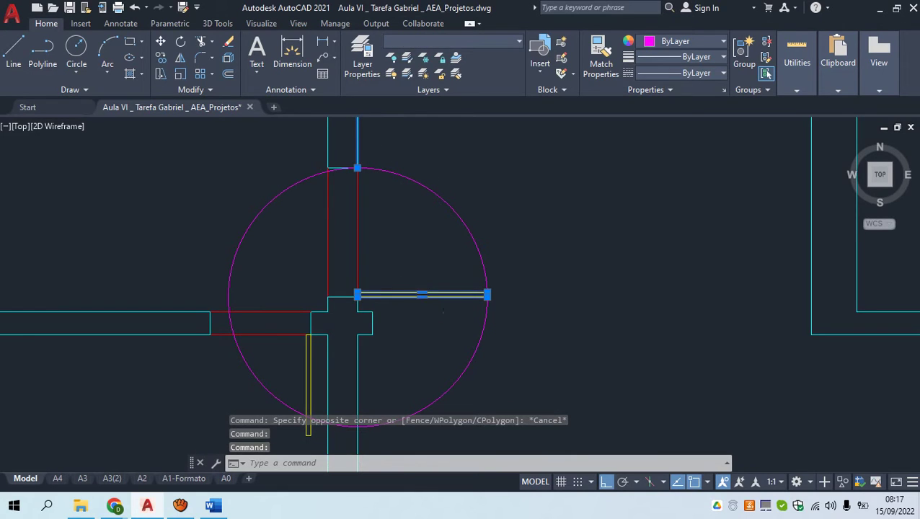
pyautogui.write('tr')
pyautogui.press('Return')
pyautogui.click(482, 339)
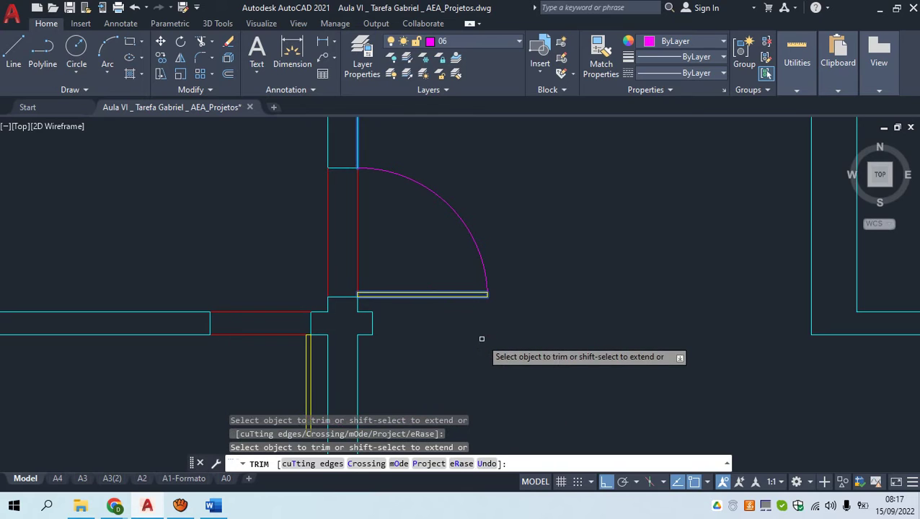
pyautogui.press('Escape')
# Match the door swing arc's properties to the red line of the vertical door opening
pyautogui.click(485, 248)
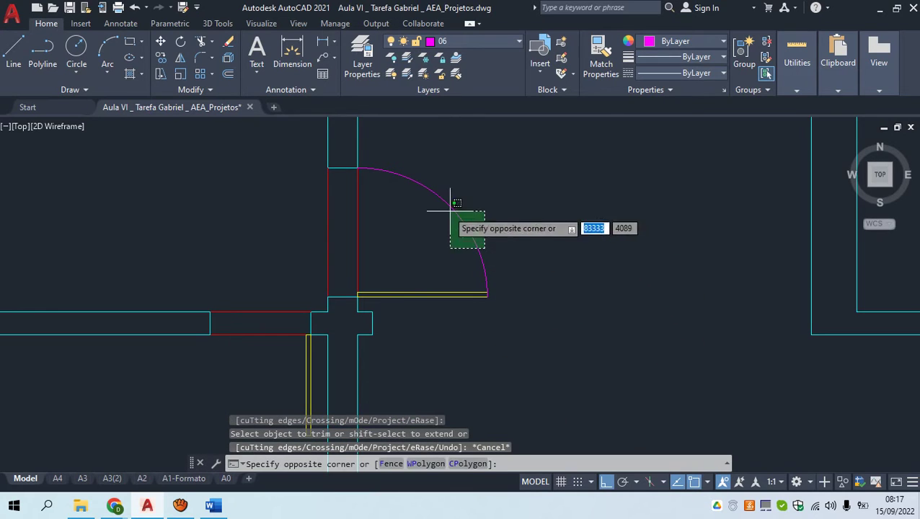
pyautogui.click(442, 211)
pyautogui.press('Escape')
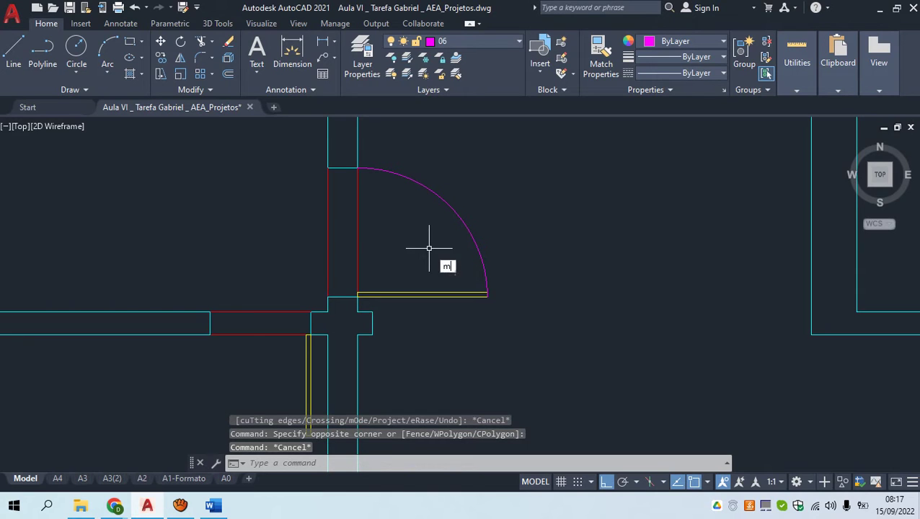
pyautogui.write('ma')
pyautogui.press('Return')
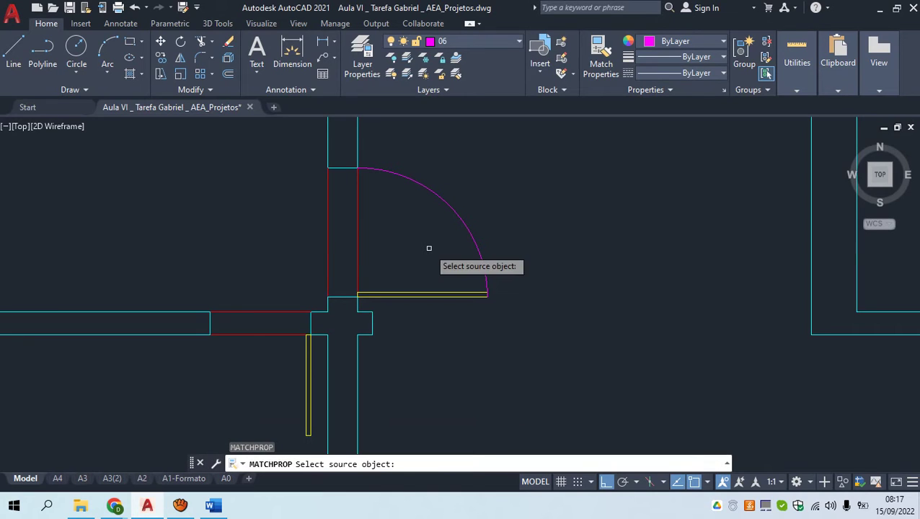
pyautogui.click(356, 249)
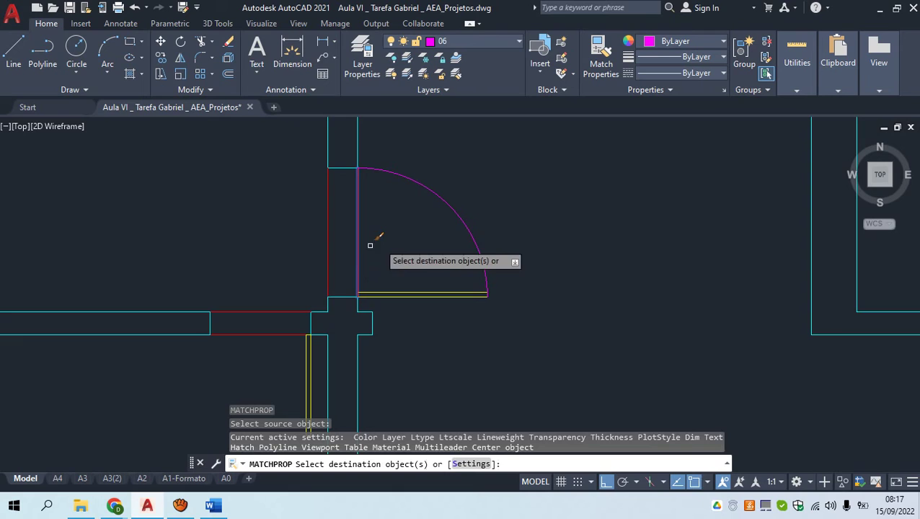
pyautogui.click(465, 224)
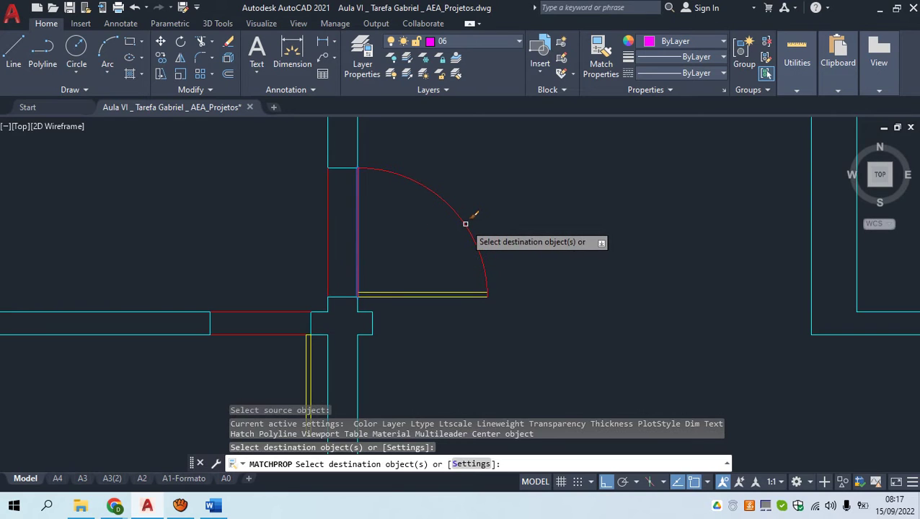
pyautogui.press('Escape')
# Draw a circle of radius about 67 centred on the lower right jamb corner of the adjacent horizontal opening, reaching its leaf's free end
pyautogui.scroll(-4, 468, 221)
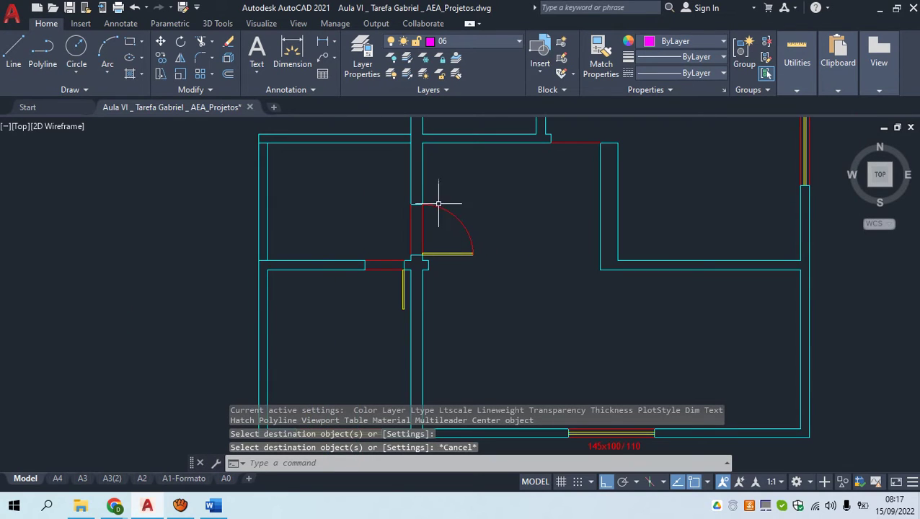
pyautogui.scroll(2, 460, 245)
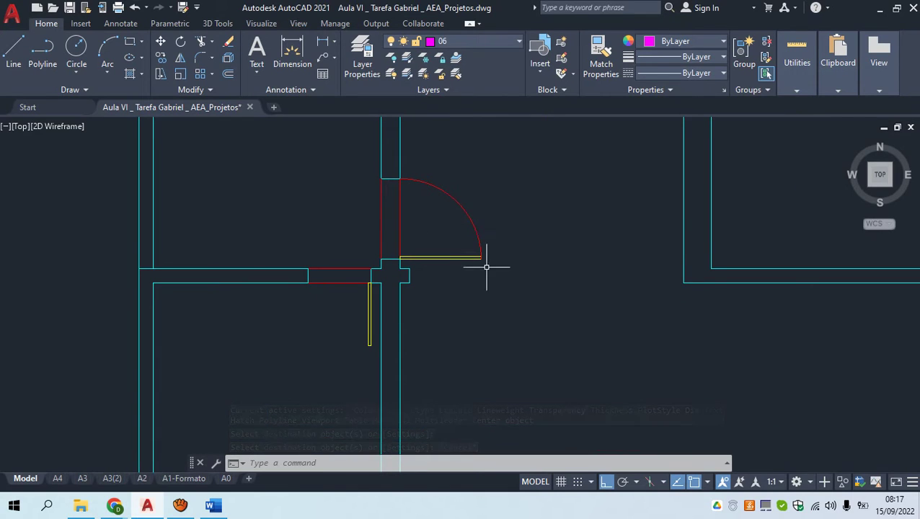
pyautogui.scroll(-3, 446, 281)
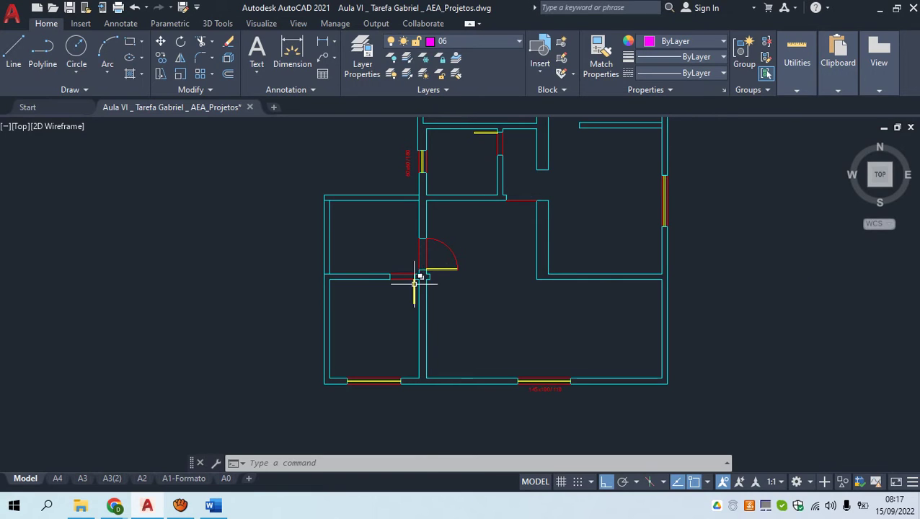
pyautogui.scroll(4, 414, 283)
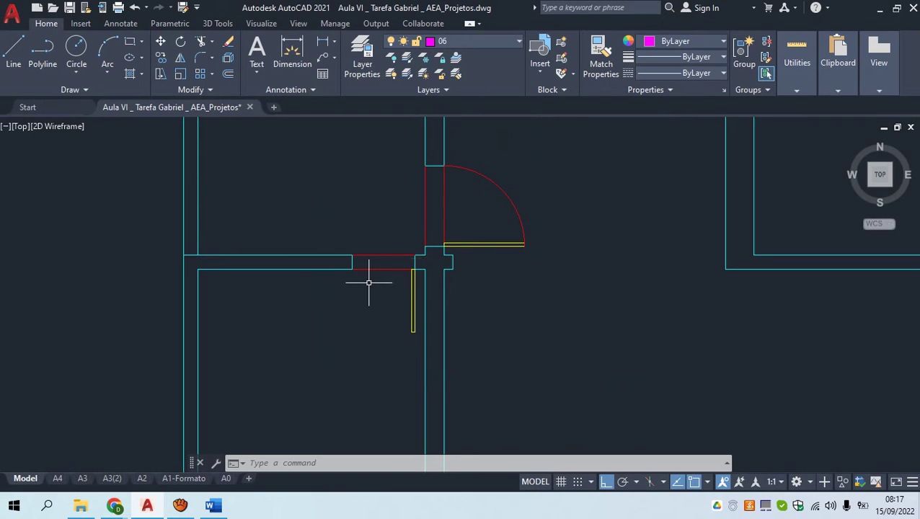
pyautogui.press('c')
pyautogui.press('Return')
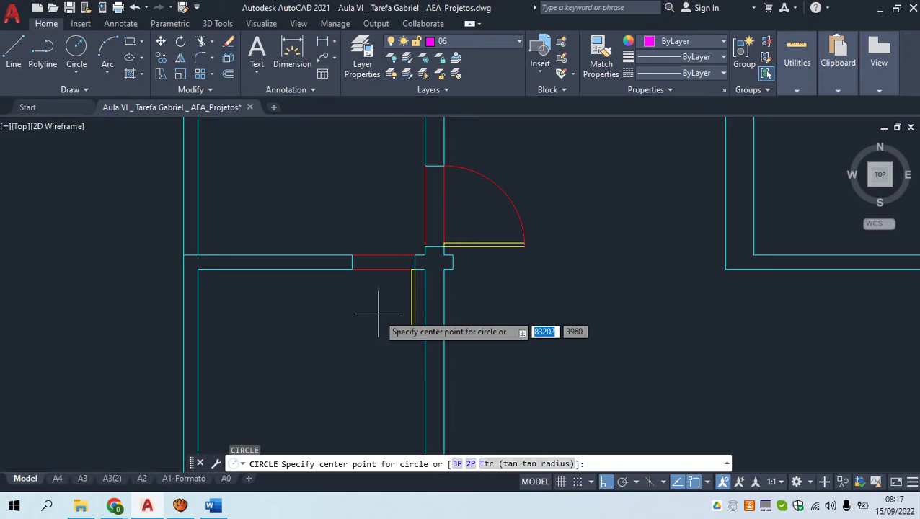
pyautogui.scroll(4, 421, 267)
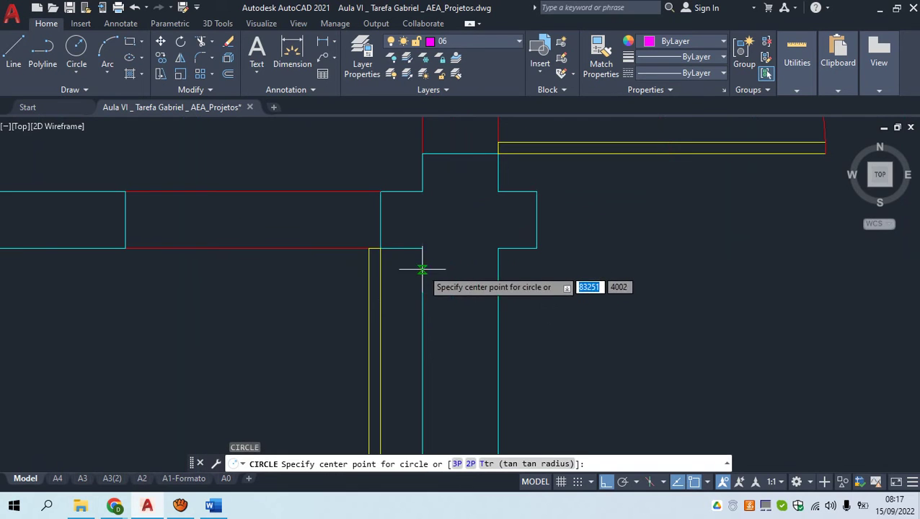
pyautogui.click(380, 248)
pyautogui.scroll(-3, 251, 273)
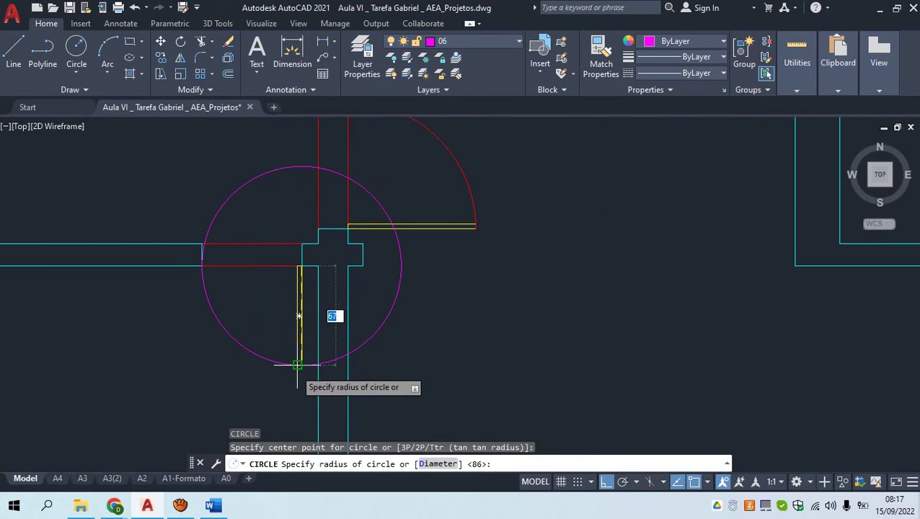
pyautogui.scroll(3, 298, 364)
pyautogui.click(304, 354)
pyautogui.scroll(-5, 295, 305)
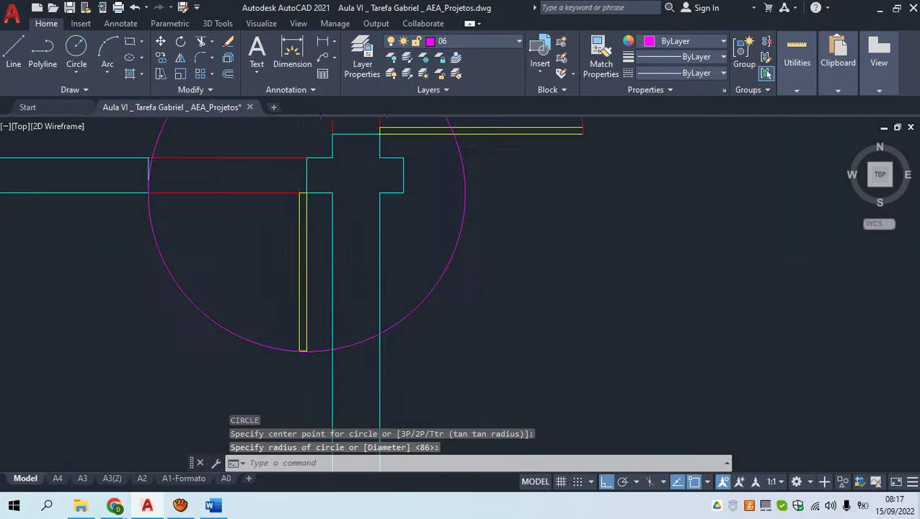
# Draw a circle of radius about 62 from the hinge corner of the small room's door to the free end of its yellow leaf
pyautogui.press('space')
pyautogui.moveTo(350, 232); pyautogui.dragTo(189, 464, button='middle')
pyautogui.scroll(5, 209, 367)
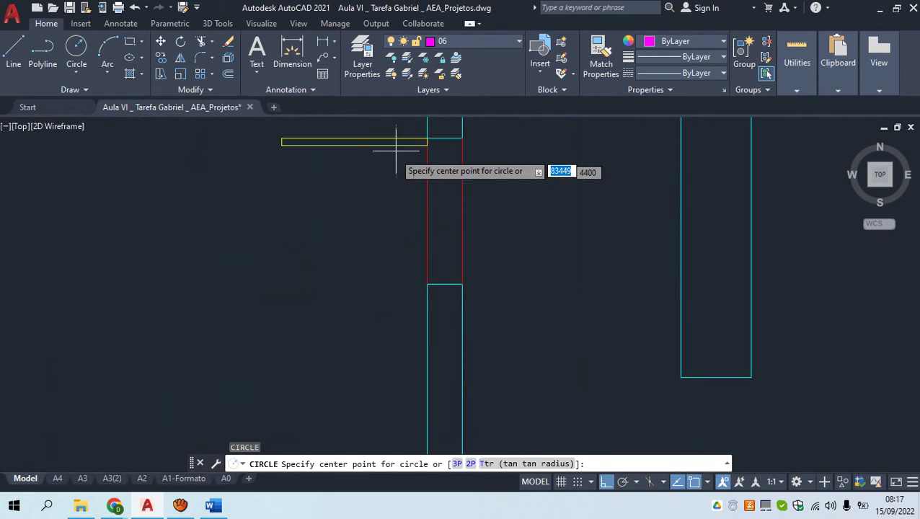
pyautogui.click(427, 139)
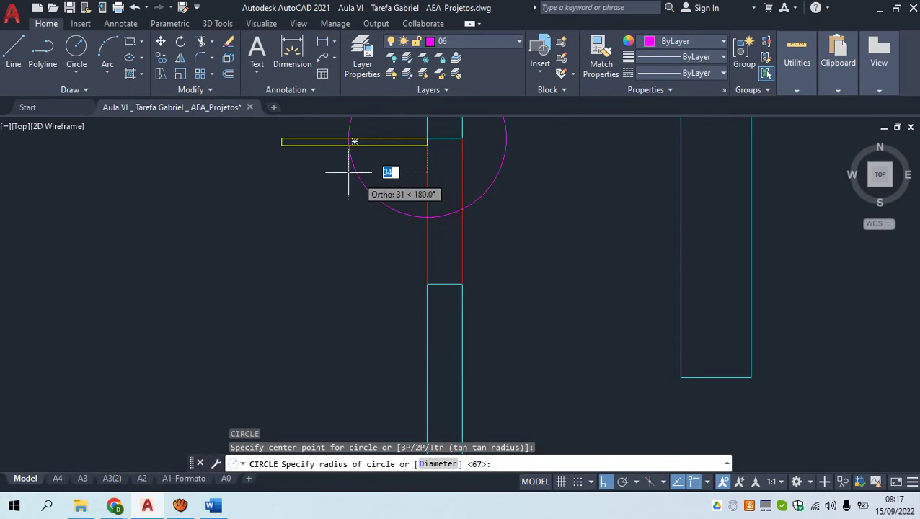
pyautogui.click(283, 146)
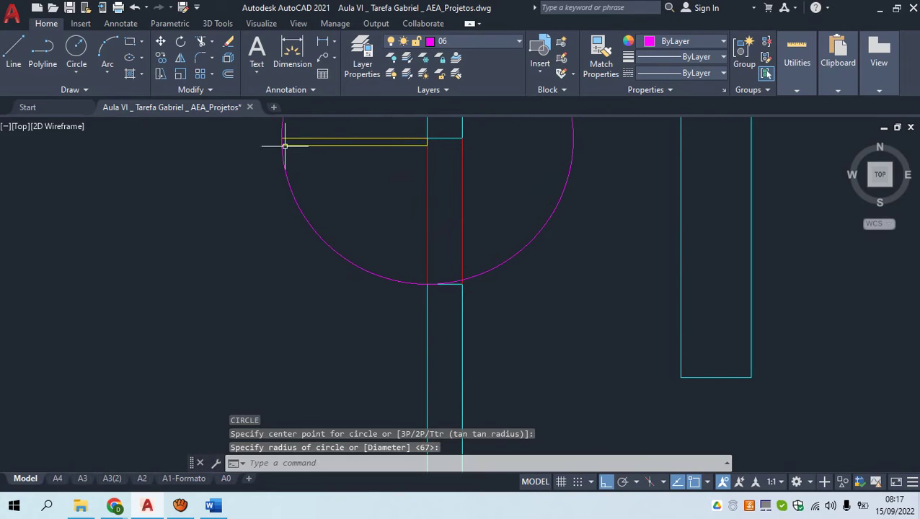
# Draw a circle of radius about 67 from the hinge corner of the lower of the two paired doors to its opposite jamb corner
pyautogui.scroll(-6, 318, 195)
pyautogui.moveTo(388, 162); pyautogui.dragTo(364, 344, button='middle')
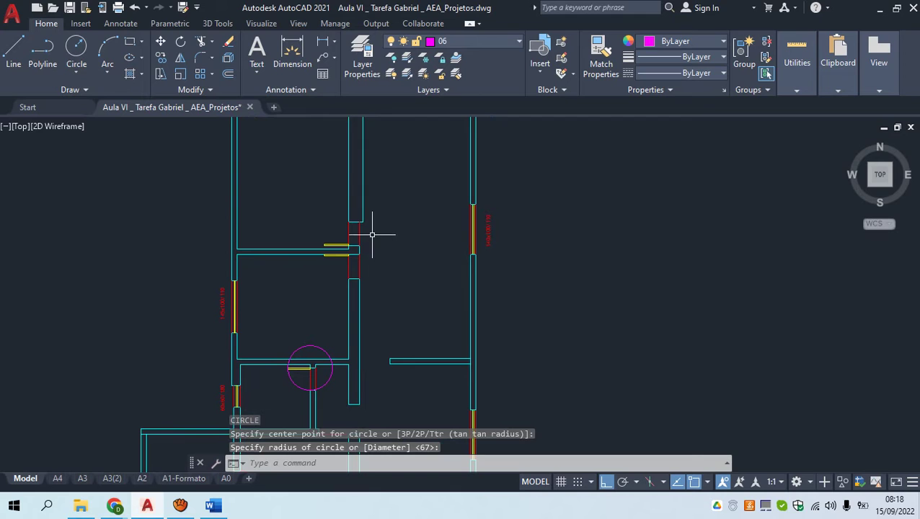
pyautogui.press('Return')
pyautogui.scroll(5, 389, 220)
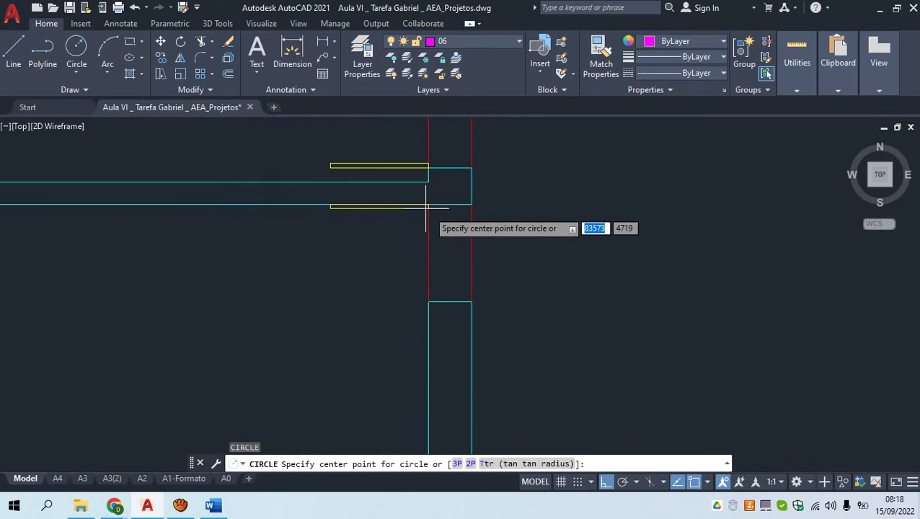
pyautogui.scroll(4, 426, 206)
pyautogui.click(446, 195)
pyautogui.scroll(-3, 431, 220)
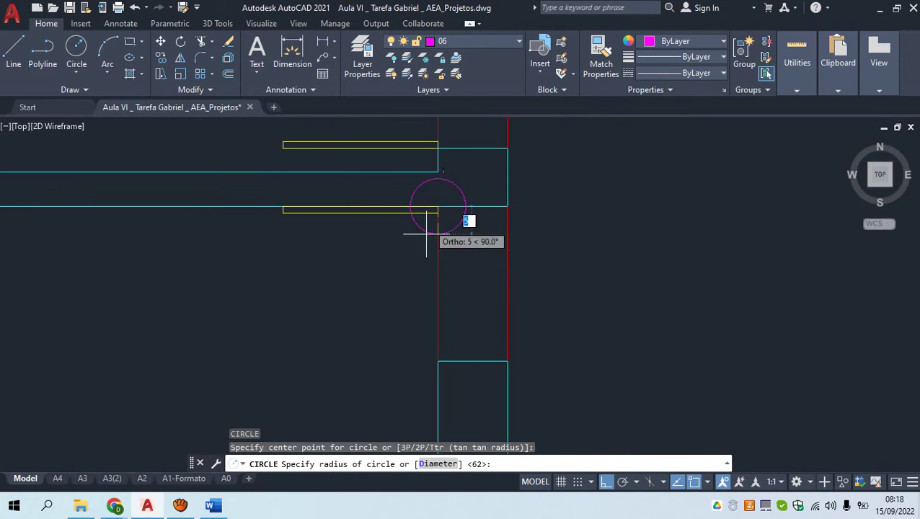
pyautogui.click(438, 362)
# Try a circle from the hinge corner of the uppermost room's door to its opposite jamb corner and undo it
pyautogui.scroll(-4, 427, 350)
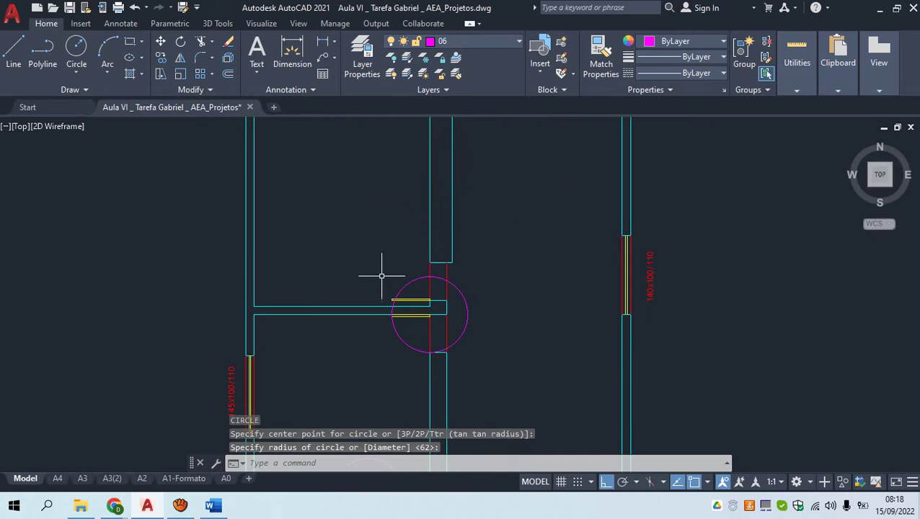
pyautogui.press('Return')
pyautogui.scroll(-4, 433, 217)
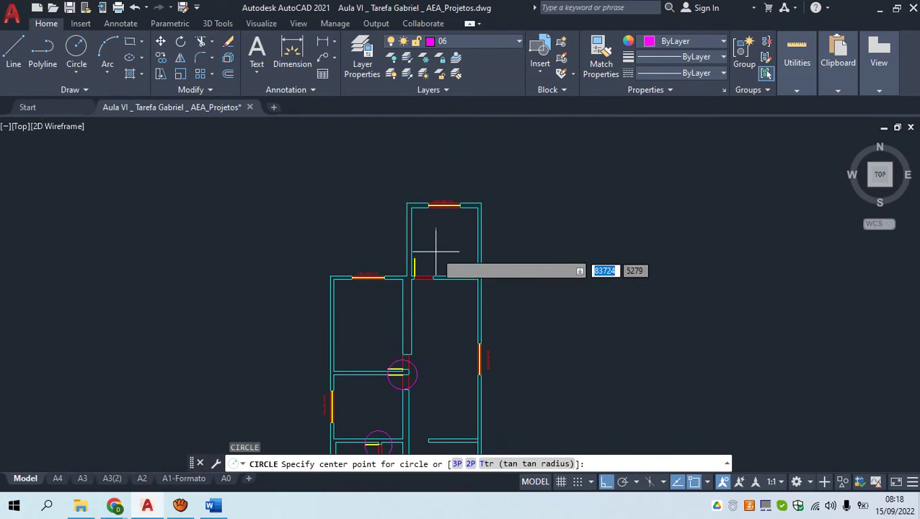
pyautogui.scroll(5, 424, 256)
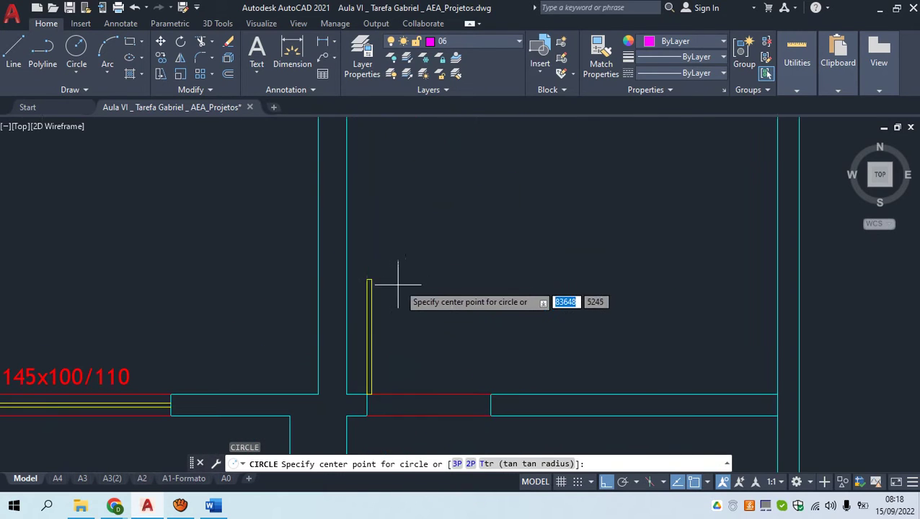
pyautogui.click(369, 395)
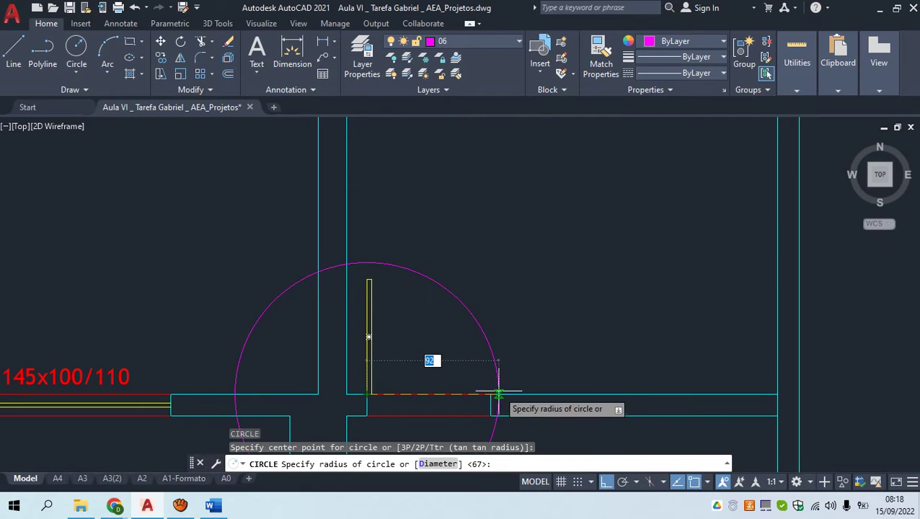
pyautogui.click(490, 395)
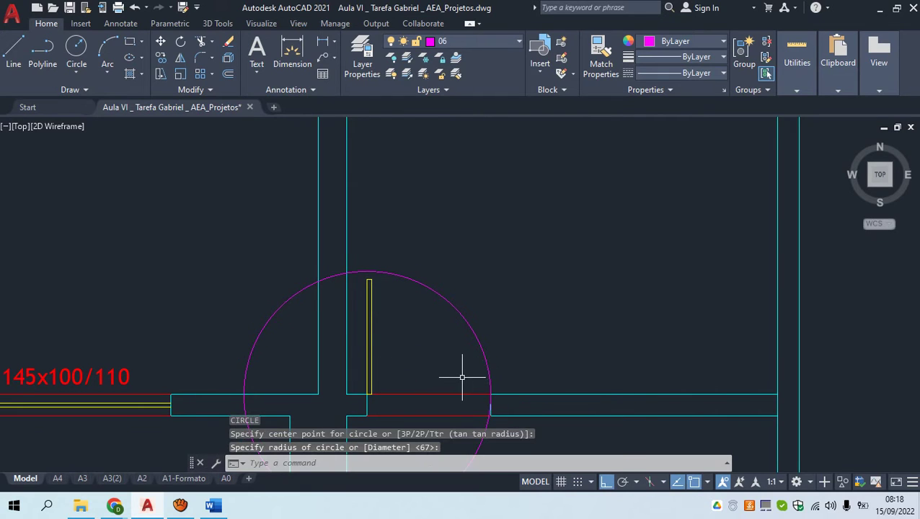
pyautogui.hotkey('ctrl', 'z')
pyautogui.scroll(-5, 359, 332)
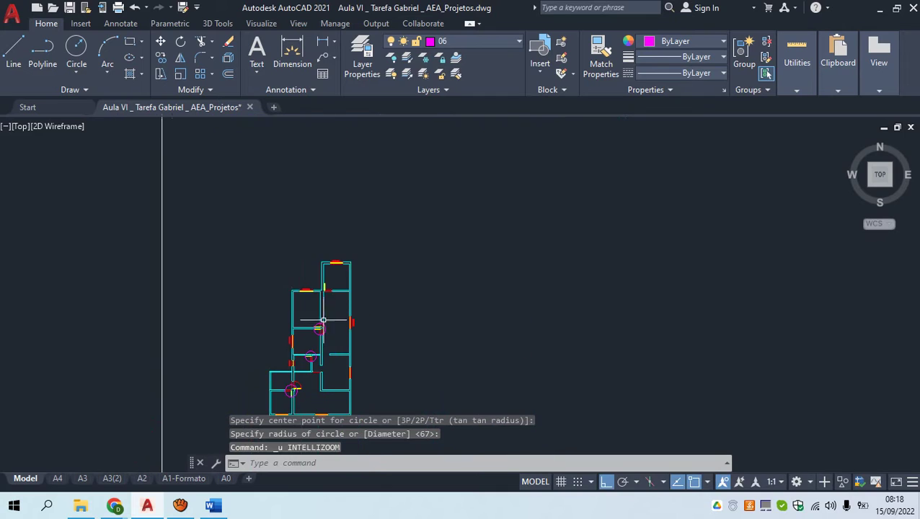
pyautogui.scroll(6, 310, 288)
pyautogui.scroll(2, 310, 284)
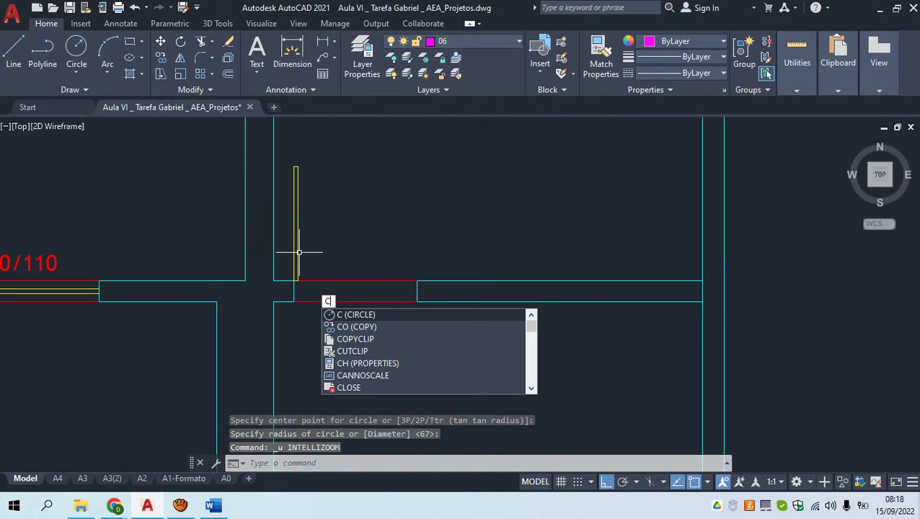
pyautogui.press('Return')
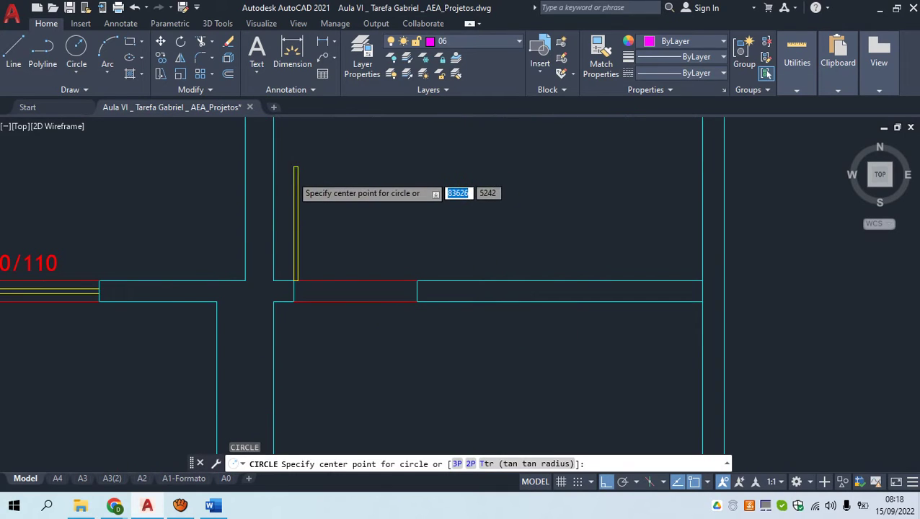
pyautogui.scroll(3, 306, 153)
pyautogui.click(297, 154)
pyautogui.scroll(-2, 308, 155)
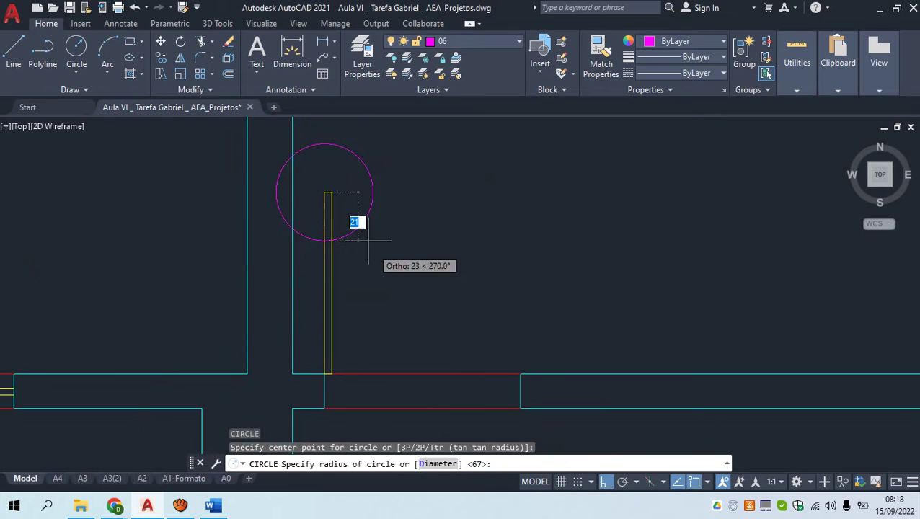
pyautogui.press('Escape')
# Try a circle centred on the free end of the uppermost room's door leaf, reaching the opposite jamb corner, and undo it
pyautogui.press('Return')
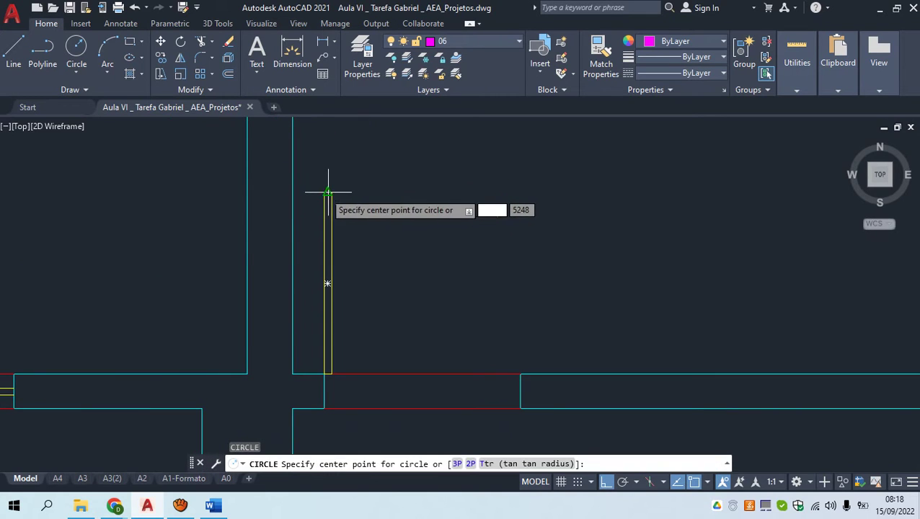
pyautogui.click(327, 192)
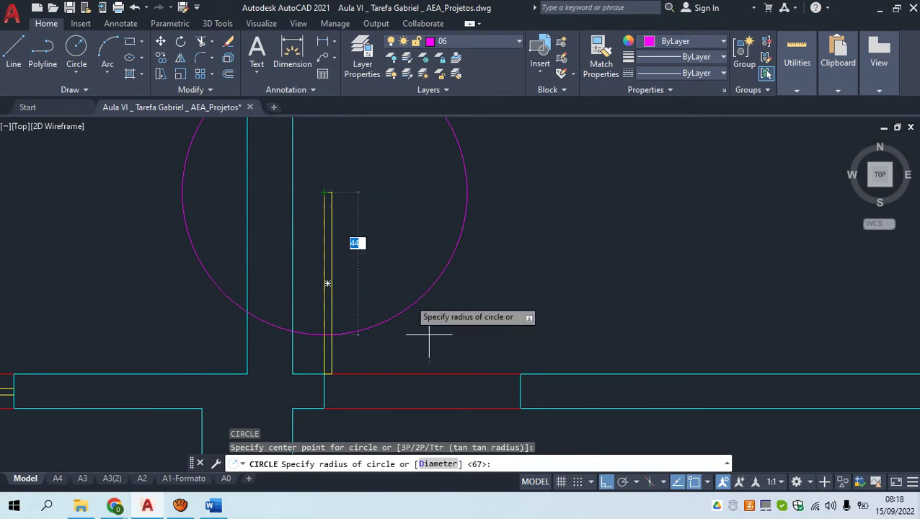
pyautogui.click(526, 375)
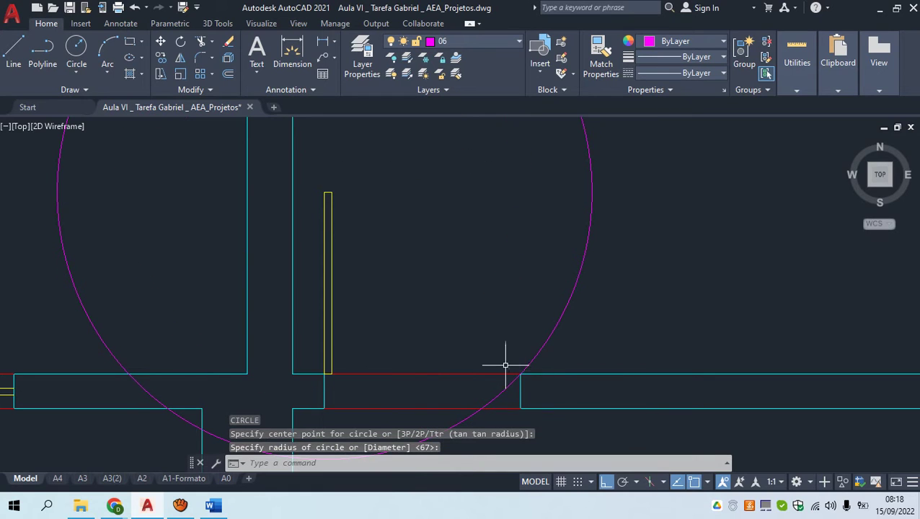
pyautogui.hotkey('ctrl', 'z')
# Try a circle from the hinge end of the uppermost room's door leaf to the leaf's free end and undo it
pyautogui.scroll(-5, 455, 339)
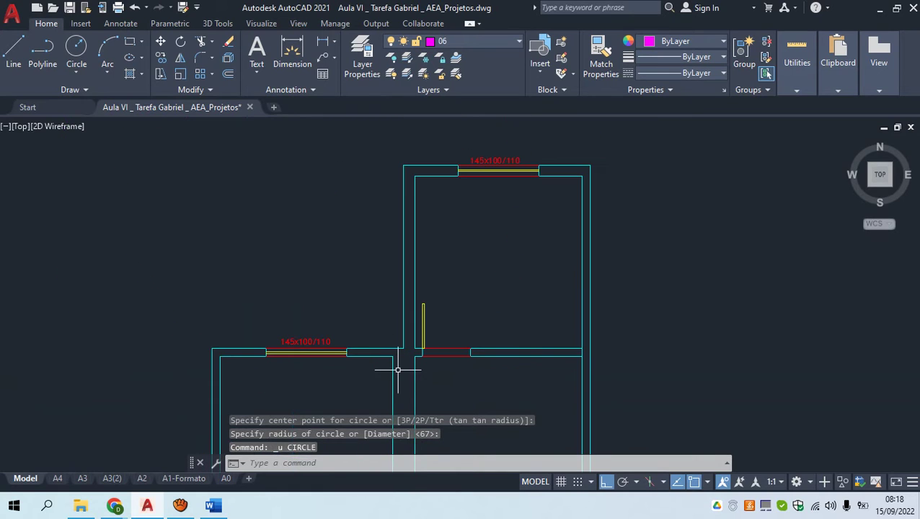
pyautogui.press('Return')
pyautogui.scroll(4, 431, 360)
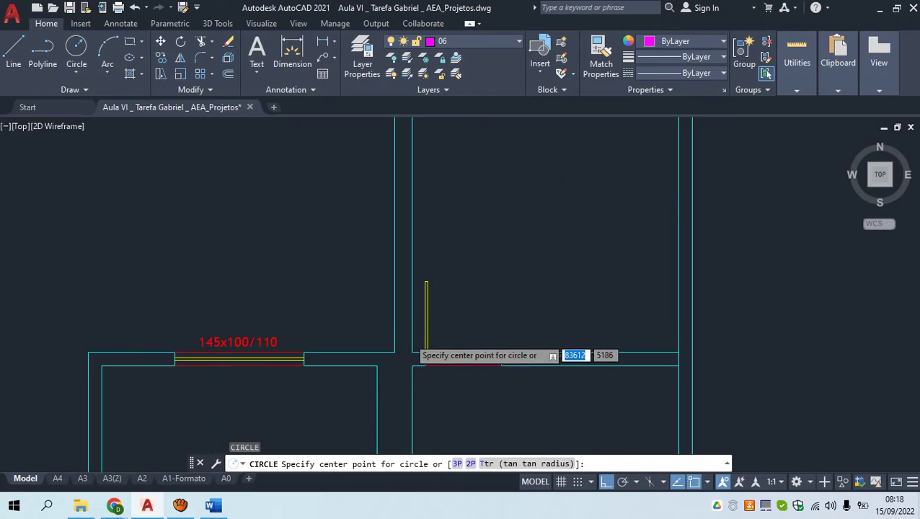
pyautogui.click(448, 374)
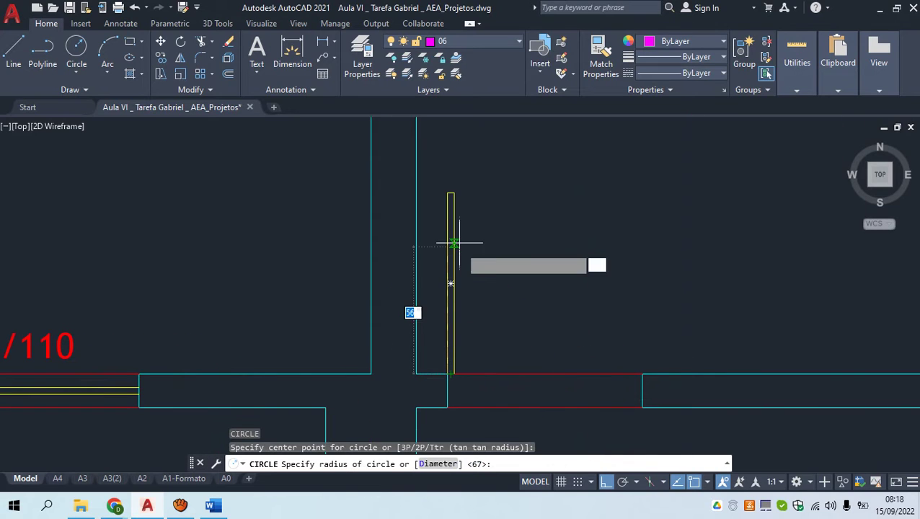
pyautogui.click(454, 193)
pyautogui.hotkey('ctrl', 'z')
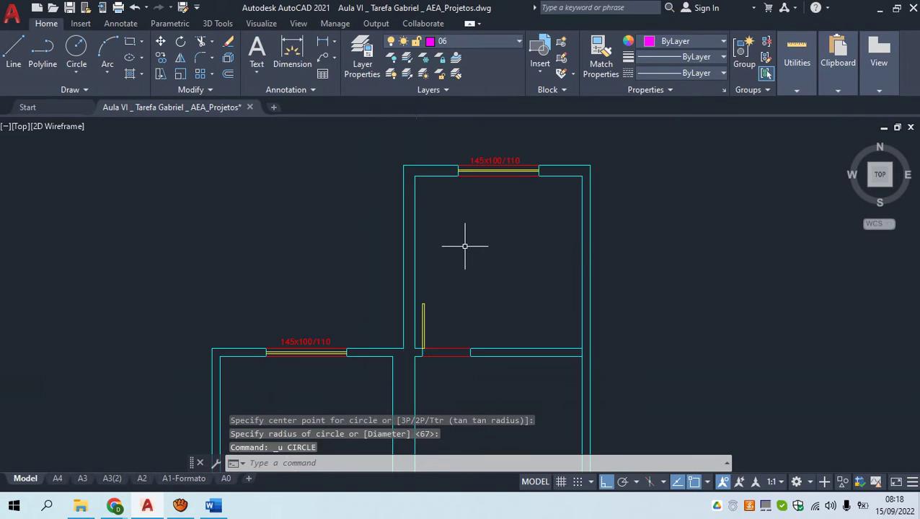
# Measure the width of the uppermost room's door opening between its jambs without placing a dimension
pyautogui.click(293, 52)
pyautogui.scroll(3, 438, 390)
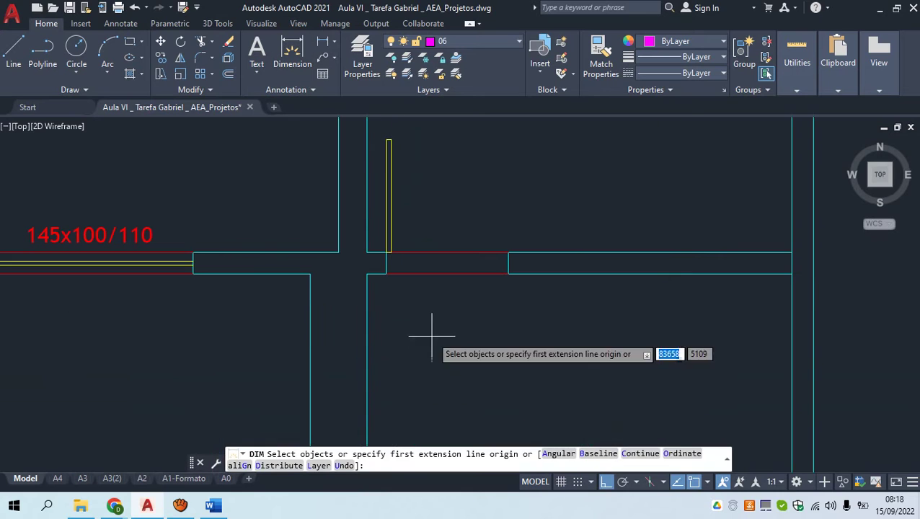
pyautogui.scroll(1, 382, 273)
pyautogui.click(387, 274)
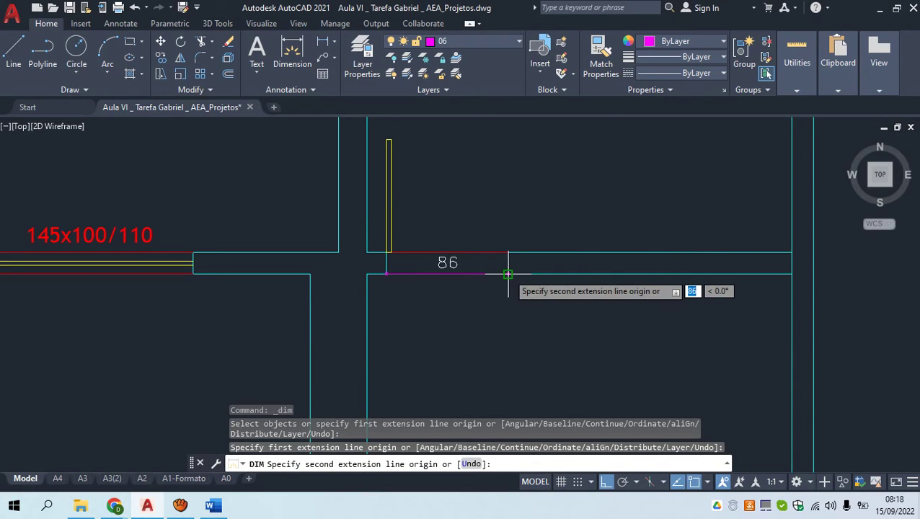
pyautogui.press('Escape')
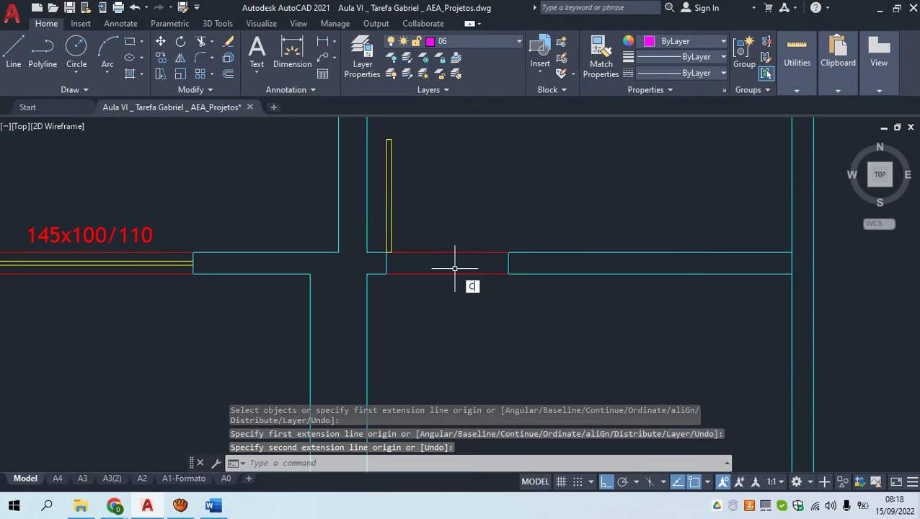
# Draw a circle of radius 86 centred on the hinge corner of the uppermost room's door
pyautogui.write('C')
pyautogui.press('Return')
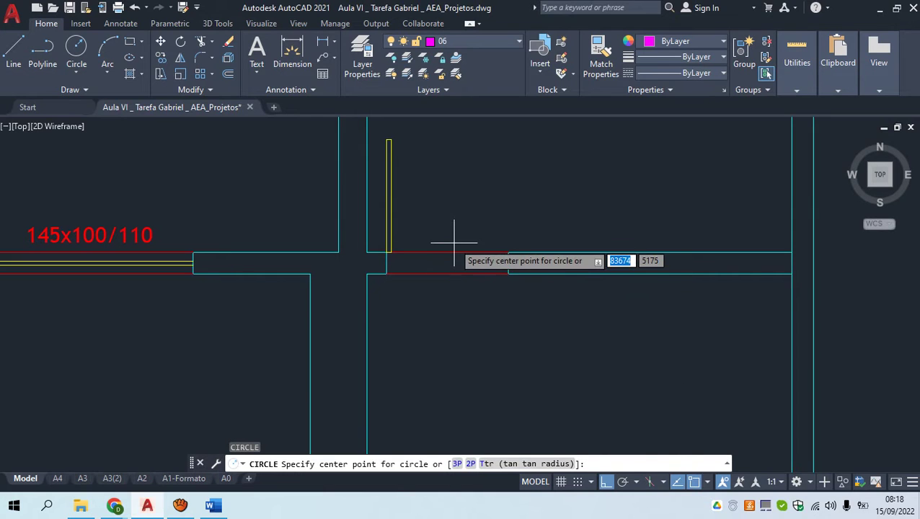
pyautogui.scroll(-2, 389, 254)
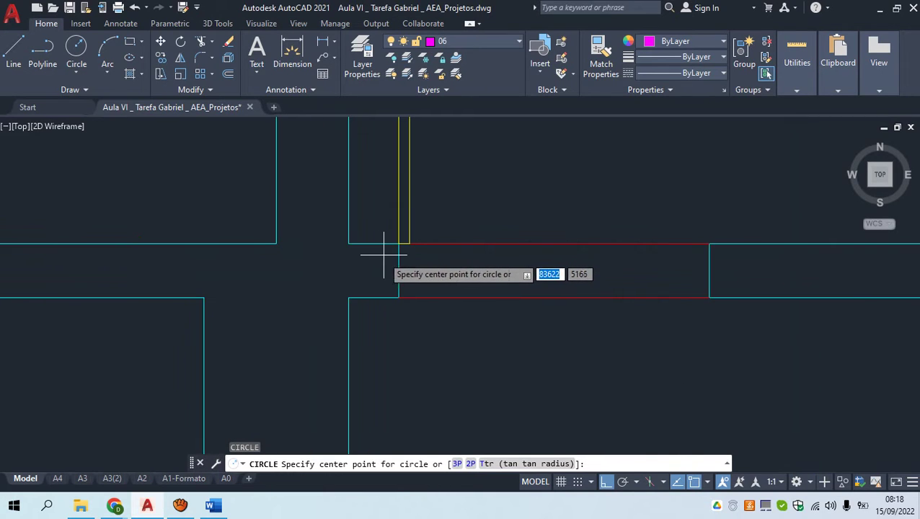
pyautogui.click(401, 243)
pyautogui.scroll(-1, 430, 241)
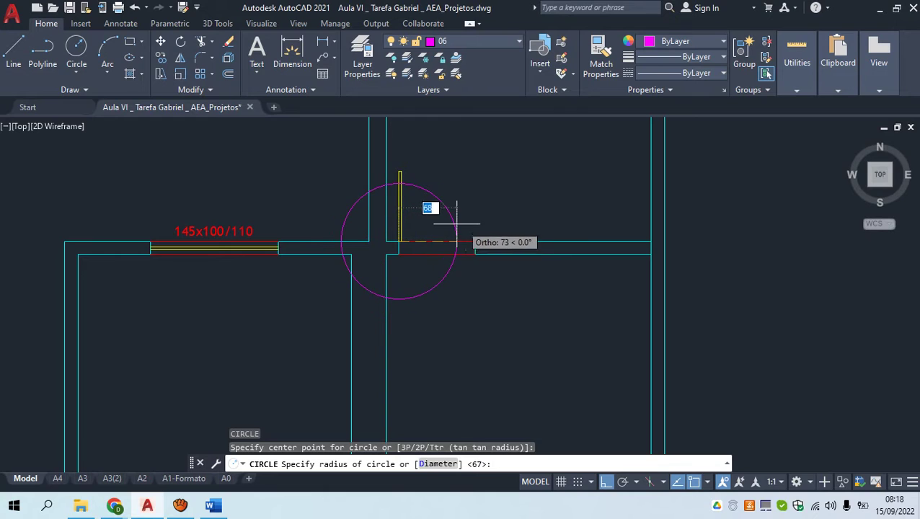
pyautogui.click(457, 224)
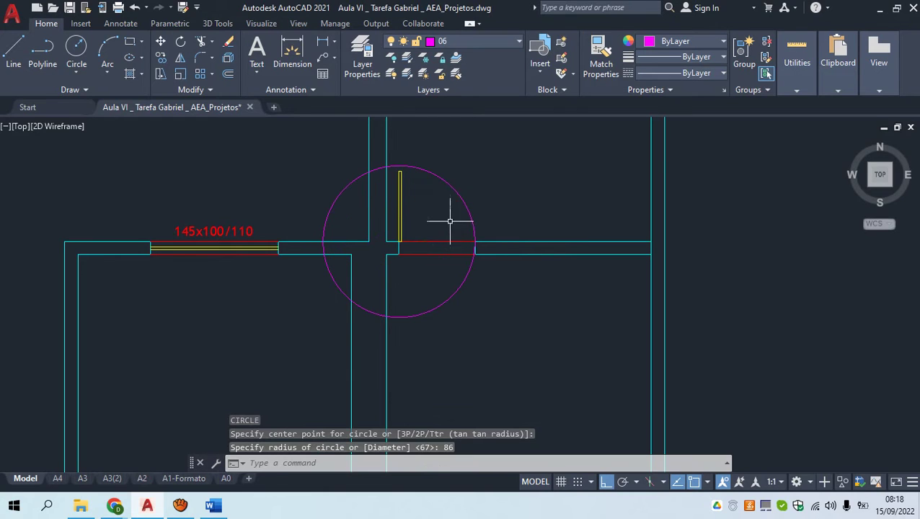
# Measure the length of the uppermost room's yellow door leaf from its hinge corner to its free end without placing a dimension
pyautogui.scroll(2, 415, 216)
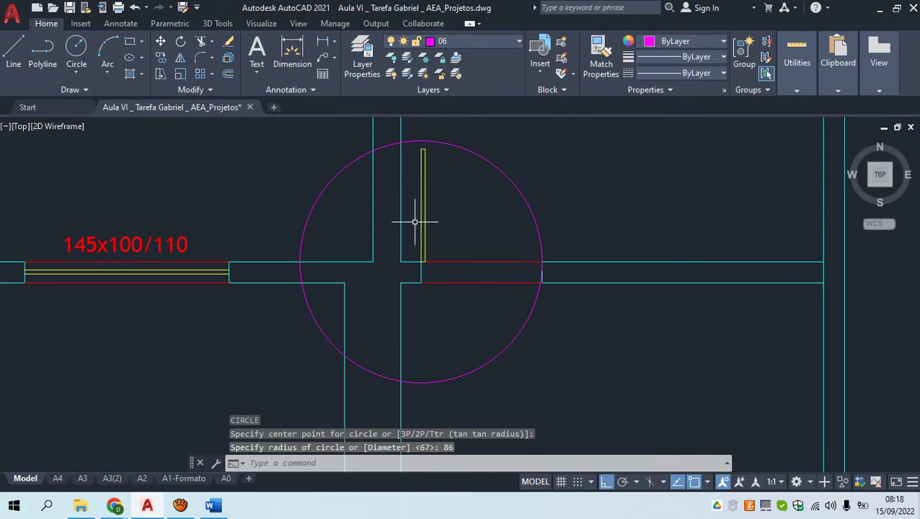
pyautogui.press('Escape')
pyautogui.click(480, 215)
pyautogui.click(424, 187)
pyautogui.press('Escape')
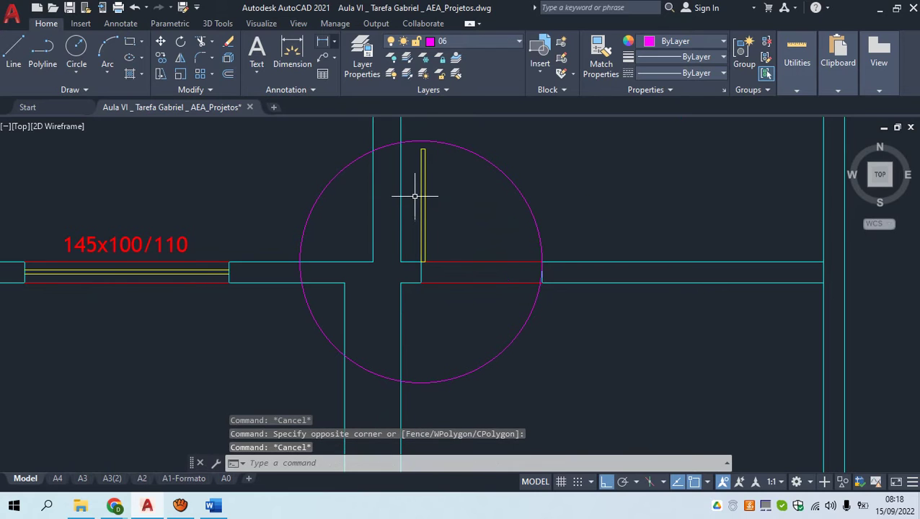
pyautogui.click(292, 54)
pyautogui.scroll(4, 410, 240)
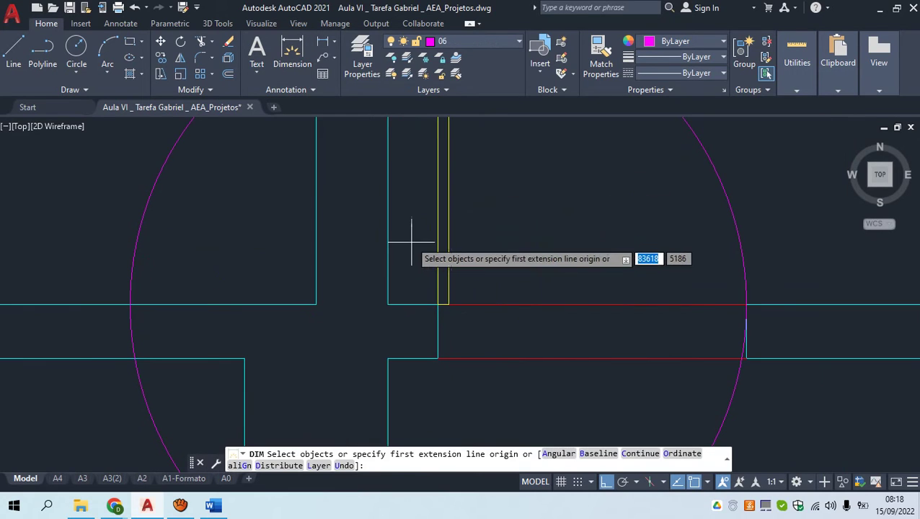
pyautogui.click(438, 305)
pyautogui.scroll(-2, 438, 304)
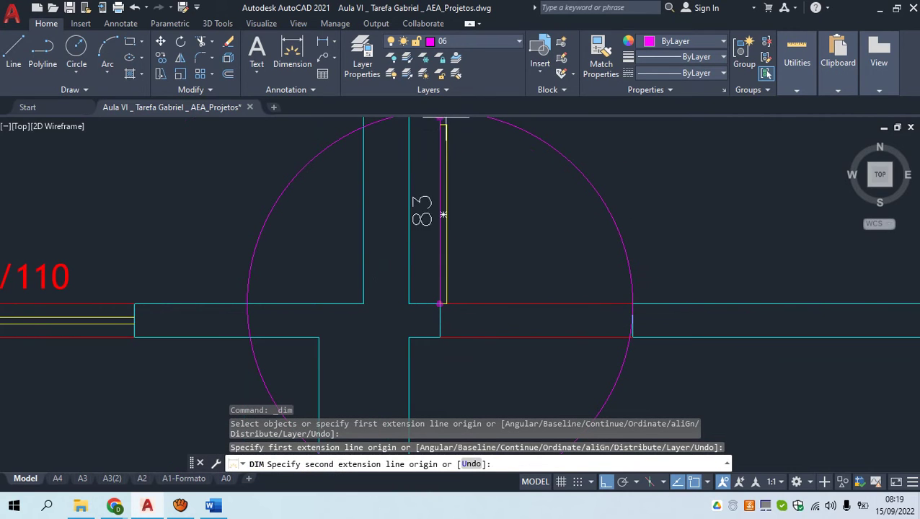
pyautogui.click(445, 125)
pyautogui.scroll(-2, 445, 125)
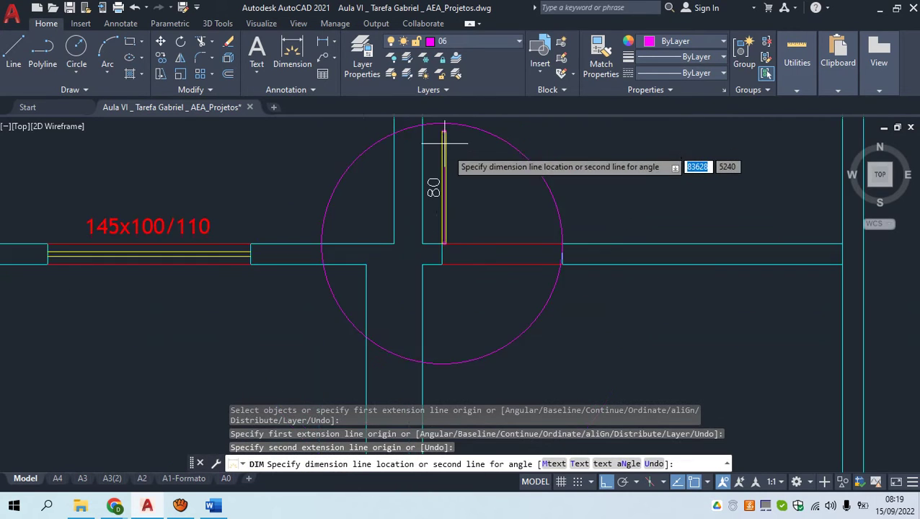
pyautogui.scroll(-2, 445, 145)
pyautogui.scroll(4, 454, 151)
pyautogui.press('Escape')
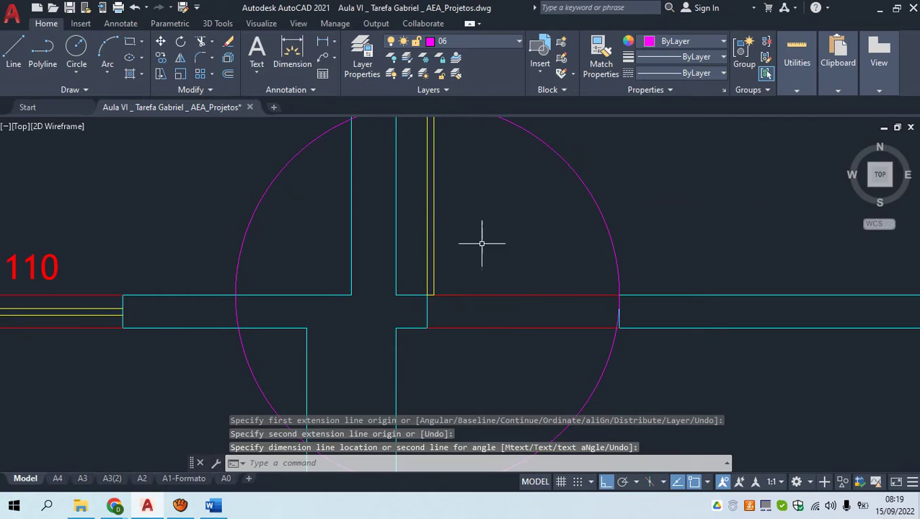
# Erase the yellow door leaf of the uppermost room's door
pyautogui.scroll(-4, 317, 245)
pyautogui.click(318, 241)
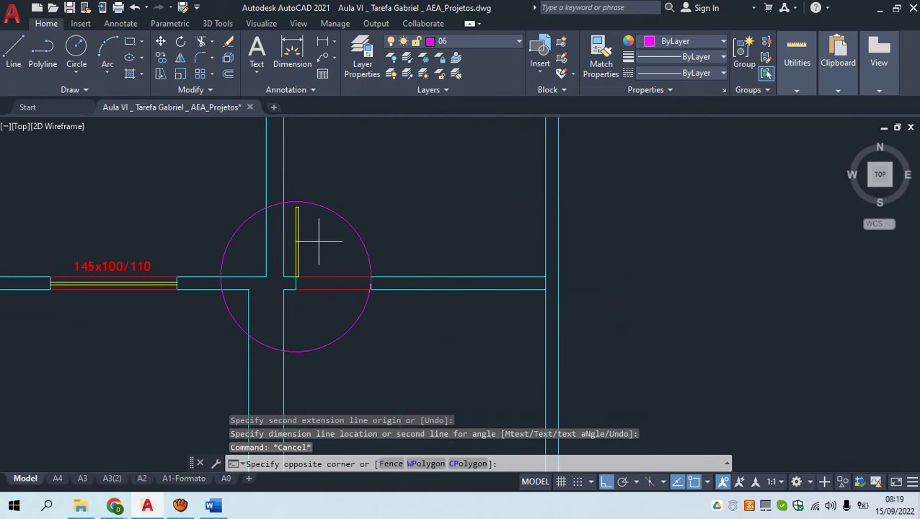
pyautogui.click(290, 216)
pyautogui.write('e')
pyautogui.press('Return')
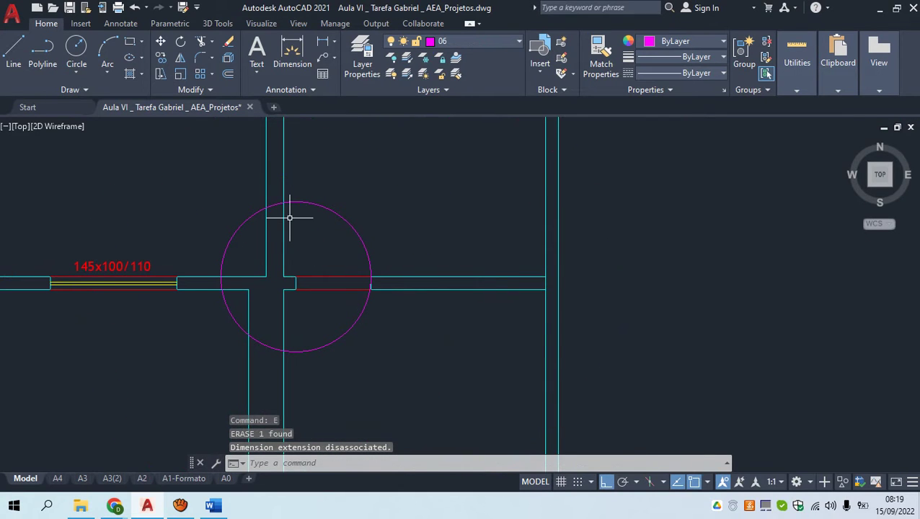
# Draw a 3 by 86 rectangle from the hinge corner up to the circle as the new door leaf
pyautogui.write('rec')
pyautogui.press('Return')
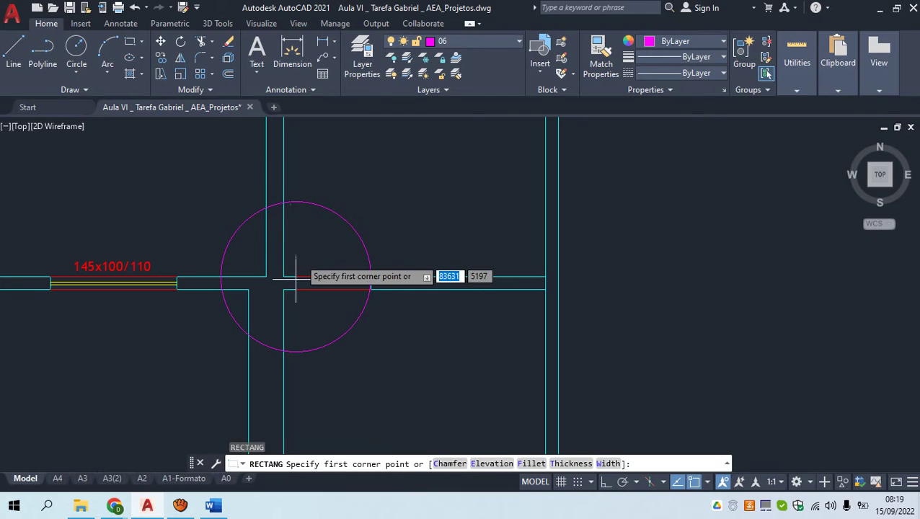
pyautogui.scroll(2, 299, 274)
pyautogui.click(295, 270)
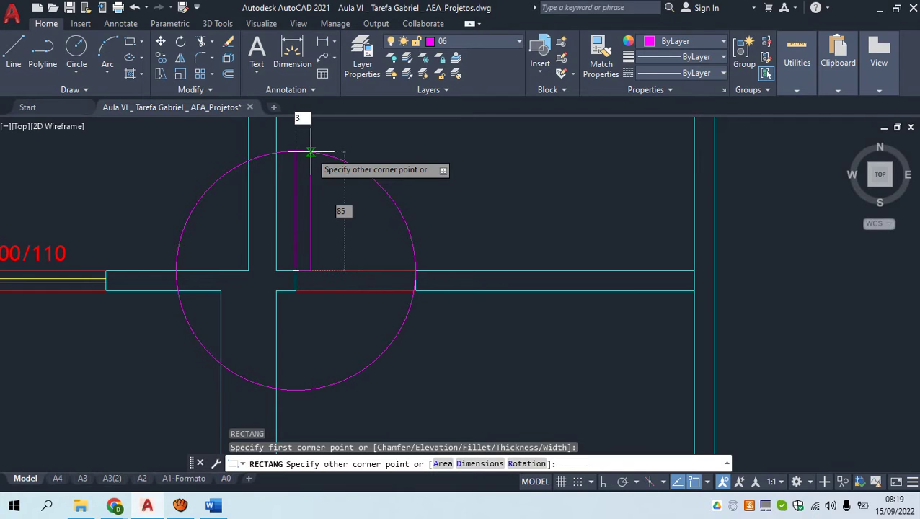
pyautogui.press('Return')
pyautogui.press('Escape')
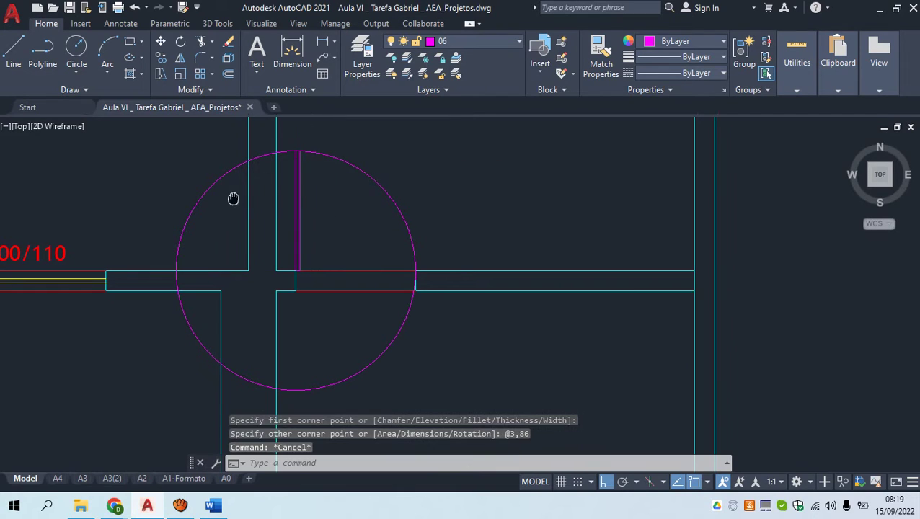
# Match the new door leaf's properties to the yellow window line in the adjacent wall
pyautogui.moveTo(232, 199); pyautogui.dragTo(412, 226, button='middle')
pyautogui.press('Escape')
pyautogui.write('ma')
pyautogui.press('Return')
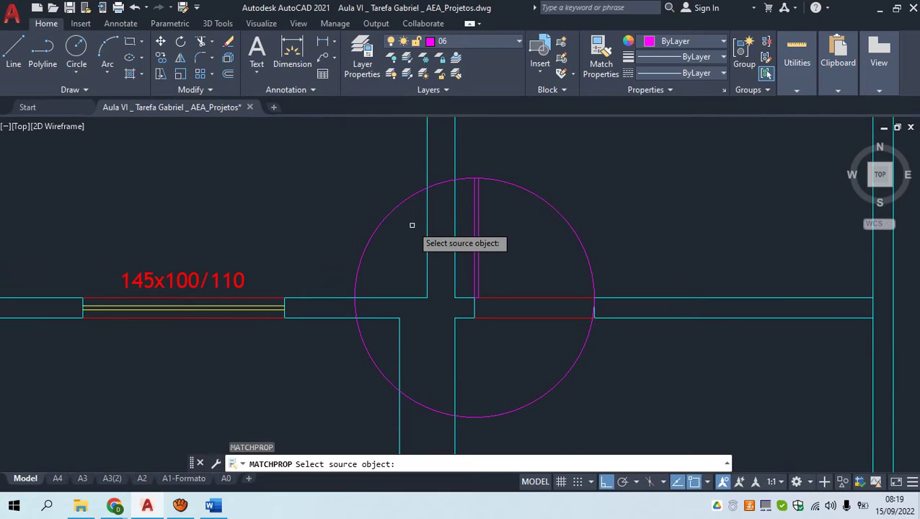
pyautogui.click(270, 311)
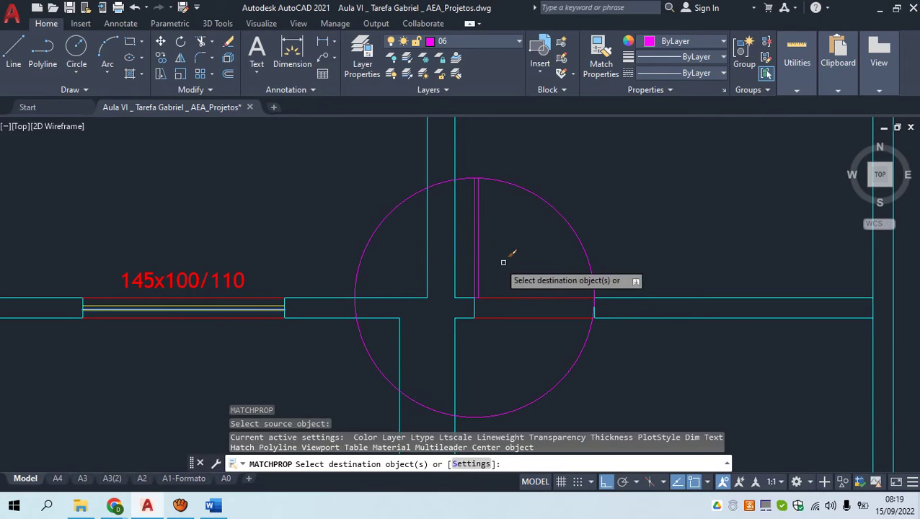
pyautogui.click(503, 259)
pyautogui.click(472, 239)
pyautogui.press('Escape')
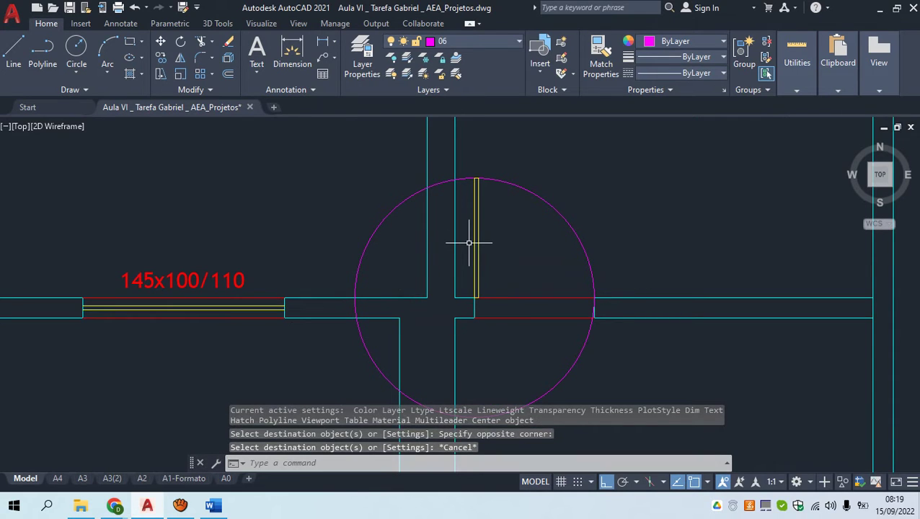
# Match the door swing circle's properties to the red line of the adjacent window
pyautogui.press('Return')
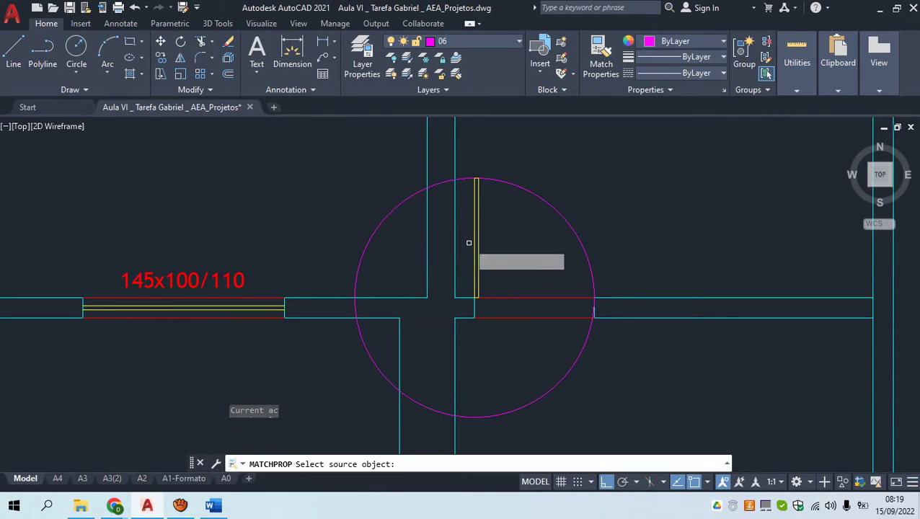
pyautogui.click(196, 317)
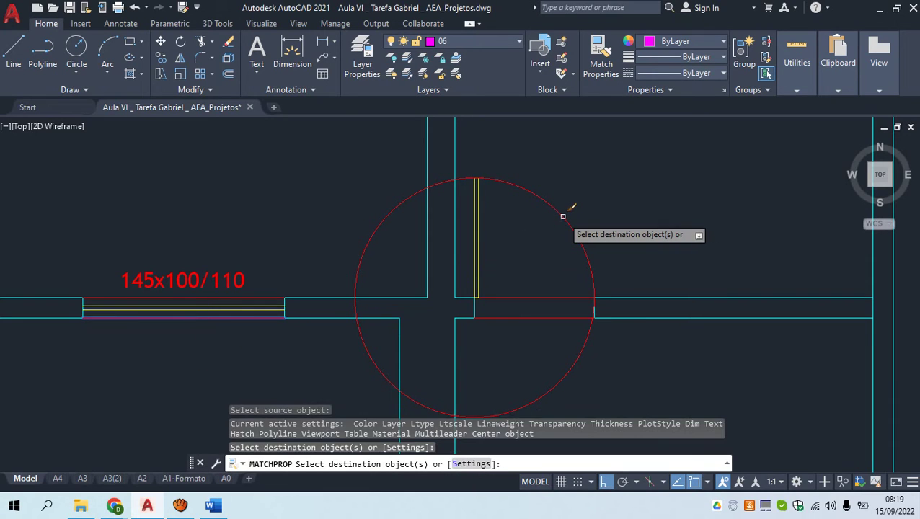
pyautogui.press('Escape')
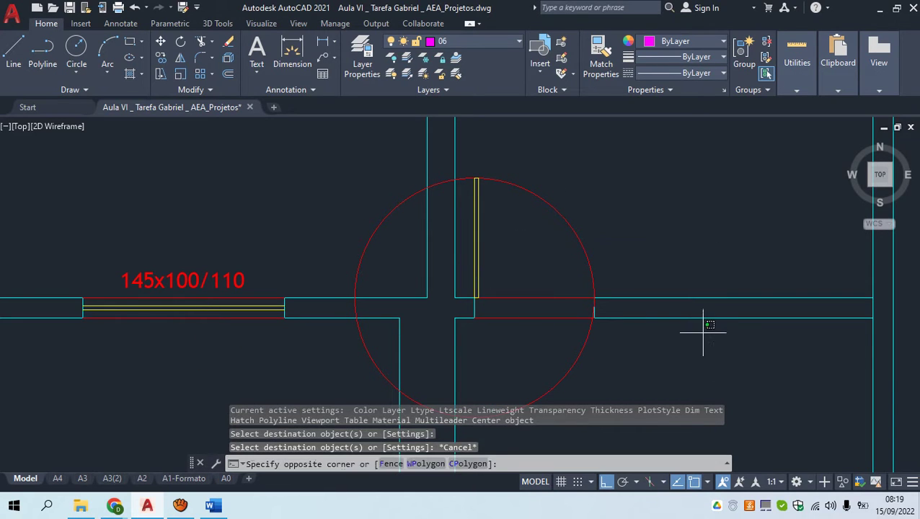
# Trim the uppermost room's door swing circle to a quarter arc between the yellow leaf and the wall end
pyautogui.click(676, 282)
pyautogui.click(470, 206)
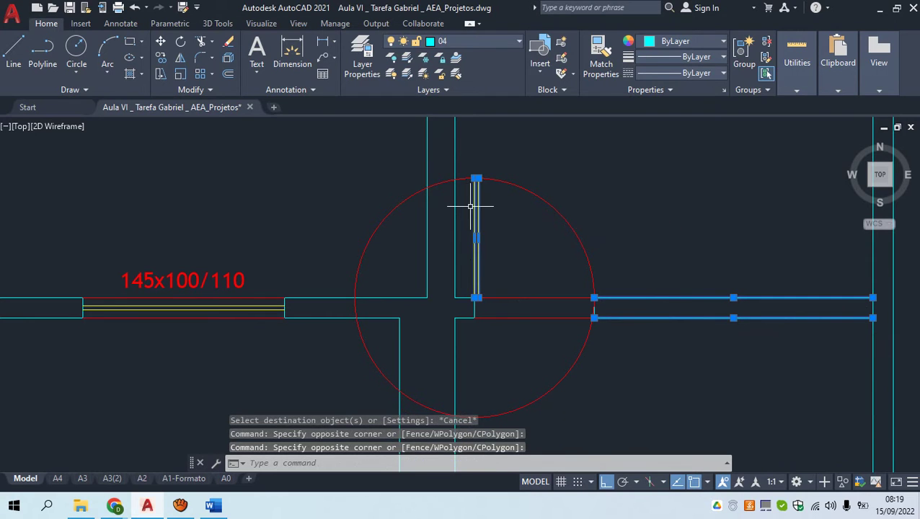
pyautogui.write('tr')
pyautogui.press('Return')
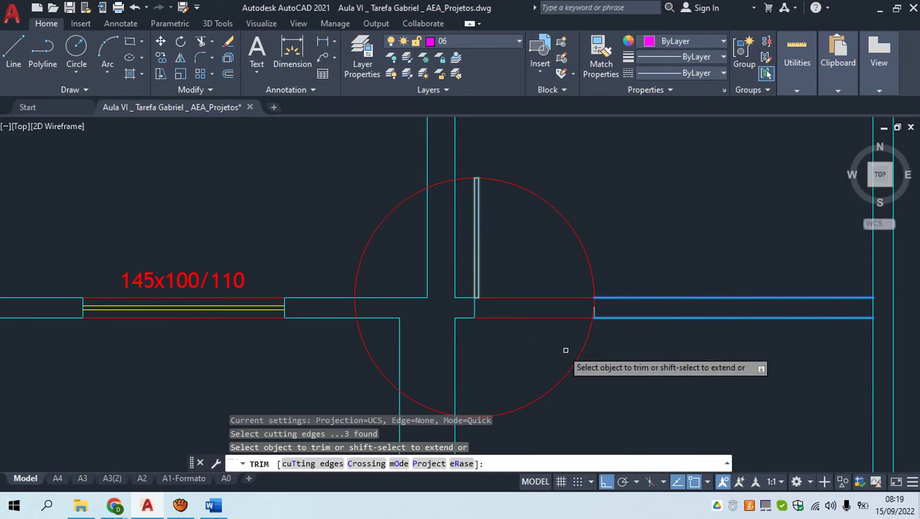
pyautogui.click(580, 355)
pyautogui.scroll(-5, 511, 349)
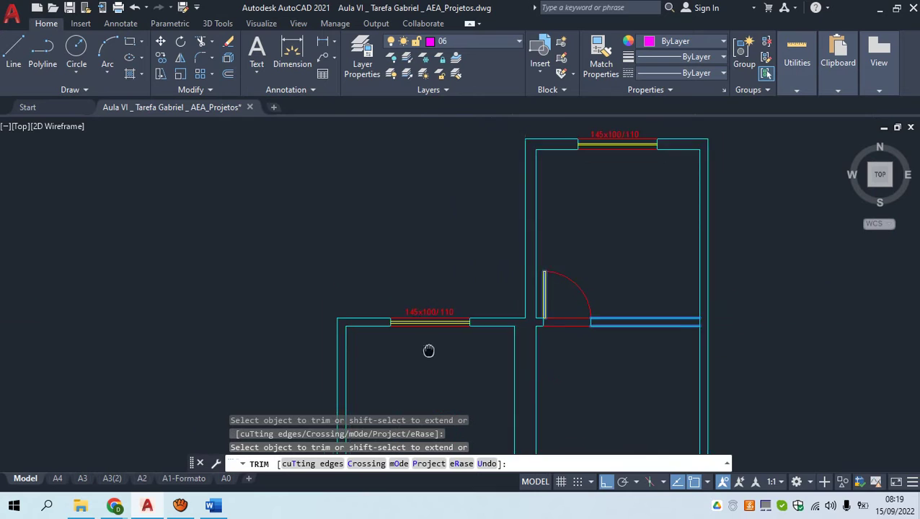
pyautogui.moveTo(429, 349); pyautogui.dragTo(411, 210, button='middle')
pyautogui.moveTo(479, 185); pyautogui.dragTo(479, 205, button='middle')
pyautogui.press('Escape')
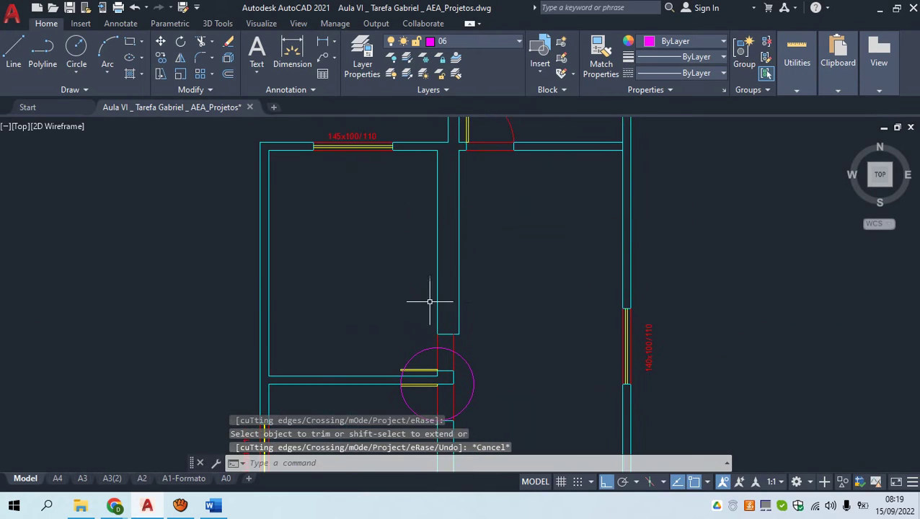
# Trim the magenta circle at the middle left room's door to a quarter arc, using its yellow leaf and the wall line below as cutting edges
pyautogui.moveTo(428, 303); pyautogui.dragTo(405, 134, button='middle')
pyautogui.scroll(6, 390, 243)
pyautogui.press('Escape')
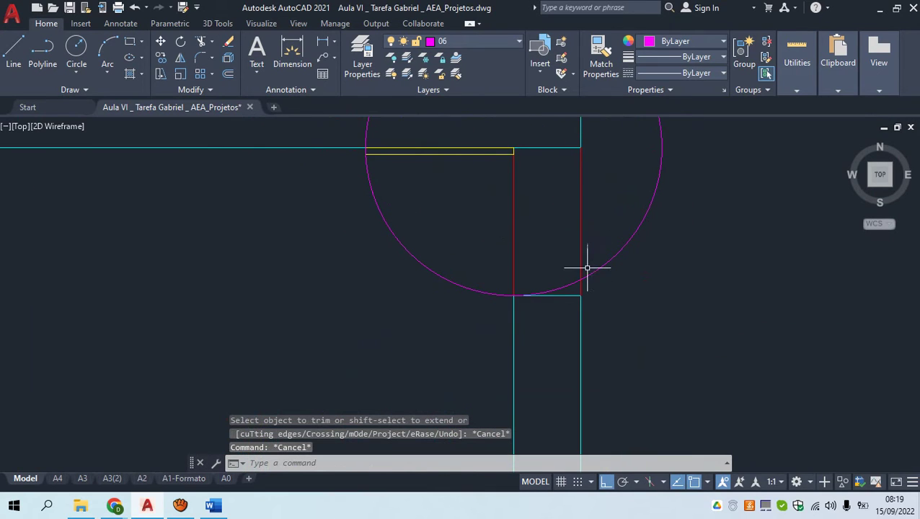
pyautogui.click(406, 150)
pyautogui.click(554, 372)
pyautogui.click(488, 338)
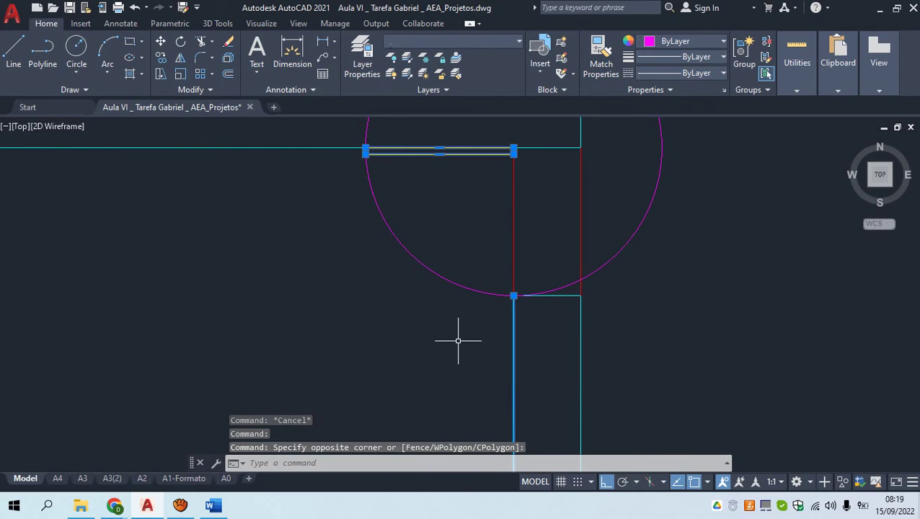
pyautogui.press('Return')
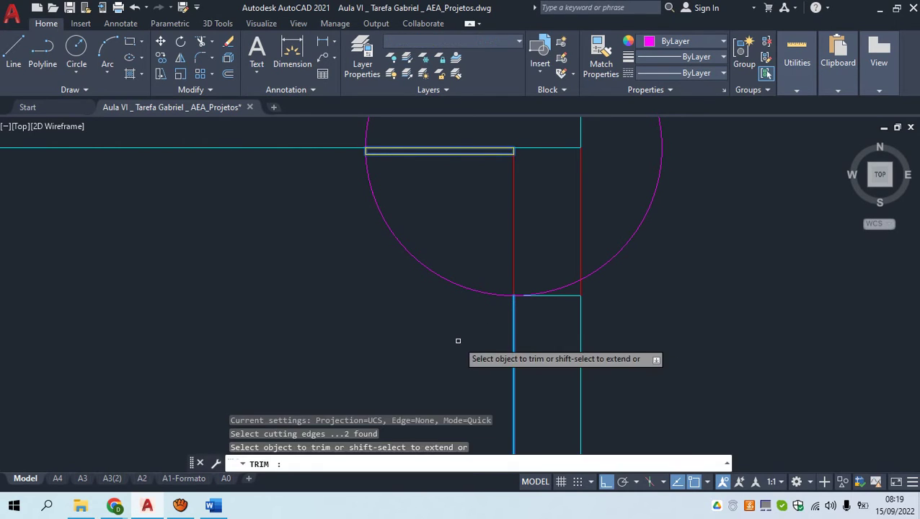
pyautogui.click(615, 260)
pyautogui.press('Escape')
pyautogui.scroll(-5, 476, 226)
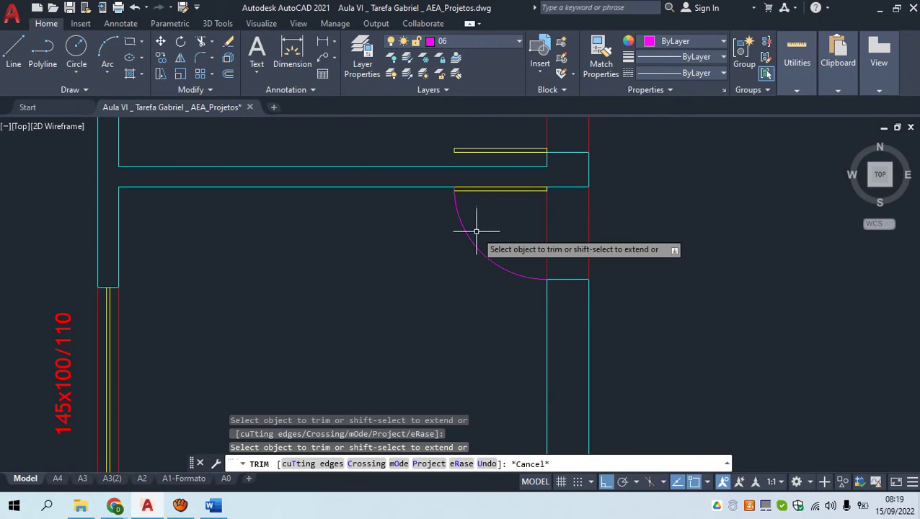
# Trim the door circle of the room with the 60x60/180 window to a quarter arc between its leaf and the wall
pyautogui.scroll(2, 447, 223)
pyautogui.press('Escape')
pyautogui.scroll(4, 484, 214)
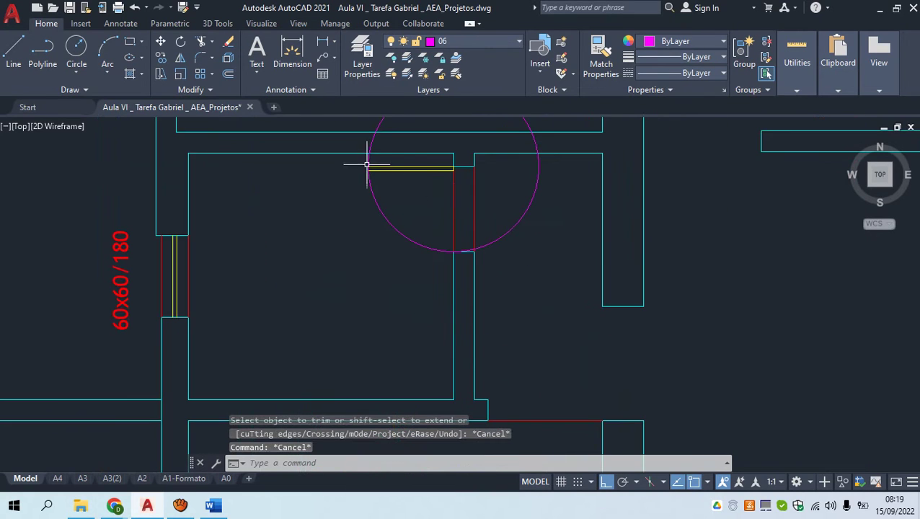
pyautogui.click(397, 161)
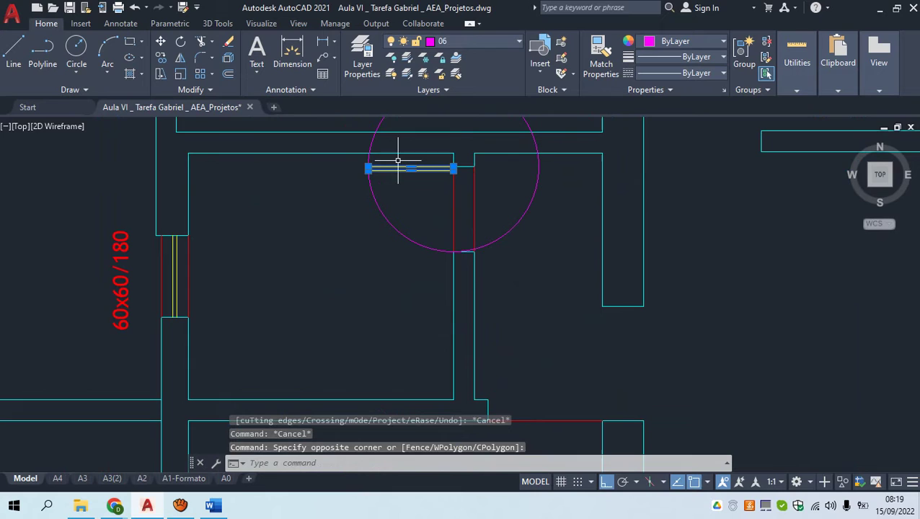
pyautogui.click(504, 272)
pyautogui.click(419, 268)
pyautogui.write('tr')
pyautogui.press('Return')
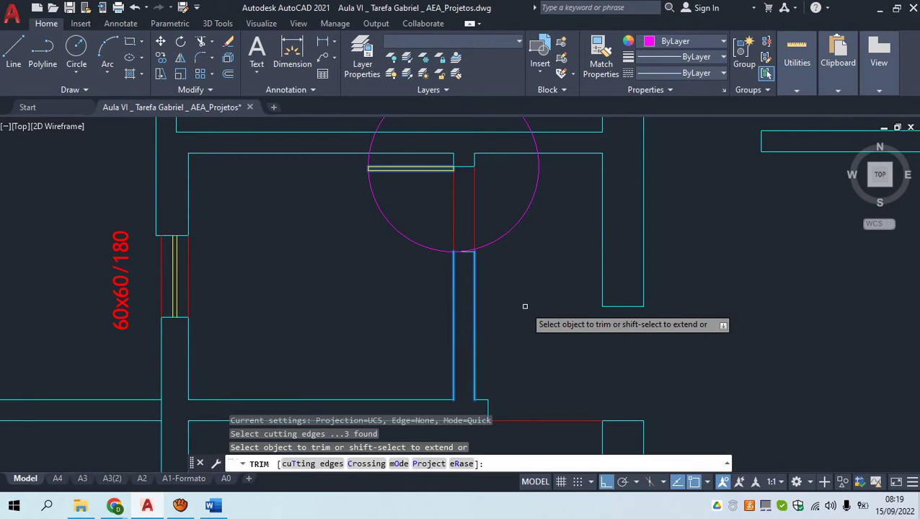
pyautogui.click(512, 231)
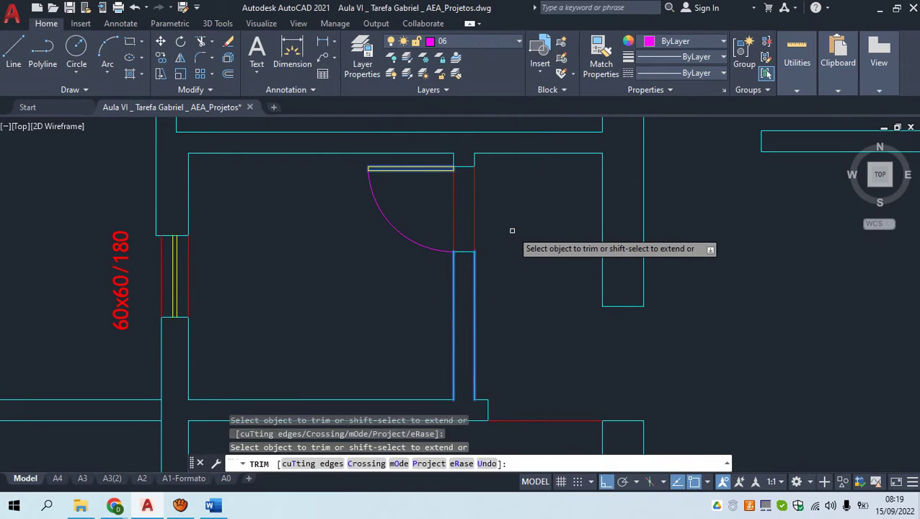
pyautogui.press('Escape')
pyautogui.click(411, 204)
pyautogui.click(340, 193)
pyautogui.press('Escape')
pyautogui.scroll(-2, 340, 193)
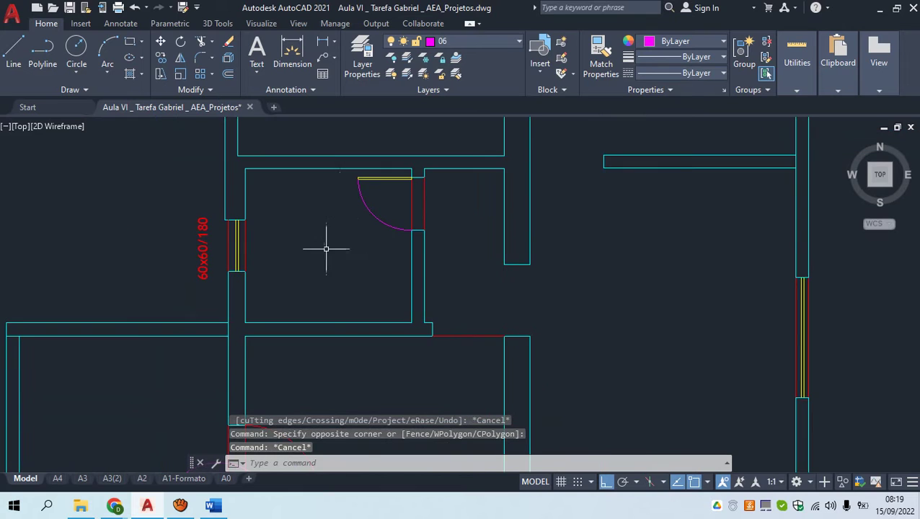
# Trim the lower-left room's door circle to a quarter arc, using the yellow leaf and the two horizontal wall lines as cutting edges
pyautogui.moveTo(321, 291); pyautogui.dragTo(490, 168, button='middle')
pyautogui.scroll(-4, 491, 168)
pyautogui.scroll(6, 431, 272)
pyautogui.press('Escape')
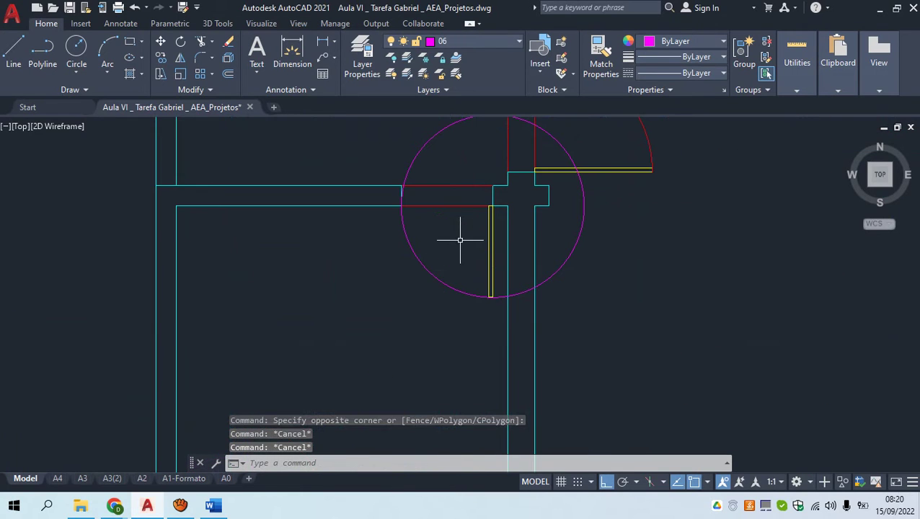
pyautogui.click(498, 240)
pyautogui.click(366, 220)
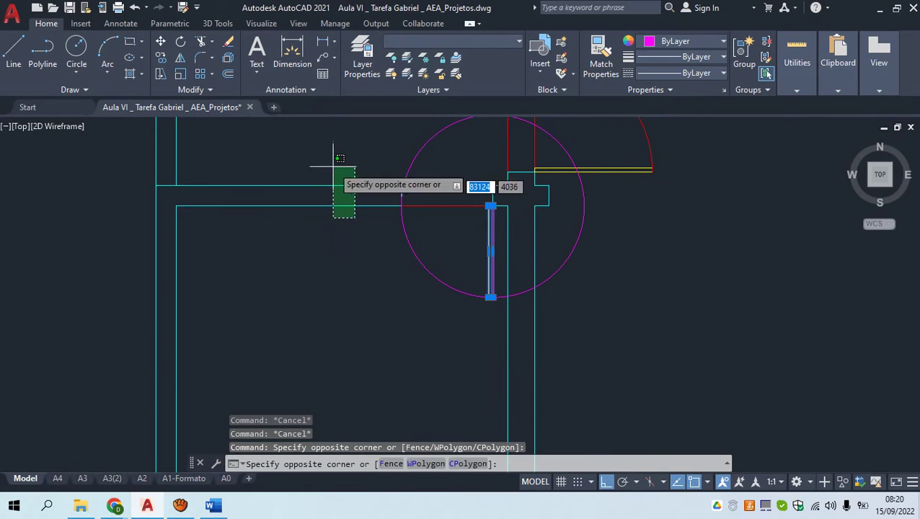
pyautogui.click(337, 157)
pyautogui.write('tr')
pyautogui.press('Return')
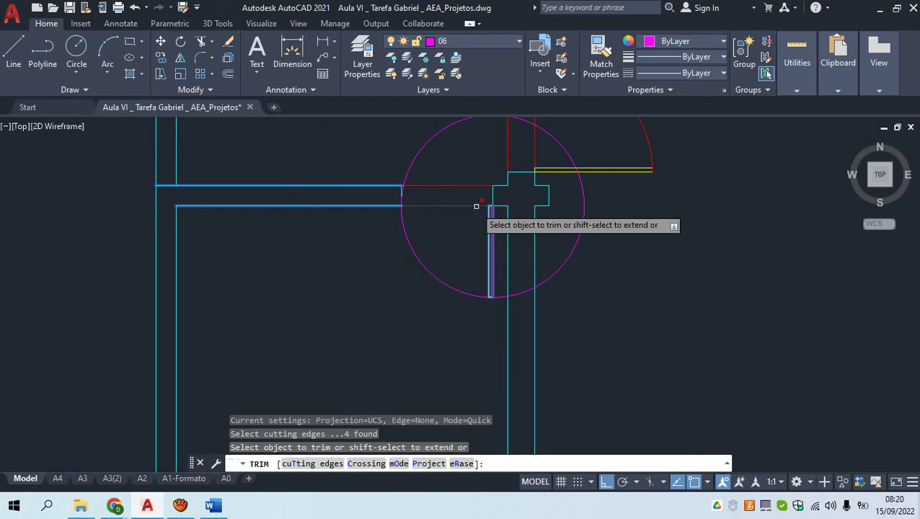
pyautogui.press('Escape')
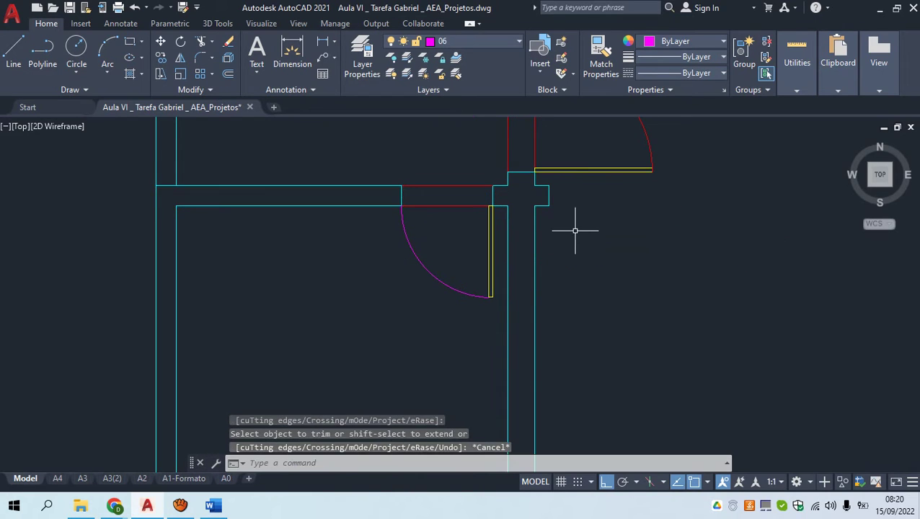
# Match the lower-left room's door arc to the properties of the neighbouring door's red swing arc
pyautogui.write('ma')
pyautogui.press('Return')
pyautogui.press('Escape')
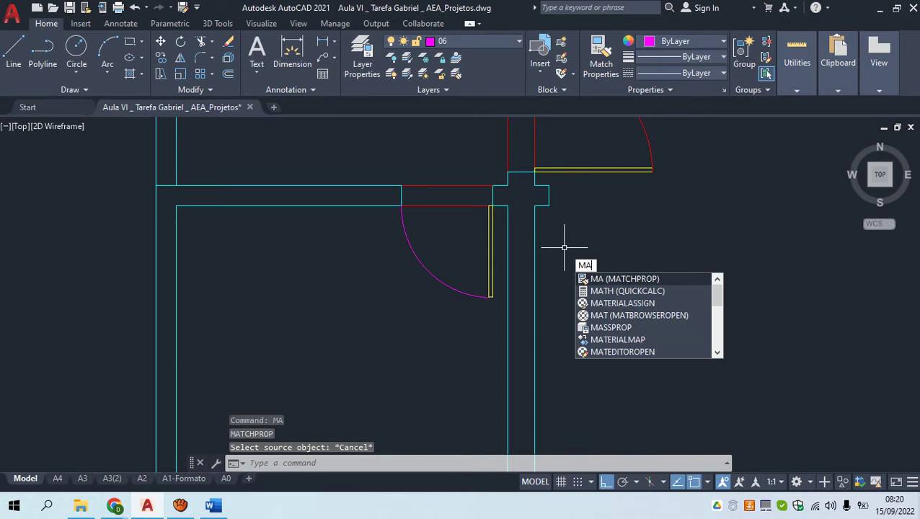
pyautogui.press('Return')
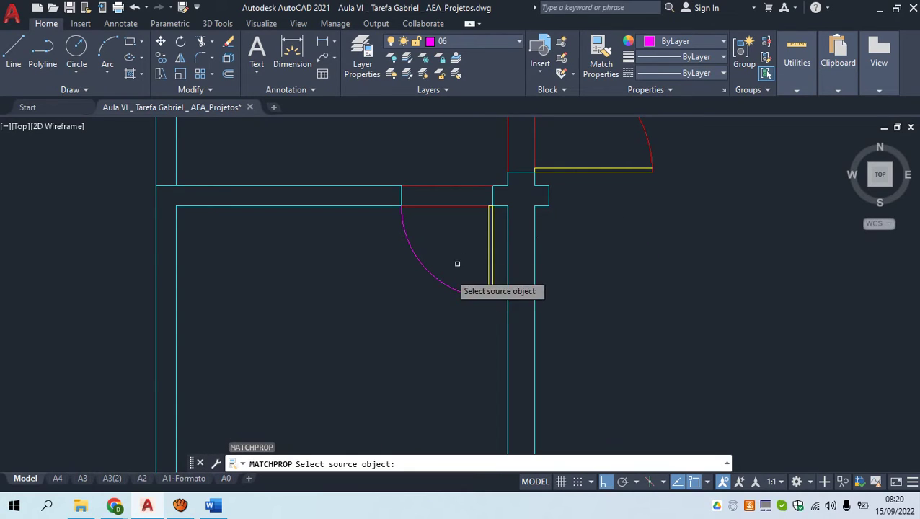
pyautogui.click(646, 137)
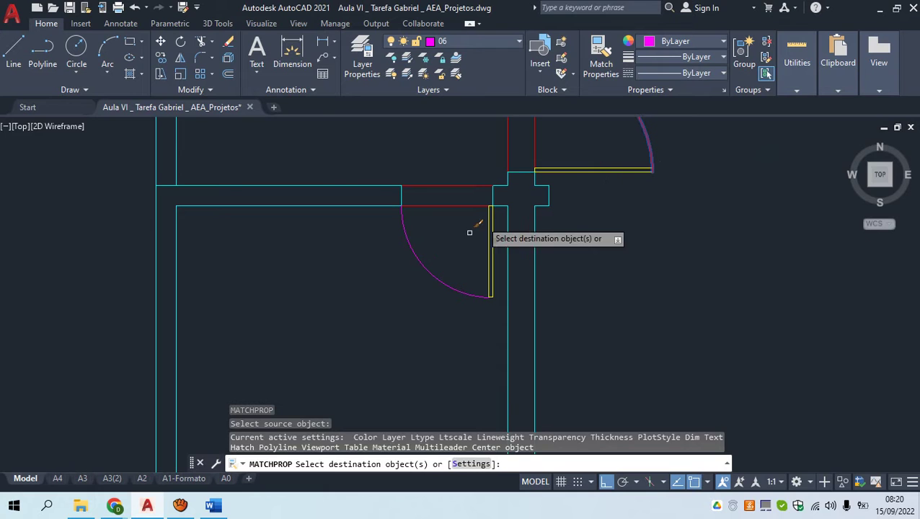
pyautogui.click(441, 282)
# Apply the same red arc properties to the remaining magenta swing arcs, at the 60x60/180 window room's door and the room above it
pyautogui.scroll(5, 451, 260)
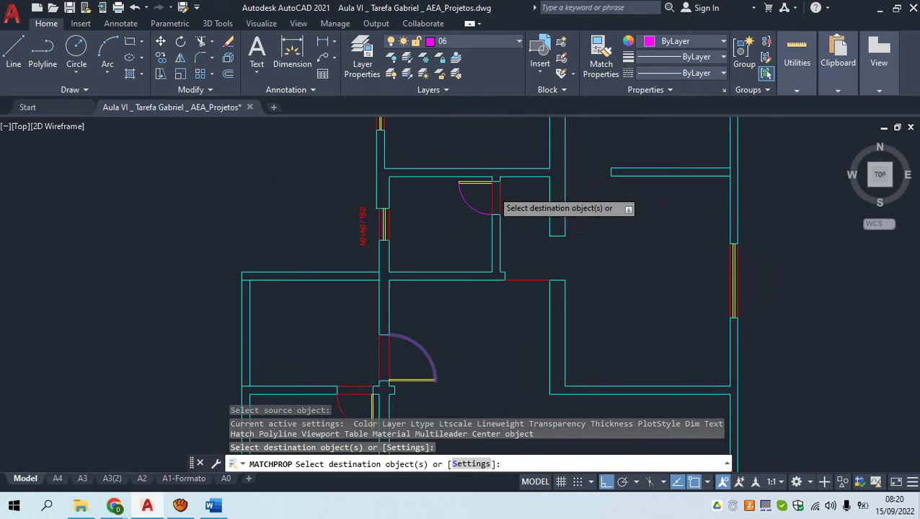
pyautogui.scroll(-3, 444, 237)
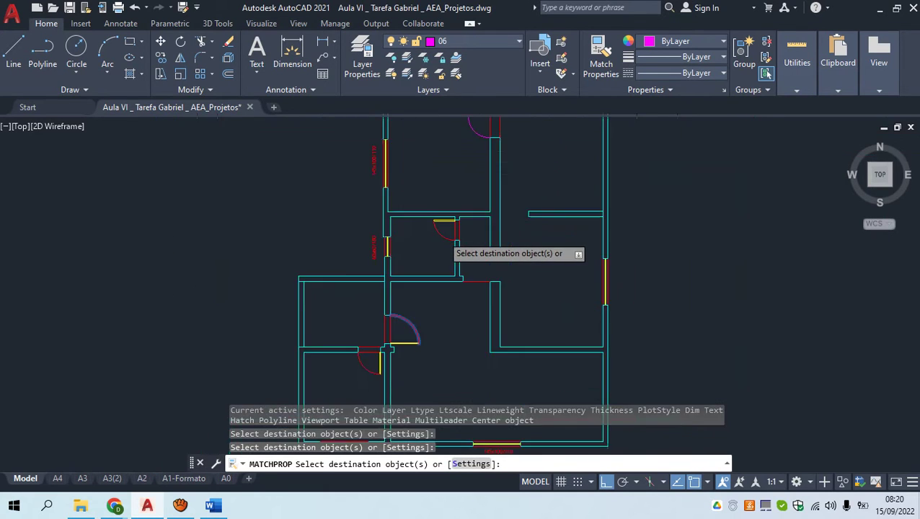
pyautogui.scroll(3, 503, 134)
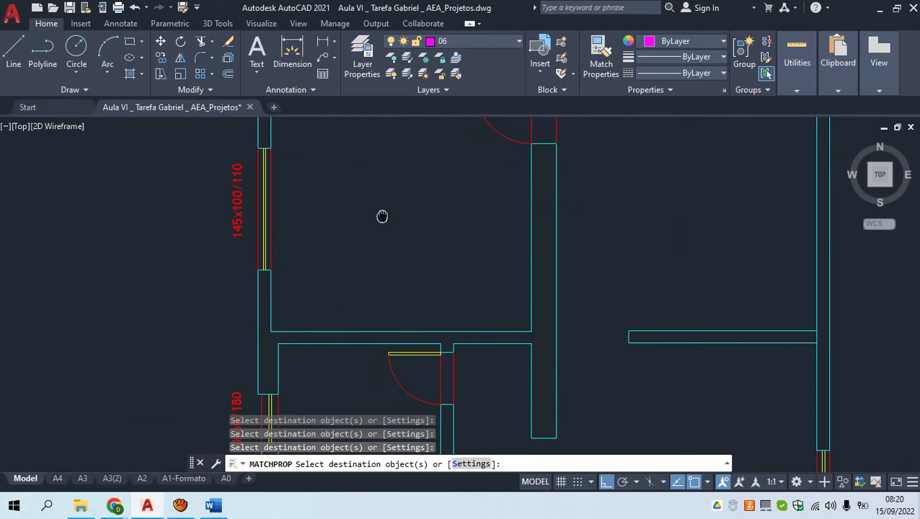
pyautogui.moveTo(382, 215); pyautogui.dragTo(237, 412, button='middle')
pyautogui.scroll(-3, 237, 410)
pyautogui.scroll(2, 279, 285)
pyautogui.scroll(1, 287, 277)
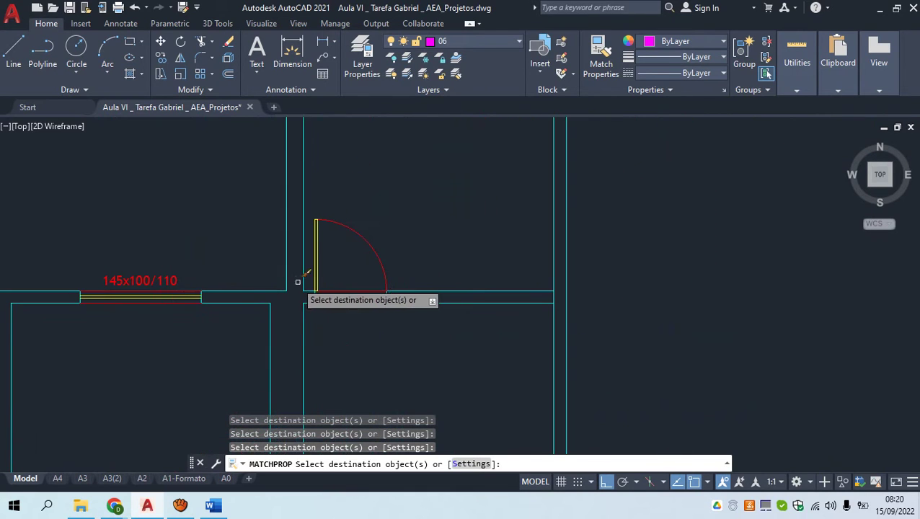
pyautogui.press('Escape')
# Examine the finished door arcs across the plan and the wall corner at the lower-left room's door hinge
pyautogui.moveTo(303, 281); pyautogui.dragTo(366, 208, button='middle')
pyautogui.scroll(-3, 332, 311)
pyautogui.moveTo(313, 313); pyautogui.dragTo(388, 105, button='middle')
pyautogui.scroll(9, 362, 303)
pyautogui.scroll(-7, 376, 290)
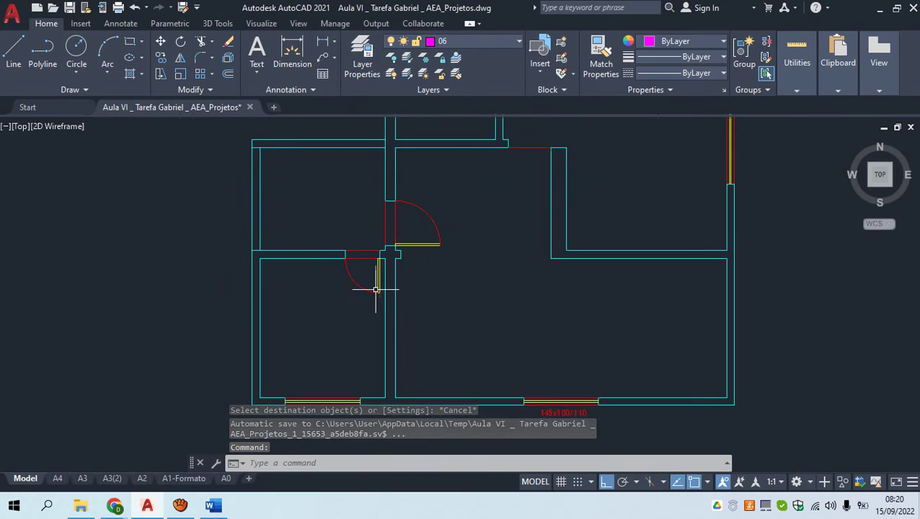
pyautogui.scroll(6, 361, 279)
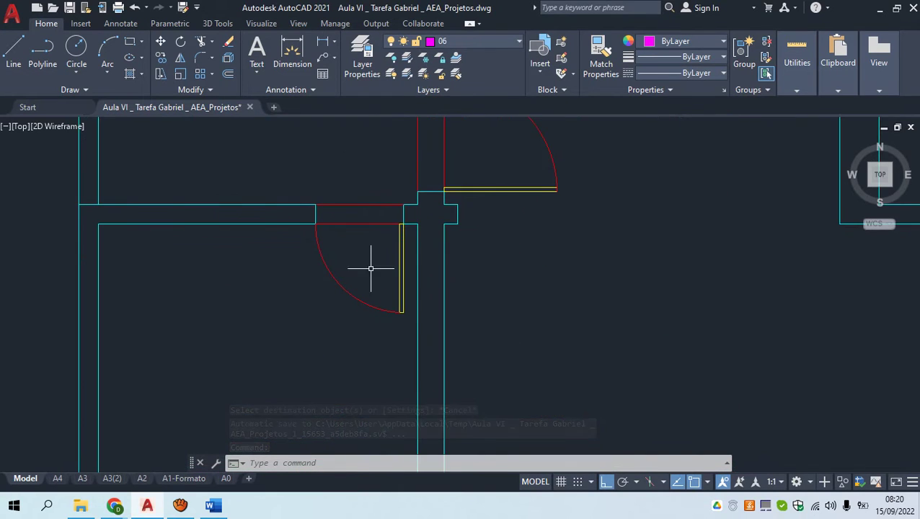
pyautogui.click(381, 283)
pyautogui.click(368, 182)
pyautogui.press('Escape')
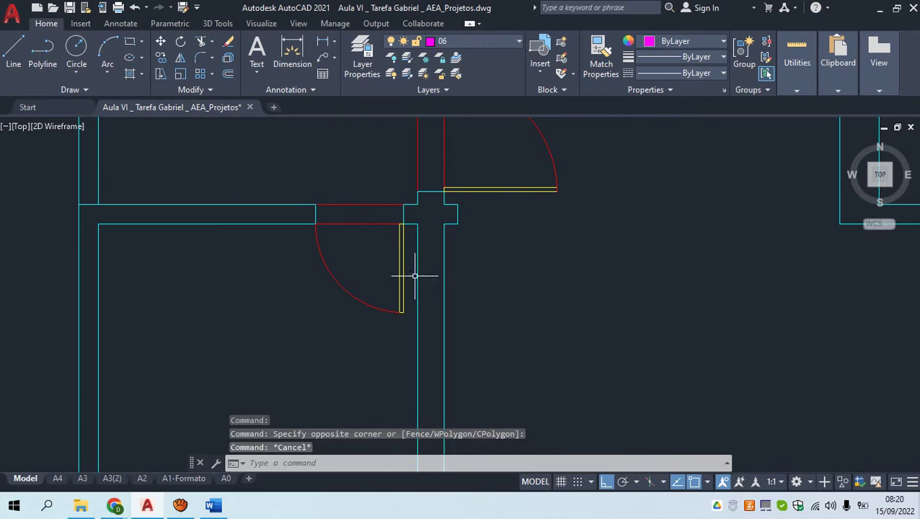
pyautogui.click(370, 312)
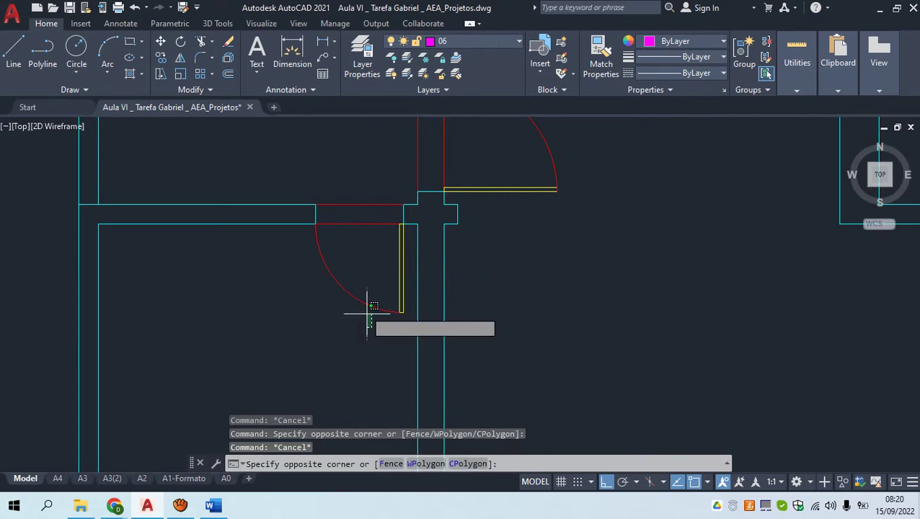
pyautogui.click(340, 270)
pyautogui.scroll(4, 332, 309)
pyautogui.press('Escape')
pyautogui.scroll(-4, 372, 288)
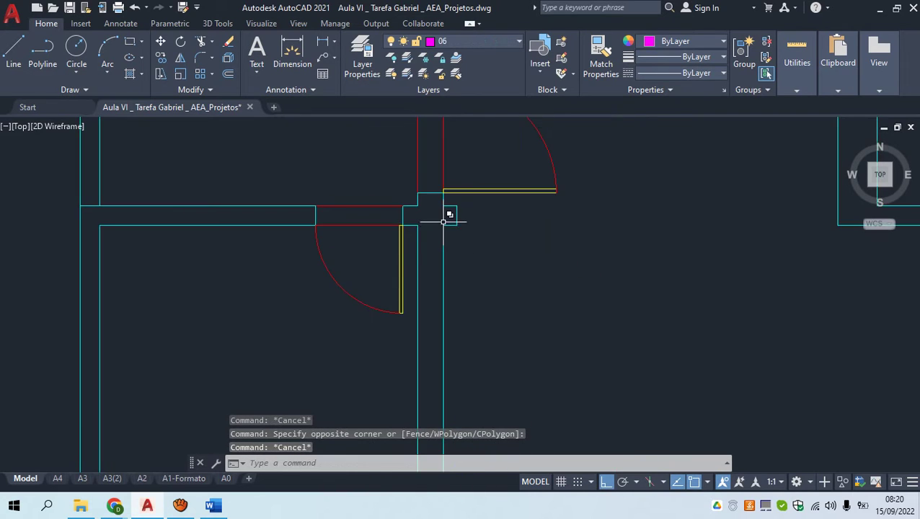
pyautogui.scroll(6, 443, 221)
pyautogui.click(327, 257)
pyautogui.click(305, 176)
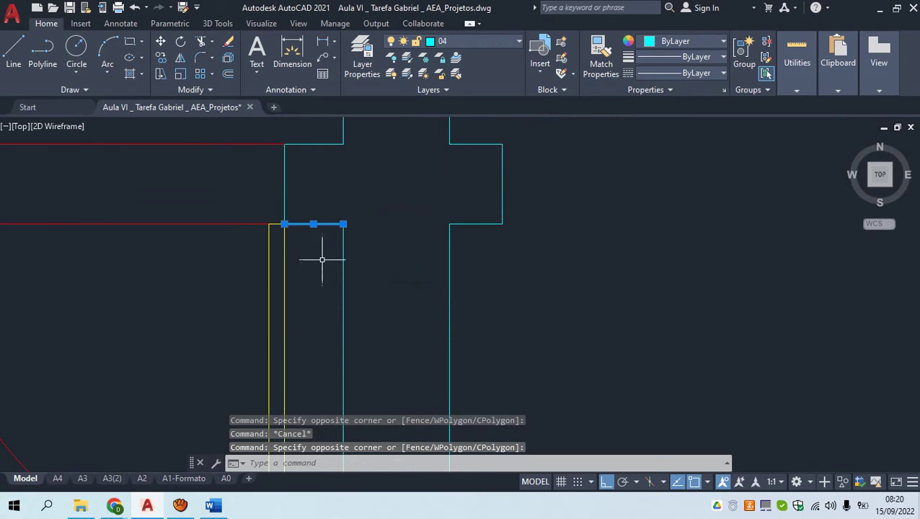
pyautogui.press('Escape')
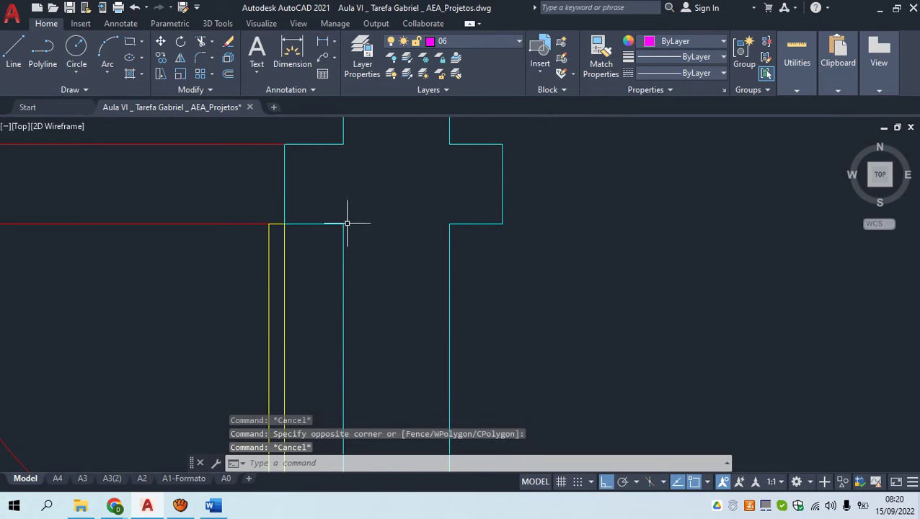
pyautogui.scroll(-5, 308, 226)
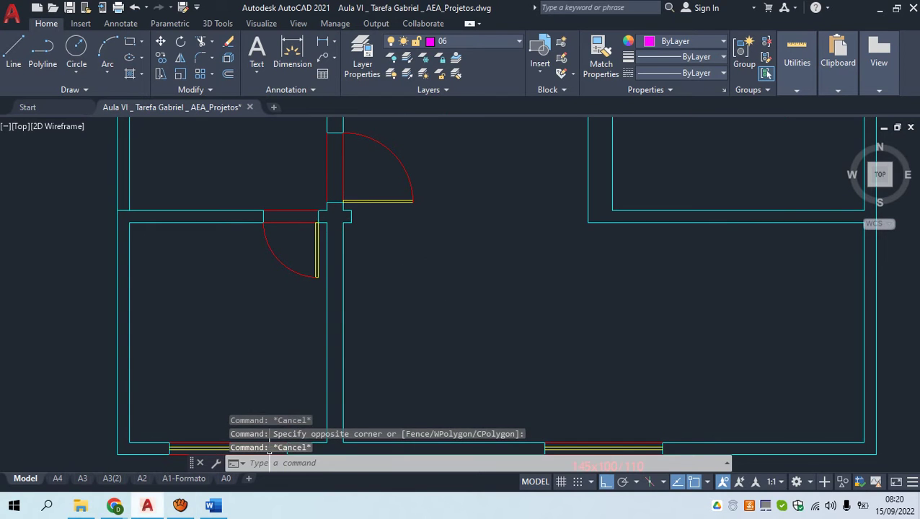
# Switch to the Google Meet call in Chrome, stop presenting the screen and shrink the self-view to a small tile
pyautogui.click(115, 505)
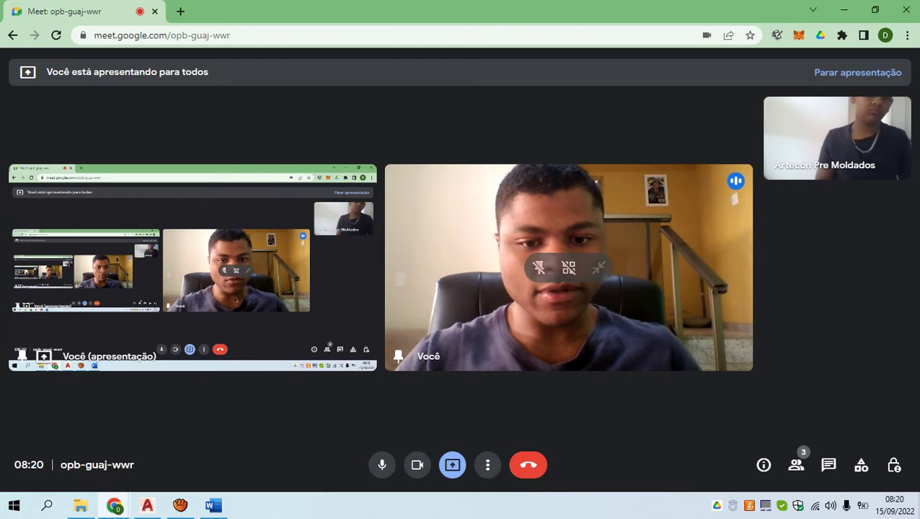
pyautogui.click(453, 464)
pyautogui.click(530, 422)
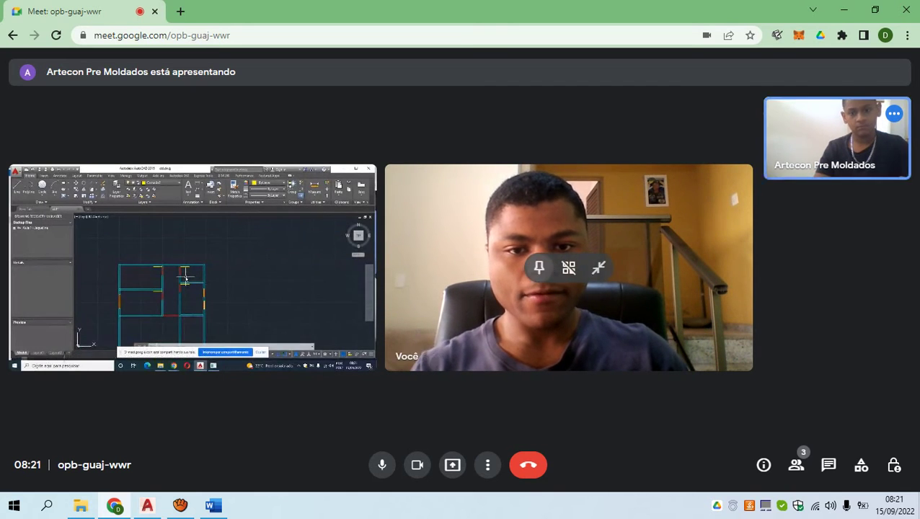
pyautogui.click(598, 269)
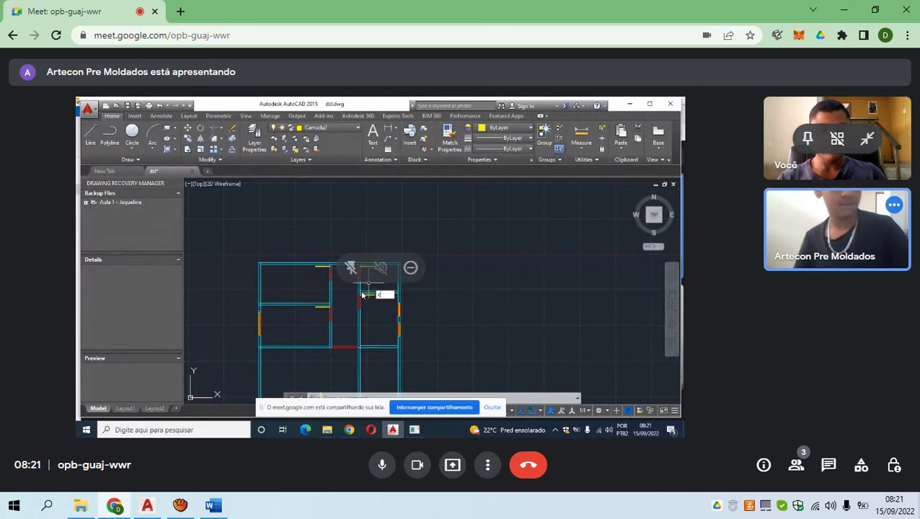
pyautogui.rightClick(540, 251)
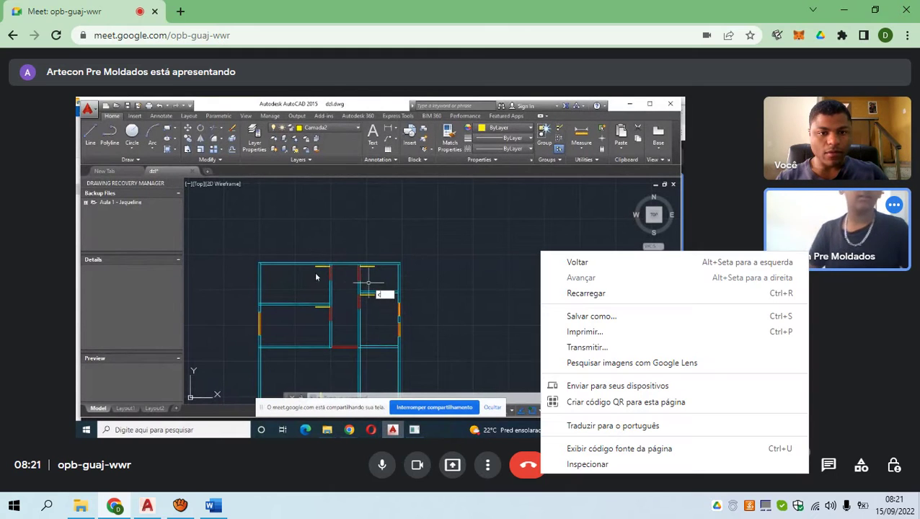
pyautogui.press('Escape')
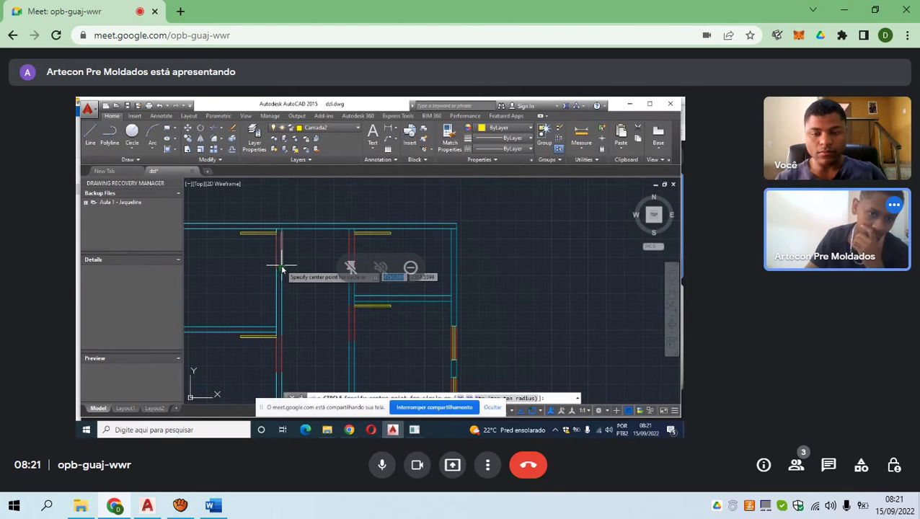
pyautogui.rightClick(254, 267)
pyautogui.press('Escape')
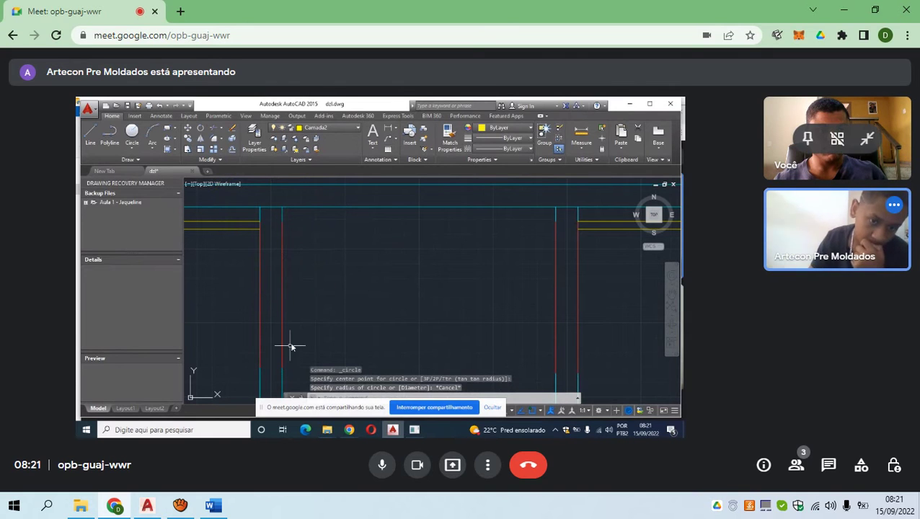
pyautogui.rightClick(654, 143)
pyautogui.press('Escape')
pyautogui.click(867, 229)
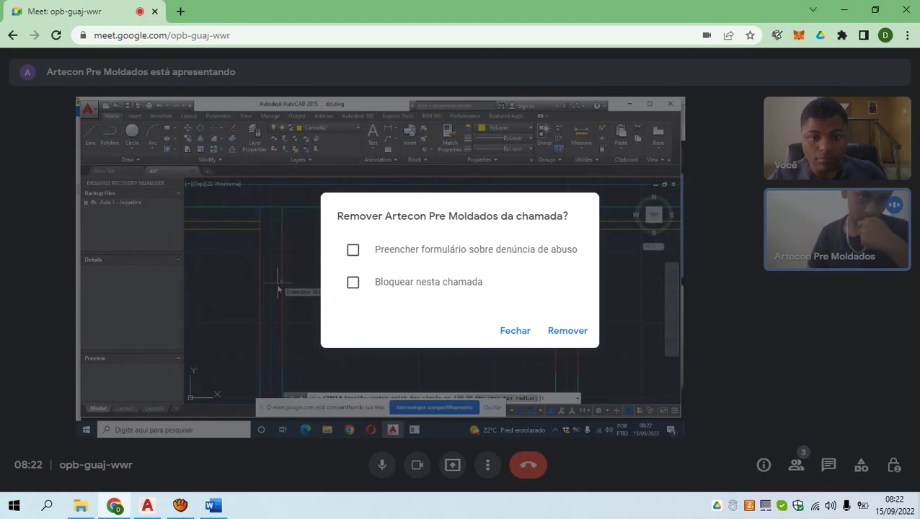
pyautogui.click(516, 331)
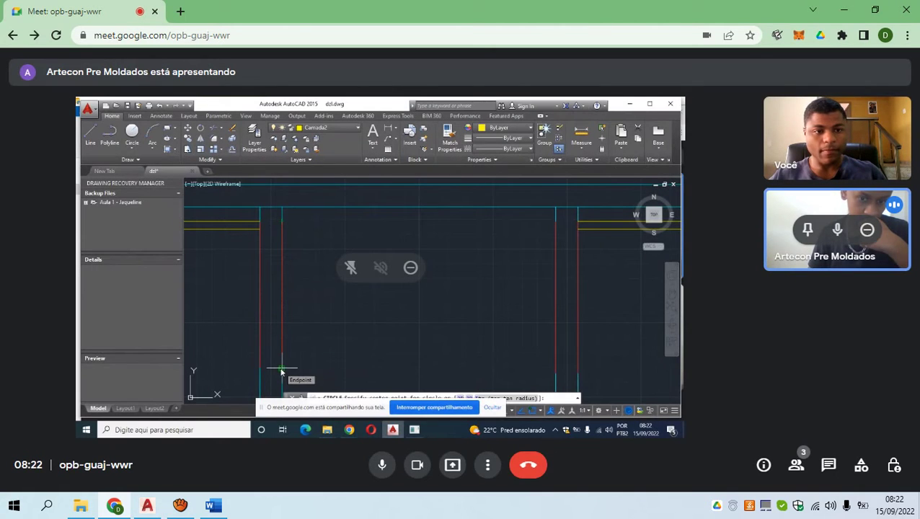
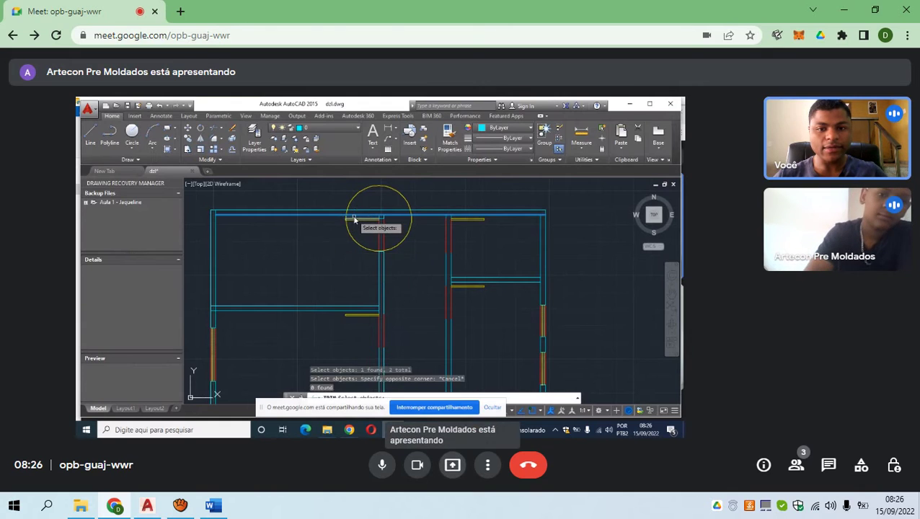
# Present the entire screen in the call in place of the student's presentation and switch to the AutoCAD drawing
pyautogui.click(452, 466)
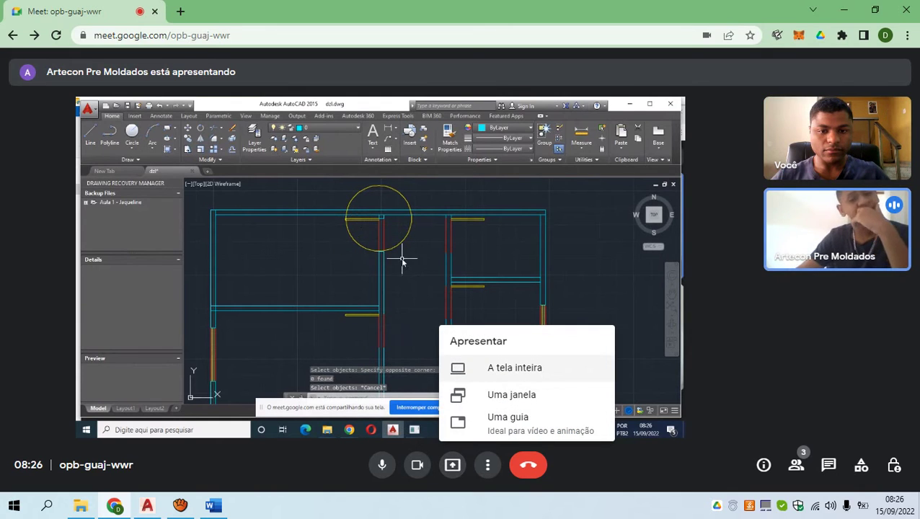
pyautogui.click(514, 368)
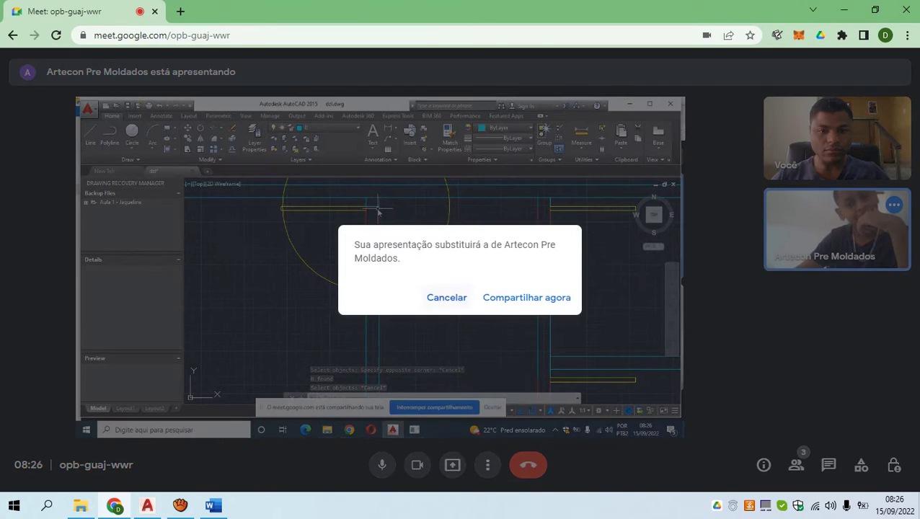
pyautogui.click(527, 298)
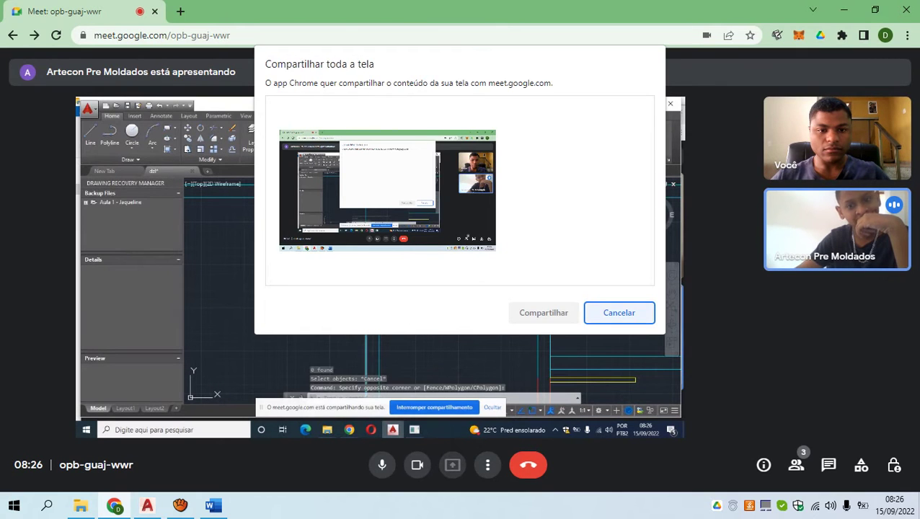
pyautogui.click(387, 191)
pyautogui.click(544, 313)
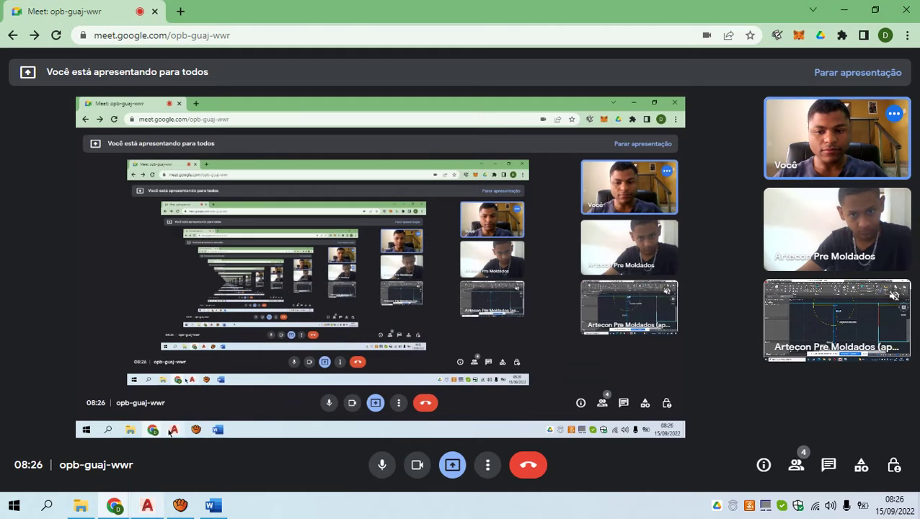
pyautogui.moveTo(147, 506)
pyautogui.click(147, 443)
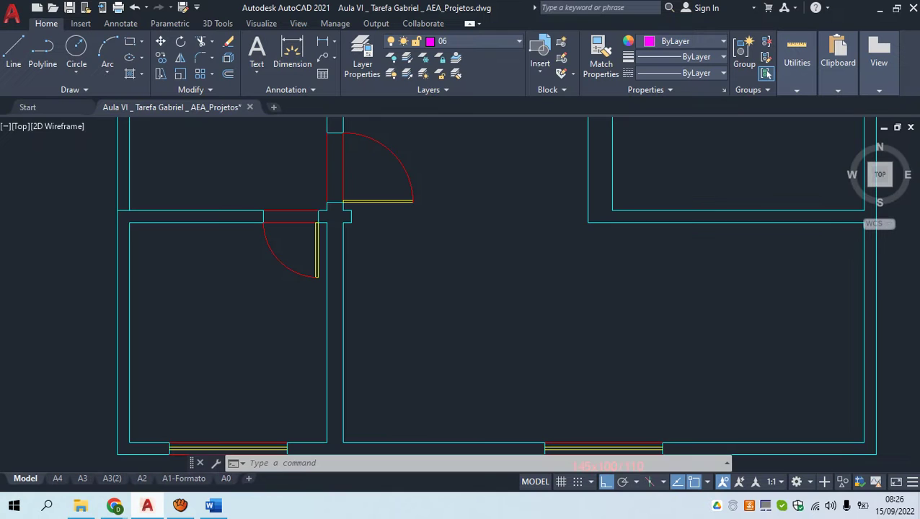
# Return to the Meet call in Chrome and stop presenting the screen
pyautogui.hotkey('alt', 'Tab')
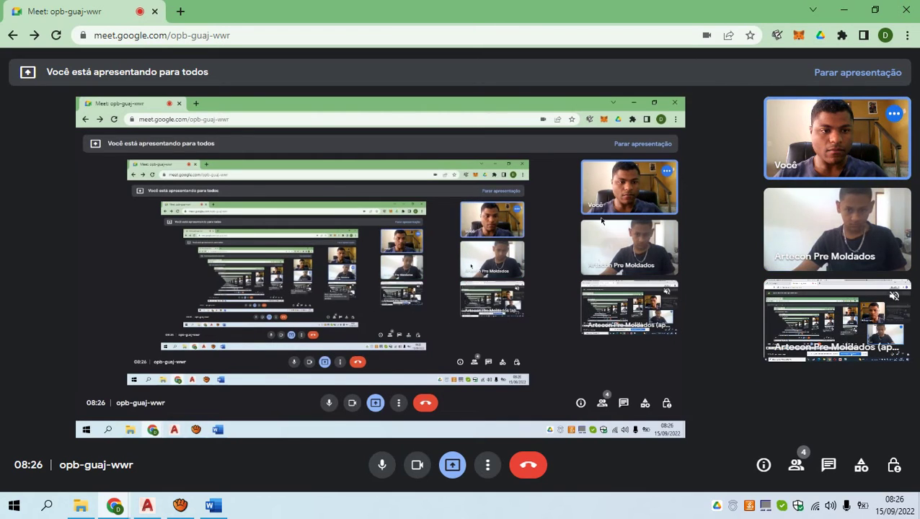
pyautogui.click(452, 465)
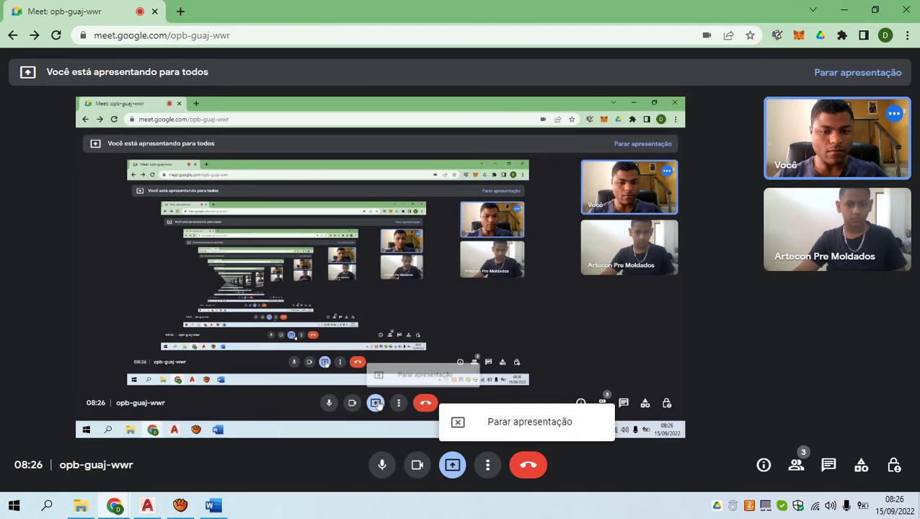
pyautogui.click(530, 422)
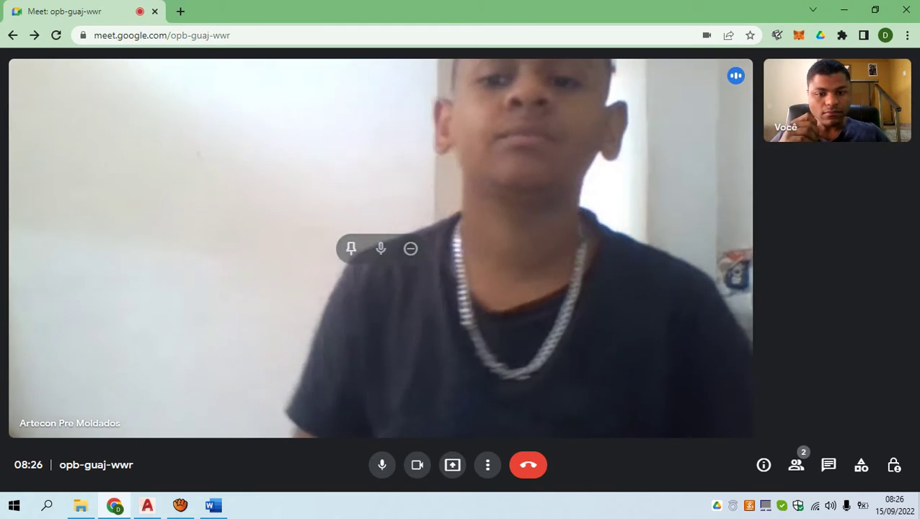
# Present the entire screen in the call again, hide the sharing notice and switch to the AutoCAD plan
pyautogui.click(452, 465)
pyautogui.click(515, 369)
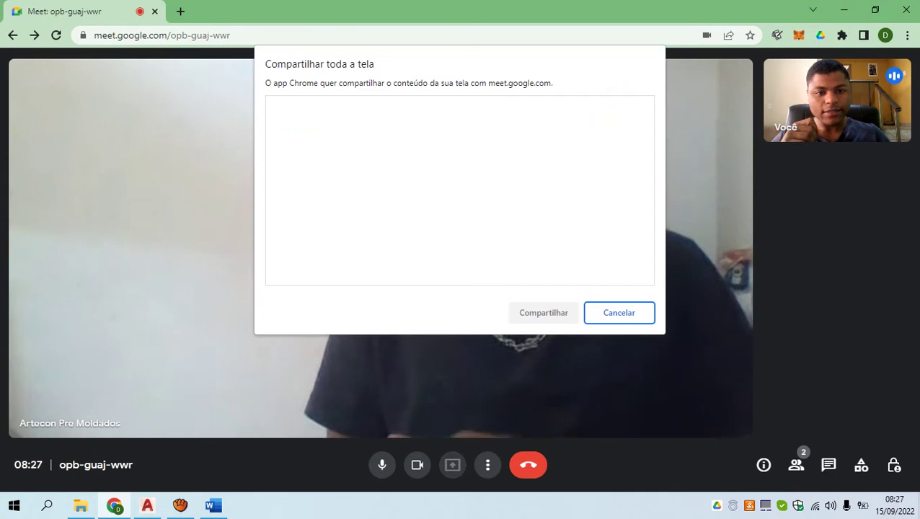
pyautogui.click(544, 313)
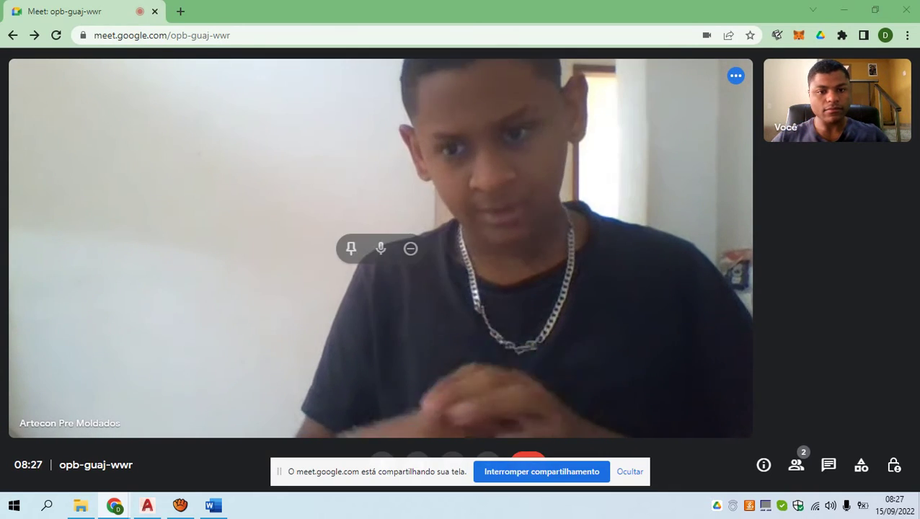
pyautogui.click(629, 472)
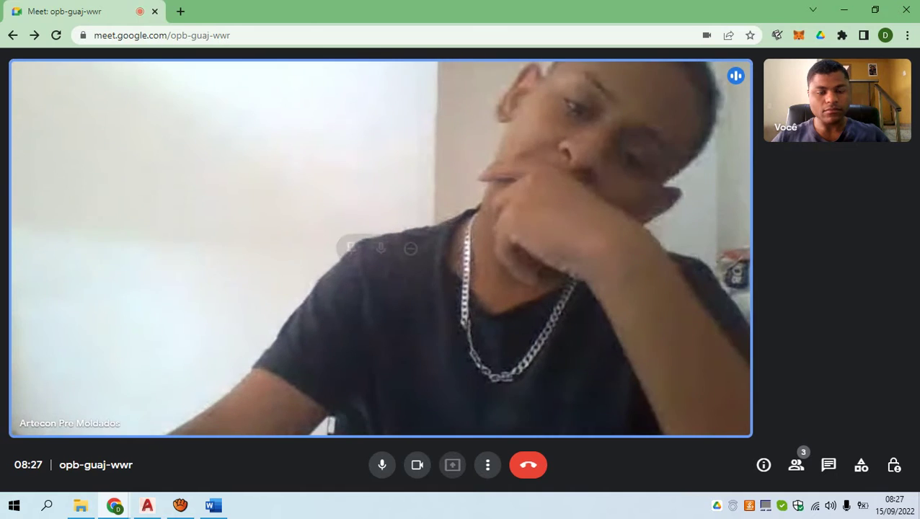
pyautogui.hotkey('alt', 'Tab')
pyautogui.hotkey('alt', 'Tab')
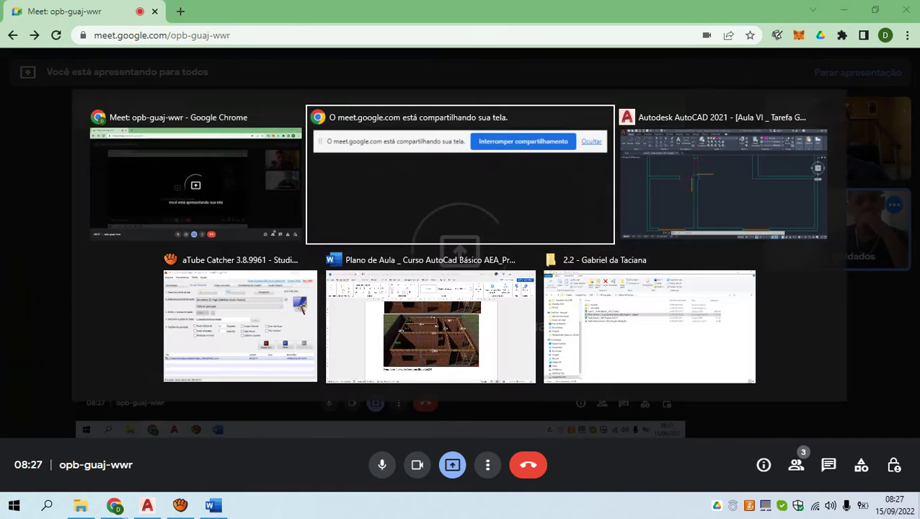
# Examine the wall junction between the two adjoining doors and the outer wall corner of the small room
pyautogui.scroll(4, 316, 204)
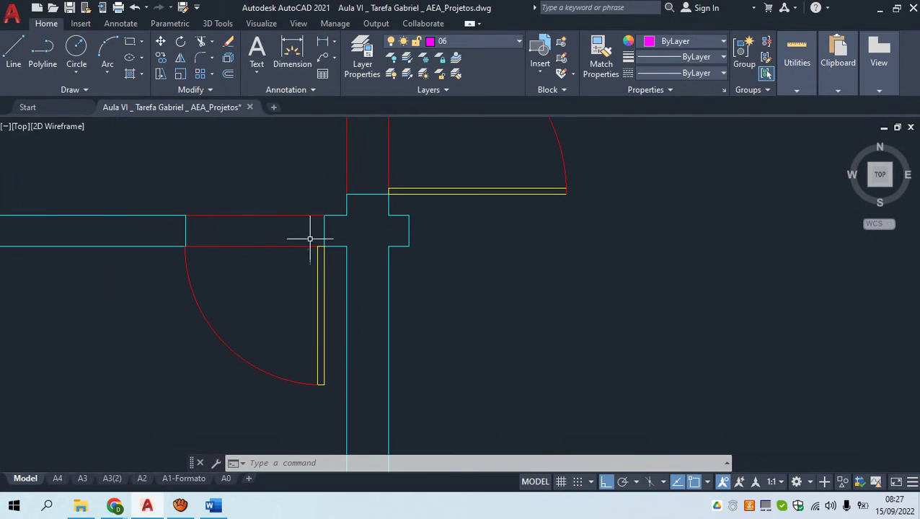
pyautogui.moveTo(242, 250)
pyautogui.mouseDown(button='middle')
pyautogui.moveTo(295, 257)
pyautogui.moveTo(352, 399)
pyautogui.moveTo(346, 383)
pyautogui.mouseUp(button='middle')
pyautogui.scroll(-4, 347, 381)
pyautogui.scroll(-2, 352, 361)
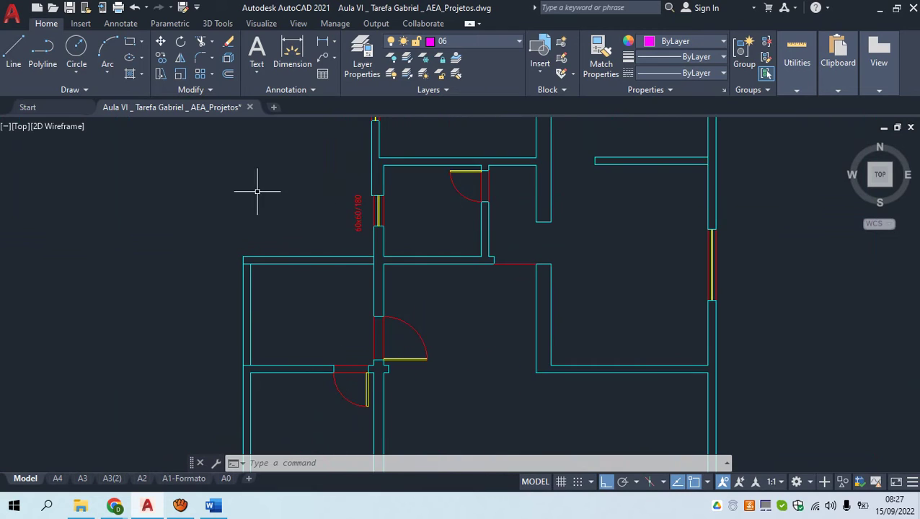
pyautogui.scroll(3, 260, 275)
pyautogui.scroll(1, 238, 248)
pyautogui.moveTo(238, 248); pyautogui.dragTo(346, 257, button='middle')
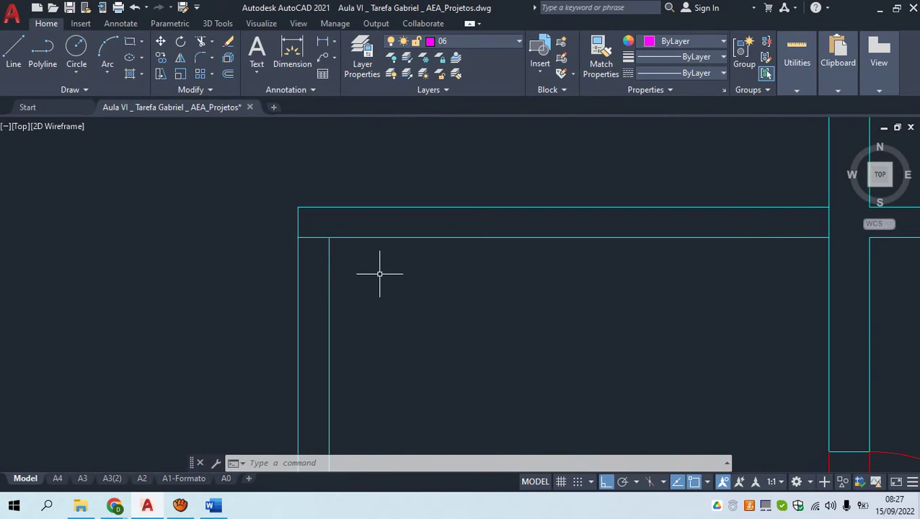
pyautogui.click(357, 266)
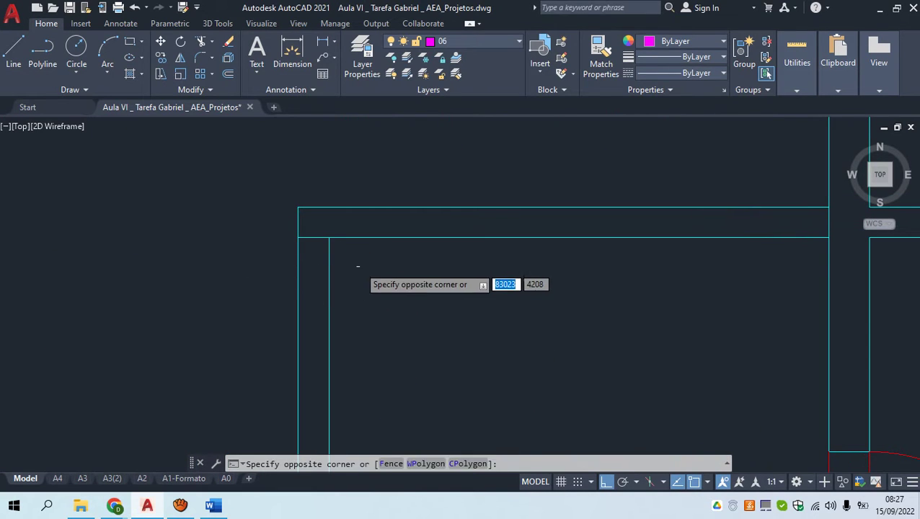
pyautogui.scroll(-3, 360, 263)
pyautogui.press('Escape')
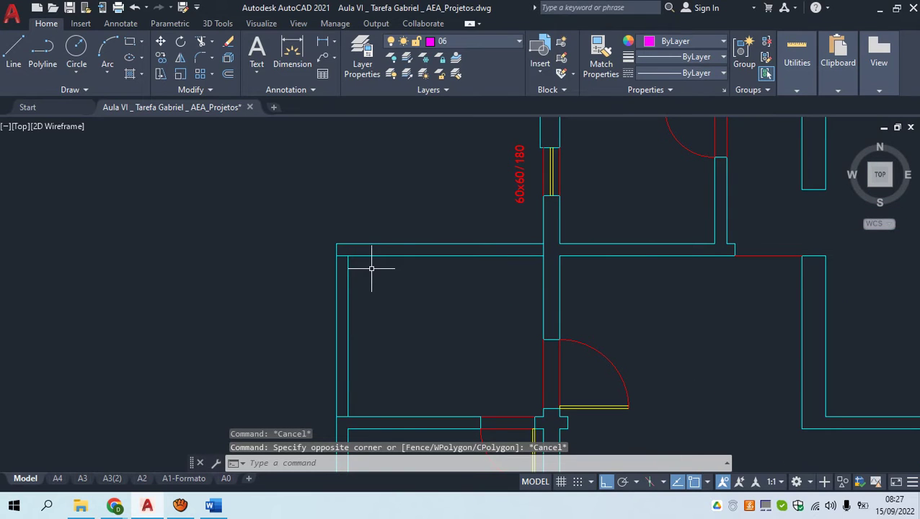
pyautogui.moveTo(656, 260); pyautogui.dragTo(479, 272, button='middle')
pyautogui.scroll(3, 558, 268)
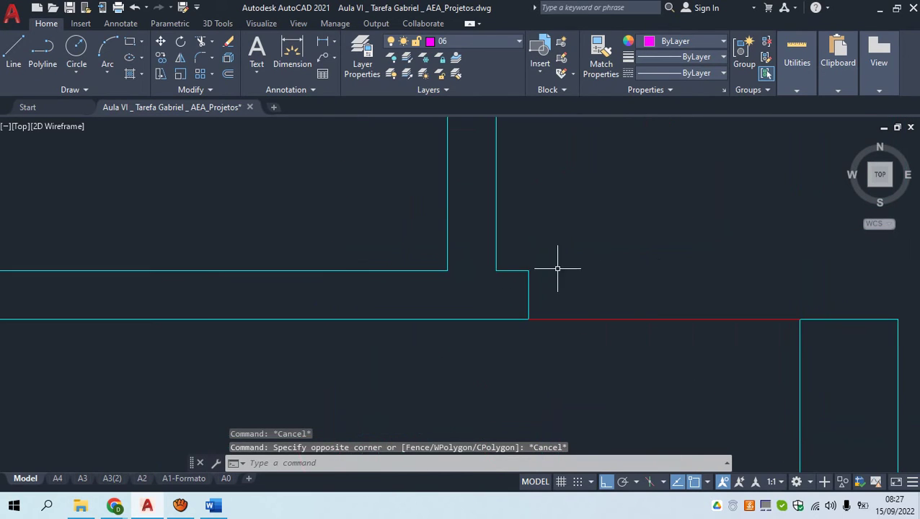
pyautogui.click(517, 300)
pyautogui.click(382, 232)
pyautogui.press('Escape')
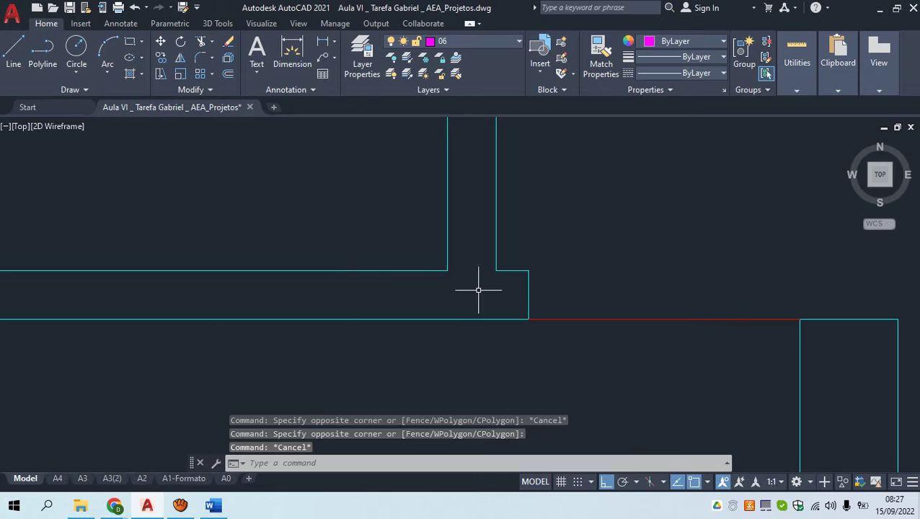
pyautogui.press('Return')
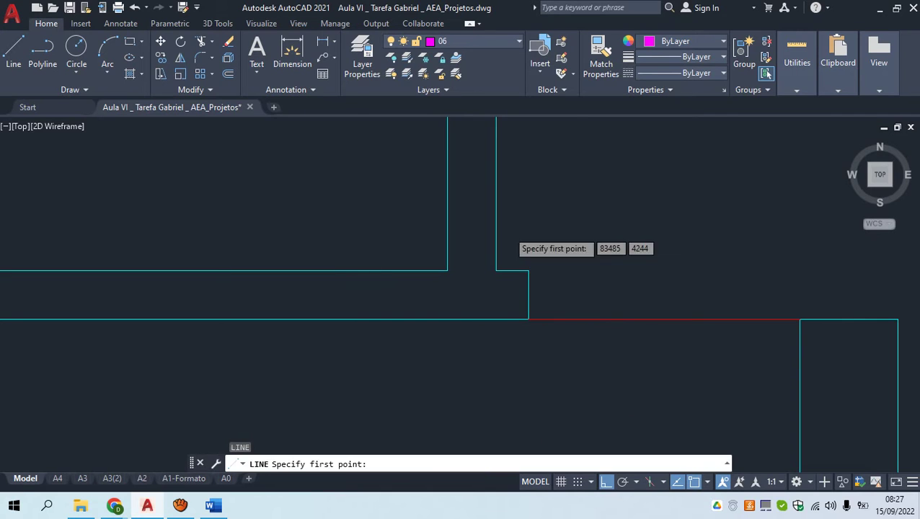
pyautogui.press('Escape')
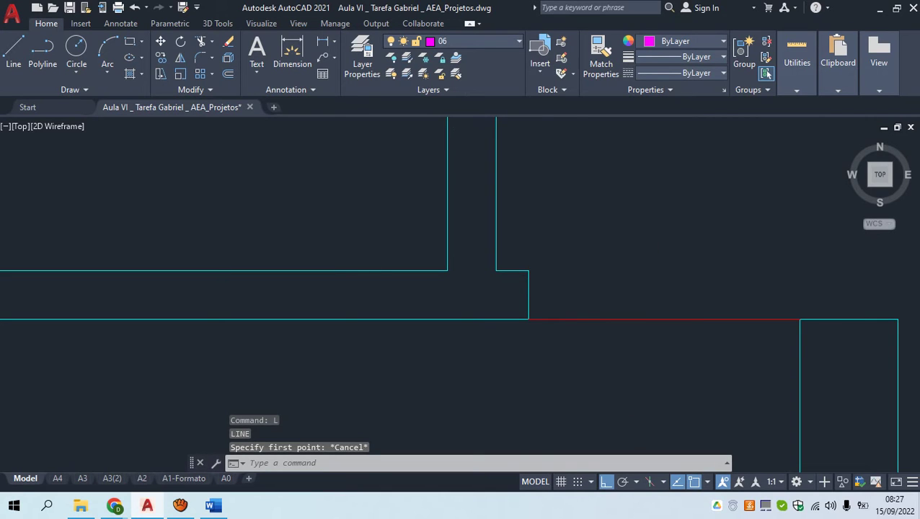
# Make layer 04 the current layer
pyautogui.click(478, 41)
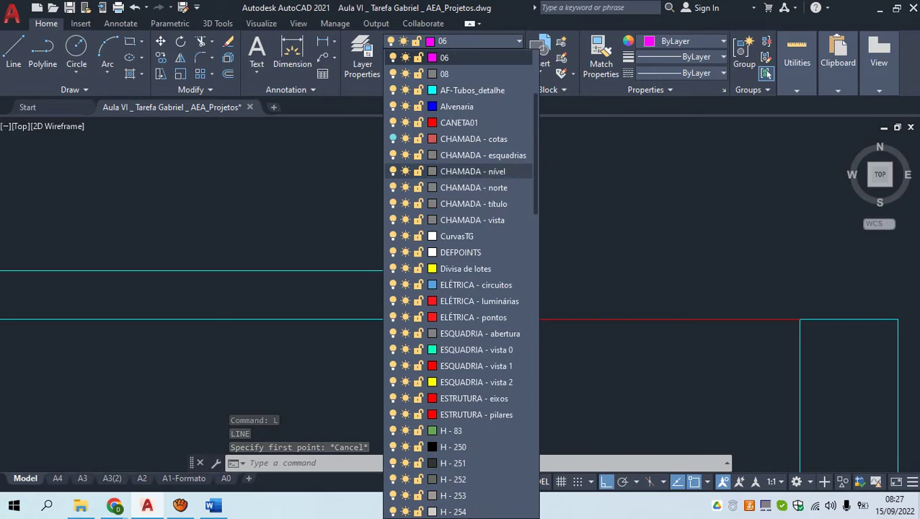
pyautogui.scroll(1, 476, 155)
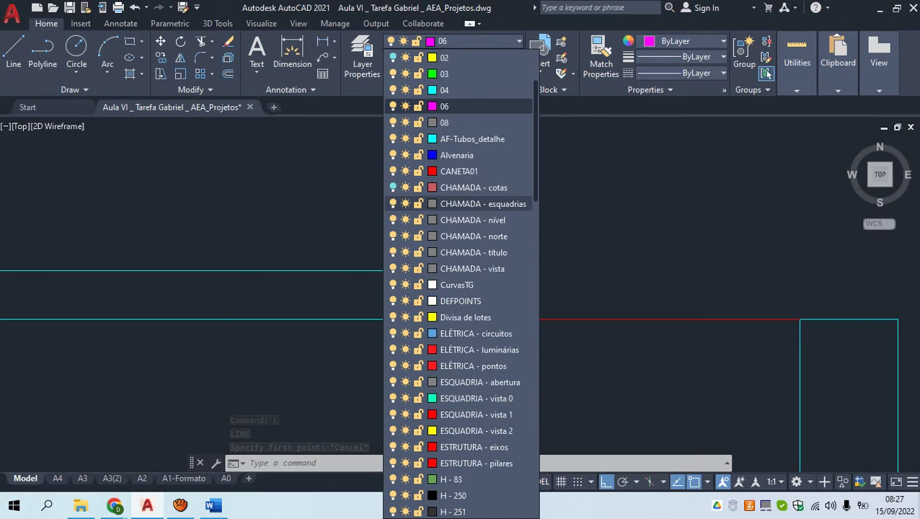
pyautogui.scroll(3, 476, 204)
pyautogui.click(476, 204)
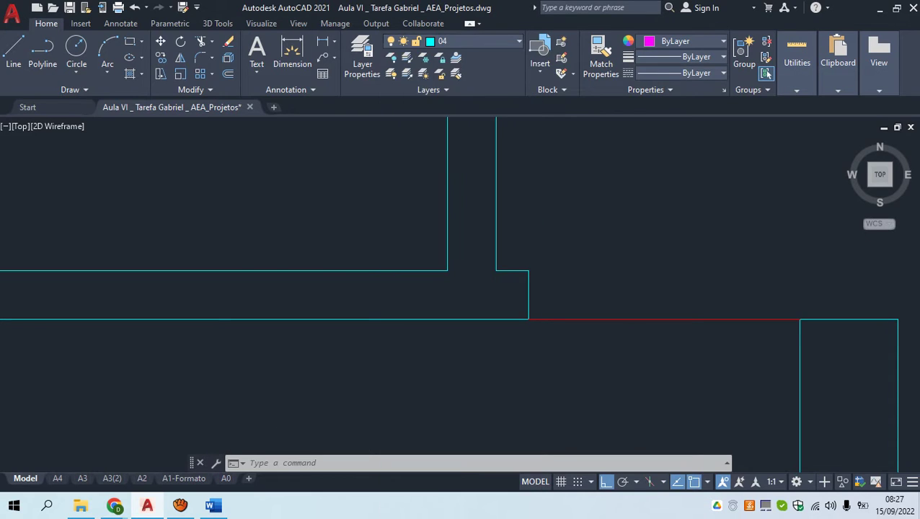
pyautogui.press('Escape')
pyautogui.write('L')
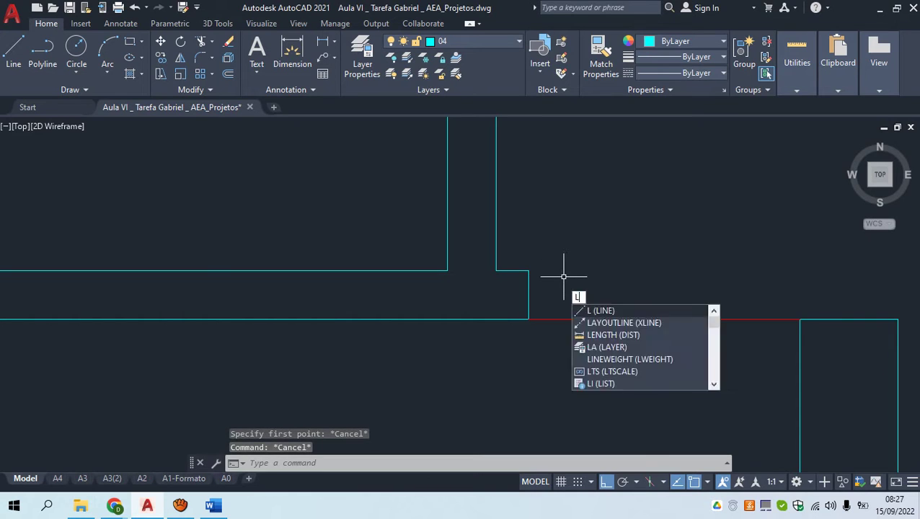
pyautogui.press('Return')
pyautogui.press('Escape')
# Stretch the horizontal wall's upper line across the vertical wall's base to the wall-end corner beside the red opening line
pyautogui.click(424, 285)
pyautogui.click(398, 262)
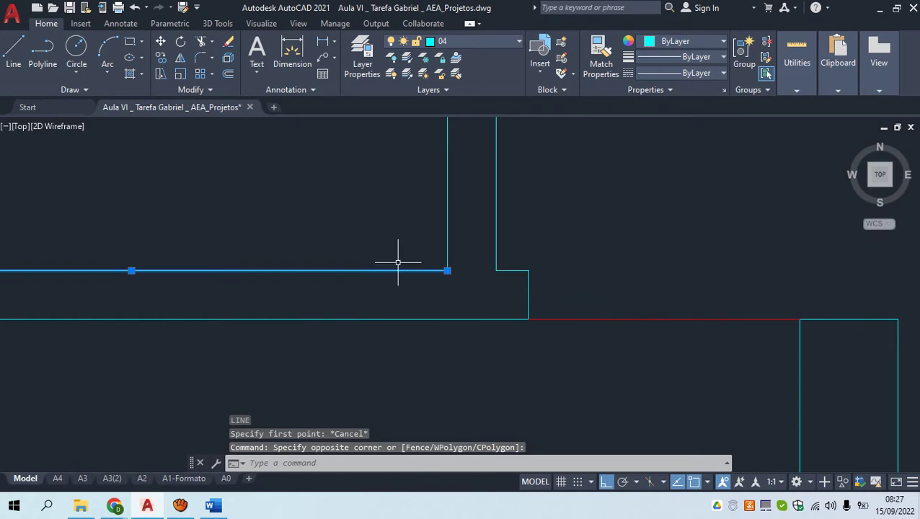
pyautogui.click(447, 270)
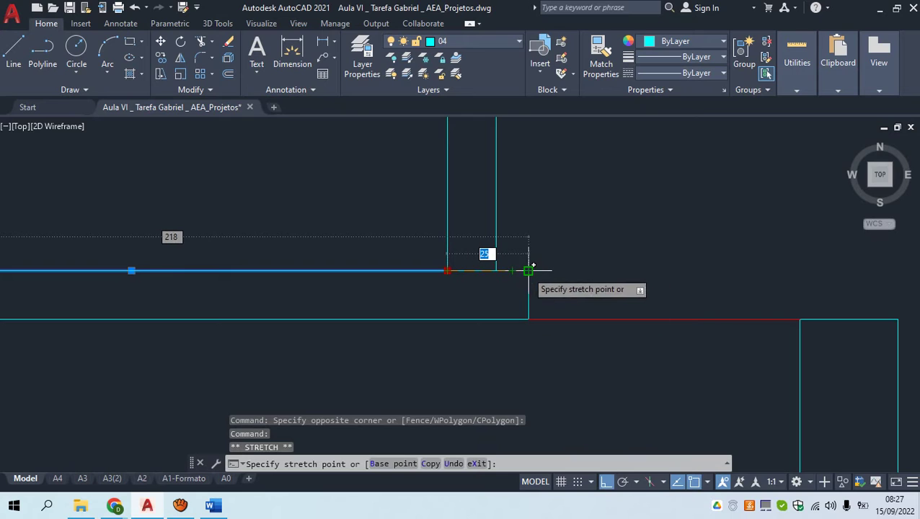
pyautogui.click(529, 270)
pyautogui.press('Escape')
# Trim the horizontal wall's upper line between the two faces of the vertical wall to open the junction
pyautogui.scroll(-3, 491, 291)
pyautogui.scroll(5, 486, 288)
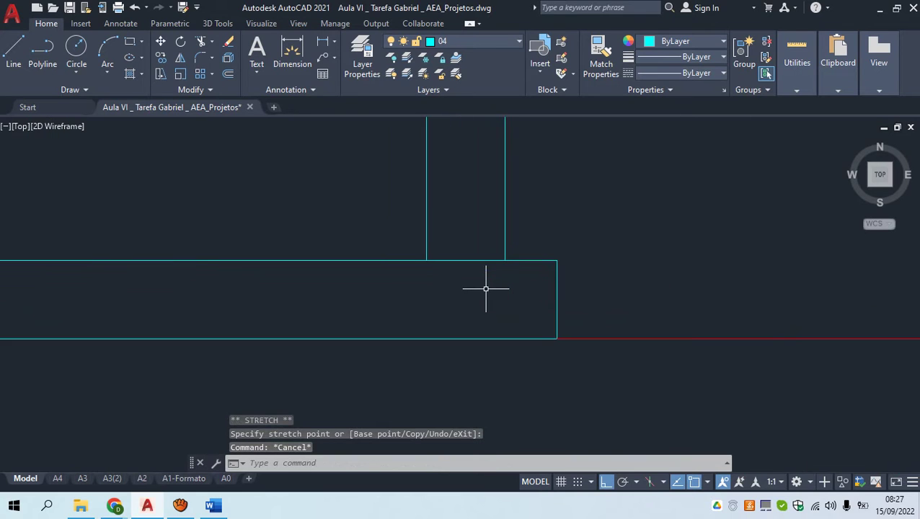
pyautogui.click(469, 289)
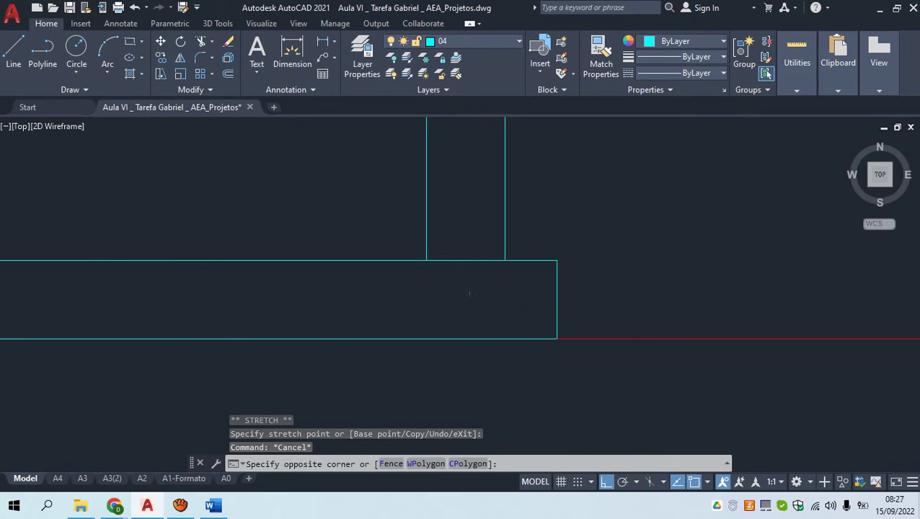
pyautogui.click(454, 214)
pyautogui.press('Escape')
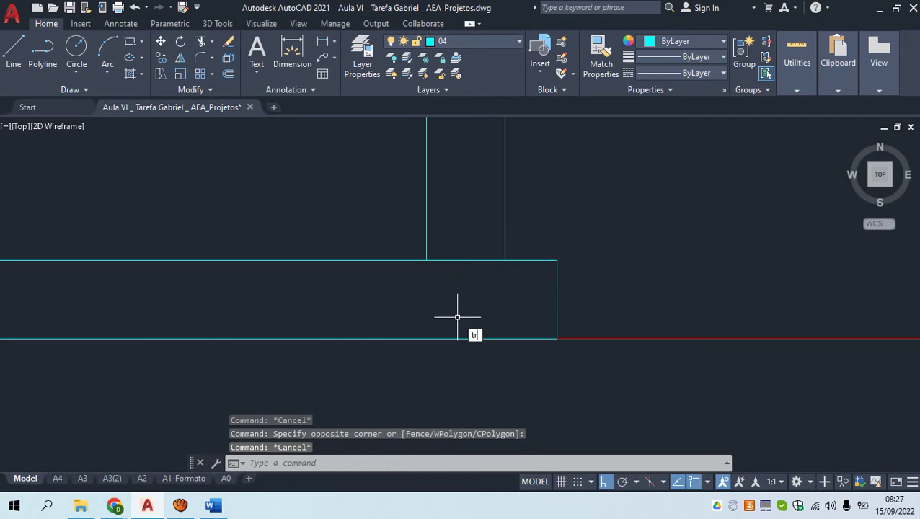
pyautogui.press('Return')
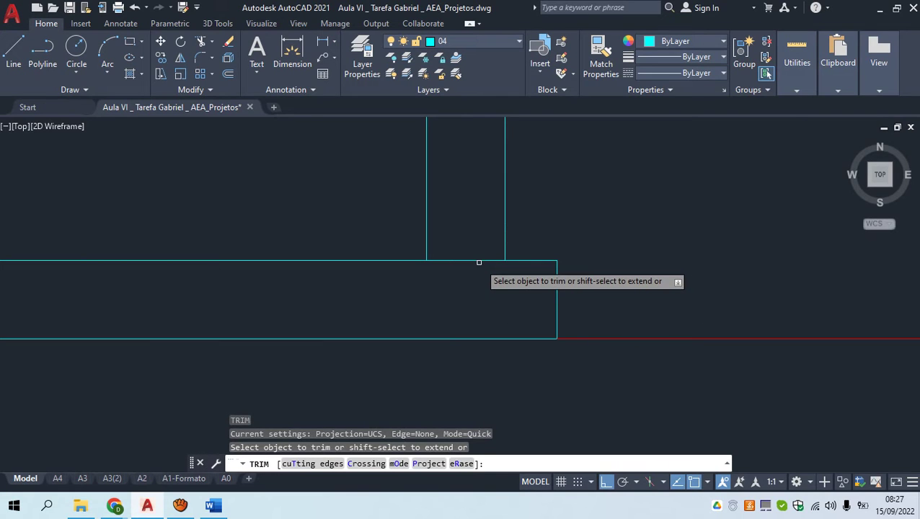
pyautogui.click(479, 262)
pyautogui.press('Escape')
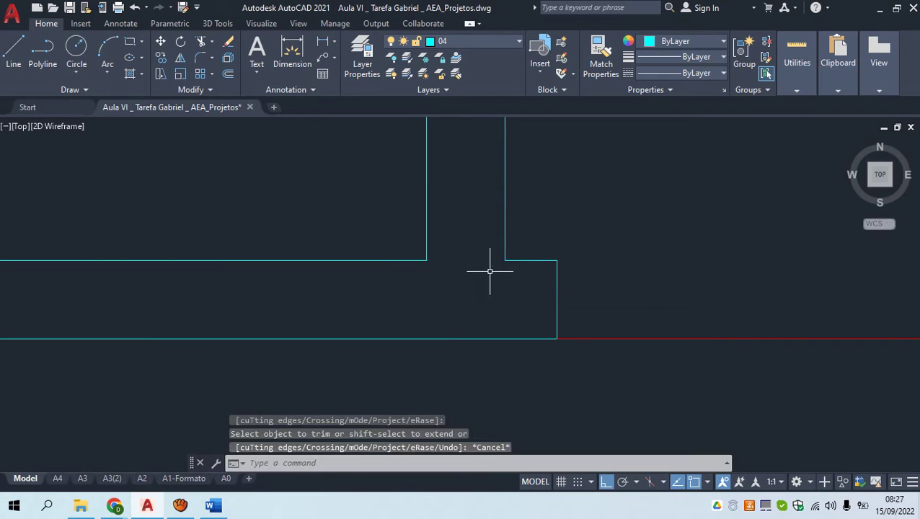
# Erase the short overlapping line on the upper edge of the wall end beside the red opening line
pyautogui.scroll(-2, 491, 270)
pyautogui.click(520, 267)
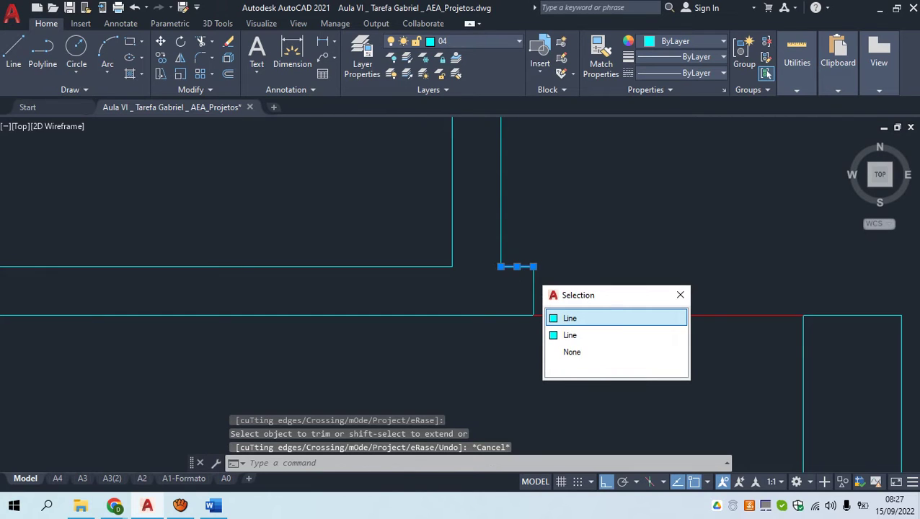
pyautogui.click(577, 318)
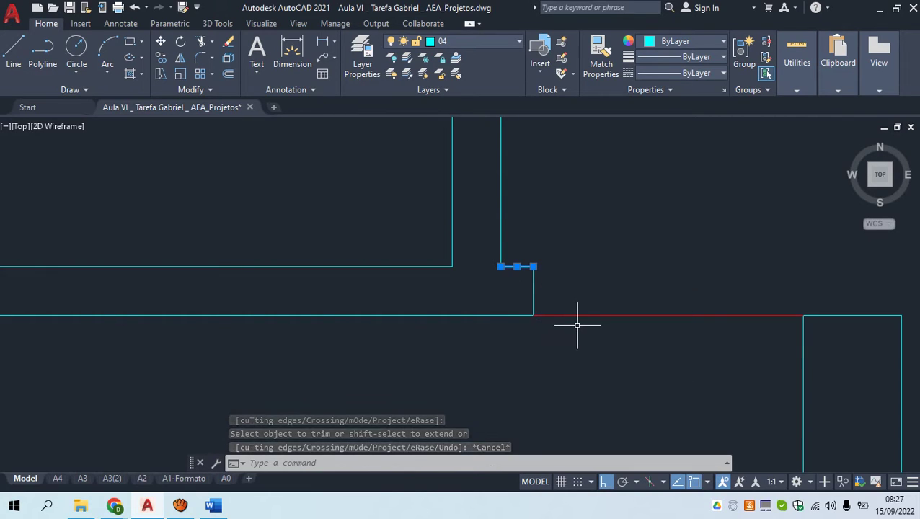
pyautogui.write('E')
pyautogui.press('Return')
pyautogui.scroll(1, 505, 242)
pyautogui.scroll(-3, 505, 242)
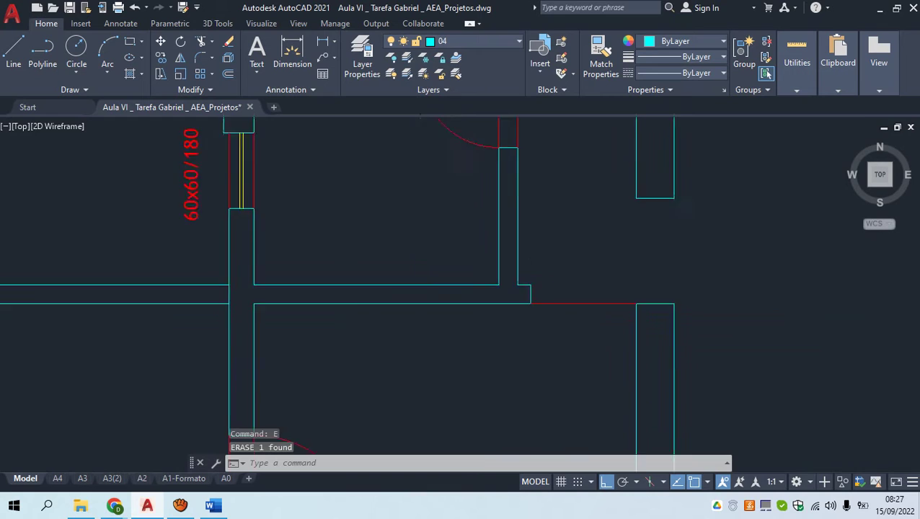
# Examine the upper wall lines of the small projecting room and how they meet at its outer corner
pyautogui.moveTo(163, 359); pyautogui.dragTo(346, 284, button='middle')
pyautogui.scroll(3, 343, 237)
pyautogui.click(386, 254)
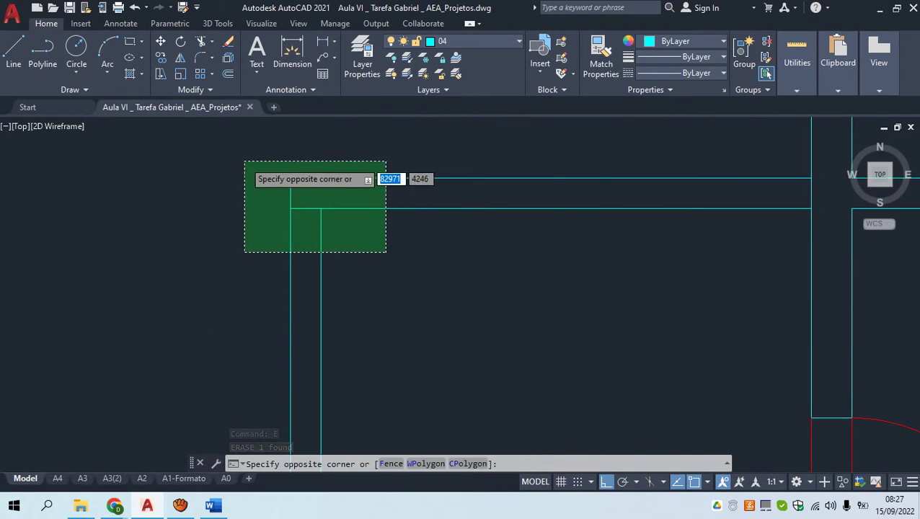
pyautogui.click(295, 210)
pyautogui.press('Escape')
pyautogui.click(443, 257)
pyautogui.click(363, 174)
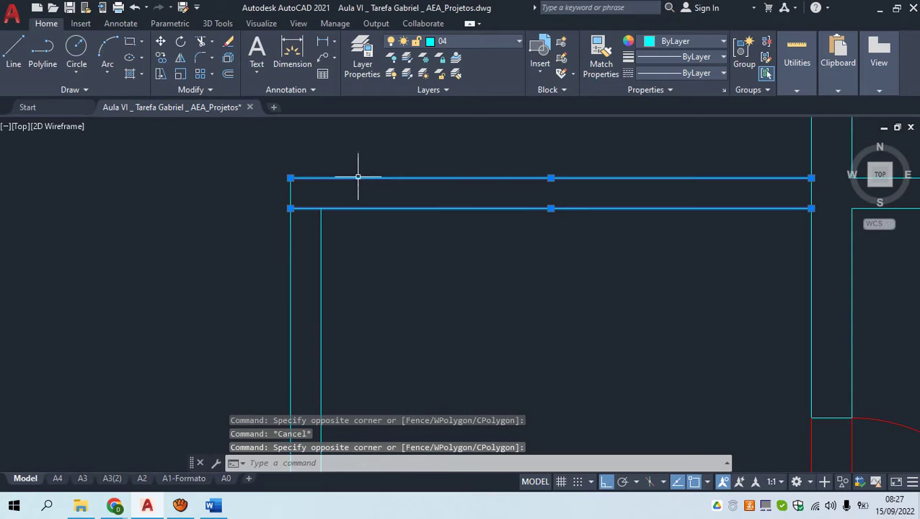
pyautogui.scroll(-3, 364, 181)
pyautogui.press('Escape')
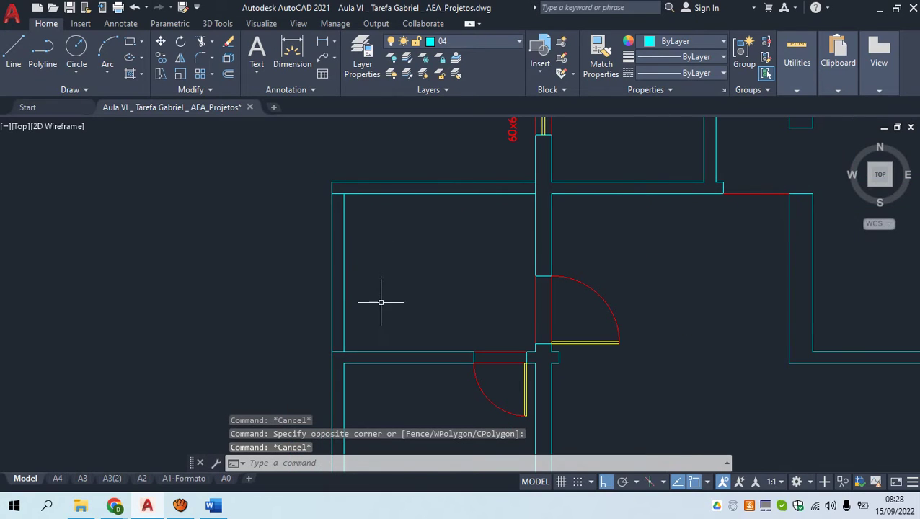
# Check the extents of the small room's outer side wall lines and recheck its upper wall lines
pyautogui.scroll(2, 382, 319)
pyautogui.click(392, 333)
pyautogui.click(260, 303)
pyautogui.scroll(-3, 251, 293)
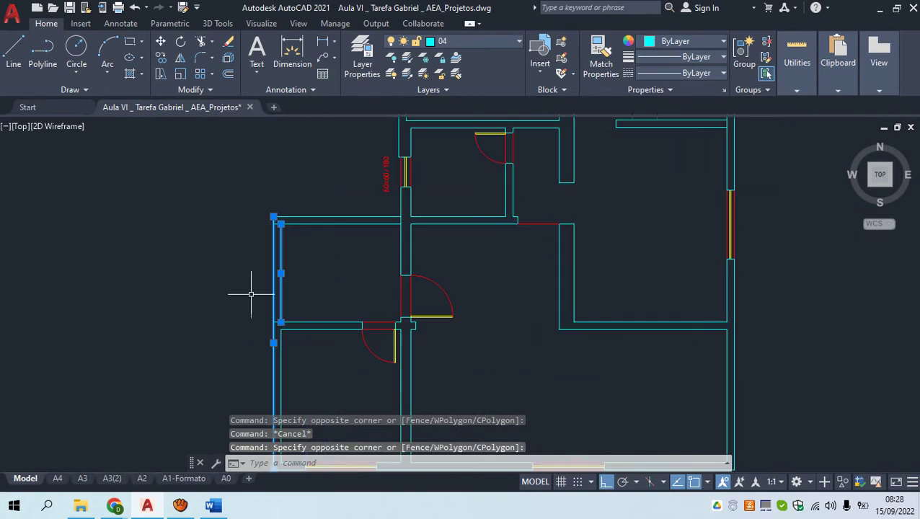
pyautogui.scroll(3, 251, 294)
pyautogui.press('Escape')
pyautogui.scroll(3, 297, 225)
pyautogui.click(446, 259)
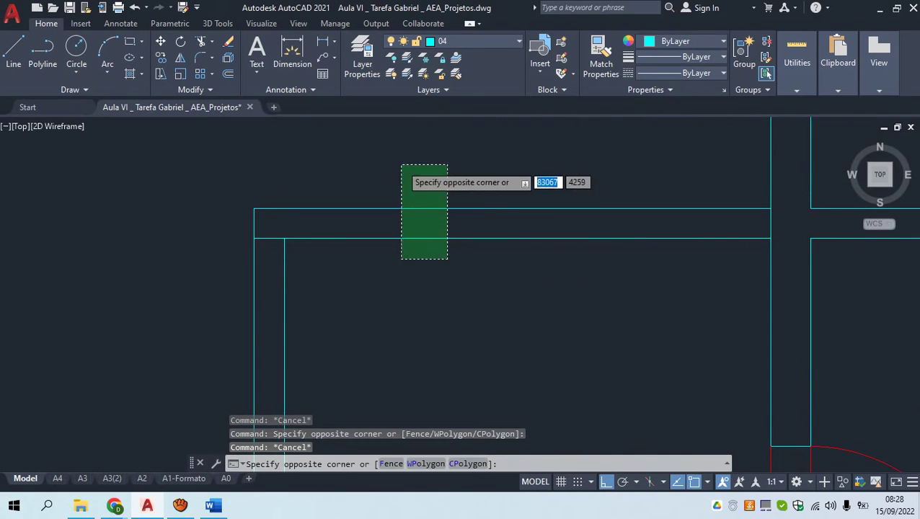
pyautogui.click(401, 168)
pyautogui.press('Escape')
pyautogui.scroll(-4, 375, 233)
pyautogui.scroll(3, 513, 245)
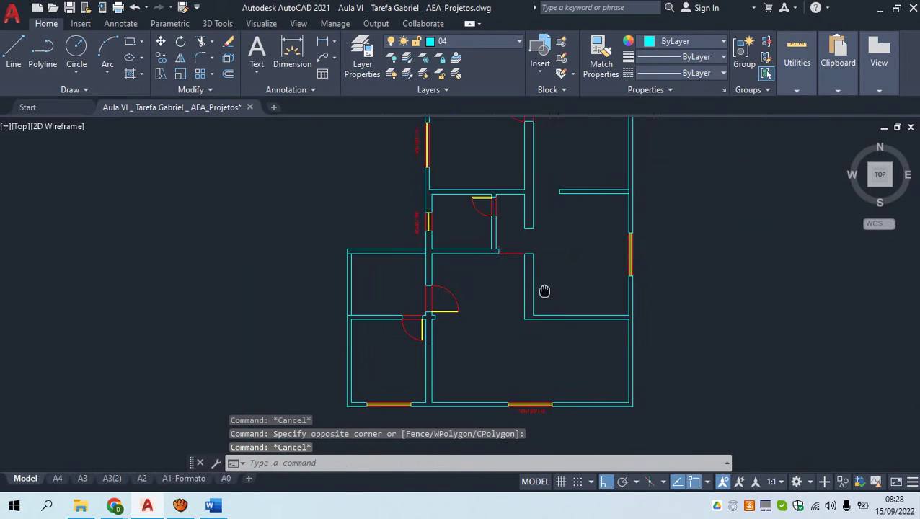
# Draw a line across the outer wall above the window, continuing the horizontal wall's lower line to the outer face
pyautogui.scroll(5, 390, 220)
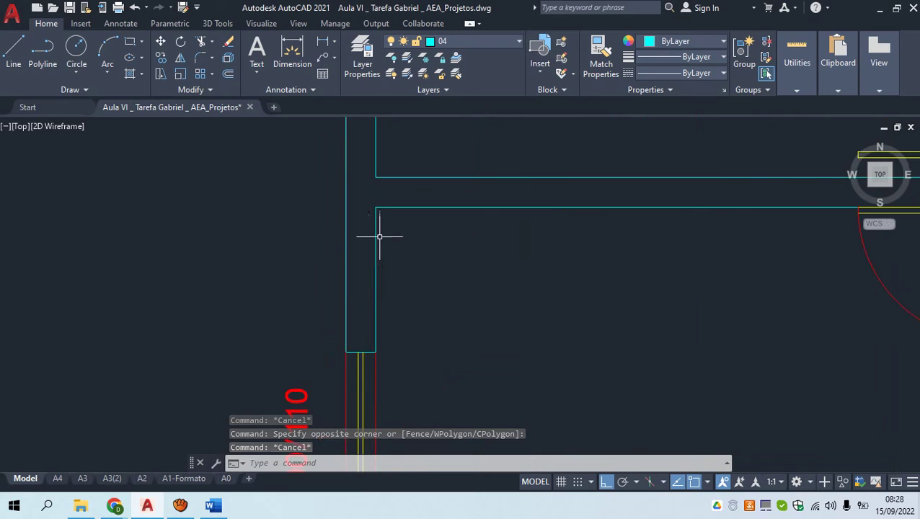
pyautogui.press('l')
pyautogui.press('Return')
pyautogui.click(376, 208)
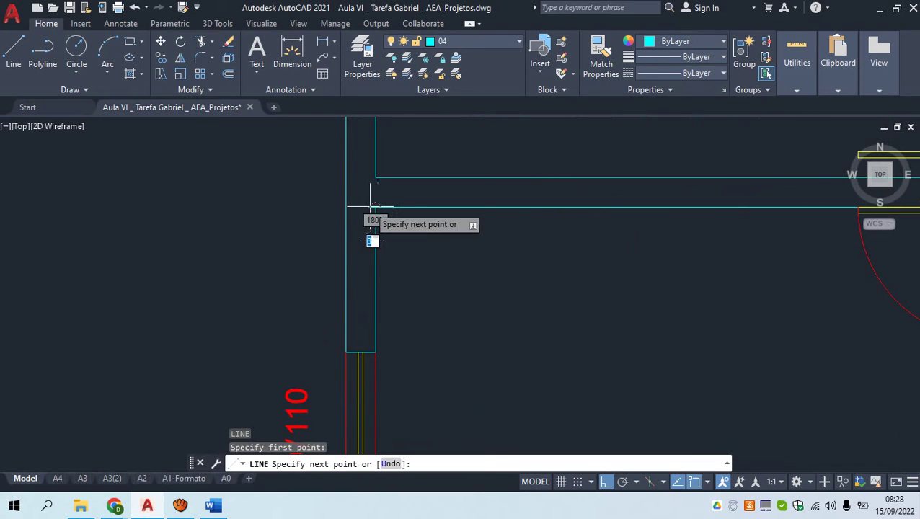
pyautogui.click(347, 208)
pyautogui.press('Escape')
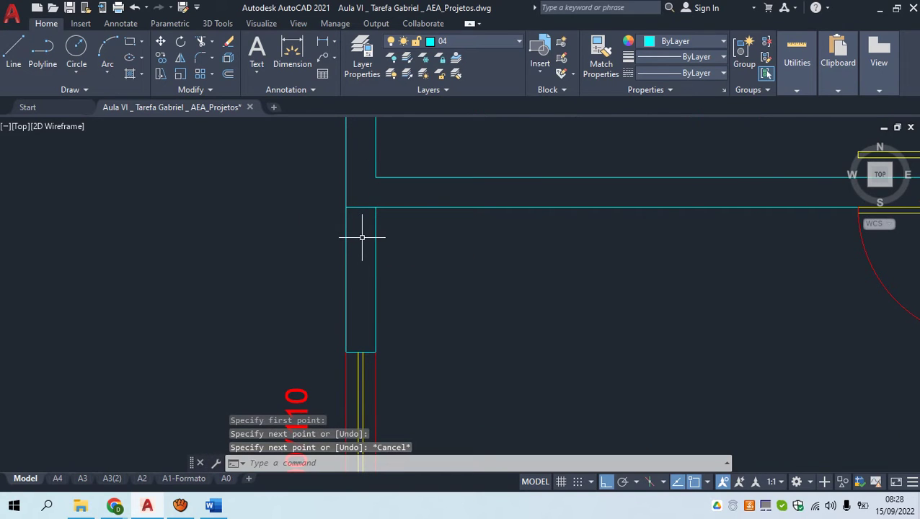
# Trim away the line drawn across the outer wall above the window
pyautogui.click(362, 236)
pyautogui.click(363, 188)
pyautogui.press('Escape')
pyautogui.write('tr')
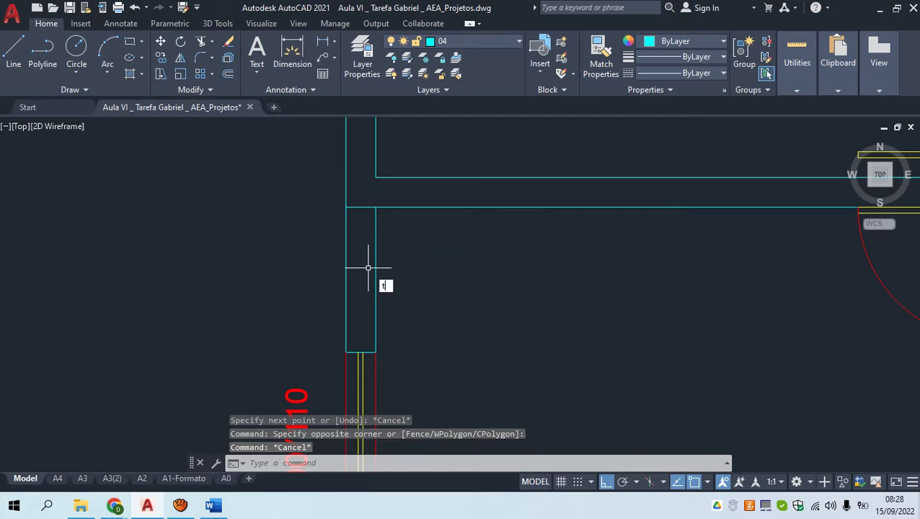
pyautogui.press('Return')
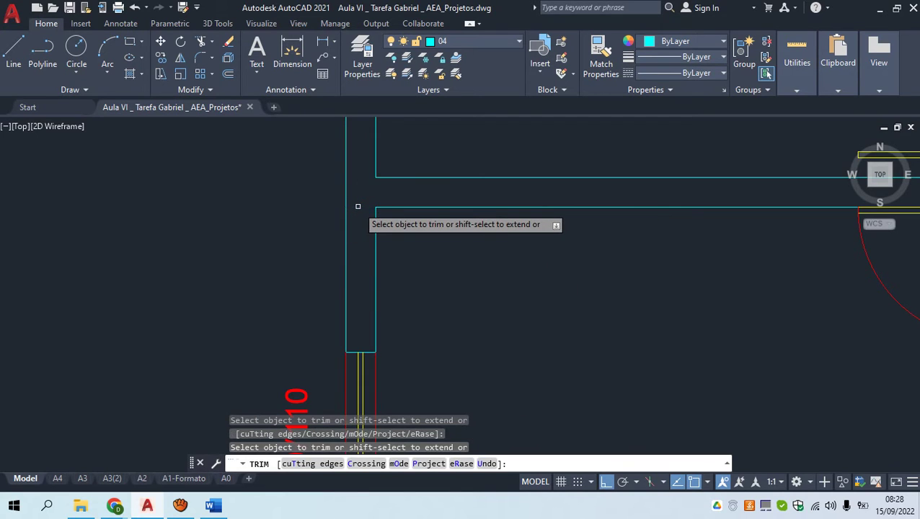
pyautogui.scroll(-3, 358, 207)
pyautogui.press('Escape')
# Examine the wall junction between the two adjoining doors, checking the short vertical line beside the upper door leaf
pyautogui.moveTo(542, 259); pyautogui.dragTo(426, 410, button='middle')
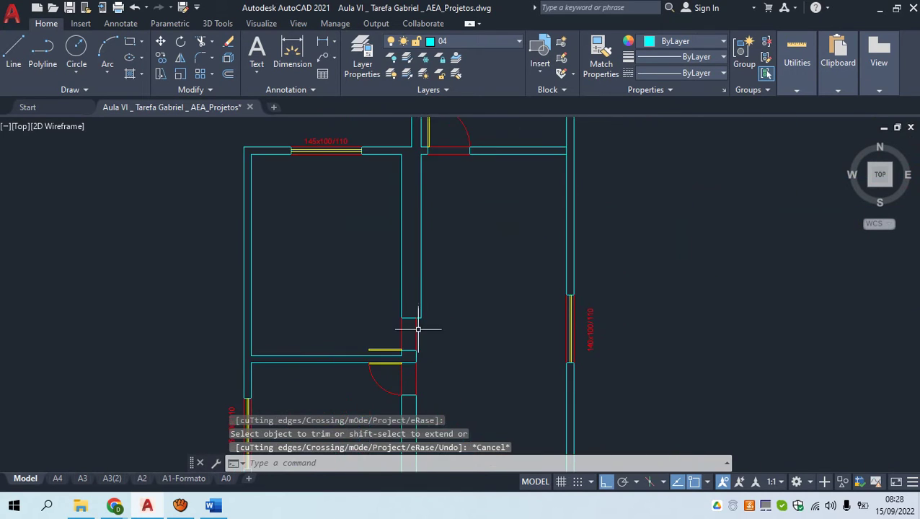
pyautogui.moveTo(345, 195); pyautogui.dragTo(346, 152, button='middle')
pyautogui.scroll(5, 390, 273)
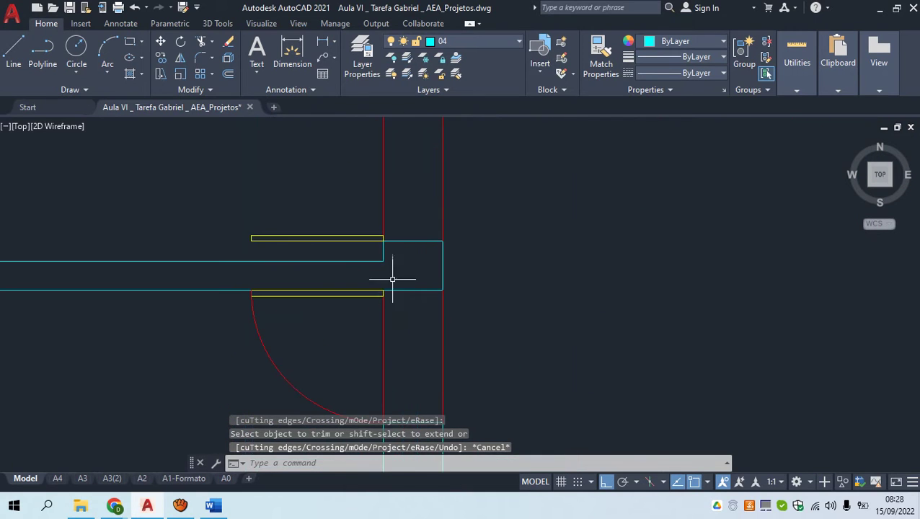
pyautogui.scroll(-4, 382, 267)
pyautogui.scroll(8, 378, 238)
pyautogui.press('Escape')
pyautogui.click(399, 219)
pyautogui.click(324, 203)
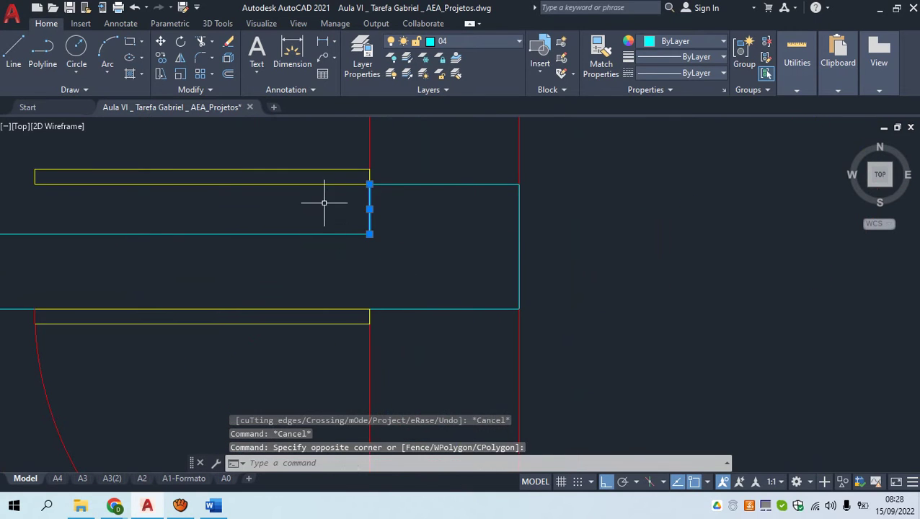
pyautogui.press('Escape')
pyautogui.scroll(-4, 366, 211)
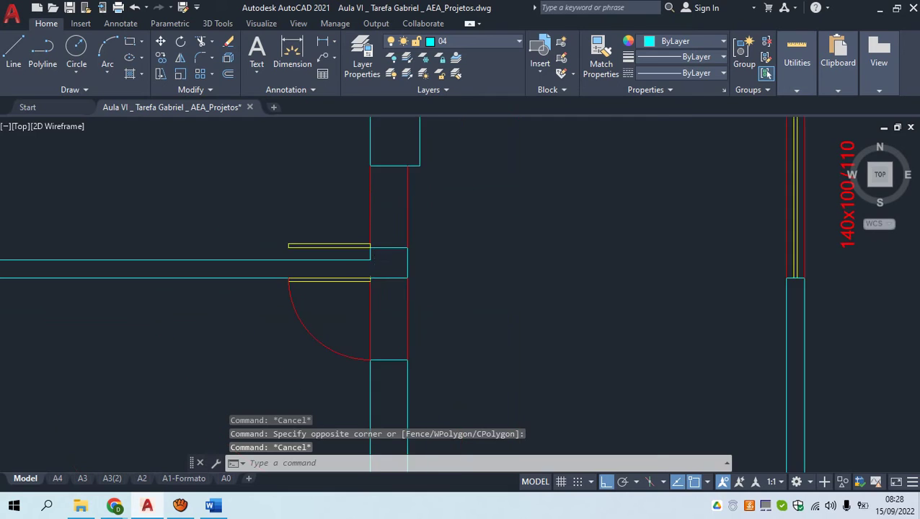
# Inspect the lower door's leaf, swing and opening lines where they meet the wall end
pyautogui.scroll(4, 358, 283)
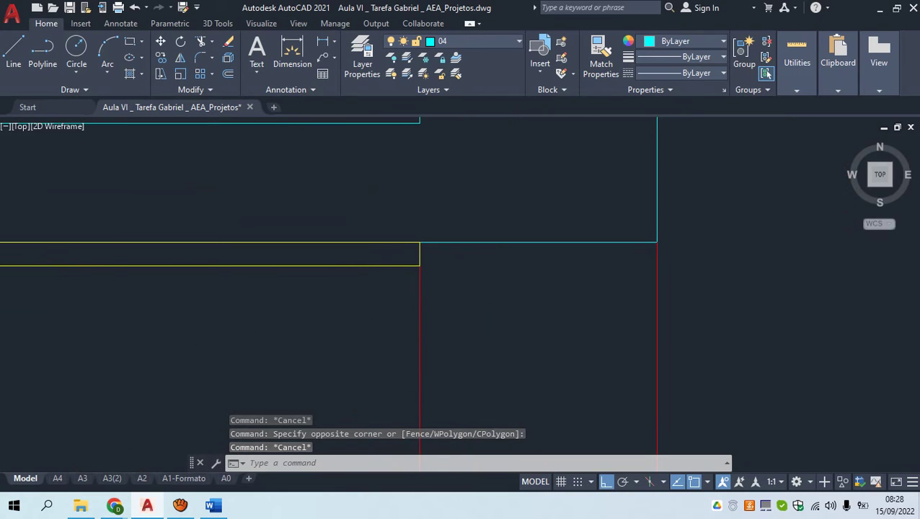
pyautogui.scroll(-2, 465, 299)
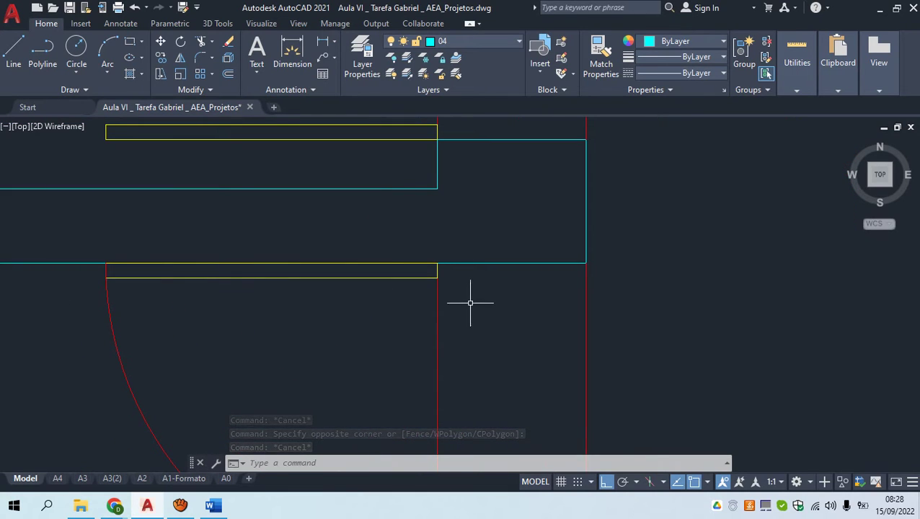
pyautogui.scroll(-3, 470, 303)
pyautogui.scroll(3, 504, 329)
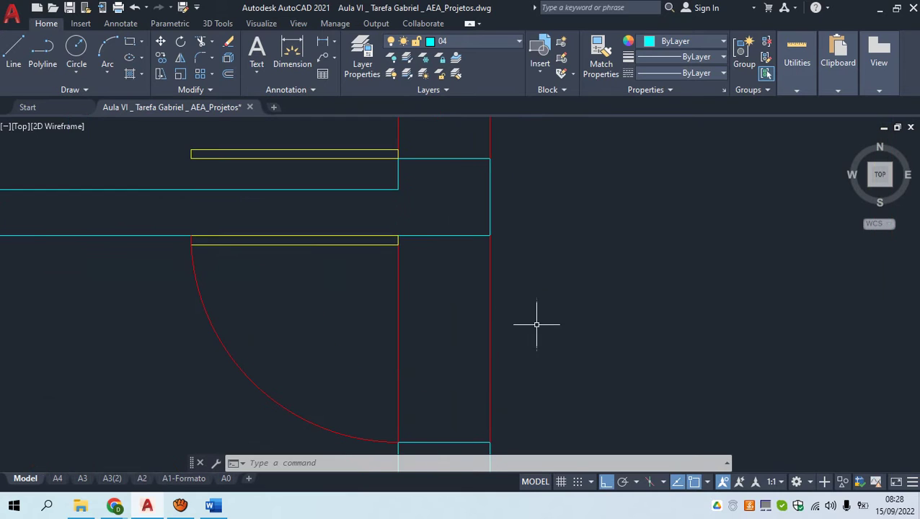
pyautogui.click(541, 323)
pyautogui.click(97, 242)
pyautogui.press('Escape')
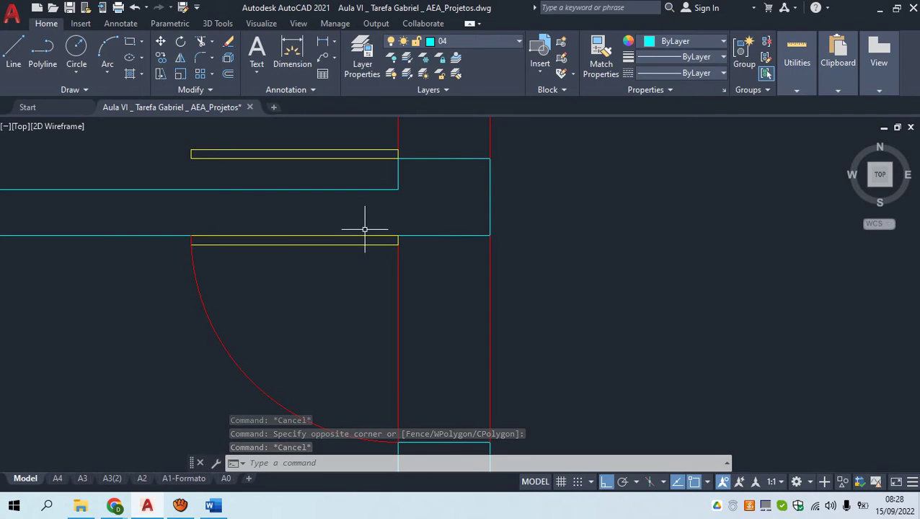
# Trim the outer wall's inner line between the two lines of the horizontal wall beside the upper room's door
pyautogui.scroll(-5, 365, 242)
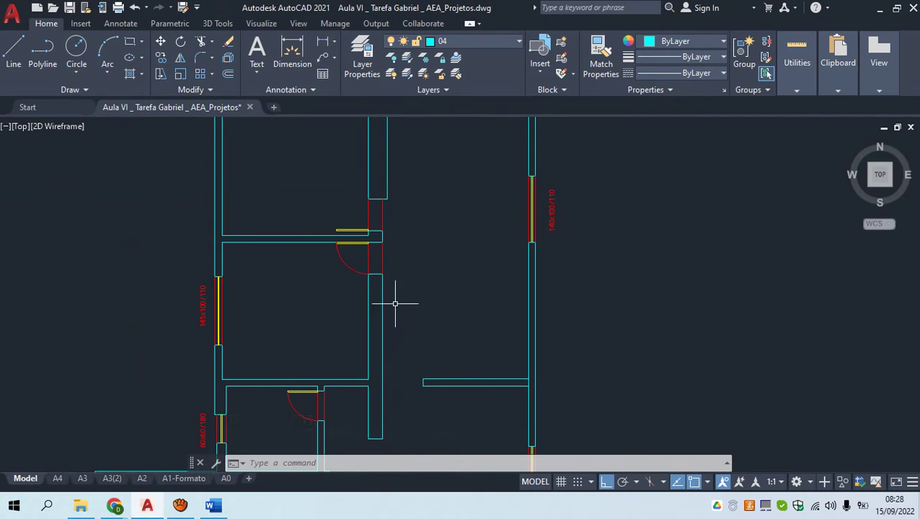
pyautogui.moveTo(432, 234); pyautogui.dragTo(418, 390, button='middle')
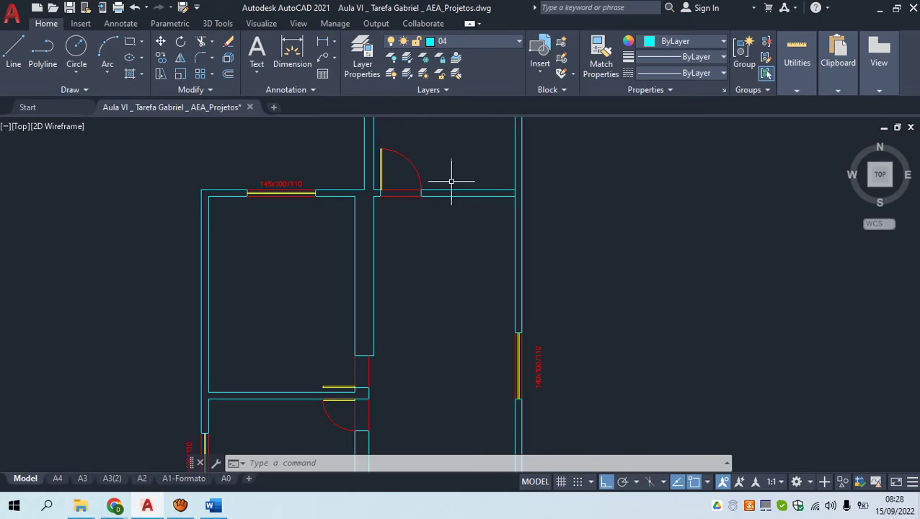
pyautogui.moveTo(409, 170); pyautogui.dragTo(409, 204, button='middle')
pyautogui.scroll(5, 519, 230)
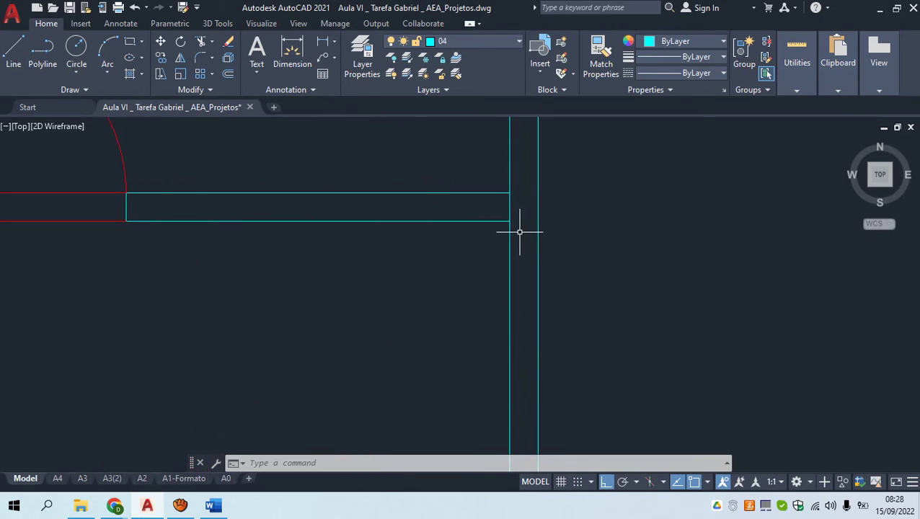
pyautogui.write('tr')
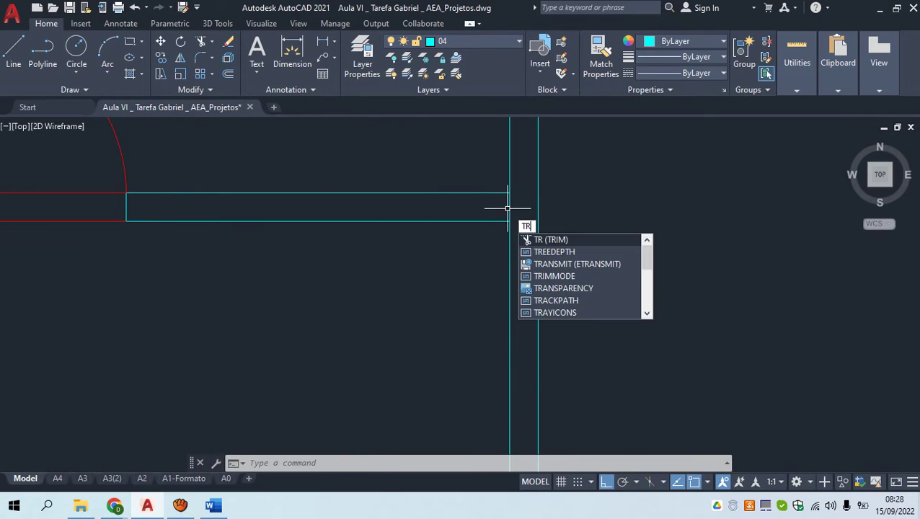
pyautogui.press('Return')
pyautogui.click(507, 209)
# Trim the outer wall's inner line where the free-ended horizontal partition meets it
pyautogui.scroll(-5, 508, 216)
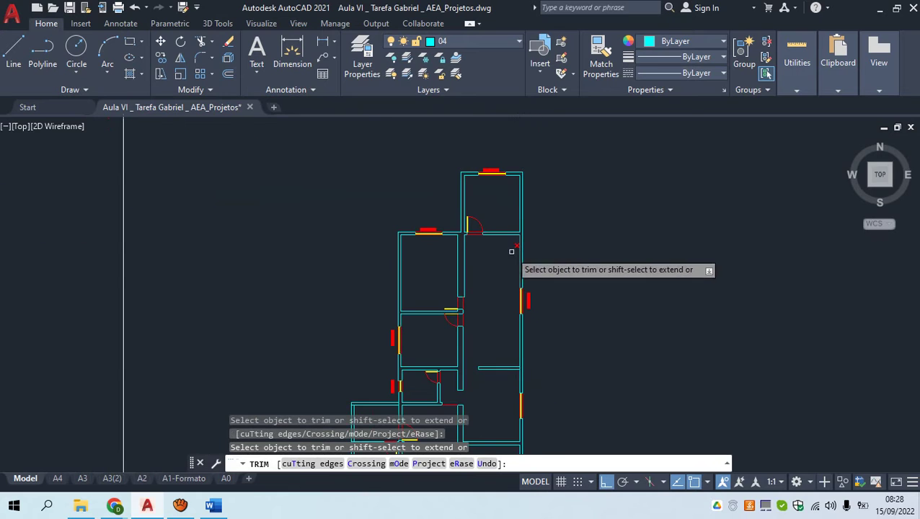
pyautogui.scroll(5, 525, 389)
pyautogui.moveTo(433, 215); pyautogui.dragTo(447, 368, button='middle')
pyautogui.click(500, 225)
pyautogui.scroll(-4, 499, 225)
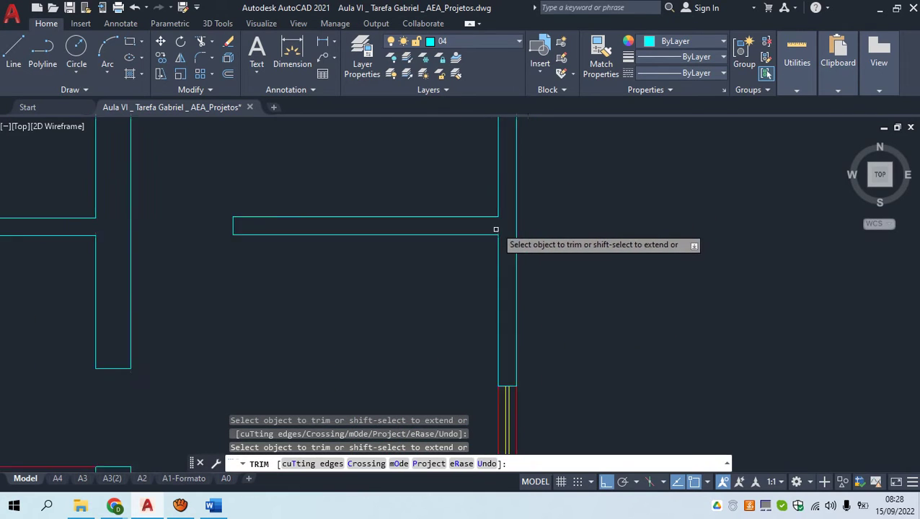
pyautogui.press('Escape')
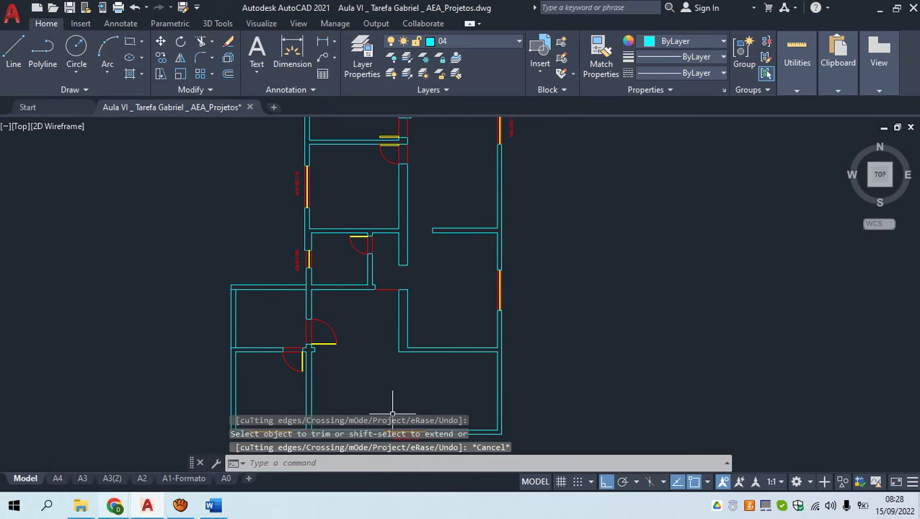
# Switch to the Google Meet call in Chrome
pyautogui.click(115, 506)
pyautogui.click(72, 451)
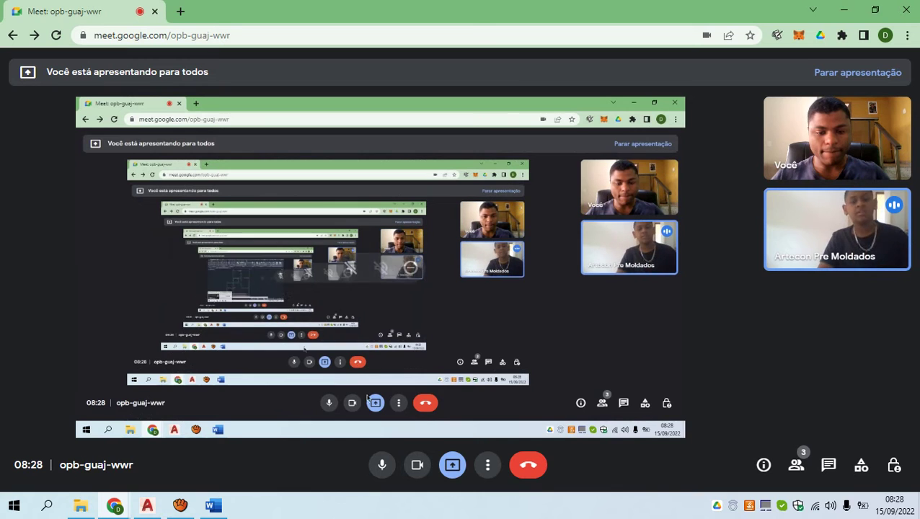
# Stop presenting the screen in the Meet call
pyautogui.click(452, 464)
pyautogui.click(505, 422)
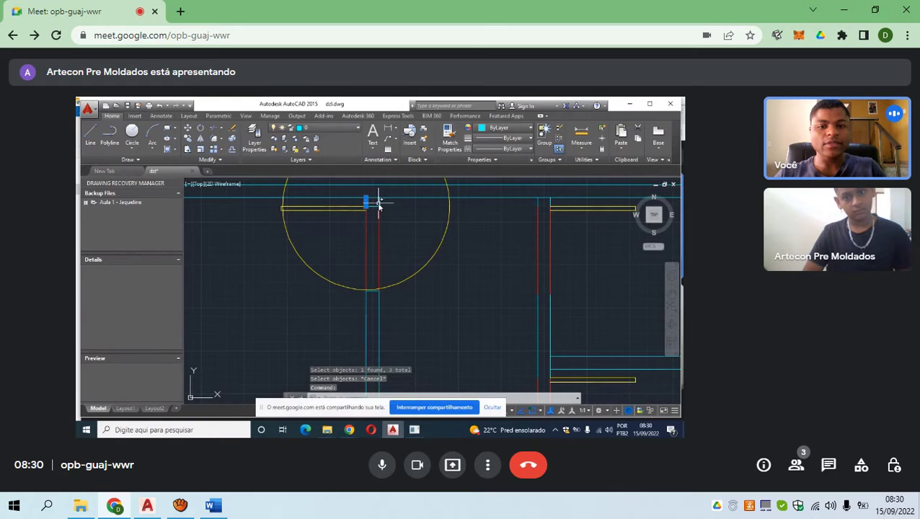
pyautogui.click(380, 202)
pyautogui.moveTo(380, 200)
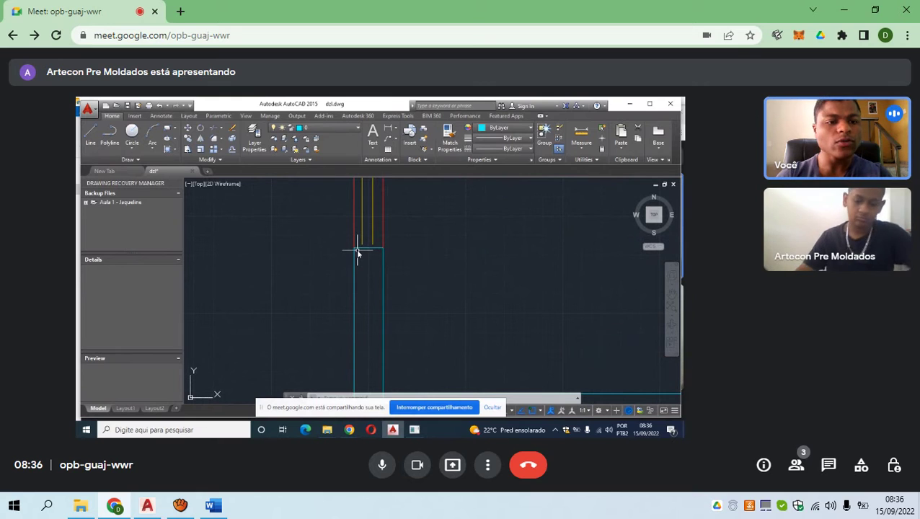
pyautogui.press('Return')
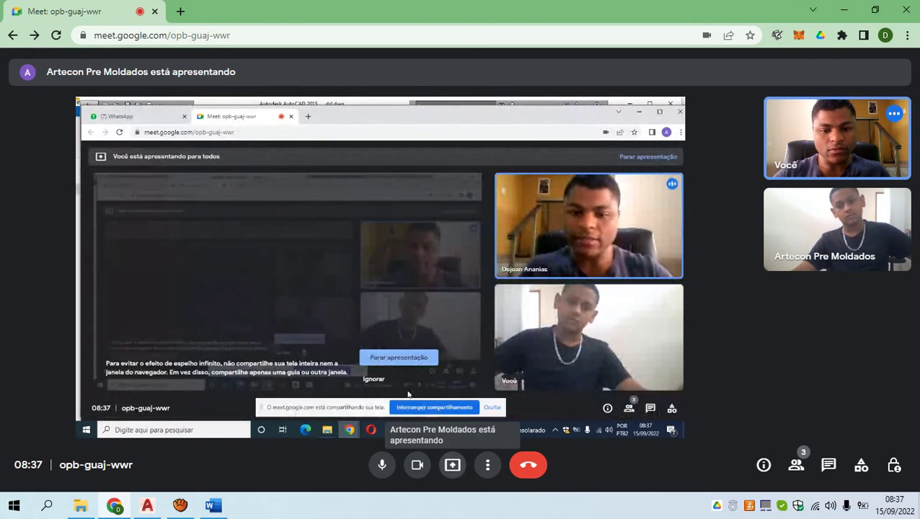
# Present the entire screen to the participants of the Meet call
pyautogui.click(452, 464)
pyautogui.press('Escape')
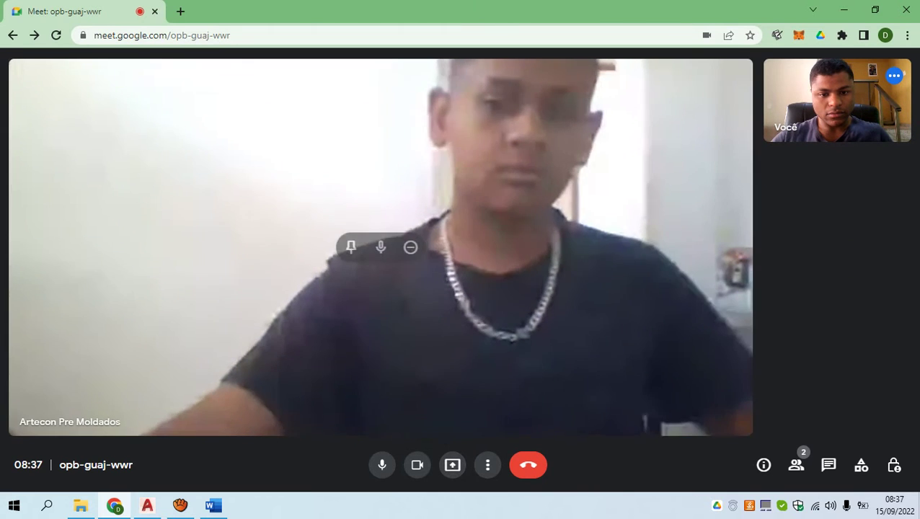
pyautogui.click(453, 465)
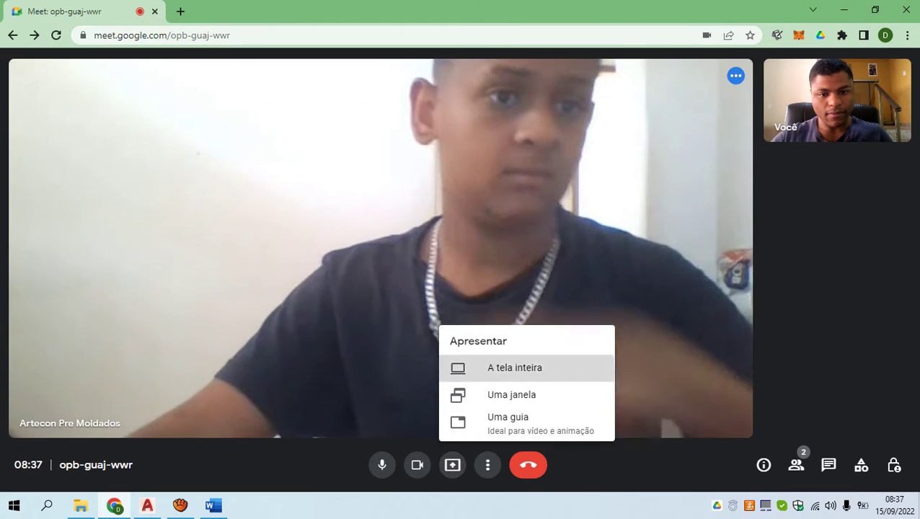
pyautogui.click(499, 367)
pyautogui.click(387, 191)
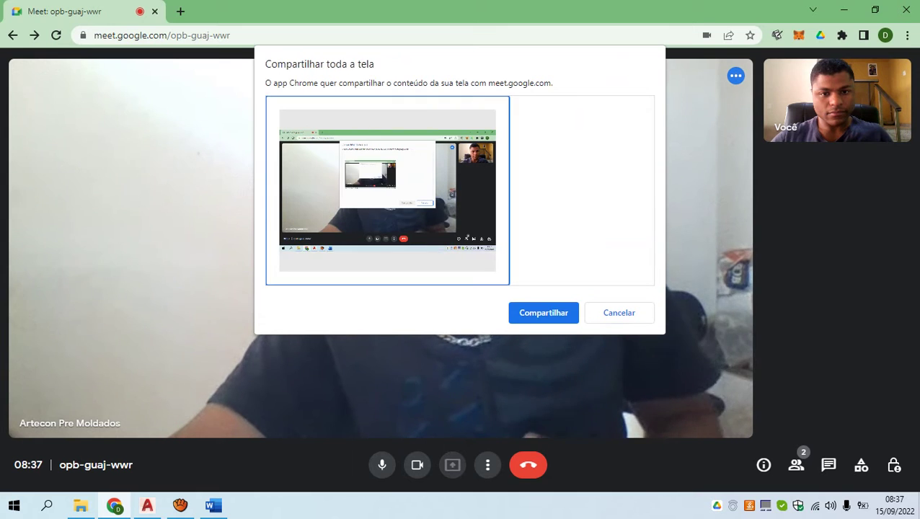
pyautogui.click(544, 313)
pyautogui.click(630, 472)
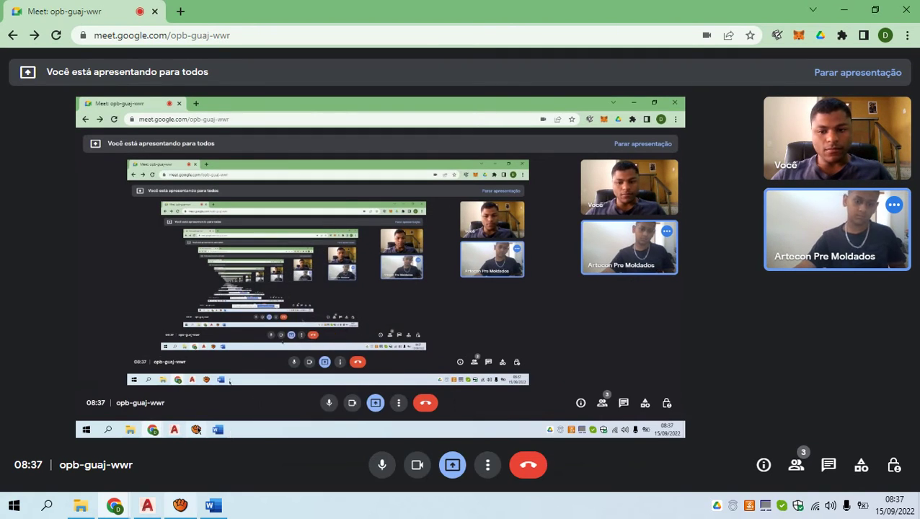
# Switch to AutoCAD and restore its window to a smaller size beside the call's participant video, with the whole house plan in view
pyautogui.click(148, 506)
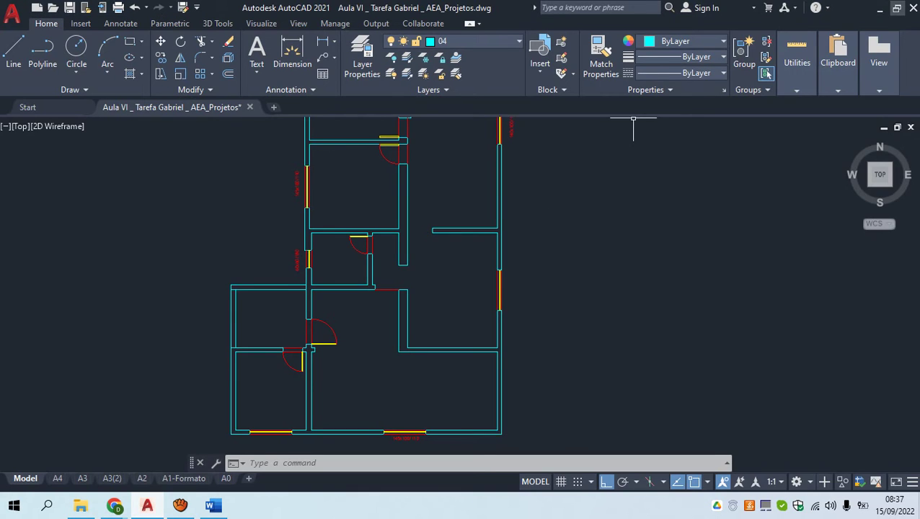
pyautogui.click(897, 8)
pyautogui.scroll(-2, 368, 288)
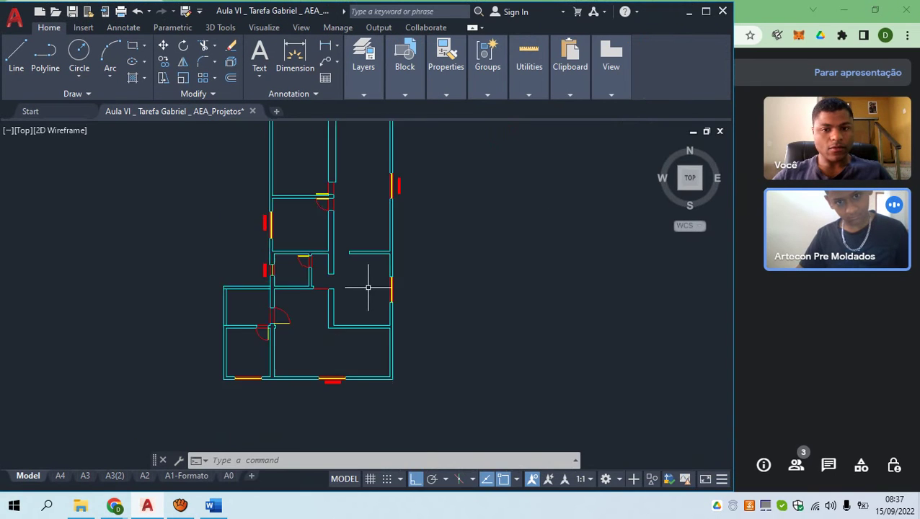
pyautogui.scroll(-3, 368, 288)
pyautogui.scroll(5, 333, 370)
pyautogui.scroll(-4, 323, 312)
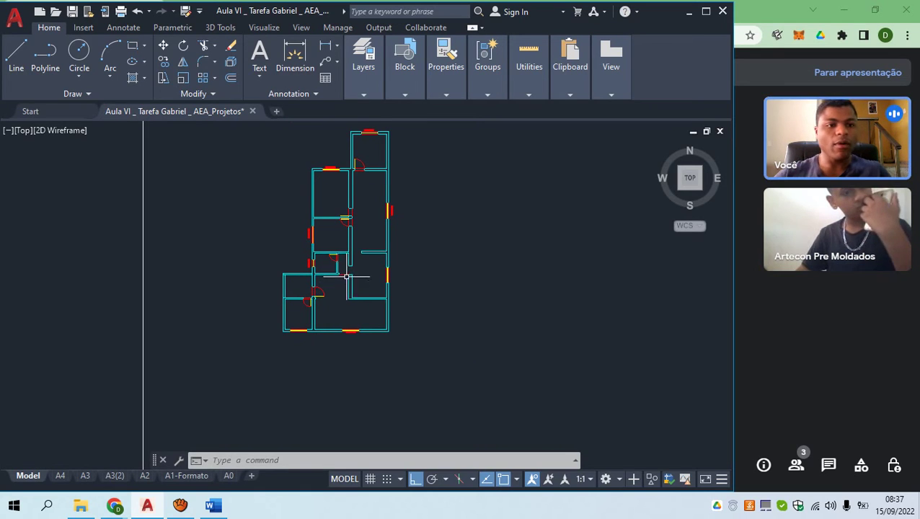
pyautogui.click(428, 370)
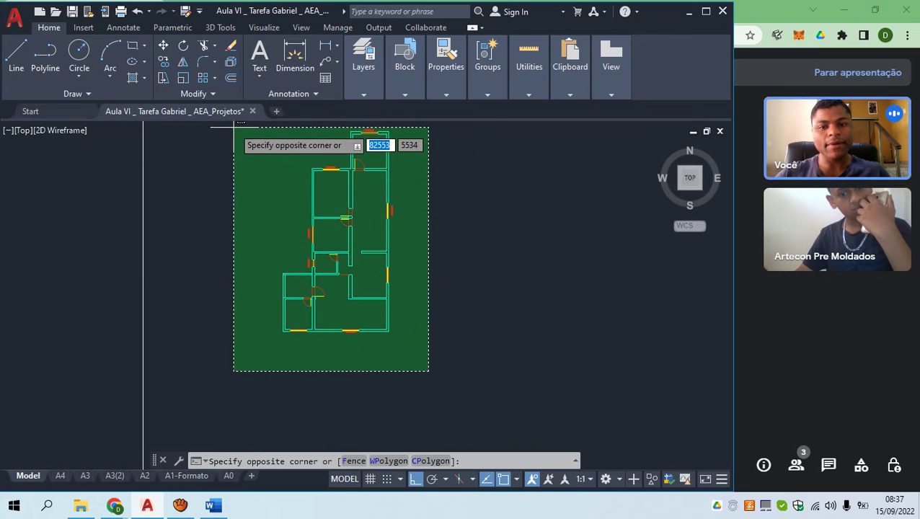
pyautogui.click(247, 148)
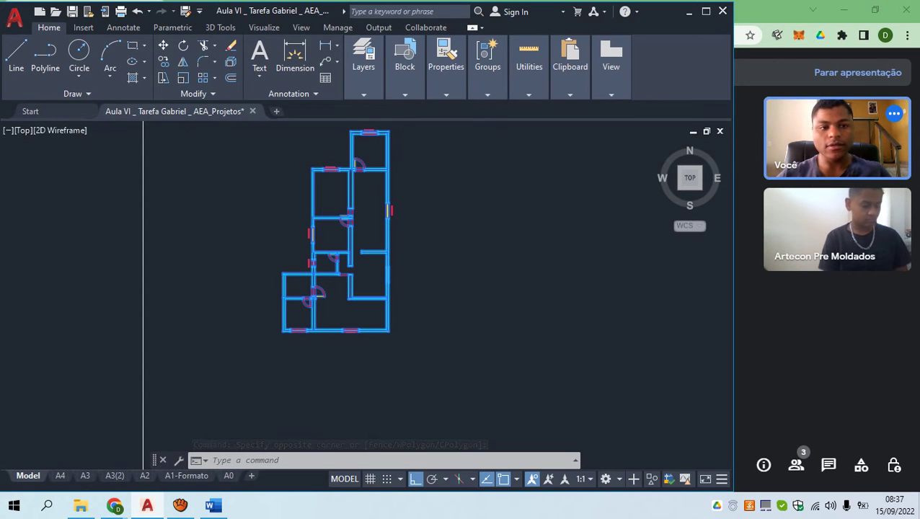
pyautogui.press('Escape')
# Examine the drawing's framed sheets and the tables of texts, dimensions and symbols for each plot scale
pyautogui.scroll(-3, 252, 292)
pyautogui.moveTo(168, 286); pyautogui.dragTo(671, 201, button='middle')
pyautogui.scroll(-1, 469, 227)
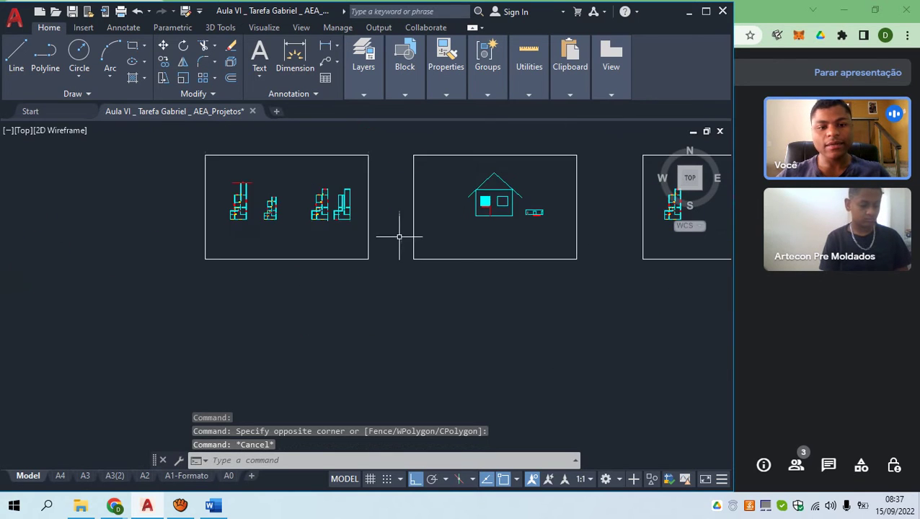
pyautogui.scroll(-2, 399, 236)
pyautogui.scroll(3, 318, 240)
pyautogui.scroll(-1, 329, 237)
pyautogui.scroll(-2, 334, 238)
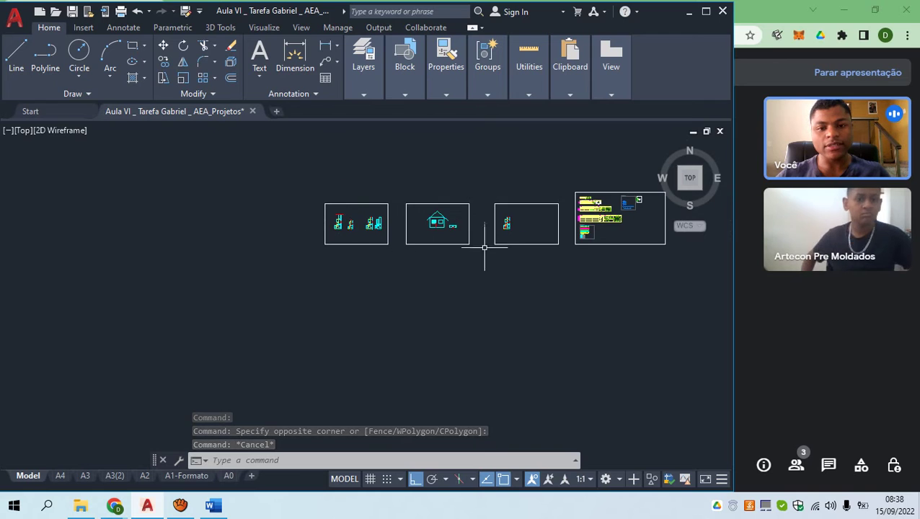
pyautogui.scroll(5, 567, 217)
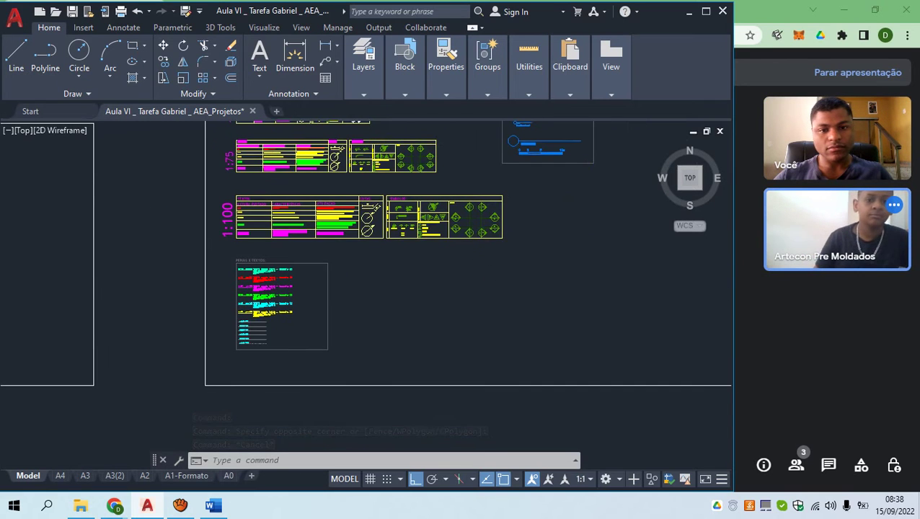
pyautogui.scroll(4, 480, 231)
pyautogui.moveTo(181, 263)
pyautogui.mouseDown(button='middle')
pyautogui.moveTo(473, 303)
pyautogui.moveTo(489, 285)
pyautogui.mouseUp(button='middle')
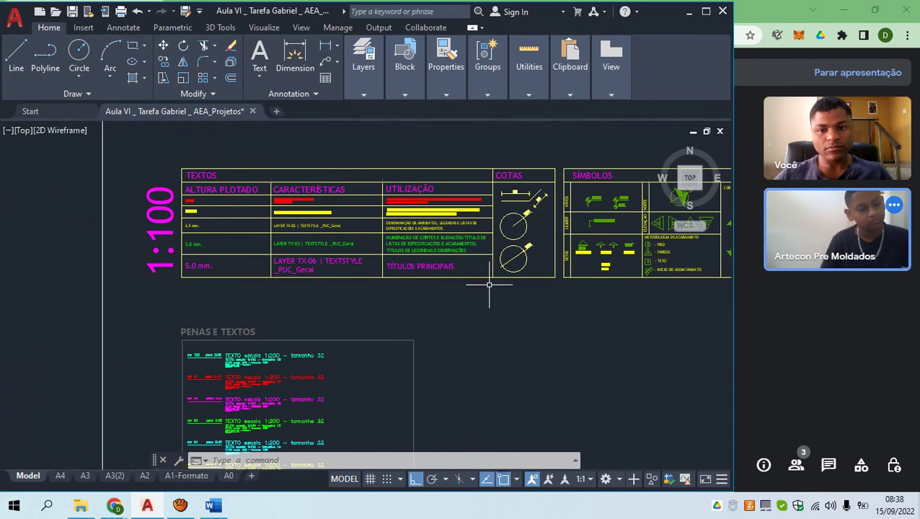
pyautogui.scroll(-3, 326, 253)
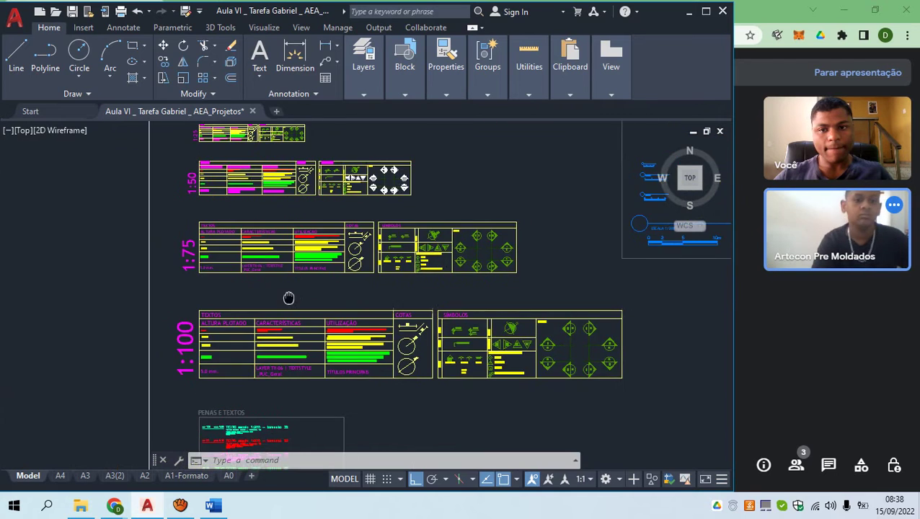
pyautogui.scroll(4, 310, 227)
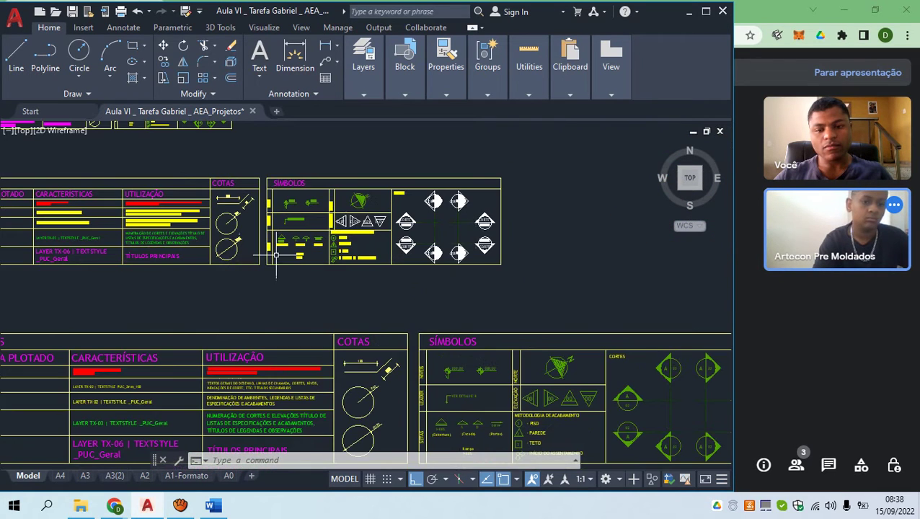
pyautogui.scroll(2, 350, 220)
pyautogui.scroll(2, 306, 198)
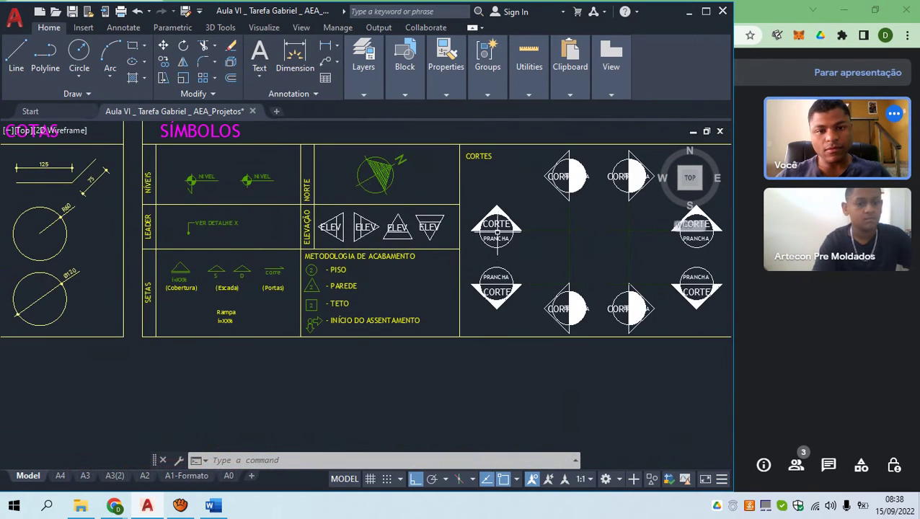
# Copy the upward-pointing section marker A/02 with its attached line from the CORTES cell of the 1:75 symbols table
pyautogui.scroll(-4, 420, 311)
pyautogui.moveTo(511, 328); pyautogui.dragTo(239, 168, button='middle')
pyautogui.scroll(4, 508, 247)
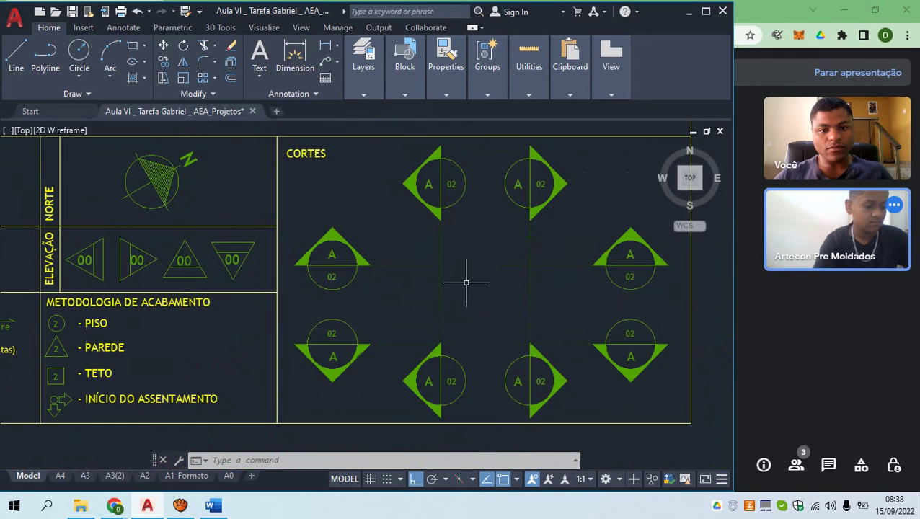
pyautogui.click(398, 297)
pyautogui.click(301, 204)
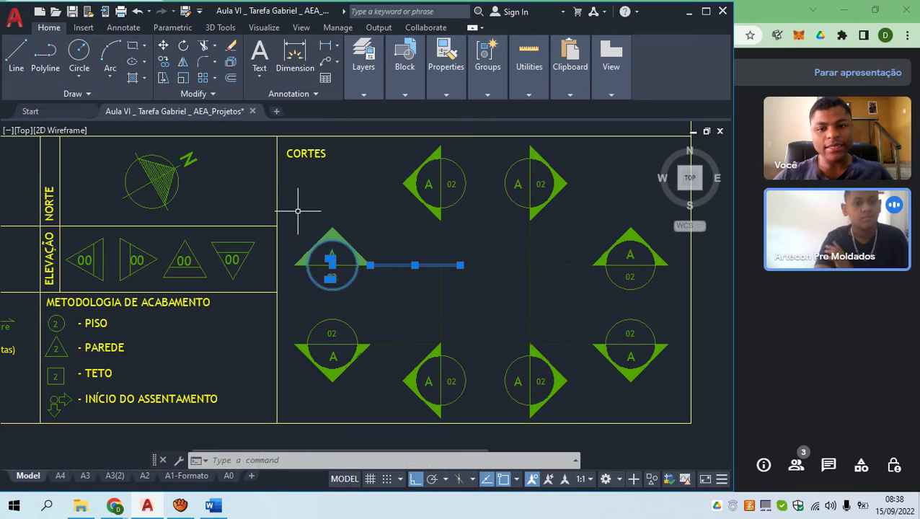
pyautogui.hotkey('ctrl', 'c')
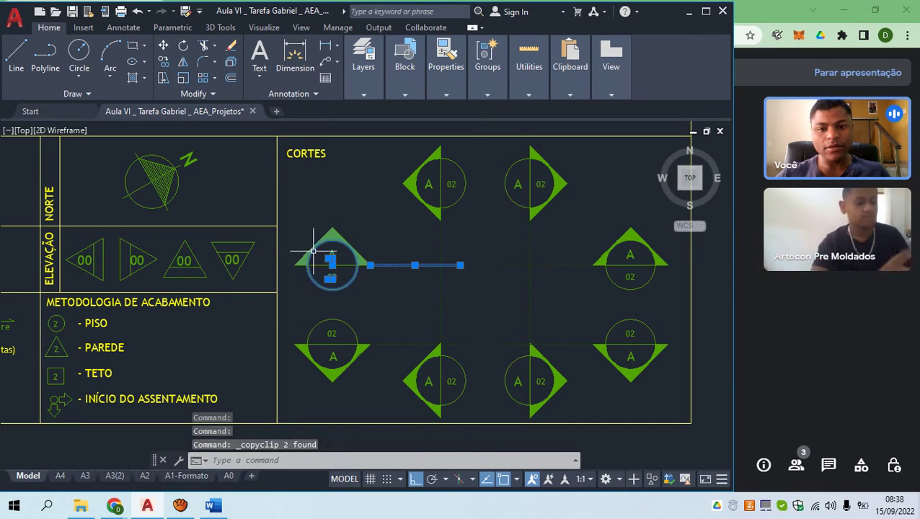
# Paste the copied section marker outside the house plan, to the left of the lower-left room
pyautogui.scroll(-3, 325, 260)
pyautogui.scroll(-3, 264, 308)
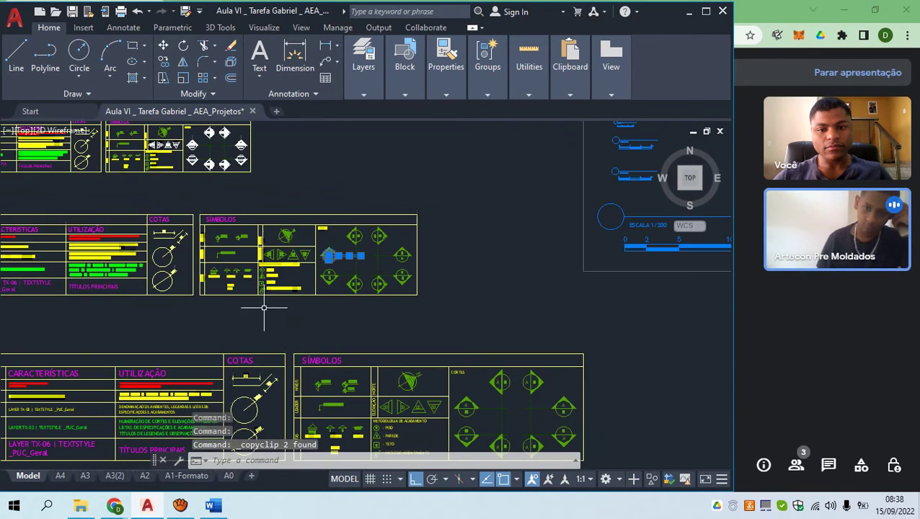
pyautogui.moveTo(187, 314); pyautogui.dragTo(730, 277, button='middle')
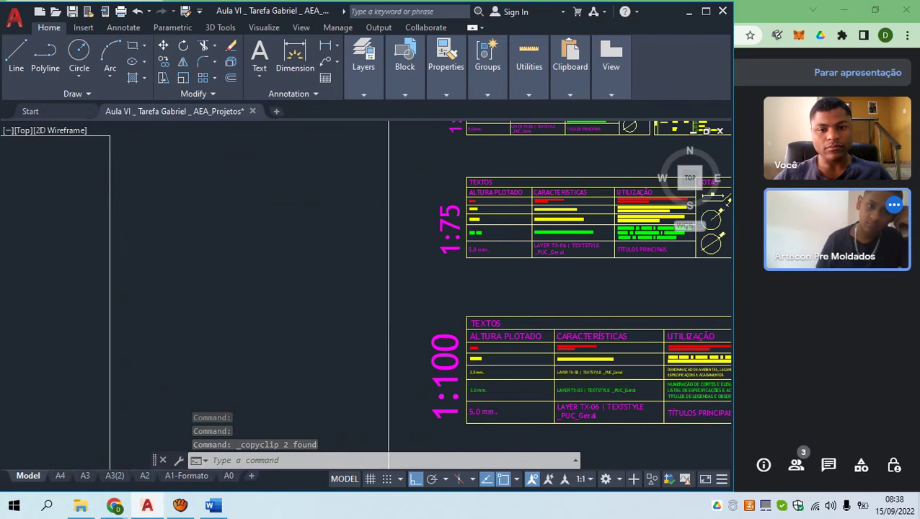
pyautogui.scroll(-2, 729, 277)
pyautogui.scroll(-2, 147, 312)
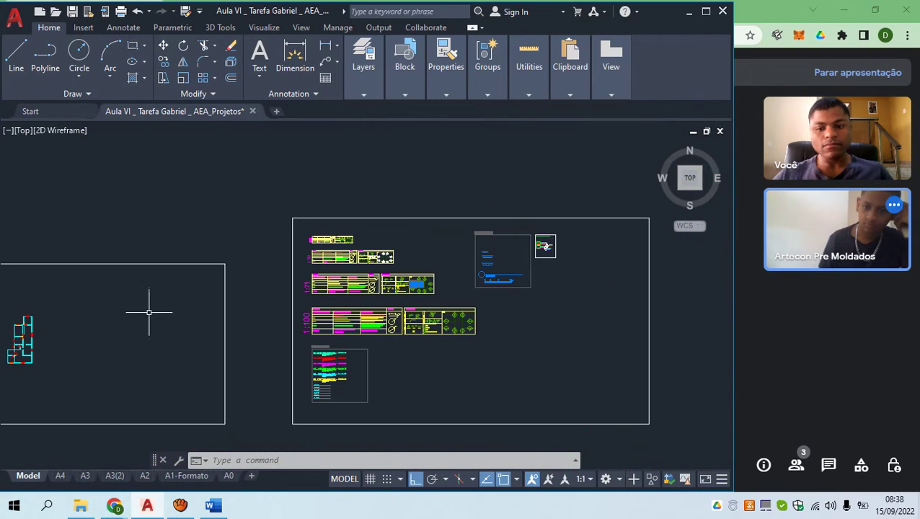
pyautogui.moveTo(148, 313); pyautogui.dragTo(351, 277, button='middle')
pyautogui.moveTo(236, 327); pyautogui.dragTo(308, 322, button='middle')
pyautogui.scroll(3, 225, 315)
pyautogui.scroll(4, 221, 310)
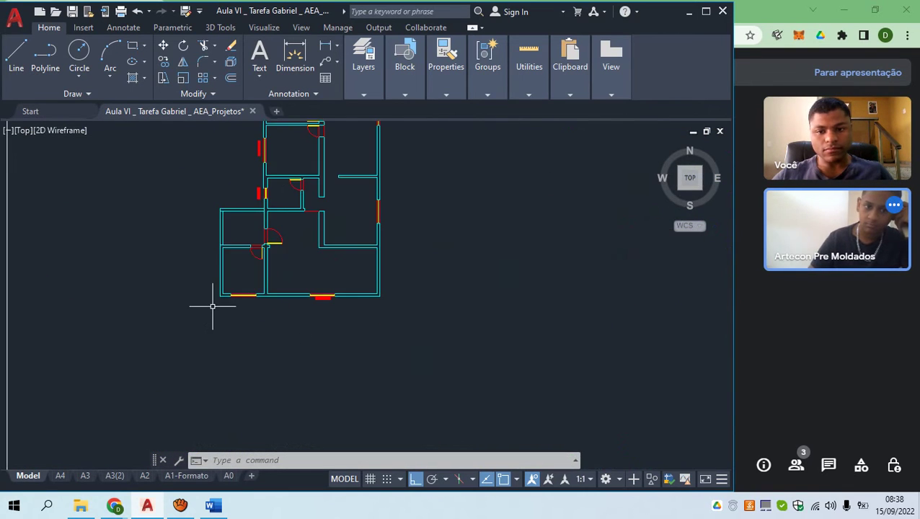
pyautogui.hotkey('ctrl', 'v')
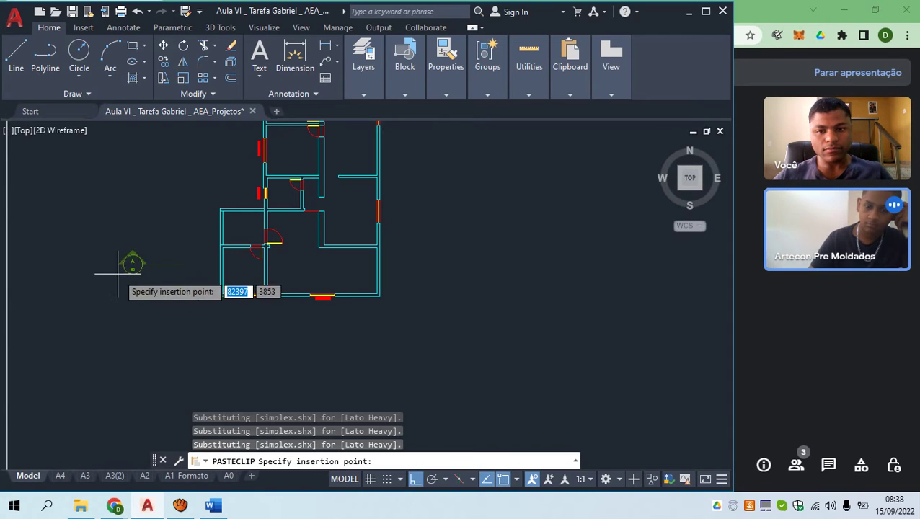
pyautogui.moveTo(129, 263); pyautogui.dragTo(236, 264, button='middle')
pyautogui.scroll(5, 271, 274)
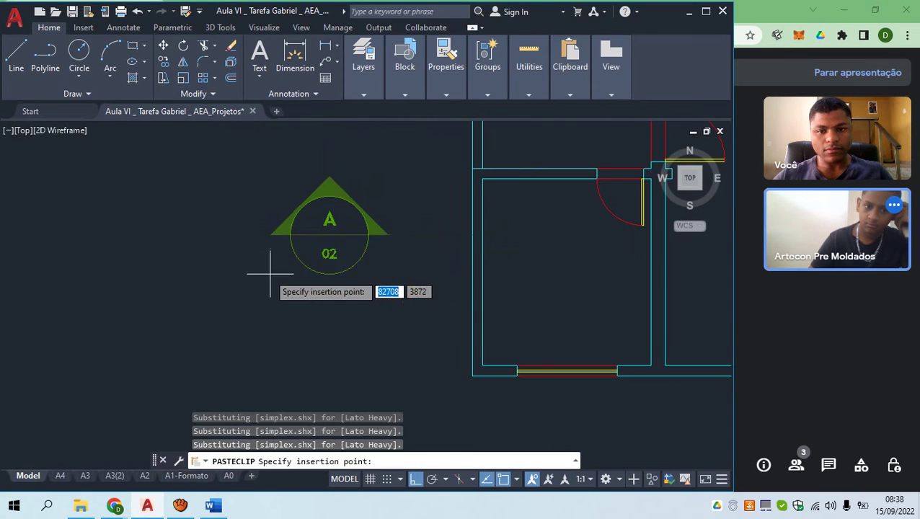
pyautogui.click(148, 308)
# Inspect the parts of the pasted section marker, including its triangle, circle and texts
pyautogui.click(311, 299)
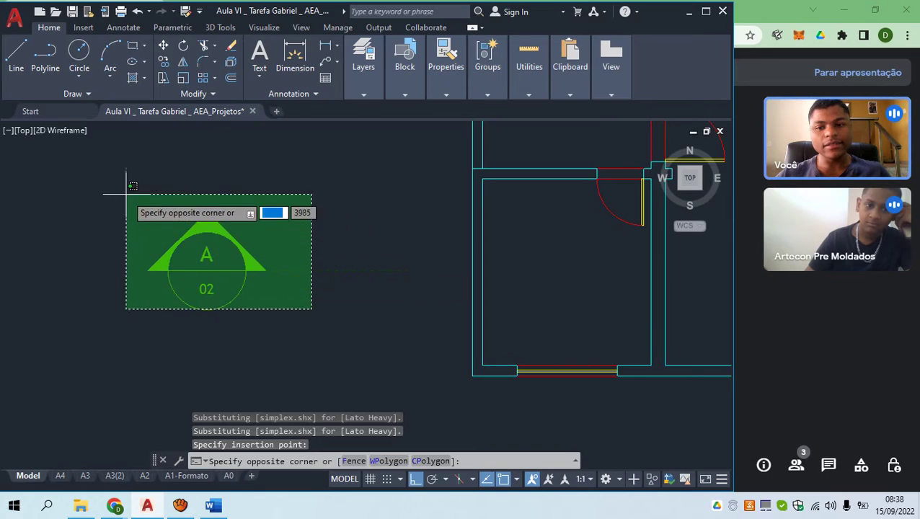
pyautogui.click(173, 215)
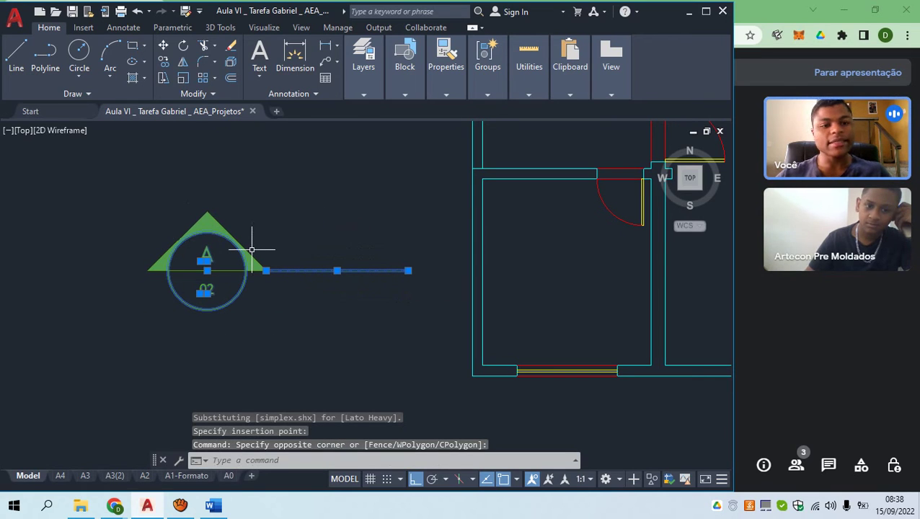
pyautogui.press('Escape')
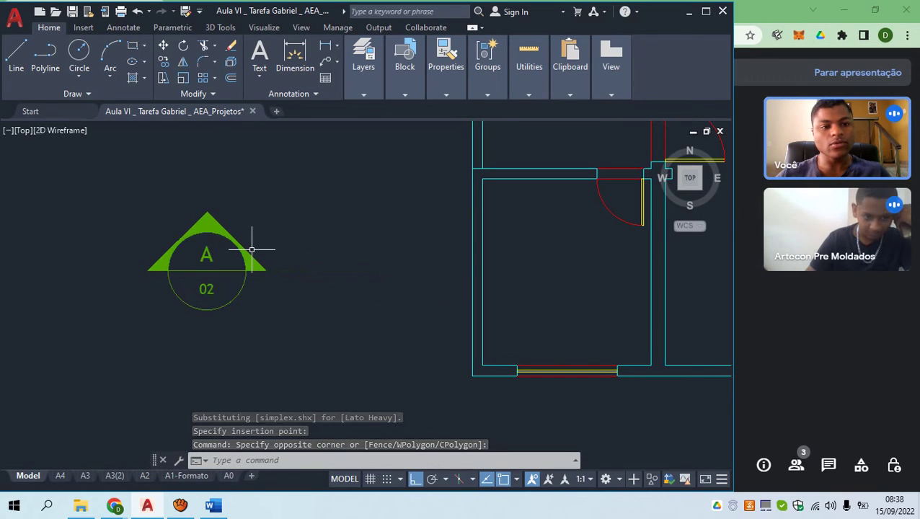
pyautogui.click(267, 293)
pyautogui.press('Escape')
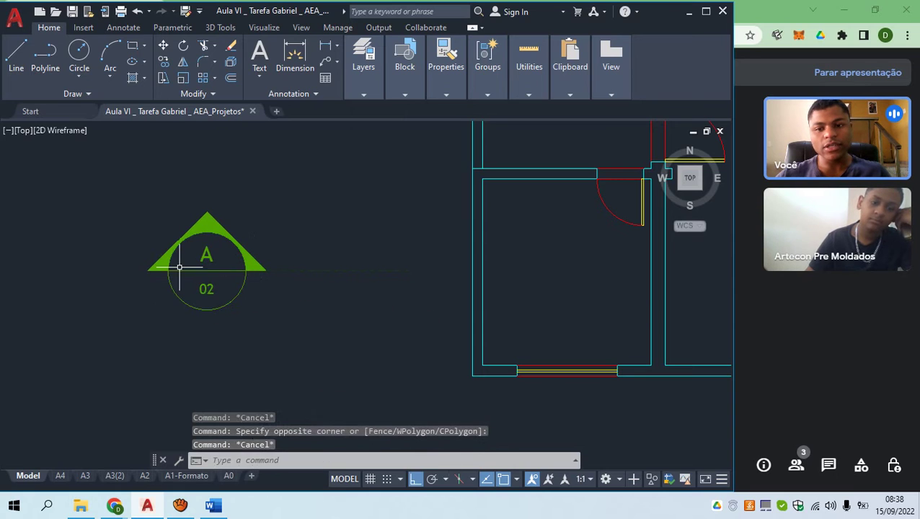
pyautogui.click(235, 218)
pyautogui.press('Escape')
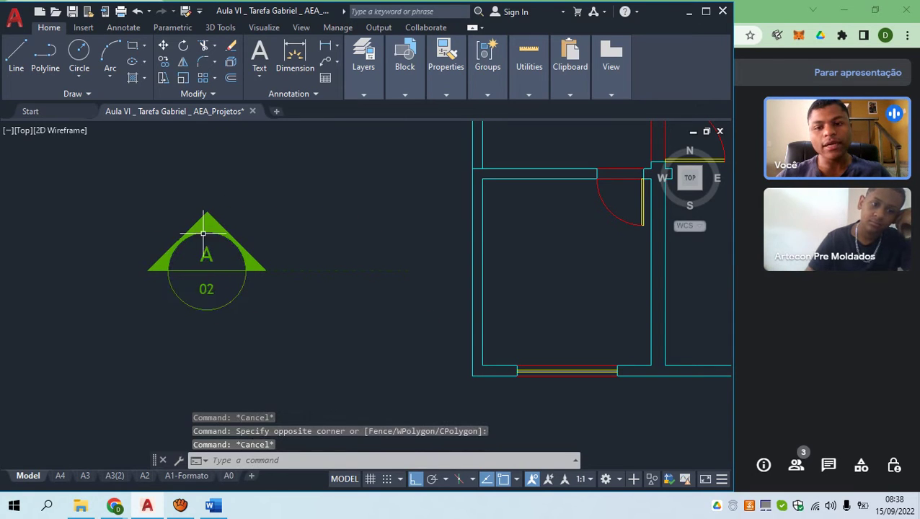
# Inspect the dash-dot section line attached to the A/02 marker beside the house plan
pyautogui.click(348, 267)
pyautogui.press('Escape')
pyautogui.click(339, 272)
pyautogui.click(321, 258)
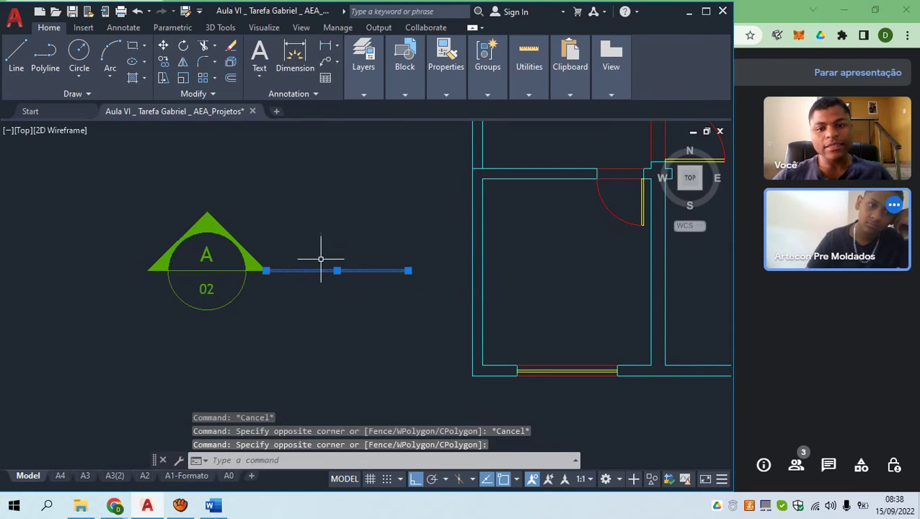
pyautogui.scroll(4, 370, 272)
pyautogui.press('Escape')
pyautogui.click(328, 275)
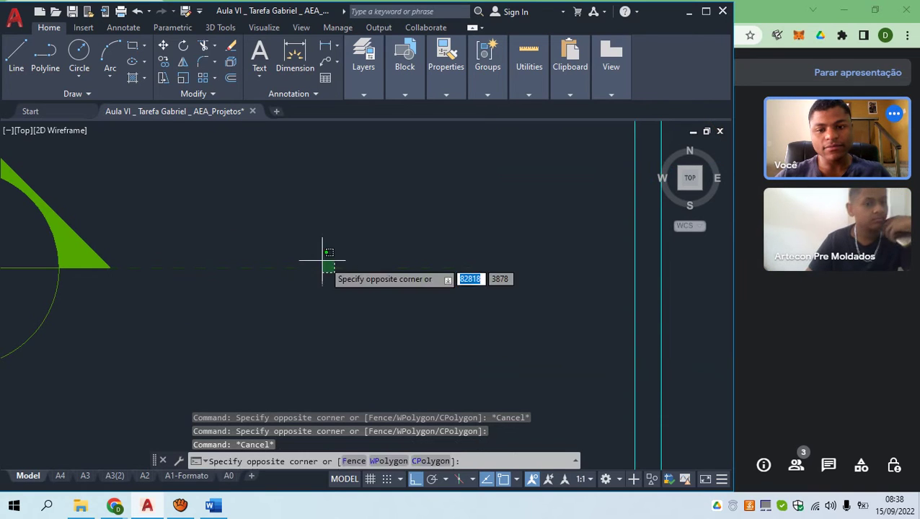
pyautogui.click(321, 263)
pyautogui.press('Escape')
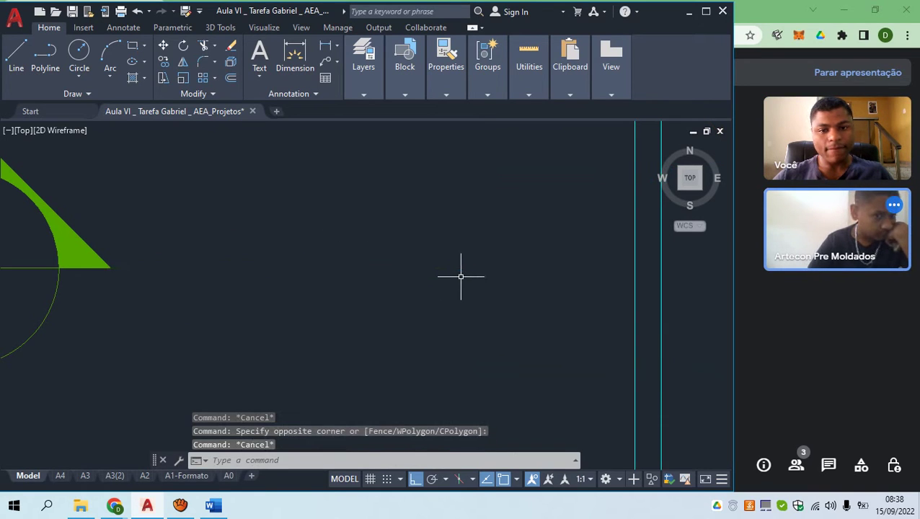
pyautogui.click(470, 277)
pyautogui.click(409, 239)
pyautogui.press('Escape')
# Stretch the marker's section line horizontally through the lower rooms to end outside the house's right wall
pyautogui.click(427, 269)
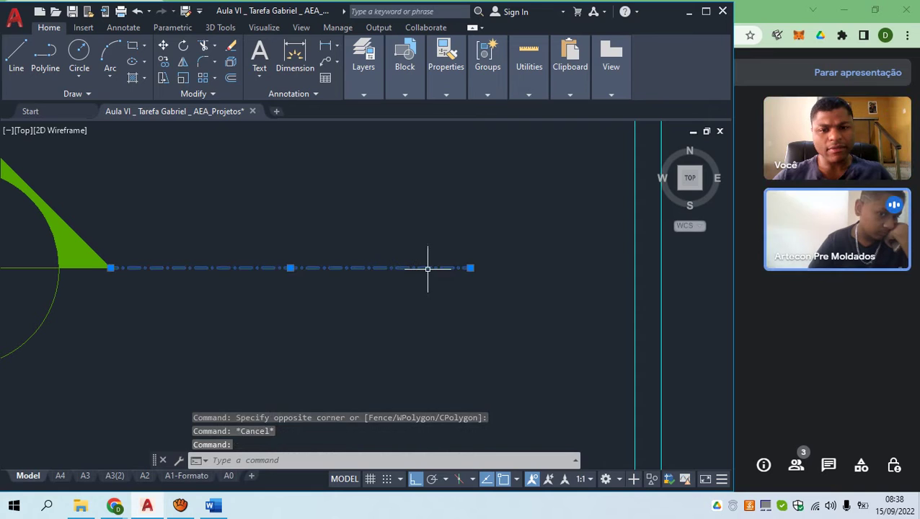
pyautogui.click(470, 267)
pyautogui.scroll(-3, 476, 268)
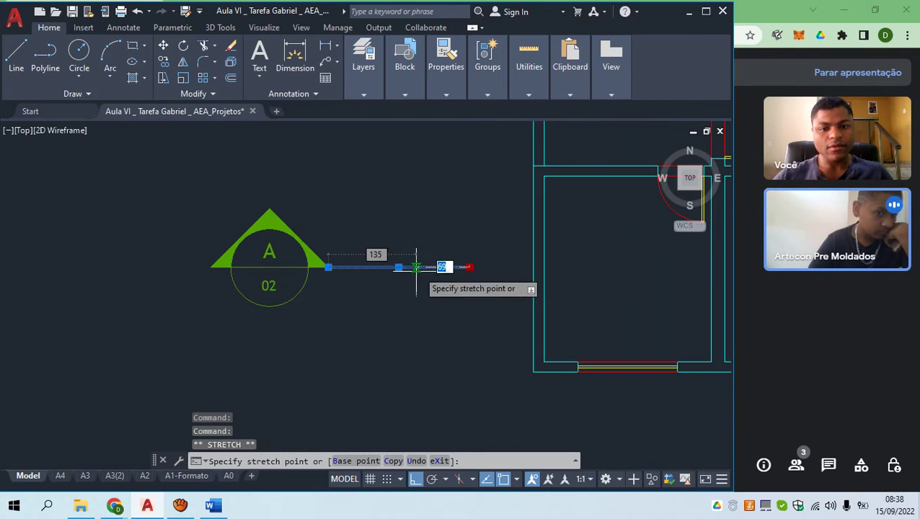
pyautogui.moveTo(562, 269); pyautogui.dragTo(361, 267, button='middle')
pyautogui.scroll(-5, 200, 261)
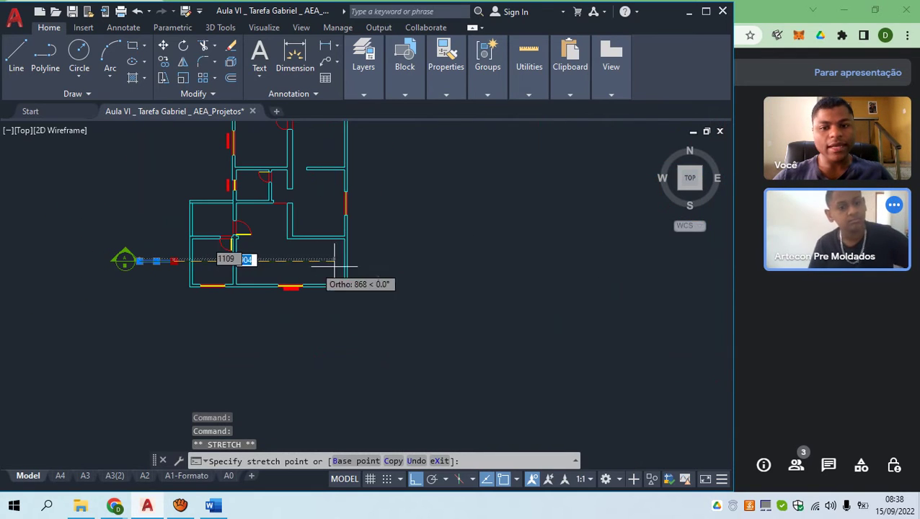
pyautogui.click(389, 264)
pyautogui.moveTo(210, 277); pyautogui.dragTo(399, 251, button='middle')
pyautogui.scroll(2, 395, 252)
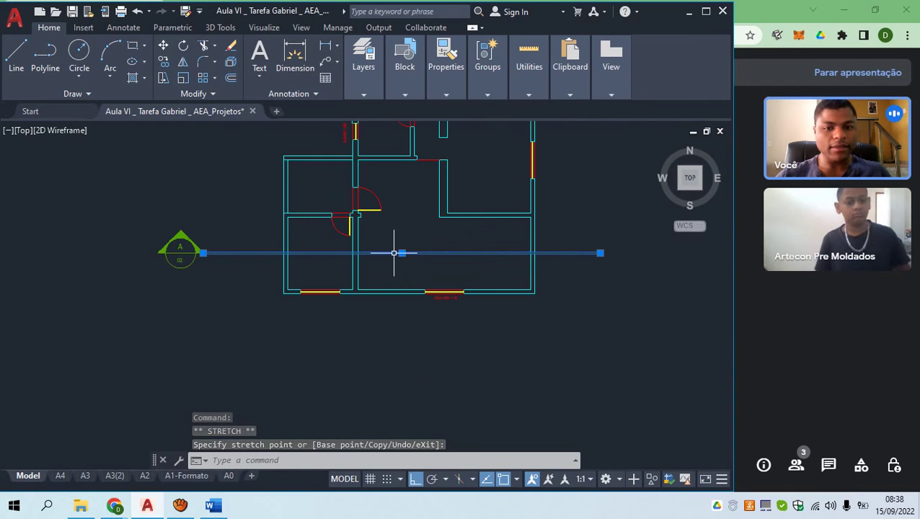
pyautogui.press('Escape')
# Copy the A/02 marker without its line, from its left triangle corner to the right end of the section line
pyautogui.scroll(2, 192, 264)
pyautogui.click(203, 279)
pyautogui.click(107, 203)
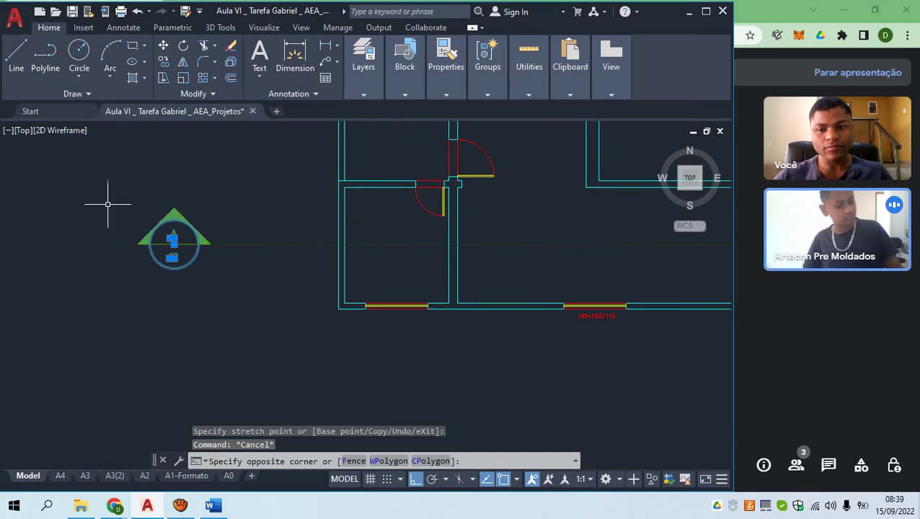
pyautogui.click(228, 284)
pyautogui.click(121, 186)
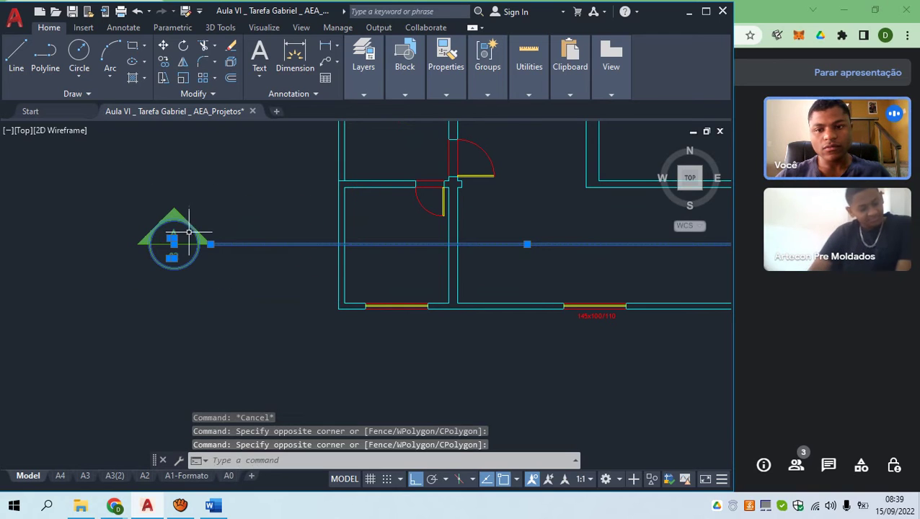
pyautogui.keyDown('shift'); pyautogui.click(269, 278); pyautogui.keyUp('shift')
pyautogui.keyDown('shift'); pyautogui.click(232, 218); pyautogui.keyUp('shift')
pyautogui.click(258, 274)
pyautogui.click(129, 184)
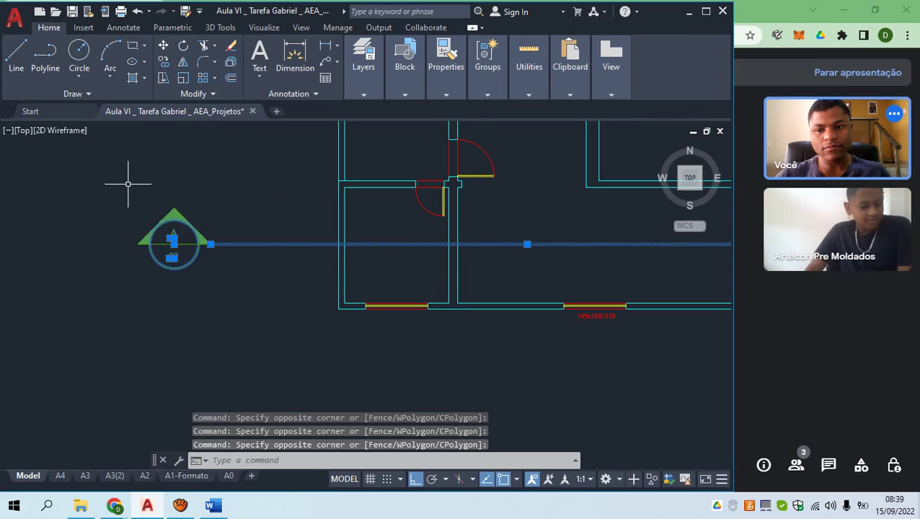
pyautogui.click(130, 187)
pyautogui.click(245, 276)
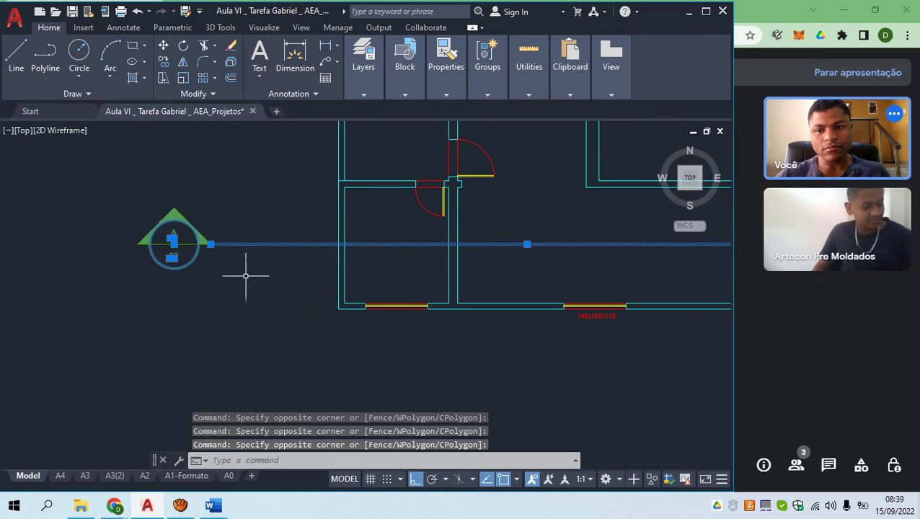
pyautogui.keyDown('shift'); pyautogui.click(303, 304); pyautogui.keyUp('shift')
pyautogui.keyDown('shift'); pyautogui.click(267, 205); pyautogui.keyUp('shift')
pyautogui.click(164, 62)
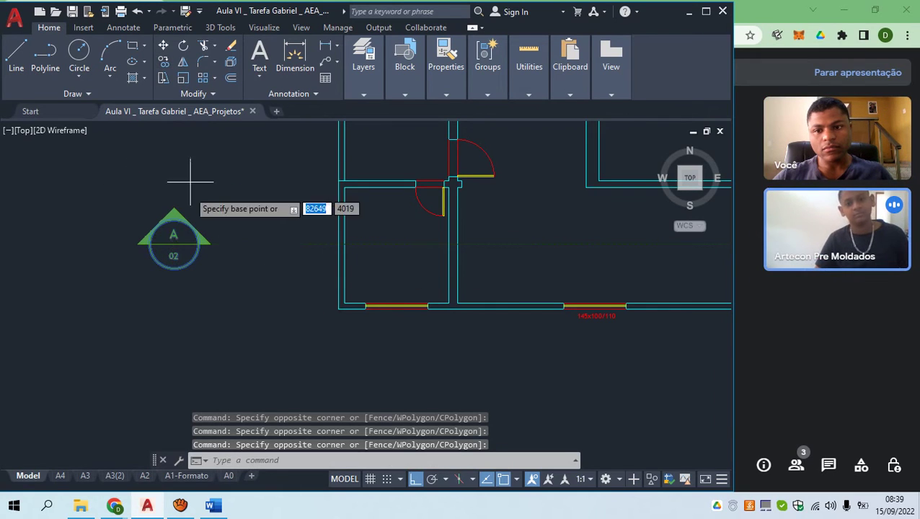
pyautogui.click(150, 243)
pyautogui.scroll(-4, 155, 242)
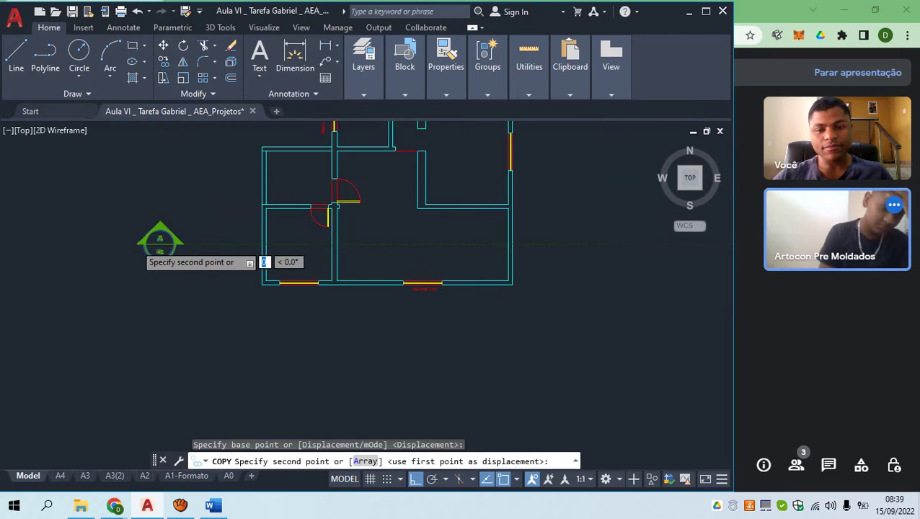
pyautogui.scroll(4, 422, 235)
pyautogui.scroll(2, 412, 243)
pyautogui.click(416, 242)
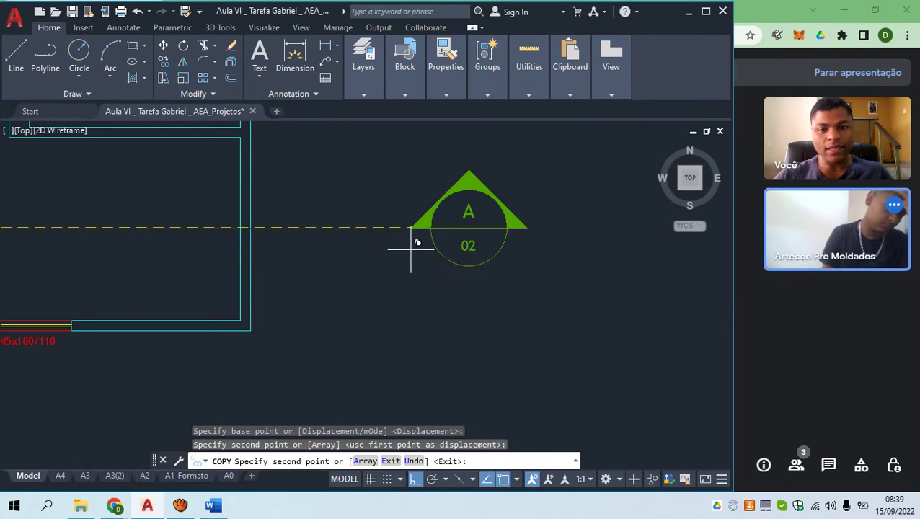
pyautogui.scroll(-6, 416, 240)
pyautogui.press('Escape')
pyautogui.moveTo(225, 252); pyautogui.dragTo(307, 245, button='middle')
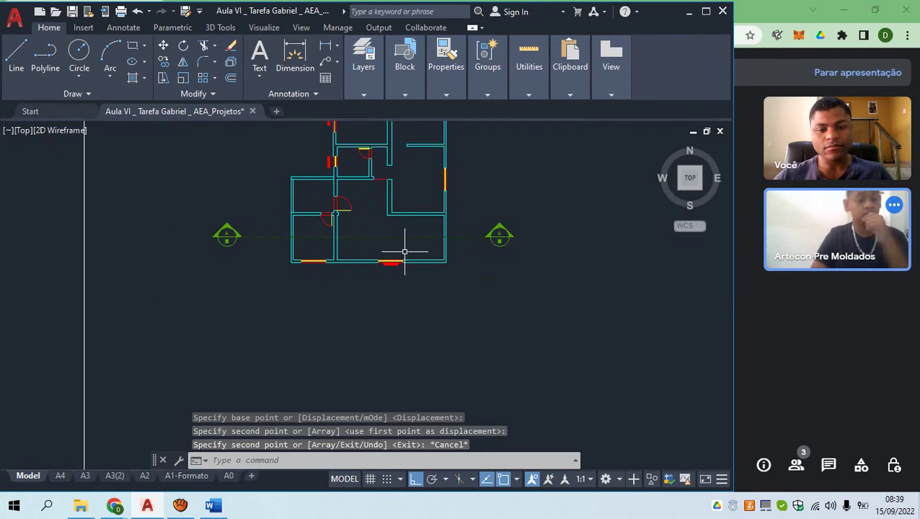
# Examine the section line's path across the walls and lower rooms of the house plan
pyautogui.click(410, 244)
pyautogui.click(382, 231)
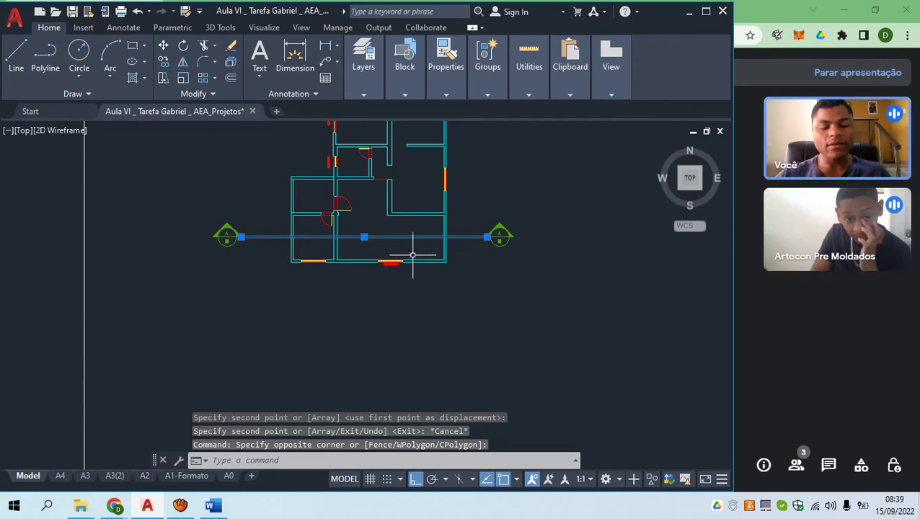
pyautogui.scroll(2, 398, 230)
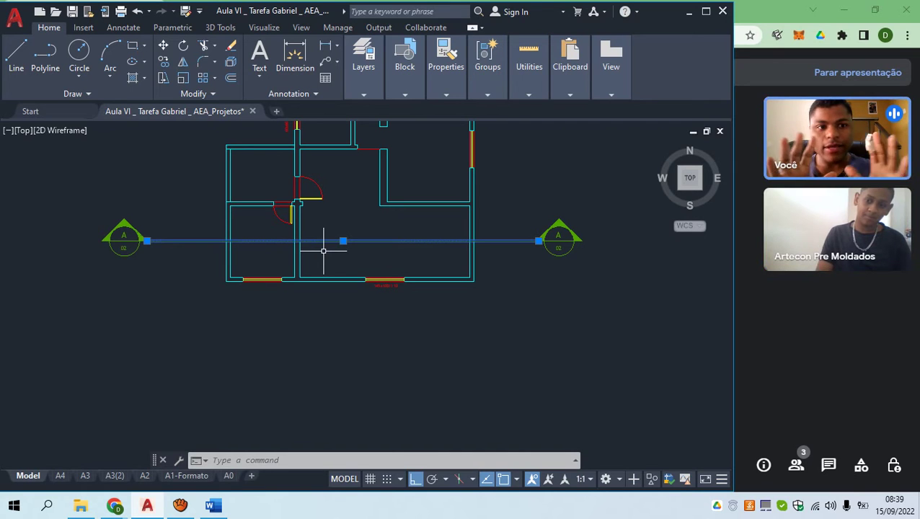
pyautogui.click(370, 247)
pyautogui.press('Escape')
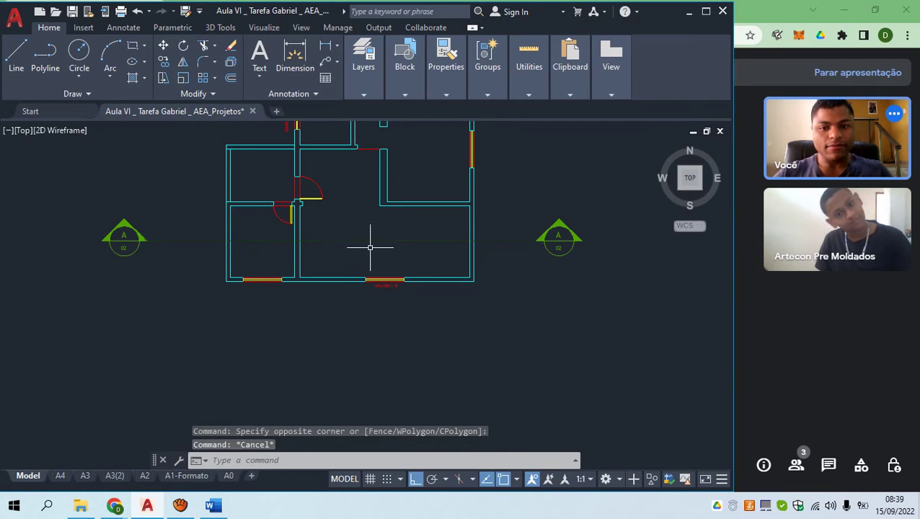
pyautogui.click(425, 250)
pyautogui.press('Escape')
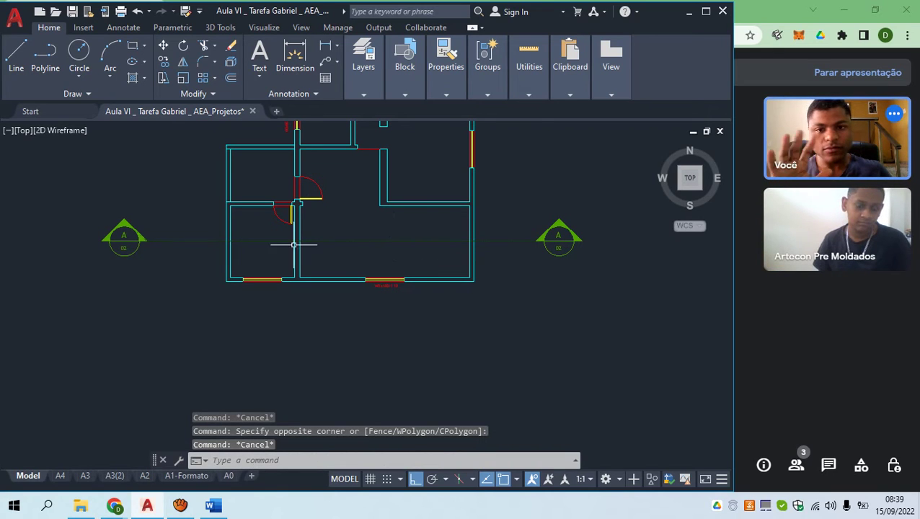
pyautogui.click(421, 250)
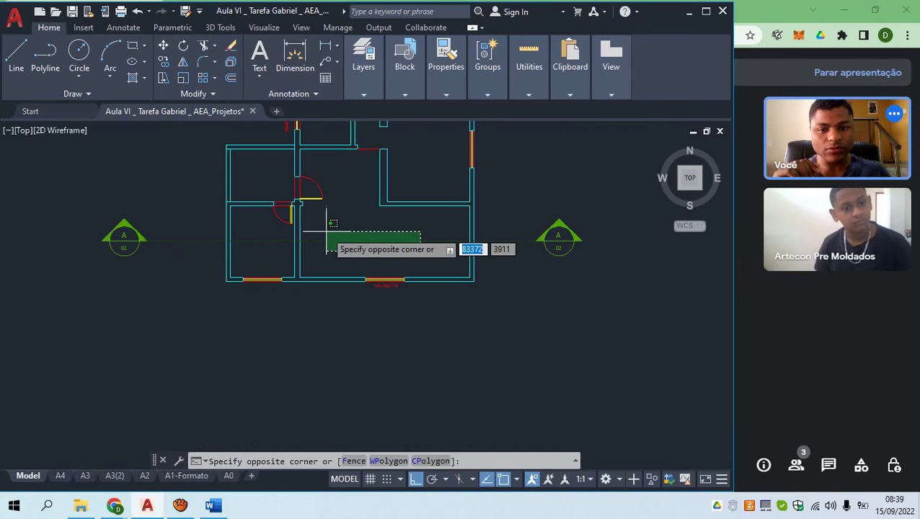
pyautogui.click(321, 229)
pyautogui.scroll(4, 326, 236)
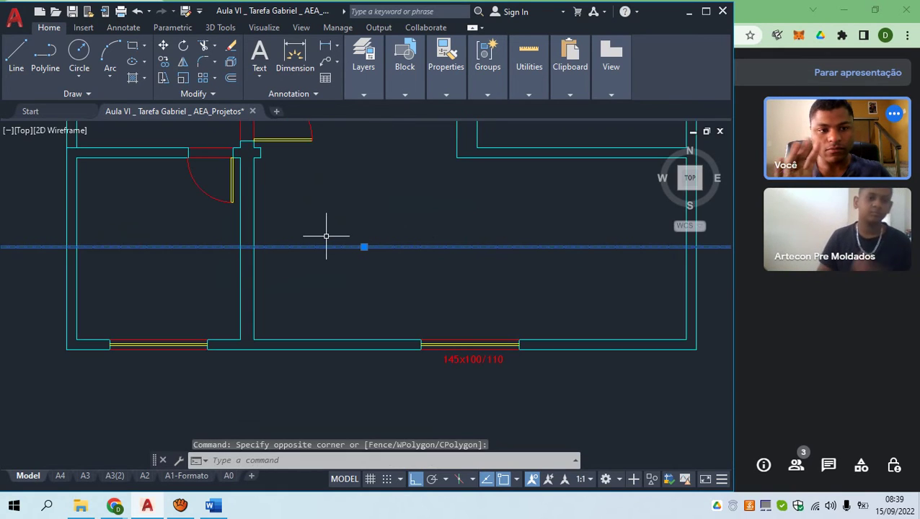
pyautogui.scroll(-3, 326, 236)
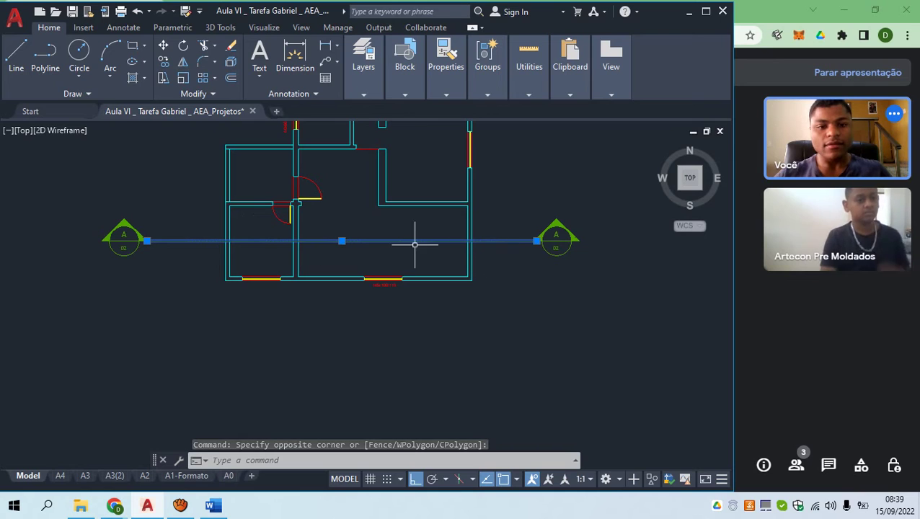
pyautogui.scroll(2, 251, 240)
pyautogui.press('Escape')
pyautogui.scroll(2, 251, 240)
pyautogui.moveTo(250, 241)
pyautogui.mouseDown(button='middle')
pyautogui.moveTo(198, 235)
pyautogui.moveTo(253, 241)
pyautogui.mouseUp(button='middle')
pyautogui.scroll(-4, 254, 238)
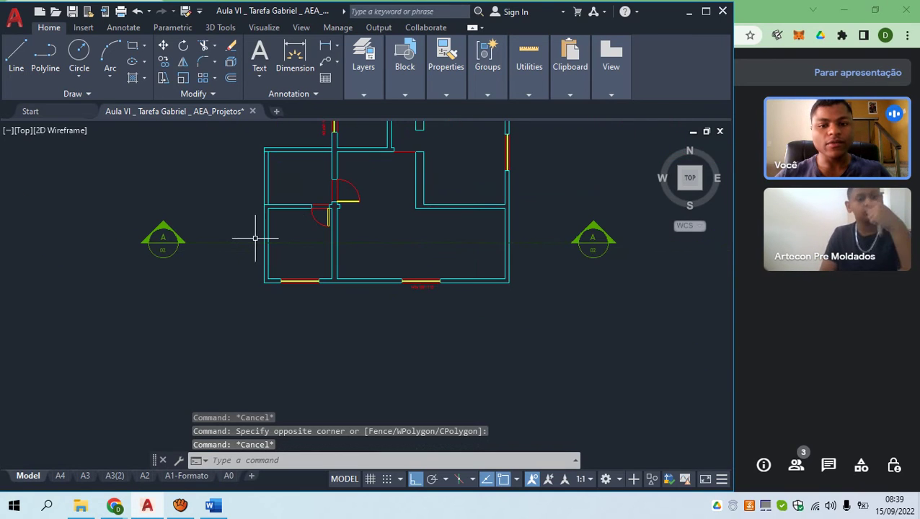
# Inspect the two A/02 section markers at the ends of the line and the lower rooms they cut
pyautogui.click(211, 235)
pyautogui.click(144, 208)
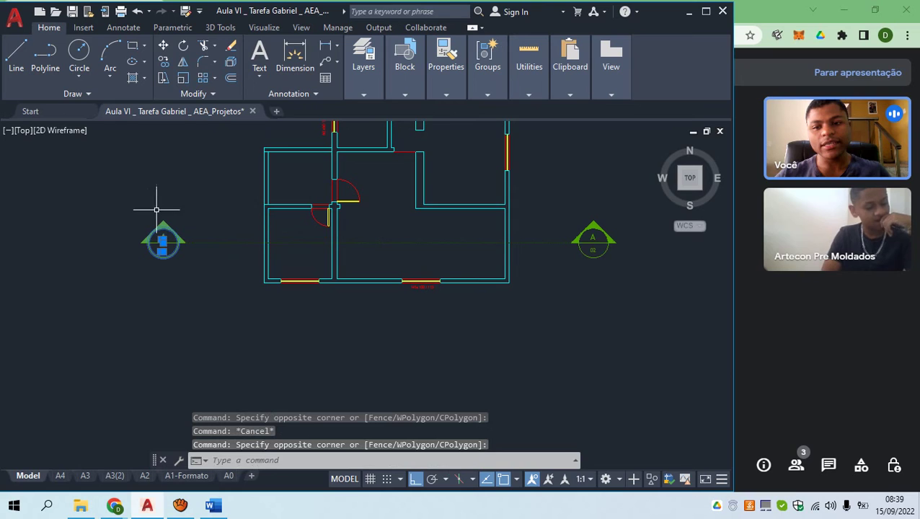
pyautogui.click(618, 226)
pyautogui.press('Escape')
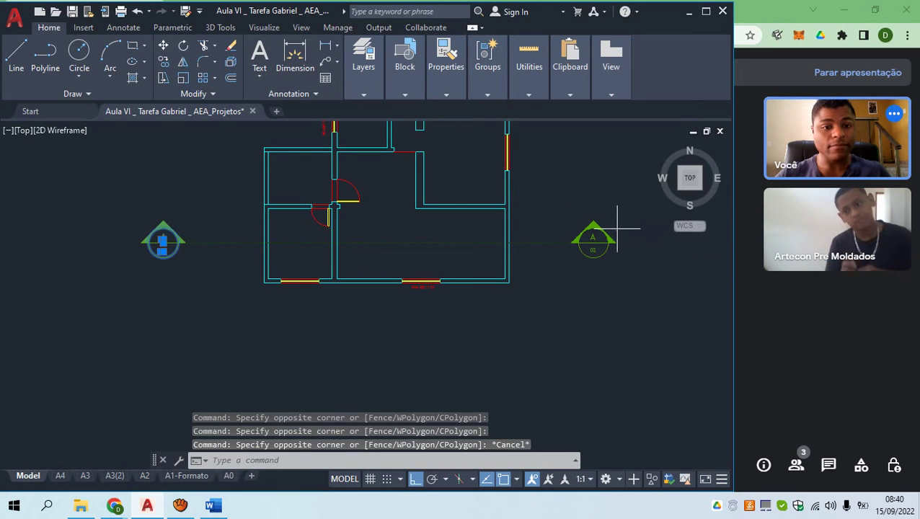
pyautogui.click(617, 226)
pyautogui.click(596, 226)
pyautogui.press('Escape')
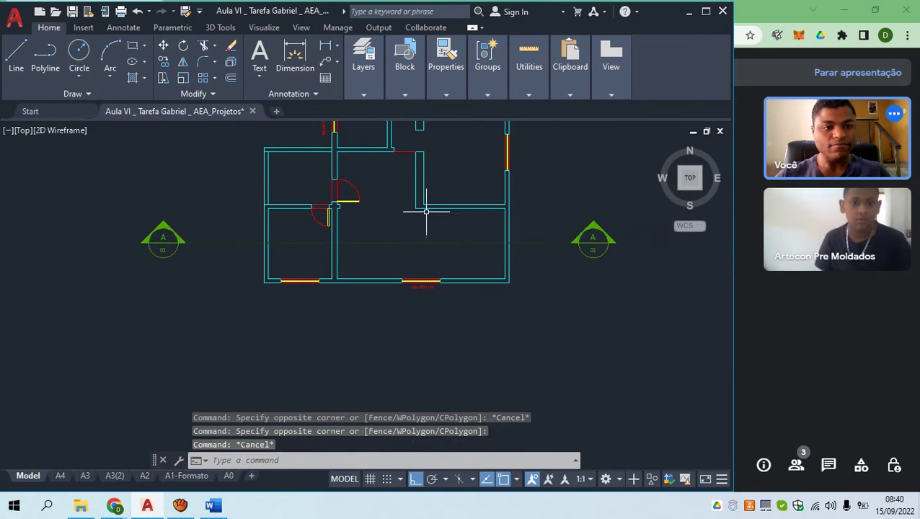
pyautogui.moveTo(346, 208); pyautogui.dragTo(368, 224, button='middle')
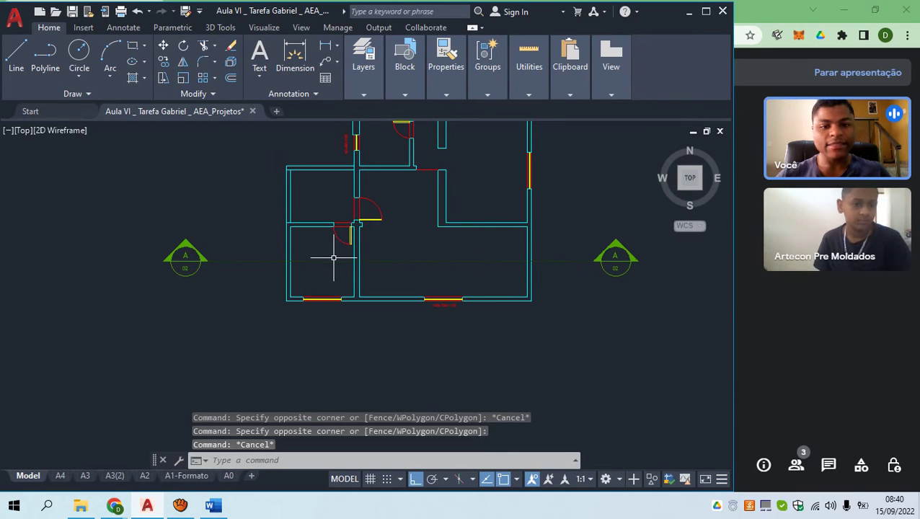
pyautogui.scroll(2, 334, 254)
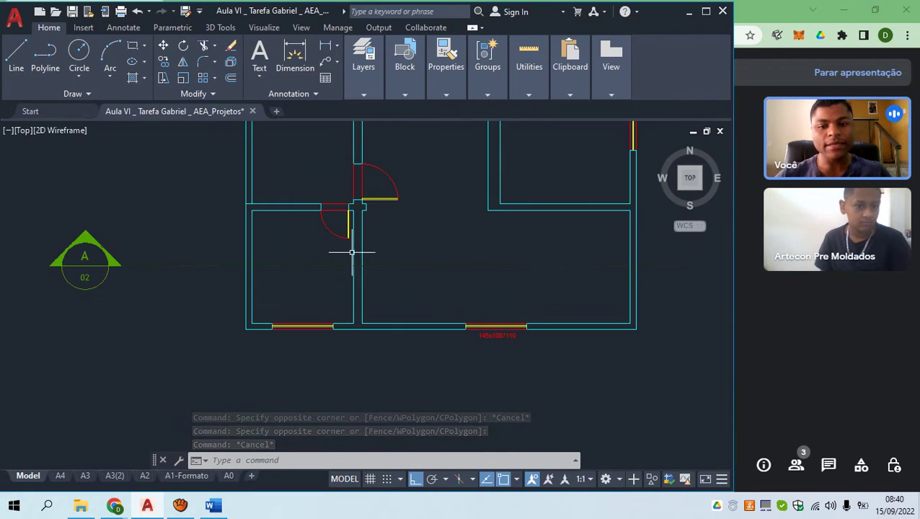
# Examine the wall edges and stubs around the lower-left room's doorway, just above section line A
pyautogui.scroll(-2, 332, 254)
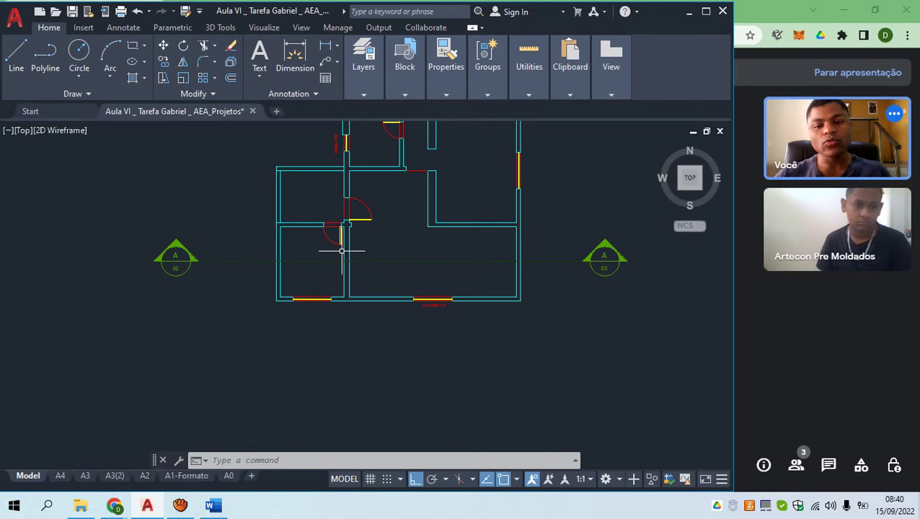
pyautogui.press('Escape')
pyautogui.press('Escape')
pyautogui.click(330, 249)
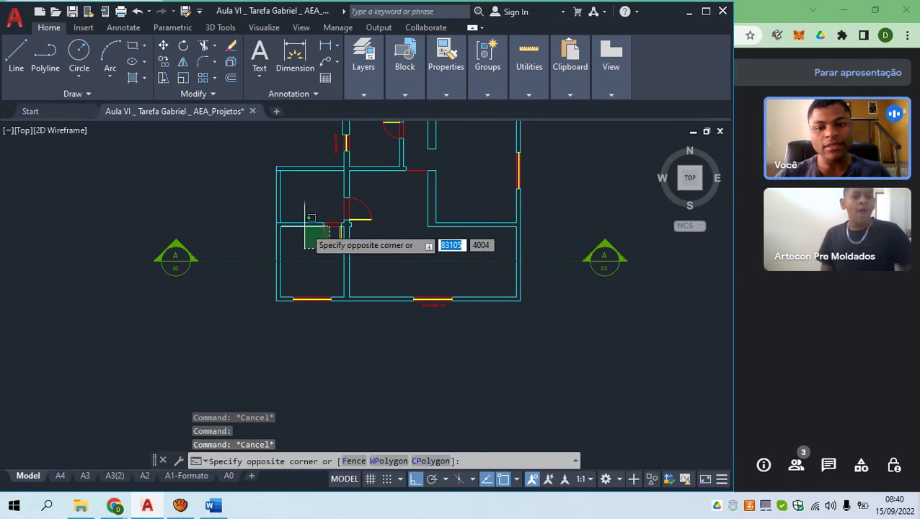
pyautogui.click(303, 214)
pyautogui.scroll(3, 296, 227)
pyautogui.press('Escape')
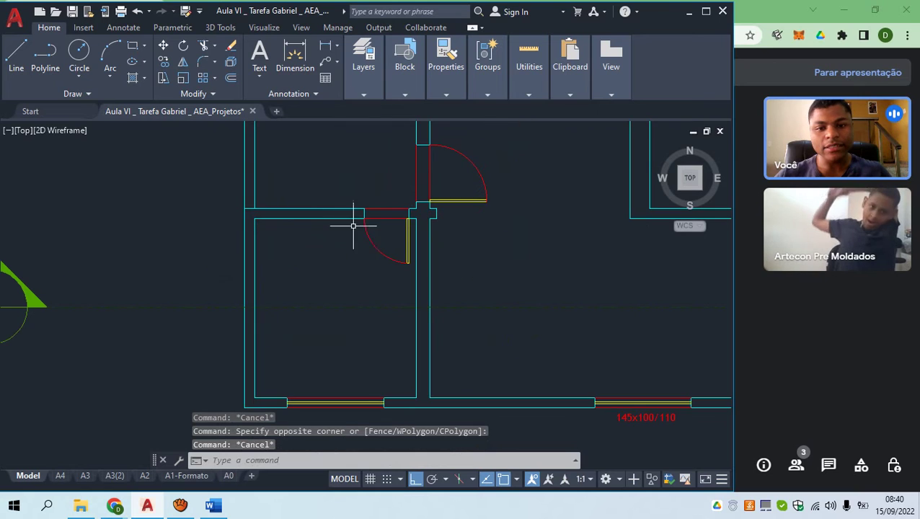
pyautogui.click(402, 230)
pyautogui.click(383, 202)
pyautogui.scroll(5, 396, 213)
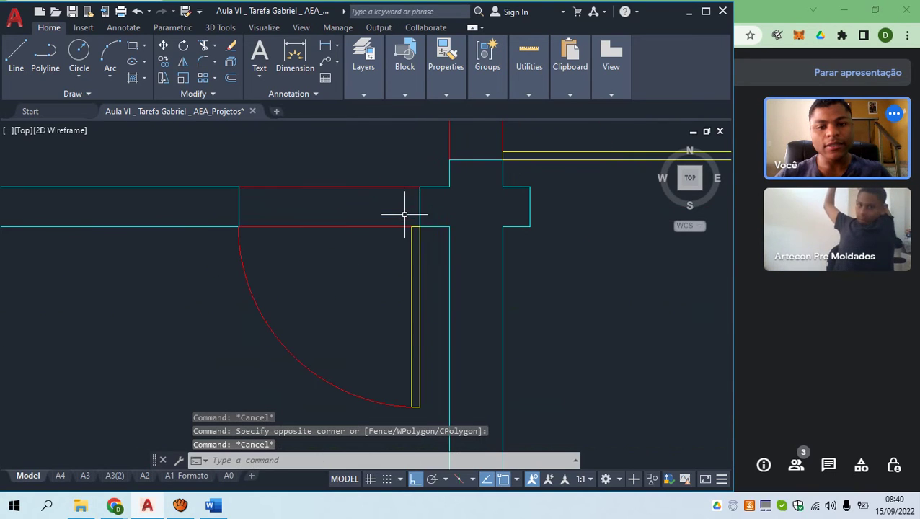
pyautogui.click(440, 245)
pyautogui.press('Escape')
pyautogui.click(422, 220)
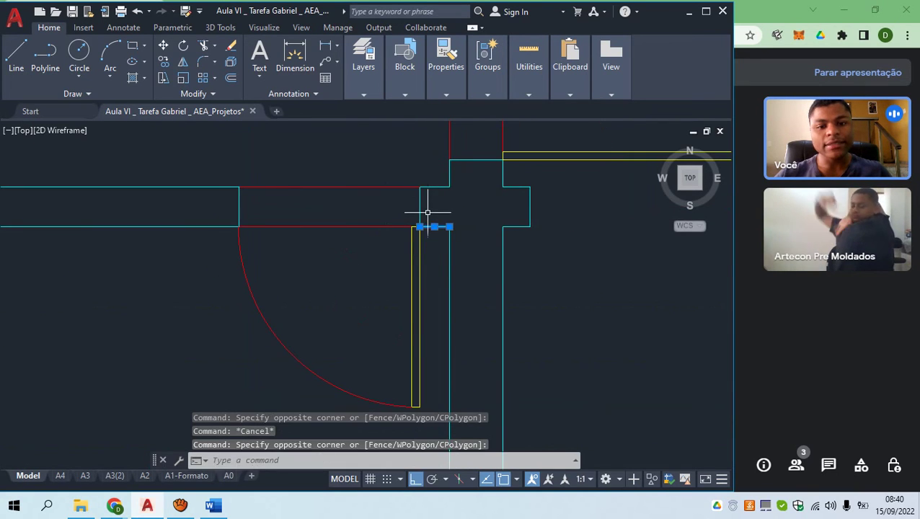
pyautogui.scroll(-3, 431, 221)
pyautogui.scroll(-3, 430, 221)
pyautogui.scroll(3, 427, 228)
pyautogui.scroll(-3, 431, 231)
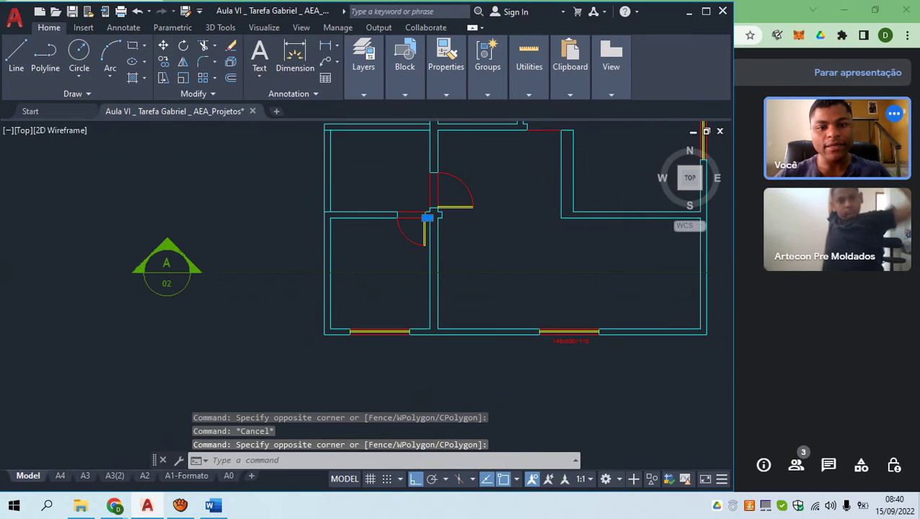
pyautogui.press('Escape')
pyautogui.scroll(3, 437, 227)
pyautogui.click(446, 213)
pyautogui.scroll(-4, 442, 202)
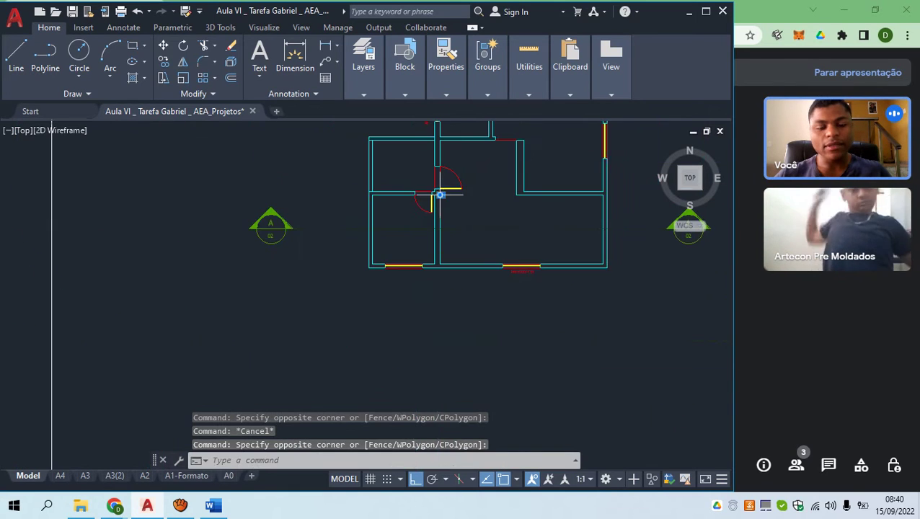
pyautogui.press('Escape')
# Examine the corner wall edges of the large lower room and section line A across the floor plan
pyautogui.click(563, 217)
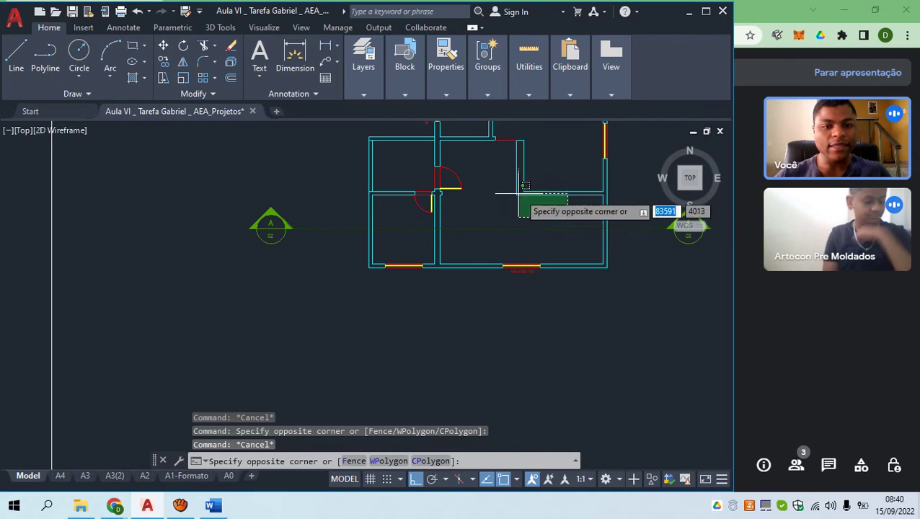
pyautogui.click(509, 188)
pyautogui.moveTo(526, 209)
pyautogui.mouseDown(button='middle')
pyautogui.moveTo(469, 214)
pyautogui.moveTo(404, 240)
pyautogui.mouseUp(button='middle')
pyautogui.scroll(4, 448, 217)
pyautogui.scroll(-6, 439, 216)
pyautogui.press('Escape')
pyautogui.scroll(-2, 429, 217)
pyautogui.scroll(-2, 429, 217)
pyautogui.scroll(4, 409, 248)
pyautogui.scroll(-4, 426, 256)
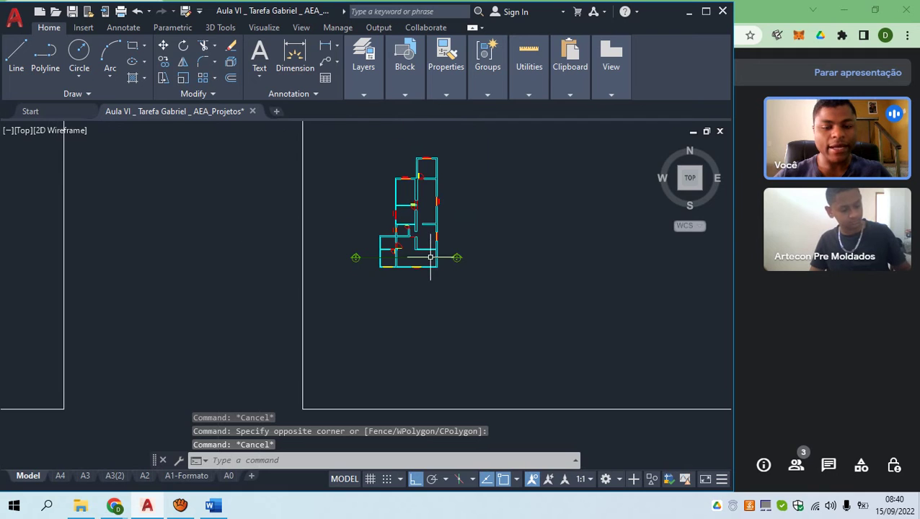
pyautogui.scroll(8, 449, 261)
pyautogui.click(495, 254)
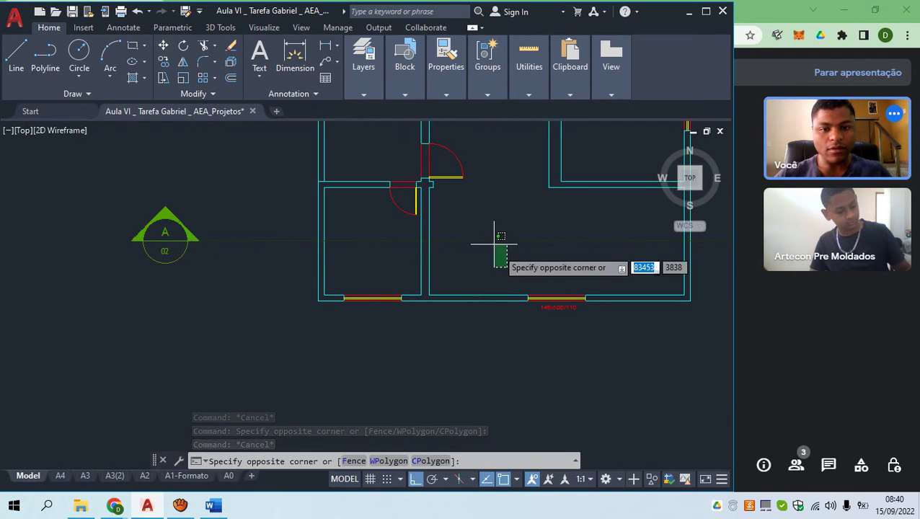
pyautogui.click(486, 233)
pyautogui.scroll(-5, 476, 234)
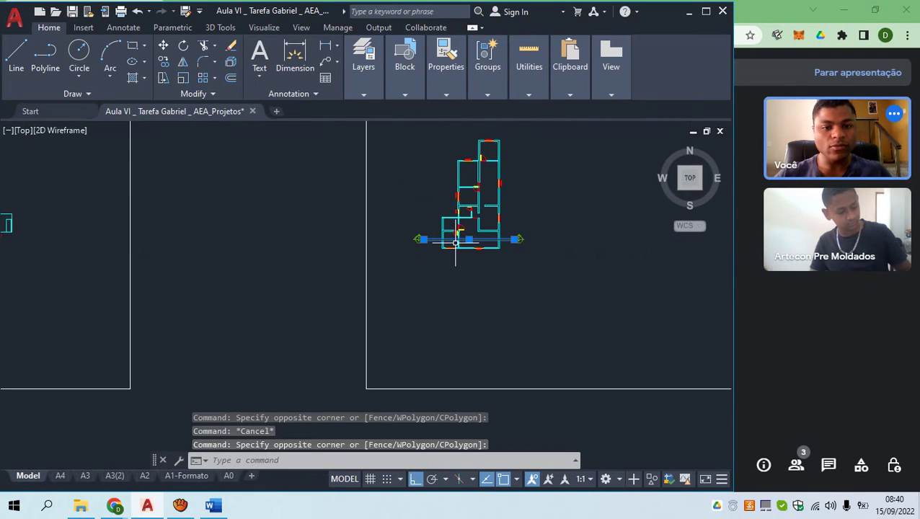
pyautogui.press('Escape')
# Copy the whole floor plan with its section line and markers about 2818 units horizontally to the right, within the same frame
pyautogui.click(544, 265)
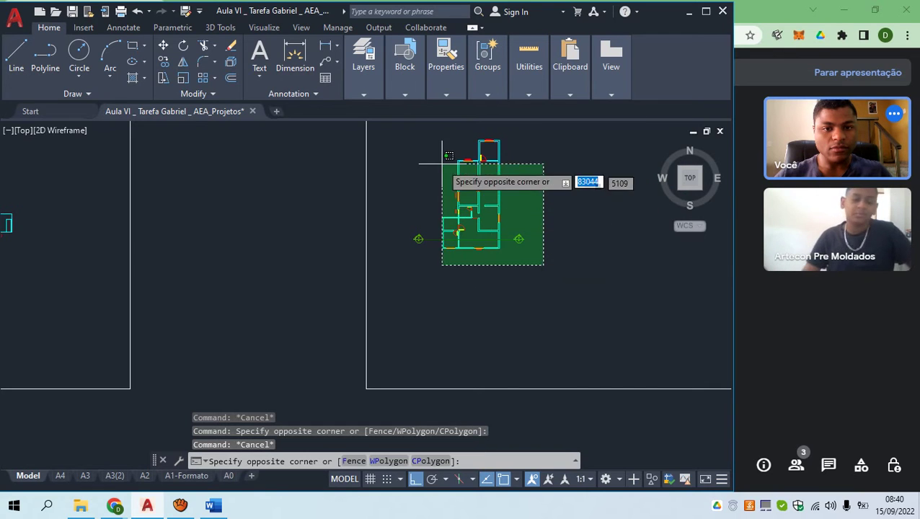
pyautogui.click(398, 135)
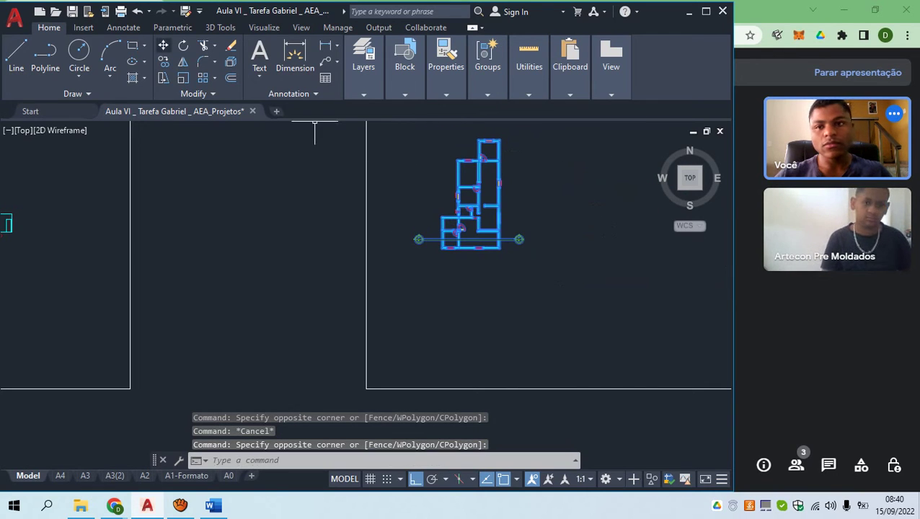
pyautogui.click(163, 62)
pyautogui.moveTo(479, 247); pyautogui.dragTo(367, 245, button='middle')
pyautogui.scroll(4, 377, 249)
pyautogui.click(410, 246)
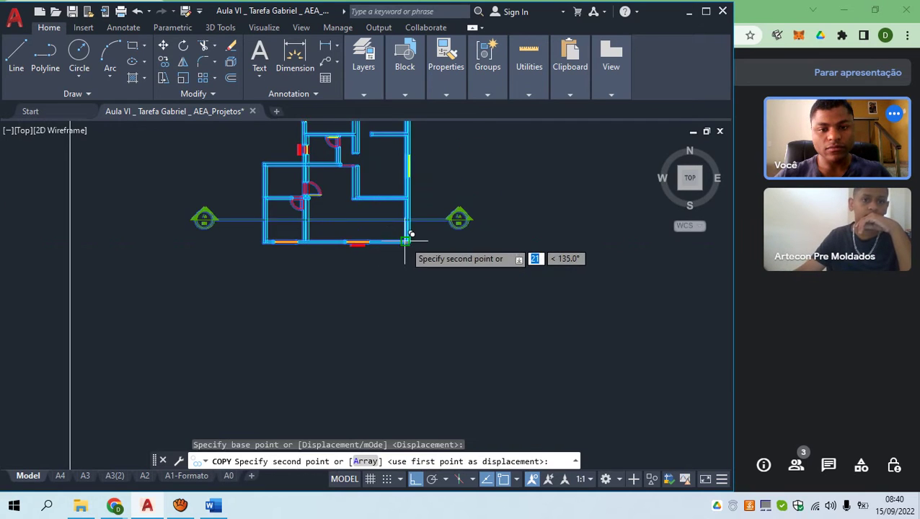
pyautogui.scroll(-7, 404, 242)
pyautogui.click(512, 236)
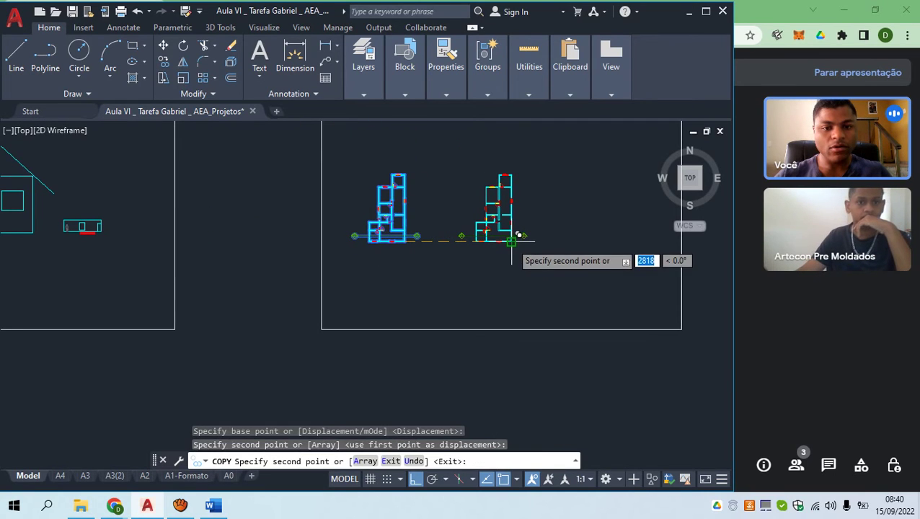
pyautogui.scroll(2, 507, 232)
pyautogui.press('Escape')
# Check section line A and the front walls of the copied floor plan by highlighting them
pyautogui.scroll(5, 500, 216)
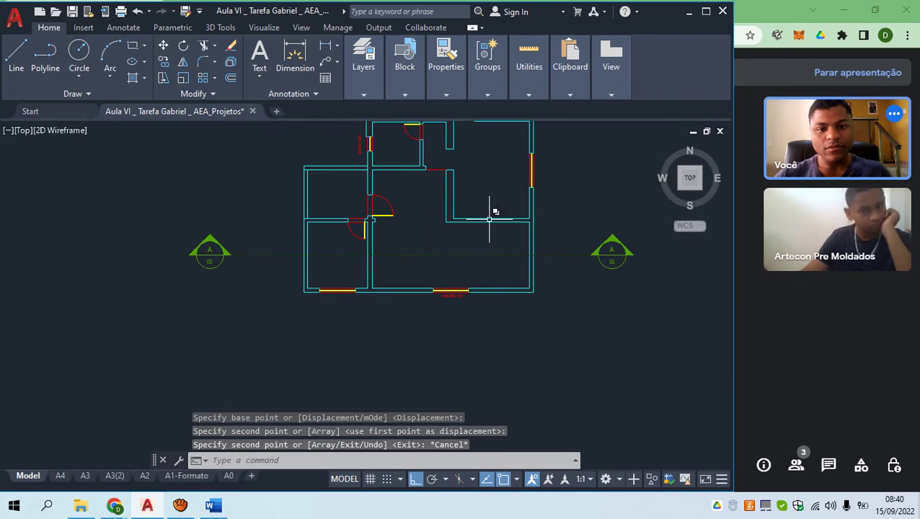
pyautogui.click(523, 265)
pyautogui.click(426, 240)
pyautogui.scroll(-4, 415, 244)
pyautogui.press('Escape')
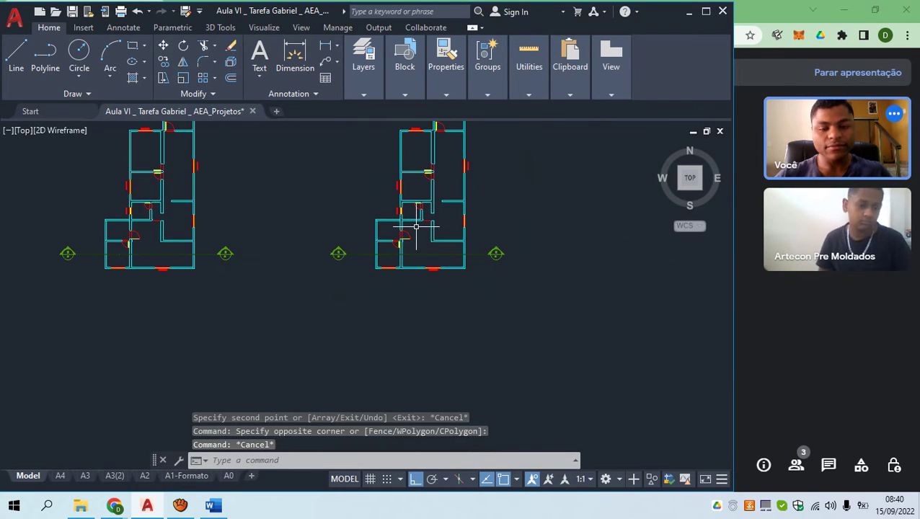
pyautogui.scroll(3, 421, 253)
pyautogui.scroll(2, 416, 242)
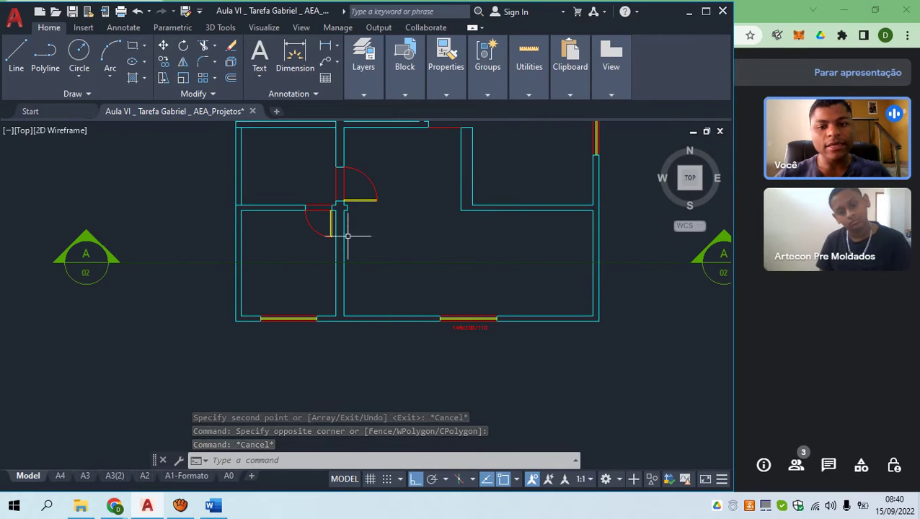
pyautogui.click(673, 356)
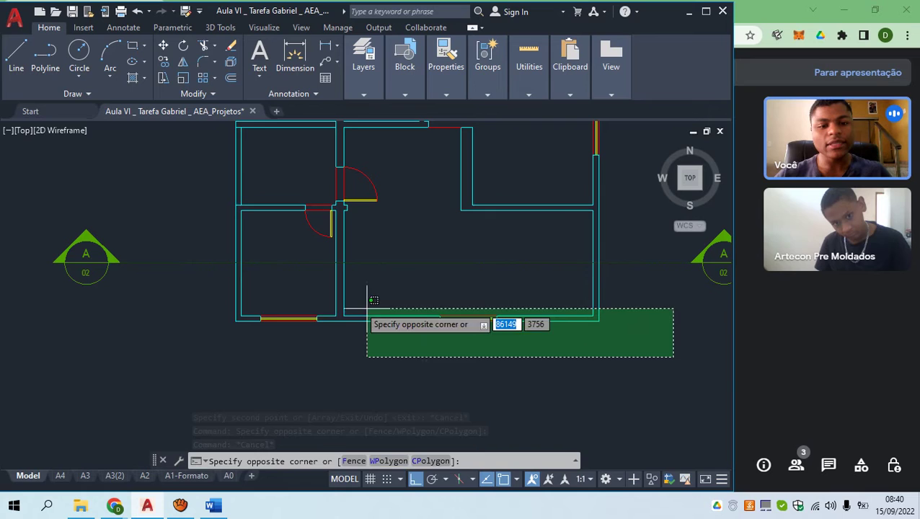
pyautogui.click(207, 273)
pyautogui.press('Escape')
pyautogui.press('Escape')
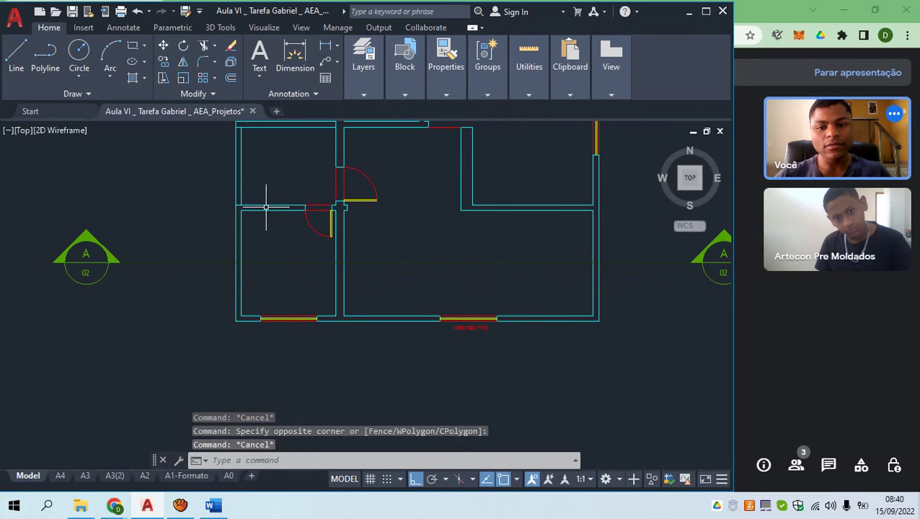
# Inspect the lower-left room's upper wall and the section line running through that room in the copied plan
pyautogui.moveTo(266, 207); pyautogui.dragTo(280, 237, button='middle')
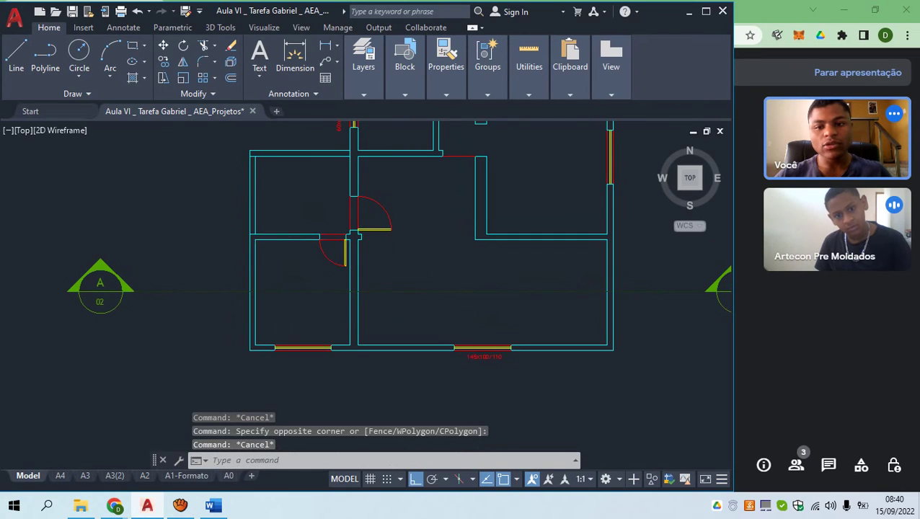
pyautogui.click(303, 235)
pyautogui.press('Escape')
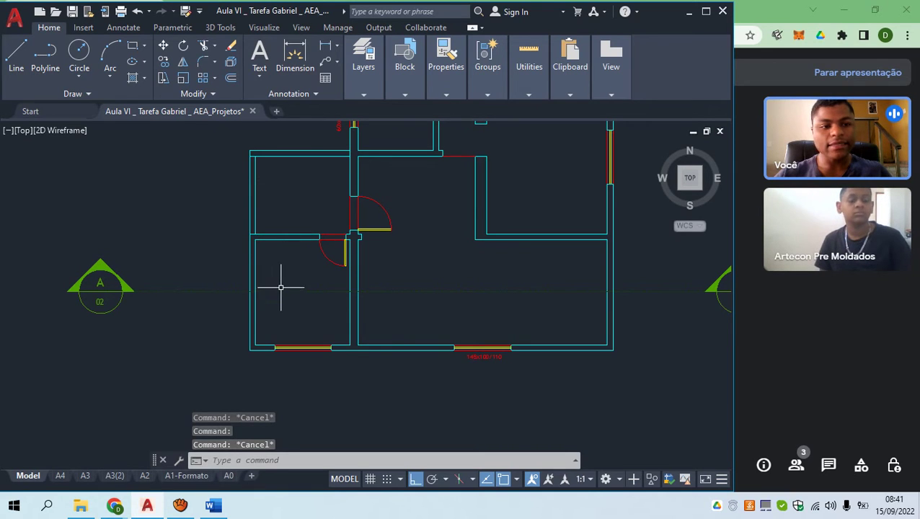
pyautogui.scroll(4, 282, 274)
pyautogui.scroll(-4, 282, 269)
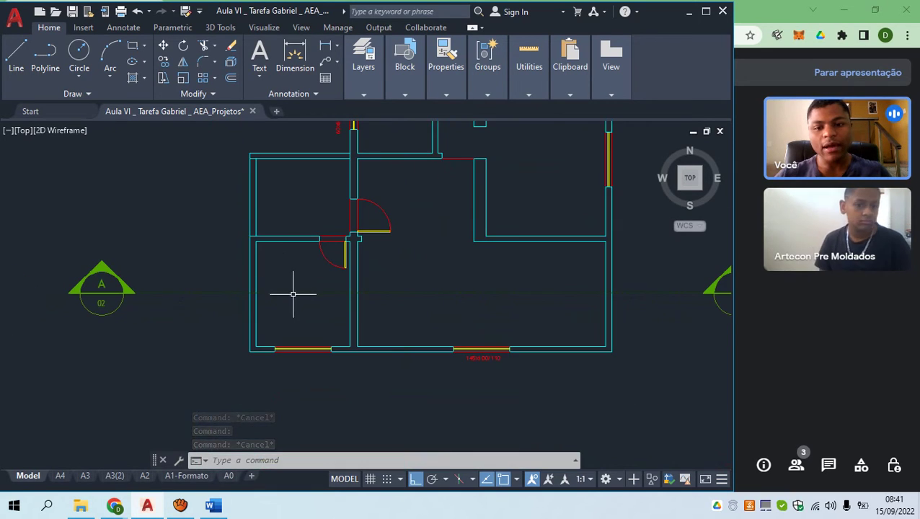
pyautogui.scroll(4, 292, 289)
pyautogui.click(301, 304)
pyautogui.click(290, 281)
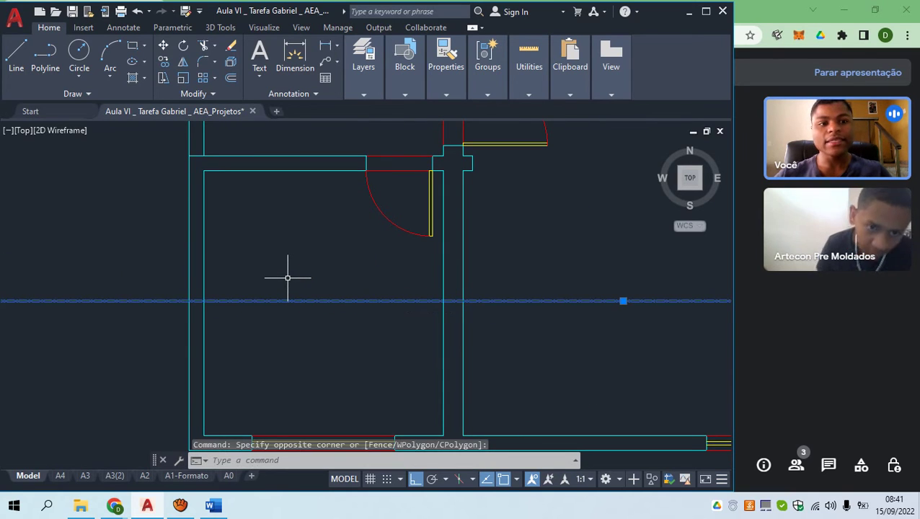
pyautogui.press('Escape')
# Select the lower-left room's upper inner wall edge, the door threshold line and the adjoining wall stub edges
pyautogui.click(314, 208)
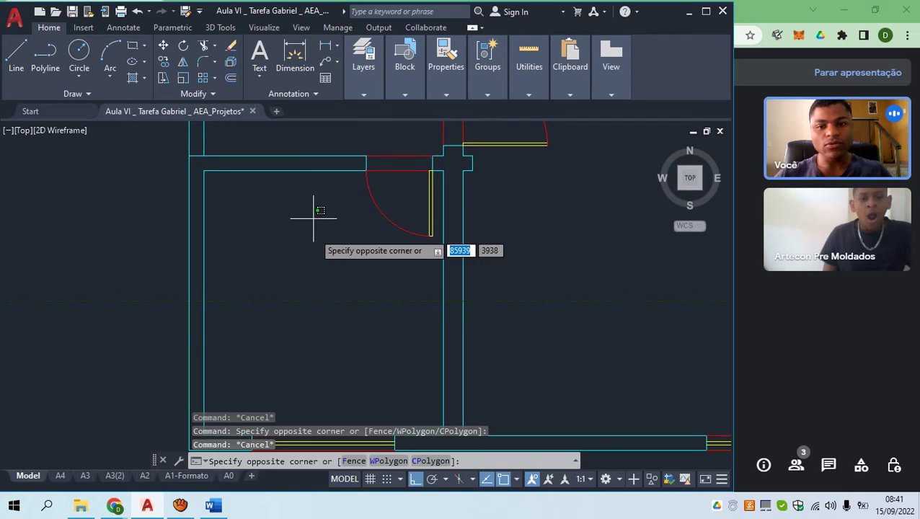
pyautogui.click(282, 167)
pyautogui.click(382, 185)
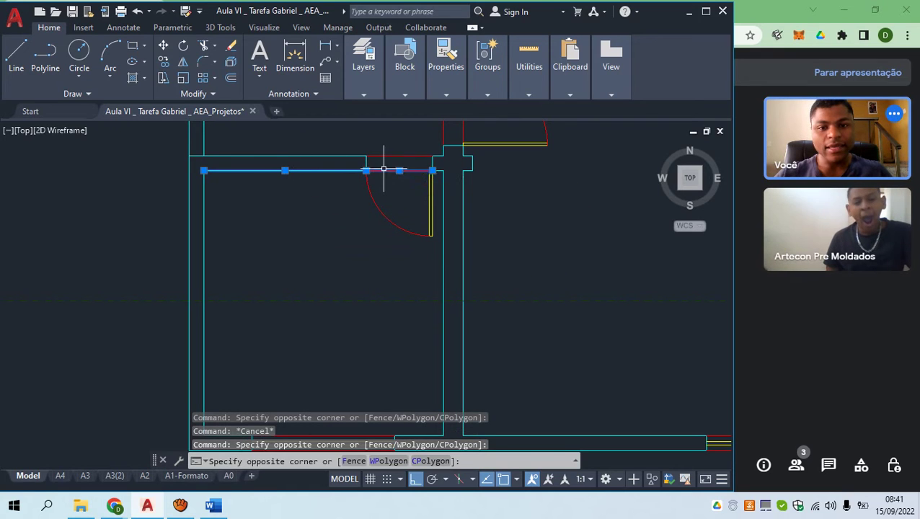
pyautogui.click(372, 166)
pyautogui.scroll(4, 447, 174)
pyautogui.click(423, 182)
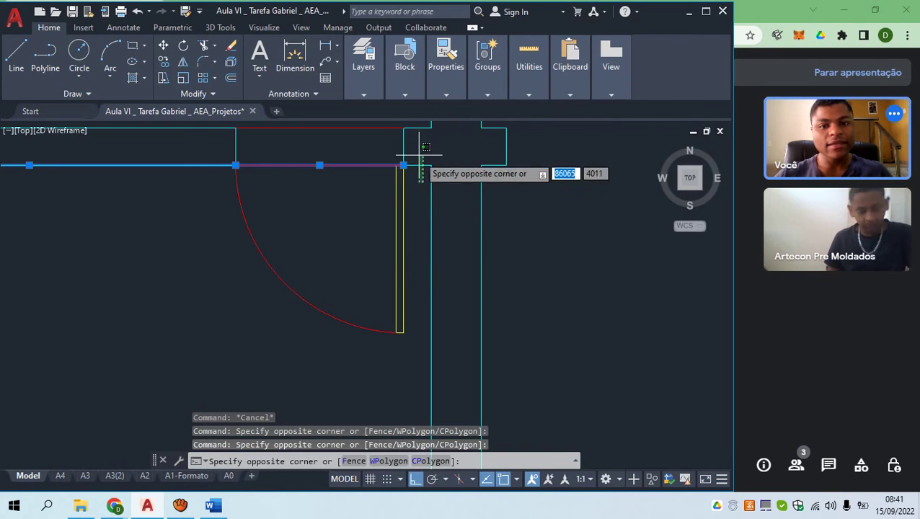
pyautogui.click(421, 161)
pyautogui.scroll(2, 503, 176)
pyautogui.click(520, 172)
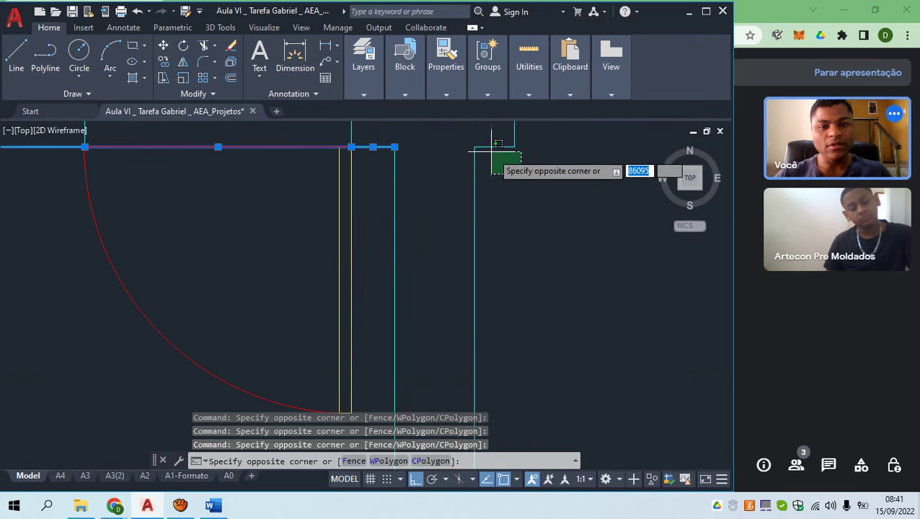
pyautogui.click(485, 143)
# Add the wall stub's end and the large room's upper wall edge to the selection, review it, and clear it
pyautogui.scroll(-6, 484, 158)
pyautogui.moveTo(481, 168); pyautogui.dragTo(303, 205, button='middle')
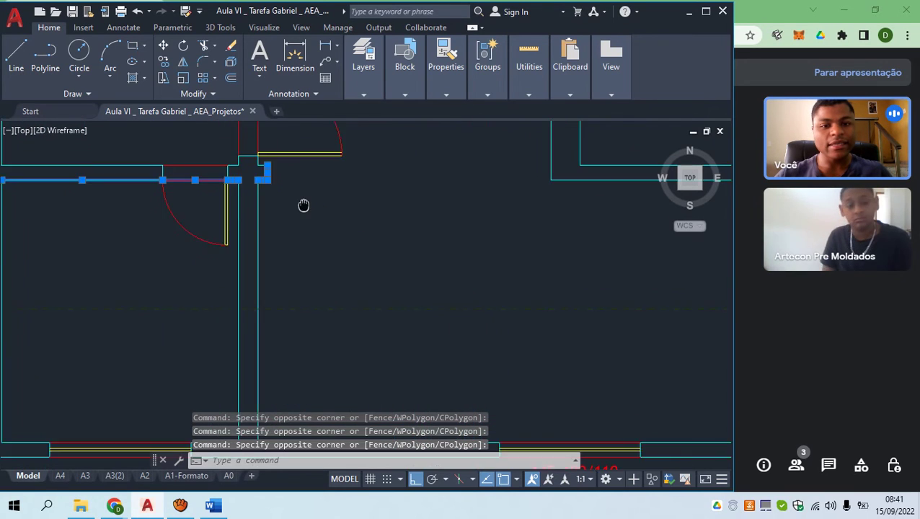
pyautogui.click(360, 225)
pyautogui.click(267, 189)
pyautogui.moveTo(479, 246); pyautogui.dragTo(239, 215, button='middle')
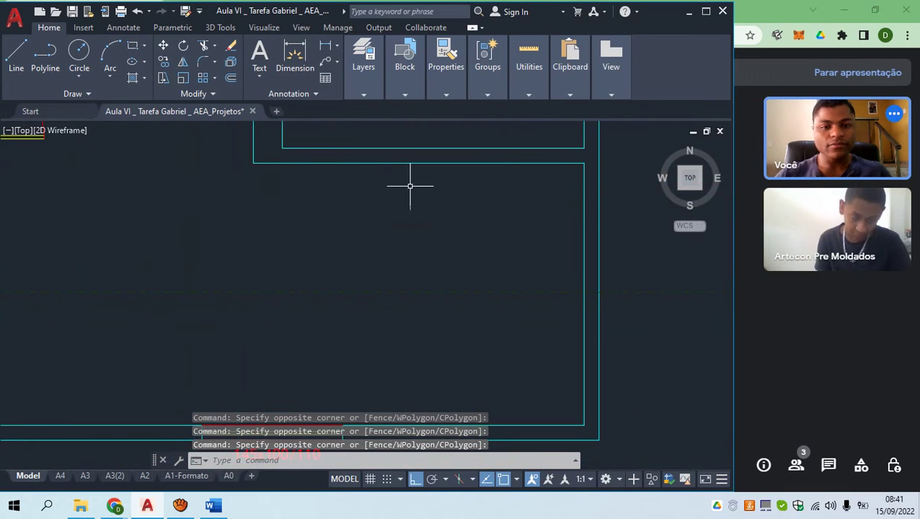
pyautogui.click(473, 187)
pyautogui.click(334, 157)
pyautogui.scroll(-5, 352, 200)
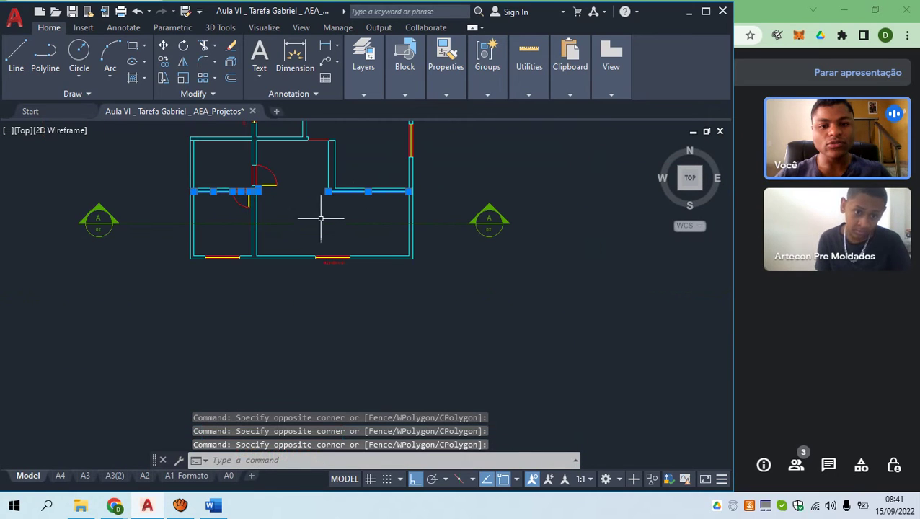
pyautogui.moveTo(318, 215); pyautogui.dragTo(358, 209, button='middle')
pyautogui.scroll(4, 290, 204)
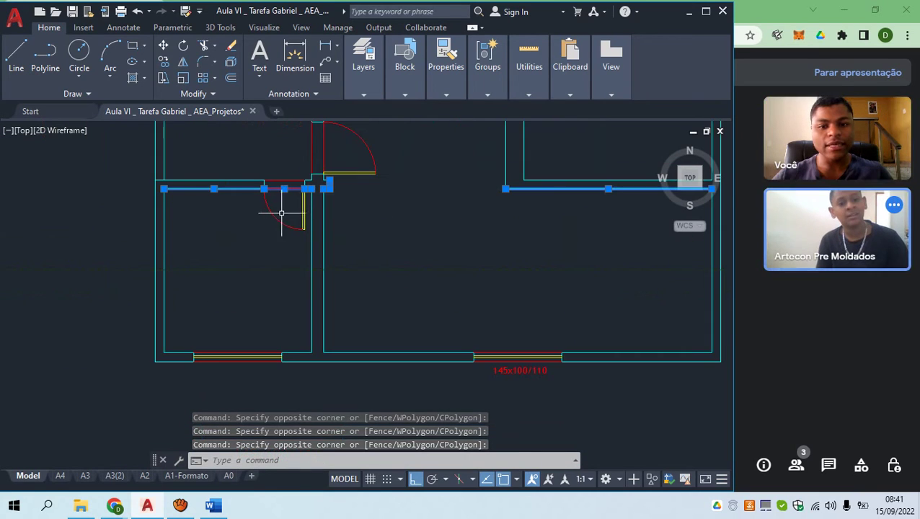
pyautogui.scroll(-2, 281, 213)
pyautogui.press('Escape')
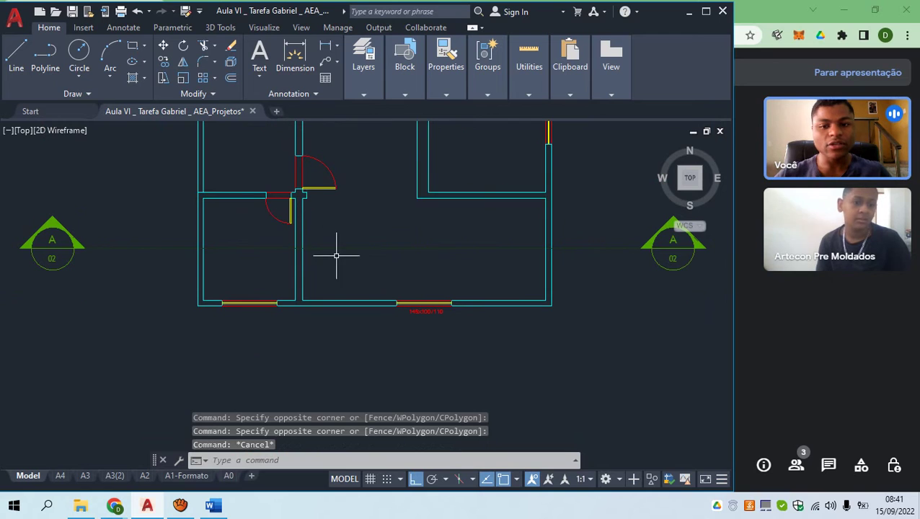
# Highlight the walls and windows on the front side of the copied plan, and clear the selection
pyautogui.click(593, 328)
pyautogui.click(170, 263)
pyautogui.press('Escape')
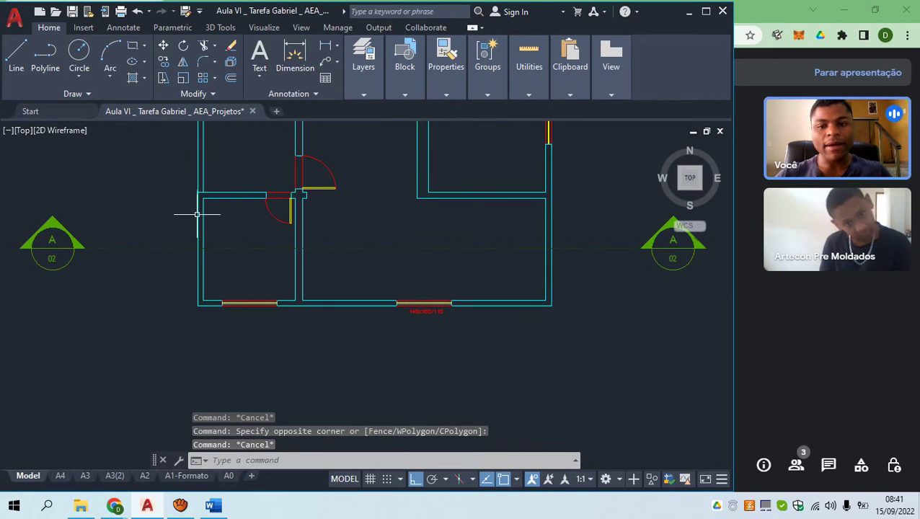
# Highlight the lower-left room's upper inner wall edge in the copied plan, clear it, and review the area around the section line
pyautogui.moveTo(199, 212); pyautogui.dragTo(234, 265, button='middle')
pyautogui.scroll(3, 249, 246)
pyautogui.click(281, 263)
pyautogui.click(267, 259)
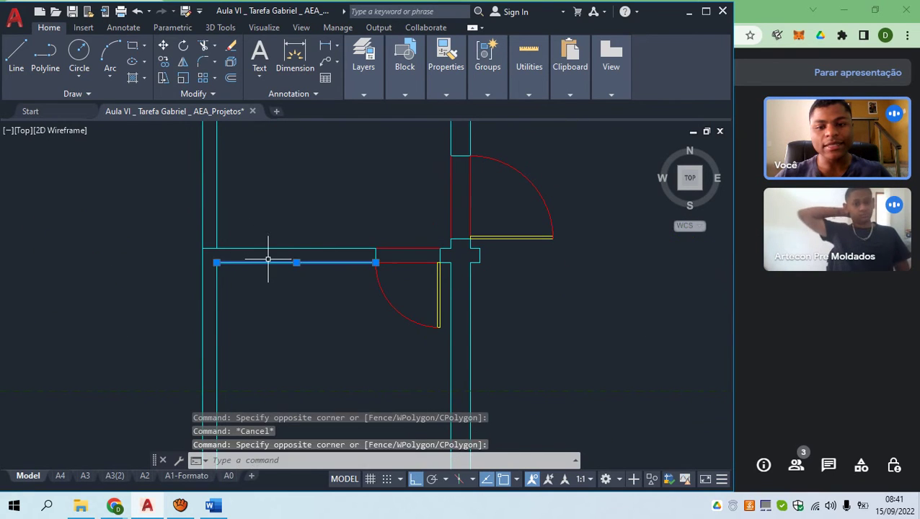
pyautogui.press('Escape')
pyautogui.click(294, 255)
pyautogui.click(262, 226)
pyautogui.press('Escape')
pyautogui.scroll(-3, 288, 251)
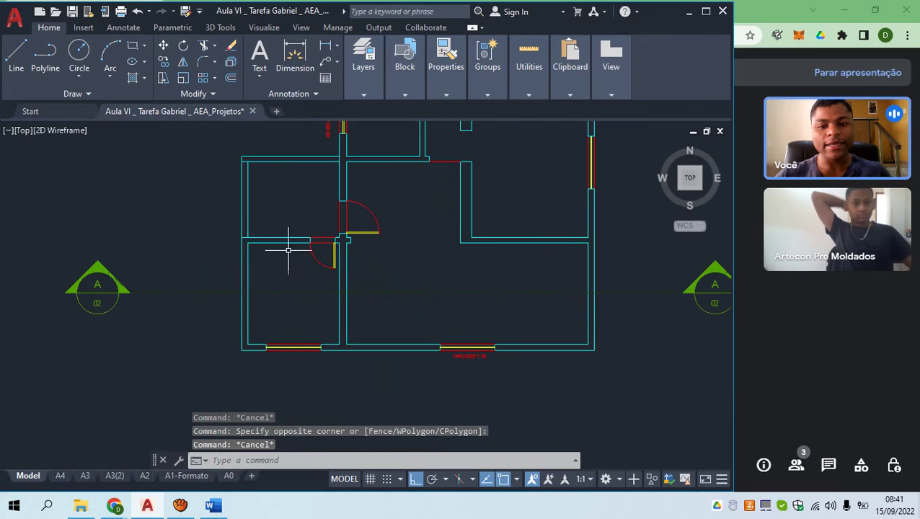
pyautogui.scroll(-2, 379, 296)
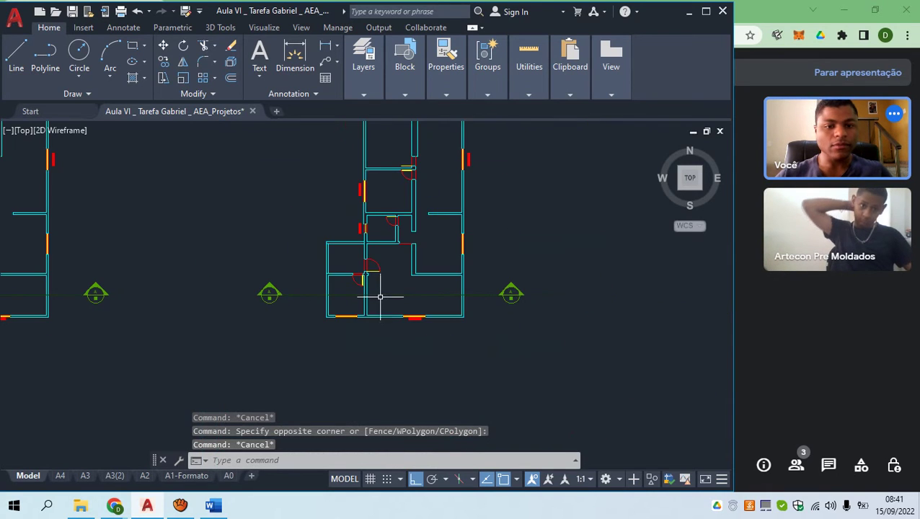
pyautogui.scroll(2, 384, 296)
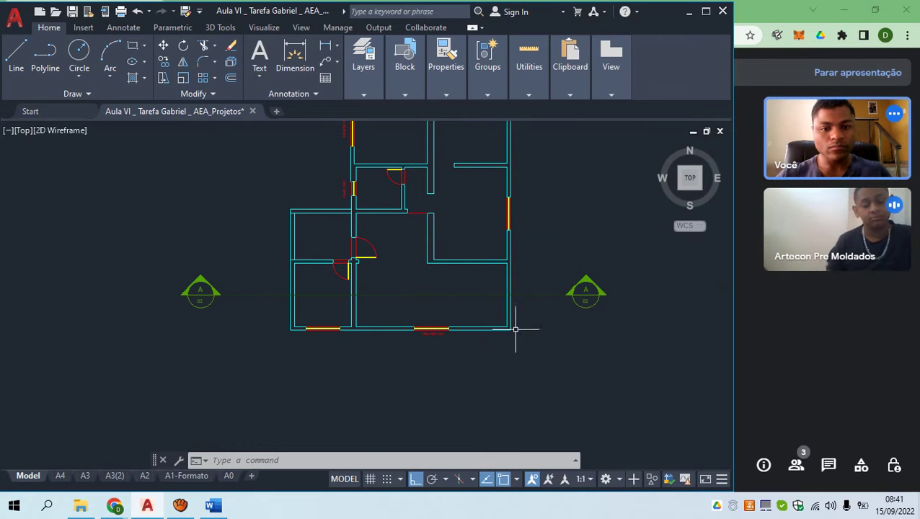
# Trim the copied plan's vertical walls below the section A line with a fence across the plan
pyautogui.press('Escape')
pyautogui.press('Escape')
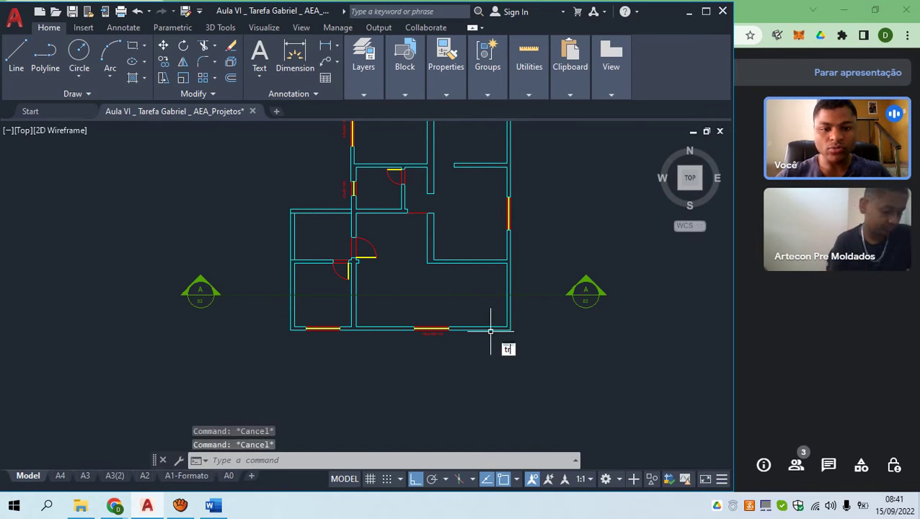
pyautogui.write('tr')
pyautogui.press('Return')
pyautogui.scroll(3, 527, 316)
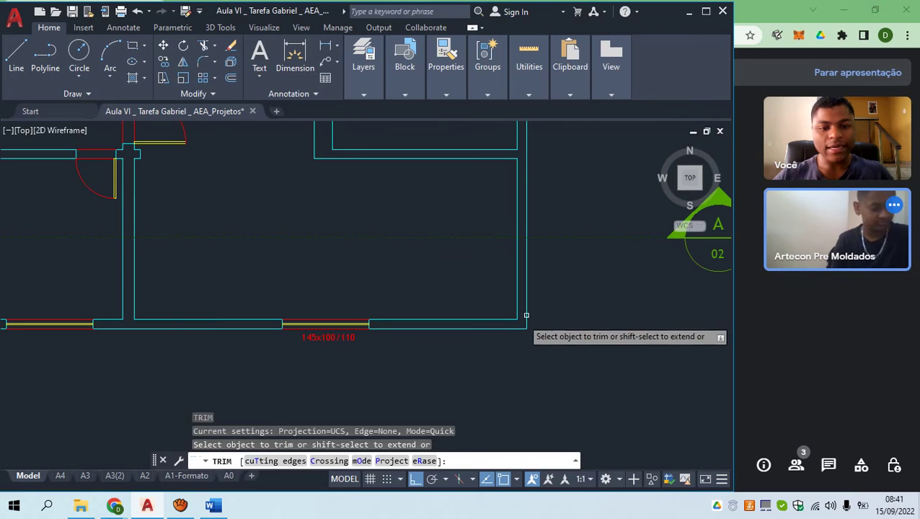
pyautogui.click(557, 293)
pyautogui.scroll(-4, 256, 326)
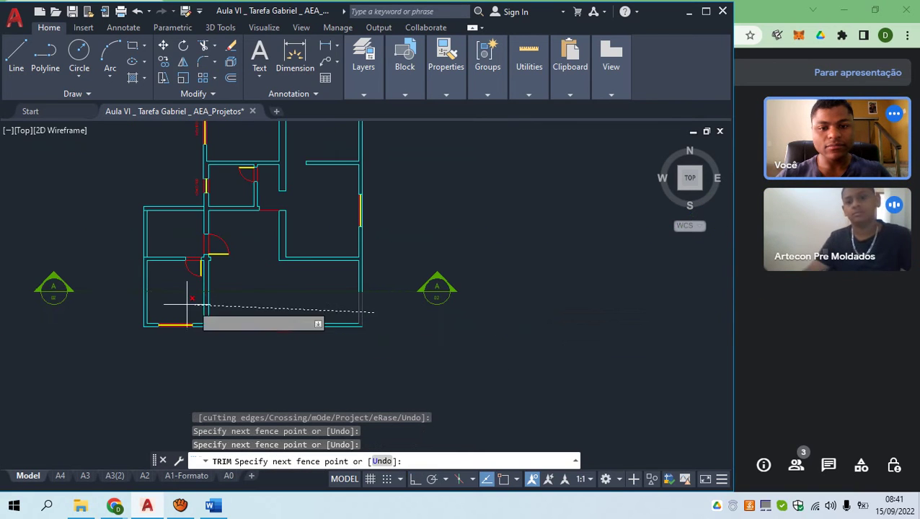
pyautogui.click(113, 310)
pyautogui.press('Return')
pyautogui.press('Escape')
# Erase the leftover front walls and windows below the section line in the copied plan
pyautogui.click(383, 342)
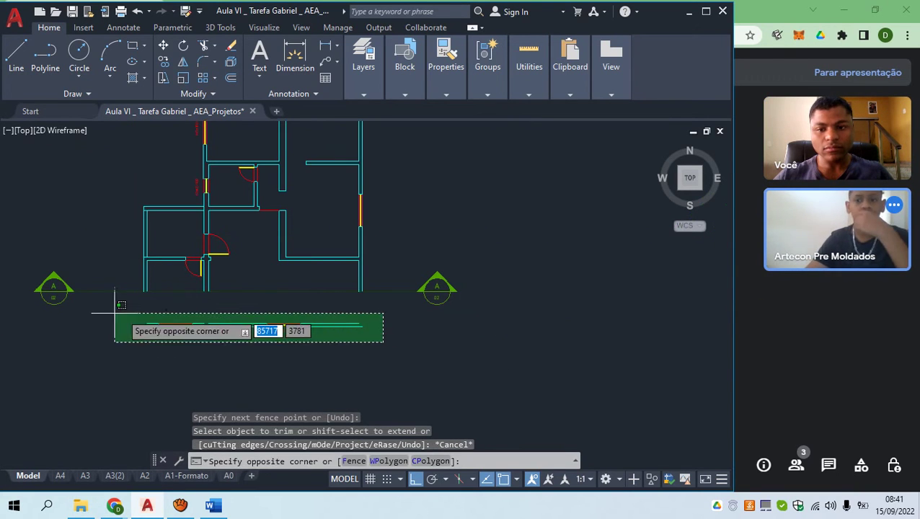
pyautogui.click(115, 313)
pyautogui.write('e')
pyautogui.press('Return')
pyautogui.moveTo(107, 308); pyautogui.dragTo(161, 300, button='middle')
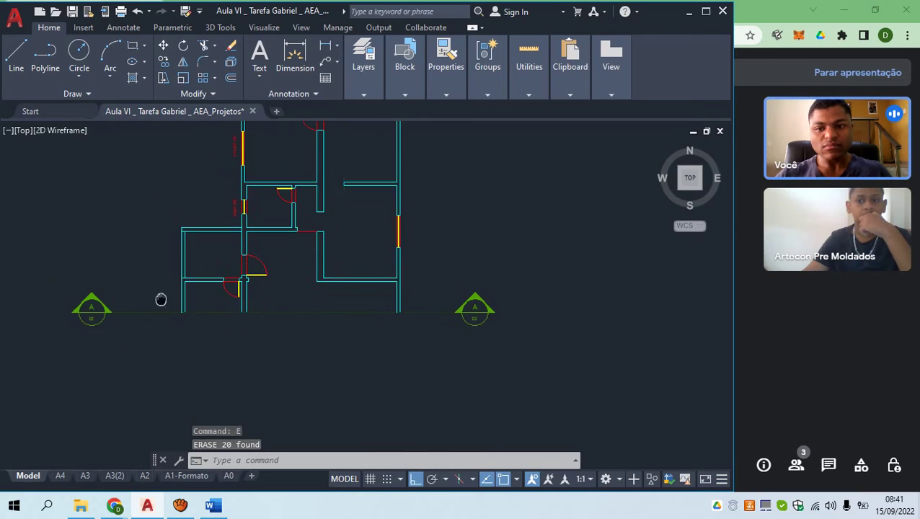
# Highlight the outer walls of the small room above the lower-left room, and clear the selection
pyautogui.press('Escape')
pyautogui.click(208, 274)
pyautogui.click(158, 220)
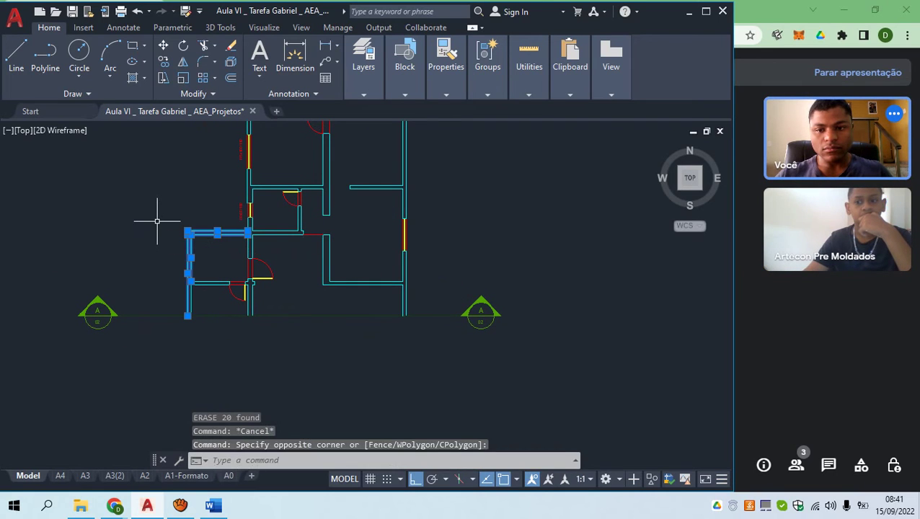
pyautogui.press('Escape')
# Trim away both edges of the small left room's outer side wall between its upper and lower walls
pyautogui.scroll(2, 189, 295)
pyautogui.scroll(1, 193, 276)
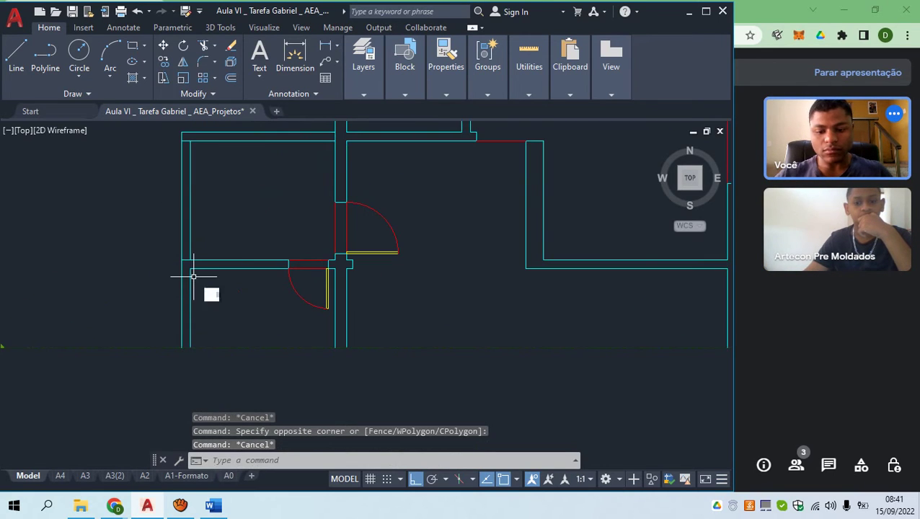
pyautogui.write('tr')
pyautogui.press('Return')
pyautogui.click(217, 242)
pyautogui.click(113, 199)
pyautogui.press('Return')
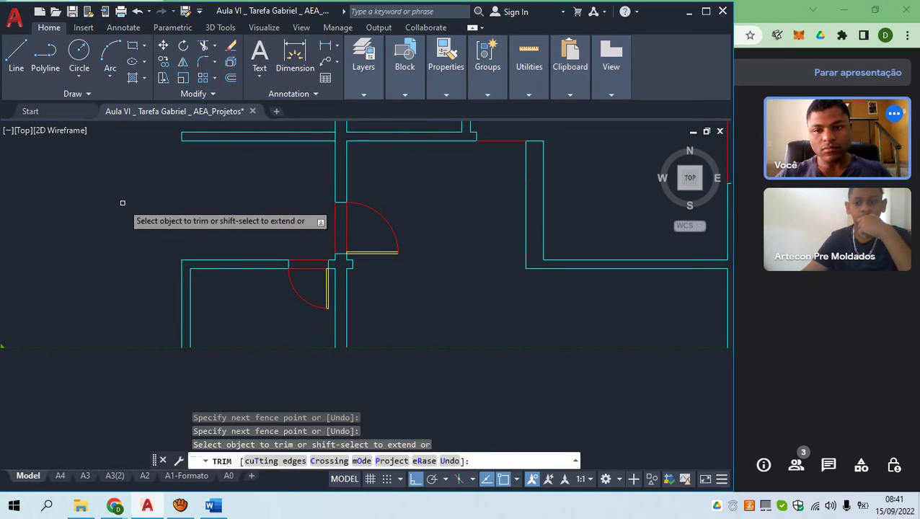
pyautogui.scroll(-2, 129, 209)
pyautogui.press('Escape')
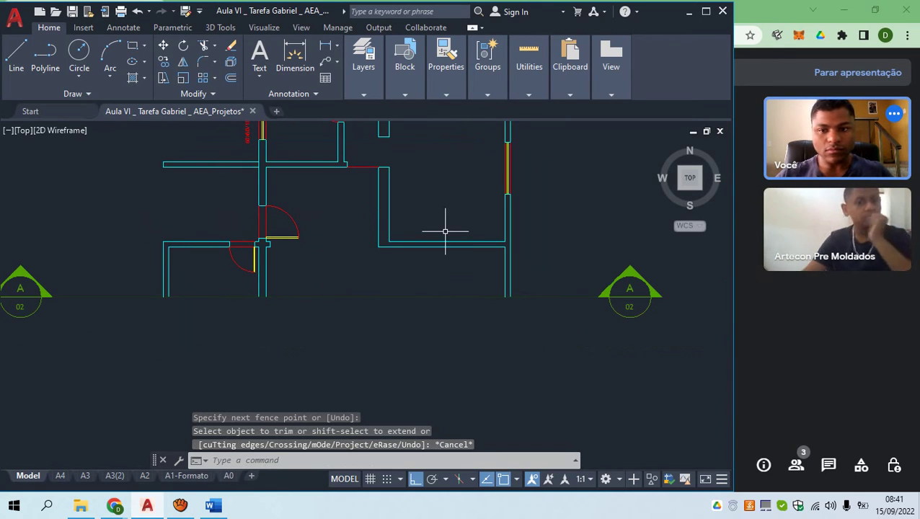
# Copy the section A line straight up by about 193 units so it crosses the rooms behind it
pyautogui.click(499, 334)
pyautogui.click(431, 292)
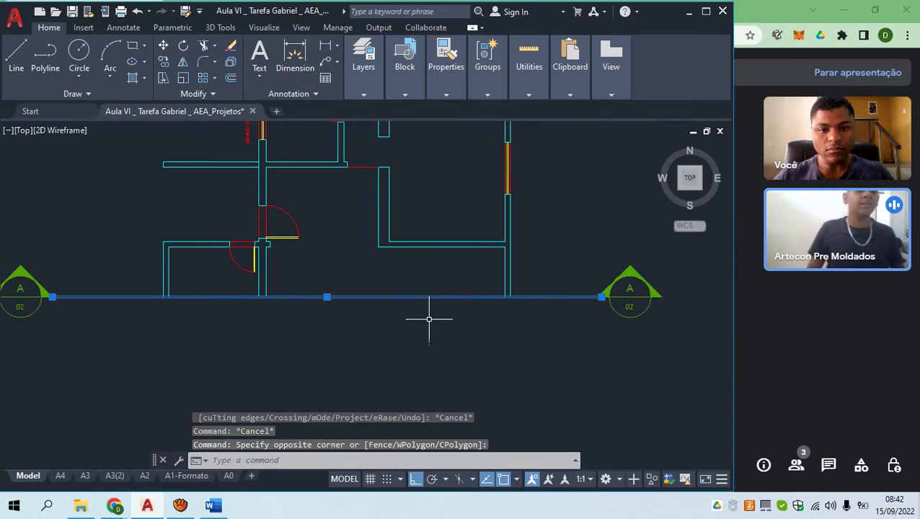
pyautogui.click(163, 62)
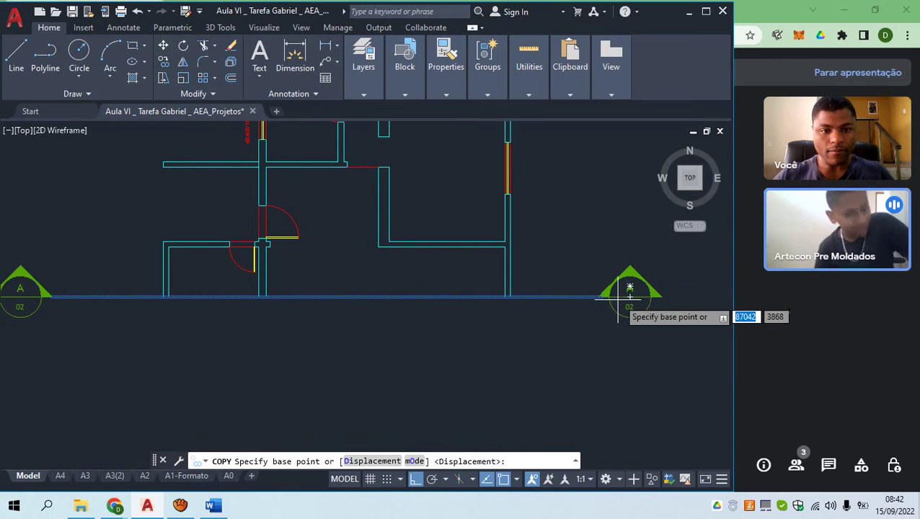
pyautogui.click(602, 296)
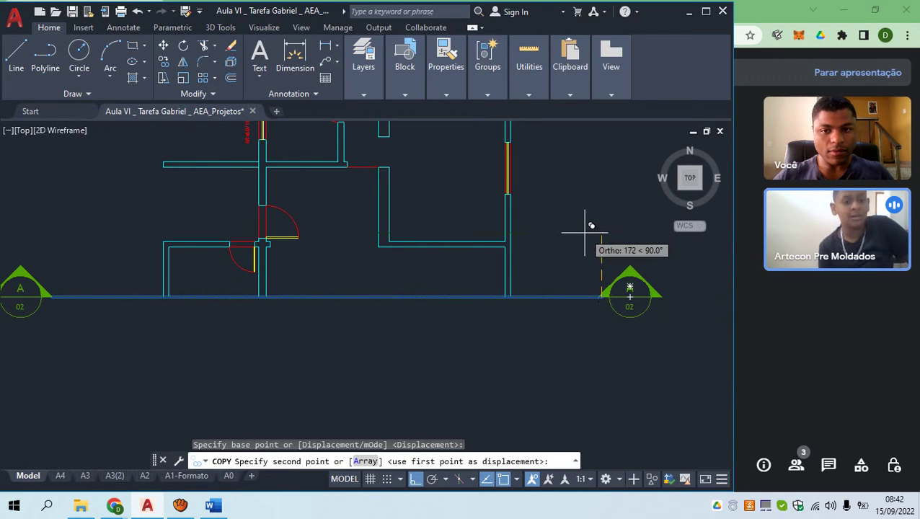
pyautogui.scroll(3, 563, 238)
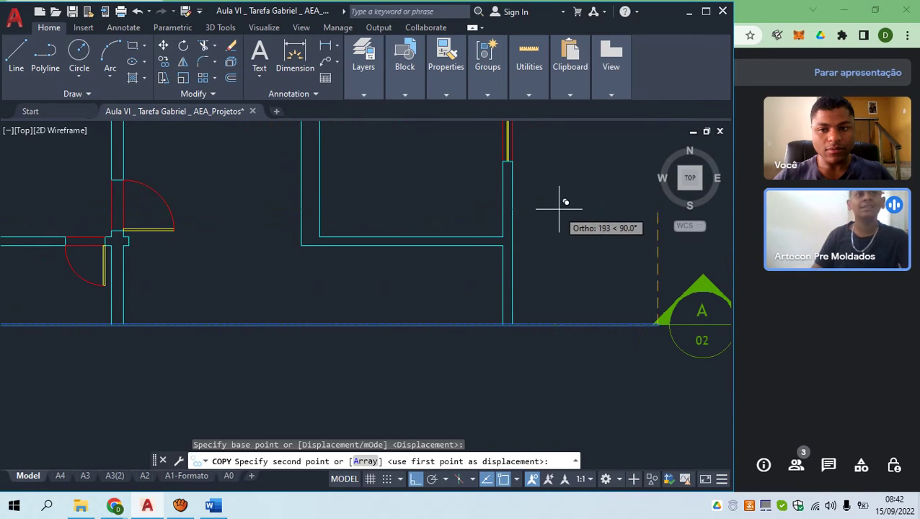
pyautogui.click(561, 209)
pyautogui.moveTo(482, 227); pyautogui.dragTo(637, 226, button='middle')
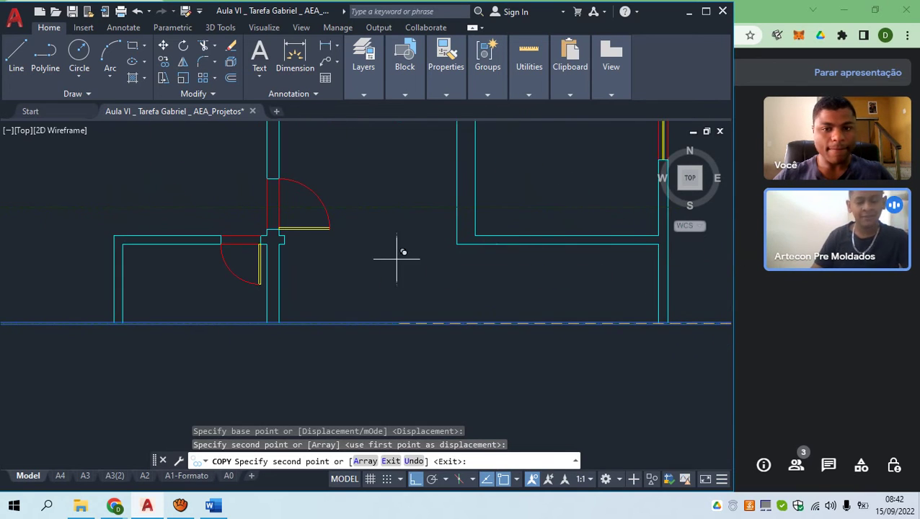
pyautogui.scroll(-2, 370, 265)
pyautogui.press('Escape')
# Highlight the original section line and the circle and texts of its left marker in the copied plan, and clear the selection
pyautogui.moveTo(228, 287); pyautogui.dragTo(246, 283, button='middle')
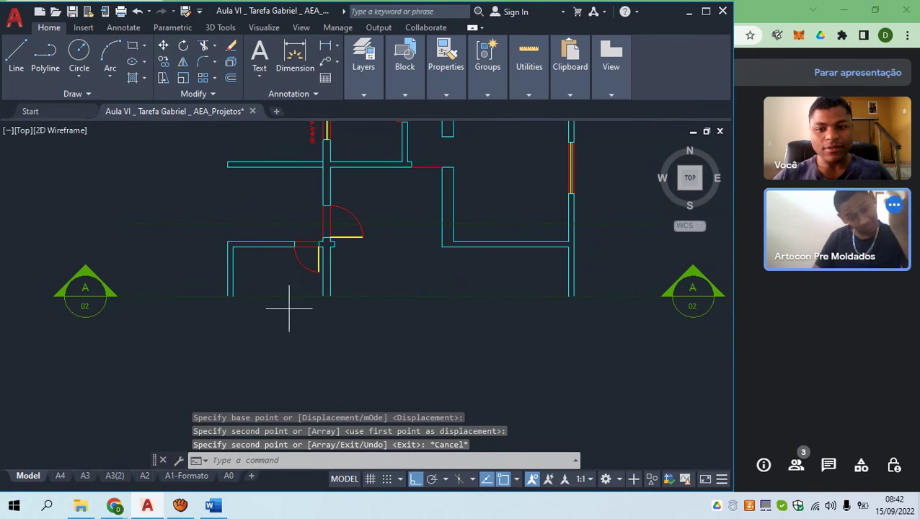
pyautogui.click(290, 308)
pyautogui.click(273, 293)
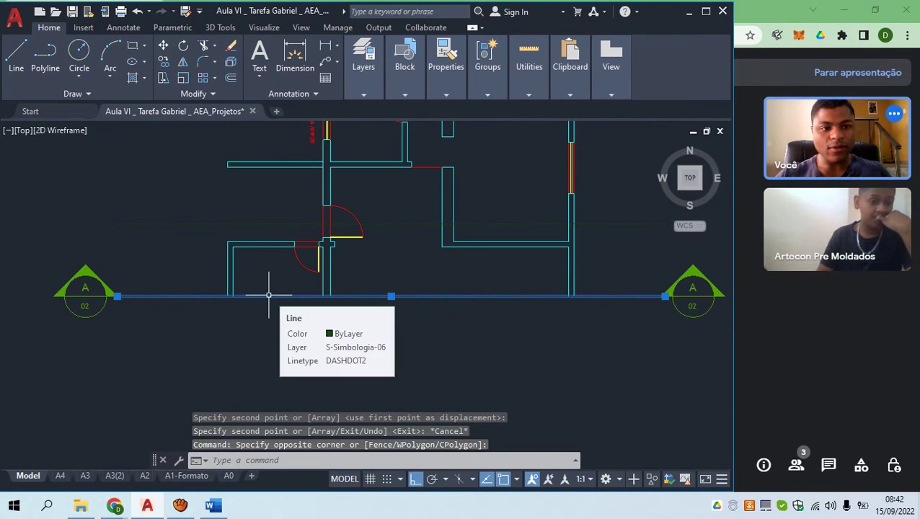
pyautogui.moveTo(253, 277); pyautogui.dragTo(272, 275, button='middle')
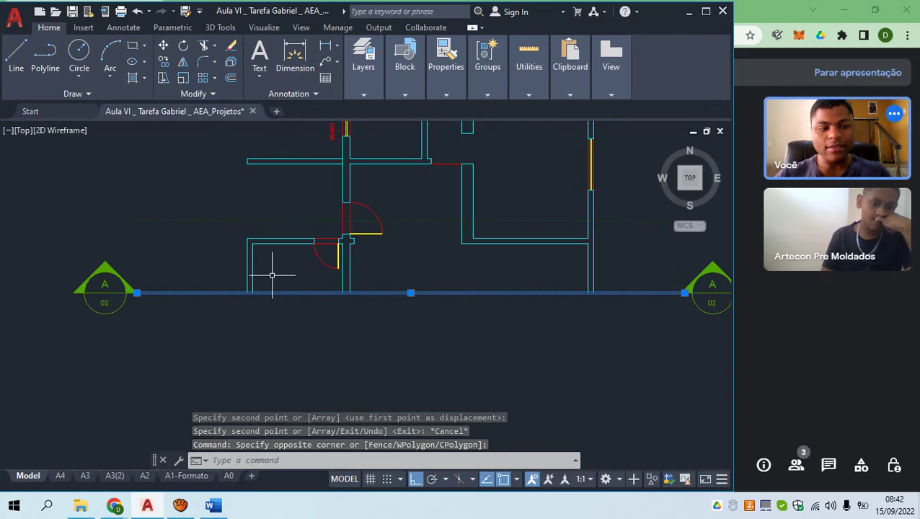
pyautogui.press('Escape')
pyautogui.click(207, 312)
pyautogui.click(80, 242)
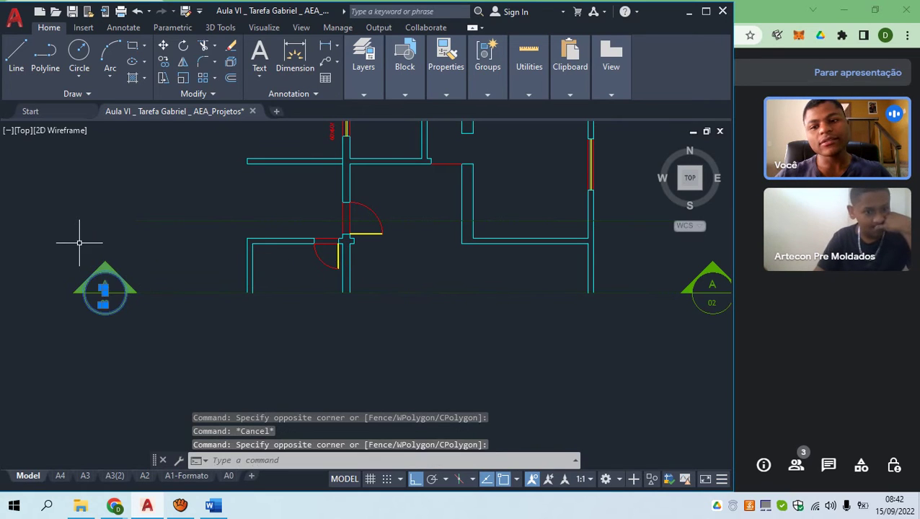
pyautogui.press('Escape')
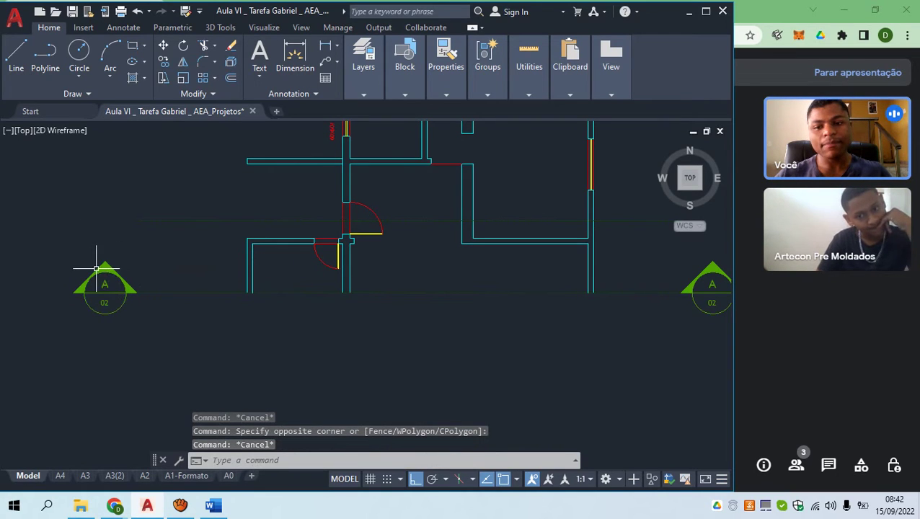
# Highlight the lower-left room's upper inner wall edge and door threshold line, return to the original plan, and clear the selection
pyautogui.scroll(4, 292, 265)
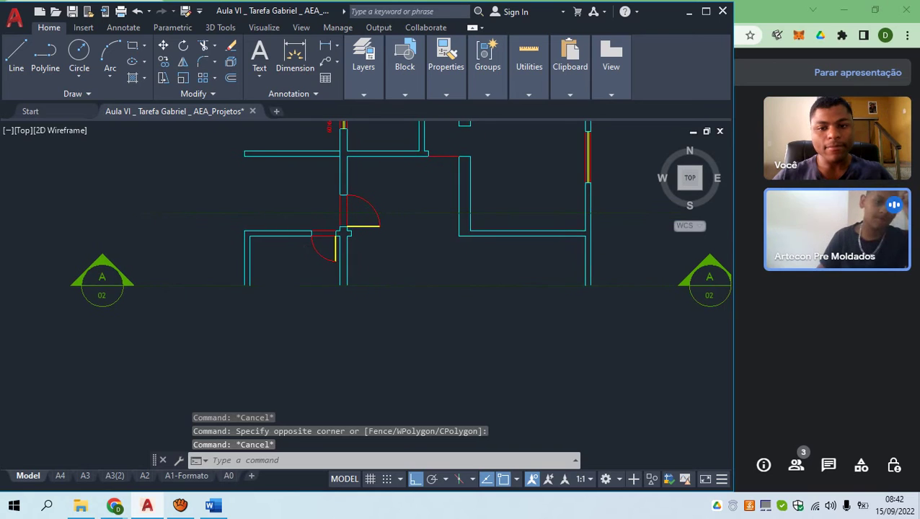
pyautogui.click(288, 248)
pyautogui.click(232, 206)
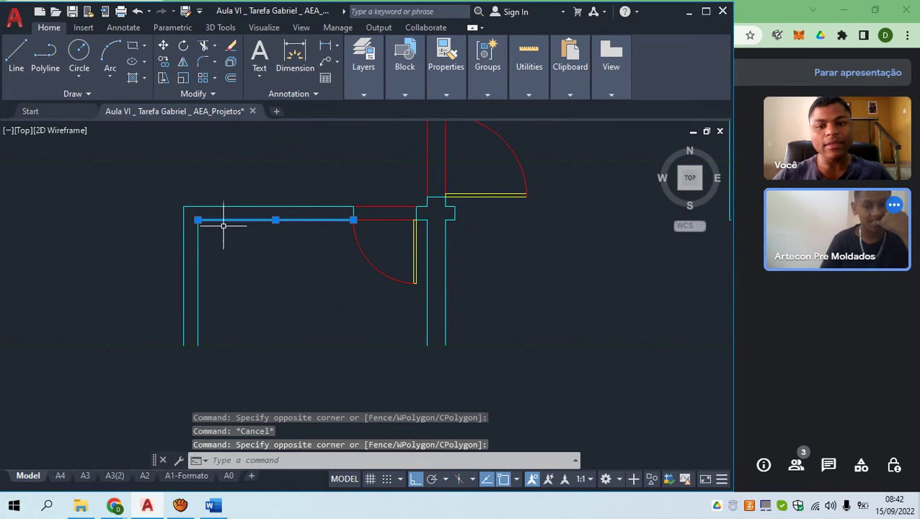
pyautogui.click(390, 238)
pyautogui.click(361, 209)
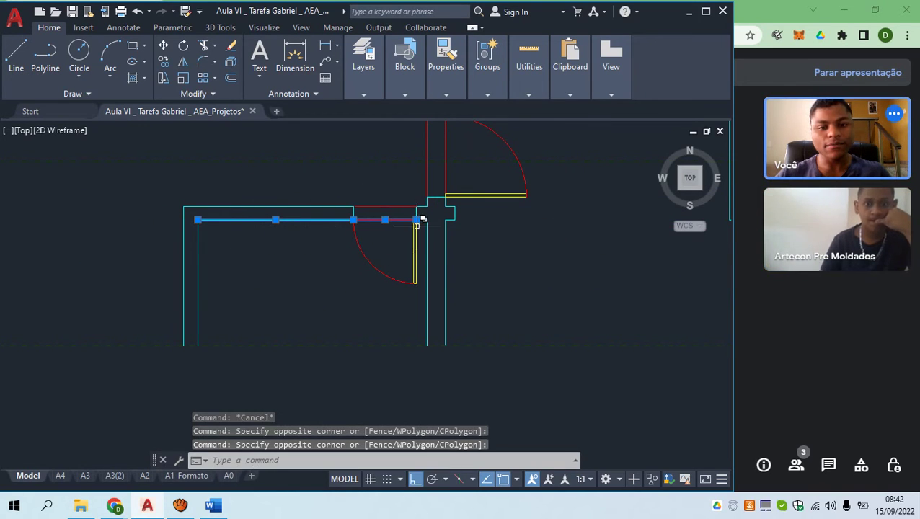
pyautogui.scroll(-2, 416, 220)
pyautogui.moveTo(414, 247); pyautogui.dragTo(381, 270, button='middle')
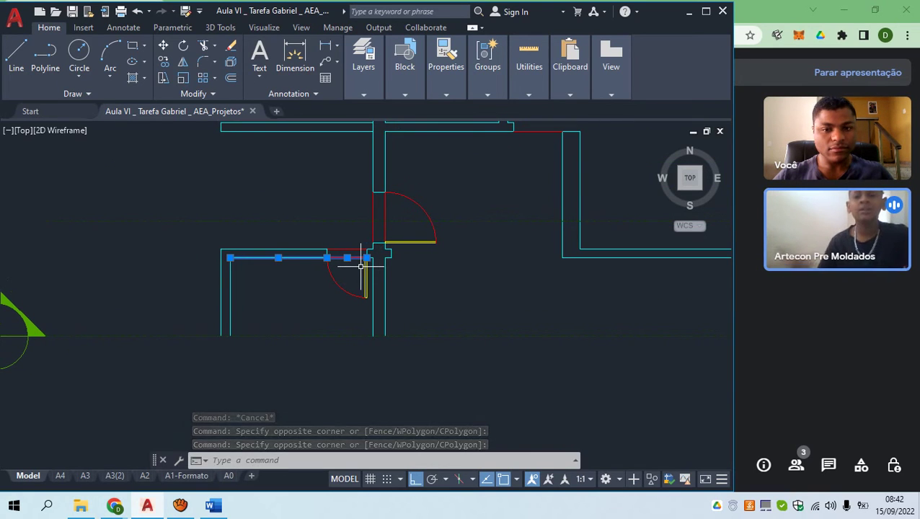
pyautogui.scroll(-4, 360, 266)
pyautogui.click(363, 264)
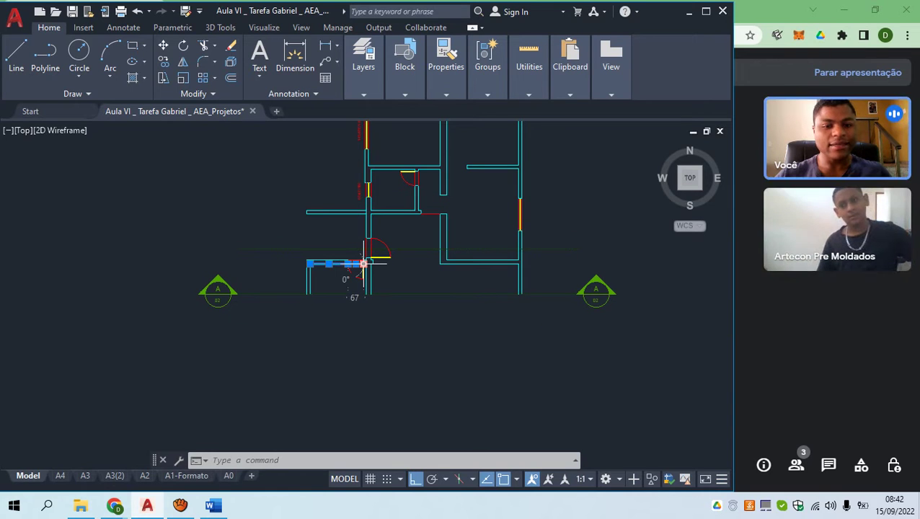
pyautogui.moveTo(300, 287); pyautogui.dragTo(573, 294, button='middle')
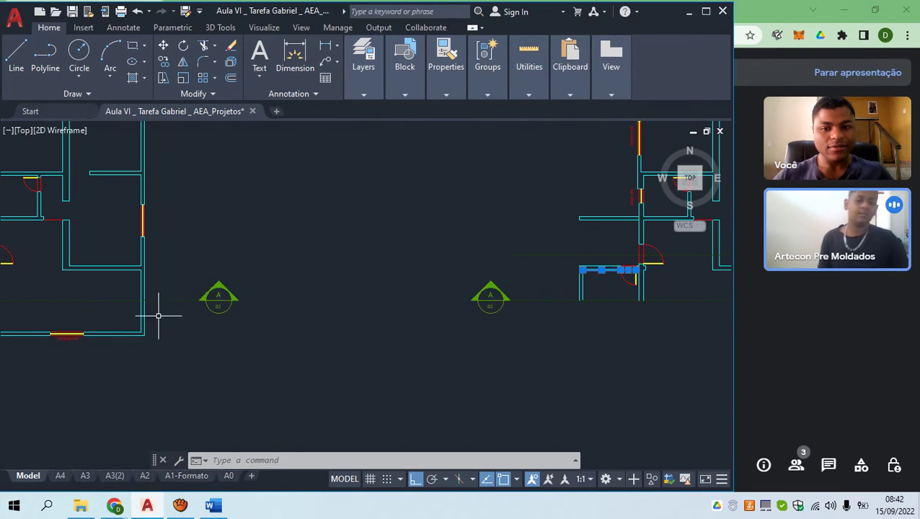
pyautogui.moveTo(158, 316); pyautogui.dragTo(608, 268, button='middle')
pyautogui.click(317, 278)
pyautogui.press('Escape')
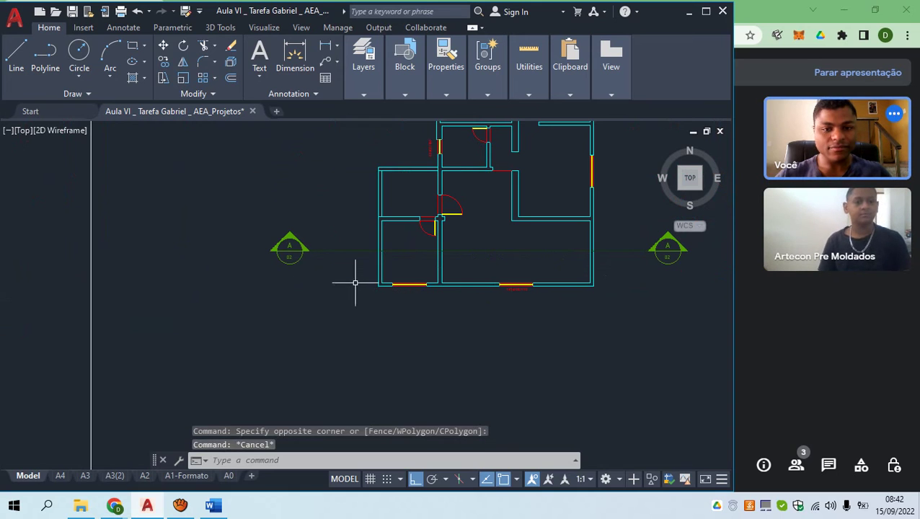
pyautogui.moveTo(354, 283)
pyautogui.mouseDown()
pyautogui.moveTo(277, 230)
pyautogui.moveTo(288, 247)
pyautogui.mouseUp()
pyautogui.press('Escape')
pyautogui.click(347, 280)
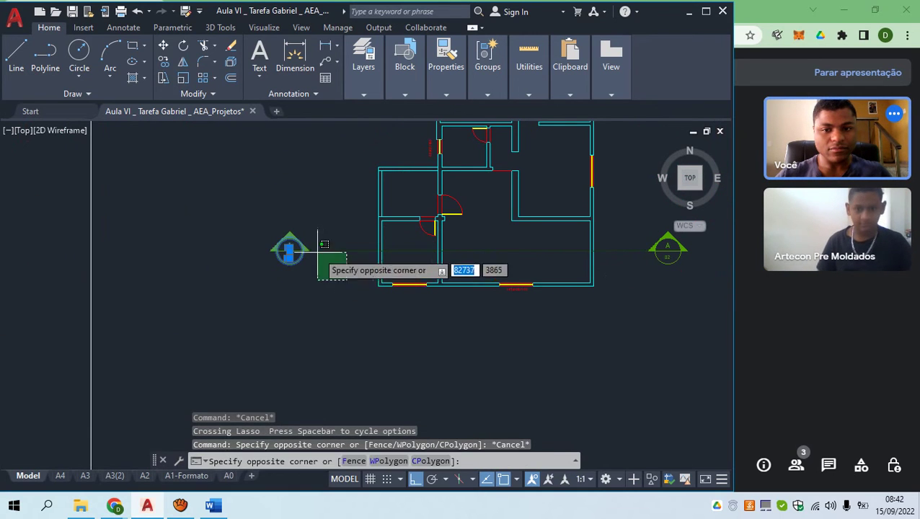
pyautogui.press('Escape')
pyautogui.press('Escape')
# Mirror the original plan's section A line and both end markers about the section line so they point downward, erasing the source objects
pyautogui.click(344, 281)
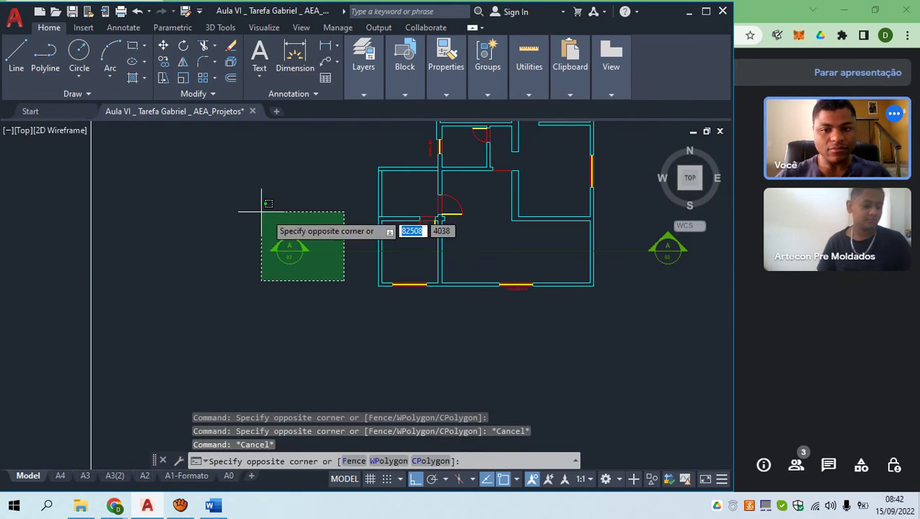
pyautogui.click(262, 212)
pyautogui.click(707, 261)
pyautogui.click(617, 242)
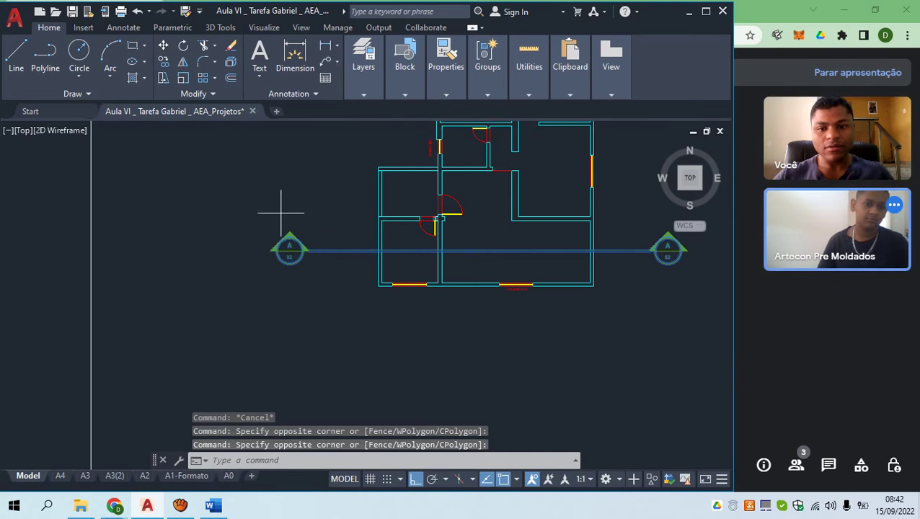
pyautogui.write('mi')
pyautogui.press('Return')
pyautogui.click(310, 251)
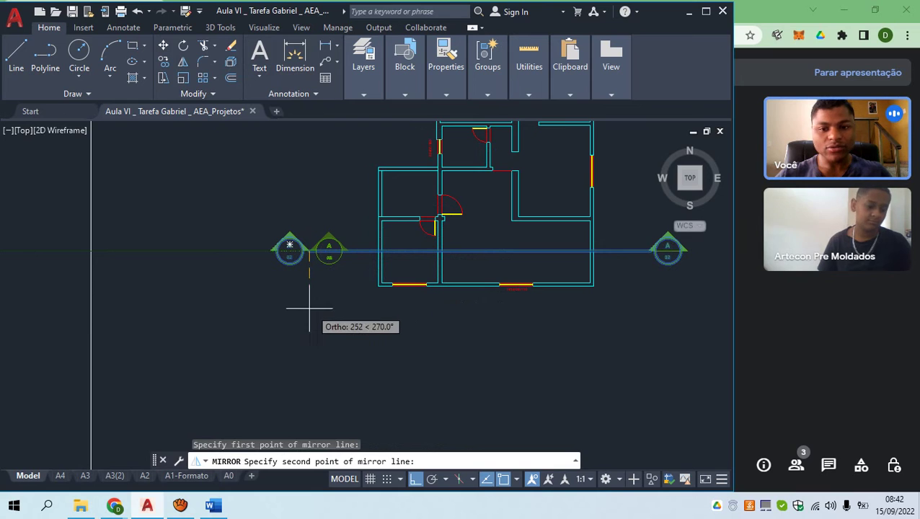
pyautogui.click(248, 252)
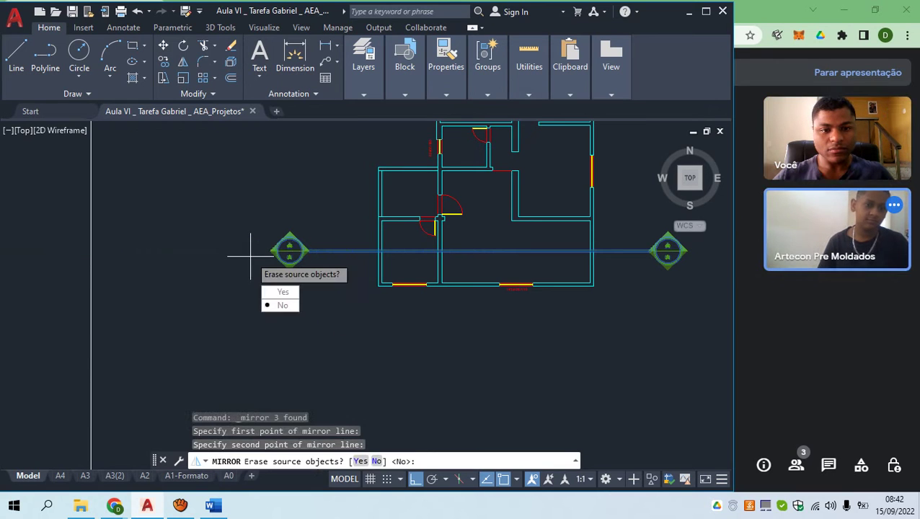
pyautogui.write('y')
pyautogui.press('Return')
# Highlight the left marker of the flipped section A, compare it with the marker at the other end, and clear the selection
pyautogui.scroll(3, 310, 252)
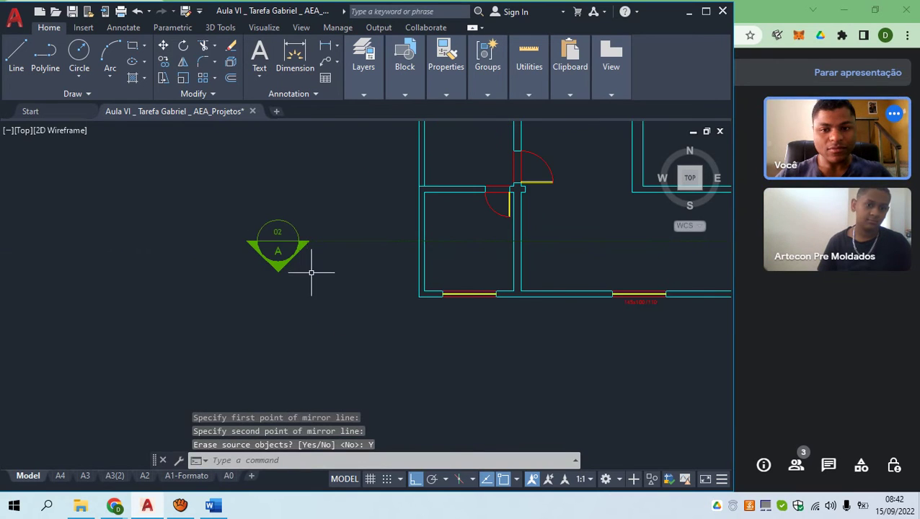
pyautogui.click(312, 271)
pyautogui.click(260, 273)
pyautogui.scroll(-3, 260, 270)
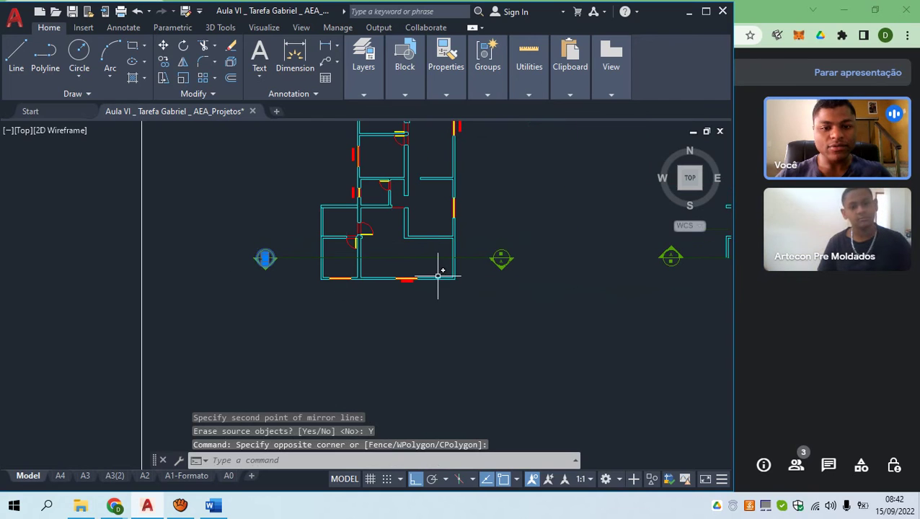
pyautogui.scroll(2, 409, 278)
pyautogui.scroll(2, 373, 263)
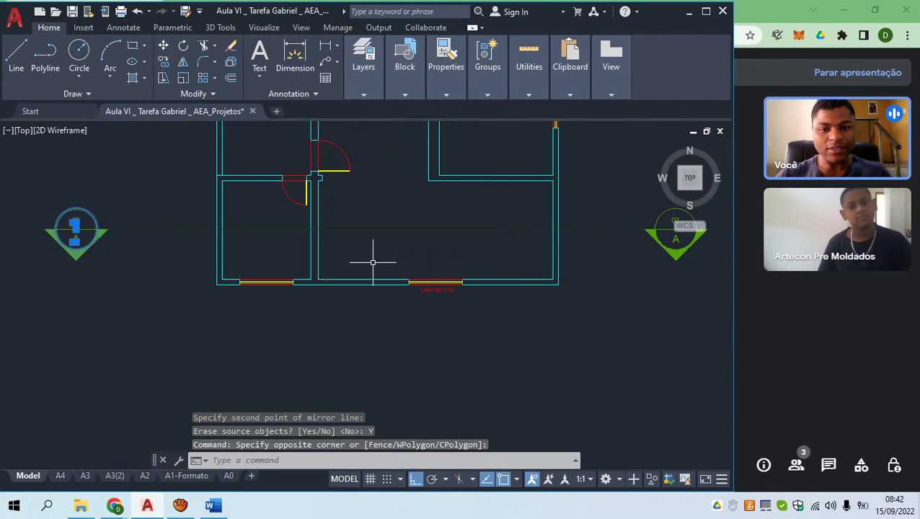
pyautogui.press('Escape')
# Highlight the inner edges of the small lower-left room's bottom wall and its window line, and clear the selection
pyautogui.scroll(2, 224, 263)
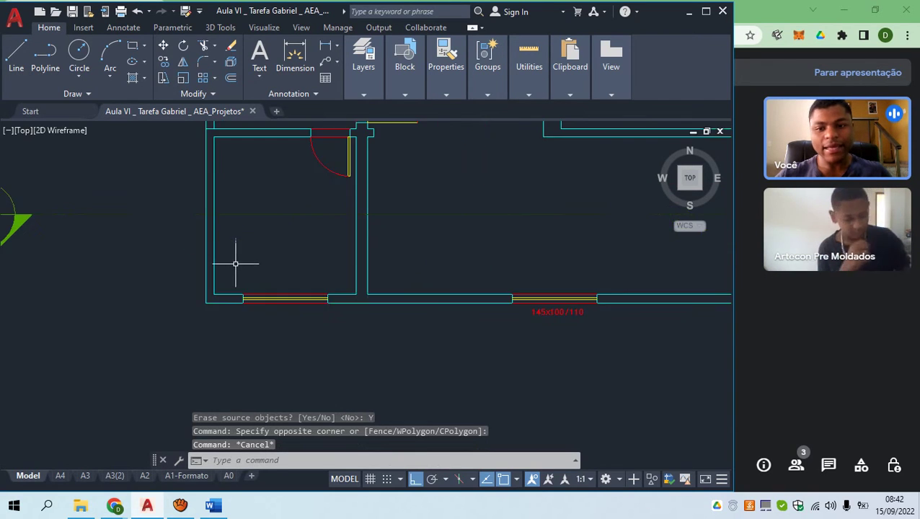
pyautogui.click(234, 297)
pyautogui.click(222, 271)
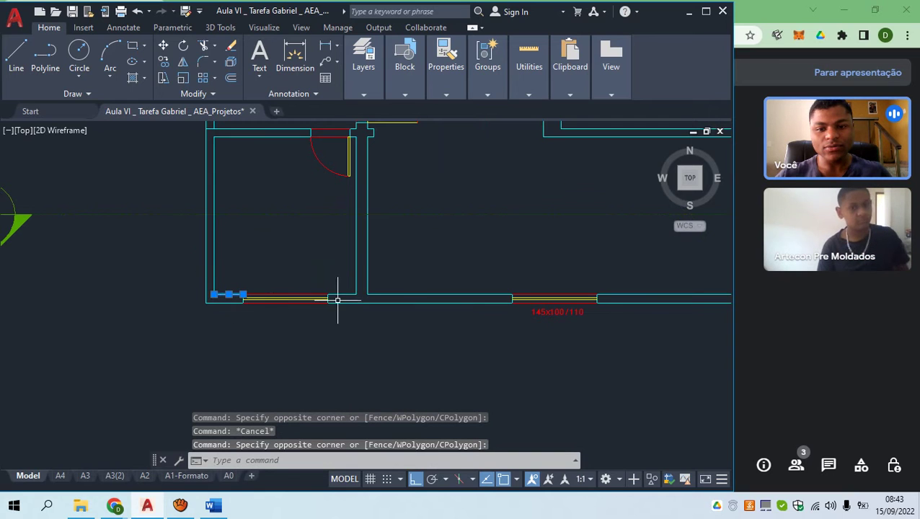
pyautogui.scroll(3, 338, 299)
pyautogui.click(307, 295)
pyautogui.click(270, 269)
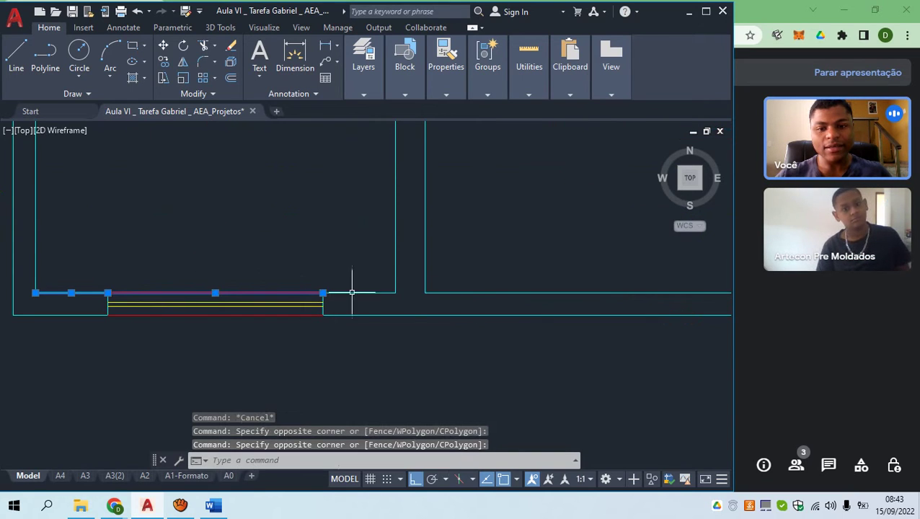
pyautogui.click(372, 301)
pyautogui.click(344, 263)
pyautogui.scroll(-4, 344, 263)
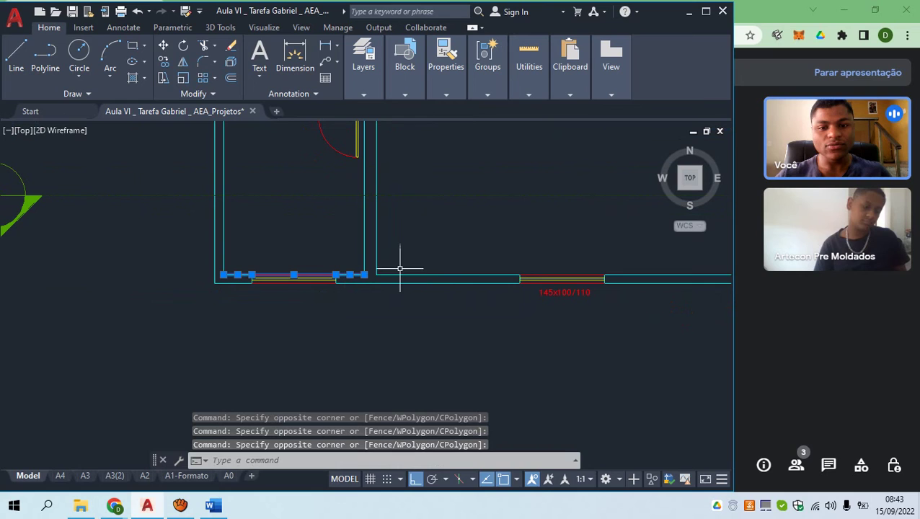
pyautogui.press('Escape')
# Highlight the inner edge of the large room's bottom wall and the line of its 145x100/110 window, and clear the selection
pyautogui.click(447, 277)
pyautogui.click(421, 257)
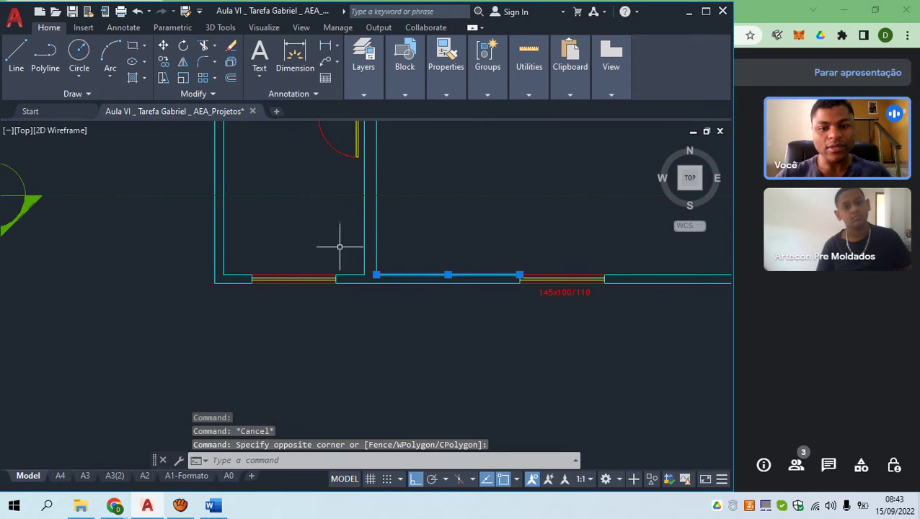
pyautogui.moveTo(488, 260); pyautogui.dragTo(355, 278, button='middle')
pyautogui.scroll(6, 432, 295)
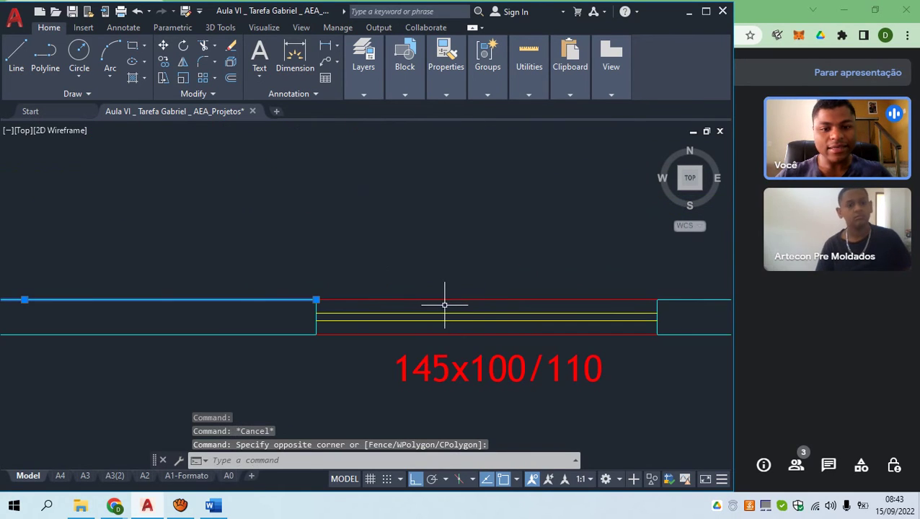
pyautogui.click(445, 305)
pyautogui.click(411, 261)
pyautogui.scroll(-6, 401, 260)
pyautogui.press('Escape')
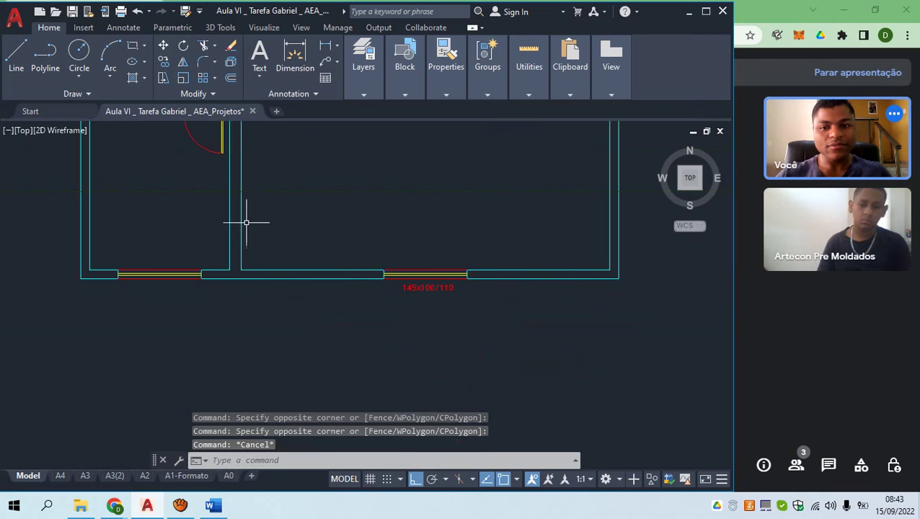
# Highlight the walls and doors above the flipped section line in the original plan, and clear the selection
pyautogui.scroll(-2, 296, 312)
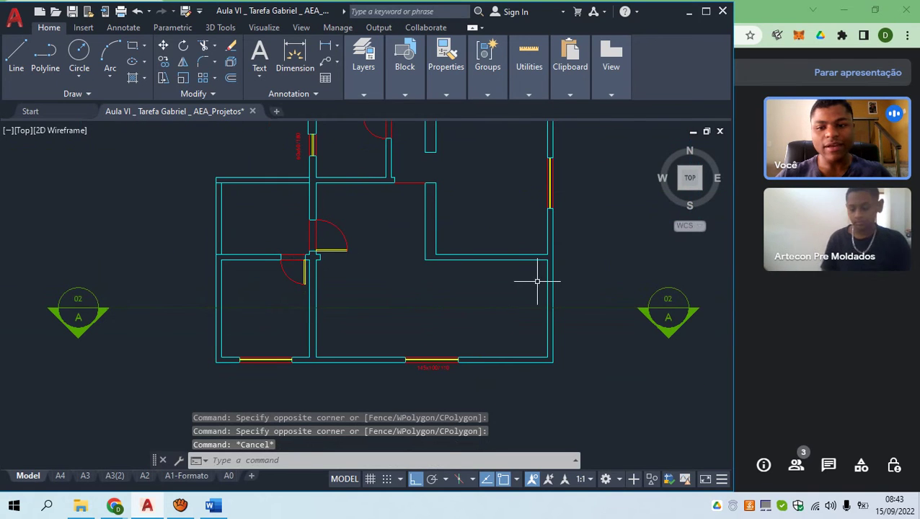
pyautogui.click(577, 261)
pyautogui.click(110, 124)
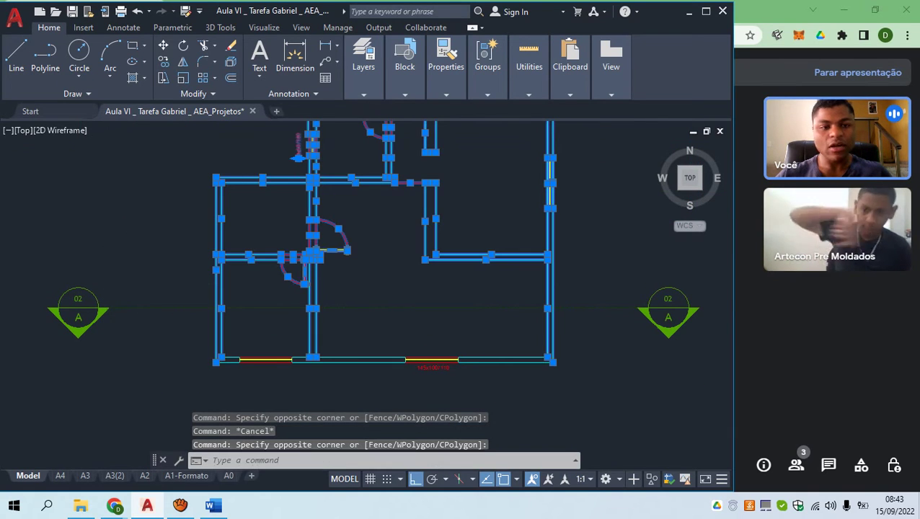
pyautogui.press('Escape')
# Undo the mirroring of the original plan's section A line and markers
pyautogui.scroll(-4, 468, 251)
pyautogui.hotkey('ctrl', 'z')
pyautogui.hotkey('ctrl', 'z')
pyautogui.hotkey('ctrl', 'z')
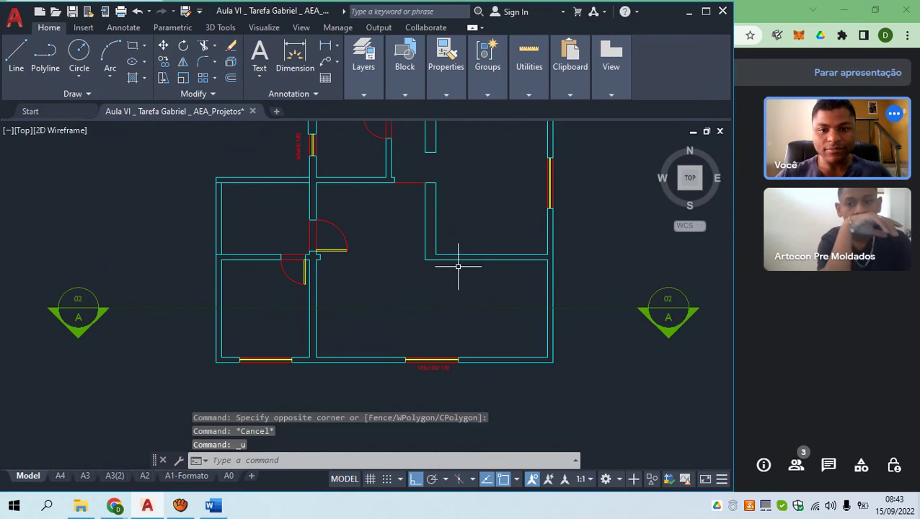
pyautogui.scroll(-4, 571, 263)
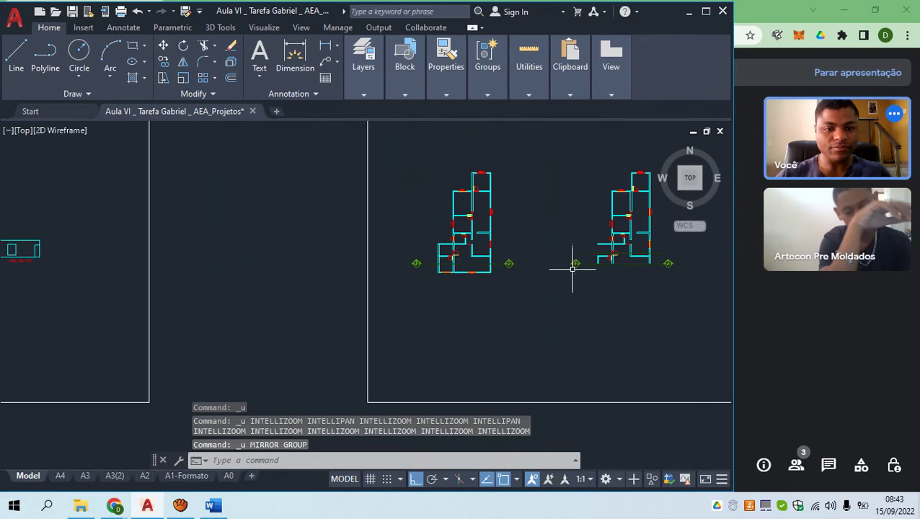
# Trim the copied plan's walls and door lines just above the copied section line with one fence across the whole plan
pyautogui.scroll(10, 438, 267)
pyautogui.press('Escape')
pyautogui.write('tr')
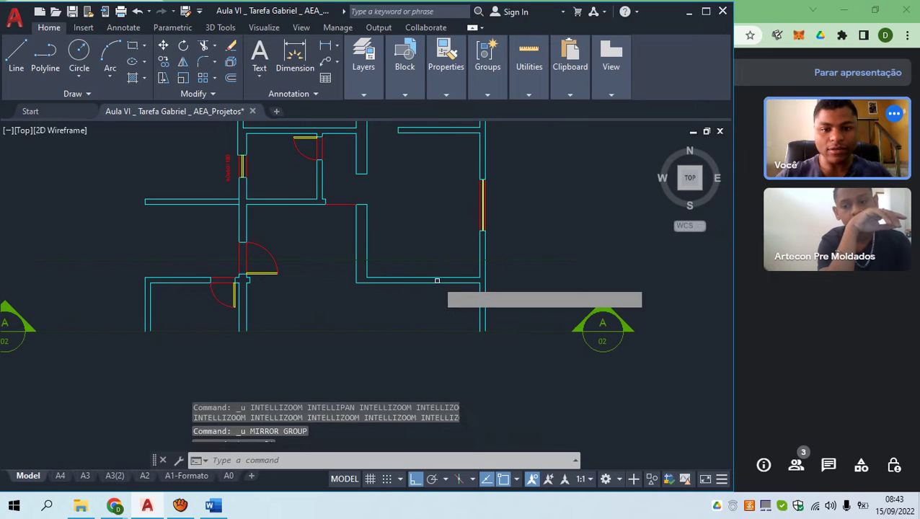
pyautogui.press('Return')
pyautogui.scroll(-2, 448, 282)
pyautogui.scroll(4, 451, 279)
pyautogui.click(522, 243)
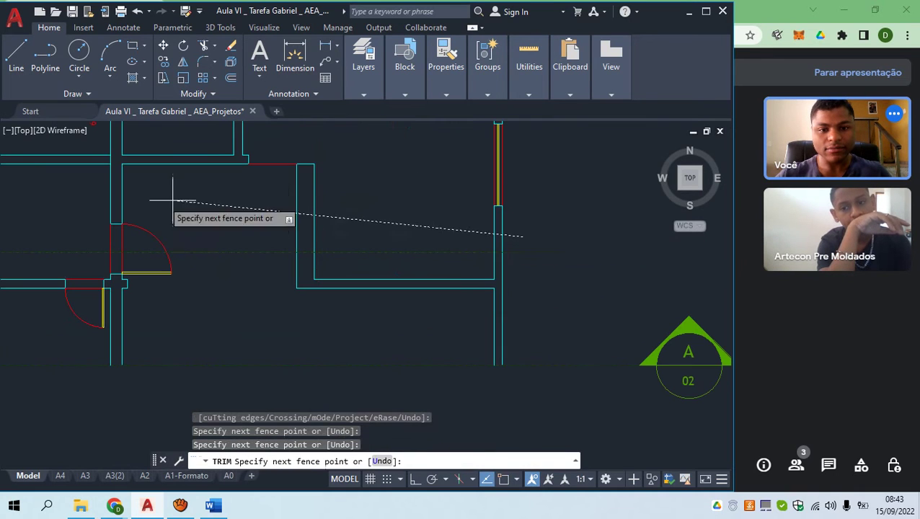
pyautogui.scroll(-3, 41, 209)
pyautogui.moveTo(61, 228); pyautogui.dragTo(174, 216, button='middle')
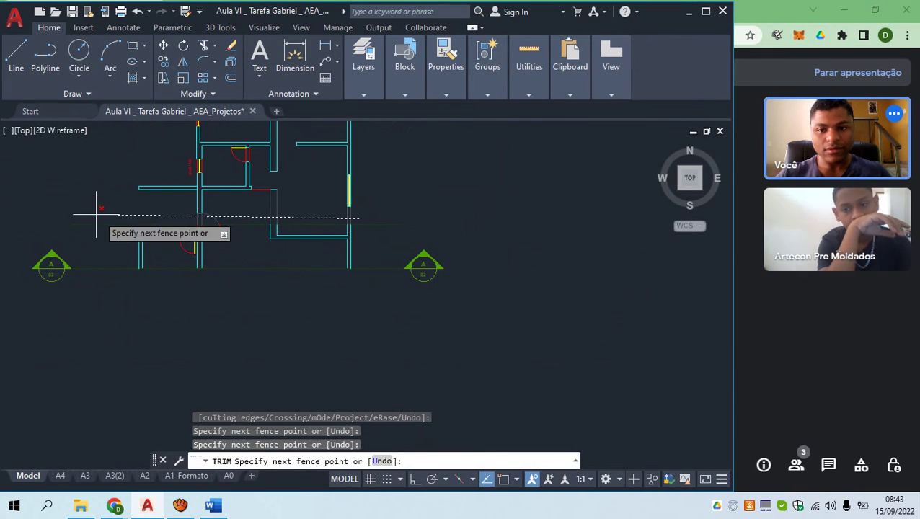
pyautogui.press('Return')
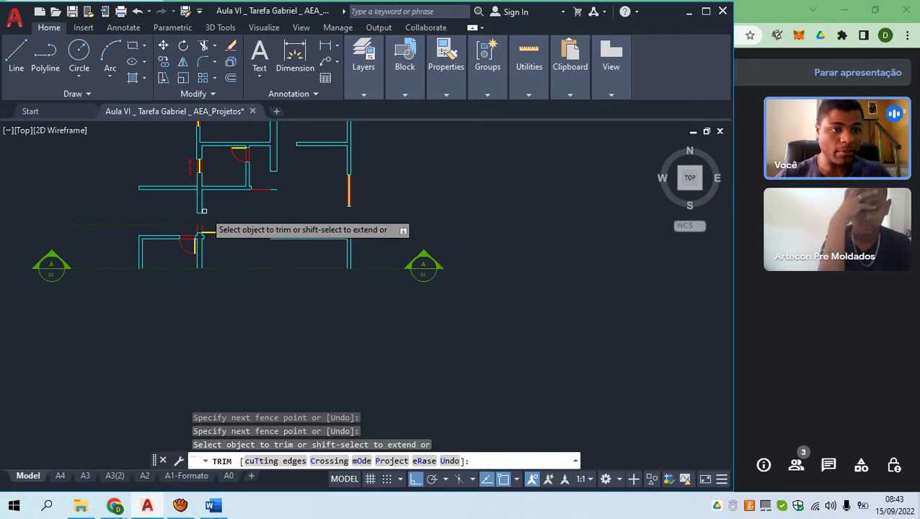
pyautogui.moveTo(151, 192); pyautogui.dragTo(244, 220, button='middle')
pyautogui.press('Escape')
# Erase all walls, doors, windows and labels above the copied section line in the copied plan
pyautogui.scroll(-2, 417, 238)
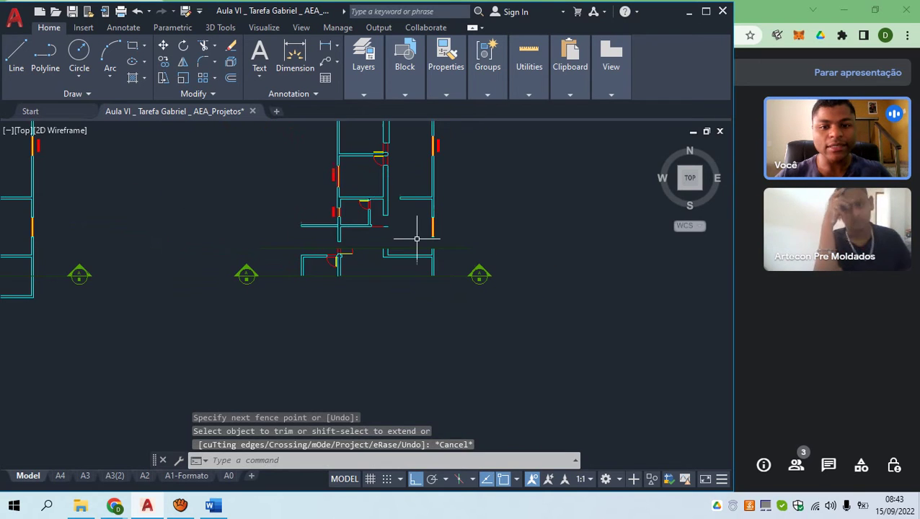
pyautogui.scroll(-2, 443, 238)
pyautogui.click(457, 237)
pyautogui.moveTo(329, 171); pyautogui.dragTo(294, 284, button='middle')
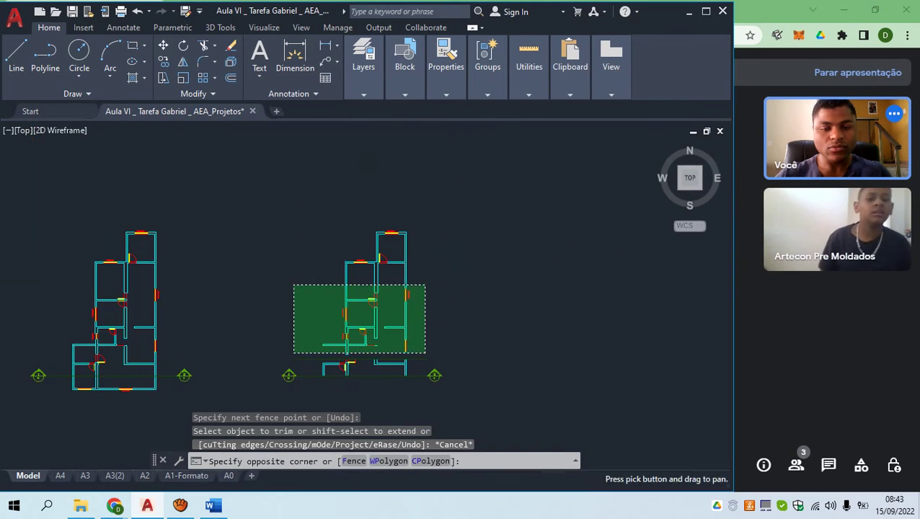
pyautogui.click(285, 193)
pyautogui.write('e')
pyautogui.press('Return')
# Erase the short leftover wall line above the entrance door opening in the copied plan
pyautogui.scroll(2, 366, 419)
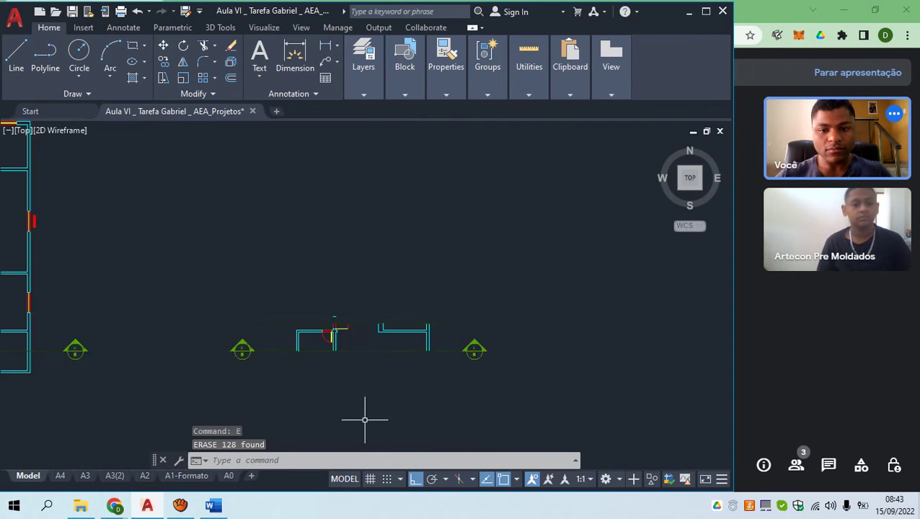
pyautogui.scroll(3, 312, 286)
pyautogui.press('Escape')
pyautogui.scroll(3, 320, 265)
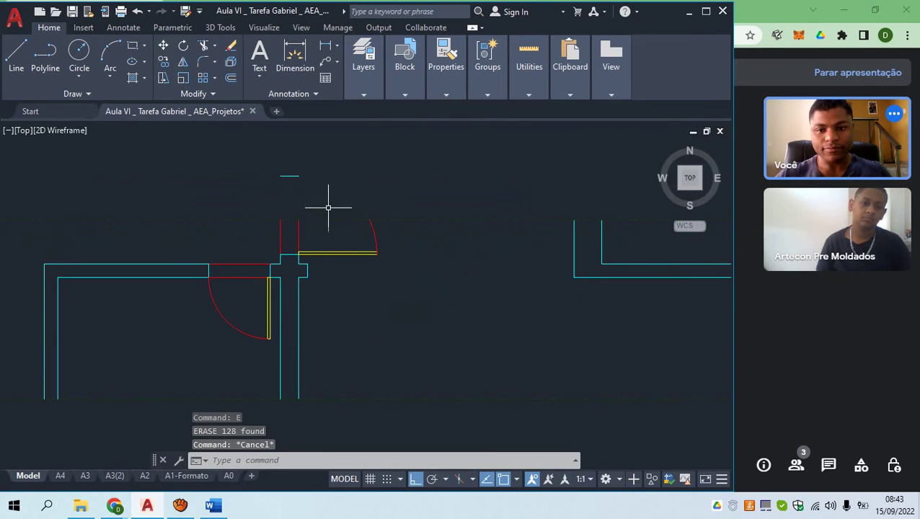
pyautogui.click(324, 192)
pyautogui.write('e')
pyautogui.press('Return')
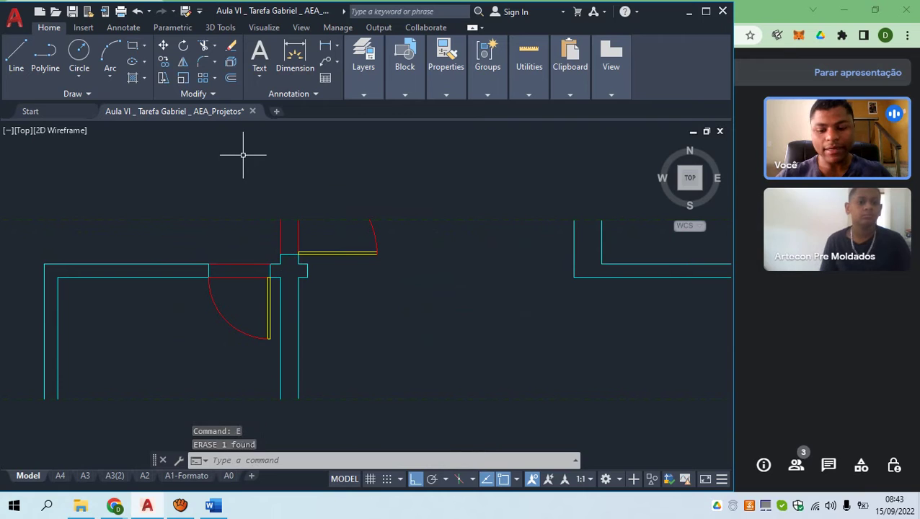
# Erase the trimmed door swing arc and the two red threshold lines above the wall junction
pyautogui.scroll(-2, 279, 166)
pyautogui.scroll(3, 295, 230)
pyautogui.scroll(-1, 349, 194)
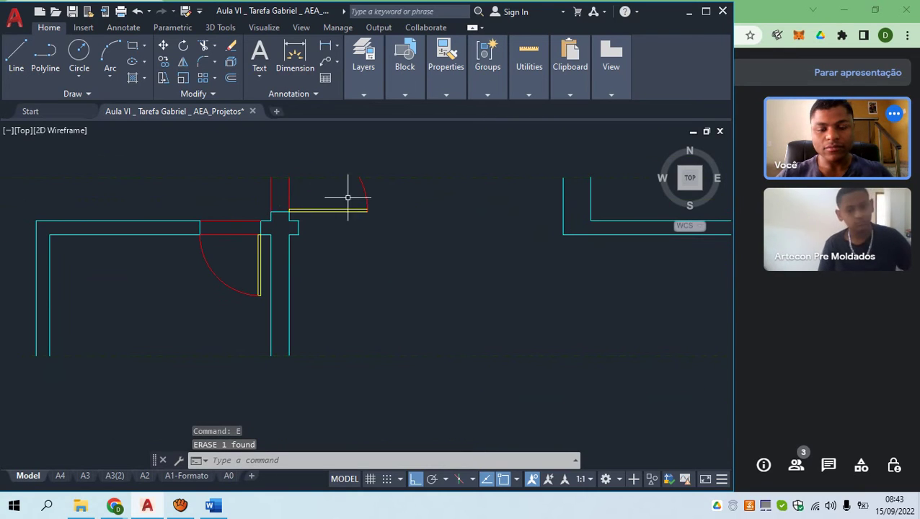
pyautogui.click(397, 196)
pyautogui.click(217, 181)
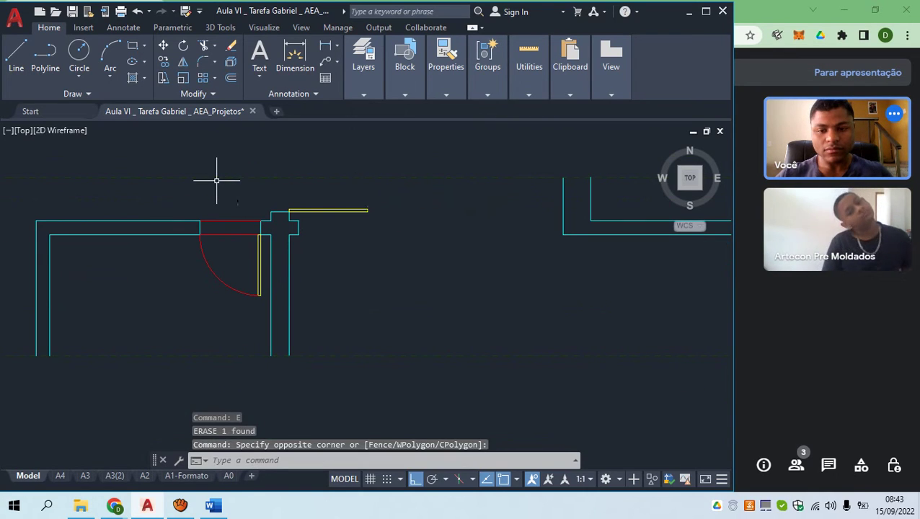
pyautogui.write('e')
pyautogui.press('Return')
# Erase the copied section line above the rooms in the copied plan
pyautogui.click(322, 198)
pyautogui.click(283, 160)
pyautogui.scroll(-4, 274, 169)
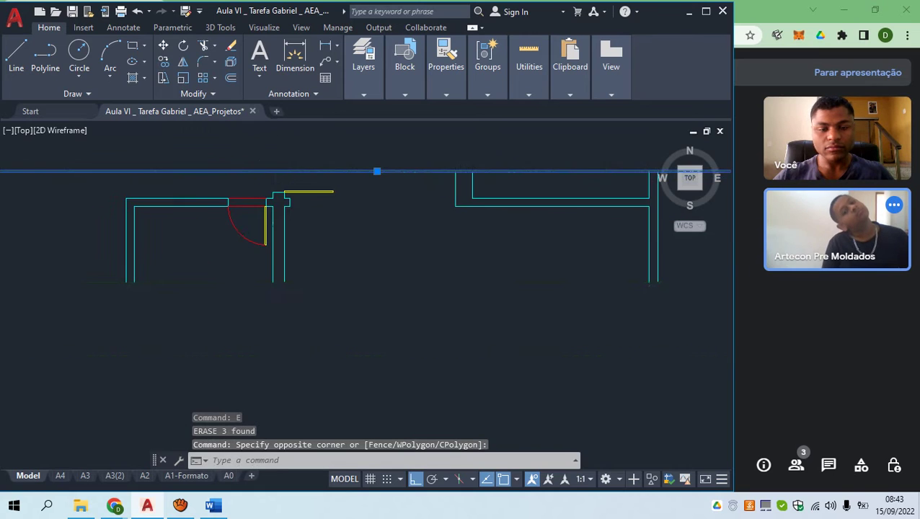
pyautogui.write('e')
pyautogui.press('Return')
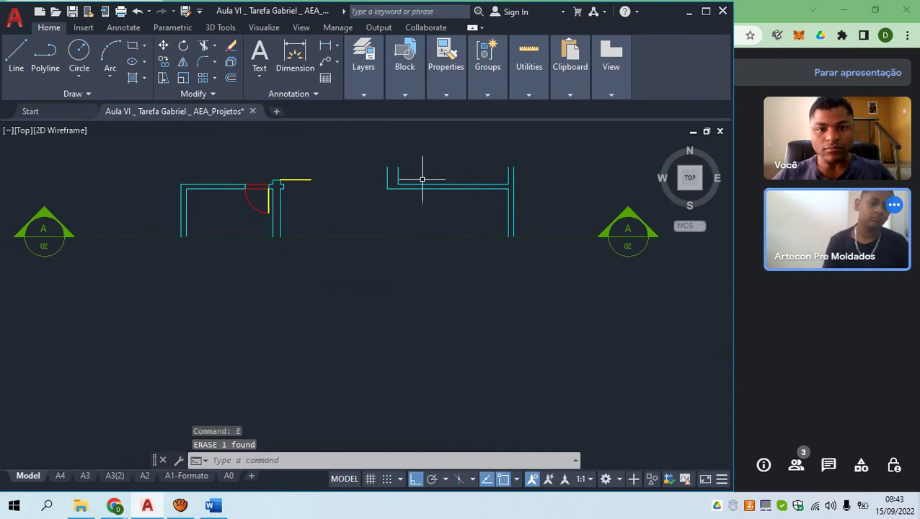
# Erase the leftover wall edges of the room behind the large room's upper wall in the copied plan
pyautogui.scroll(2, 422, 182)
pyautogui.scroll(-2, 422, 184)
pyautogui.scroll(4, 428, 178)
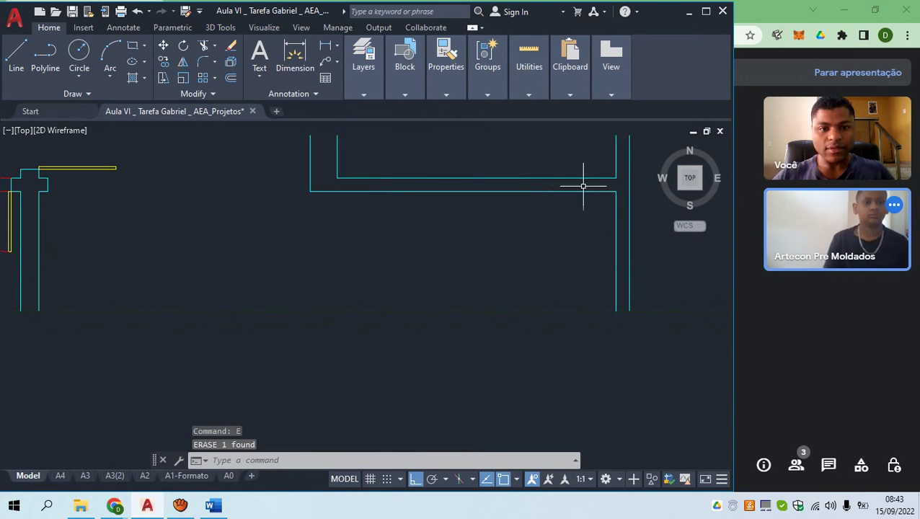
pyautogui.click(618, 182)
pyautogui.click(330, 136)
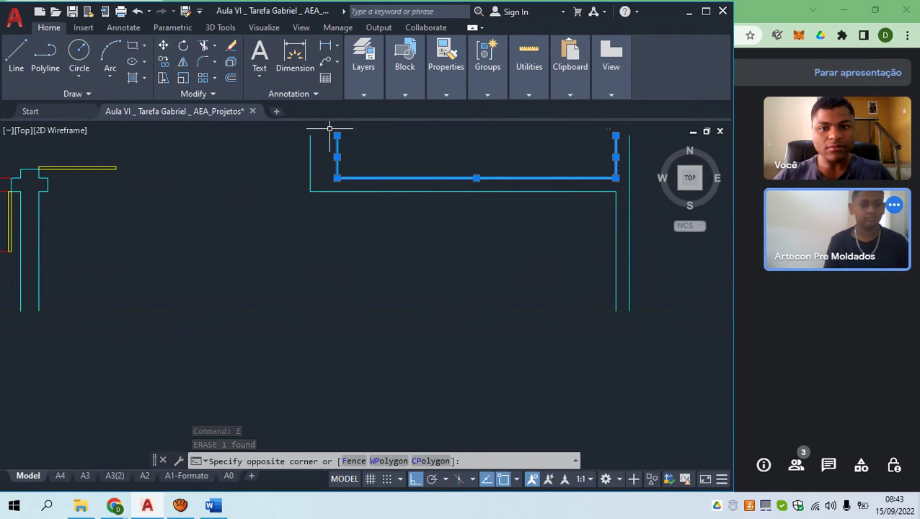
pyautogui.write('e')
pyautogui.press('Return')
# Erase the yellow door leaf extending from the top of the wall junction between the two rooms
pyautogui.scroll(-4, 330, 148)
pyautogui.moveTo(252, 215); pyautogui.dragTo(357, 214, button='middle')
pyautogui.scroll(4, 284, 152)
pyautogui.scroll(2, 404, 177)
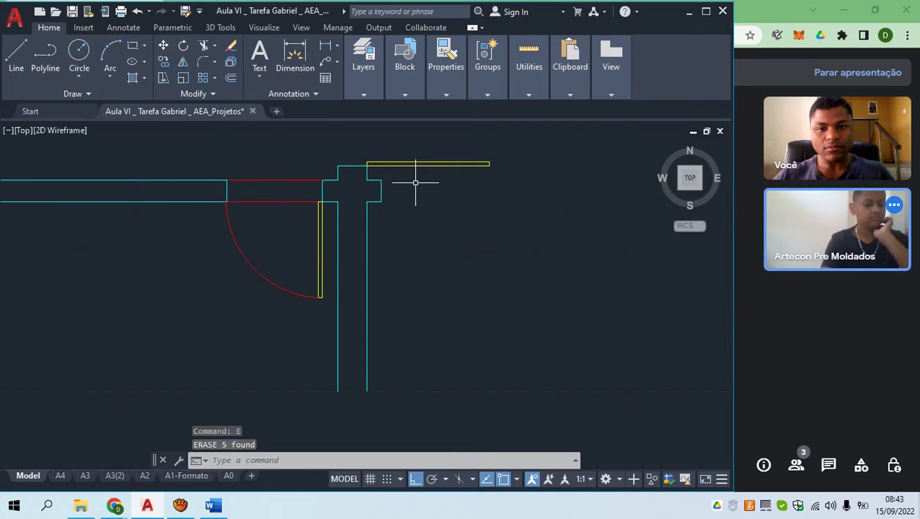
pyautogui.click(472, 181)
pyautogui.click(433, 146)
pyautogui.write('e')
pyautogui.press('Return')
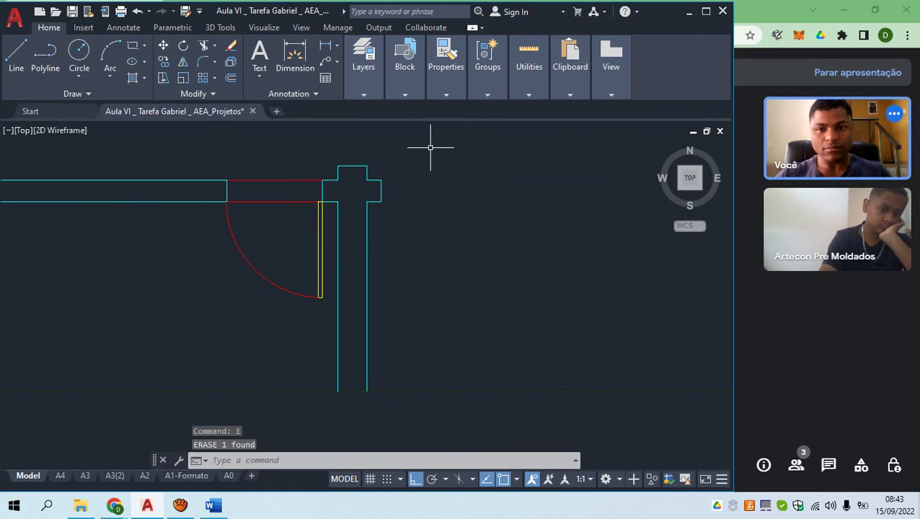
# Erase the outer edge of the small room's upper wall, with the door opening's jambs, outer threshold line and the adjoining stub outline
pyautogui.moveTo(263, 185); pyautogui.dragTo(433, 199, button='middle')
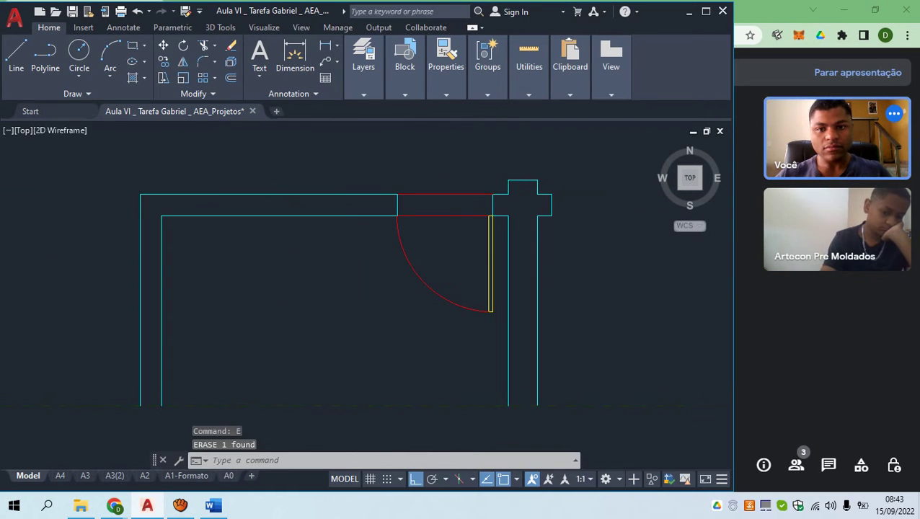
pyautogui.click(516, 205)
pyautogui.click(164, 175)
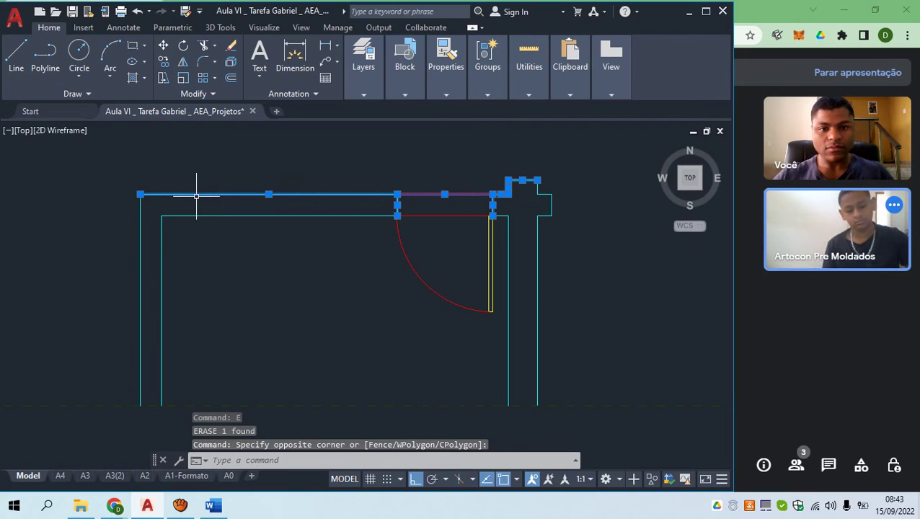
pyautogui.write('e')
pyautogui.press('Return')
# Erase the two leftover outline segments above the wall stub at the small room's corner
pyautogui.scroll(2, 546, 203)
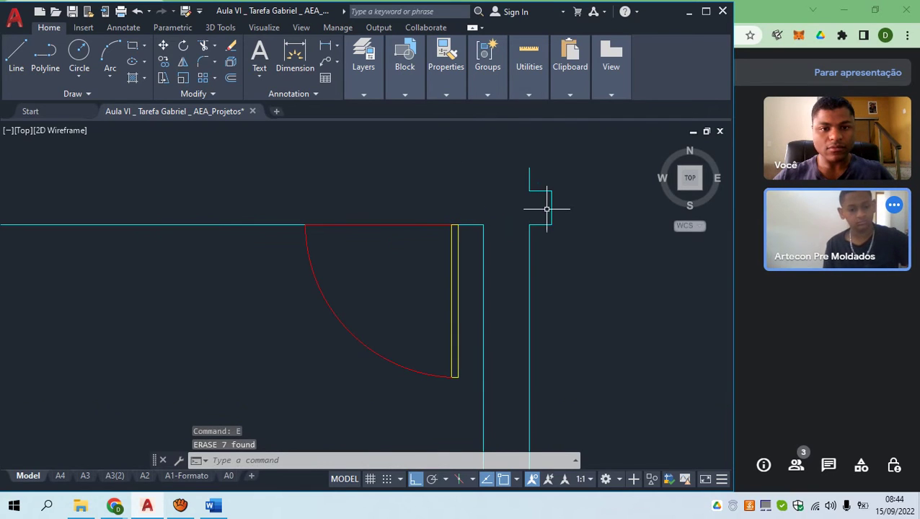
pyautogui.click(541, 201)
pyautogui.click(515, 165)
pyautogui.write('e')
pyautogui.press('Return')
# Erase the short vertical wall line at the open end of the other room's upper wall
pyautogui.scroll(-8, 499, 206)
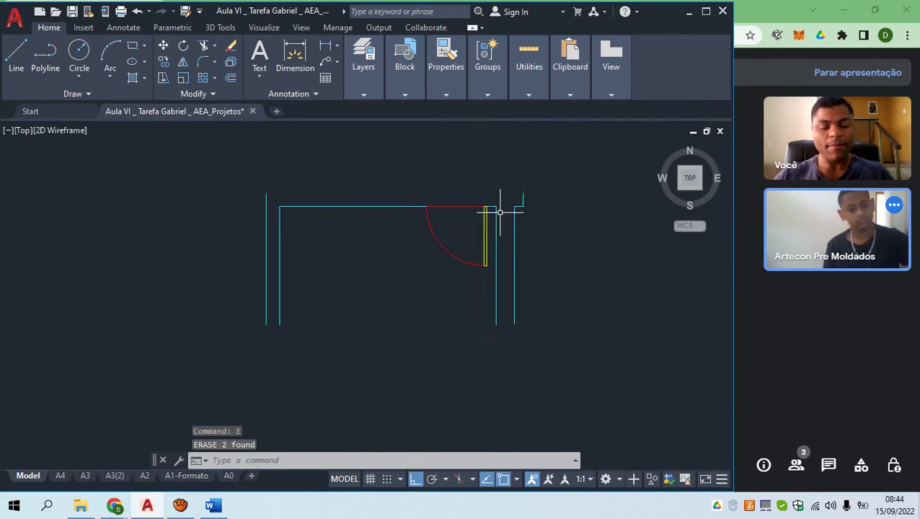
pyautogui.scroll(2, 484, 244)
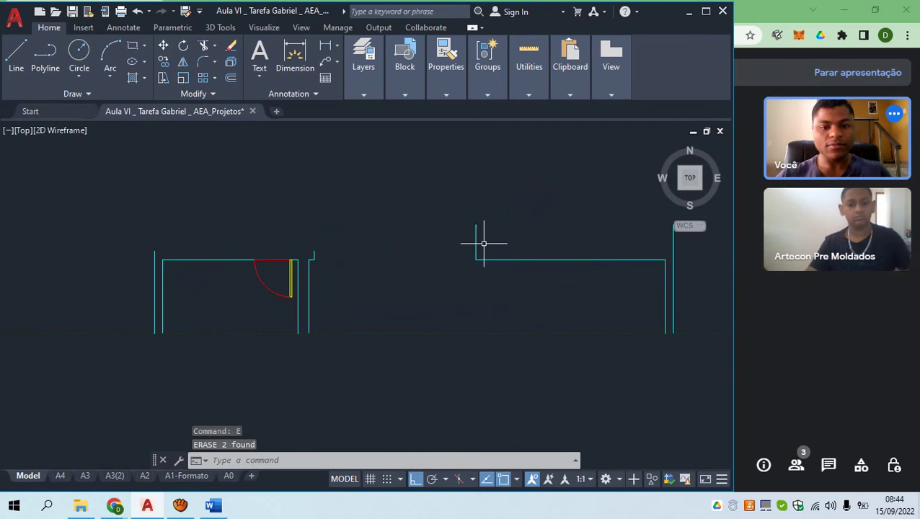
pyautogui.click(489, 244)
pyautogui.click(462, 225)
pyautogui.write('e')
pyautogui.press('Return')
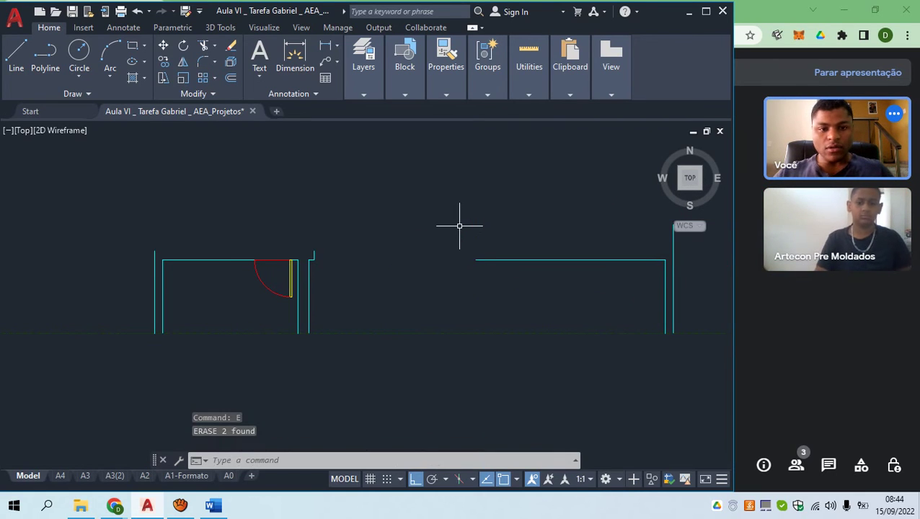
pyautogui.scroll(-4, 433, 249)
pyautogui.press('Escape')
# Highlight all remaining wall and door pieces between the section A markers to examine what the section includes, and clear the selection
pyautogui.scroll(2, 353, 264)
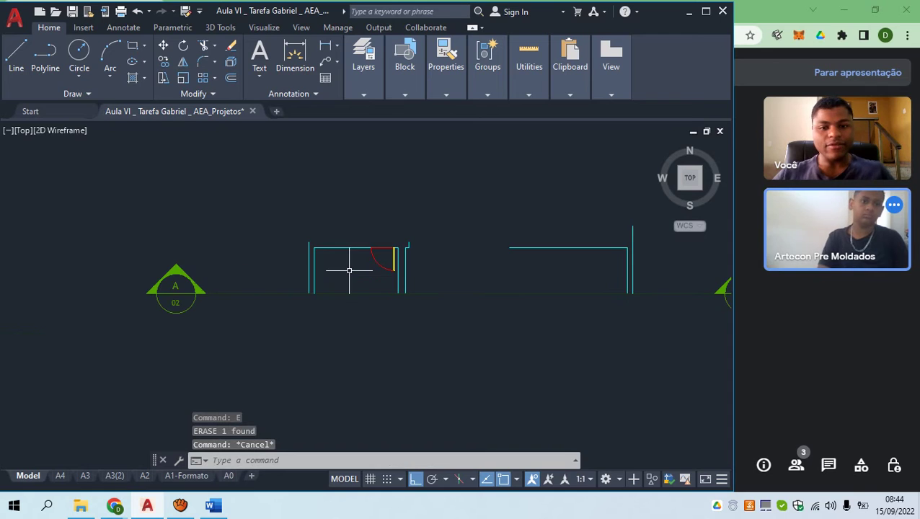
pyautogui.click(658, 277)
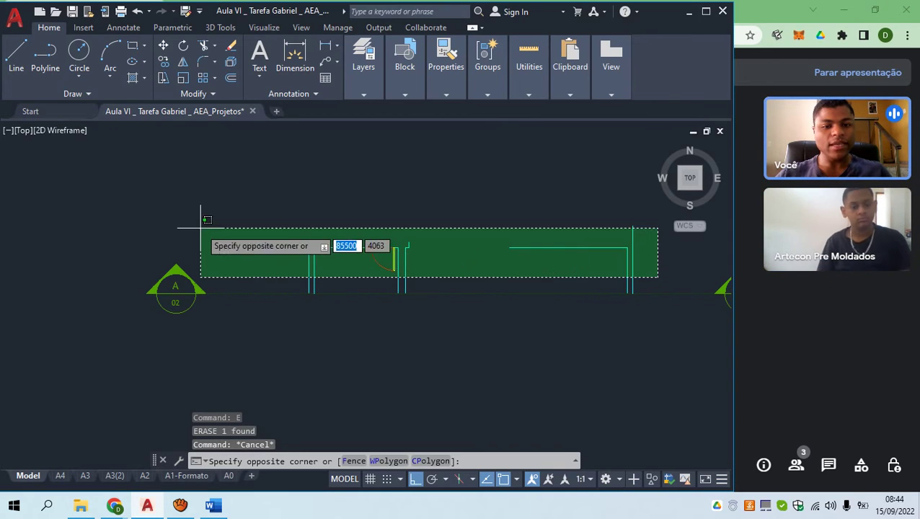
pyautogui.click(222, 207)
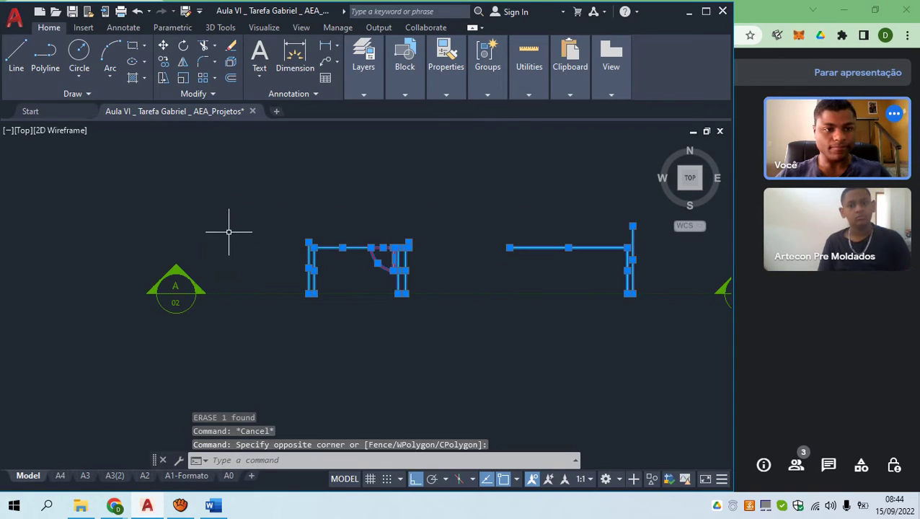
pyautogui.press('Escape')
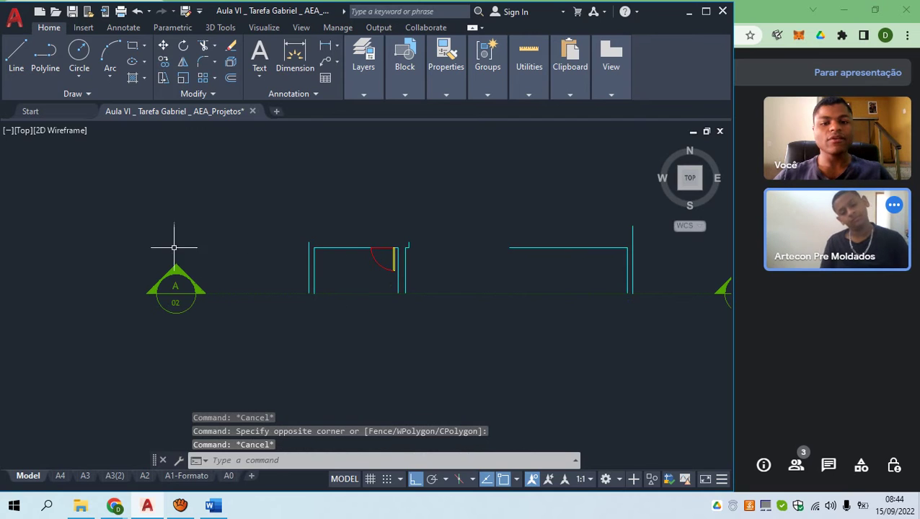
pyautogui.moveTo(174, 247); pyautogui.dragTo(249, 288, button='middle')
pyautogui.scroll(-3, 253, 271)
pyautogui.press('Escape')
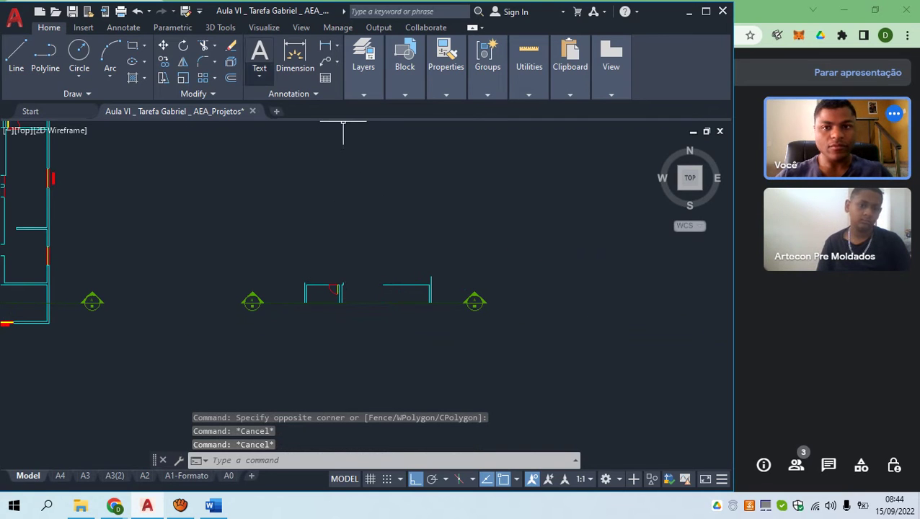
# Highlight the wall elevation labelled 145x100/110 in the neighbouring frame and compare it with the reduced plan
pyautogui.scroll(-5, 87, 274)
pyautogui.moveTo(82, 266)
pyautogui.mouseDown(button='middle')
pyautogui.moveTo(266, 294)
pyautogui.moveTo(453, 294)
pyautogui.mouseUp(button='middle')
pyautogui.scroll(2, 180, 260)
pyautogui.scroll(3, 159, 284)
pyautogui.scroll(3, 116, 281)
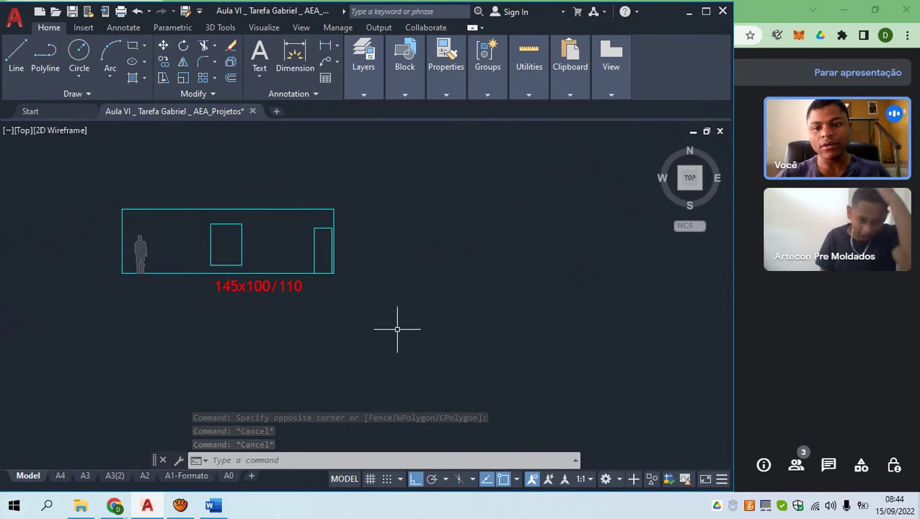
pyautogui.click(397, 329)
pyautogui.click(126, 205)
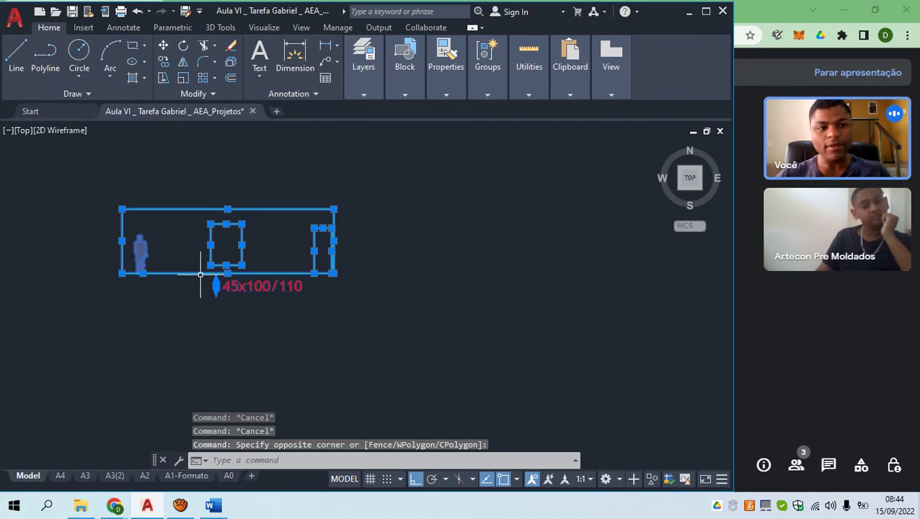
pyautogui.press('Escape')
pyautogui.scroll(-4, 206, 272)
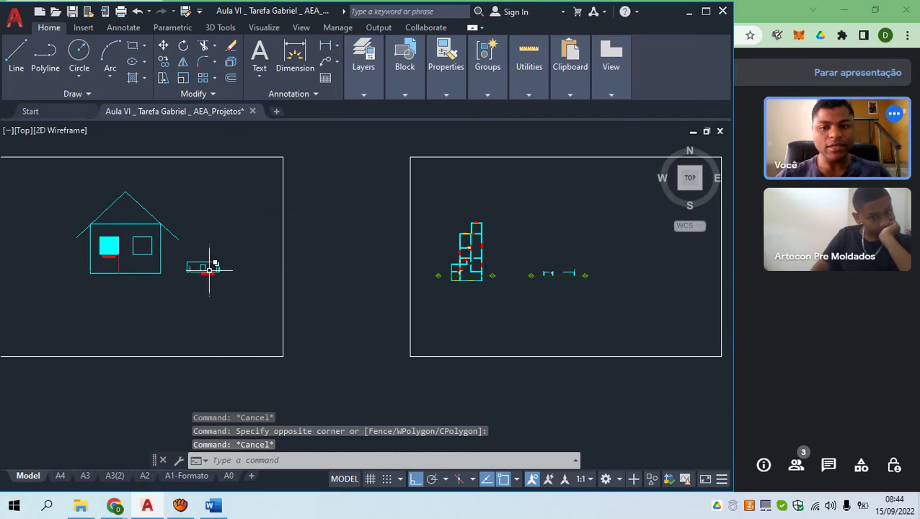
pyautogui.moveTo(502, 275); pyautogui.dragTo(212, 282, button='middle')
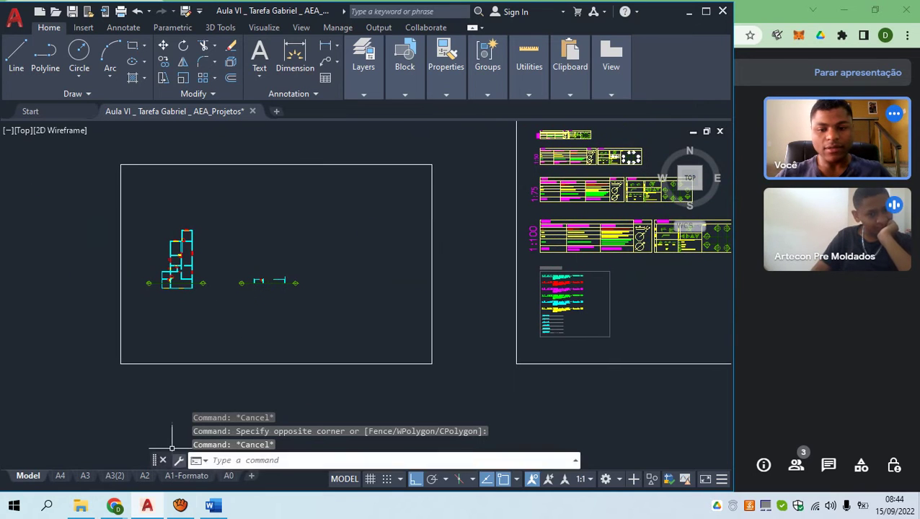
pyautogui.moveTo(228, 477)
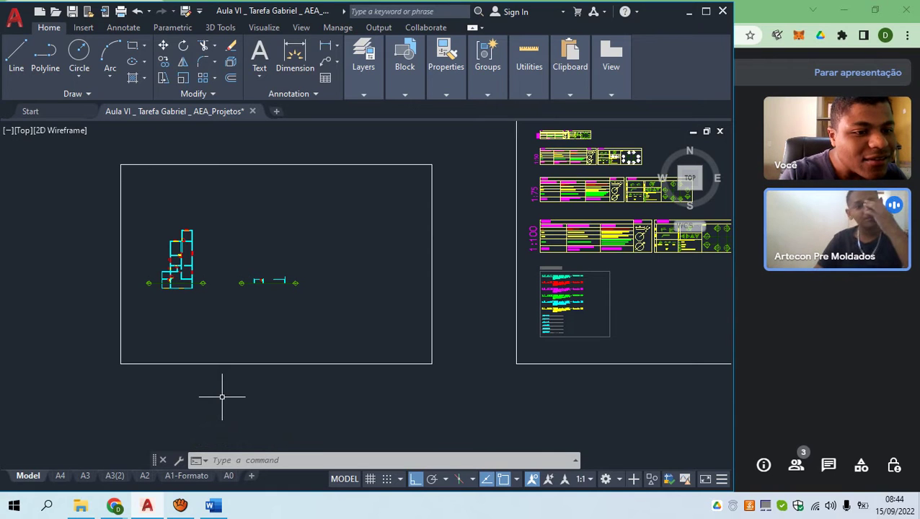
# Examine the human figure standing inside the wall elevation labelled 145x100/110, highlighting it and clearing the selection
pyautogui.moveTo(140, 324); pyautogui.dragTo(411, 339, button='middle')
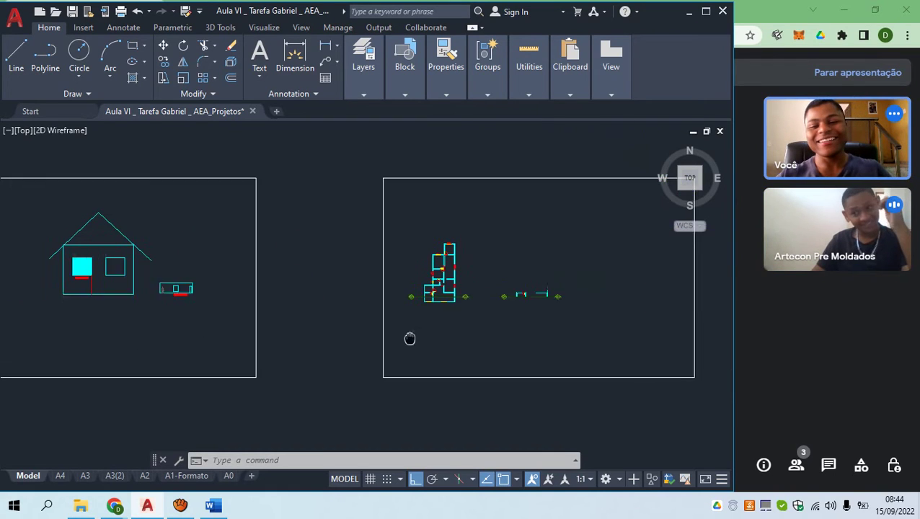
pyautogui.scroll(6, 154, 294)
pyautogui.scroll(4, 247, 261)
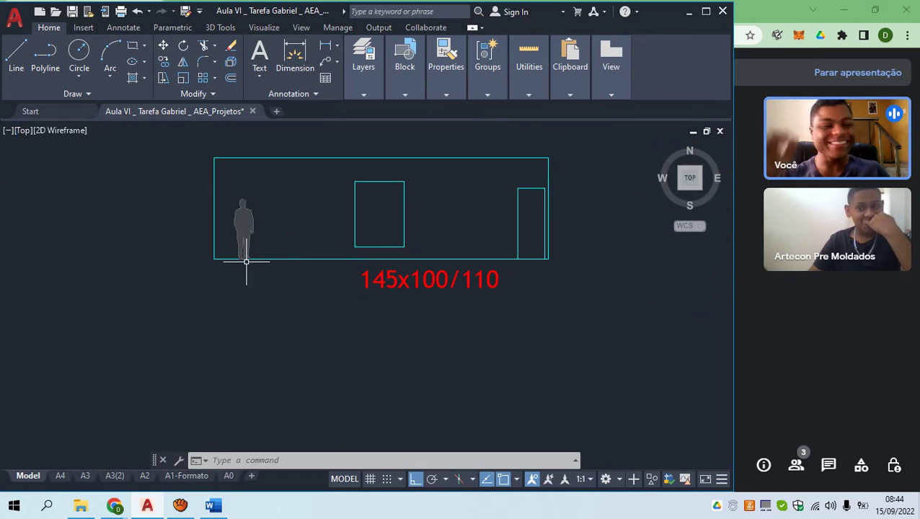
pyautogui.moveTo(248, 228); pyautogui.dragTo(277, 250, button='middle')
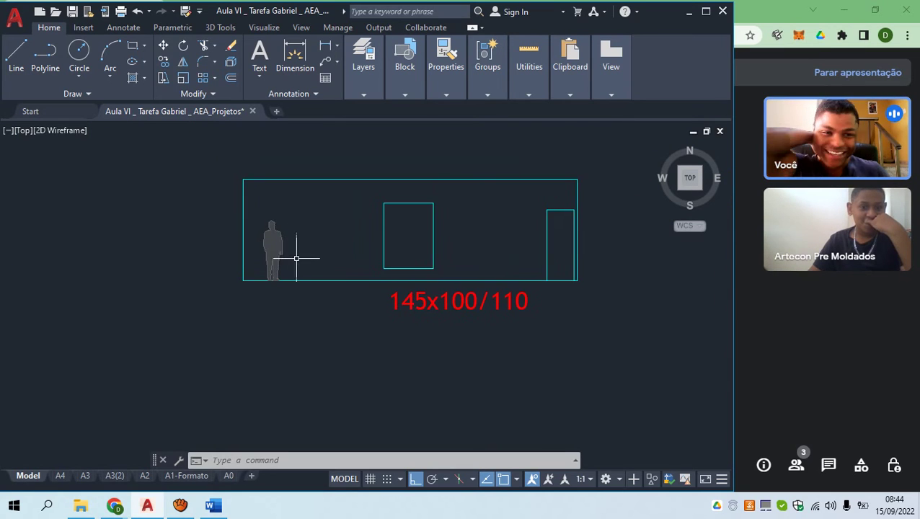
pyautogui.scroll(4, 297, 258)
pyautogui.scroll(-2, 298, 261)
pyautogui.click(306, 266)
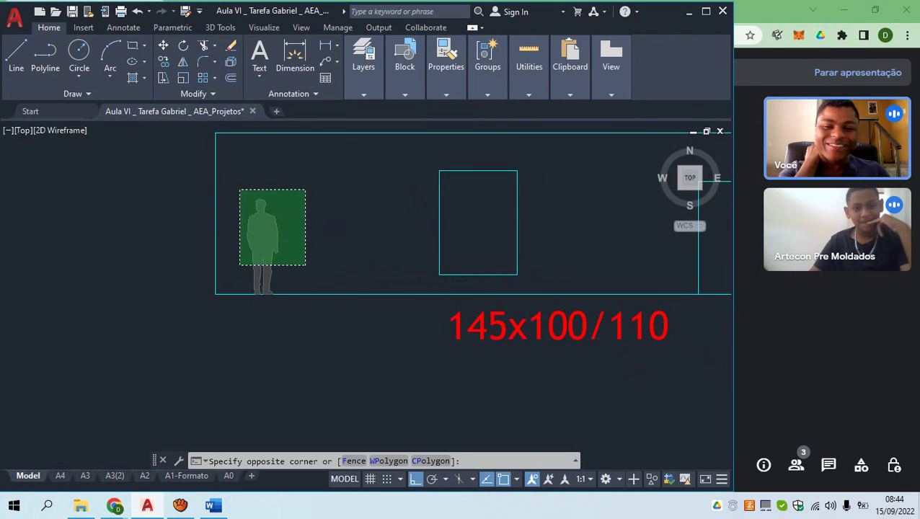
pyautogui.click(239, 189)
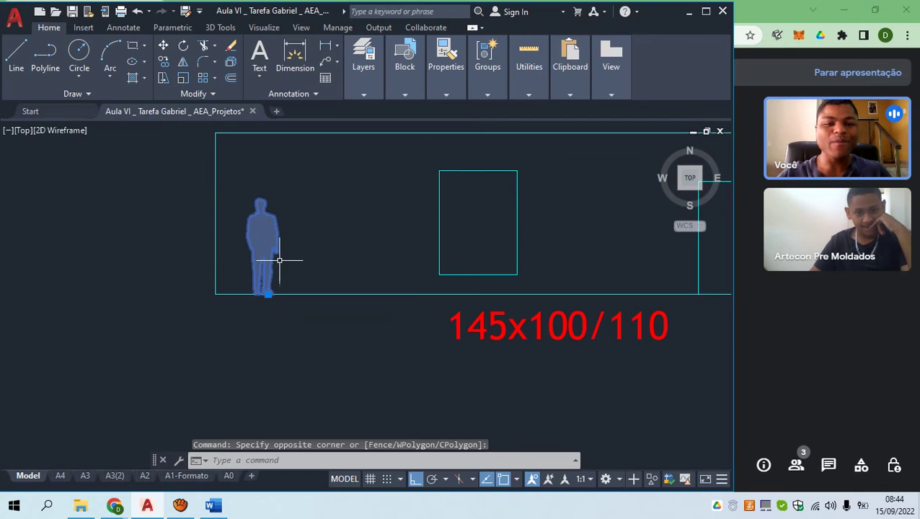
pyautogui.press('Escape')
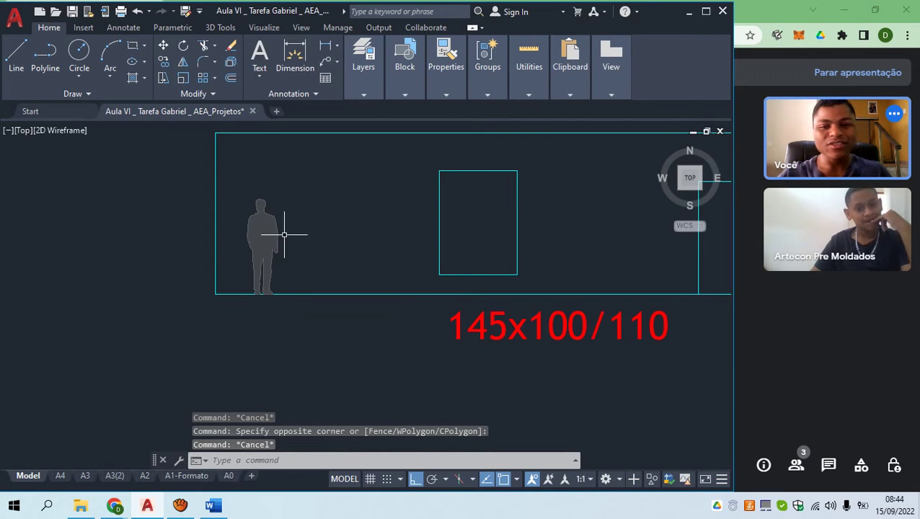
# Dimension the human figure's height from its feet to the top of its head, placing the dimension line beside the figure
pyautogui.click(296, 58)
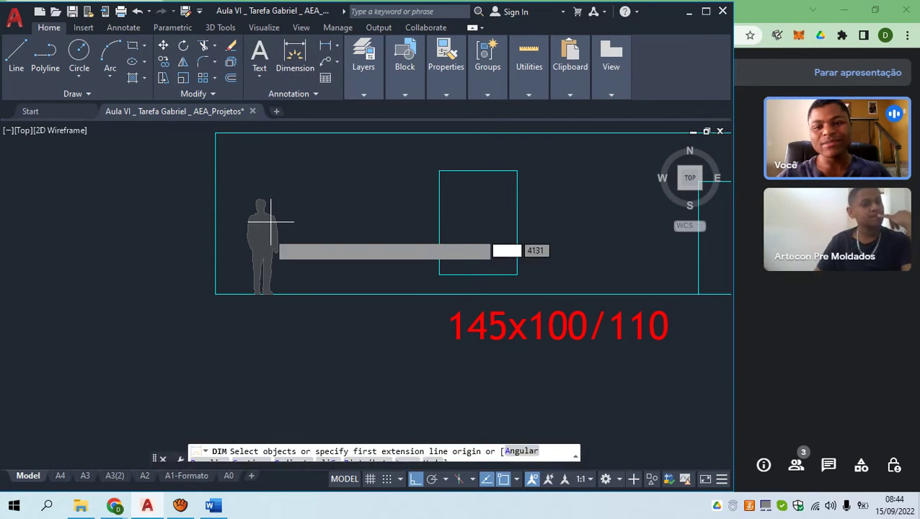
pyautogui.scroll(2, 255, 286)
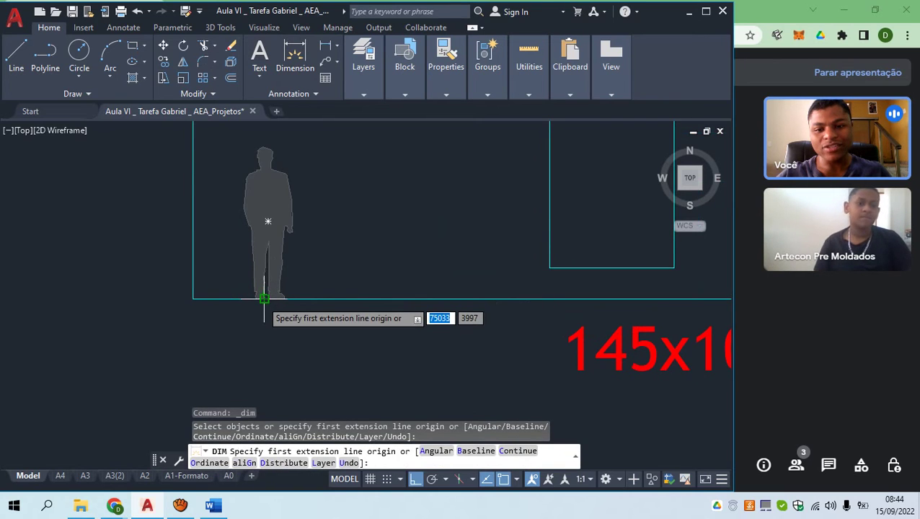
pyautogui.click(264, 298)
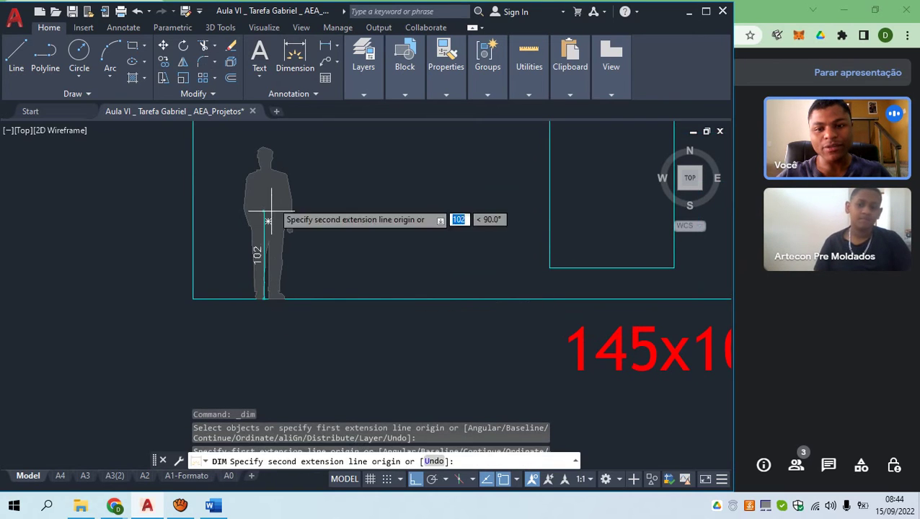
pyautogui.click(261, 149)
pyautogui.click(322, 176)
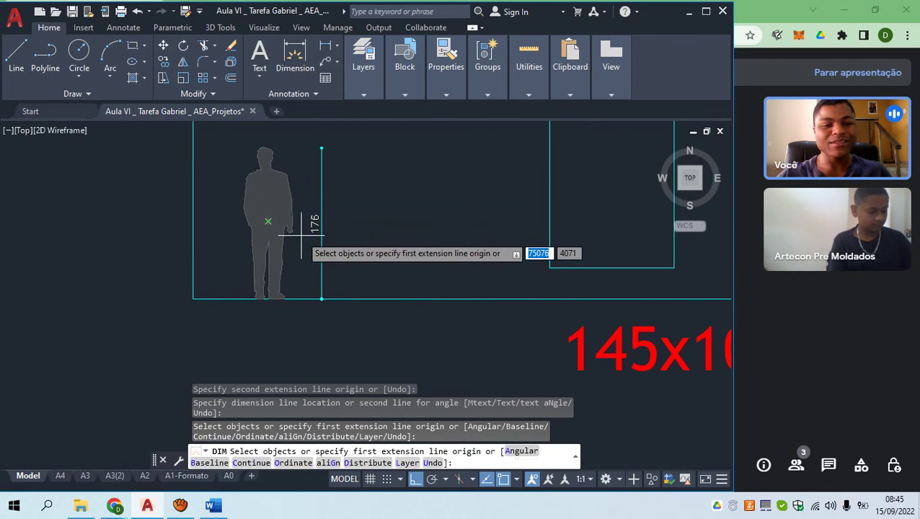
pyautogui.scroll(-2, 301, 235)
pyautogui.scroll(3, 302, 235)
pyautogui.scroll(-3, 303, 237)
pyautogui.press('Escape')
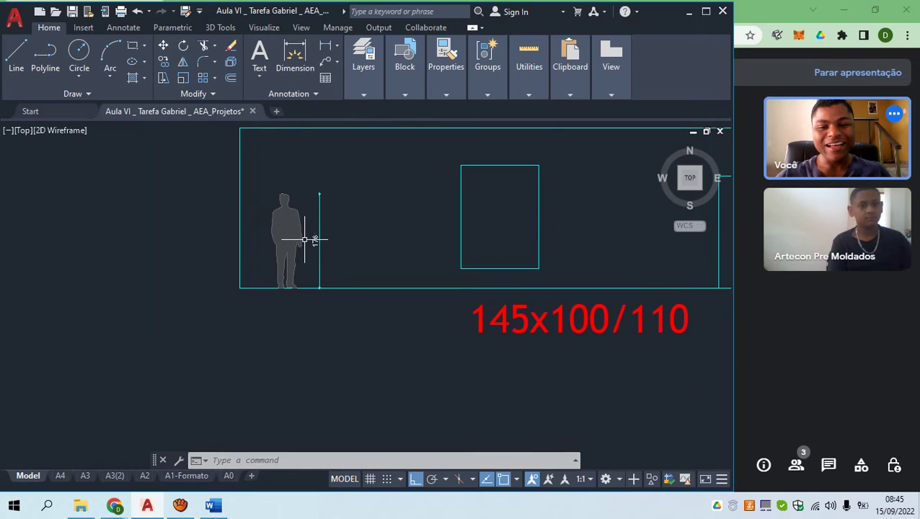
pyautogui.scroll(3, 303, 242)
pyautogui.scroll(-5, 299, 251)
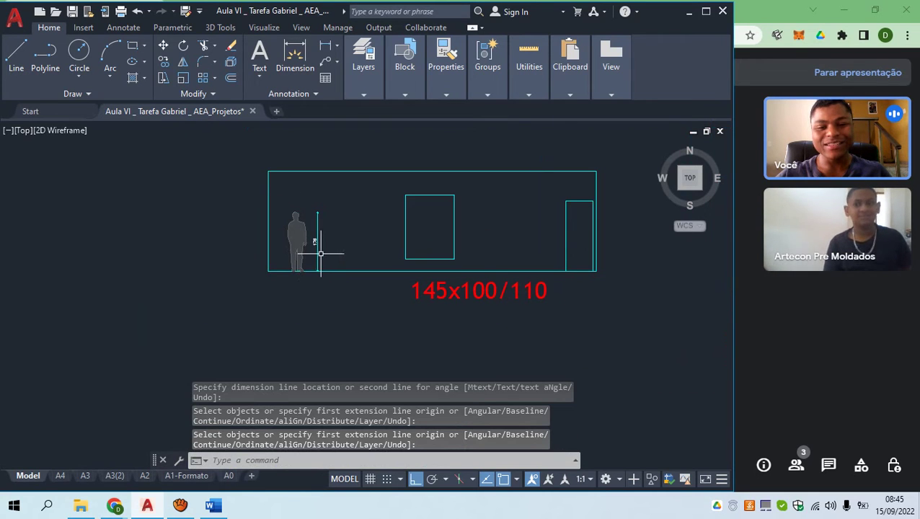
# Try to copy the human figure from its foot into the elevation's doorway with Ortho off
pyautogui.scroll(4, 313, 247)
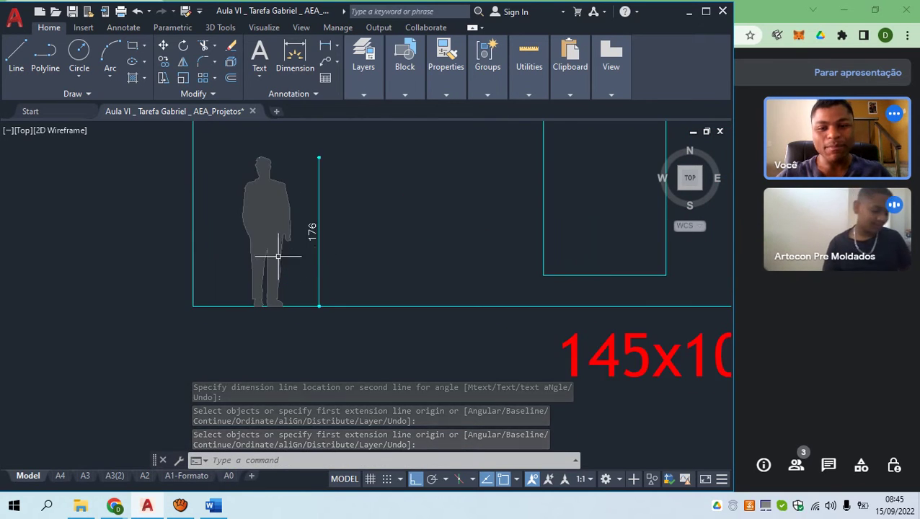
pyautogui.click(298, 269)
pyautogui.click(244, 194)
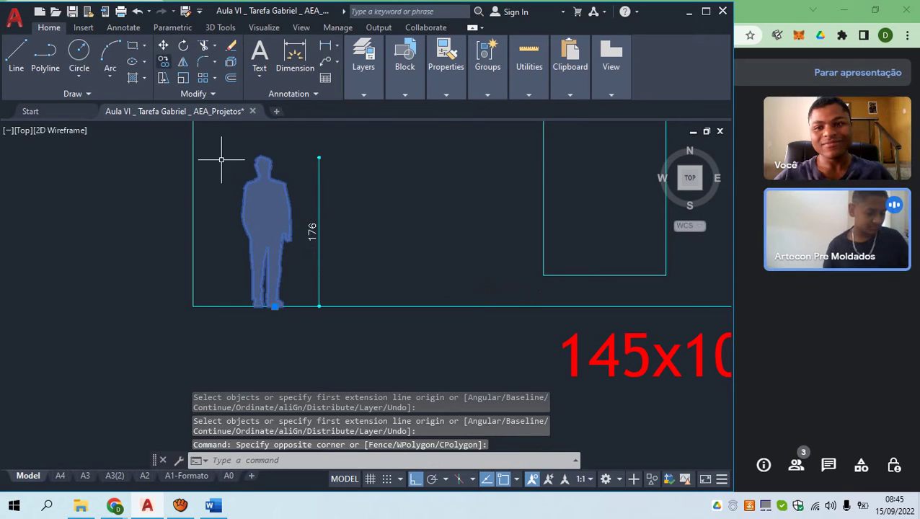
pyautogui.write('co')
pyautogui.press('Return')
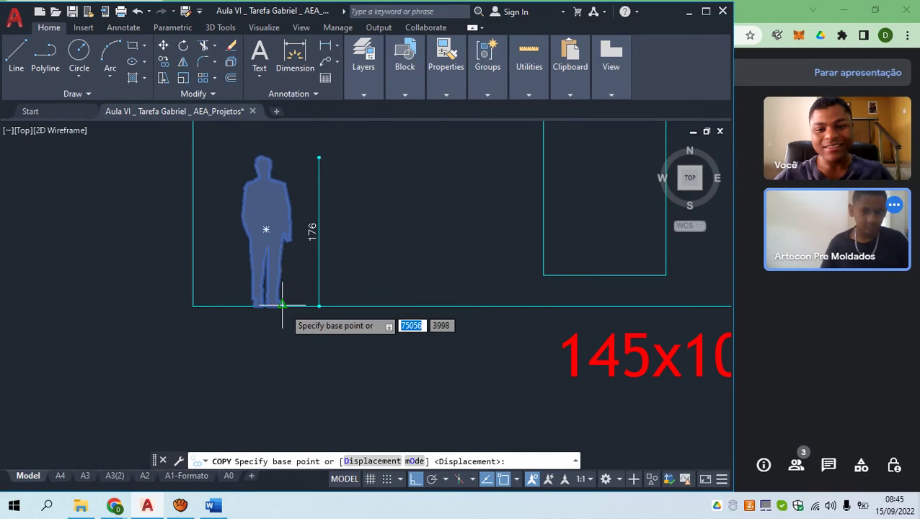
pyautogui.click(282, 305)
pyautogui.scroll(-4, 282, 305)
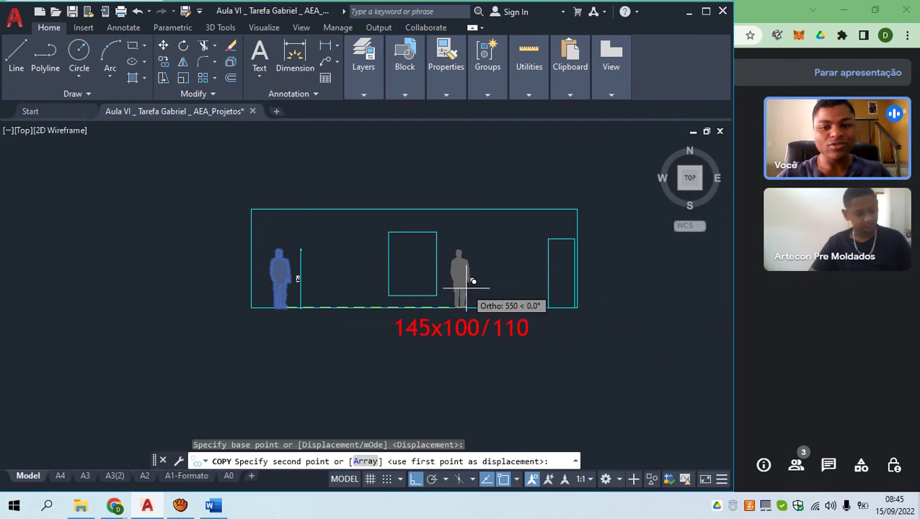
pyautogui.moveTo(469, 296); pyautogui.dragTo(294, 281, button='middle')
pyautogui.scroll(2, 365, 283)
pyautogui.press('F8')
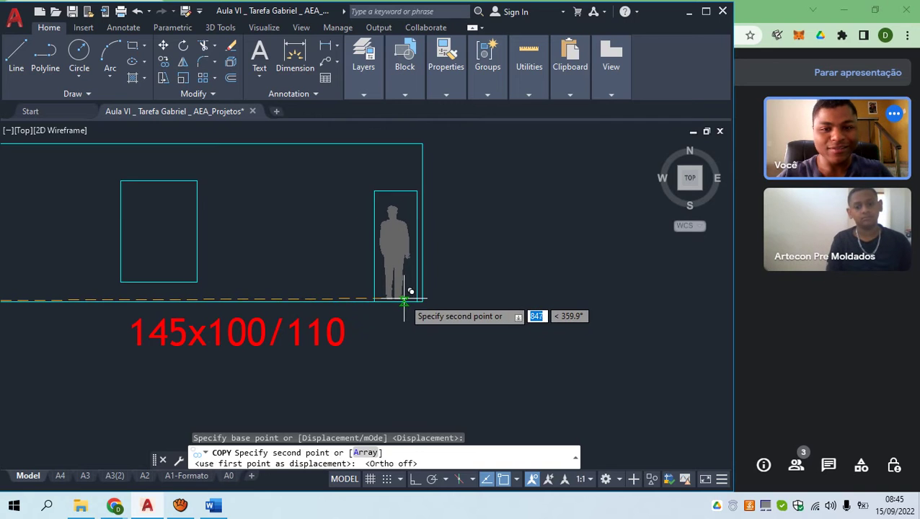
pyautogui.moveTo(45, 271); pyautogui.dragTo(280, 272, button='middle')
pyautogui.press('Escape')
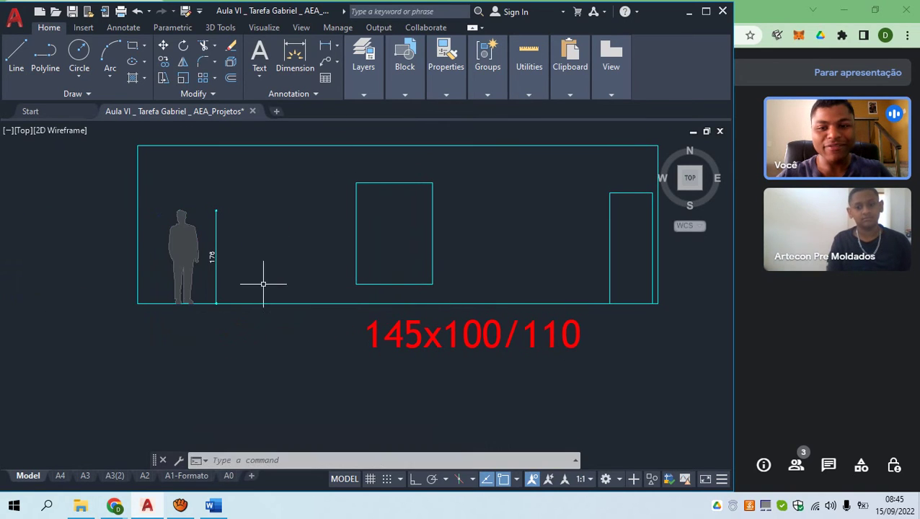
pyautogui.scroll(4, 195, 251)
pyautogui.scroll(-4, 158, 184)
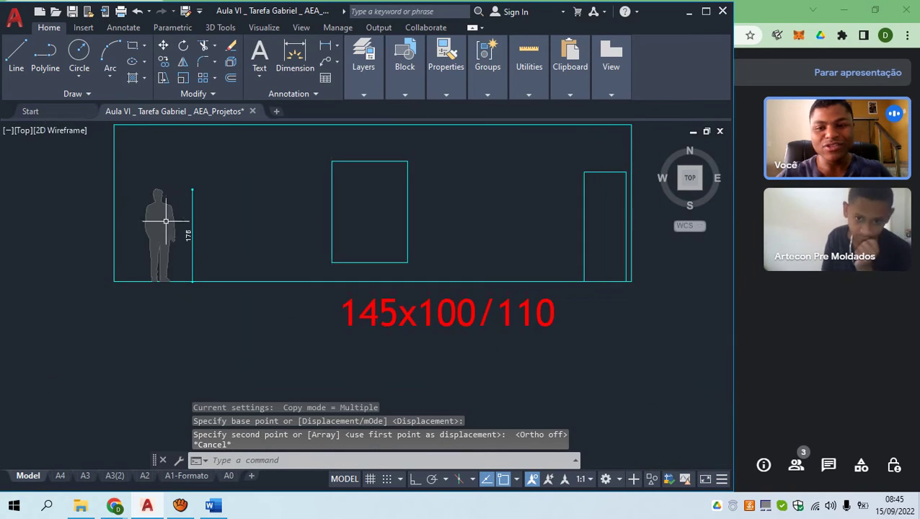
# Delete the height dimension beside the human figure in the wall elevation
pyautogui.click(211, 240)
pyautogui.click(187, 172)
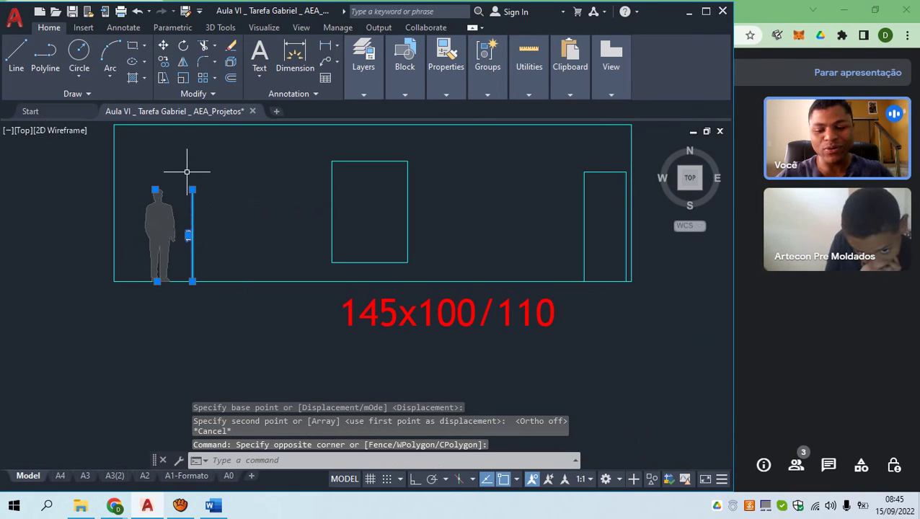
pyautogui.press('Delete')
pyautogui.click(215, 280)
pyautogui.press('Escape')
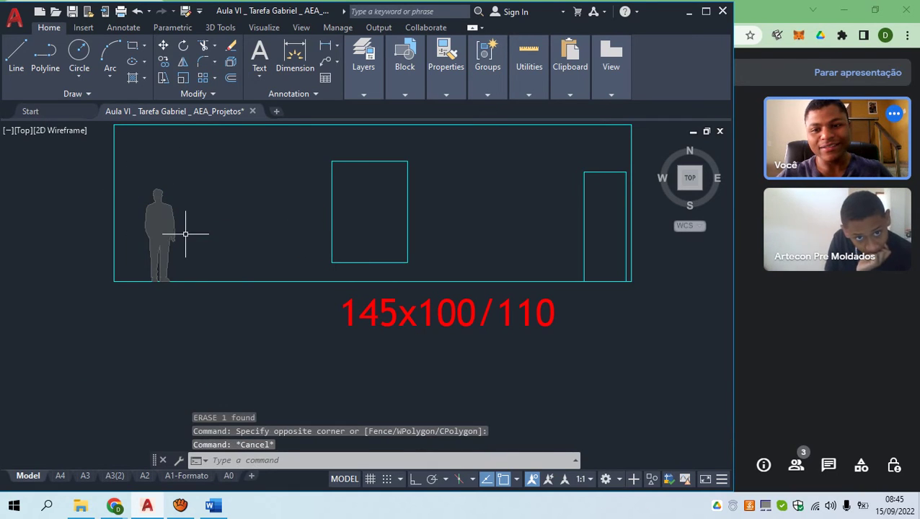
# Offset the wall elevation's floor line upward by 110 to mark the window's sill height
pyautogui.scroll(-5, 185, 235)
pyautogui.moveTo(443, 288); pyautogui.dragTo(158, 308, button='middle')
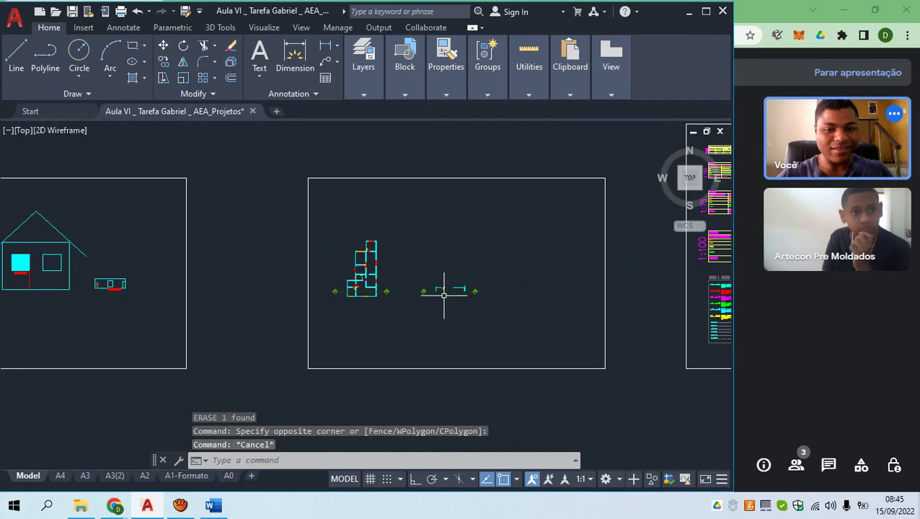
pyautogui.moveTo(433, 295); pyautogui.dragTo(476, 289, button='middle')
pyautogui.scroll(6, 146, 291)
pyautogui.moveTo(172, 217); pyautogui.dragTo(201, 236, button='middle')
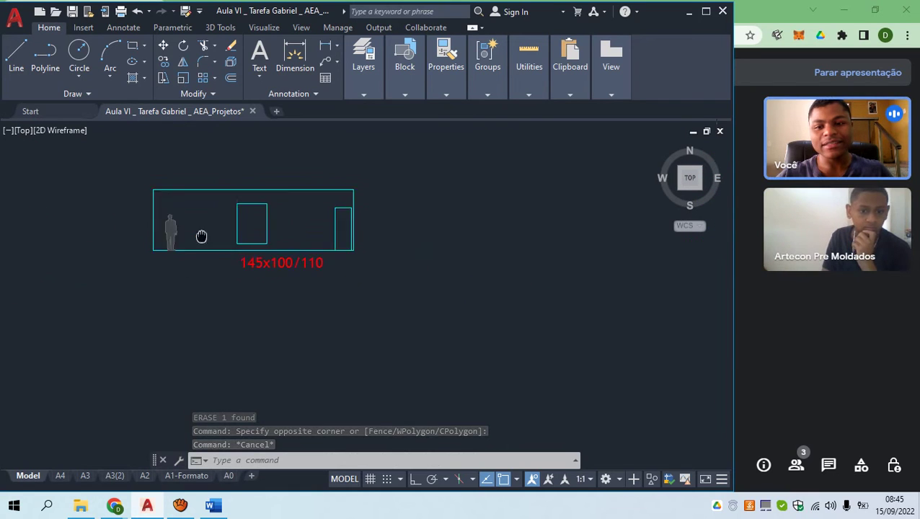
pyautogui.scroll(4, 201, 237)
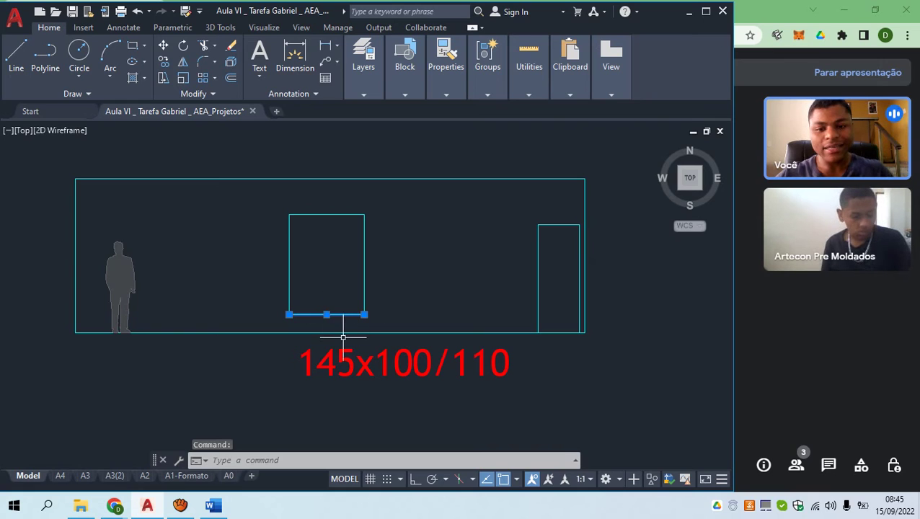
pyautogui.press('Escape')
pyautogui.press('Escape')
pyautogui.click(356, 333)
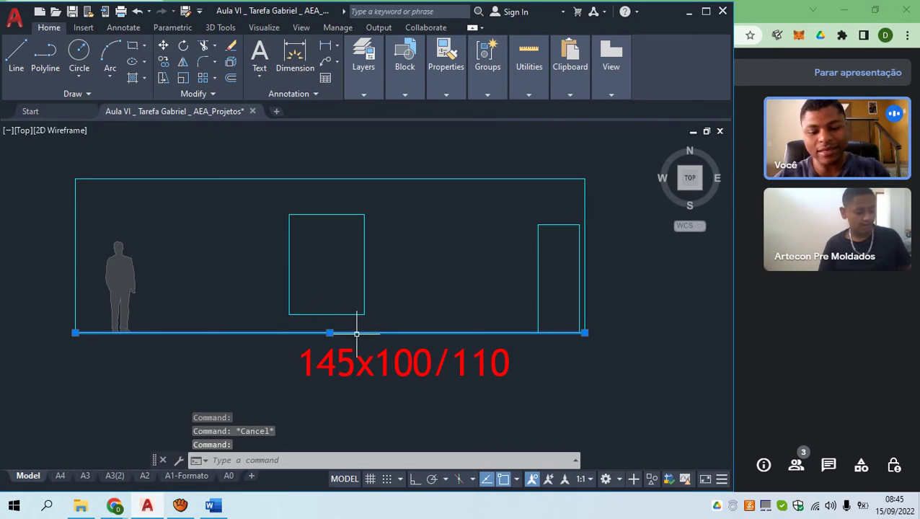
pyautogui.write('o')
pyautogui.press('Return')
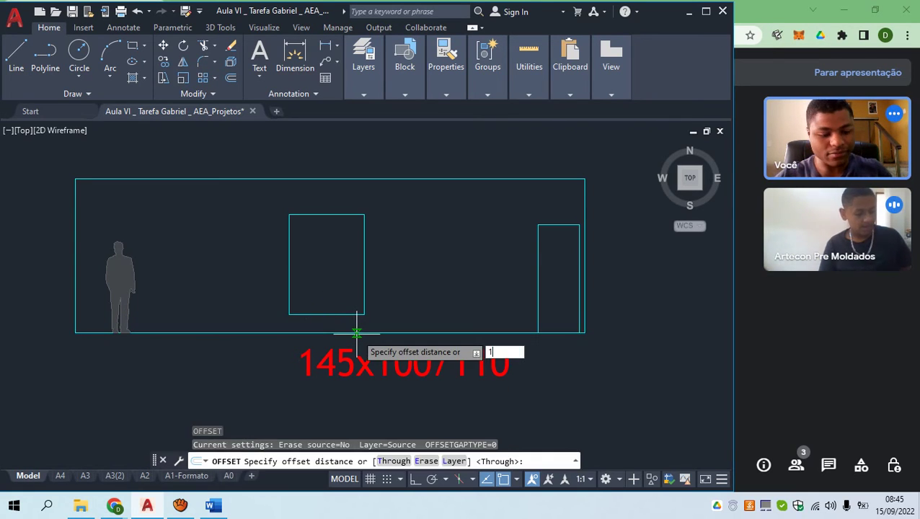
pyautogui.write('110')
pyautogui.press('Return')
pyautogui.click(392, 247)
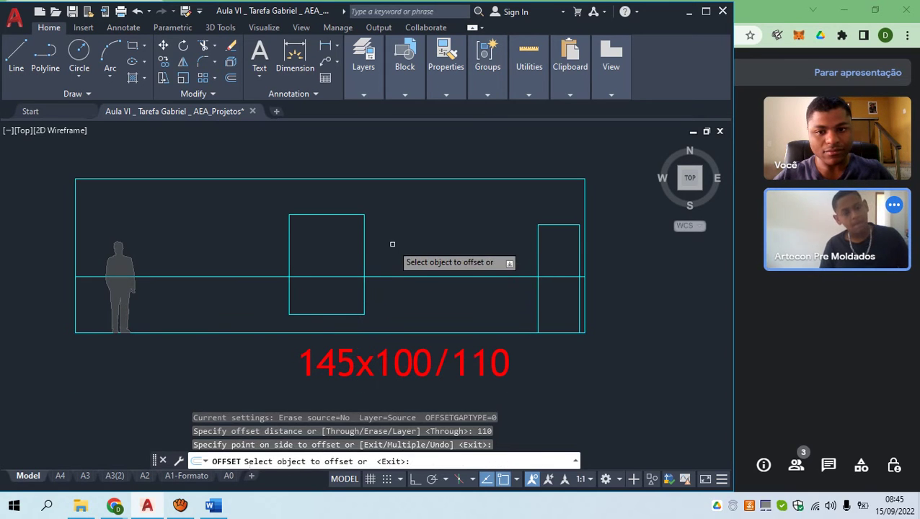
# Trim the window's two vertical sides below the offset sill line
pyautogui.press('Escape')
pyautogui.write('tr')
pyautogui.press('Return')
pyautogui.moveTo(389, 303); pyautogui.dragTo(251, 302)
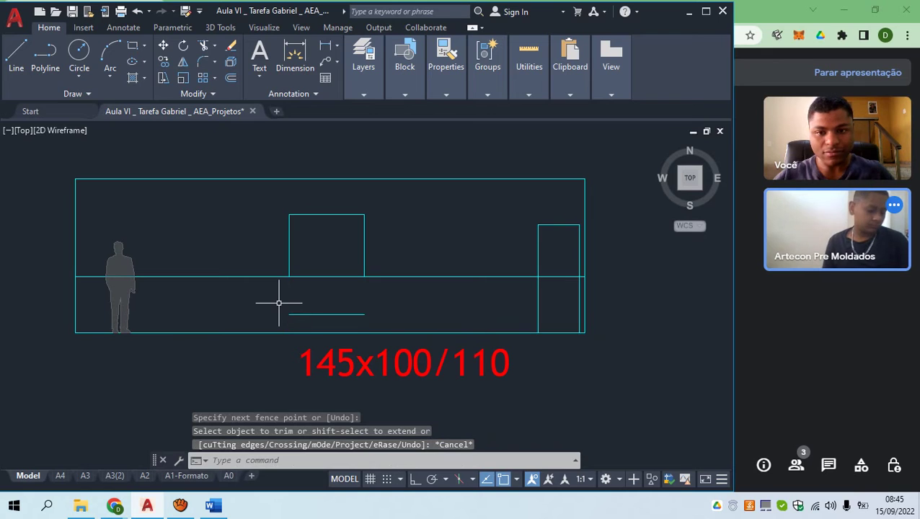
# Trim the offset line on both sides of the window, using the window's vertical sides as cutting edges
pyautogui.click(396, 242)
pyautogui.click(222, 254)
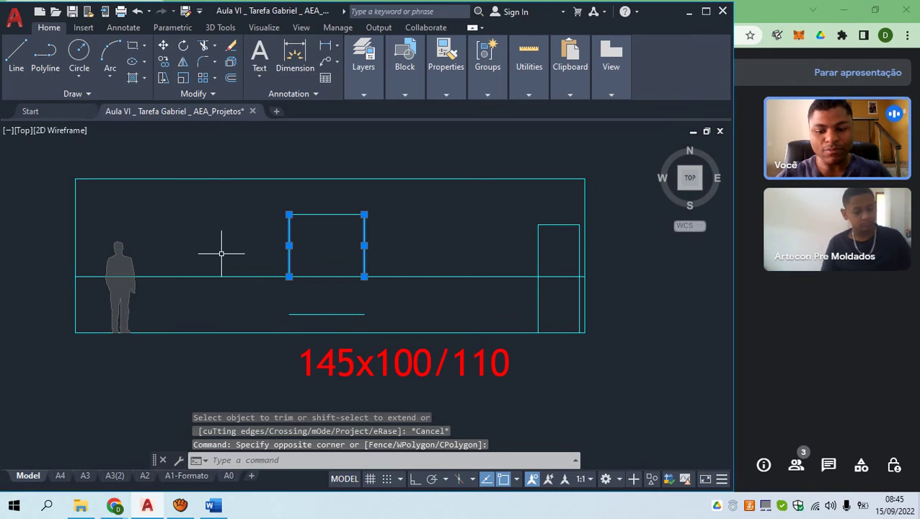
pyautogui.press('Return')
pyautogui.click(420, 293)
pyautogui.click(417, 246)
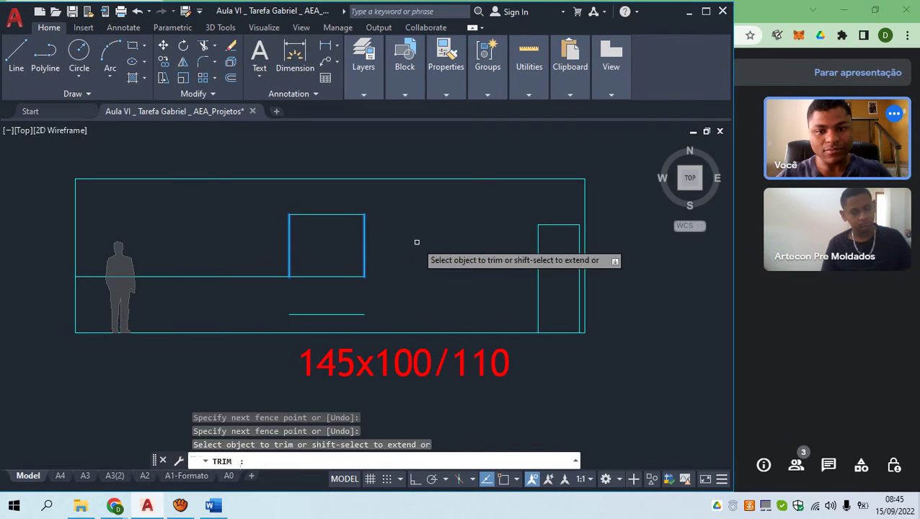
pyautogui.click(218, 308)
pyautogui.click(232, 261)
pyautogui.press('Escape')
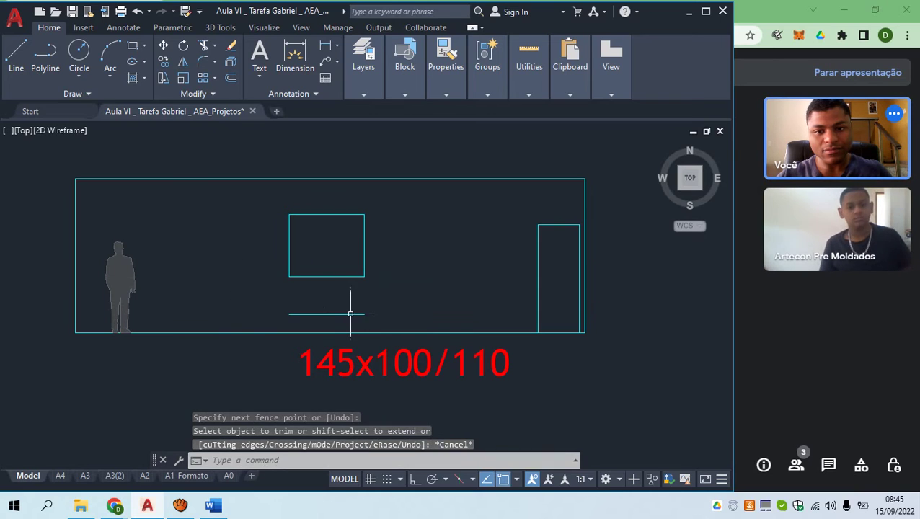
# Erase the window's old sill line left below the opening
pyautogui.click(351, 315)
pyautogui.write('E')
pyautogui.press('Return')
# Highlight the whole wall elevation with its human figure and compare it with the floor plan cut by section A
pyautogui.scroll(-6, 361, 303)
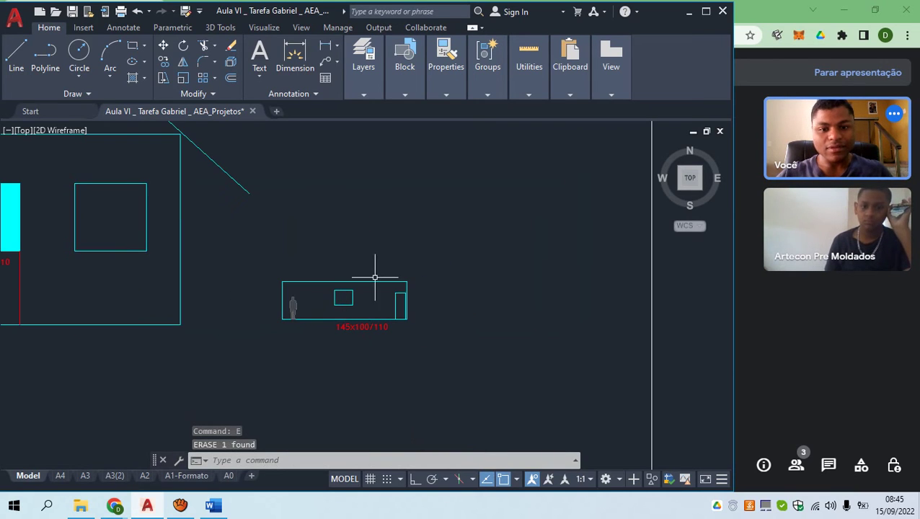
pyautogui.scroll(2, 368, 328)
pyautogui.click(480, 355)
pyautogui.click(195, 222)
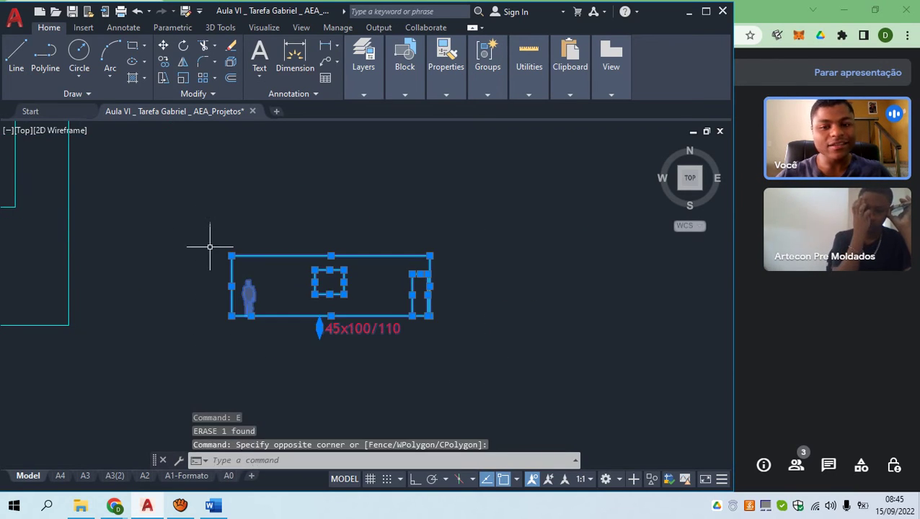
pyautogui.scroll(-8, 252, 295)
pyautogui.scroll(-2, 409, 297)
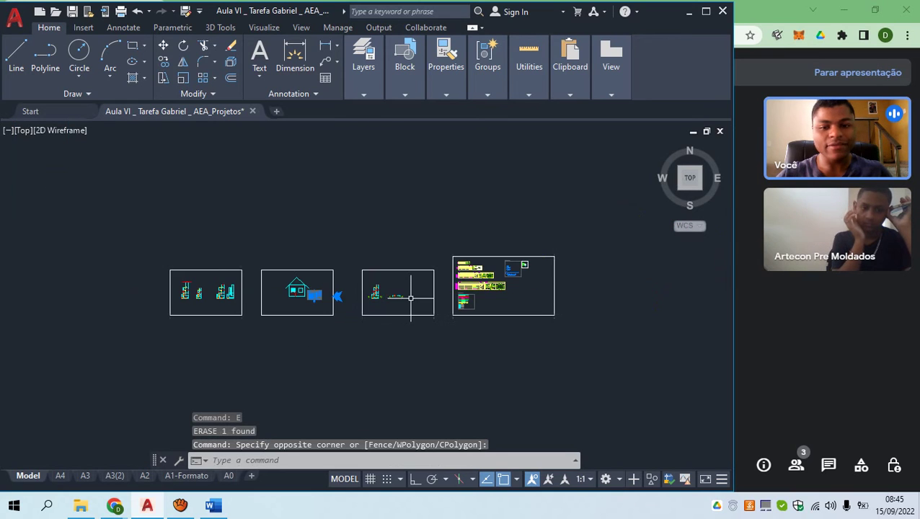
pyautogui.moveTo(520, 301)
pyautogui.mouseDown(button='middle')
pyautogui.moveTo(54, 302)
pyautogui.moveTo(326, 298)
pyautogui.moveTo(436, 279)
pyautogui.mouseUp(button='middle')
pyautogui.scroll(5, 162, 274)
pyautogui.scroll(3, 205, 311)
pyautogui.scroll(4, 302, 329)
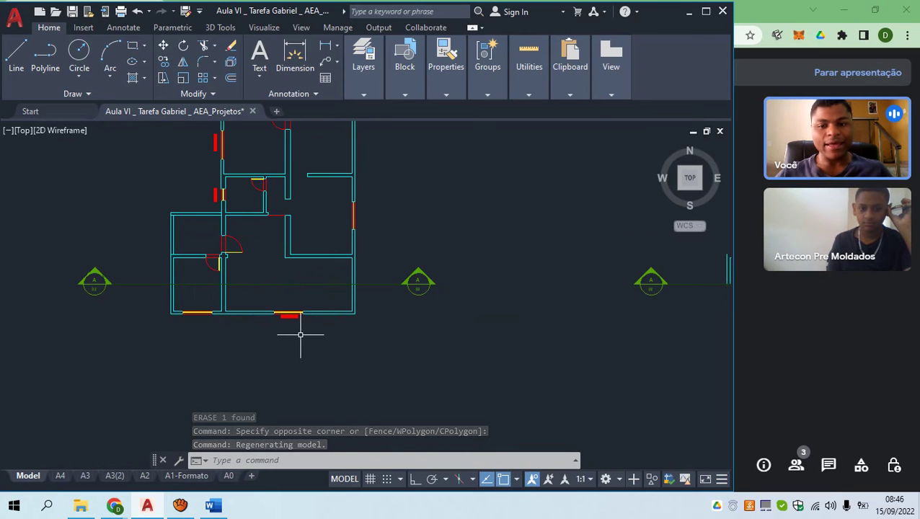
pyautogui.moveTo(465, 268); pyautogui.dragTo(452, 267, button='middle')
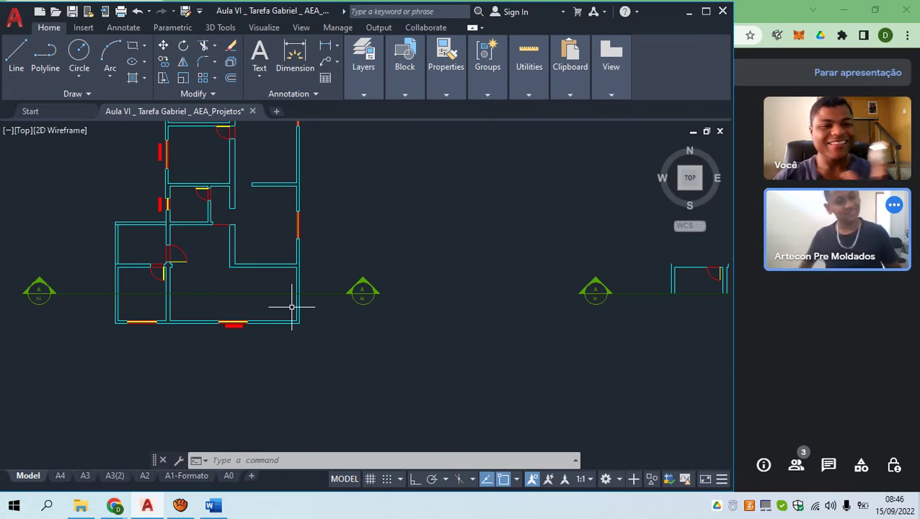
pyautogui.scroll(-10, 72, 332)
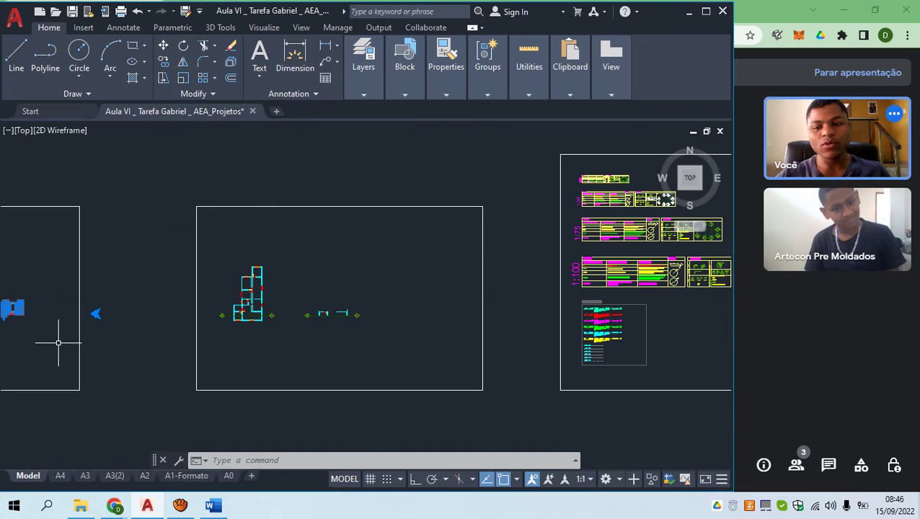
# Highlight the wall elevation's floor and ceiling lines to examine the room height, and clear the selection
pyautogui.moveTo(58, 343); pyautogui.dragTo(361, 326, button='middle')
pyautogui.scroll(5, 308, 292)
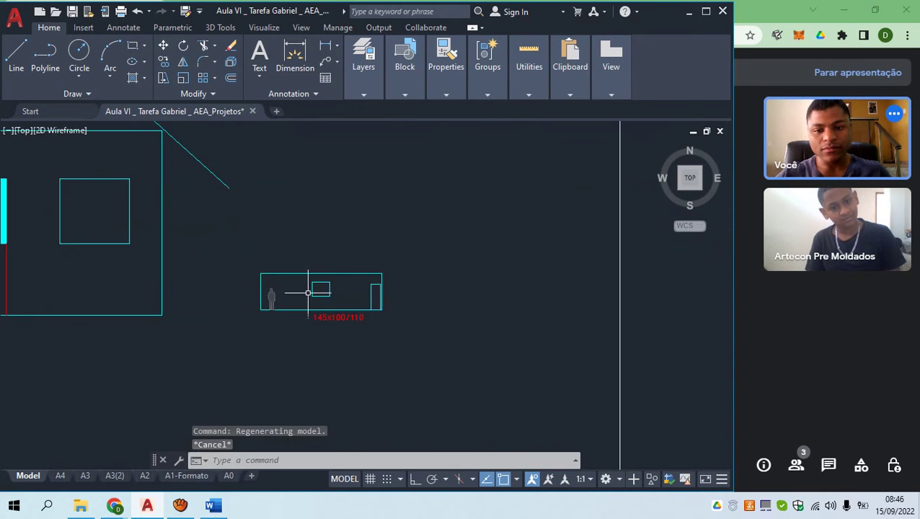
pyautogui.scroll(6, 308, 292)
pyautogui.click(237, 371)
pyautogui.click(222, 345)
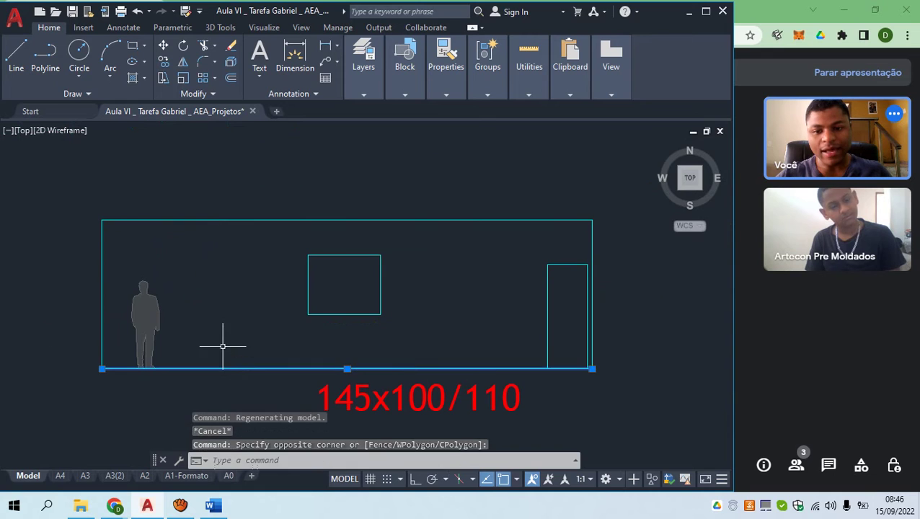
pyautogui.click(237, 258)
pyautogui.click(223, 202)
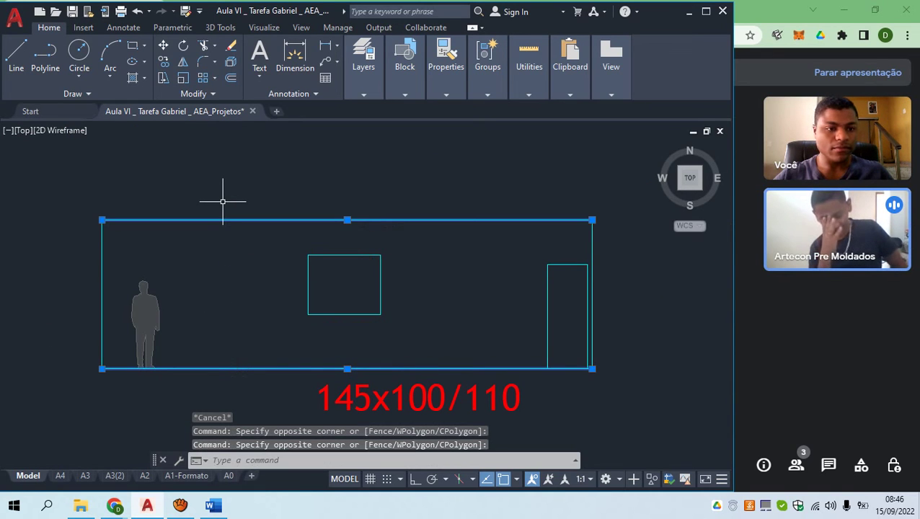
pyautogui.scroll(-5, 265, 292)
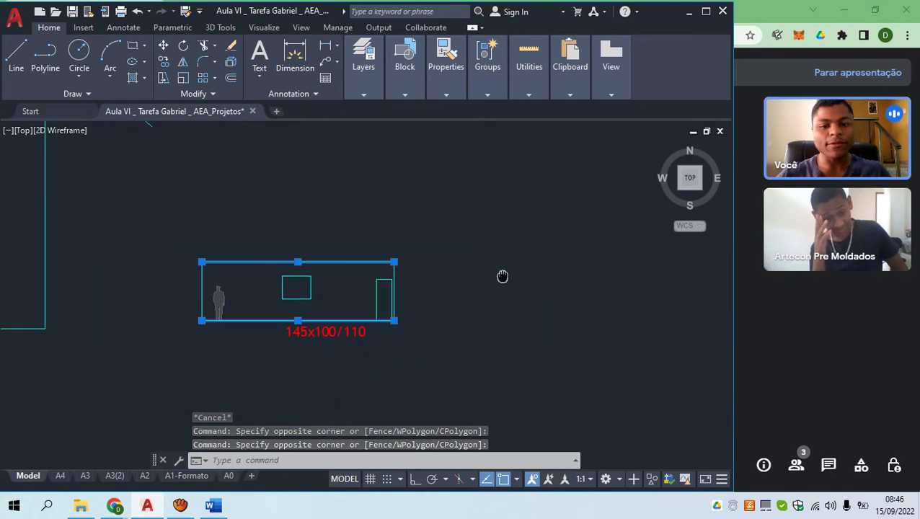
pyautogui.moveTo(503, 273); pyautogui.dragTo(358, 283, button='middle')
pyautogui.press('Escape')
# Examine the floor level beneath the human figure and highlight the elevation's floor line
pyautogui.moveTo(443, 264); pyautogui.dragTo(400, 261, button='middle')
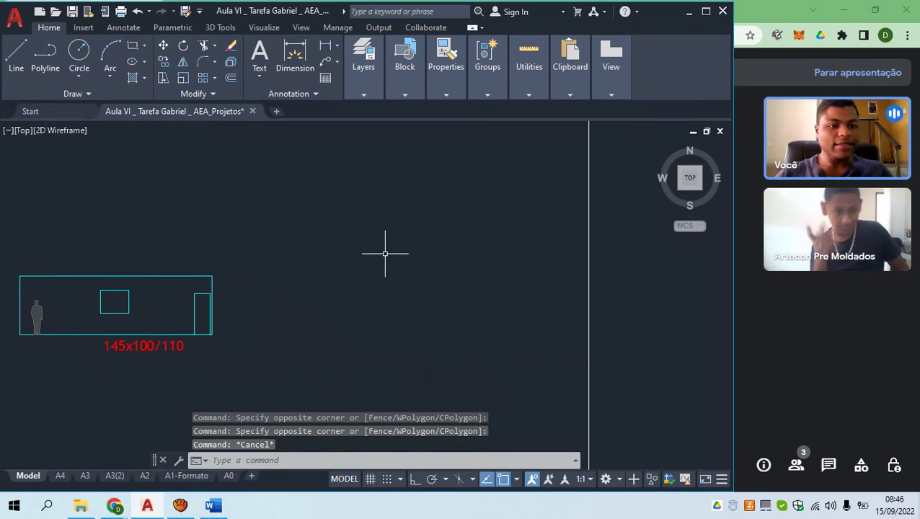
pyautogui.scroll(-5, 383, 251)
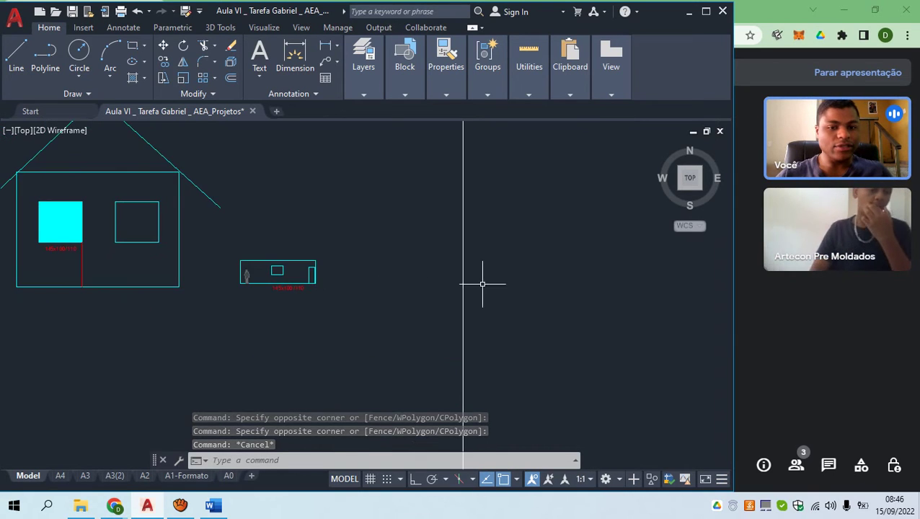
pyautogui.moveTo(544, 287); pyautogui.dragTo(455, 264, button='middle')
pyautogui.scroll(4, 199, 279)
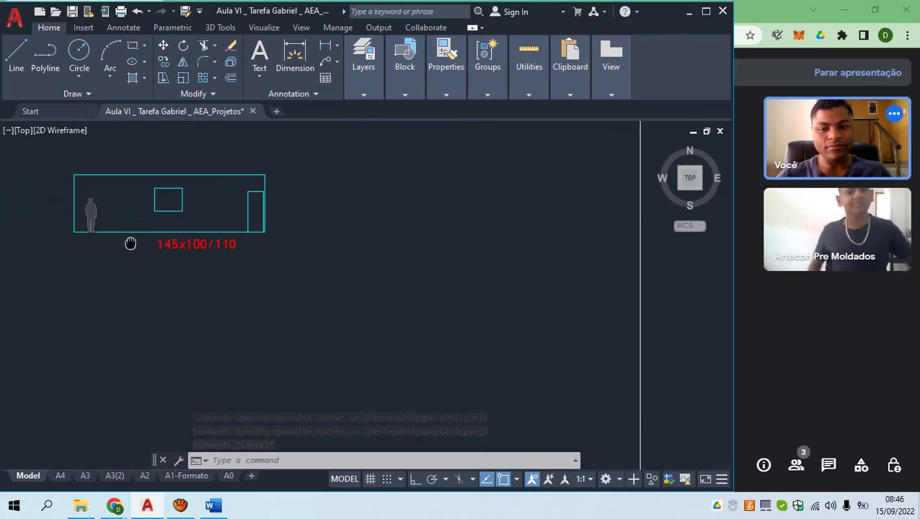
pyautogui.moveTo(130, 242); pyautogui.dragTo(300, 271, button='middle')
pyautogui.scroll(4, 310, 259)
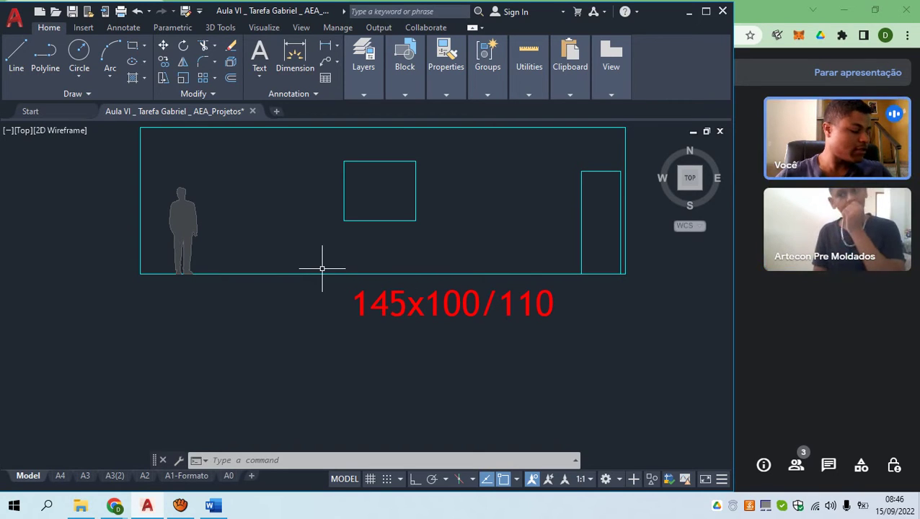
pyautogui.scroll(2, 316, 274)
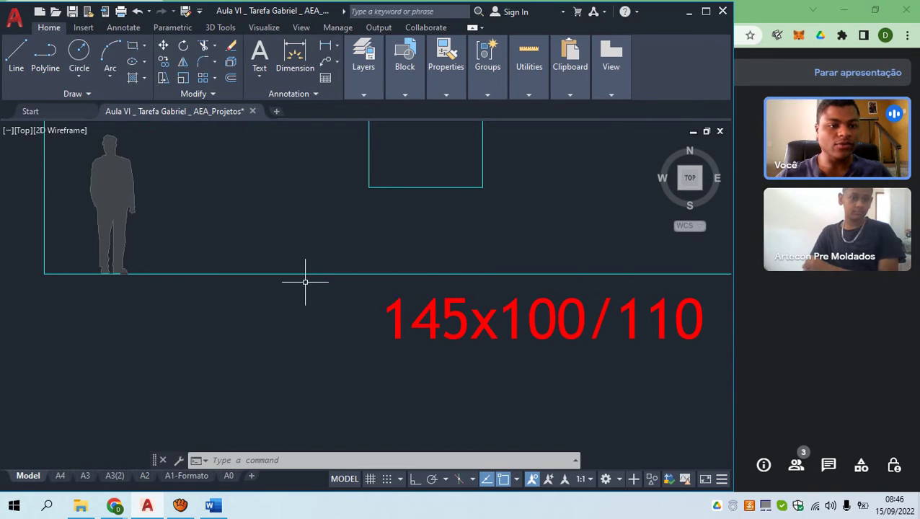
pyautogui.moveTo(304, 277); pyautogui.dragTo(290, 284, button='middle')
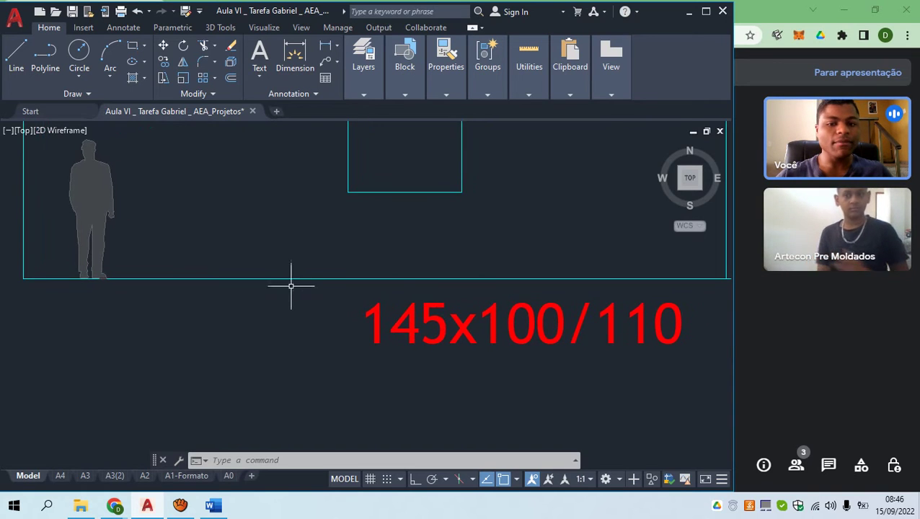
pyautogui.press('Escape')
pyautogui.press('Escape')
pyautogui.click(303, 291)
pyautogui.click(291, 274)
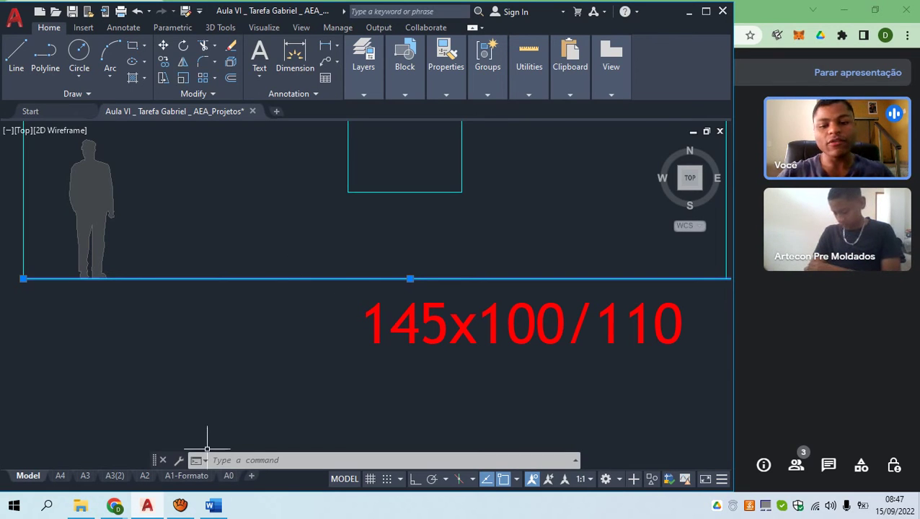
# Switch to Chrome, search for "piso ceramico" in a new tab, and return to the AutoCAD drawing
pyautogui.moveTo(115, 505)
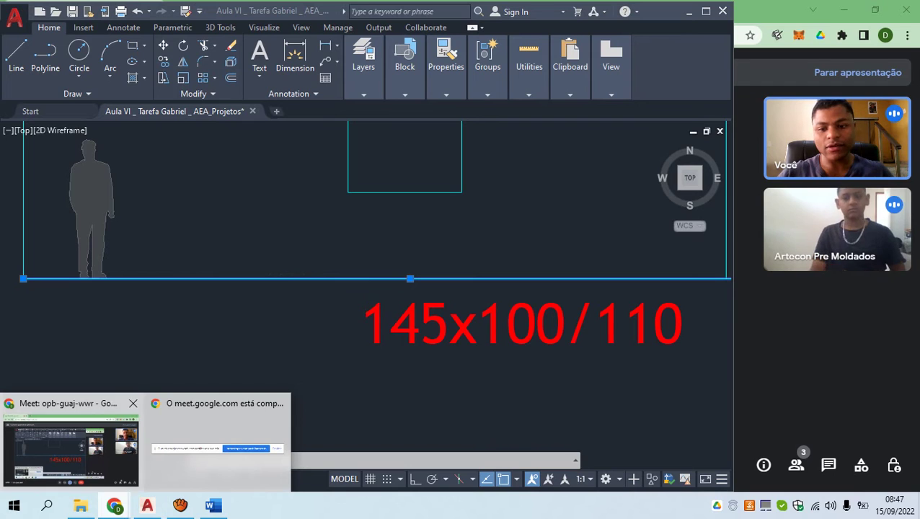
pyautogui.click(70, 443)
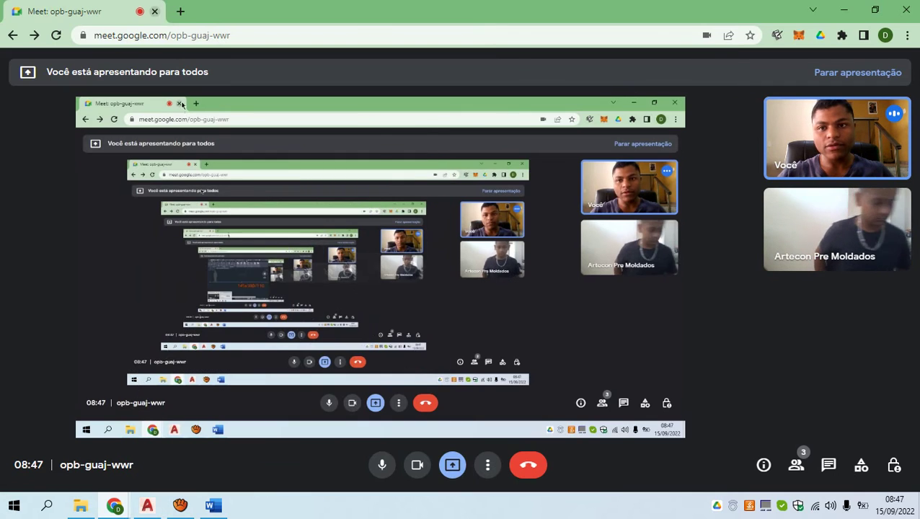
pyautogui.click(180, 11)
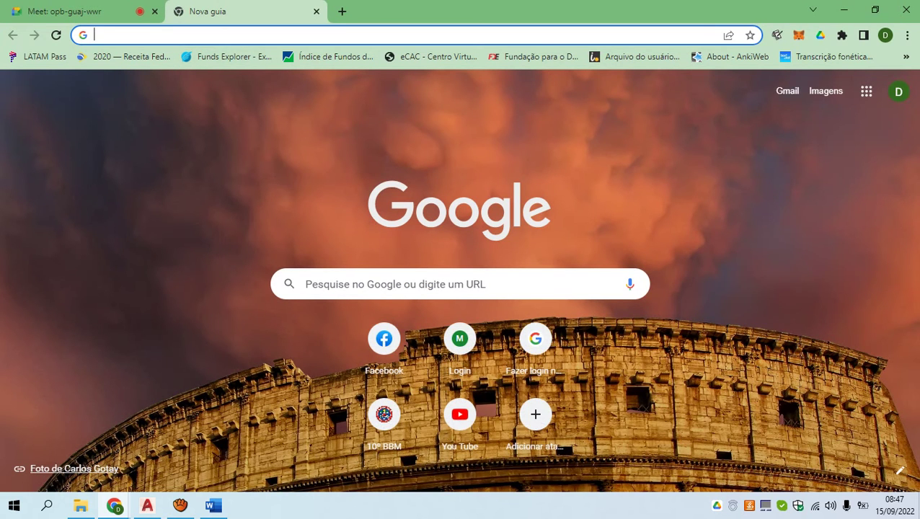
pyautogui.write('piso cerma')
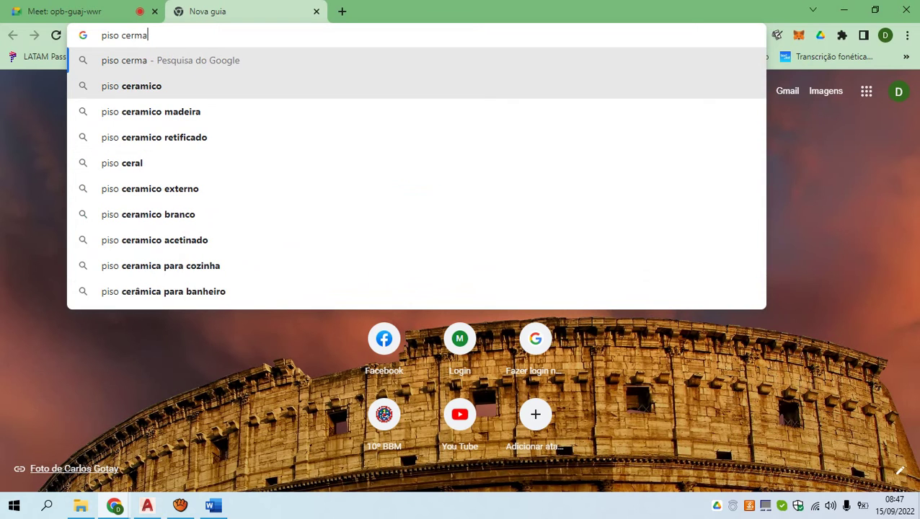
pyautogui.click(131, 86)
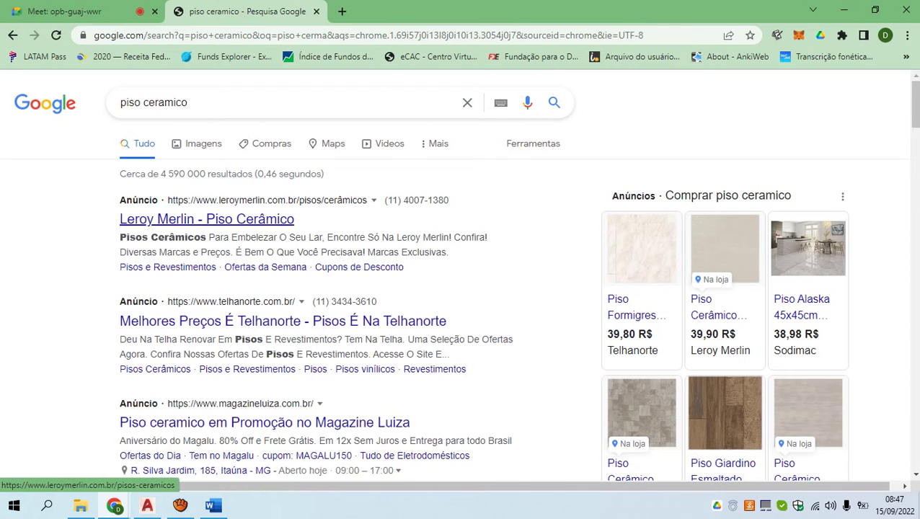
pyautogui.hotkey('alt', 'Tab')
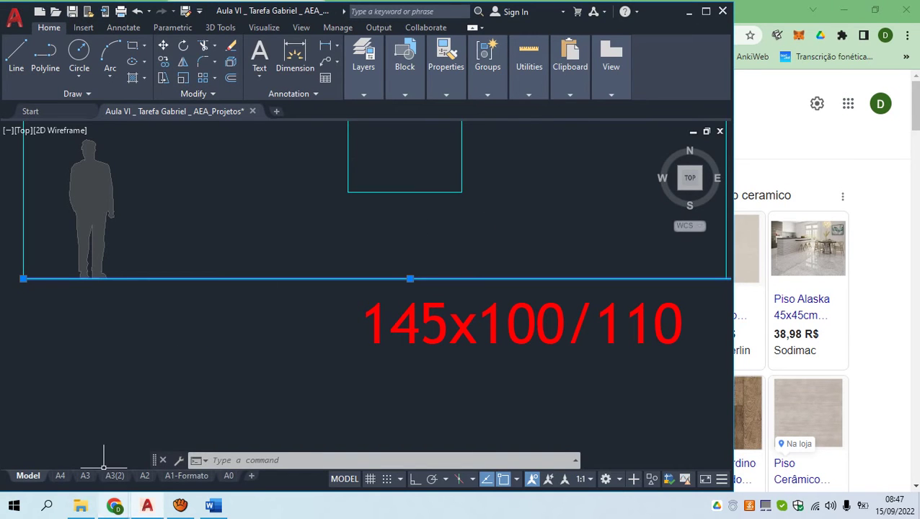
# Switch to the Google Meet call in Chrome, check the aTube Catcher recording, dismiss its start window and minimize the recorder
pyautogui.click(115, 506)
pyautogui.click(72, 448)
pyautogui.click(76, 12)
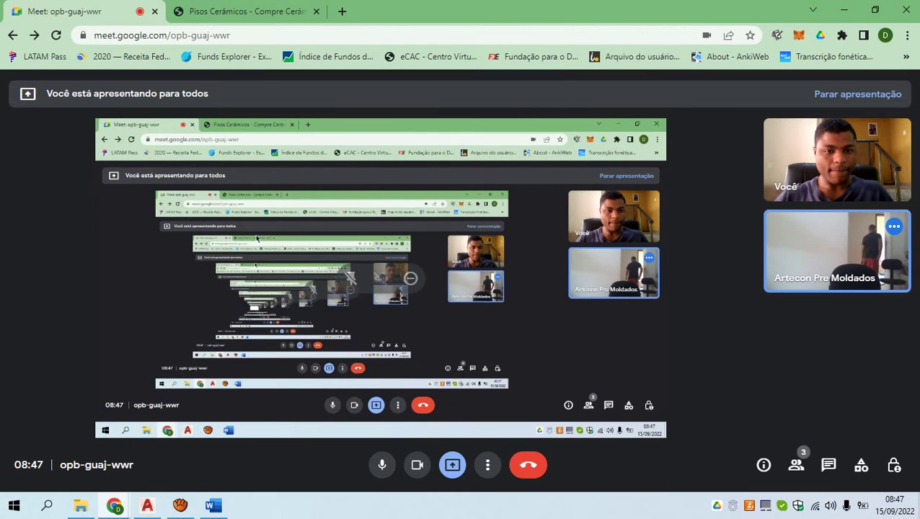
pyautogui.click(181, 506)
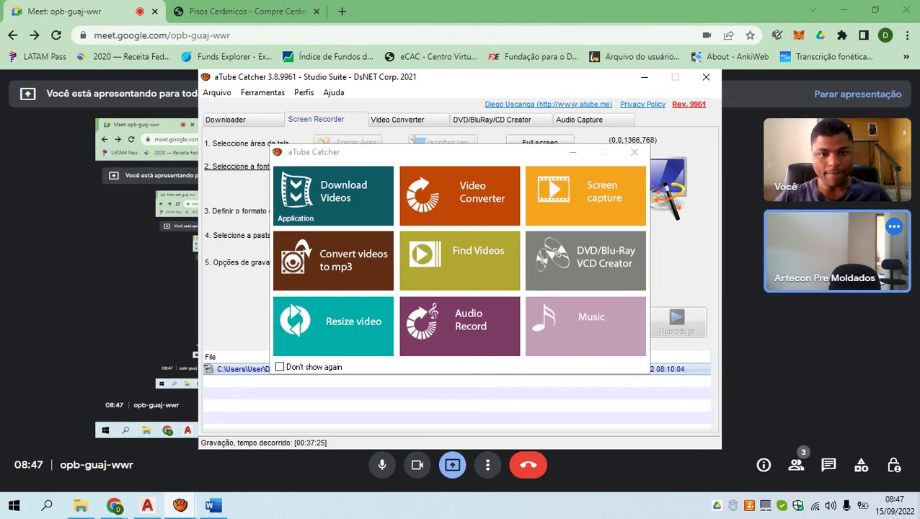
pyautogui.click(634, 152)
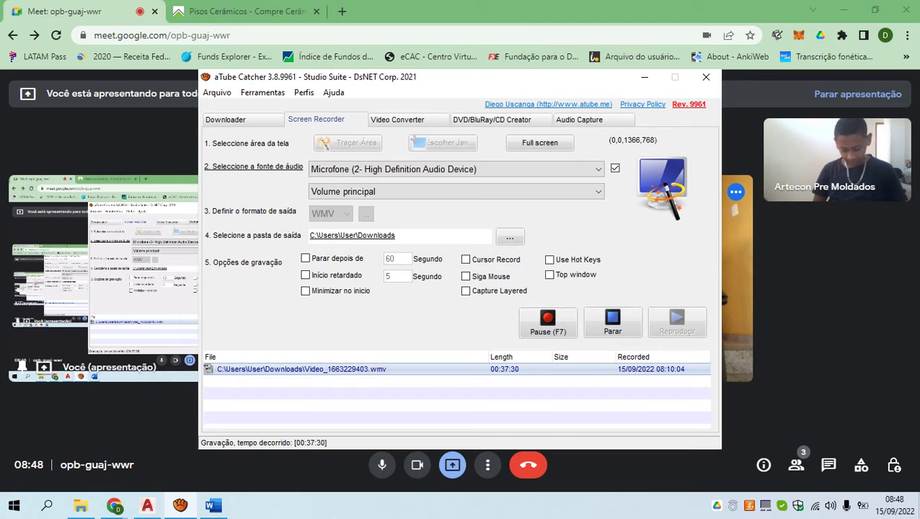
pyautogui.click(645, 77)
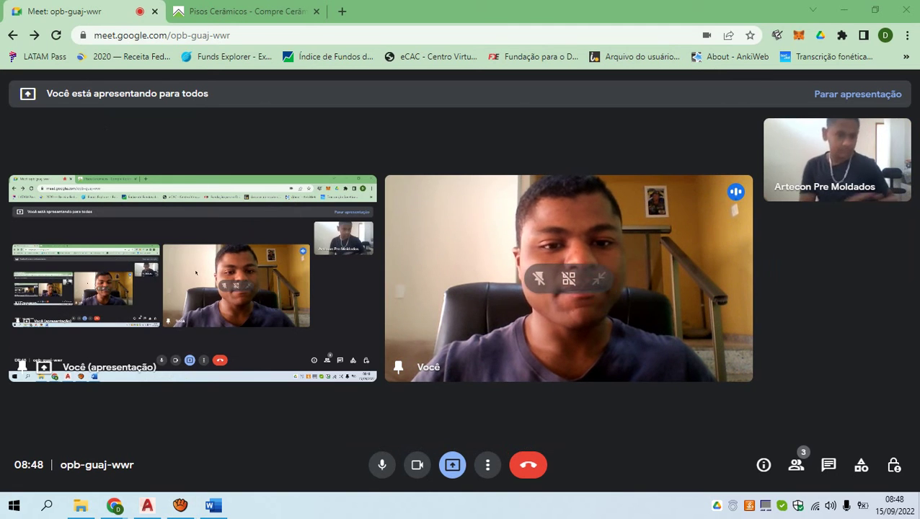
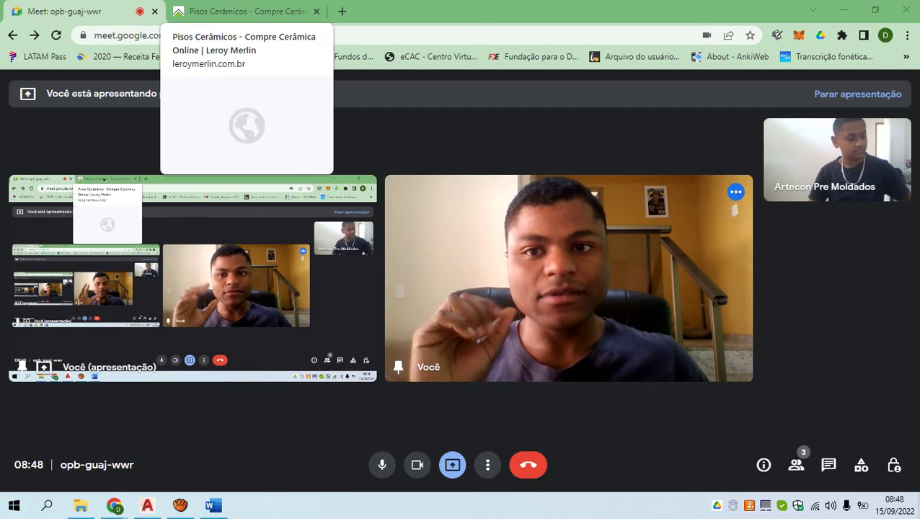
# Browse the ceramic floor tiles on the Leroy Merlin "Pisos Cerâmicos" page
pyautogui.click(235, 11)
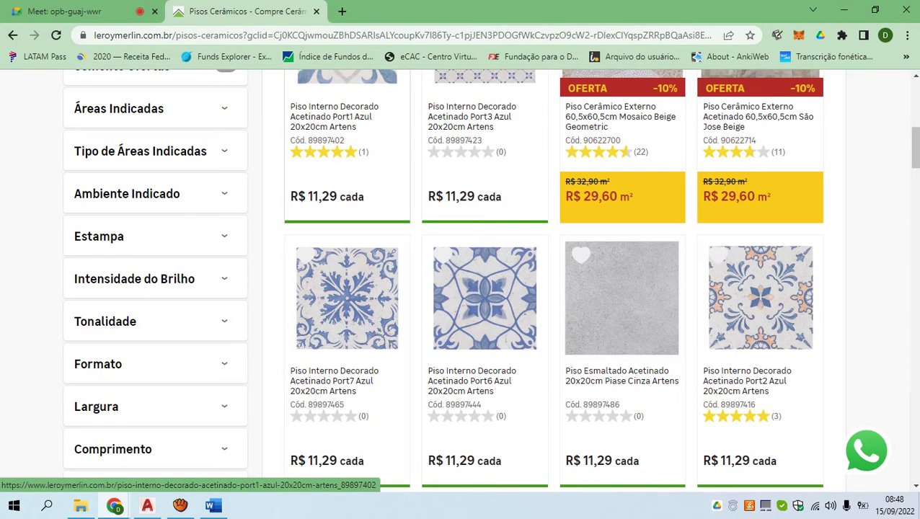
pyautogui.scroll(-2, 347, 180)
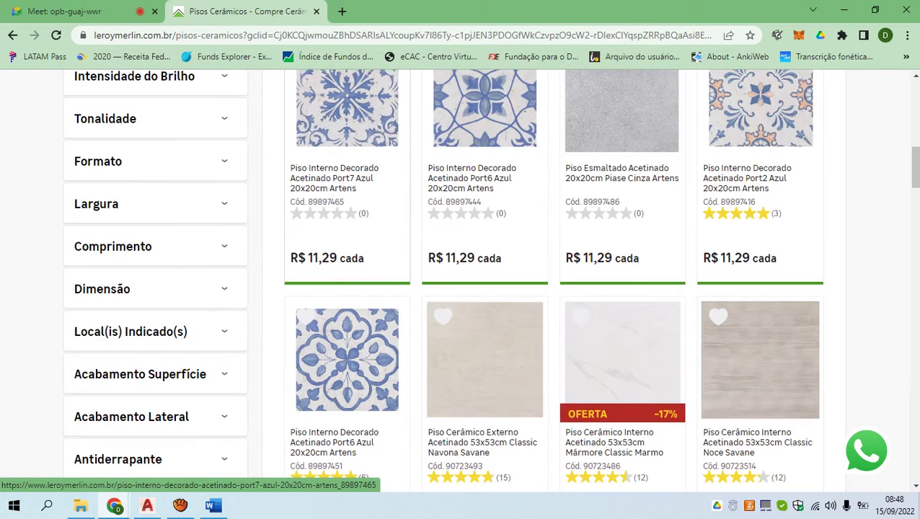
pyautogui.scroll(1, 485, 289)
pyautogui.scroll(-6, 485, 288)
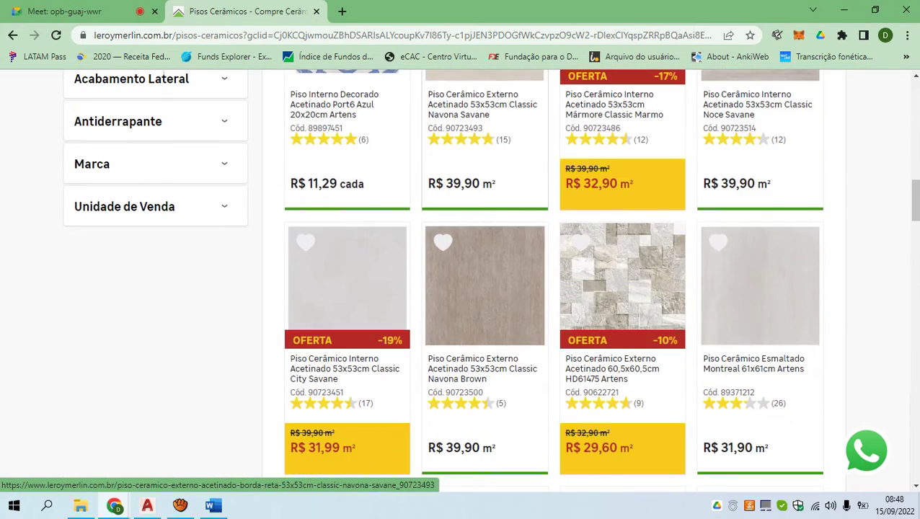
pyautogui.scroll(-8, 484, 288)
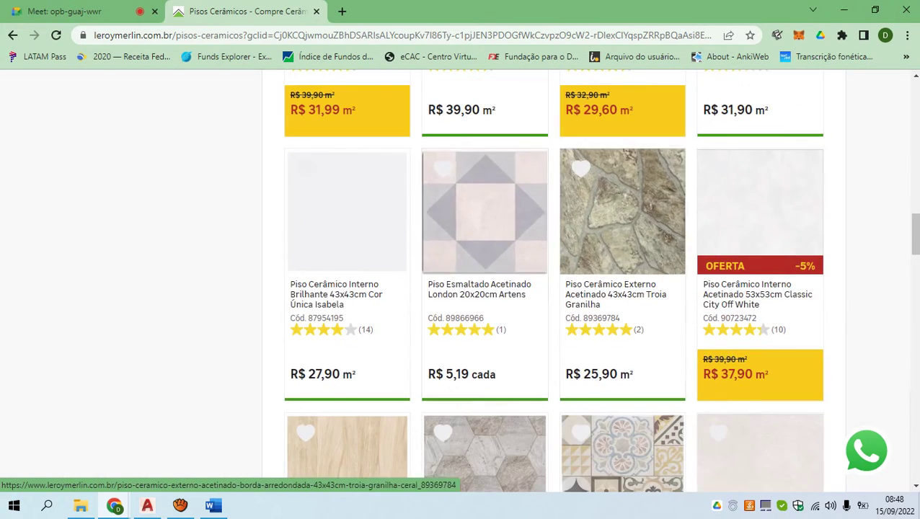
pyautogui.scroll(12, 485, 288)
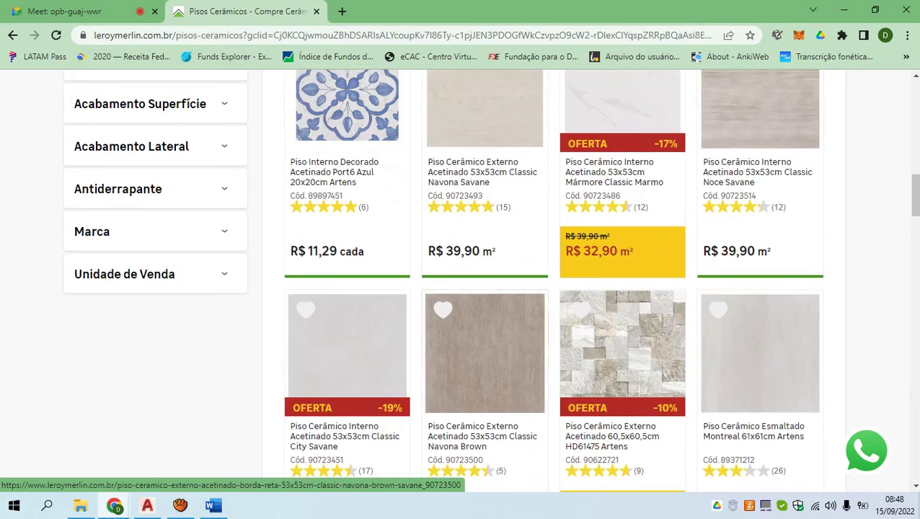
pyautogui.scroll(6, 462, 288)
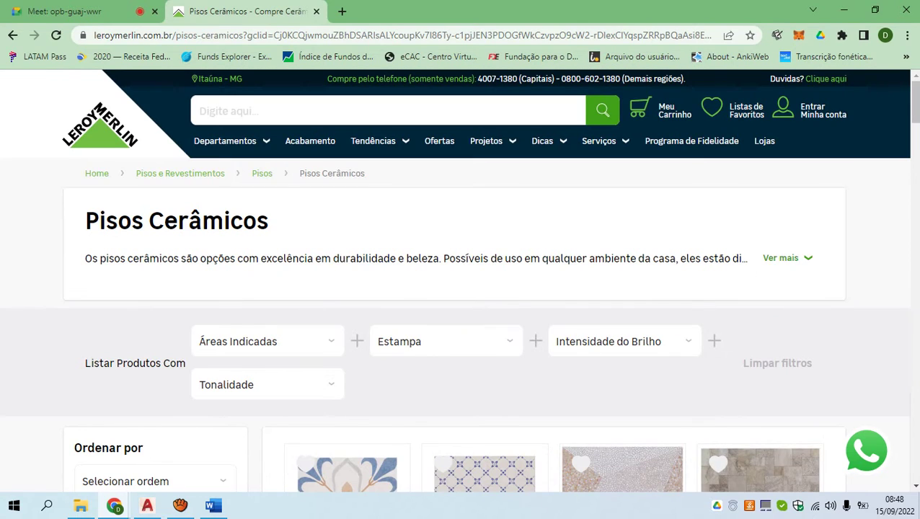
pyautogui.scroll(-4, 346, 213)
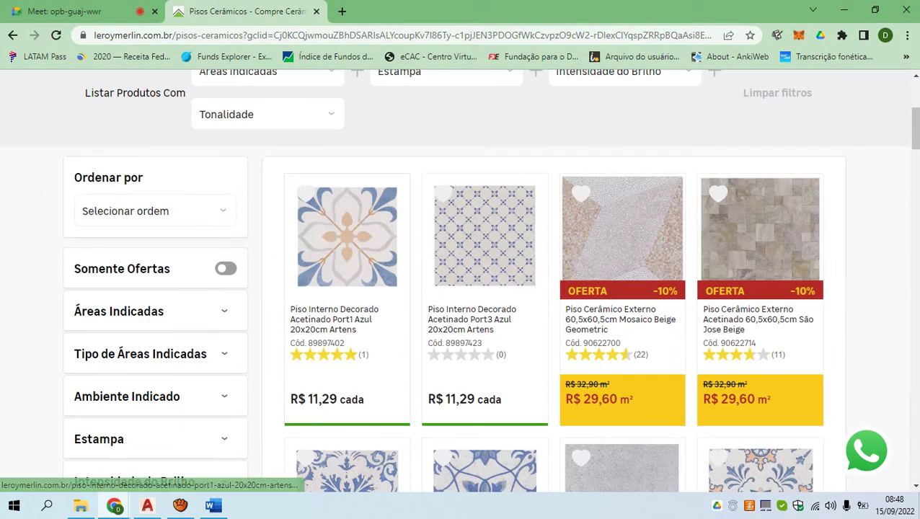
# Return to the "piso ceramico" search results, look through them and switch back to the AutoCAD drawing
pyautogui.click(13, 34)
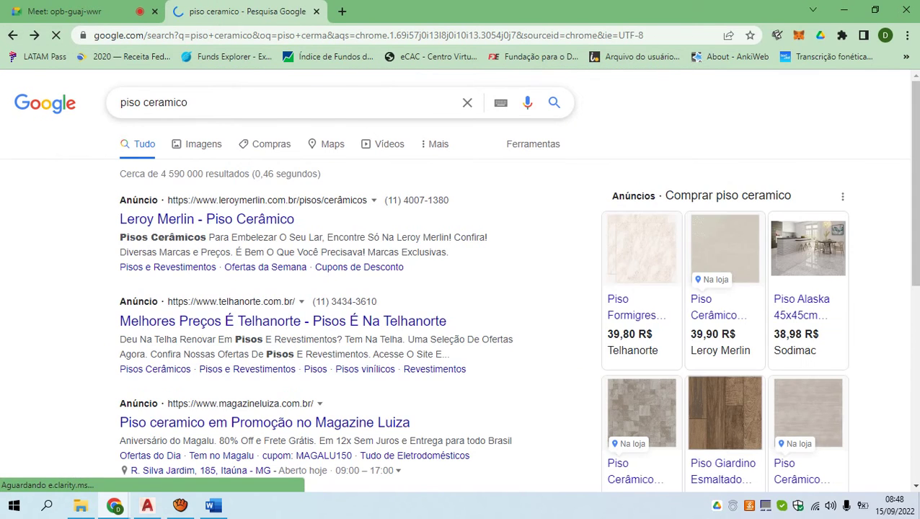
pyautogui.scroll(-5, 460, 275)
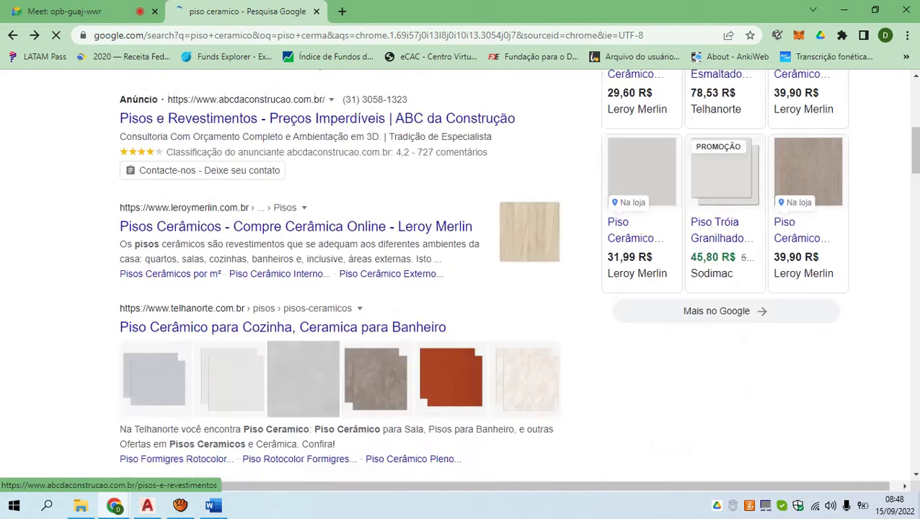
pyautogui.hotkey('alt', 'Tab')
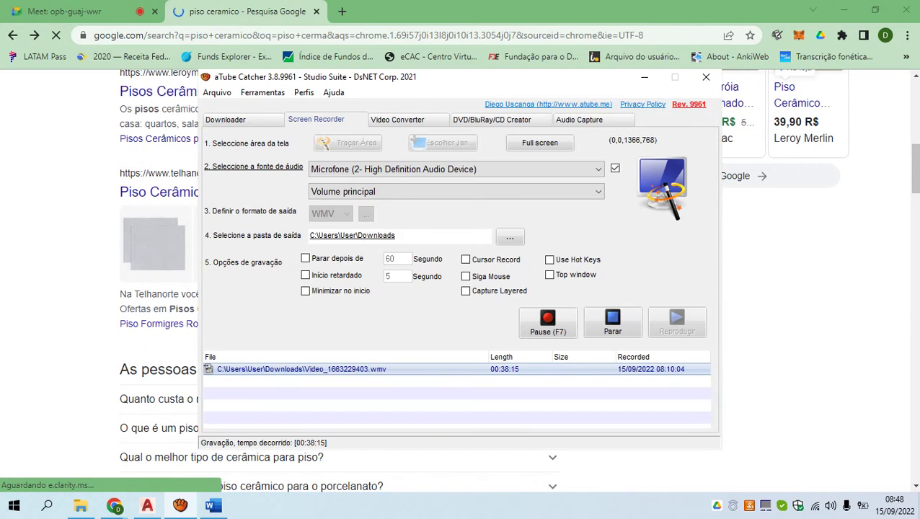
pyautogui.hotkey('alt', 'Tab')
pyautogui.press('Tab')
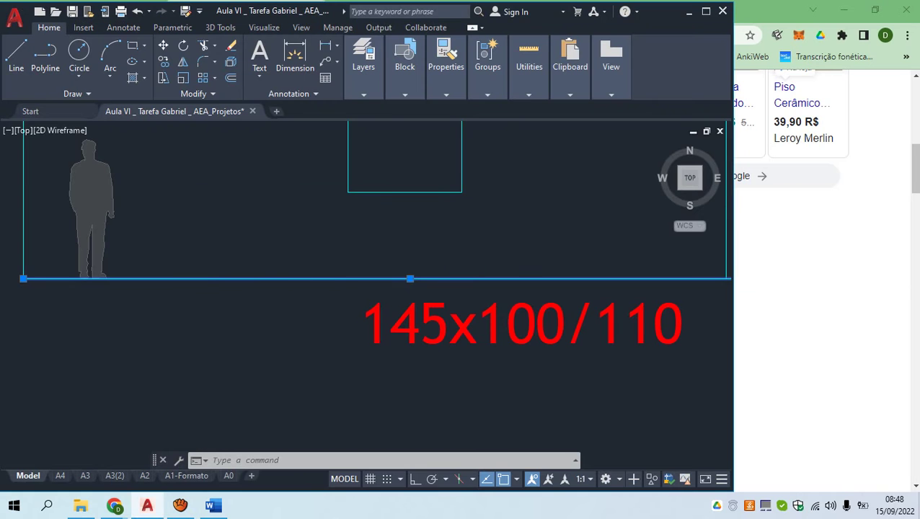
# Examine the floor line across the wall elevation and clear its selection
pyautogui.scroll(-4, 277, 282)
pyautogui.moveTo(273, 271); pyautogui.dragTo(248, 285, button='middle')
pyautogui.scroll(4, 267, 293)
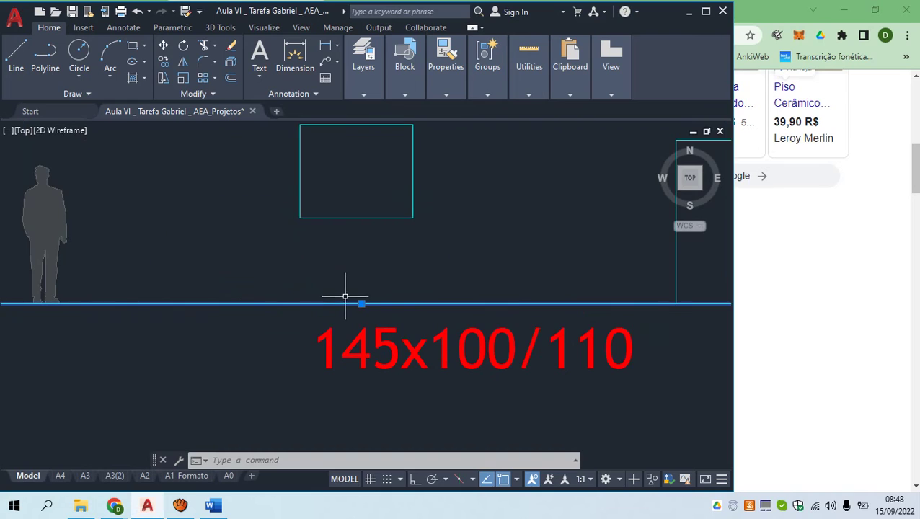
pyautogui.scroll(2, 238, 331)
pyautogui.scroll(-4, 222, 333)
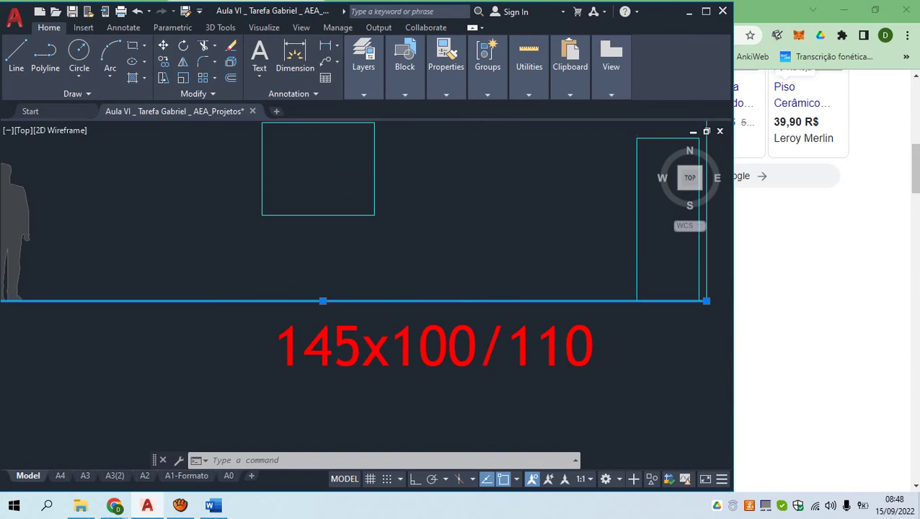
pyautogui.scroll(-2, 229, 311)
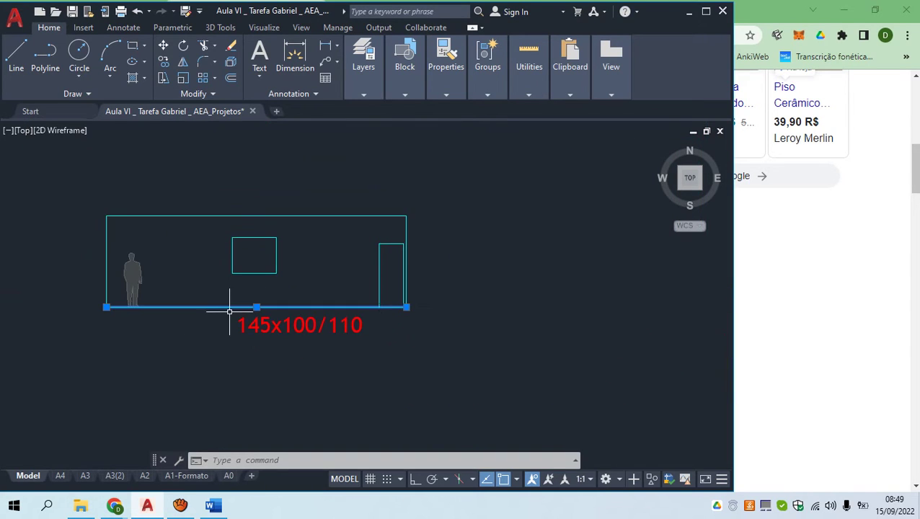
pyautogui.moveTo(166, 267); pyautogui.dragTo(199, 278, button='middle')
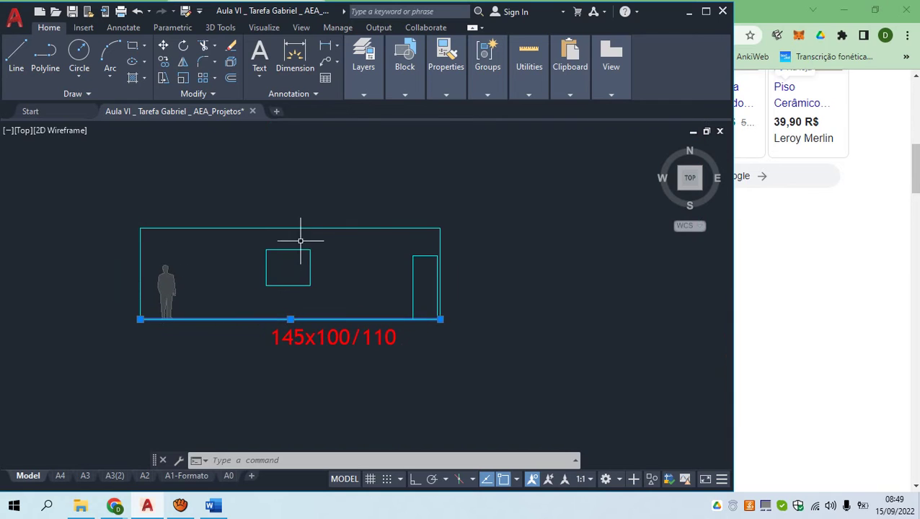
pyautogui.scroll(2, 302, 238)
pyautogui.press('Escape')
pyautogui.moveTo(286, 241); pyautogui.dragTo(319, 254, button='middle')
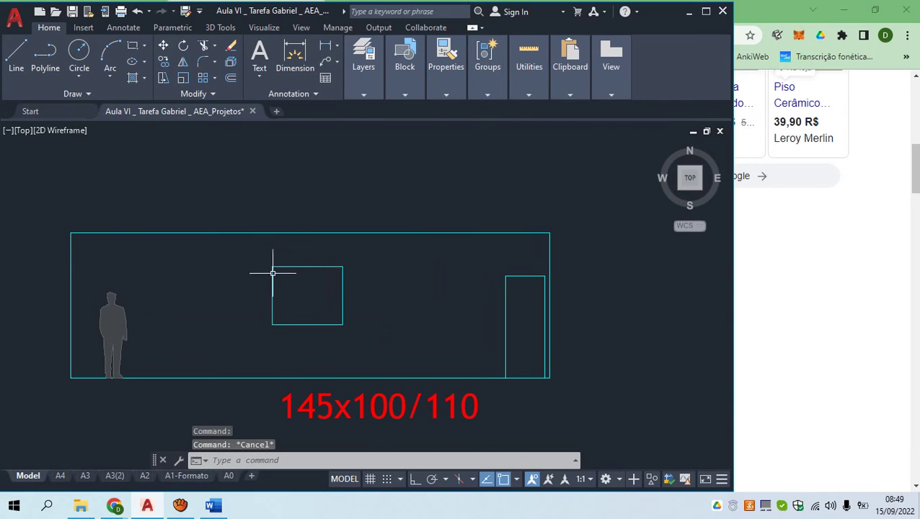
# Highlight the elevation's floor and ceiling lines together to show the room height
pyautogui.scroll(-2, 305, 271)
pyautogui.click(252, 357)
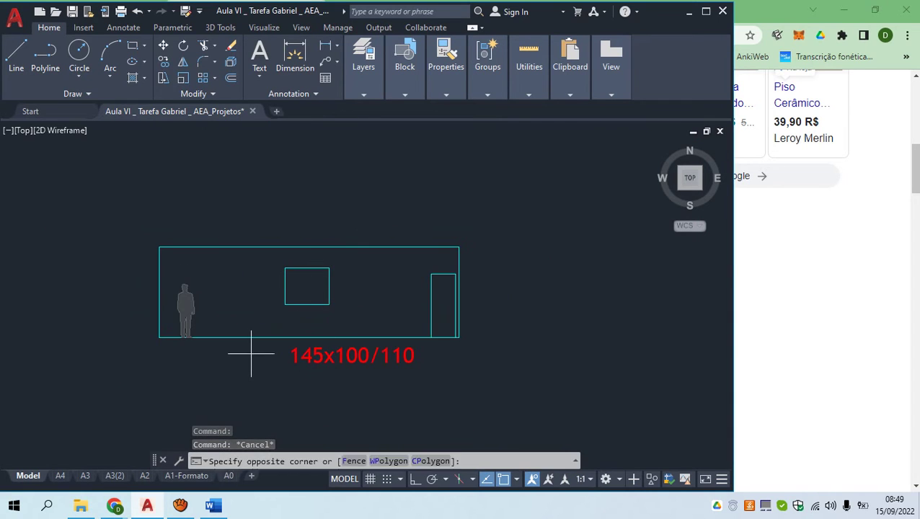
pyautogui.click(225, 214)
pyautogui.scroll(2, 360, 247)
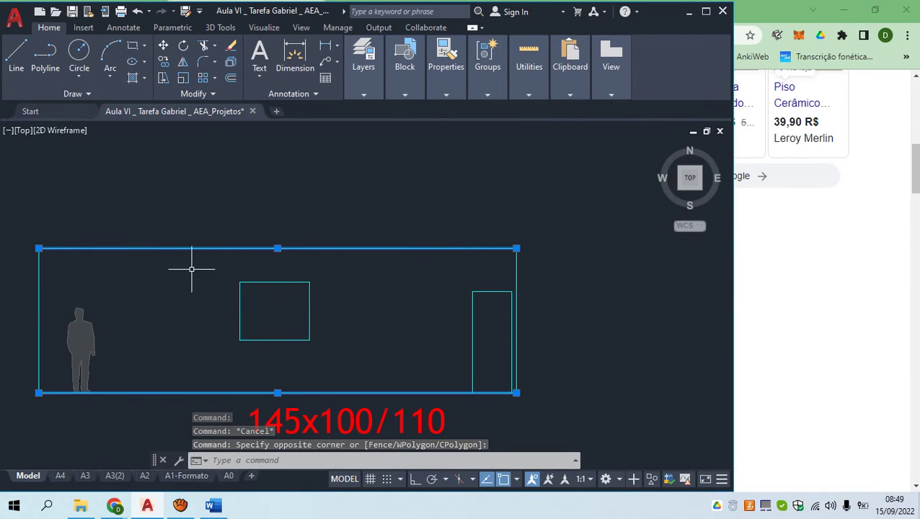
# Check the running recording in aTube Catcher and minimize its window again
pyautogui.click(180, 506)
pyautogui.click(642, 77)
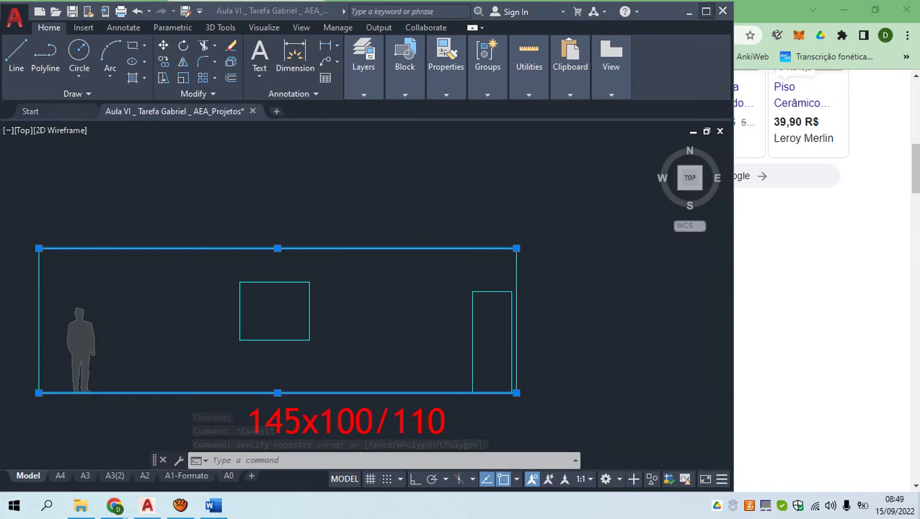
pyautogui.hotkey('alt', 'Tab')
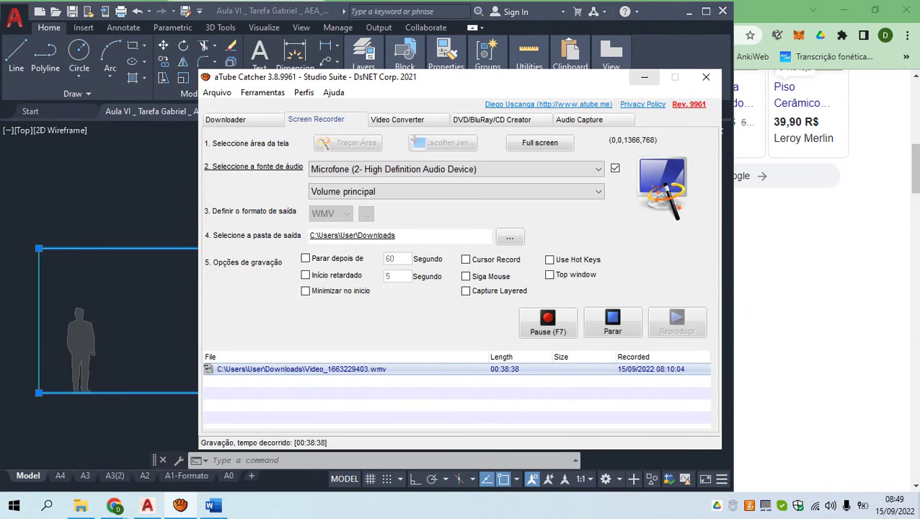
pyautogui.click(642, 78)
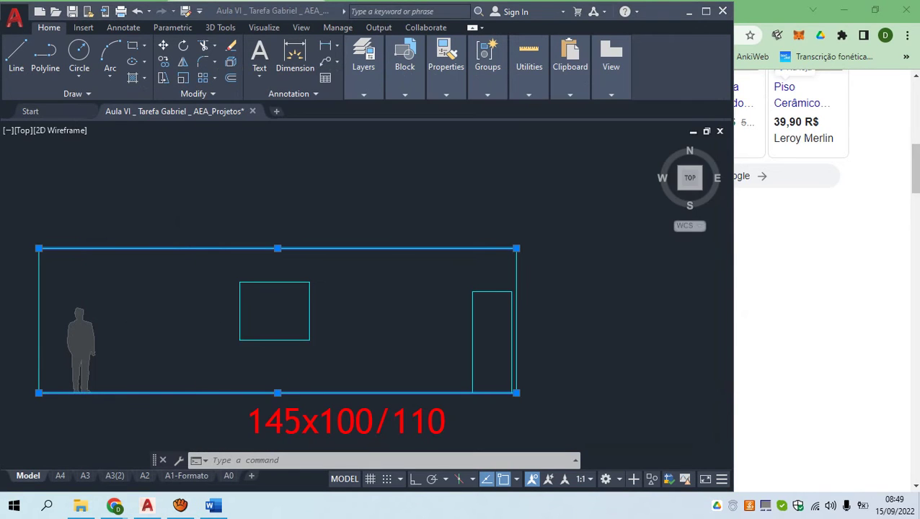
# Switch to Chrome, close the "piso ceramico" search tab and return to the AutoCAD drawing
pyautogui.hotkey('alt', 'Tab')
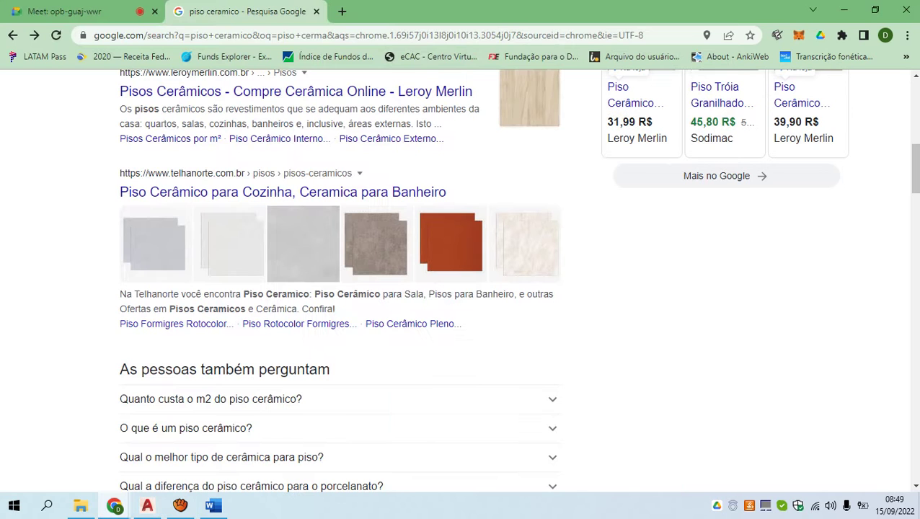
pyautogui.hotkey('ctrl', 'w')
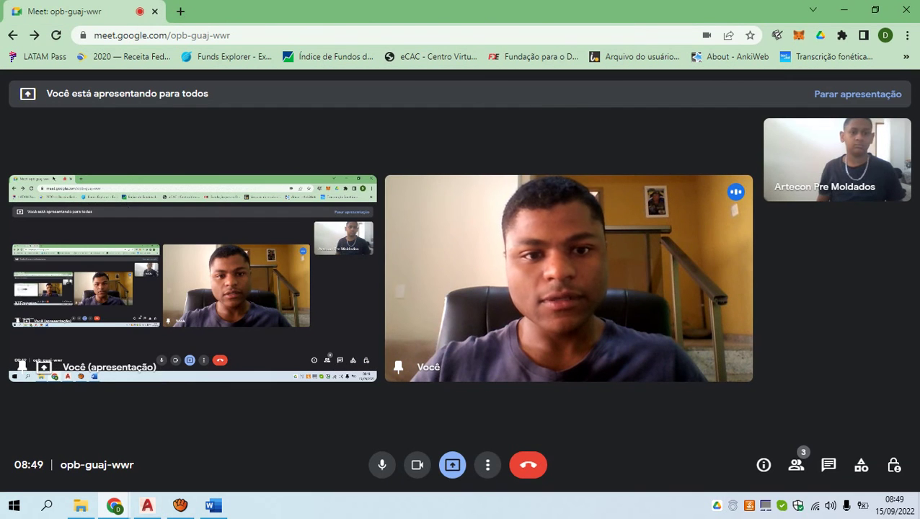
pyautogui.hotkey('alt', 'Tab')
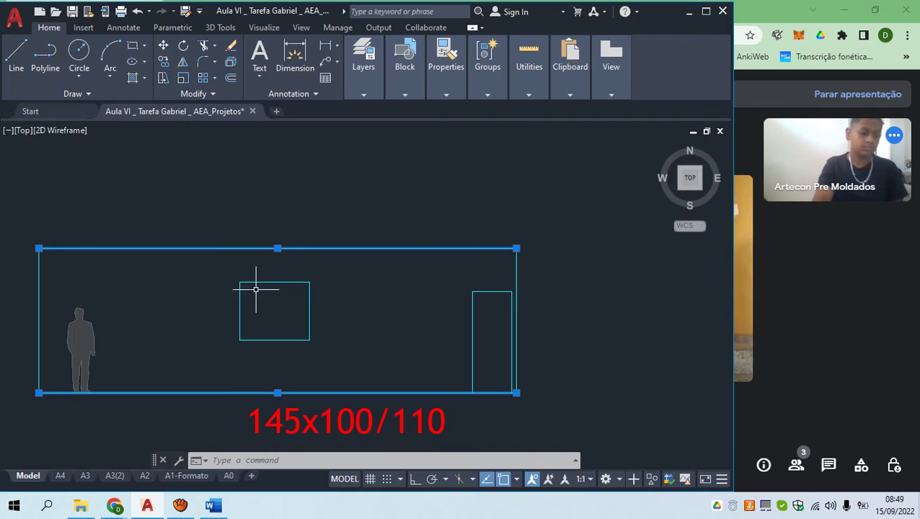
# Clear the selection, highlight the elevation's floor and ceiling lines once more and deselect them
pyautogui.click(256, 290)
pyautogui.press('Escape')
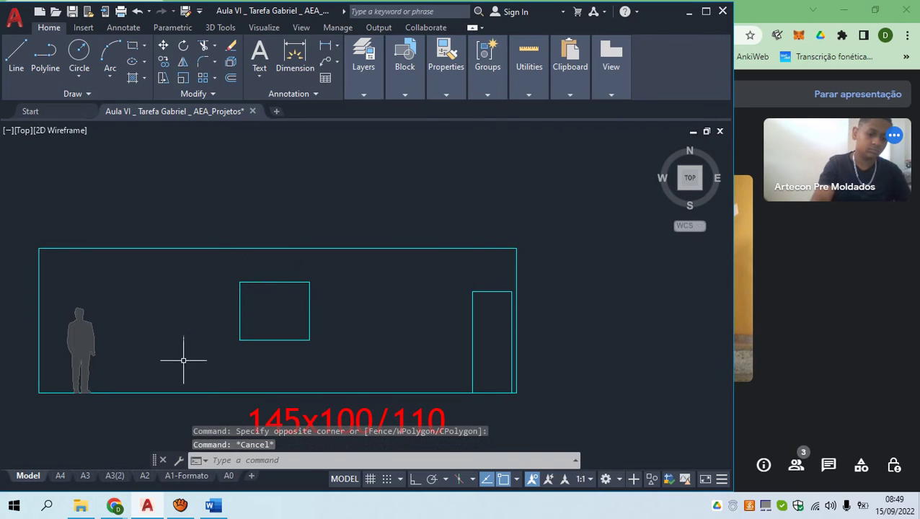
pyautogui.click(174, 407)
pyautogui.click(164, 207)
pyautogui.moveTo(184, 261)
pyautogui.mouseDown(button='middle')
pyautogui.moveTo(224, 269)
pyautogui.moveTo(191, 277)
pyautogui.mouseUp(button='middle')
pyautogui.press('Escape')
# Offset the wall elevation's ceiling line upward by 15 to draw the slab's upper edge
pyautogui.click(417, 267)
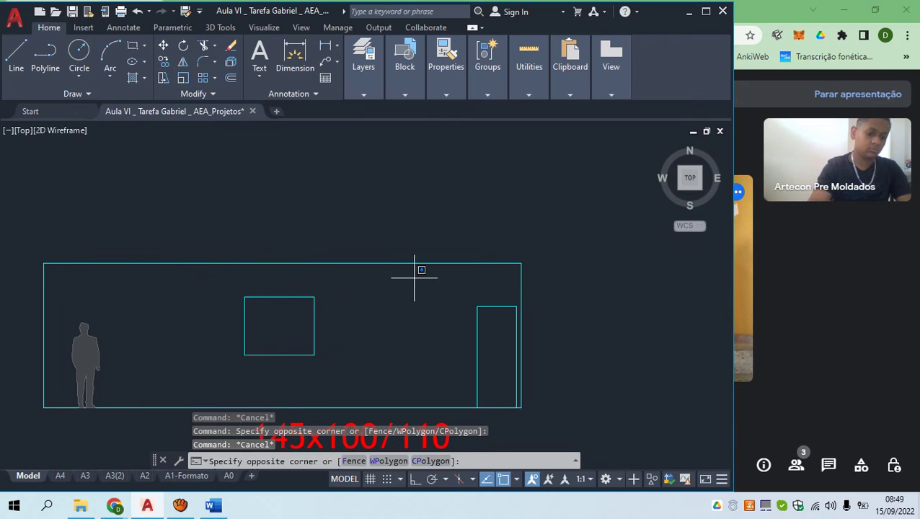
pyautogui.click(399, 258)
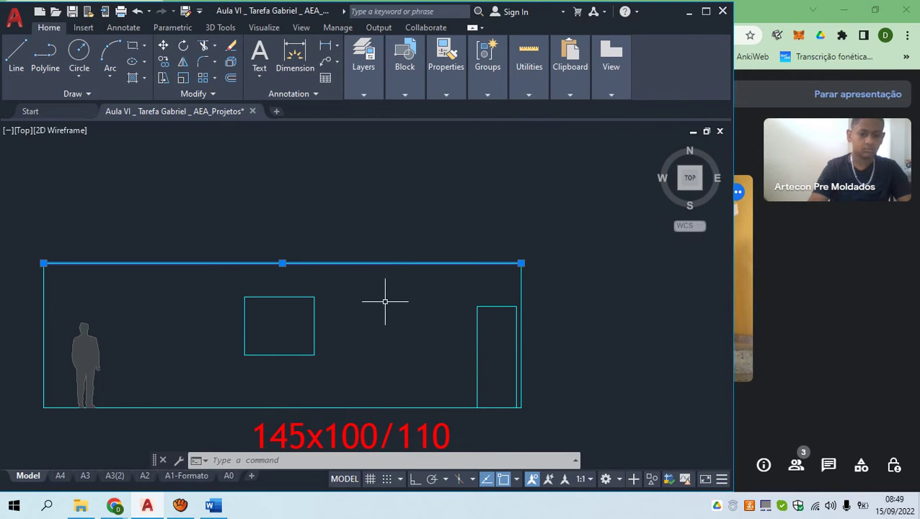
pyautogui.press('Return')
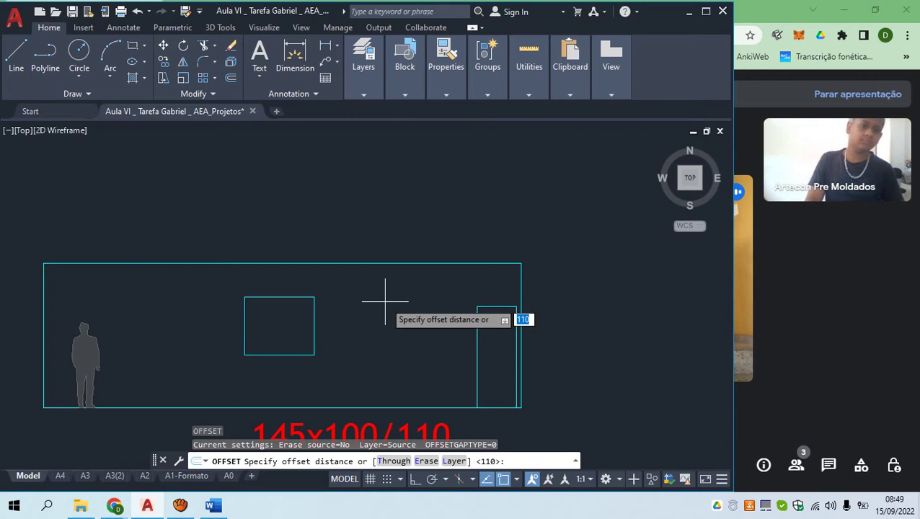
pyautogui.press('Return')
pyautogui.click(382, 264)
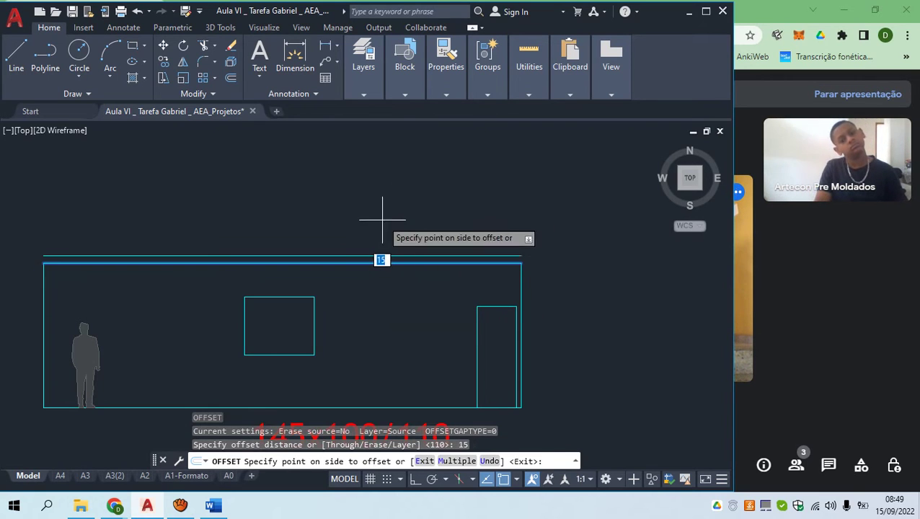
pyautogui.click(380, 217)
pyautogui.scroll(3, 345, 274)
pyautogui.scroll(-3, 426, 289)
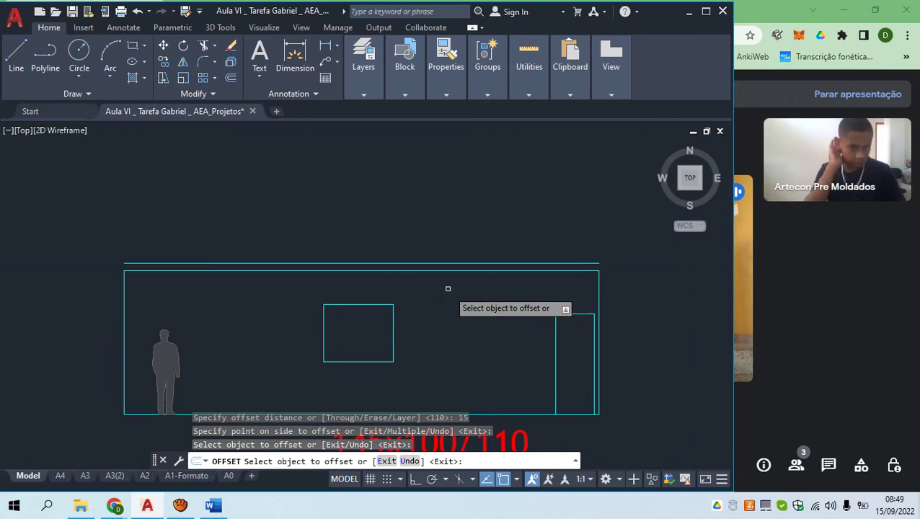
# Extend the wall elevation's two side lines up to the slab's upper edge
pyautogui.press('Escape')
pyautogui.click(477, 284)
pyautogui.click(459, 251)
pyautogui.press('Escape')
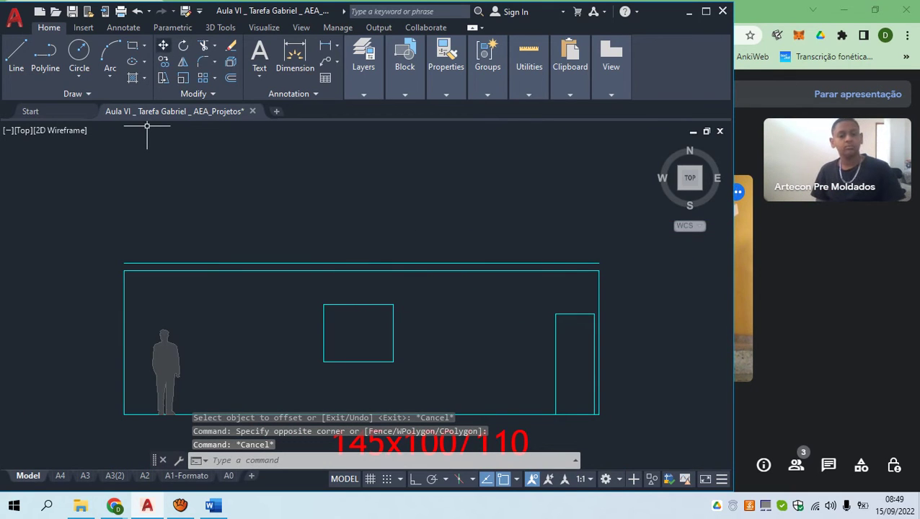
pyautogui.click(203, 46)
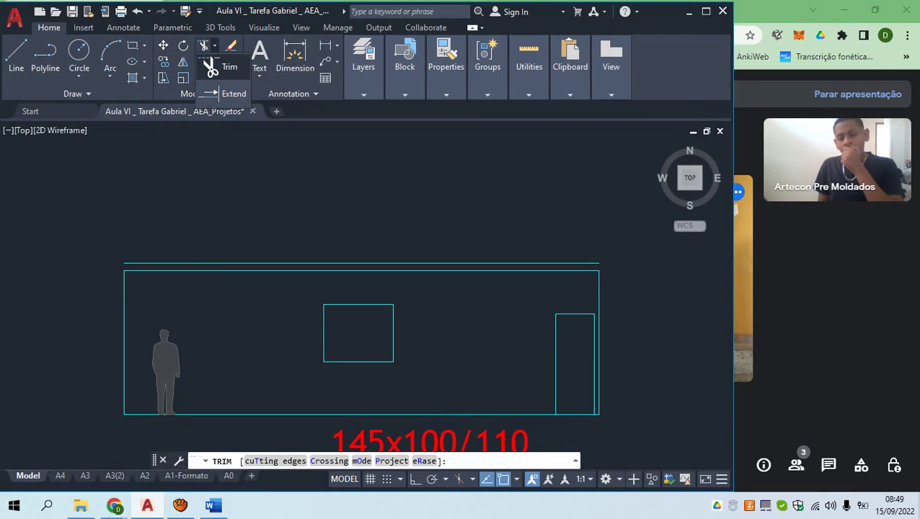
pyautogui.click(187, 238)
pyautogui.click(113, 298)
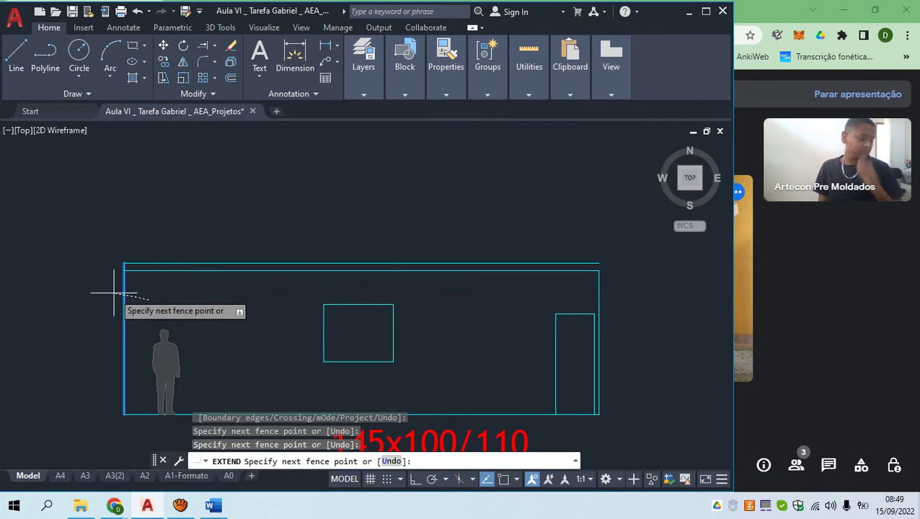
pyautogui.press('Return')
pyautogui.click(605, 291)
pyautogui.click(545, 280)
pyautogui.press('Return')
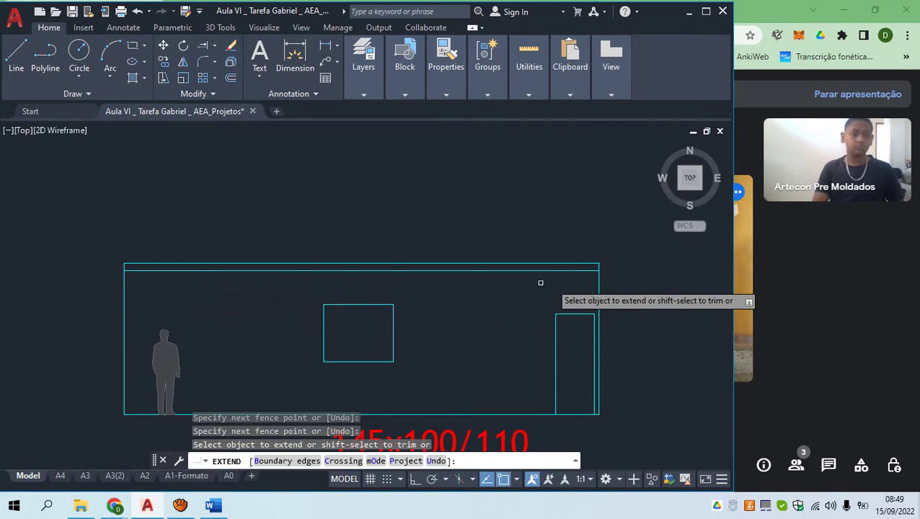
pyautogui.press('Escape')
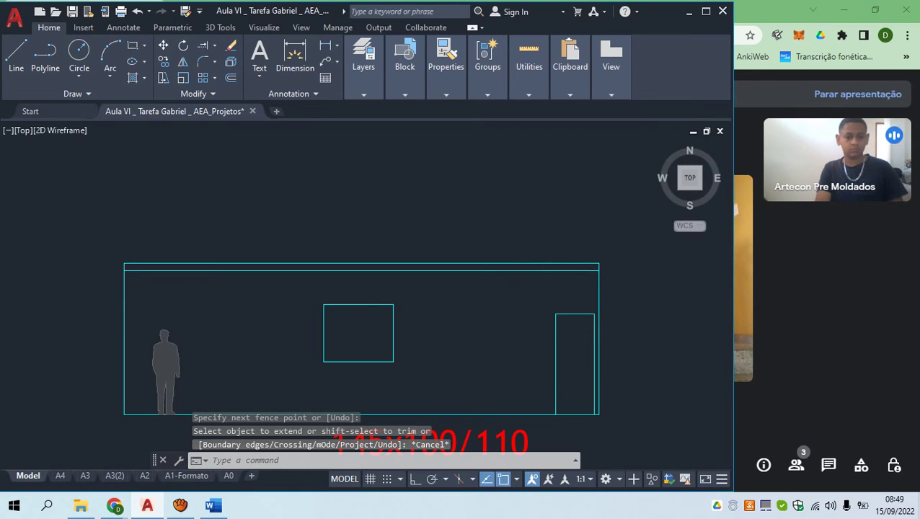
# Hatch the slab strip between the ceiling line and the slab's upper edge
pyautogui.write('h')
pyautogui.press('Return')
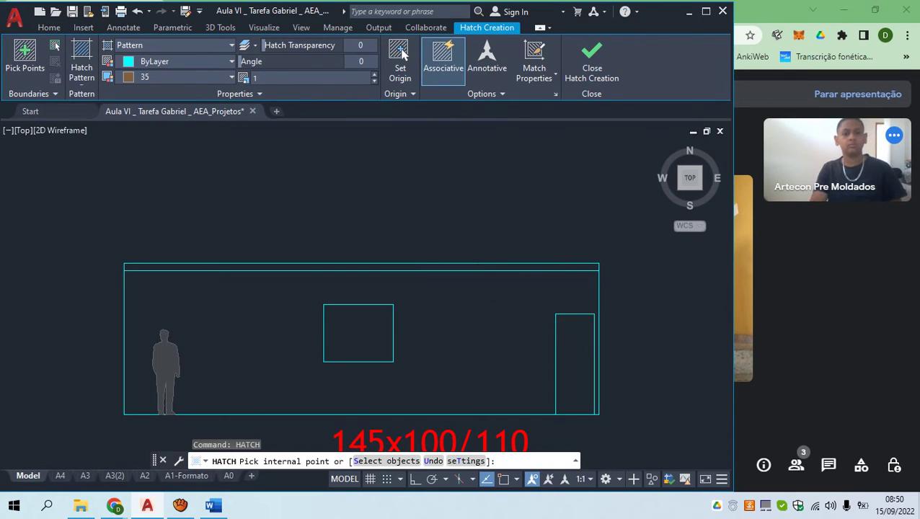
pyautogui.click(454, 267)
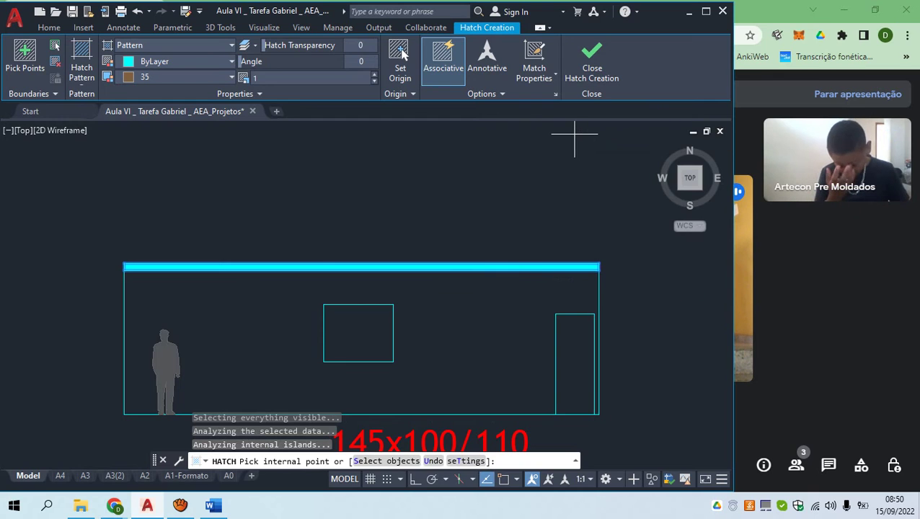
# Switch to the Google Meet call, turn off the camera and return to the AutoCAD drawing
pyautogui.click(689, 10)
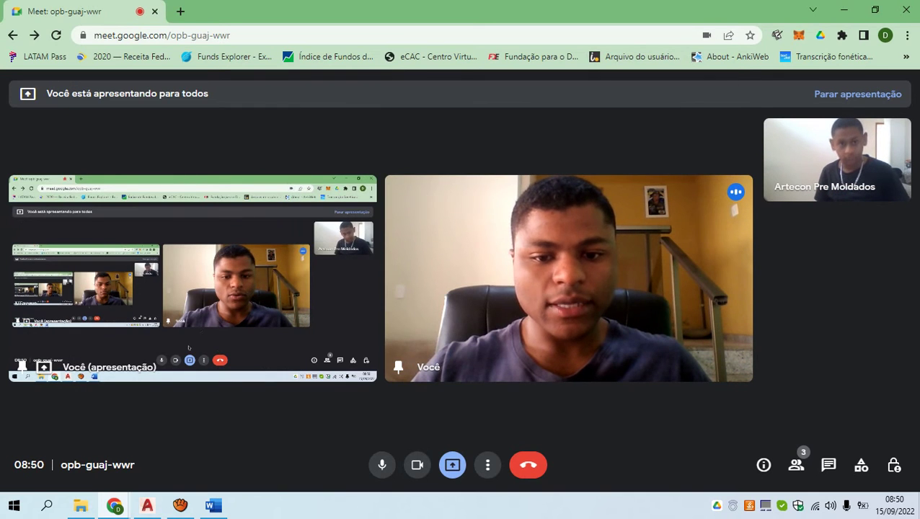
pyautogui.click(417, 465)
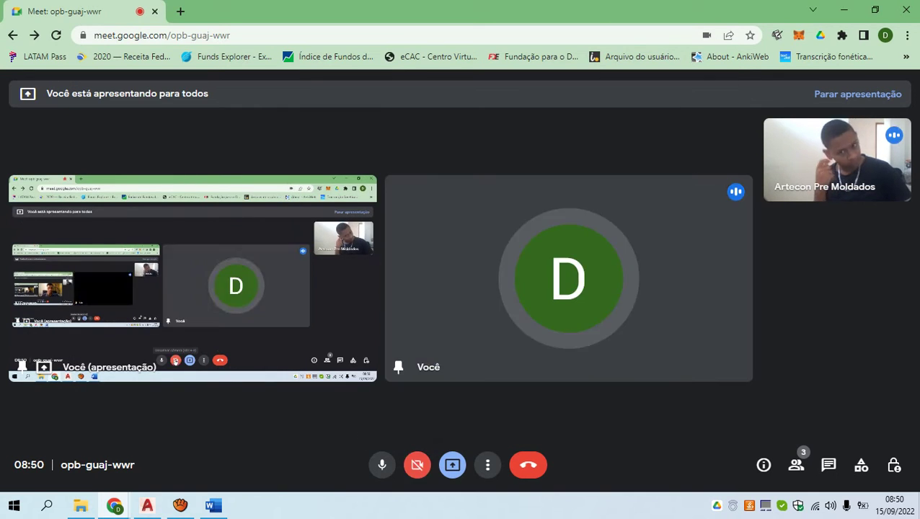
pyautogui.hotkey('alt', 'Tab')
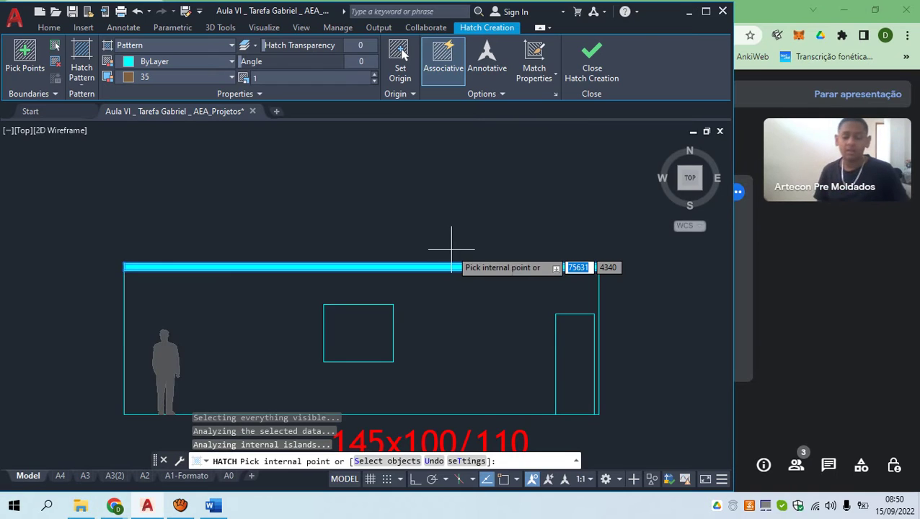
# Leave the Hatch command and examine the filled slab on the elevation, both within the sheet and up close
pyautogui.scroll(-4, 523, 233)
pyautogui.press('Escape')
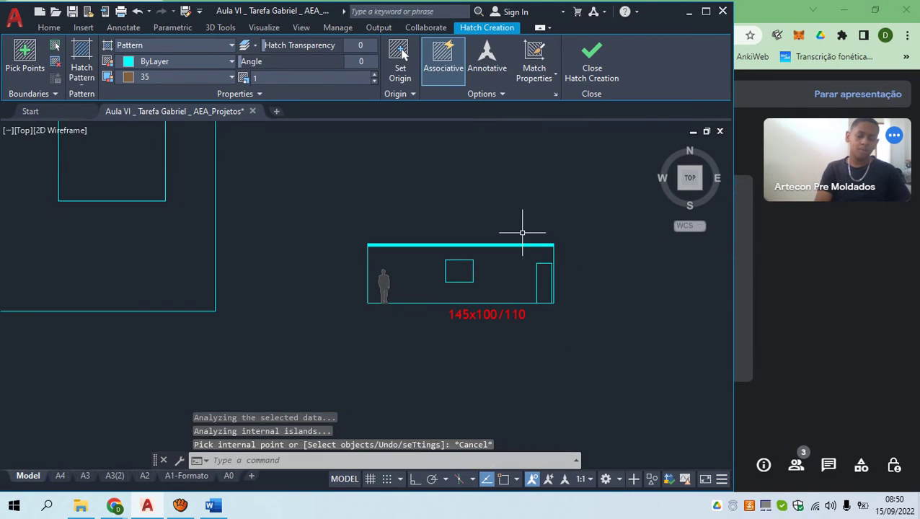
pyautogui.moveTo(524, 222); pyautogui.dragTo(407, 261, button='middle')
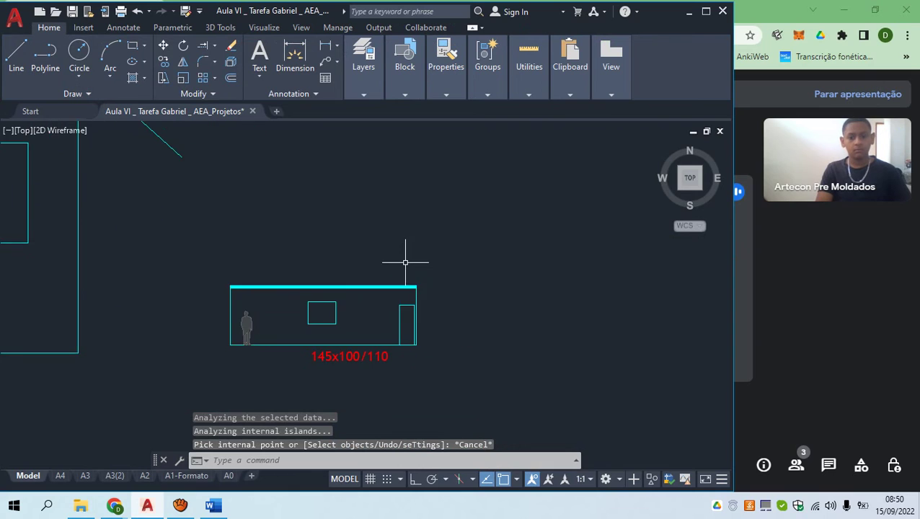
pyautogui.scroll(-2, 409, 263)
pyautogui.scroll(-3, 390, 267)
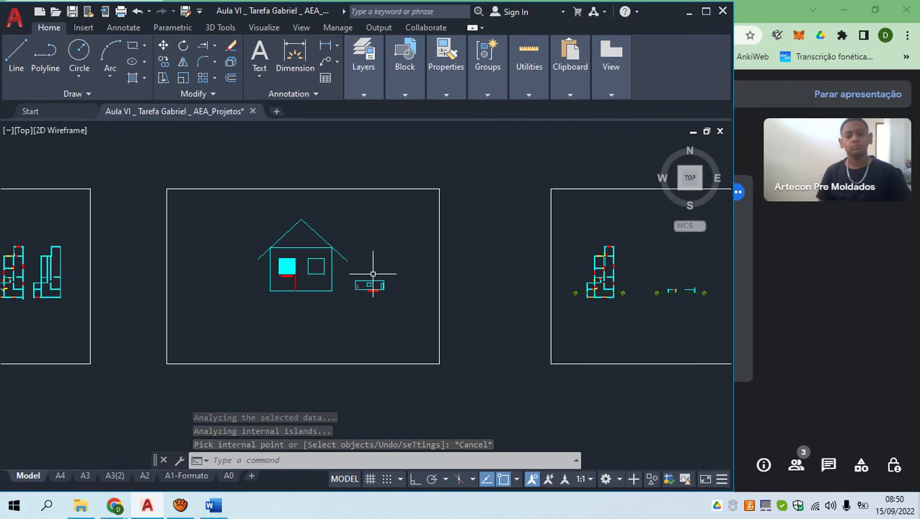
pyautogui.scroll(7, 372, 287)
pyautogui.scroll(4, 368, 292)
pyautogui.scroll(-4, 400, 244)
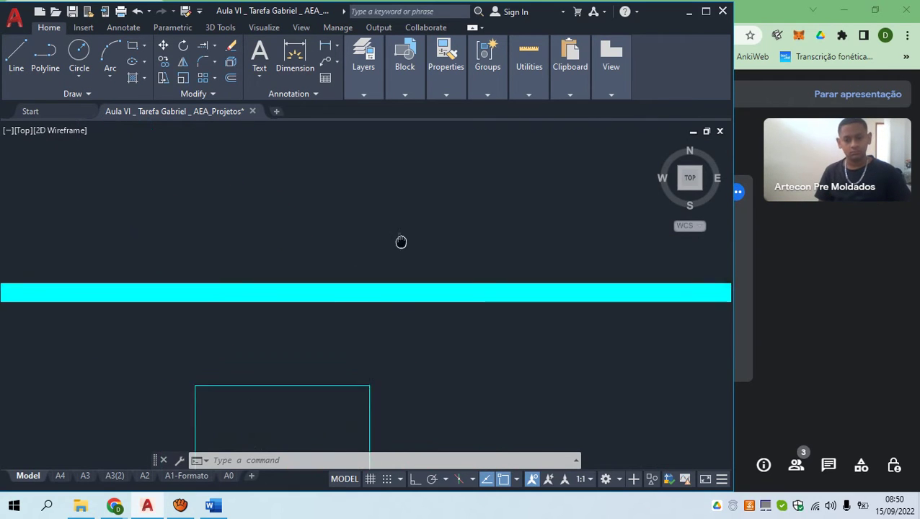
pyautogui.scroll(2, 343, 253)
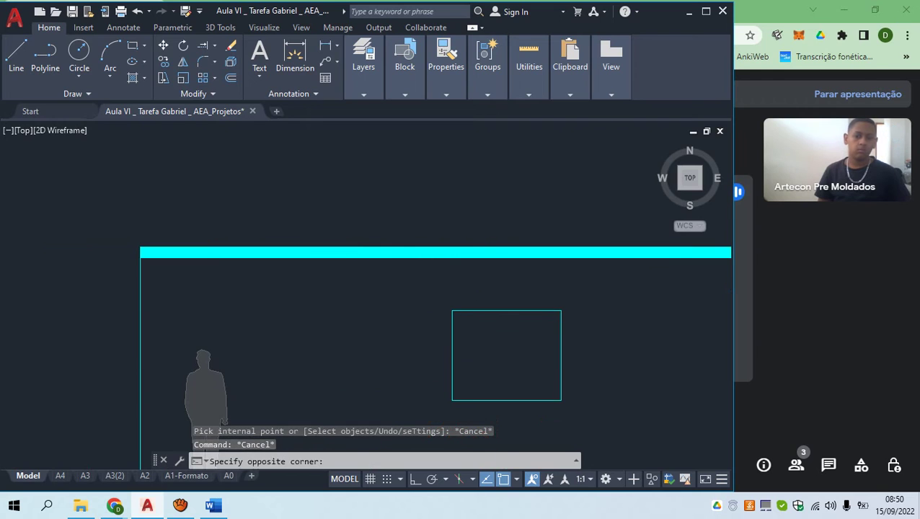
# Select the slab hatch, shift it off the slab strip and undo the move
pyautogui.click(336, 252)
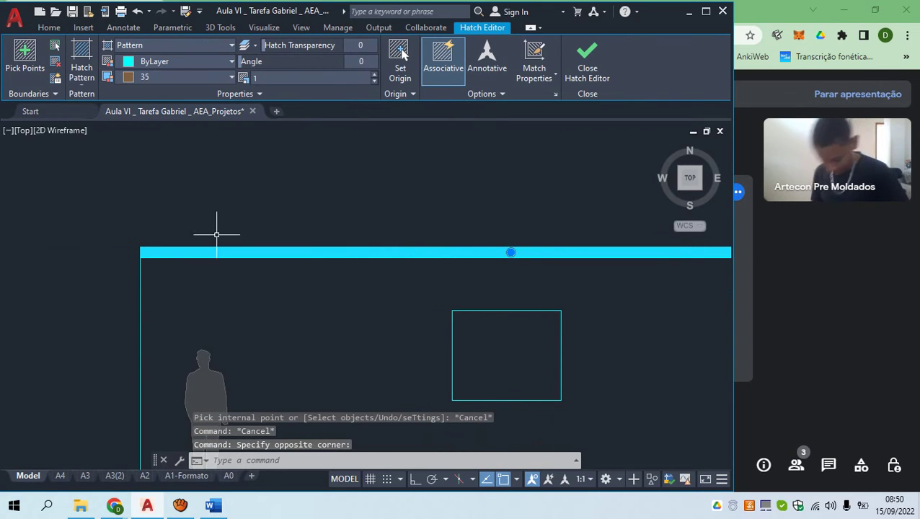
pyautogui.click(191, 252)
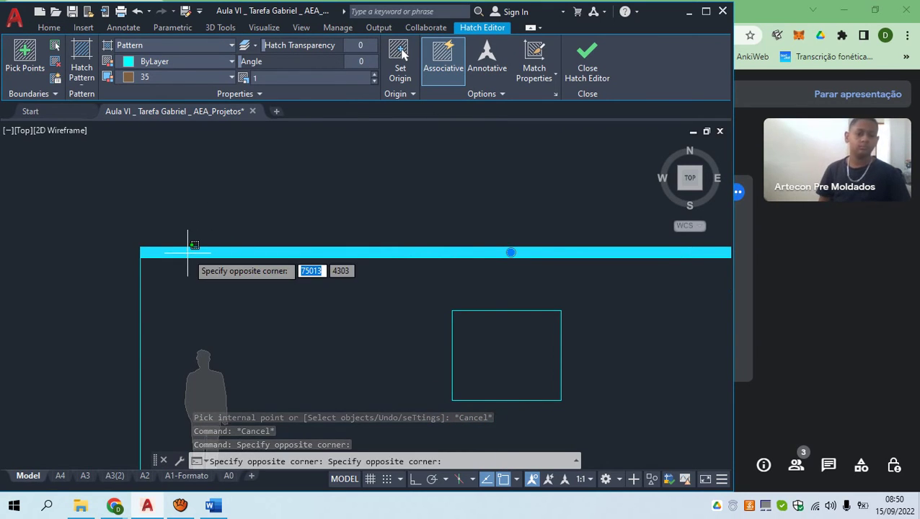
pyautogui.press('Escape')
pyautogui.moveTo(192, 252); pyautogui.dragTo(177, 229)
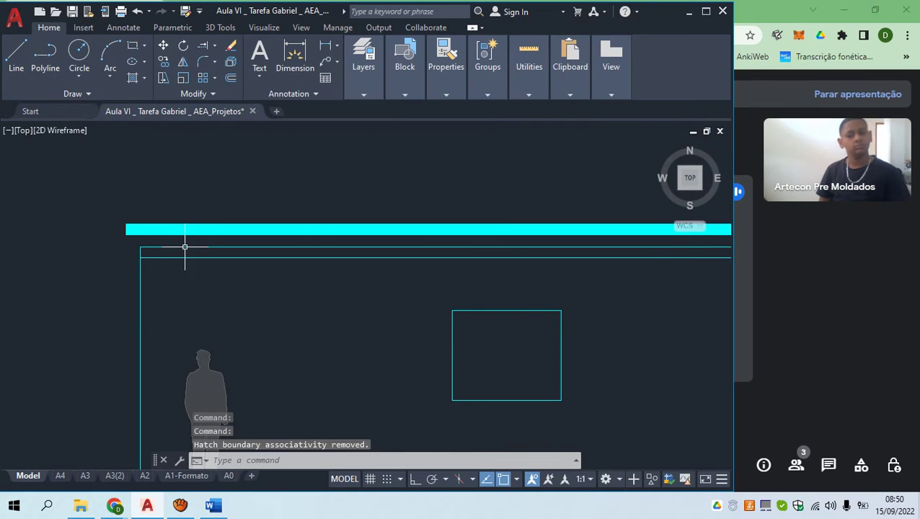
pyautogui.hotkey('ctrl', 'z')
pyautogui.press('Escape')
pyautogui.press('Escape')
pyautogui.press('Escape')
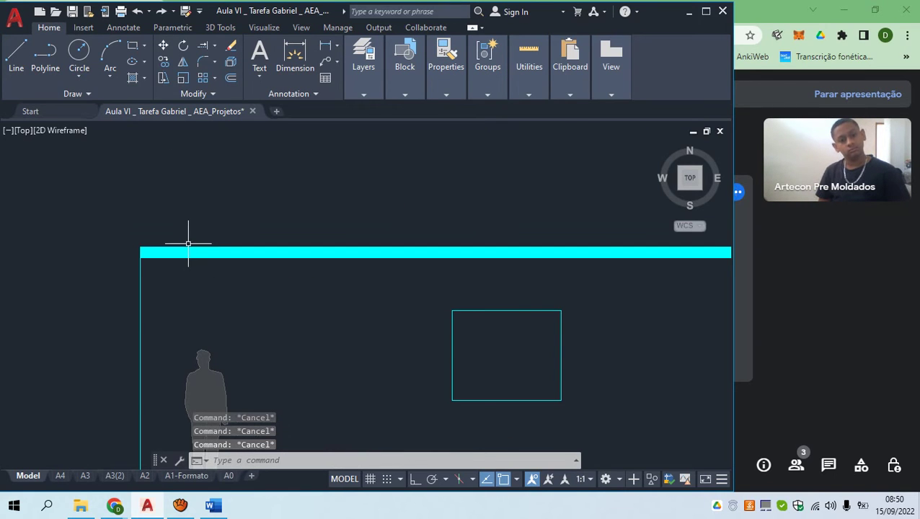
# Maximize the AutoCAD window to show the slab hatch's full pattern settings and clear the selection
pyautogui.click(211, 252)
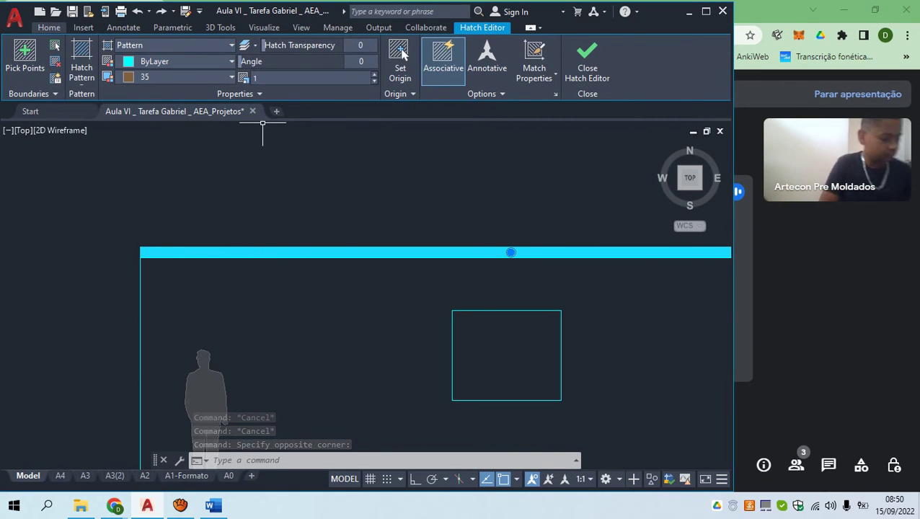
pyautogui.click(706, 11)
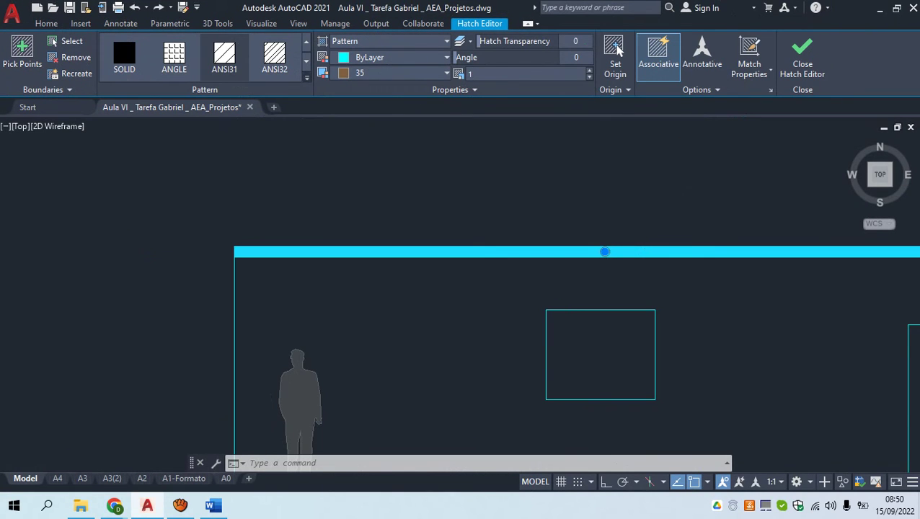
pyautogui.click(326, 247)
pyautogui.press('Escape')
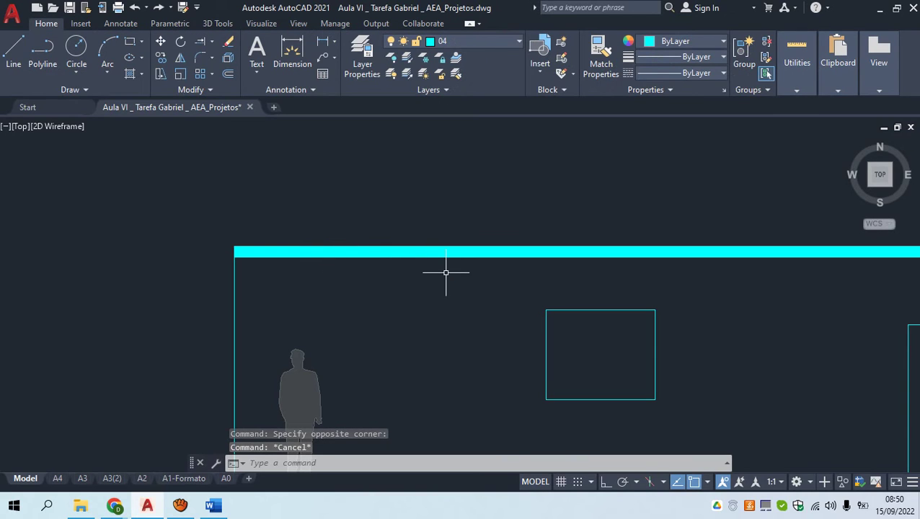
# Erase the solid-looking hatch from the slab strip
pyautogui.scroll(-2, 425, 265)
pyautogui.moveTo(432, 274); pyautogui.dragTo(319, 270, button='middle')
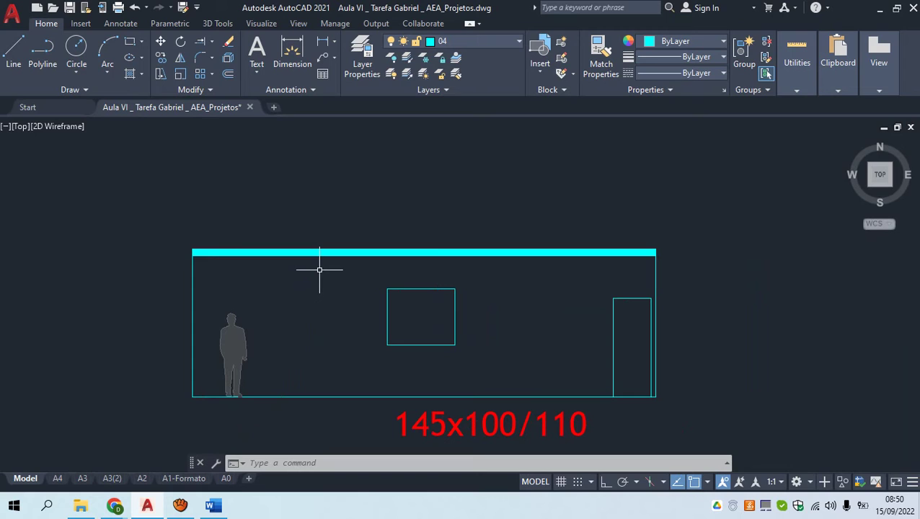
pyautogui.scroll(2, 343, 262)
pyautogui.press('Escape')
pyautogui.press('Escape')
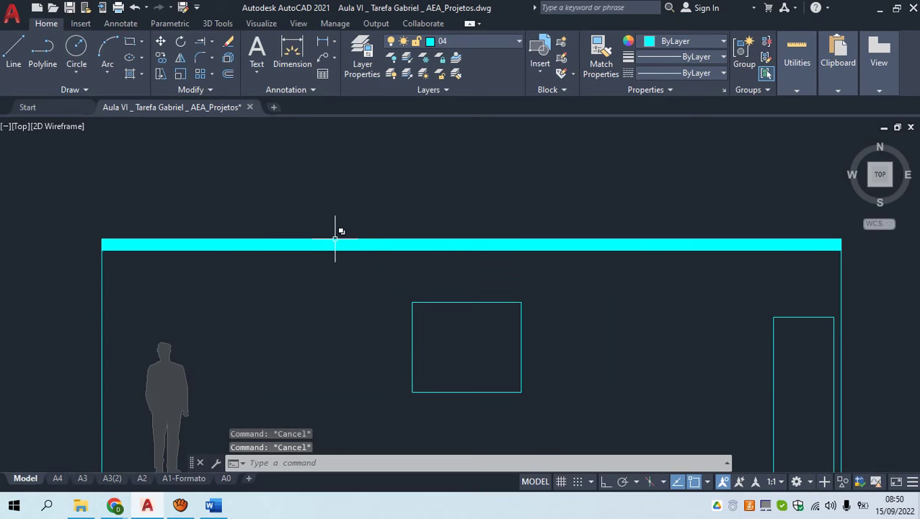
pyautogui.click(334, 245)
pyautogui.write('e')
pyautogui.press('Return')
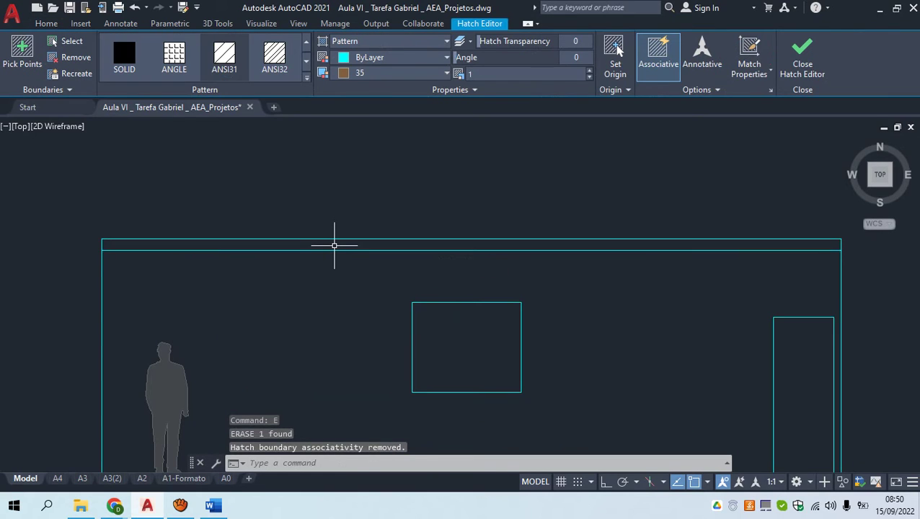
pyautogui.press('Escape')
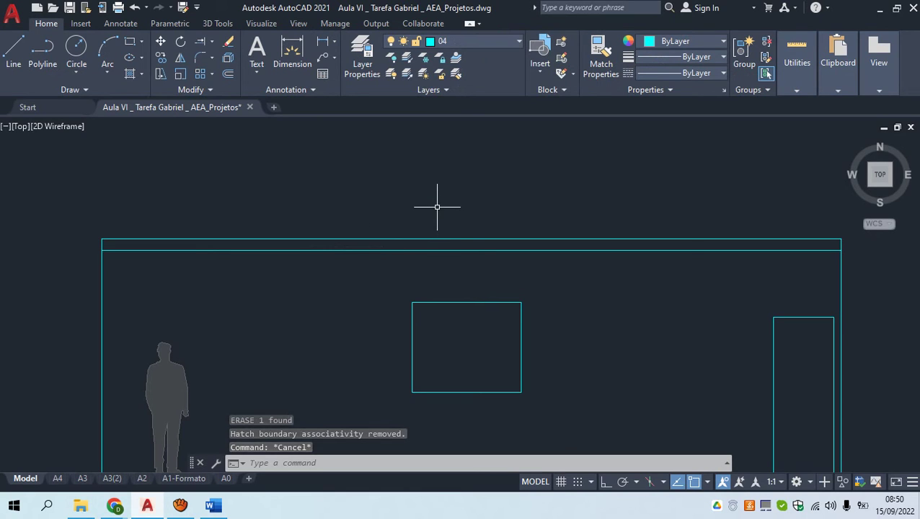
# Create a new hatch inside the slab strip with the Hatch command
pyautogui.write('ha')
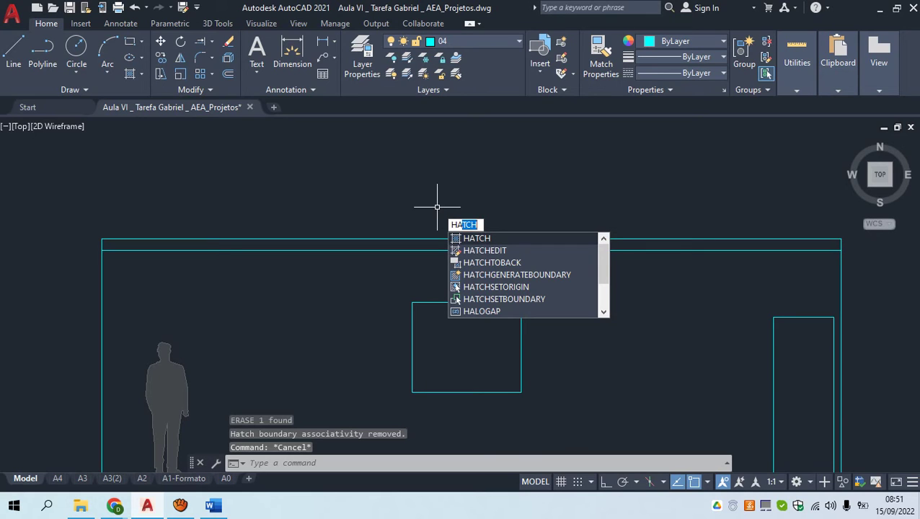
pyautogui.press('Return')
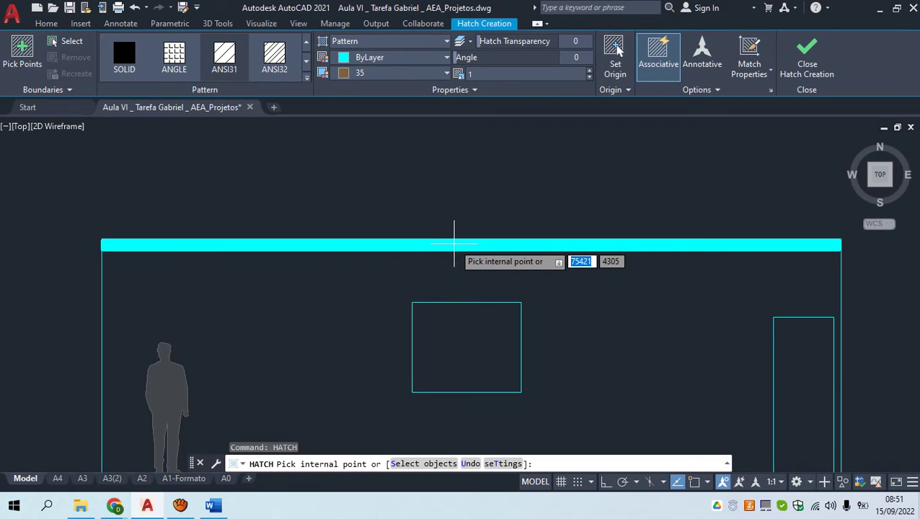
pyautogui.click(455, 243)
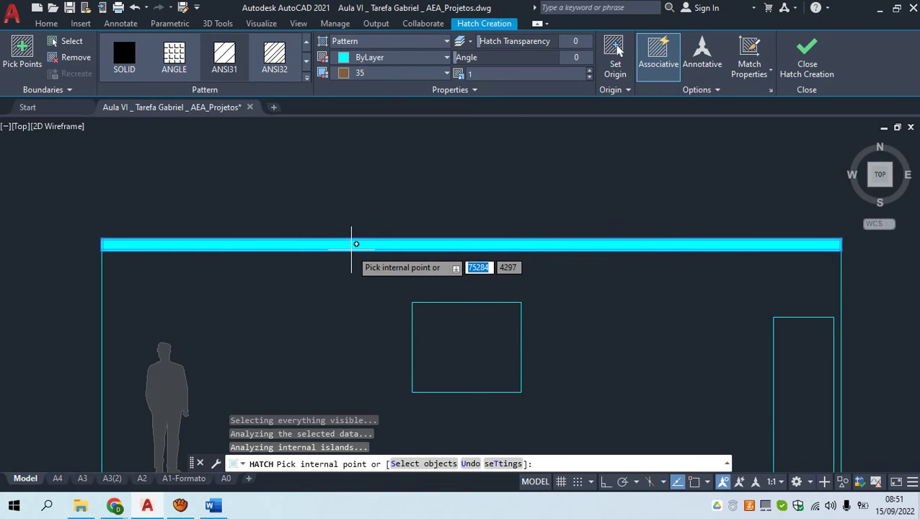
pyautogui.press('Escape')
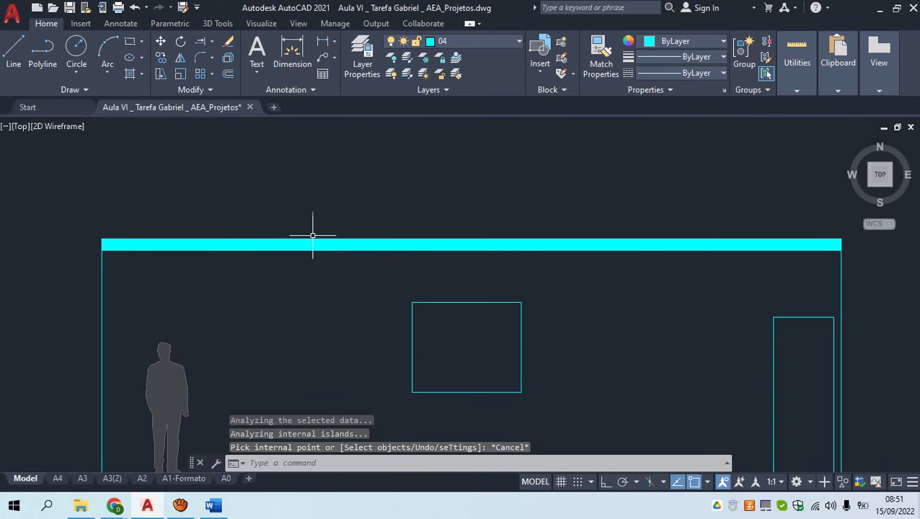
# Change the slab hatch's pattern to AR-CONC to represent concrete
pyautogui.click(360, 243)
pyautogui.click(356, 246)
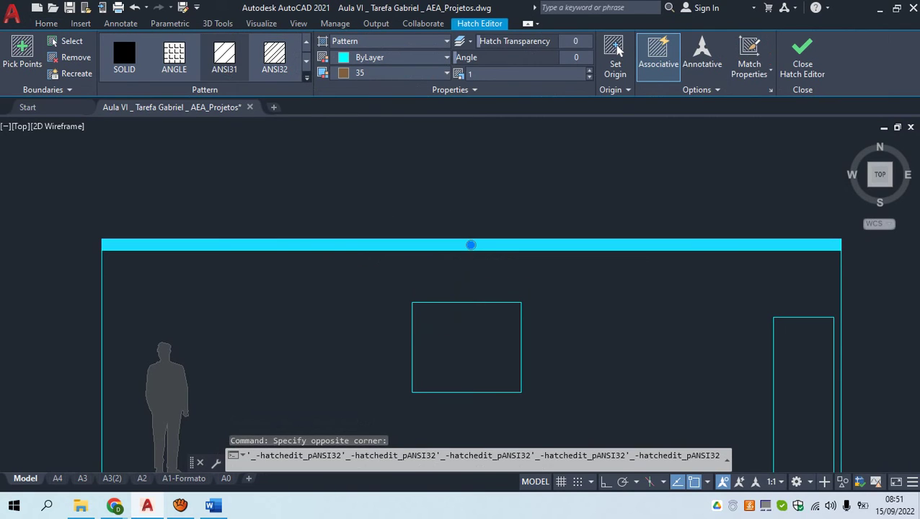
pyautogui.click(307, 78)
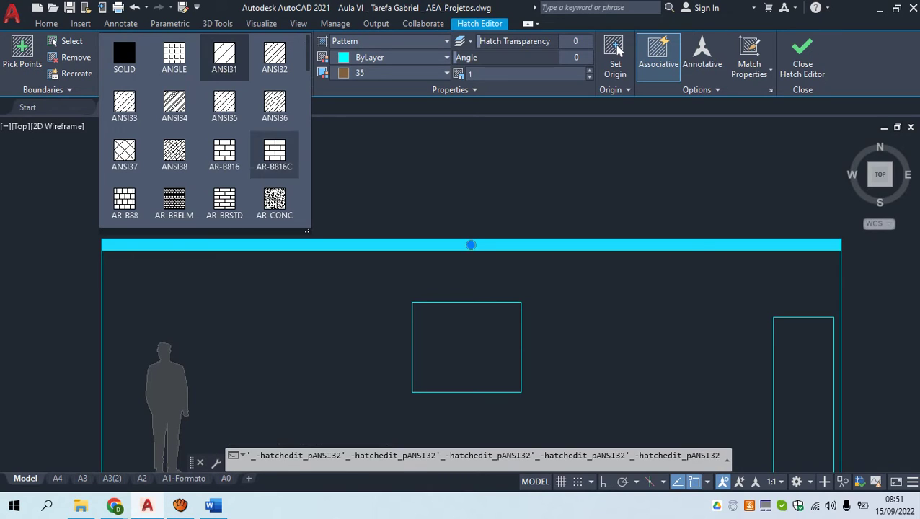
pyautogui.click(274, 200)
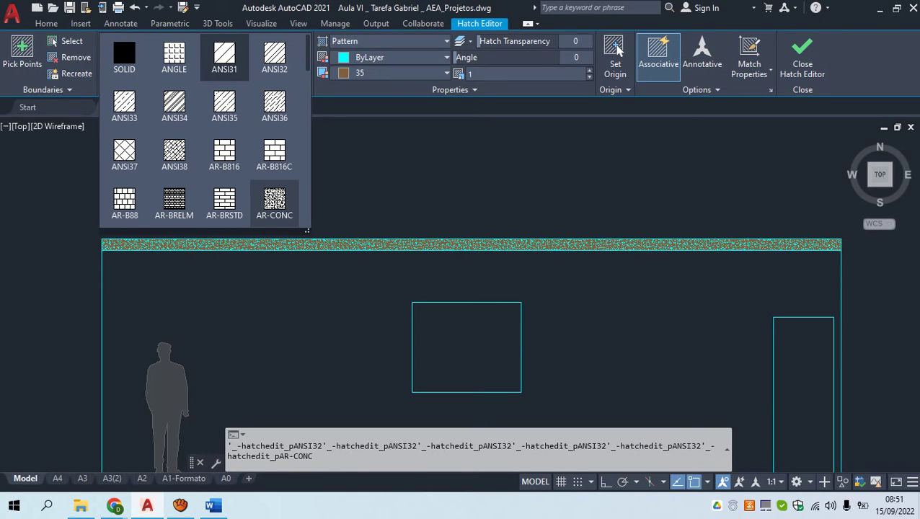
pyautogui.click(306, 78)
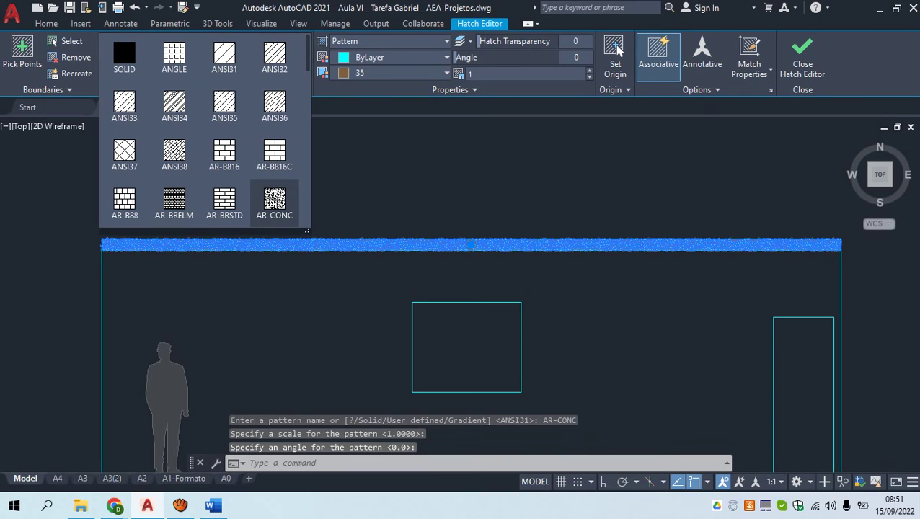
pyautogui.click(274, 200)
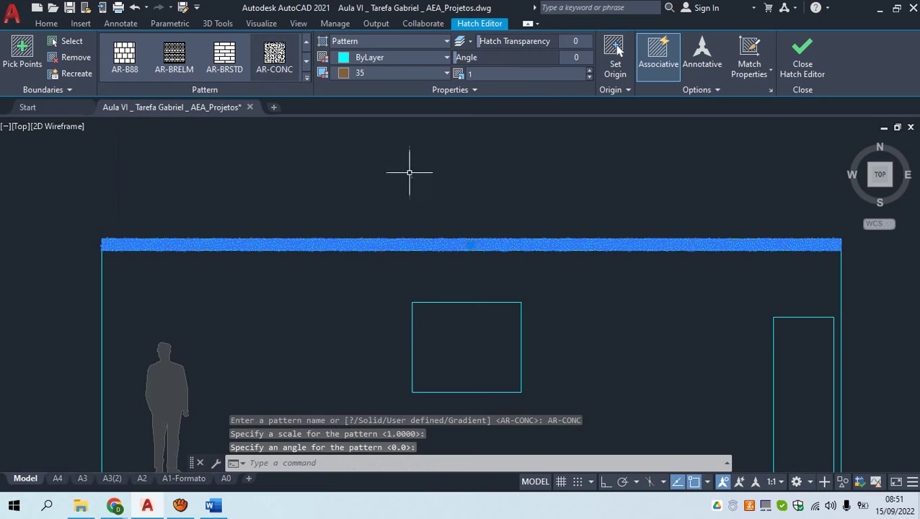
# Set the AR-CONC hatch scale of the ceiling slab to 5
pyautogui.press('Escape')
pyautogui.scroll(4, 318, 241)
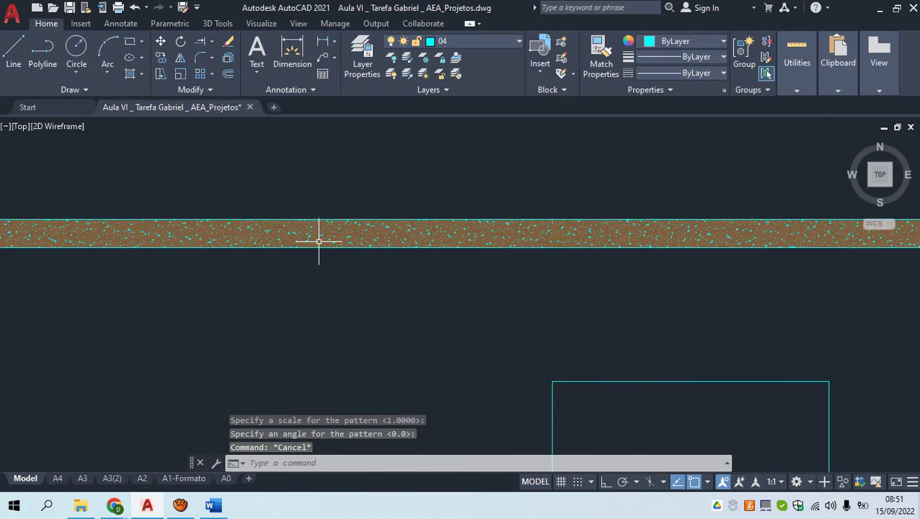
pyautogui.click(337, 223)
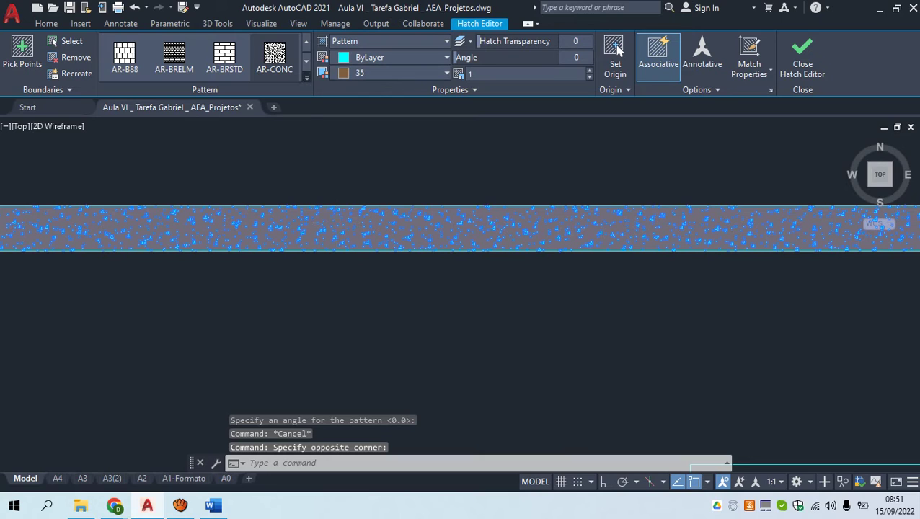
pyautogui.click(307, 77)
pyautogui.click(275, 202)
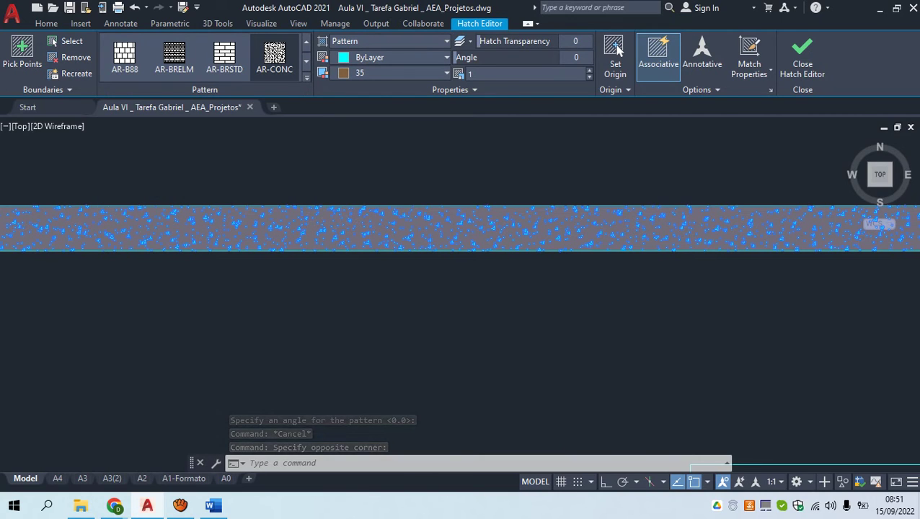
pyautogui.press('Escape')
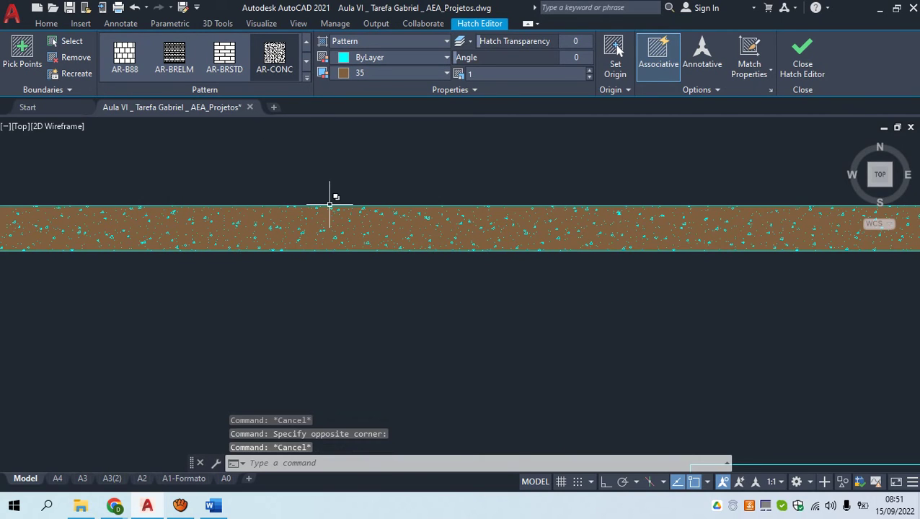
pyautogui.moveTo(479, 210); pyautogui.dragTo(452, 219)
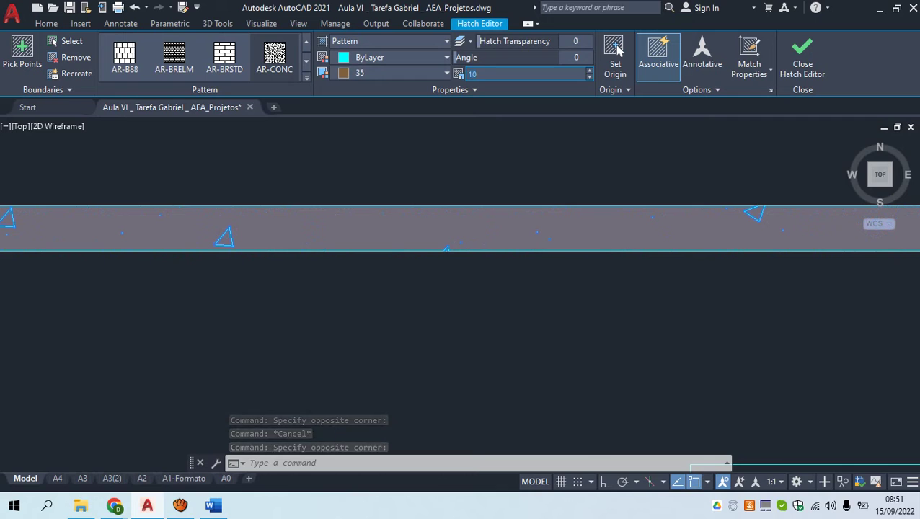
pyautogui.write('5')
pyautogui.press('Return')
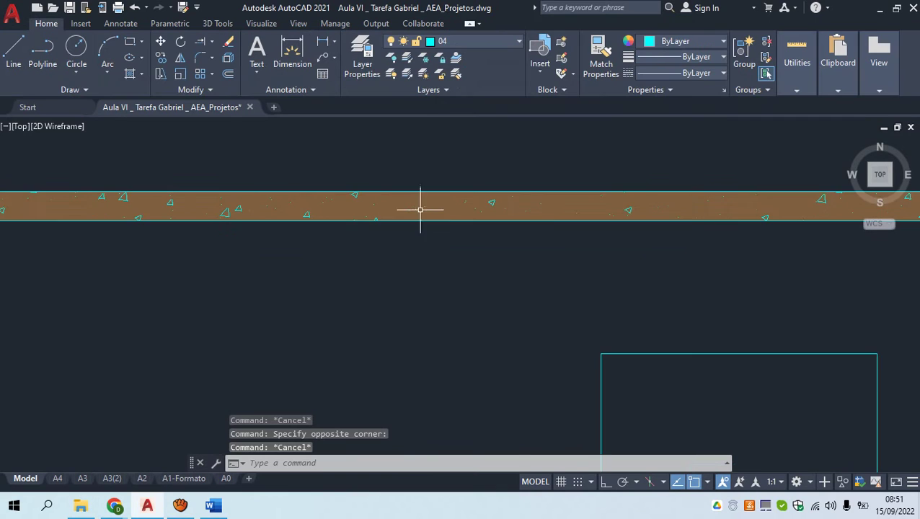
pyautogui.scroll(-5, 426, 206)
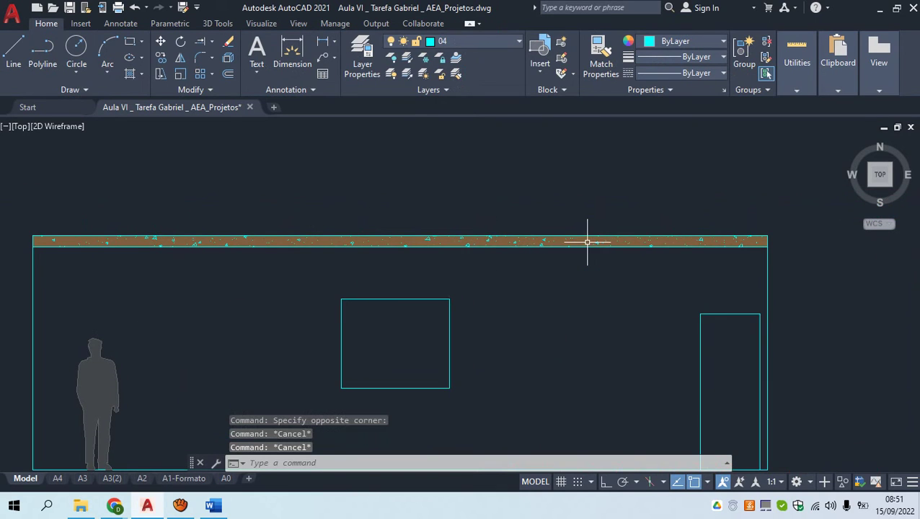
pyautogui.scroll(2, 791, 246)
pyautogui.scroll(2, 750, 225)
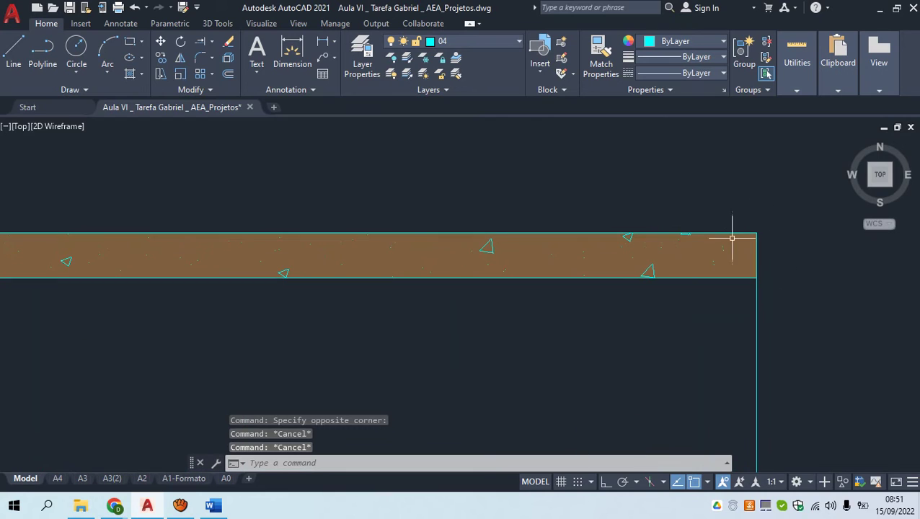
pyautogui.click(707, 279)
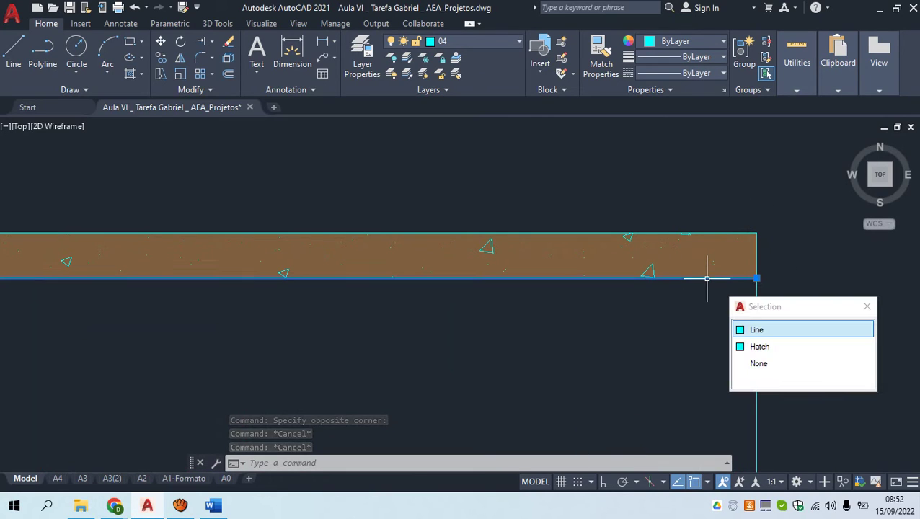
pyautogui.click(758, 325)
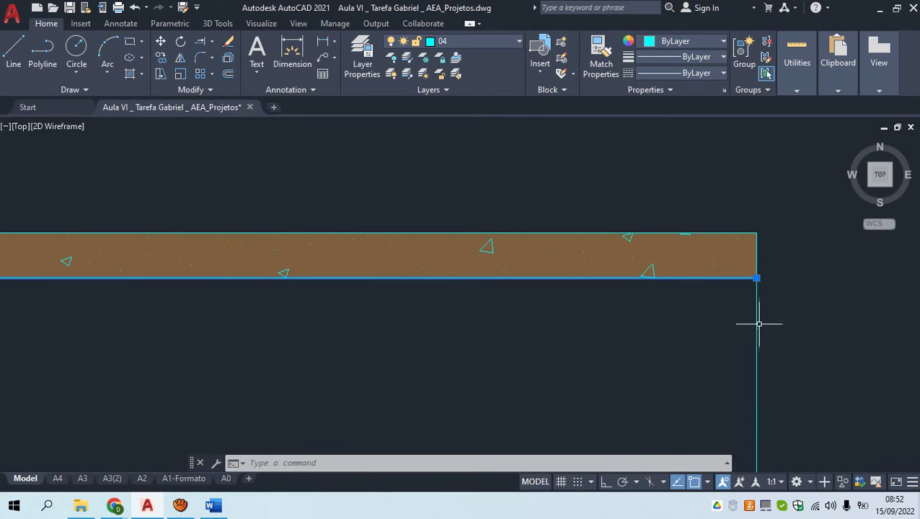
pyautogui.press('Escape')
pyautogui.press('Escape')
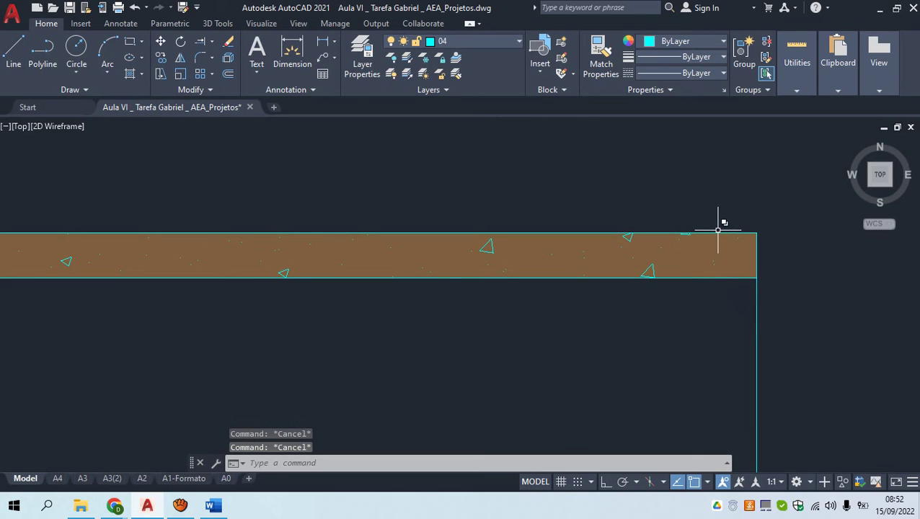
pyautogui.click(721, 233)
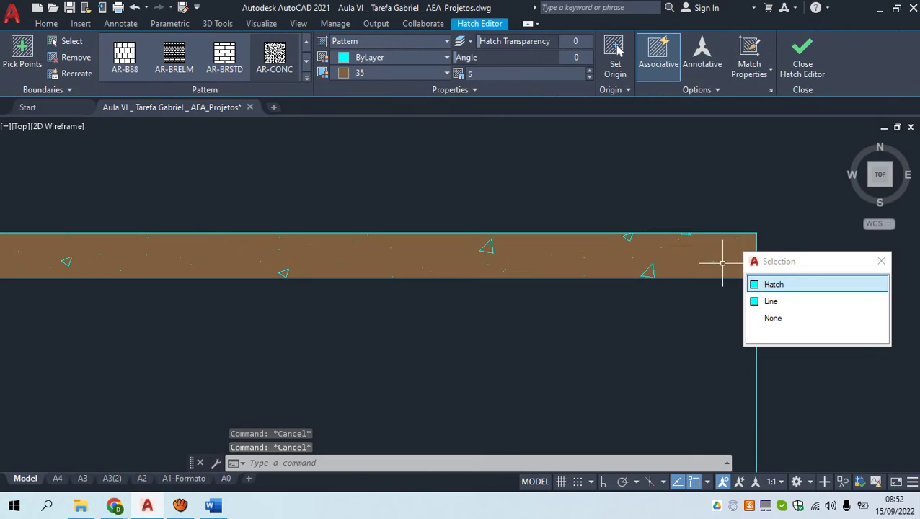
pyautogui.press('Escape')
# Offset the upper edge line of the ceiling slab upward by 3
pyautogui.moveTo(606, 188); pyautogui.dragTo(485, 222, button='middle')
pyautogui.scroll(-2, 562, 263)
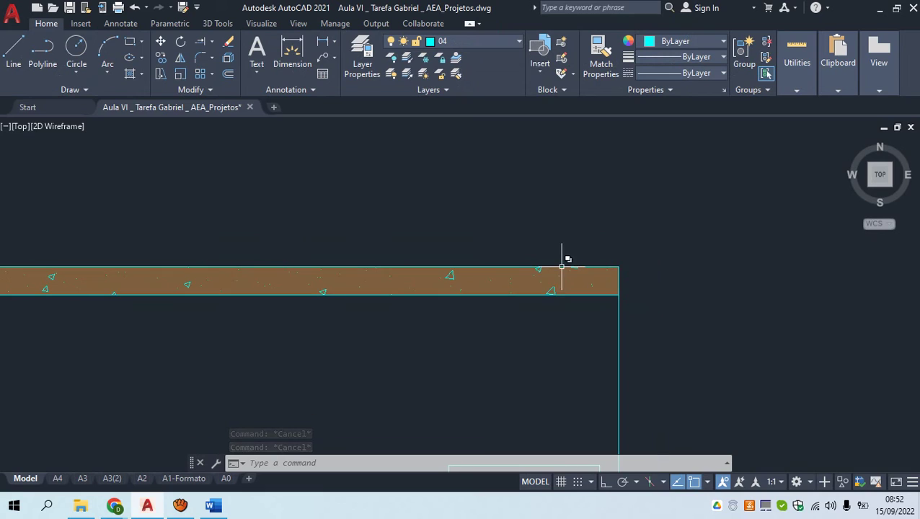
pyautogui.scroll(5, 610, 268)
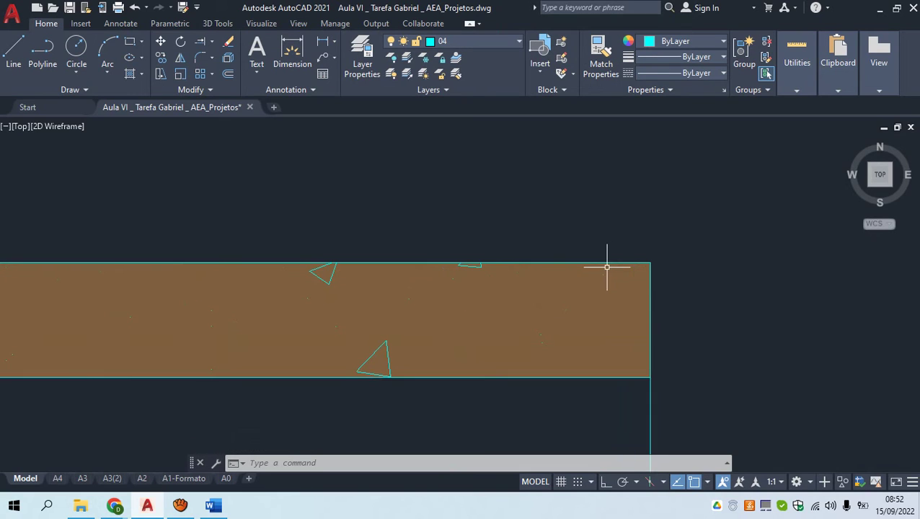
pyautogui.click(608, 264)
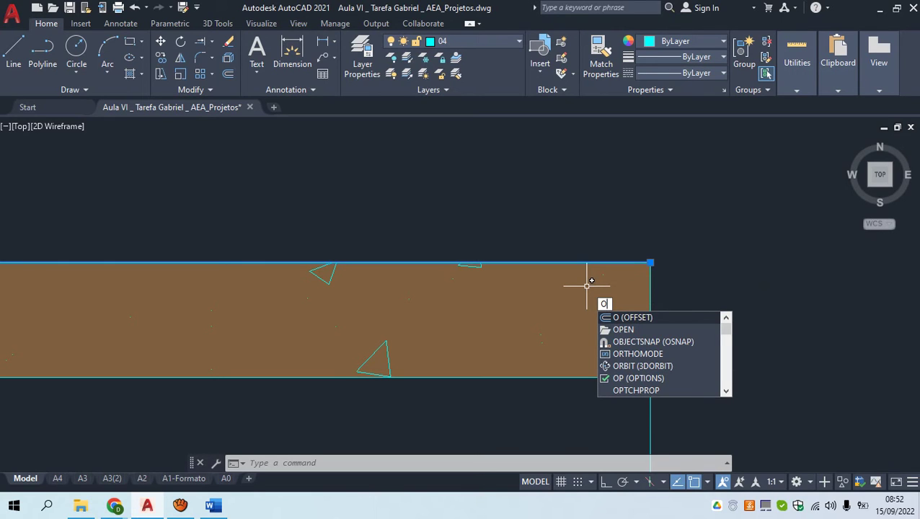
pyautogui.press('Return')
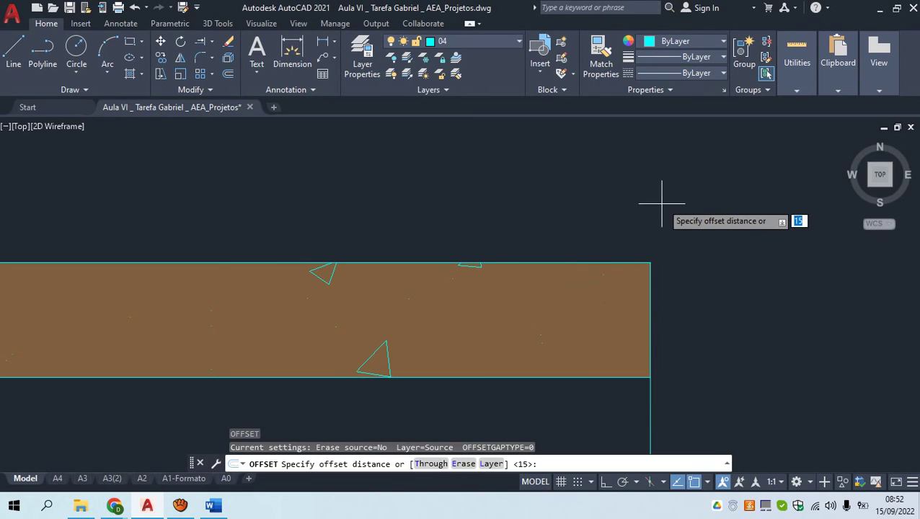
pyautogui.press('Return')
pyautogui.click(614, 189)
pyautogui.moveTo(648, 296); pyautogui.dragTo(503, 287, button='middle')
pyautogui.scroll(3, 518, 286)
pyautogui.press('Escape')
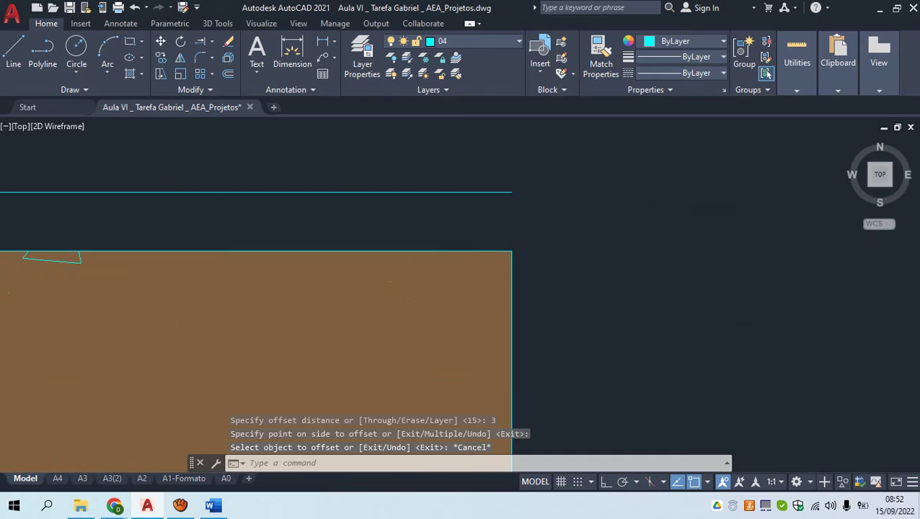
pyautogui.scroll(-3, 477, 270)
pyautogui.click(538, 297)
pyautogui.click(411, 277)
pyautogui.press('Escape')
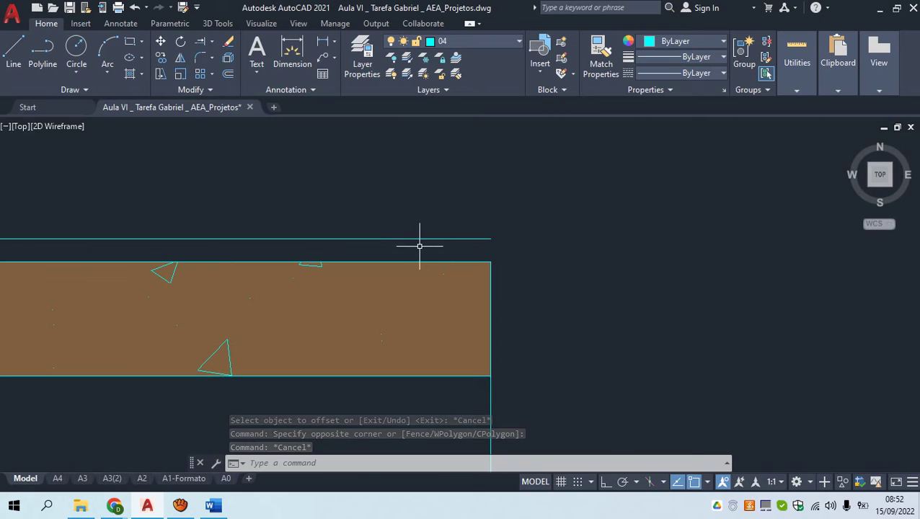
pyautogui.moveTo(403, 246); pyautogui.dragTo(474, 239, button='middle')
pyautogui.scroll(2, 514, 239)
pyautogui.scroll(-2, 514, 239)
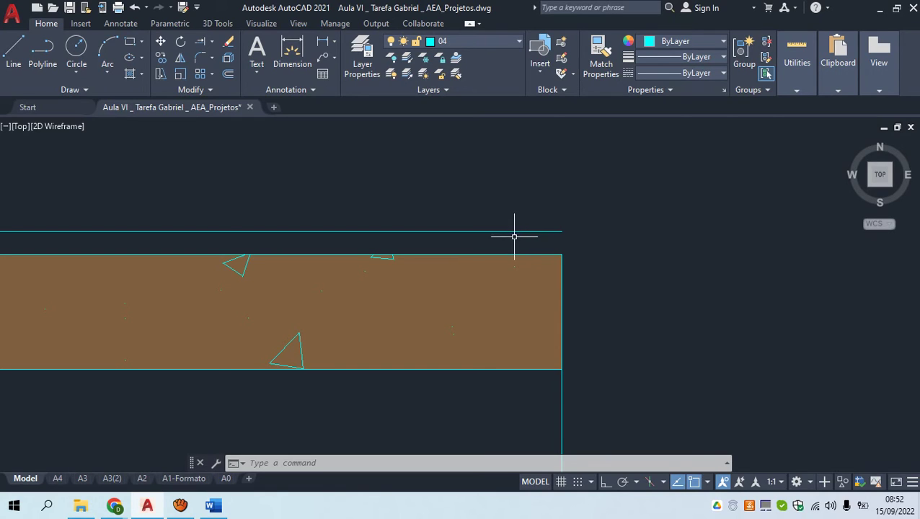
# Offset the line just above the slab upward by another 3 to form a second layer
pyautogui.moveTo(471, 239); pyautogui.dragTo(524, 259, button='middle')
pyautogui.click(608, 259)
pyautogui.click(588, 239)
pyautogui.click(588, 239)
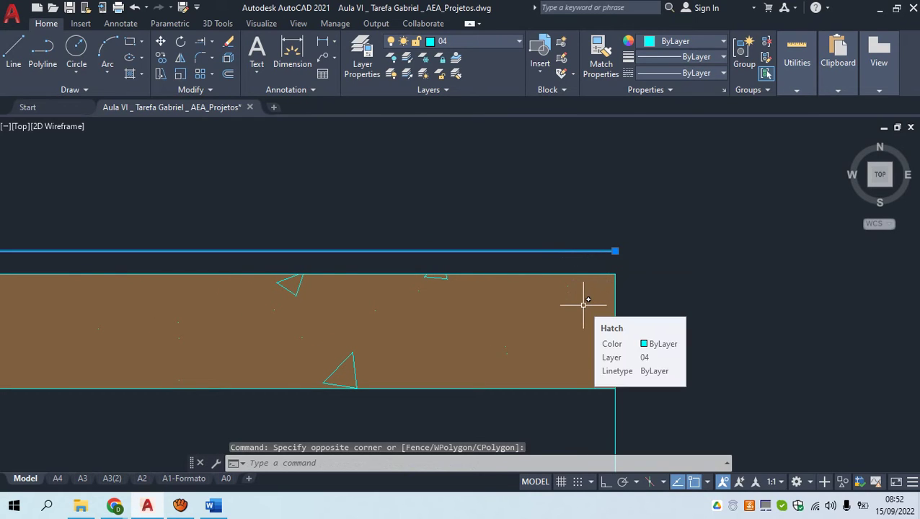
pyautogui.write('o')
pyautogui.press('Return')
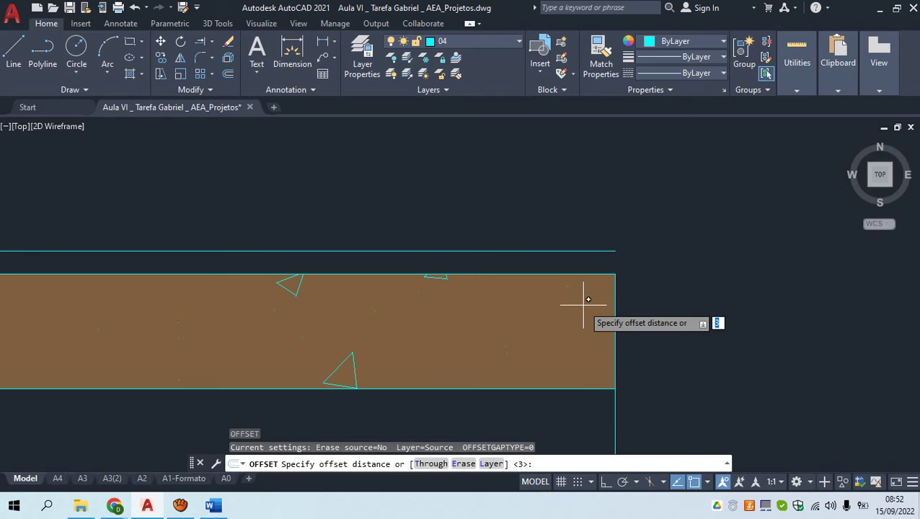
pyautogui.press('Return')
pyautogui.click(586, 252)
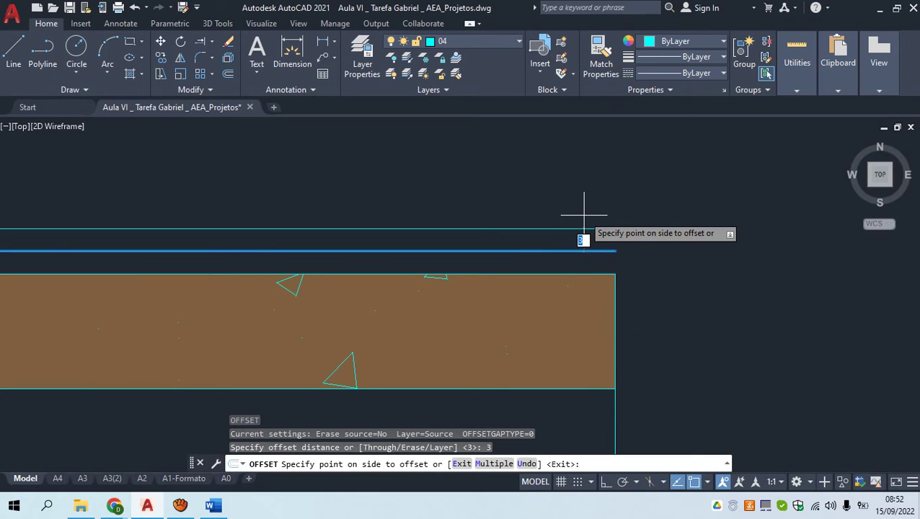
pyautogui.click(625, 208)
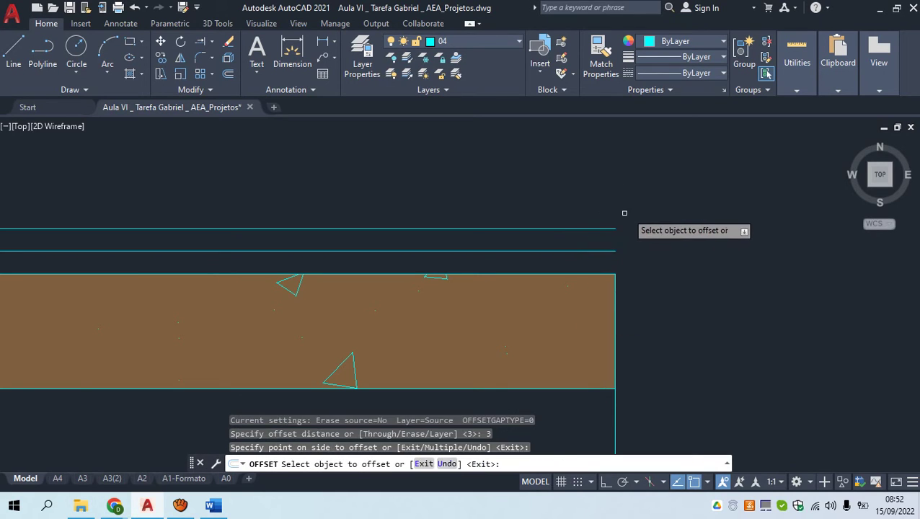
pyautogui.scroll(-5, 622, 219)
pyautogui.press('Escape')
# Try to move the uppermost offset line to layer 02, then undo the layer change
pyautogui.scroll(3, 612, 238)
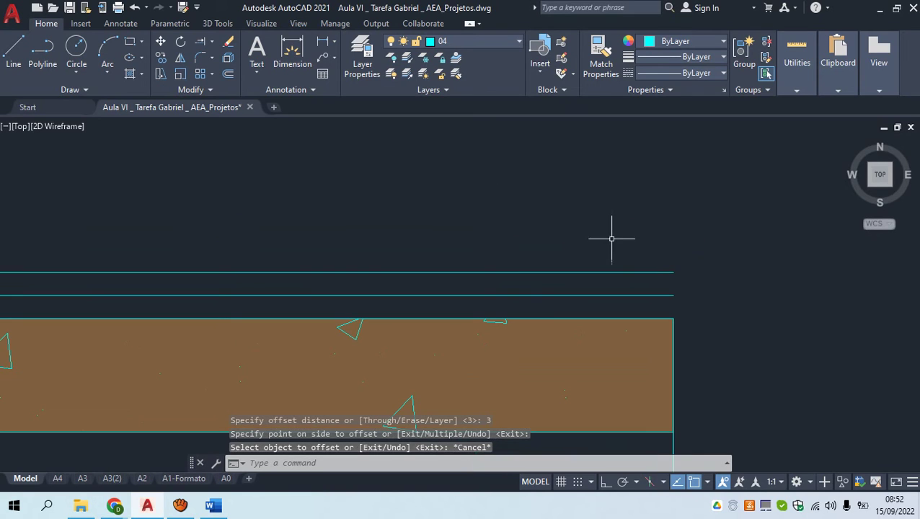
pyautogui.moveTo(664, 274); pyautogui.dragTo(639, 248)
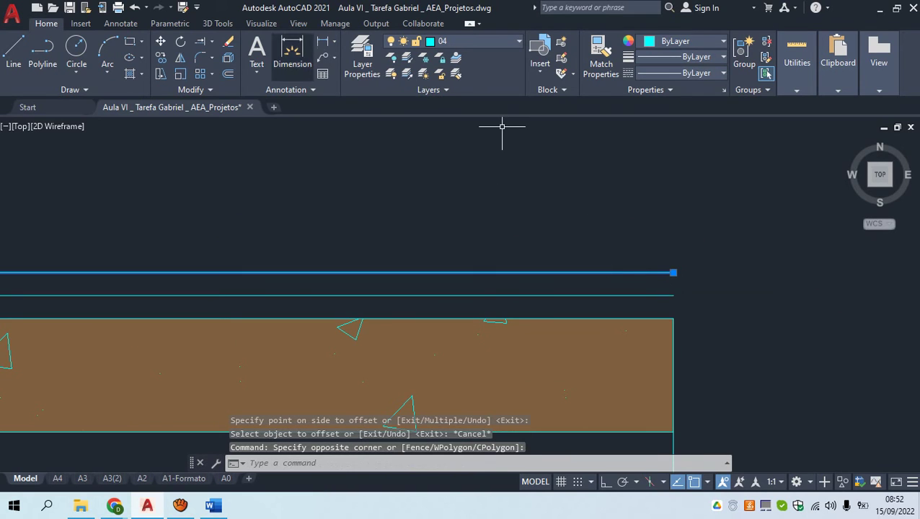
pyautogui.click(476, 42)
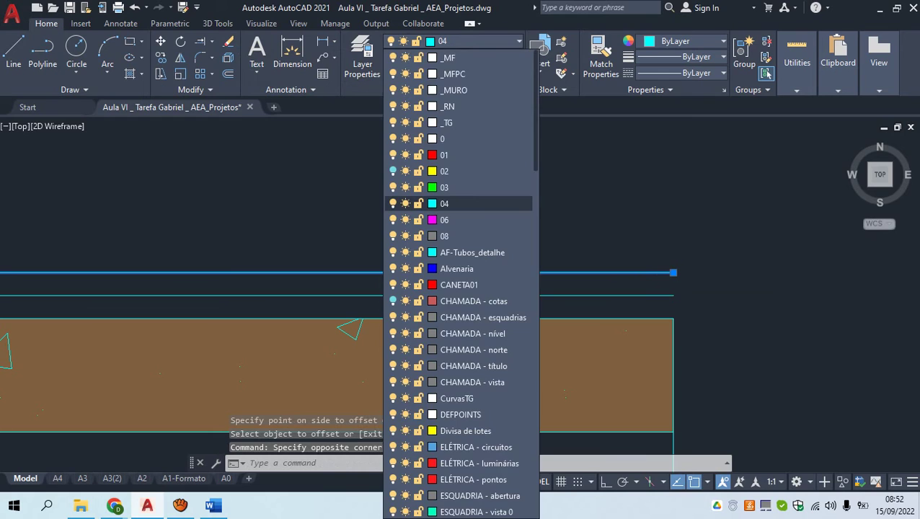
pyautogui.scroll(-4, 469, 285)
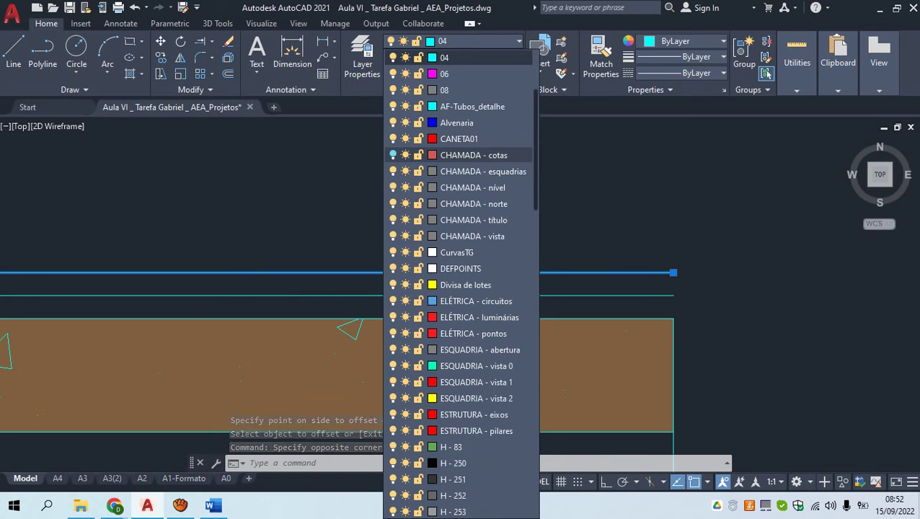
pyautogui.scroll(4, 469, 285)
pyautogui.click(454, 155)
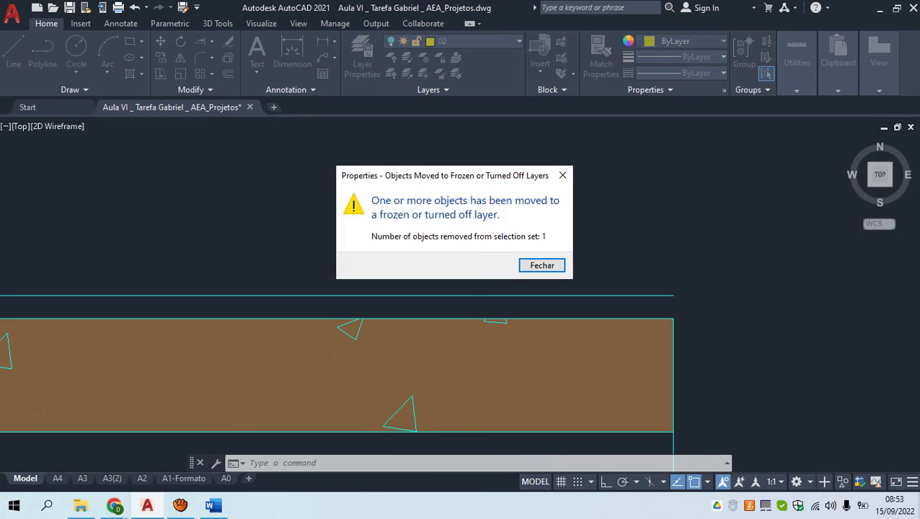
pyautogui.click(542, 266)
pyautogui.scroll(-3, 538, 256)
pyautogui.hotkey('ctrl', 'z')
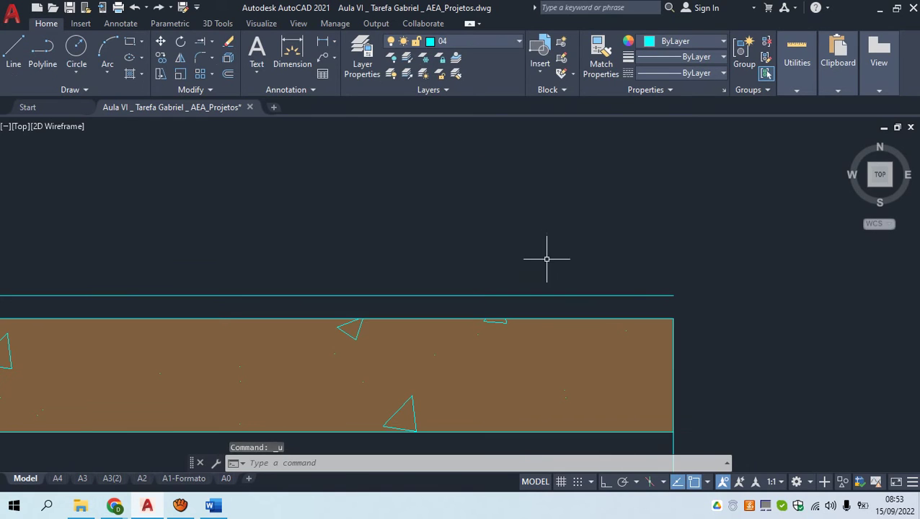
pyautogui.hotkey('ctrl', 'z')
pyautogui.scroll(-4, 550, 261)
pyautogui.press('Escape')
# Move the uppermost line above the slab to the Divisa de lotes layer and clear the selection
pyautogui.scroll(2, 584, 265)
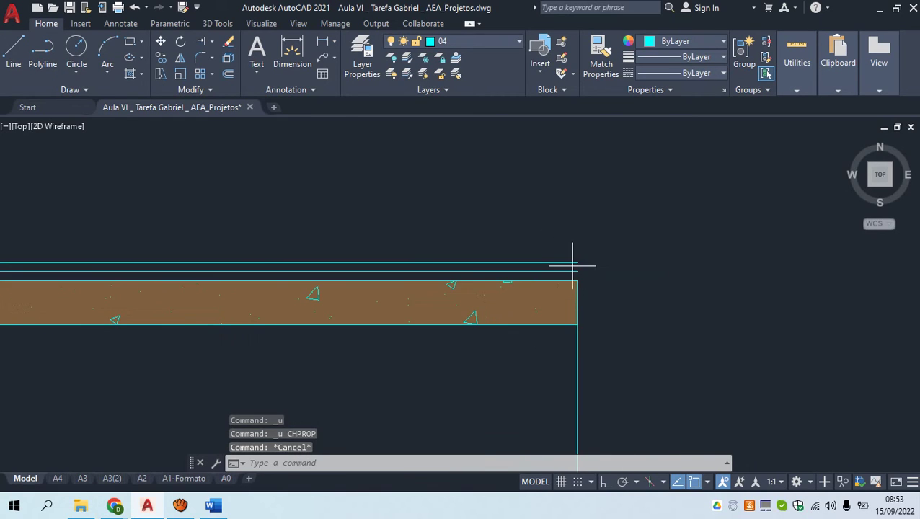
pyautogui.click(572, 266)
pyautogui.click(559, 255)
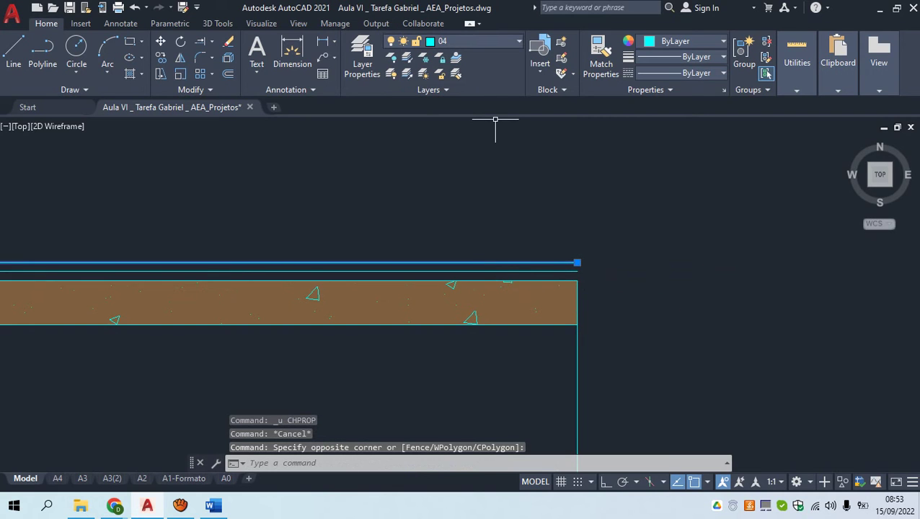
pyautogui.click(482, 41)
pyautogui.scroll(-3, 466, 203)
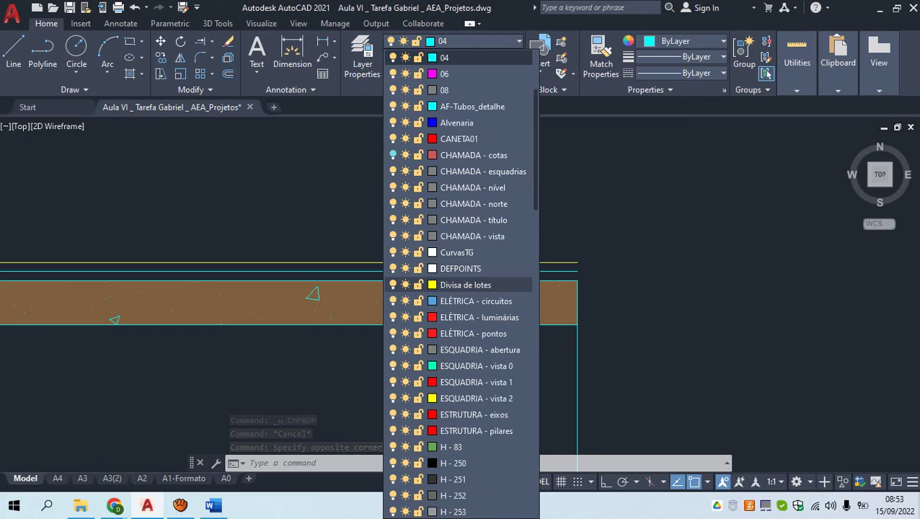
pyautogui.click(465, 285)
pyautogui.press('Escape')
# Move the middle line, between the slab's upper edge and the yellow line, to the CANETA01 layer and clear the selection
pyautogui.scroll(2, 570, 275)
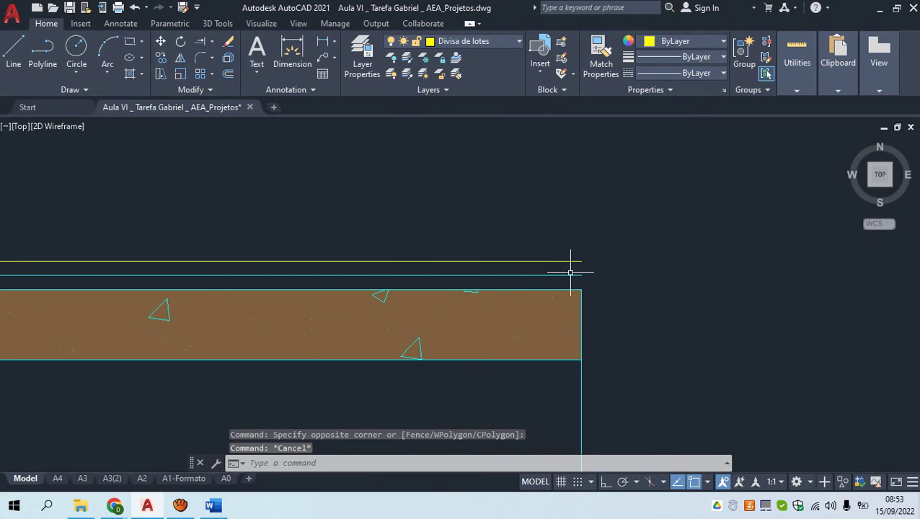
pyautogui.click(572, 275)
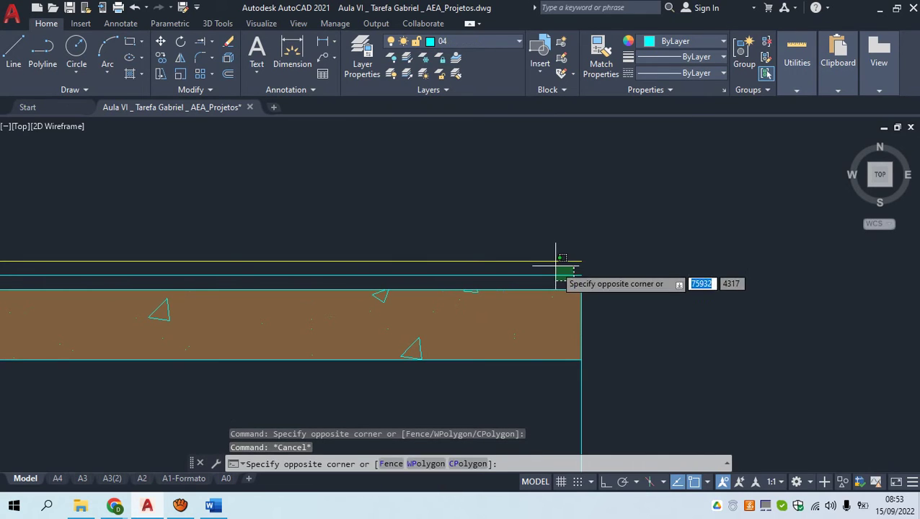
pyautogui.click(559, 263)
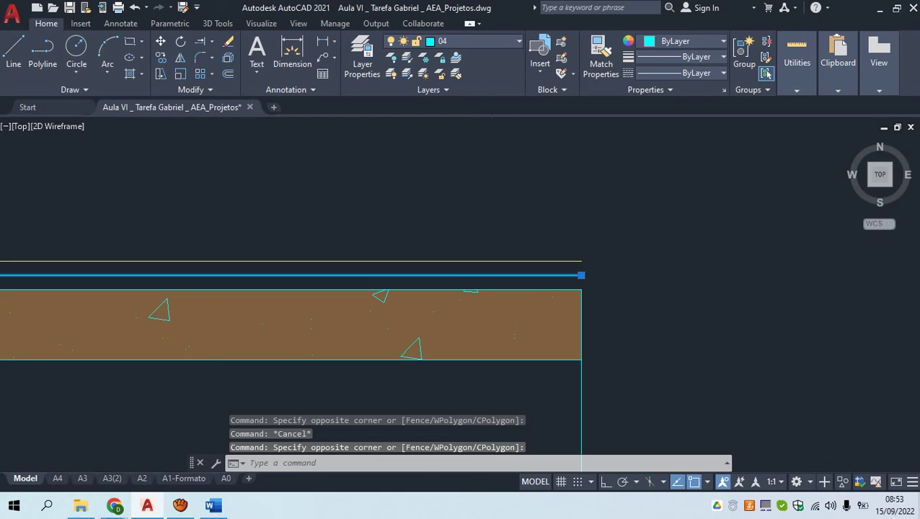
pyautogui.click(469, 41)
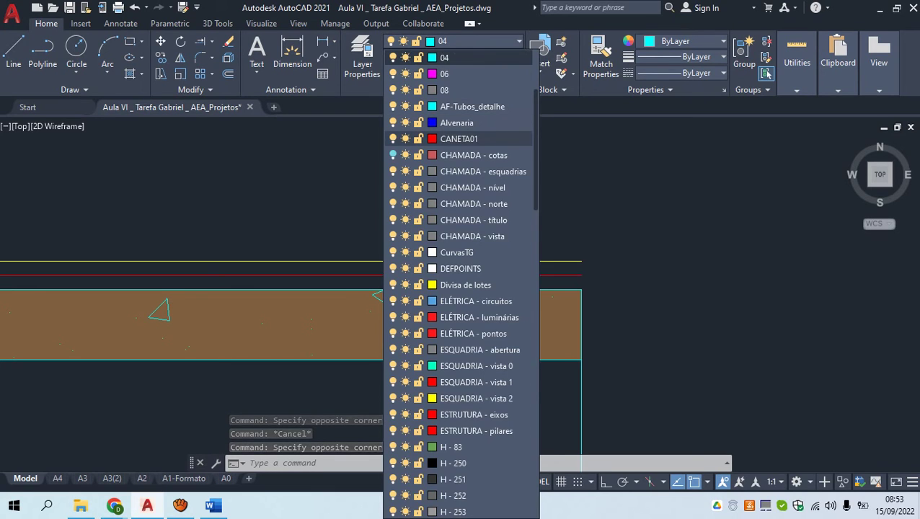
pyautogui.click(461, 138)
pyautogui.press('Escape')
pyautogui.scroll(-5, 546, 281)
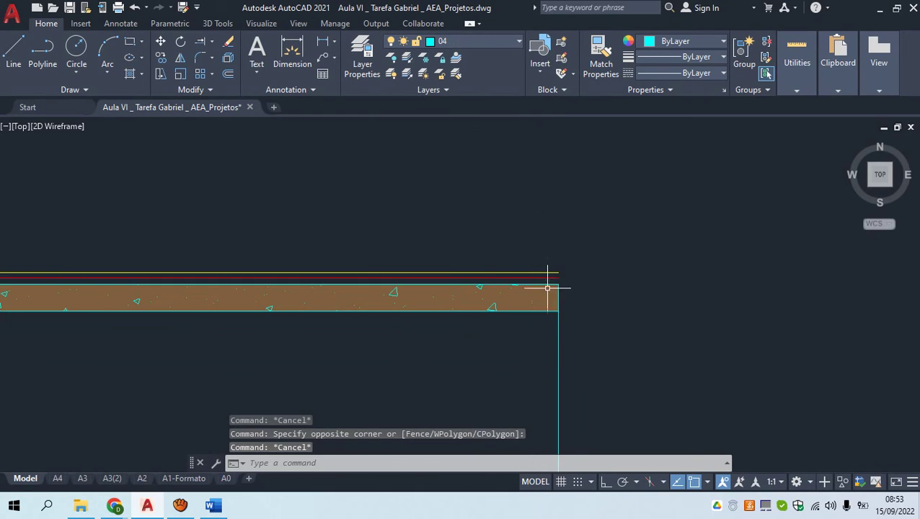
# Inspect the slab's upper edge and the two covering lines above it at the slab's right end
pyautogui.scroll(7, 570, 279)
pyautogui.click(615, 274)
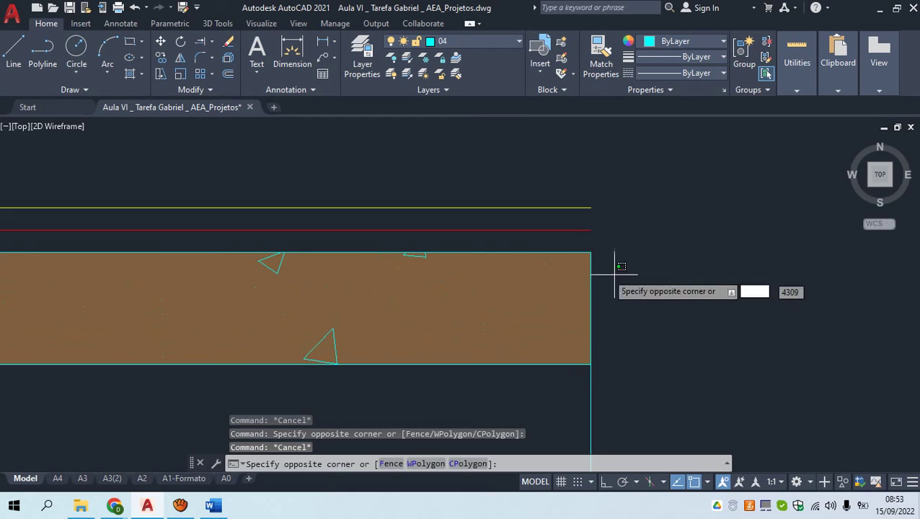
pyautogui.click(508, 248)
pyautogui.press('Escape')
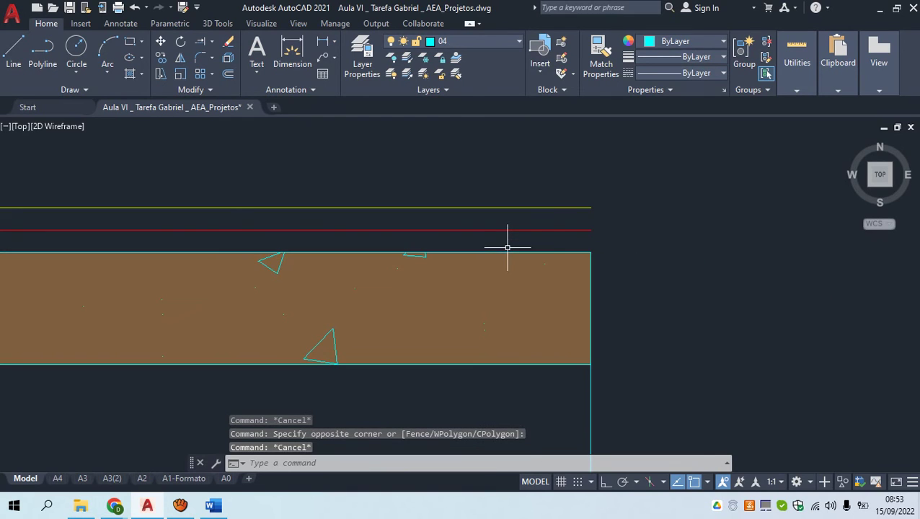
pyautogui.click(593, 242)
pyautogui.click(541, 226)
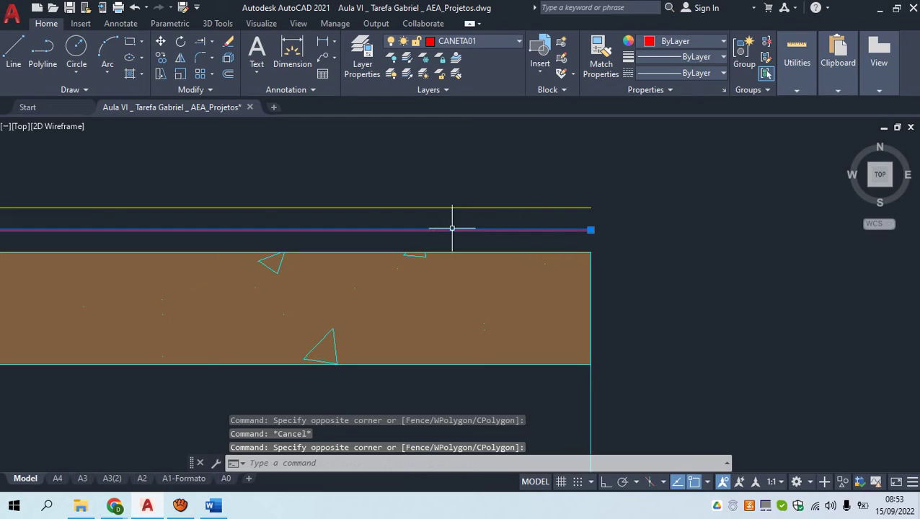
pyautogui.press('Escape')
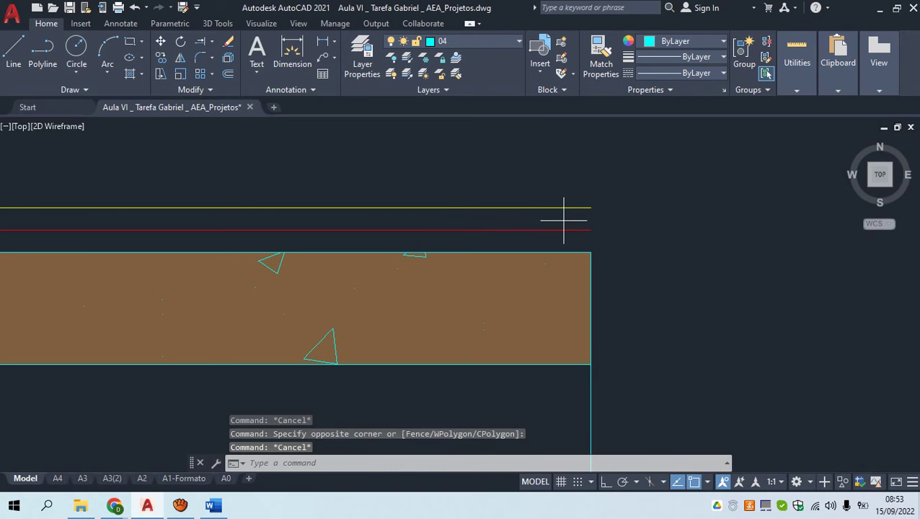
pyautogui.click(565, 216)
pyautogui.click(526, 190)
pyautogui.scroll(2, 528, 238)
pyautogui.scroll(-3, 528, 235)
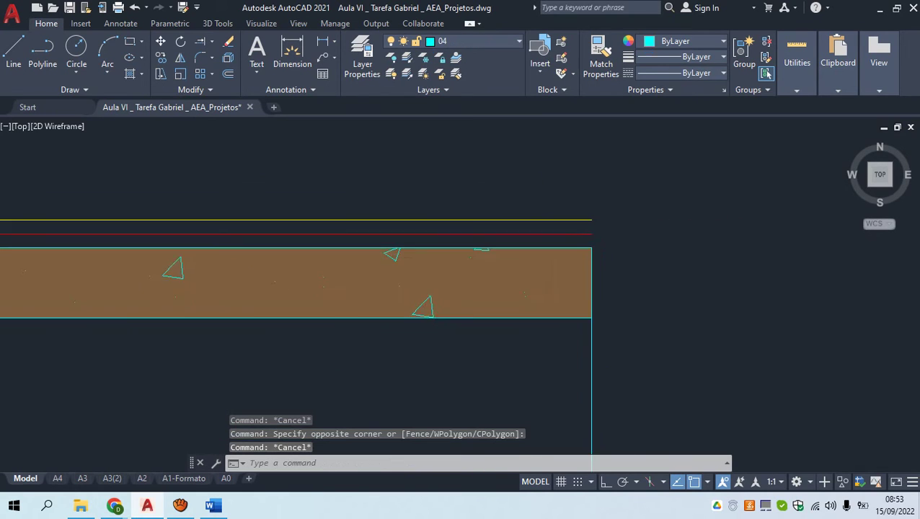
# Stretch the upper end of the right wall line up to the end of the yellow covering line
pyautogui.click(608, 303)
pyautogui.click(552, 308)
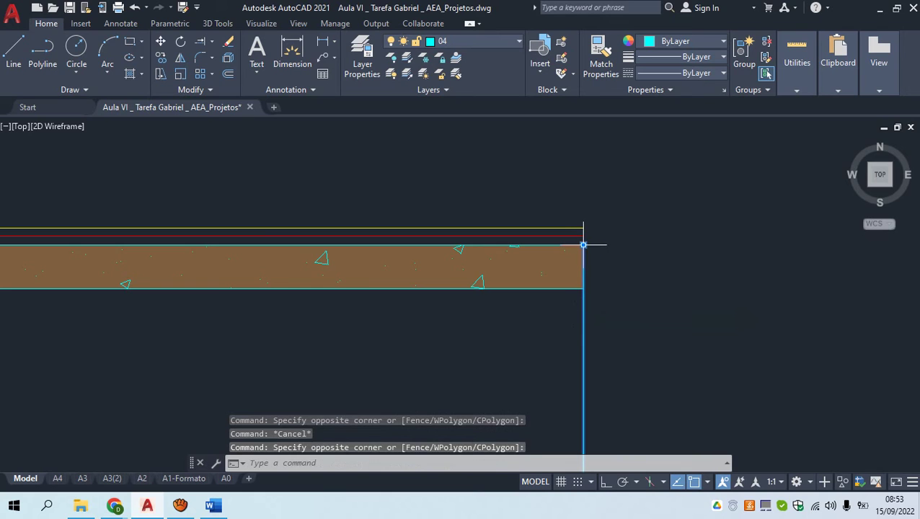
pyautogui.click(584, 245)
pyautogui.scroll(-4, 581, 225)
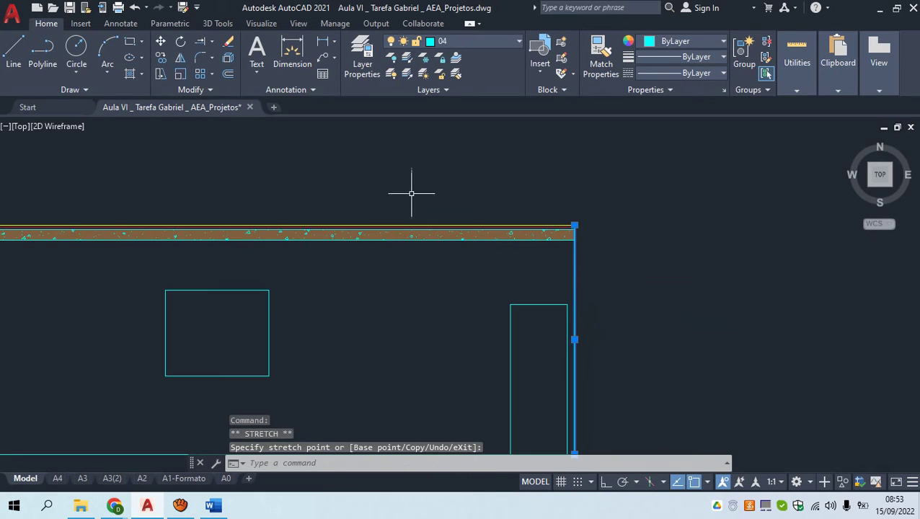
pyautogui.moveTo(290, 194); pyautogui.dragTo(407, 255, button='middle')
pyautogui.scroll(4, 328, 252)
pyautogui.scroll(-6, 321, 241)
pyautogui.press('Escape')
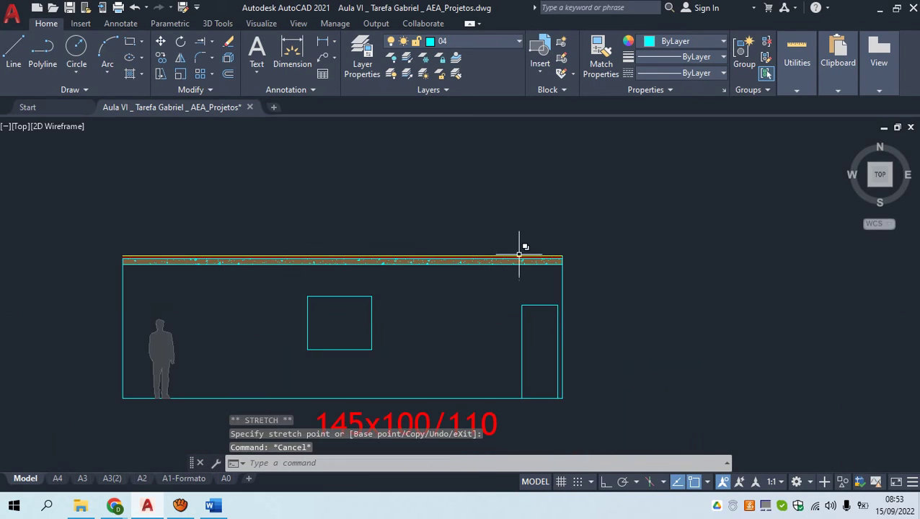
# Offset the yellow covering line upward by 300 to mark the height of the upper floor
pyautogui.scroll(5, 519, 254)
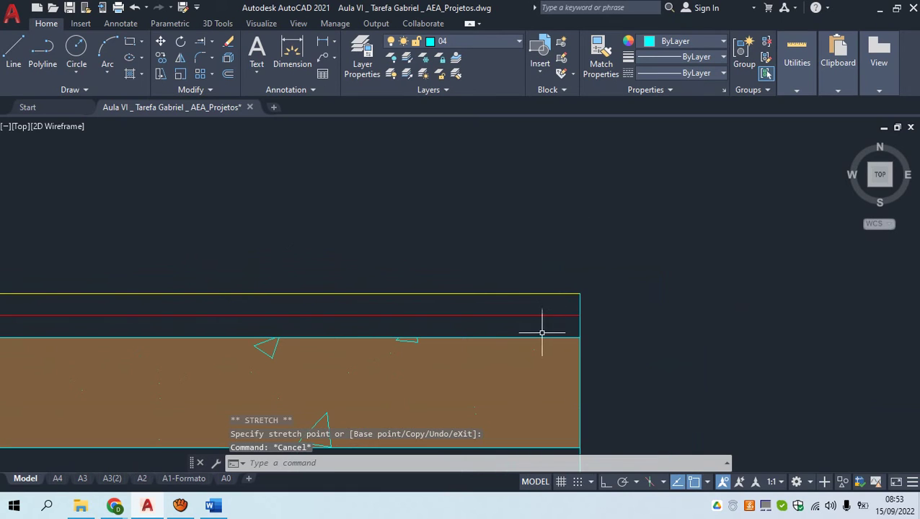
pyautogui.press('Escape')
pyautogui.click(551, 334)
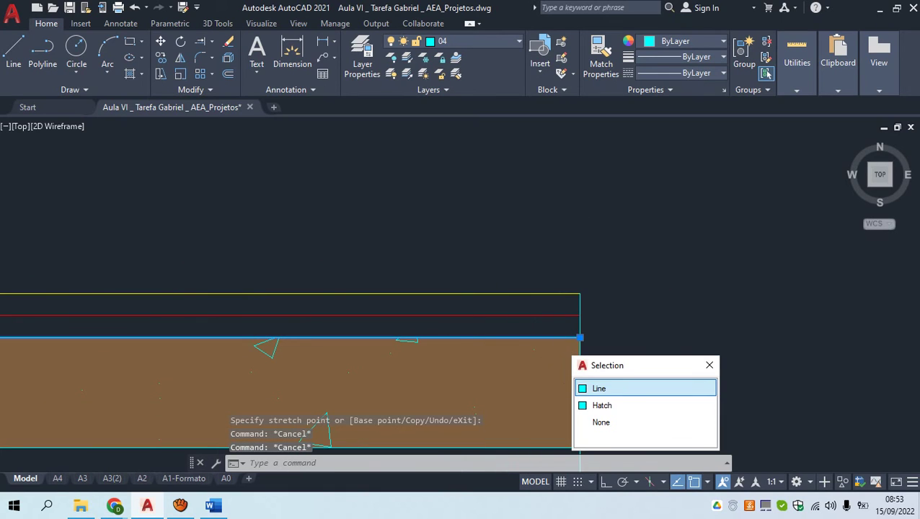
pyautogui.click(570, 303)
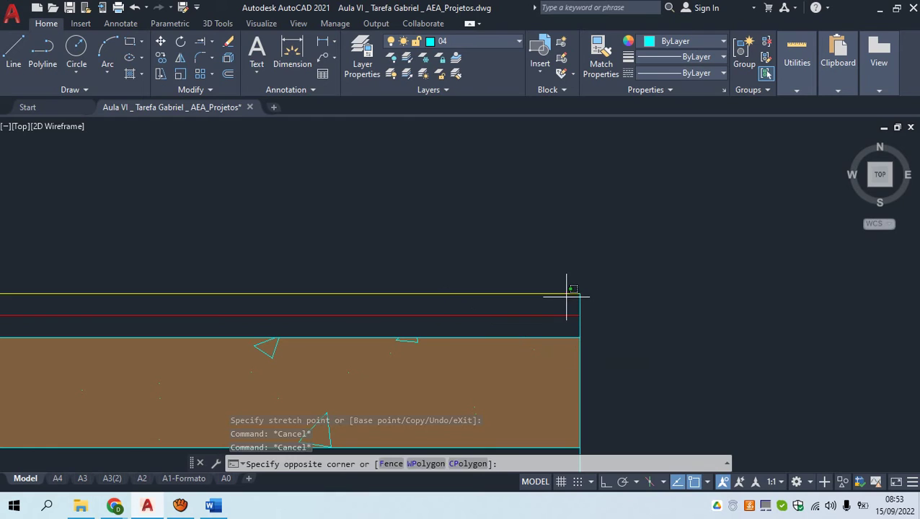
pyautogui.click(560, 292)
pyautogui.scroll(-4, 512, 265)
pyautogui.write('o')
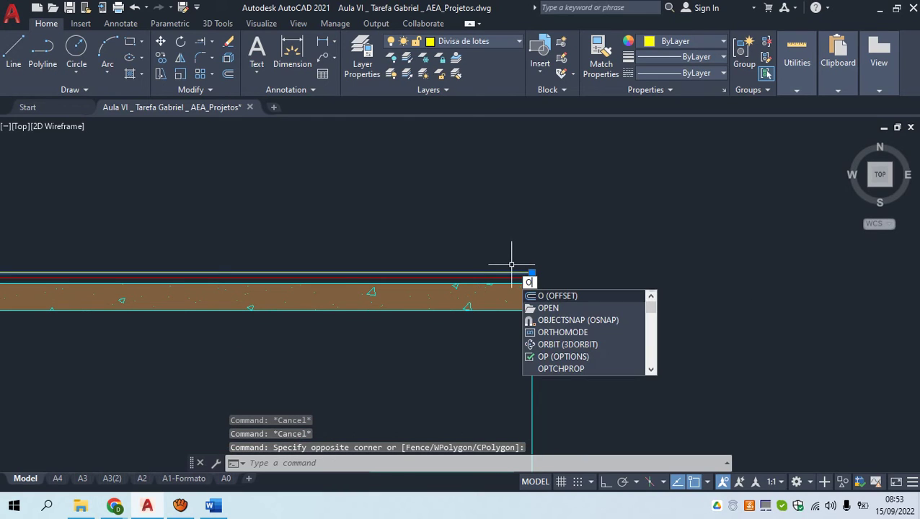
pyautogui.press('Return')
pyautogui.write('300')
pyautogui.press('Return')
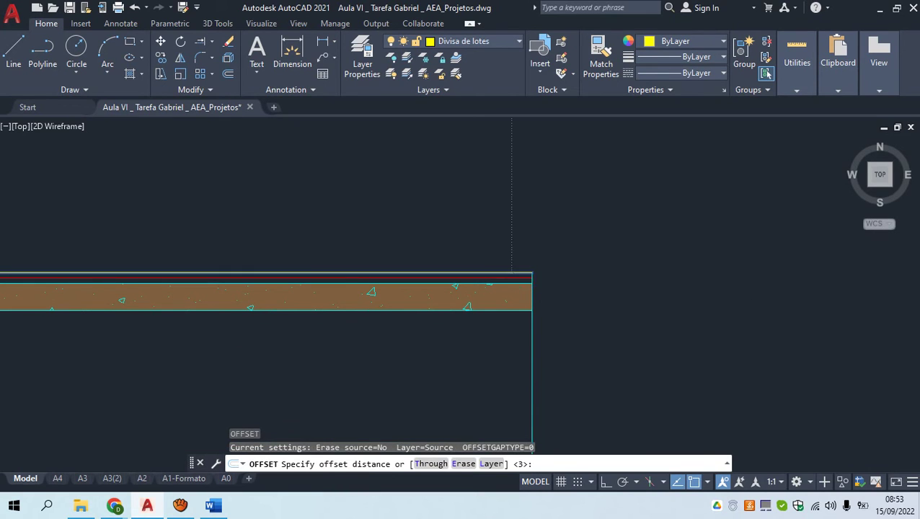
pyautogui.click(513, 274)
pyautogui.scroll(-4, 514, 268)
pyautogui.click(526, 208)
pyautogui.press('Escape')
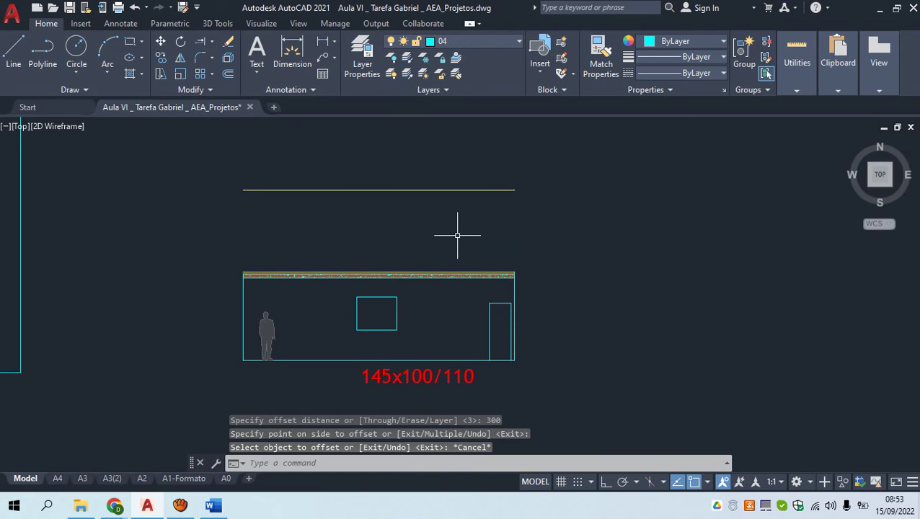
# Match the properties of the right wall line onto the new line above the covering layers
pyautogui.write('ma')
pyautogui.press('Return')
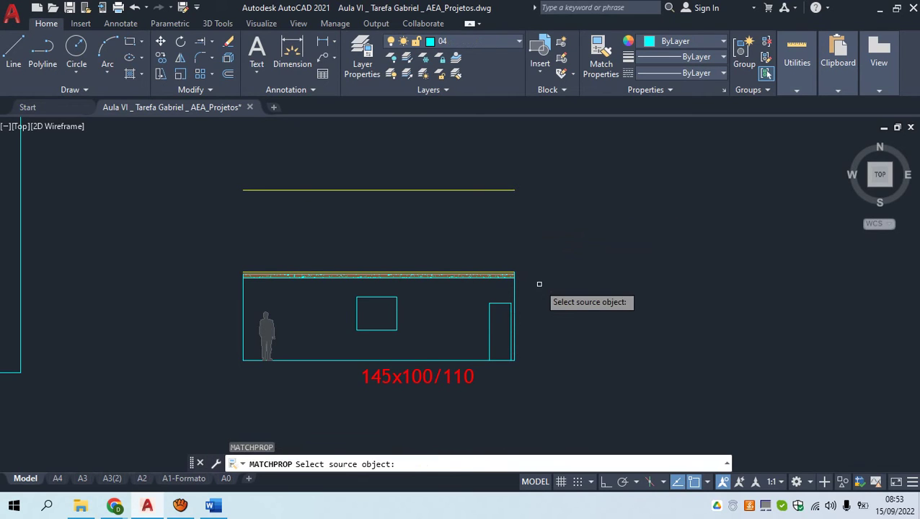
pyautogui.click(512, 292)
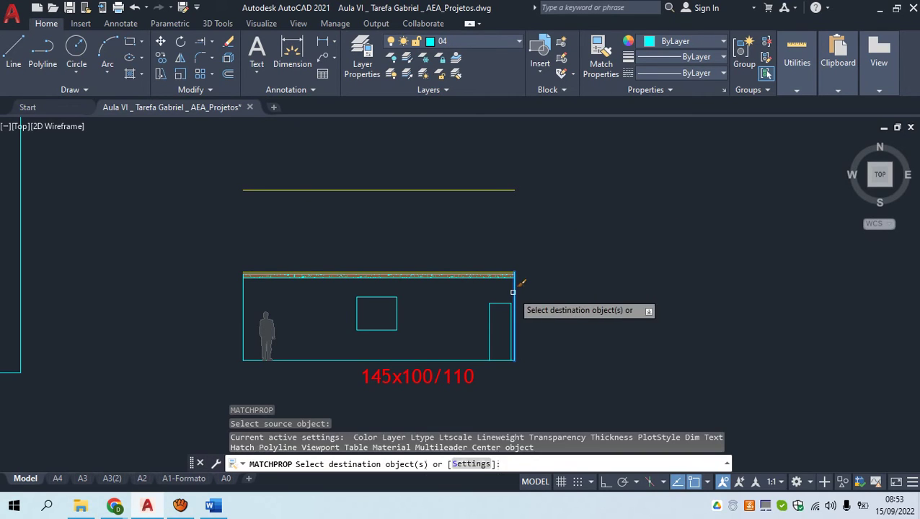
pyautogui.click(486, 190)
pyautogui.scroll(4, 487, 191)
pyautogui.press('Escape')
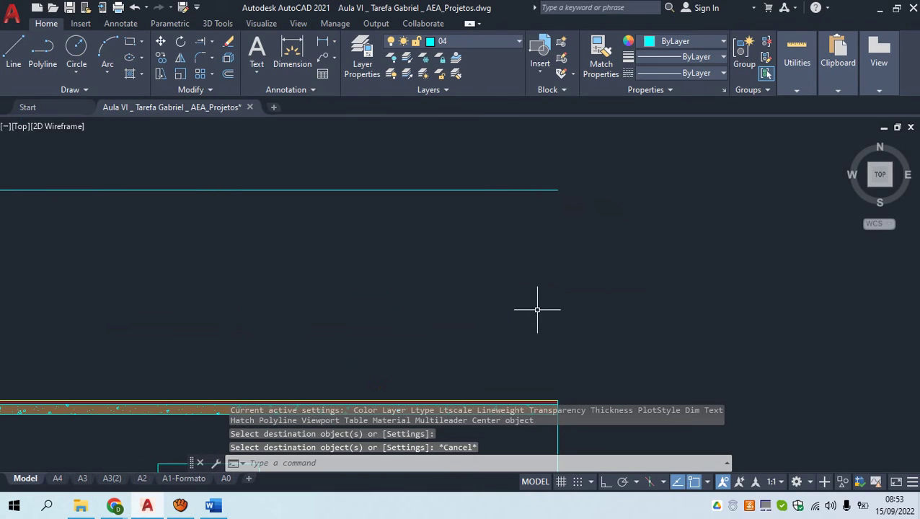
# Add a vertical dimension from the slab's upper right corner to the right end of the topmost line, placed outside the wall
pyautogui.scroll(-3, 536, 310)
pyautogui.scroll(3, 547, 351)
pyautogui.scroll(5, 532, 304)
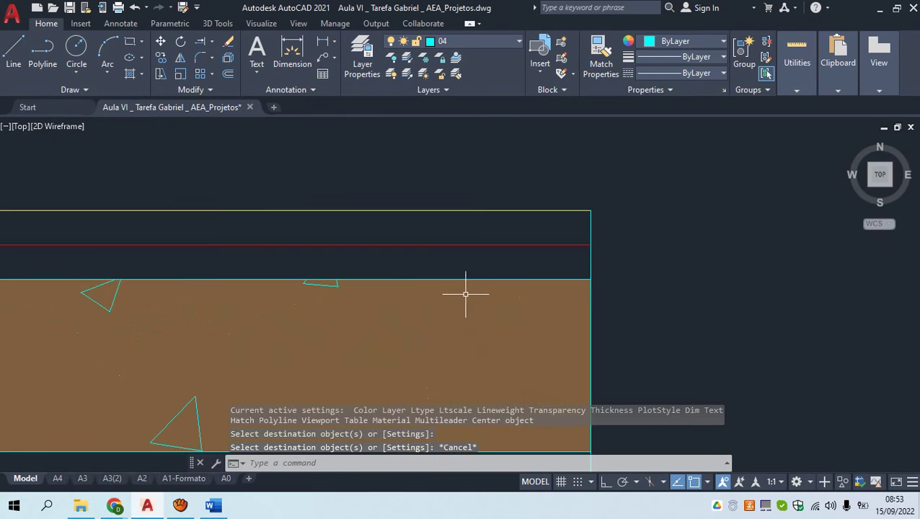
pyautogui.scroll(-5, 468, 293)
pyautogui.scroll(4, 469, 289)
pyautogui.scroll(1, 534, 308)
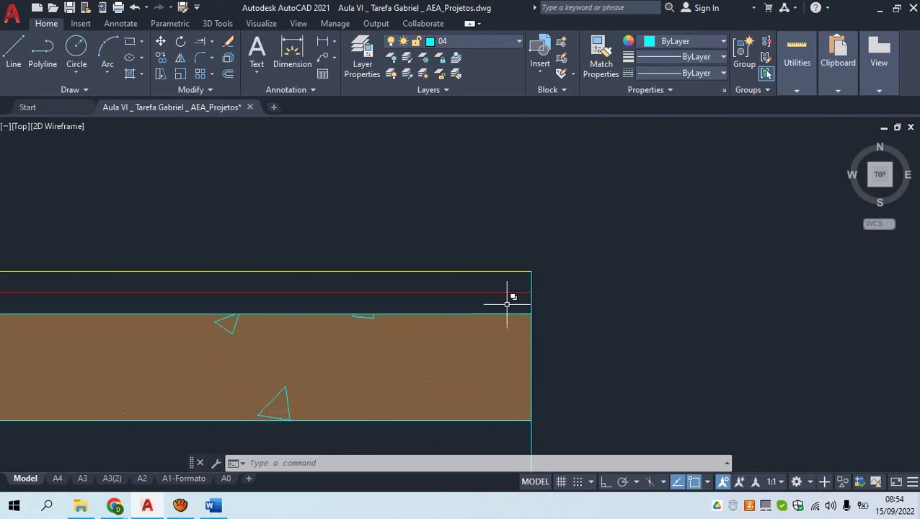
pyautogui.click(292, 52)
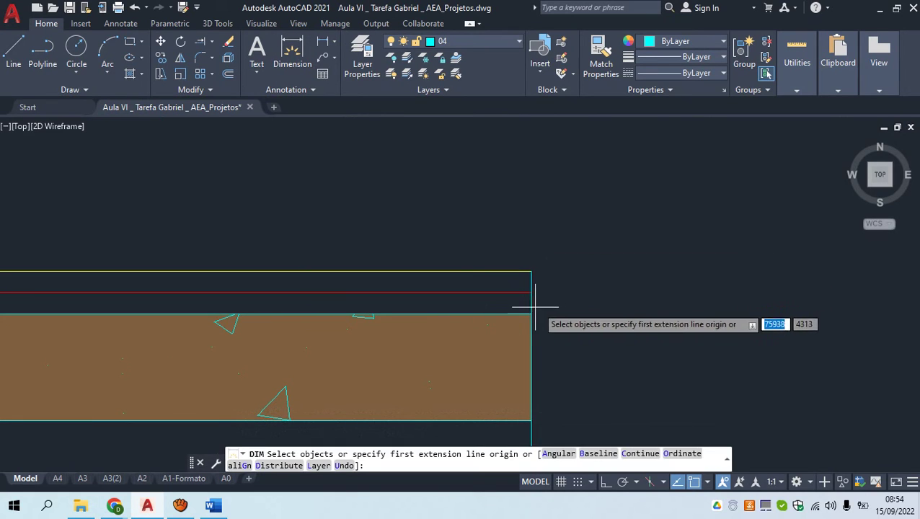
pyautogui.press('Return')
pyautogui.click(534, 313)
pyautogui.scroll(-5, 535, 313)
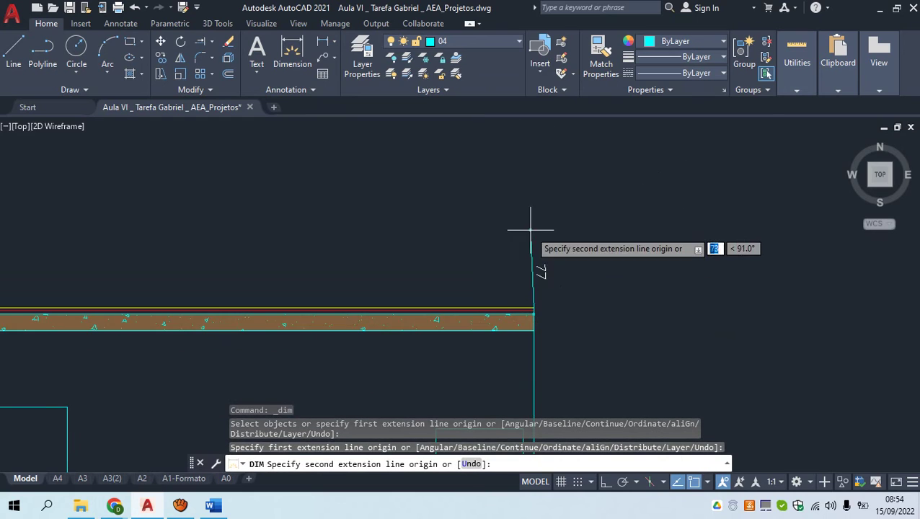
pyautogui.moveTo(531, 229)
pyautogui.mouseDown(button='middle')
pyautogui.moveTo(501, 328)
pyautogui.moveTo(495, 324)
pyautogui.mouseUp(button='middle')
pyautogui.scroll(-2, 507, 248)
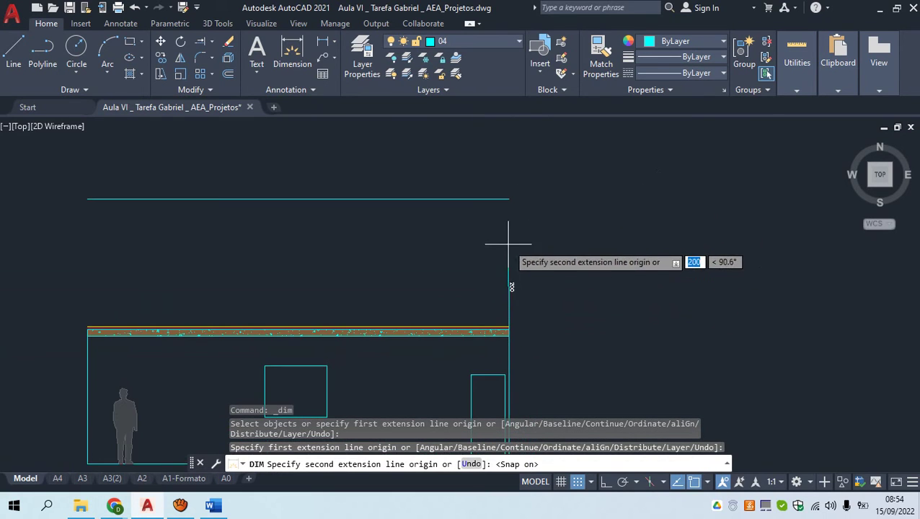
pyautogui.scroll(2, 510, 216)
pyautogui.click(515, 186)
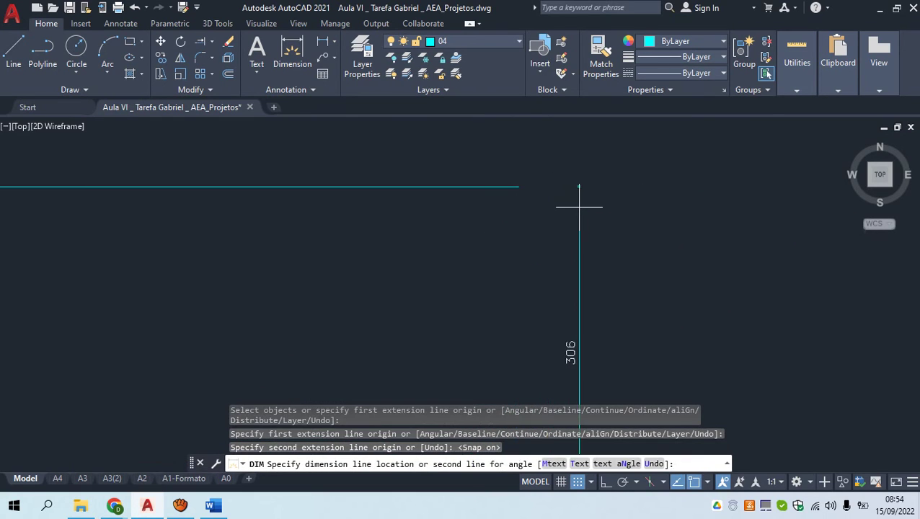
pyautogui.click(577, 209)
pyautogui.scroll(-3, 530, 322)
pyautogui.scroll(4, 513, 313)
pyautogui.scroll(-2, 513, 317)
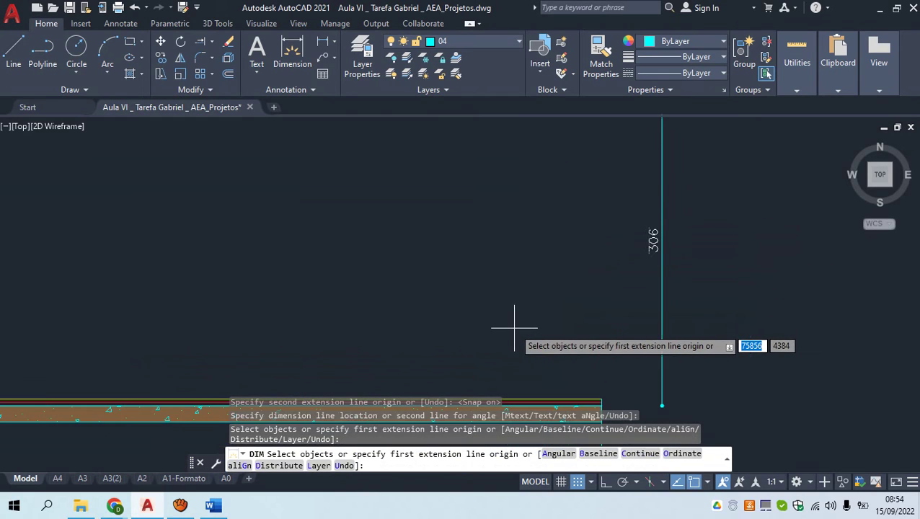
pyautogui.press('Return')
# Add a second vertical dimension from the red covering line's right end to the topmost line, placed between the wall and the first dimension
pyautogui.moveTo(569, 366); pyautogui.dragTo(504, 275, button='middle')
pyautogui.scroll(5, 509, 283)
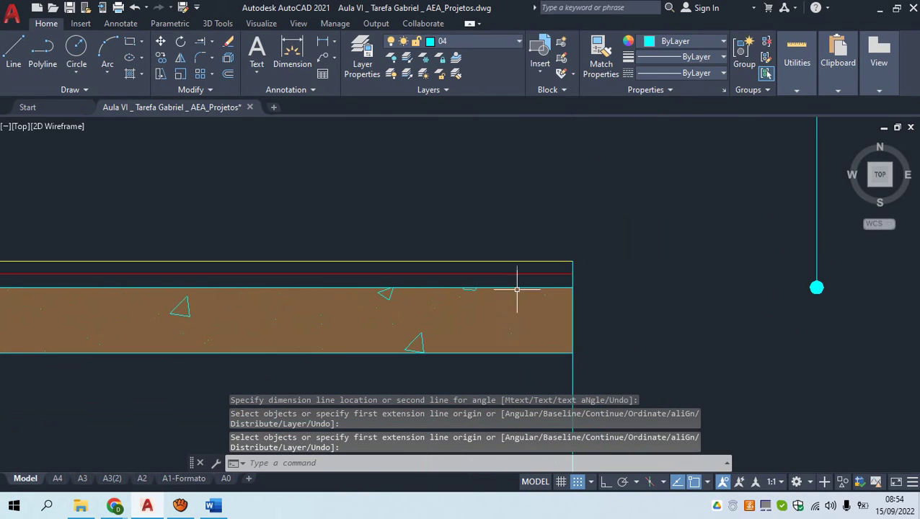
pyautogui.write('dim')
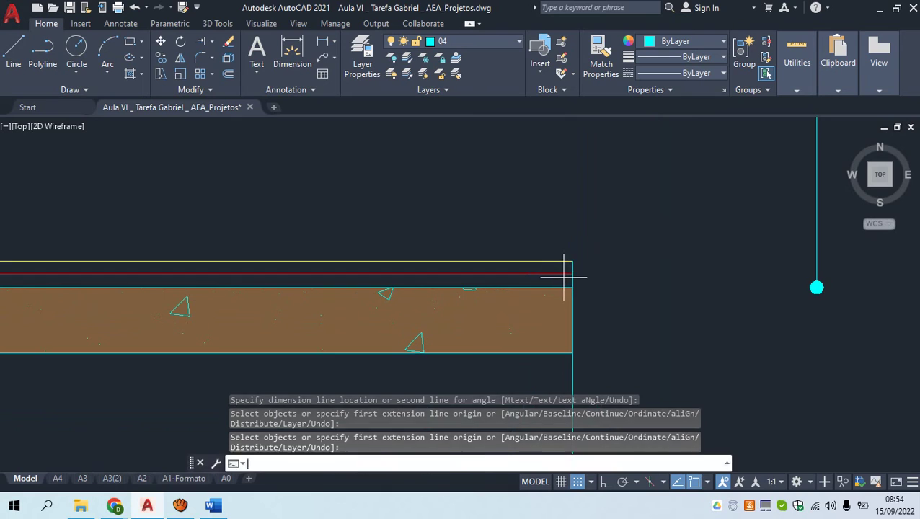
pyautogui.press('Return')
pyautogui.click(572, 270)
pyautogui.scroll(-4, 567, 260)
pyautogui.scroll(-3, 552, 289)
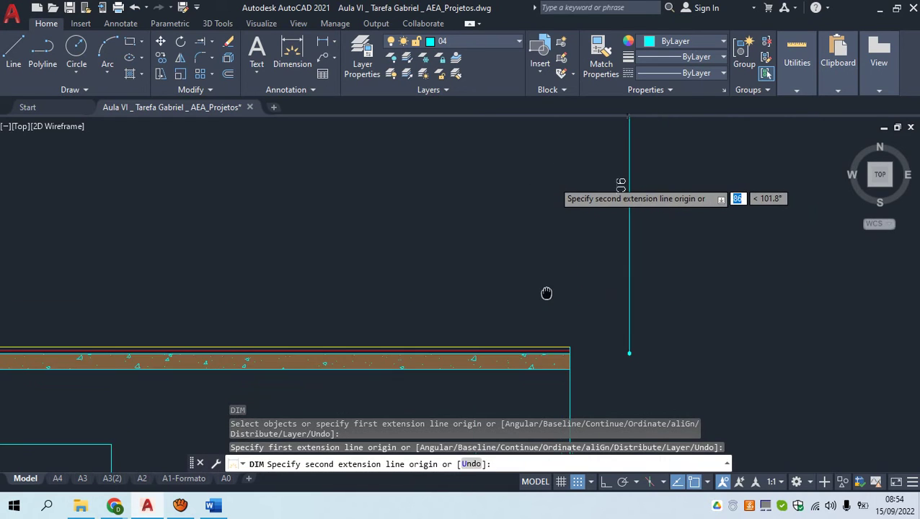
pyautogui.scroll(6, 537, 317)
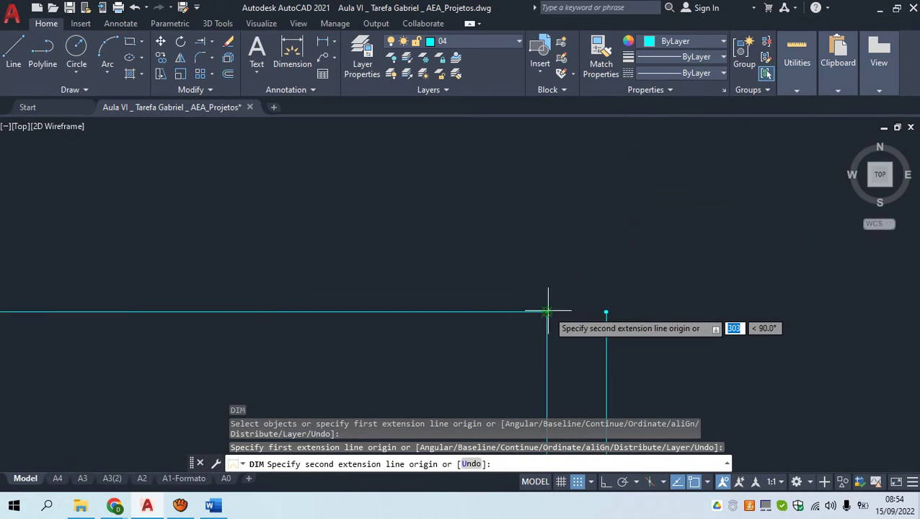
pyautogui.click(546, 313)
pyautogui.scroll(-4, 548, 313)
pyautogui.scroll(4, 499, 245)
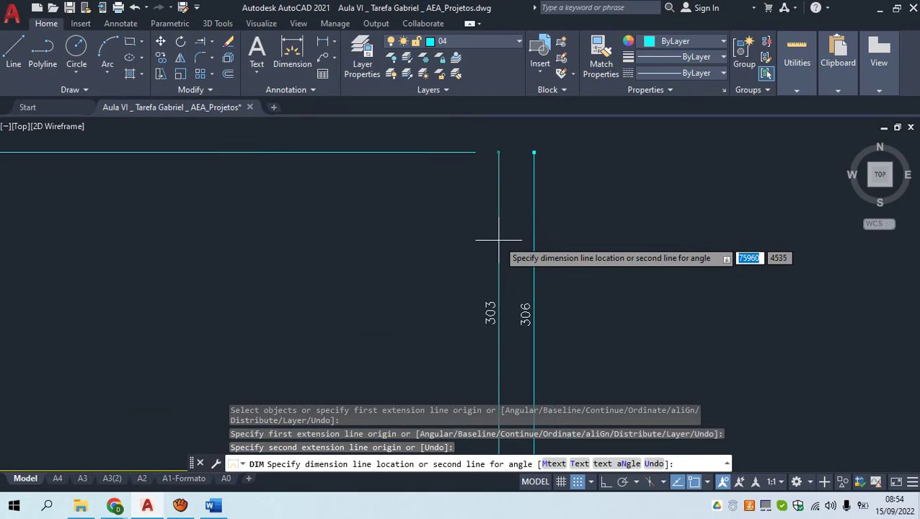
pyautogui.click(500, 244)
pyautogui.scroll(-4, 499, 244)
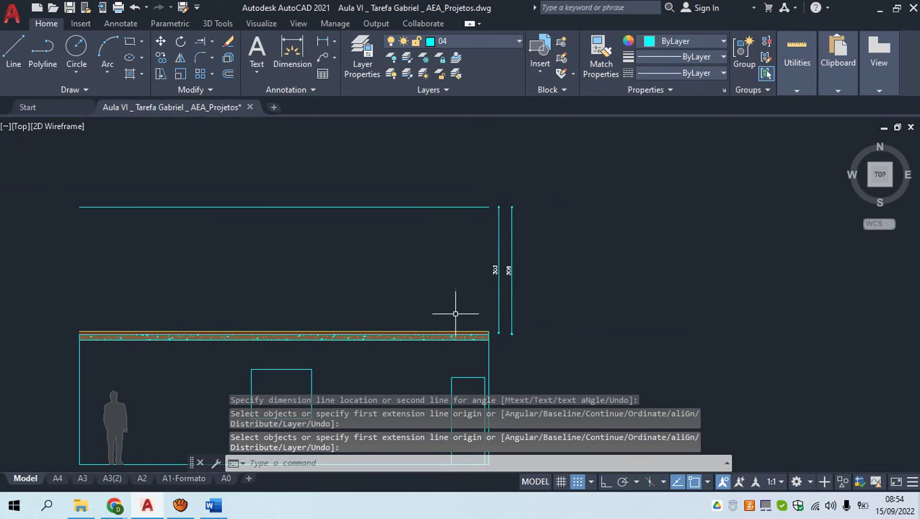
# Add a third vertical dimension from the yellow covering line's right end to the topmost line, placed just inside the wall edge
pyautogui.scroll(4, 457, 310)
pyautogui.scroll(1, 524, 369)
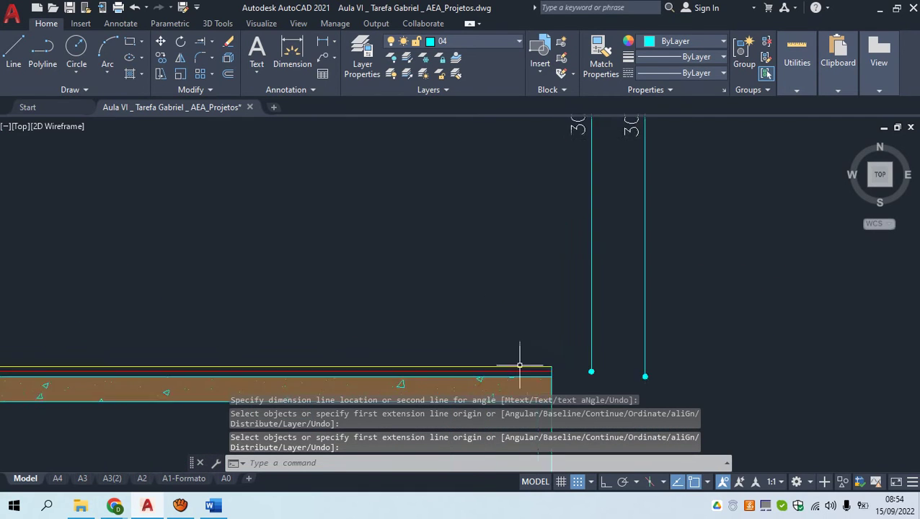
pyautogui.scroll(3, 565, 365)
pyautogui.press('Escape')
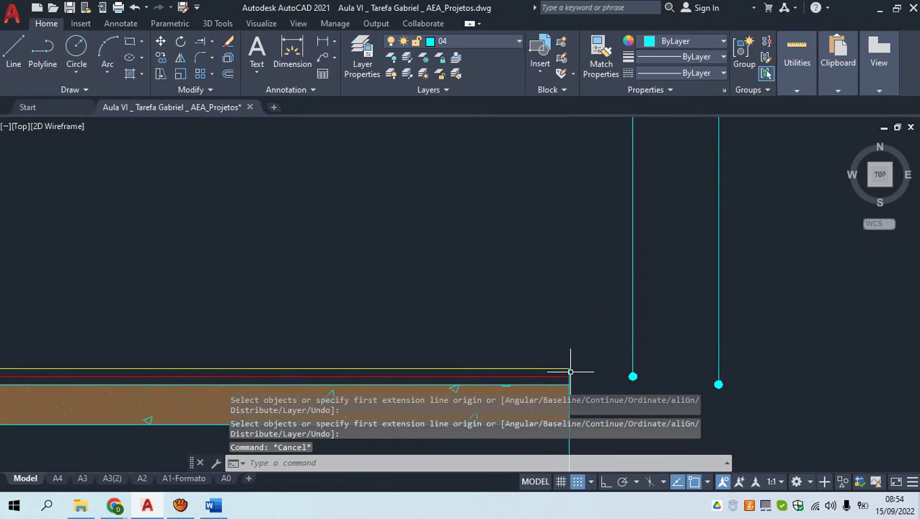
pyautogui.press('Return')
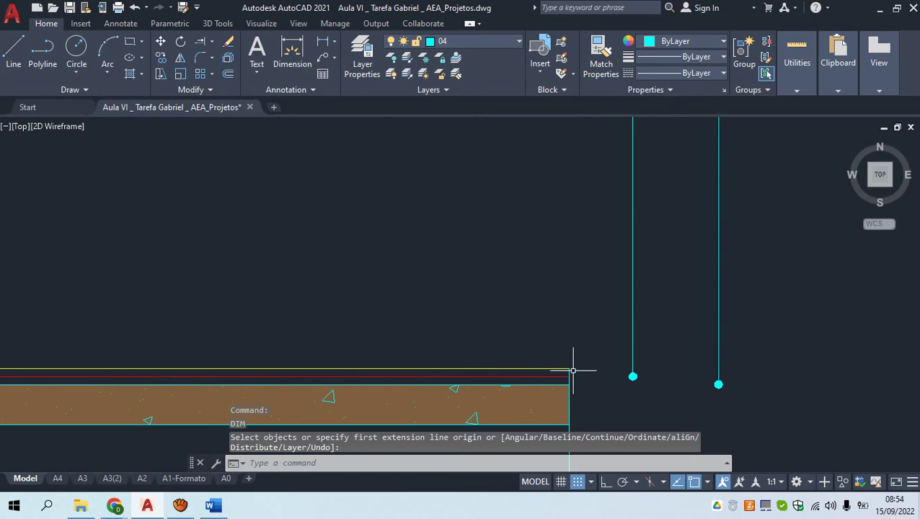
pyautogui.press('Escape')
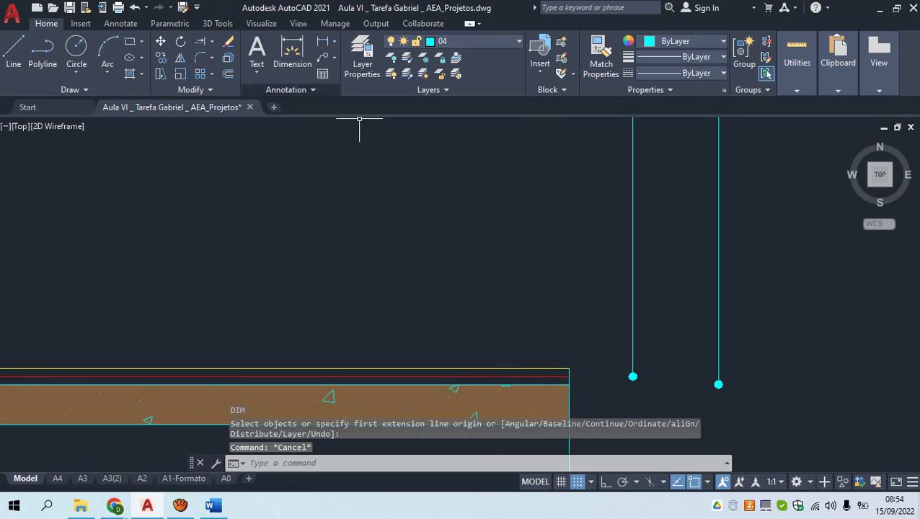
pyautogui.click(292, 54)
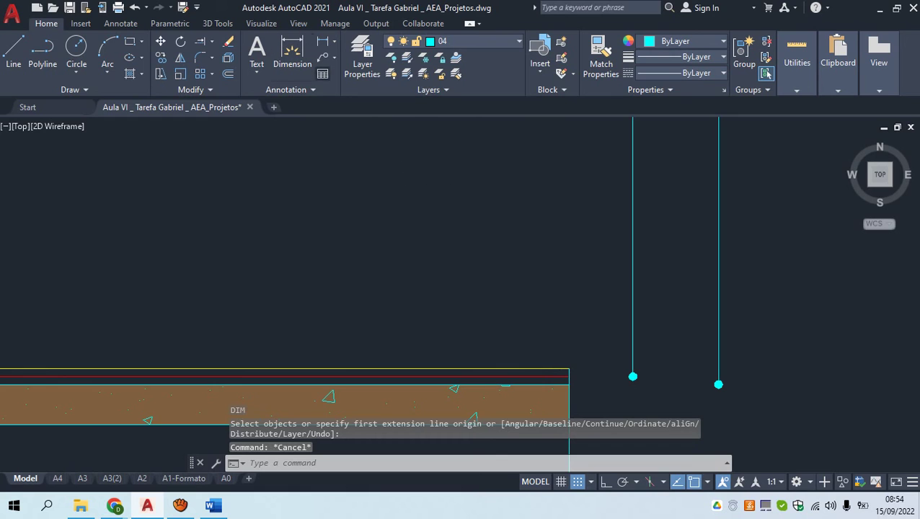
pyautogui.click(571, 370)
pyautogui.scroll(-6, 571, 370)
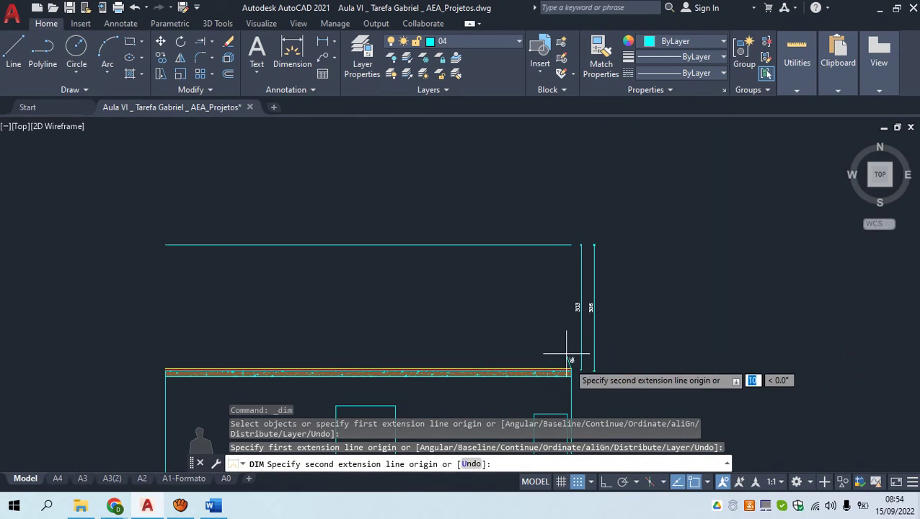
pyautogui.click(576, 245)
pyautogui.scroll(4, 571, 256)
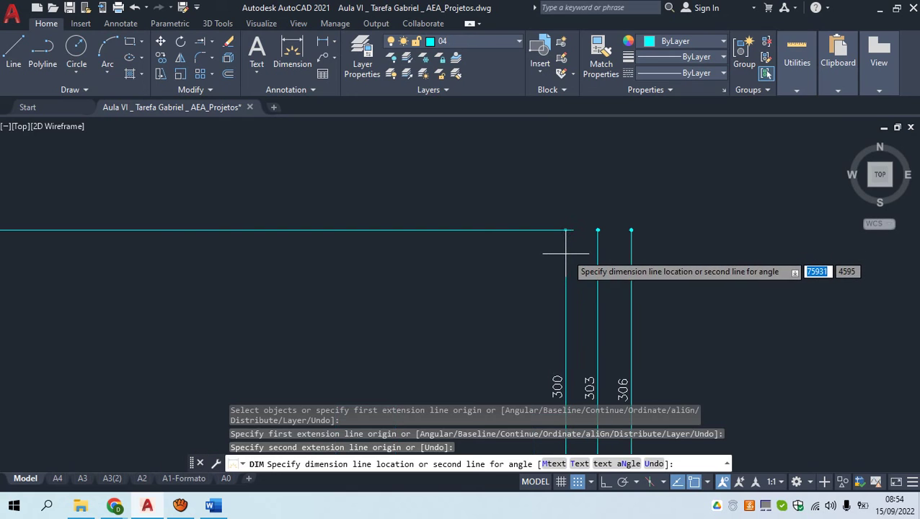
pyautogui.click(562, 255)
pyautogui.scroll(-4, 563, 254)
pyautogui.scroll(2, 569, 302)
pyautogui.scroll(2, 569, 305)
pyautogui.press('Return')
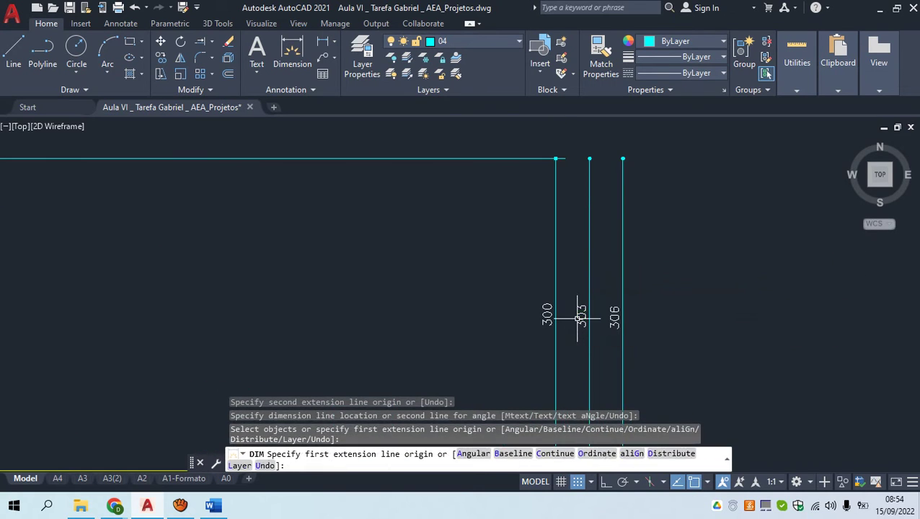
pyautogui.press('Return')
# Compare the three height dimensions and examine where the outermost one starts at the top of the slab
pyautogui.scroll(-4, 567, 316)
pyautogui.scroll(3, 514, 322)
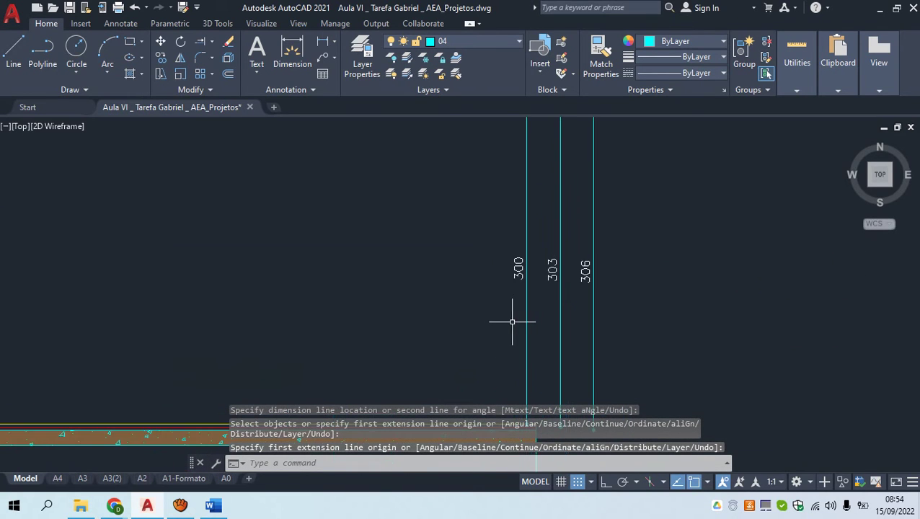
pyautogui.click(619, 310)
pyautogui.press('Escape')
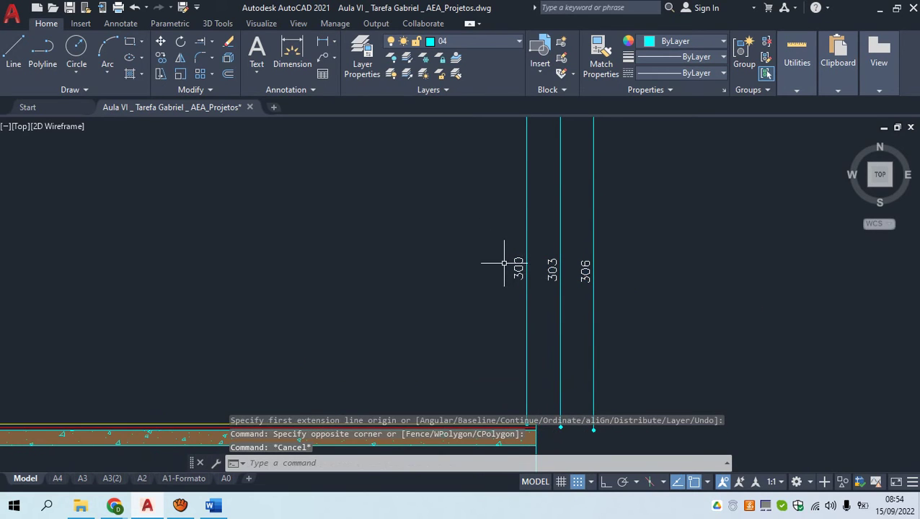
pyautogui.scroll(-1, 528, 292)
pyautogui.scroll(1, 551, 288)
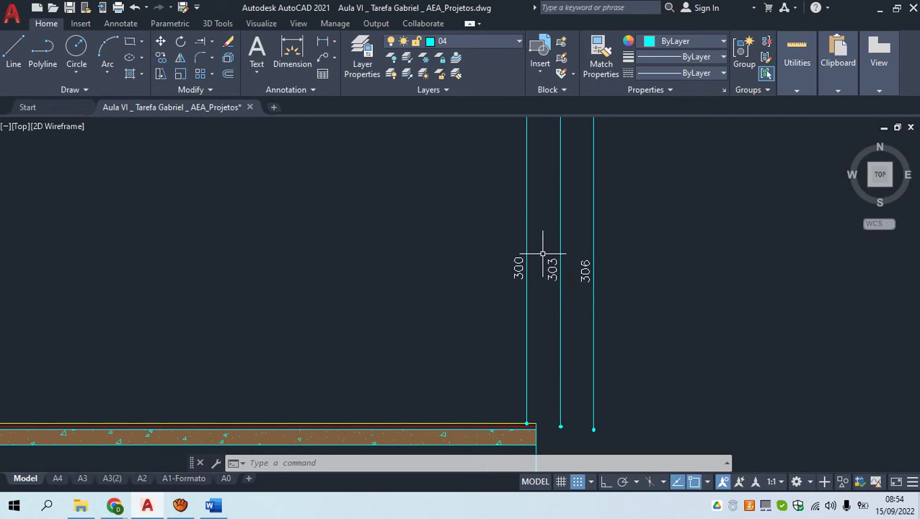
pyautogui.scroll(3, 599, 291)
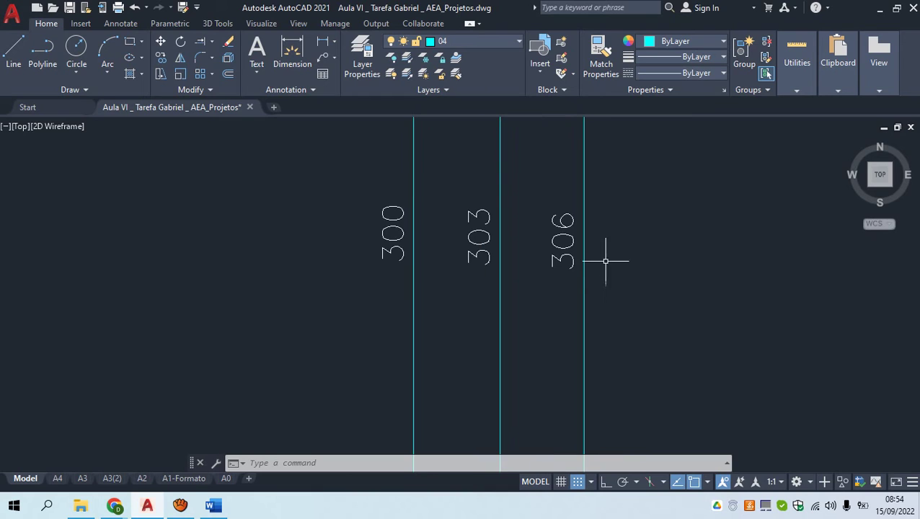
pyautogui.scroll(-4, 559, 239)
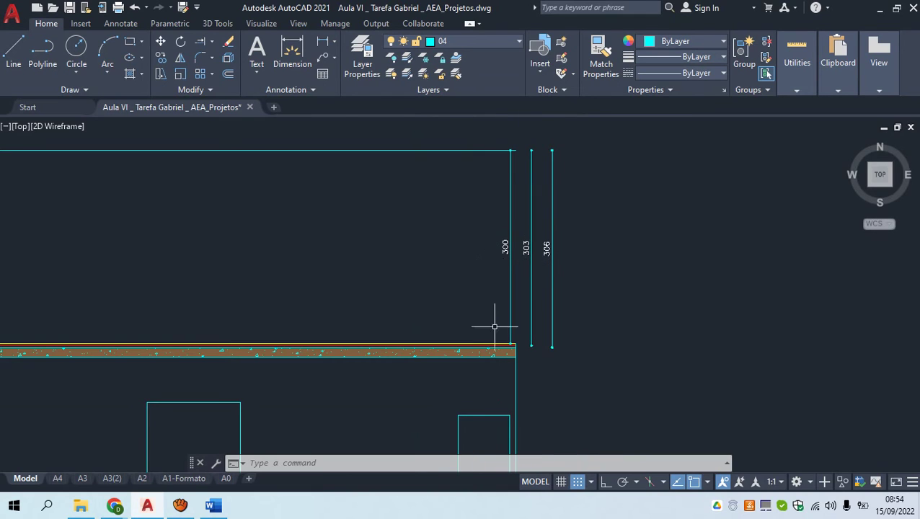
pyautogui.scroll(2, 498, 352)
pyautogui.click(629, 247)
pyautogui.click(582, 172)
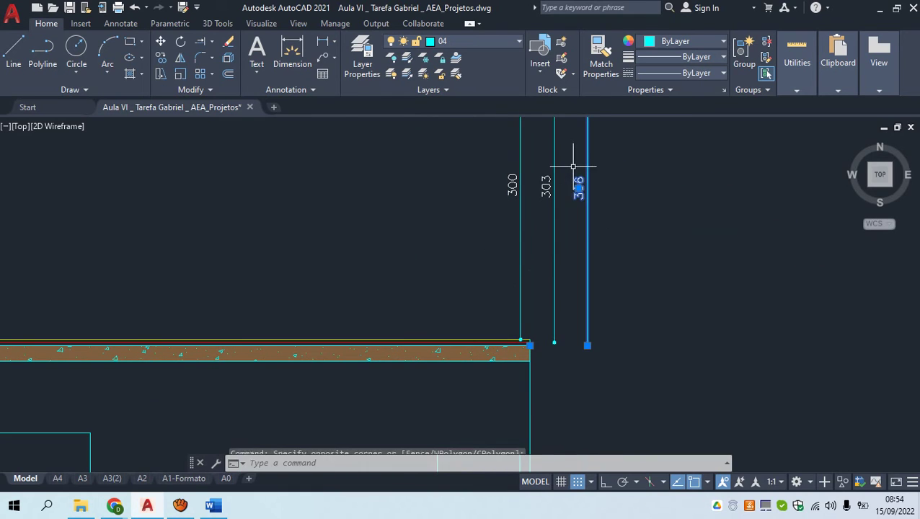
pyautogui.moveTo(456, 172); pyautogui.dragTo(443, 230, button='middle')
pyautogui.scroll(-2, 443, 229)
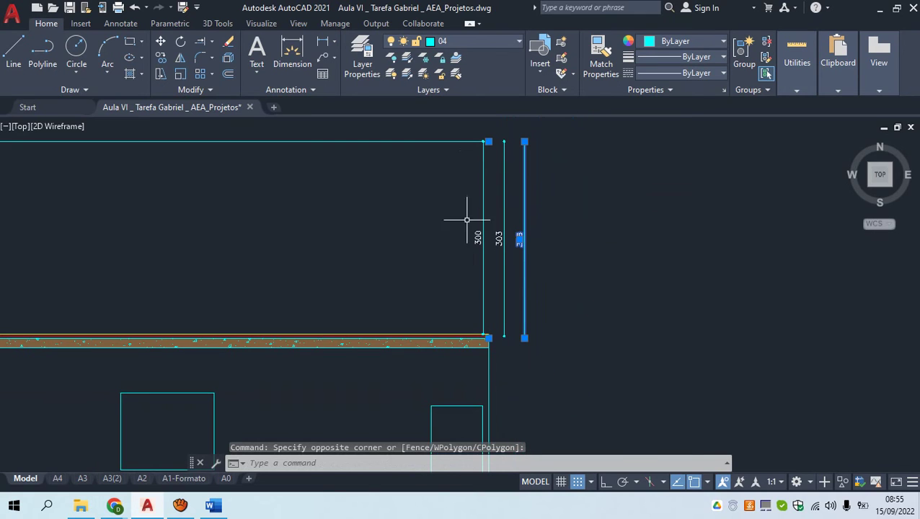
pyautogui.scroll(3, 488, 337)
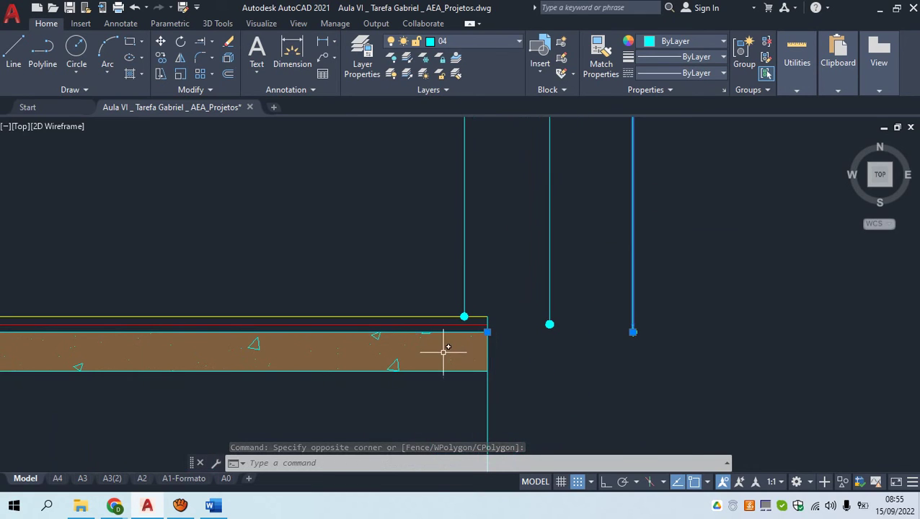
pyautogui.scroll(-2, 448, 349)
pyautogui.scroll(-3, 457, 261)
pyautogui.scroll(3, 465, 242)
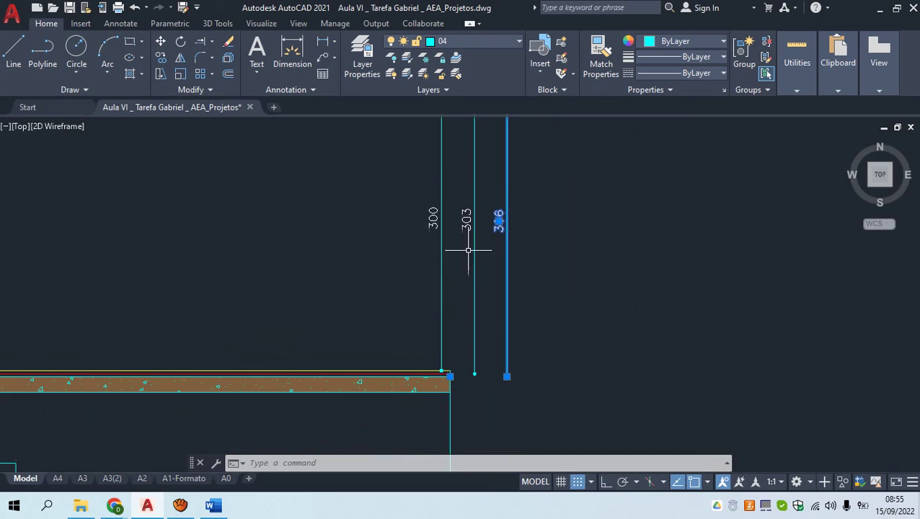
pyautogui.press('Escape')
# Examine the red covering line together with the middle height dimension that starts from it
pyautogui.scroll(2, 430, 397)
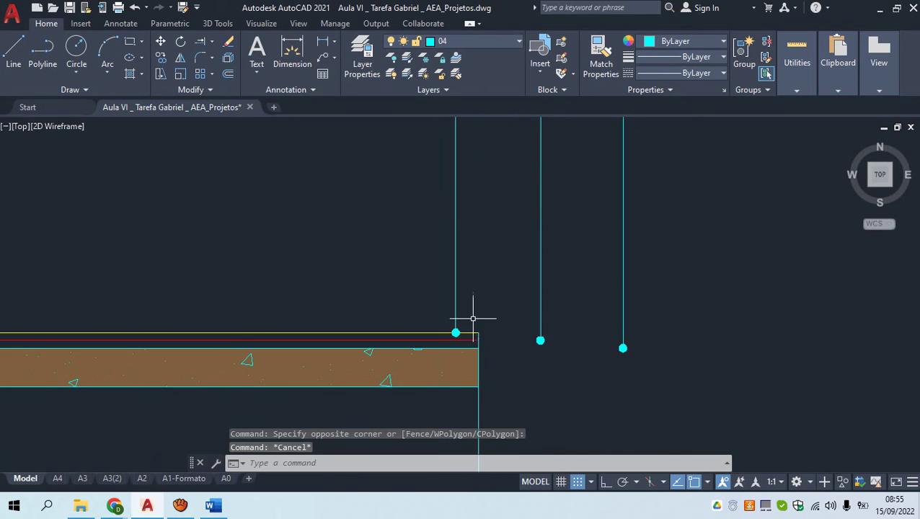
pyautogui.scroll(2, 479, 327)
pyautogui.click(452, 369)
pyautogui.press('Escape')
pyautogui.scroll(-3, 446, 357)
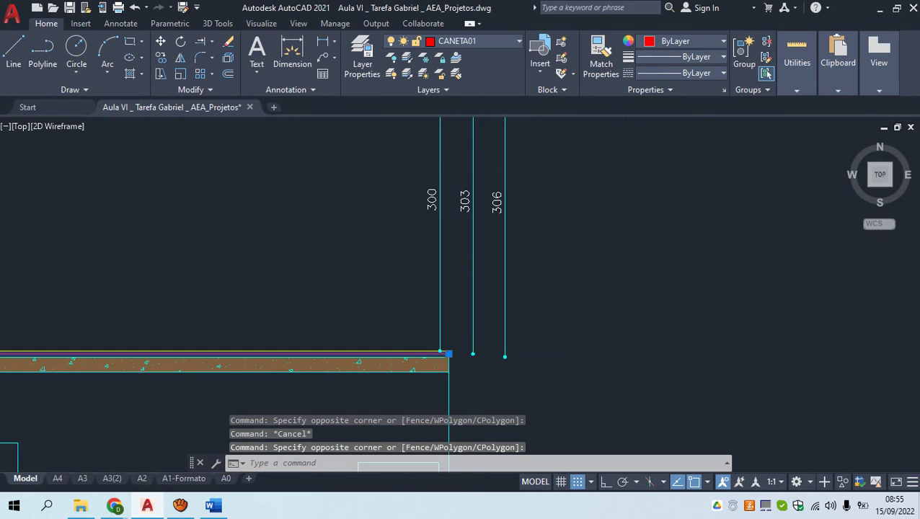
pyautogui.click(468, 267)
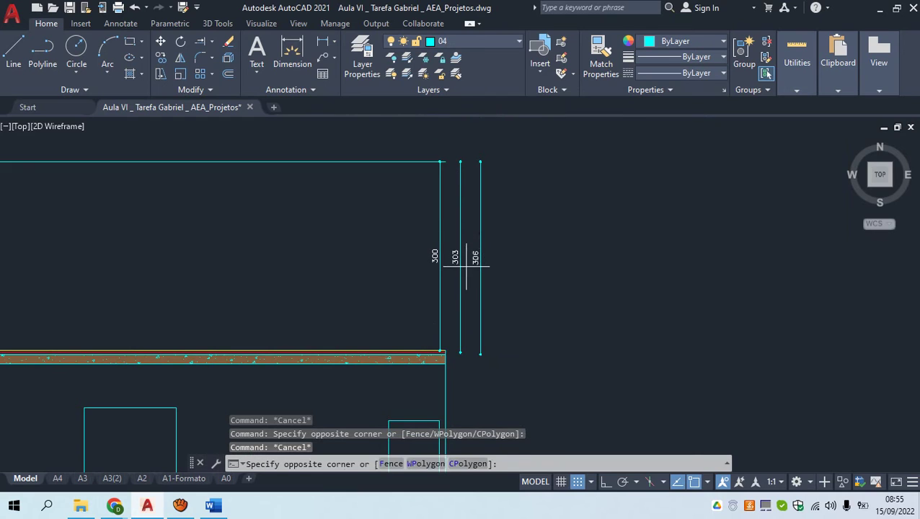
pyautogui.click(459, 242)
pyautogui.press('Escape')
# Examine the innermost height dimension and the yellow covering line where it starts
pyautogui.scroll(4, 416, 365)
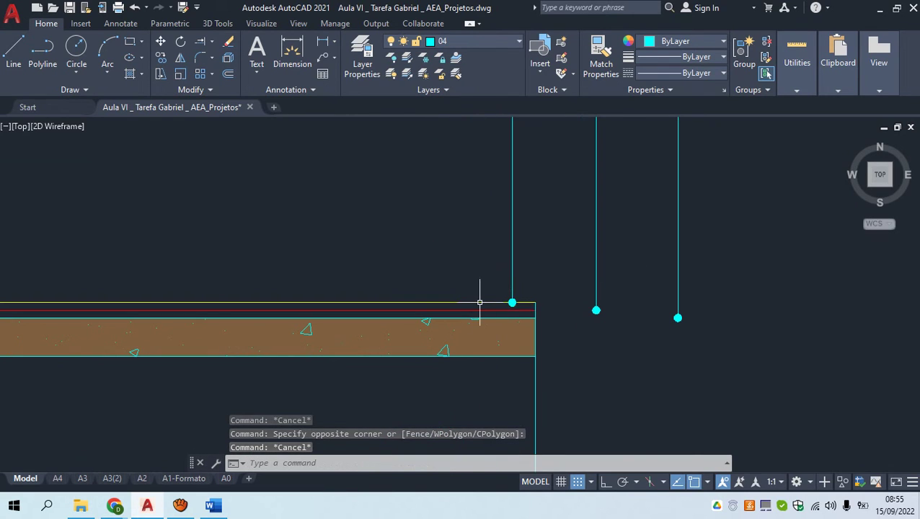
pyautogui.scroll(-2, 480, 303)
pyautogui.scroll(2, 489, 226)
pyautogui.click(489, 225)
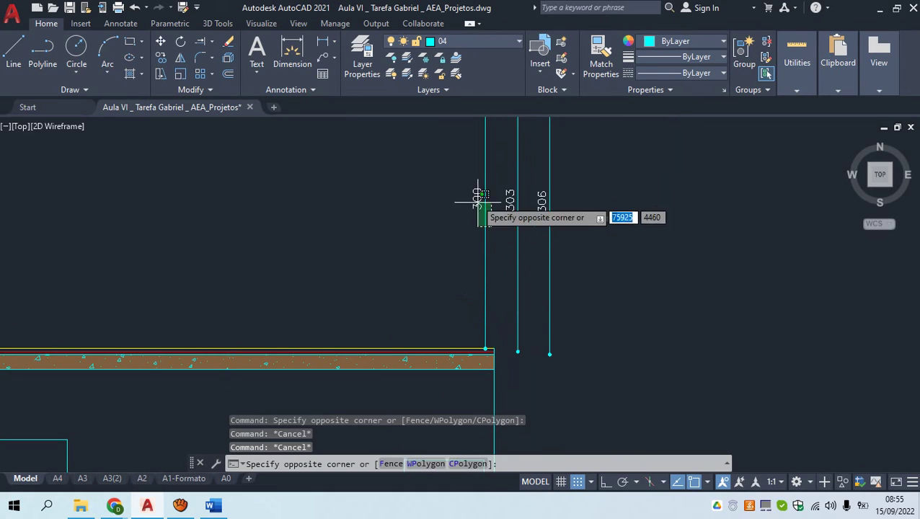
pyautogui.click(472, 206)
pyautogui.press('Escape')
pyautogui.moveTo(382, 222); pyautogui.dragTo(397, 283, button='middle')
pyautogui.scroll(-2, 396, 274)
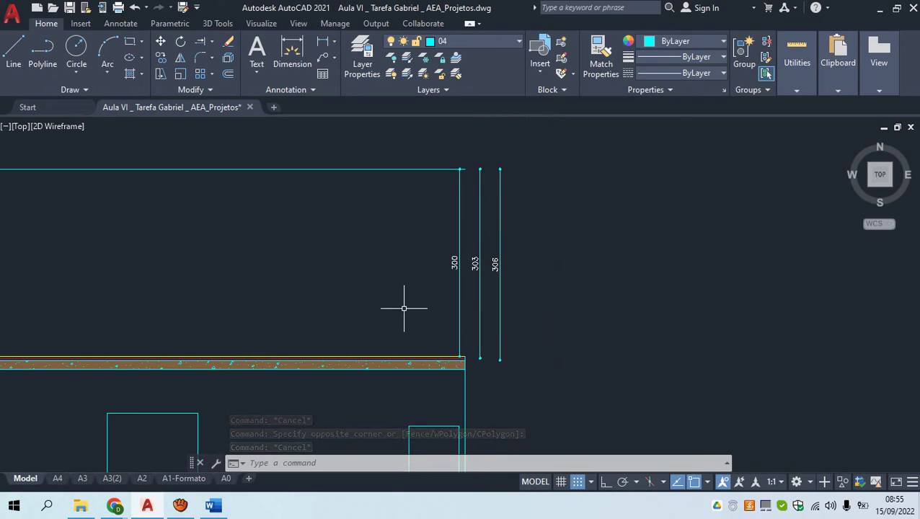
pyautogui.scroll(8, 448, 365)
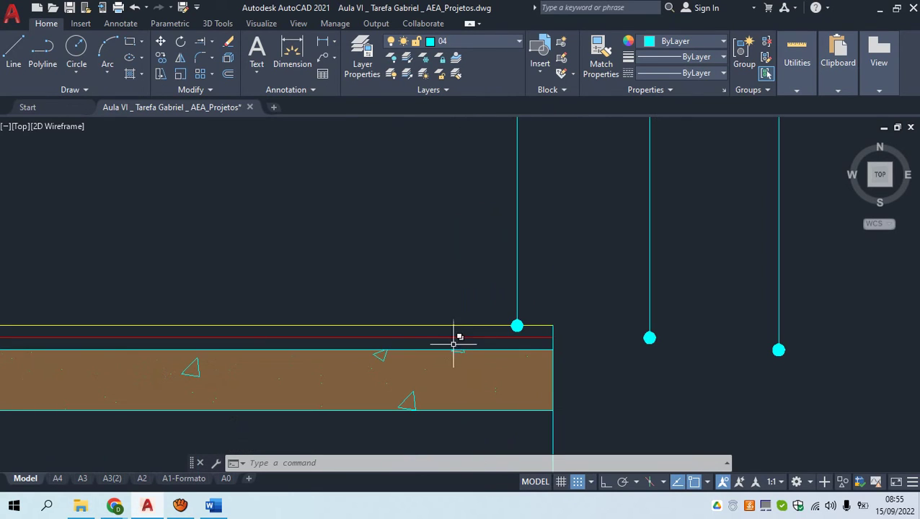
pyautogui.click(531, 331)
pyautogui.click(487, 313)
pyautogui.scroll(4, 489, 317)
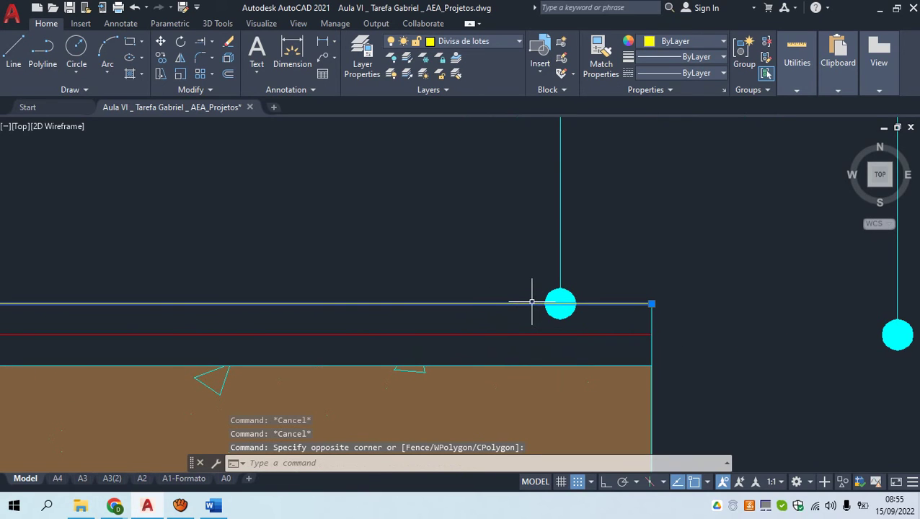
pyautogui.press('Escape')
pyautogui.scroll(-3, 514, 302)
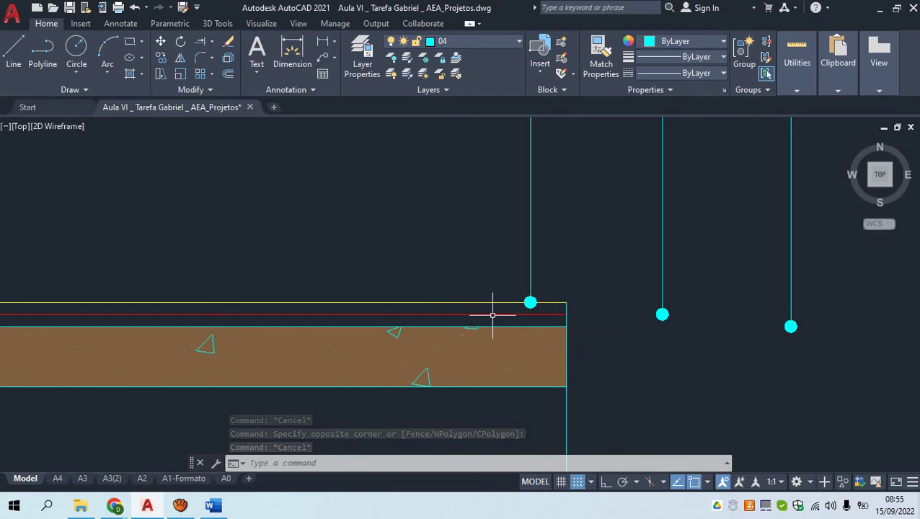
# Review the slab and its covering layers against the three height dimensions, checking the yellow line as the finished floor level
pyautogui.scroll(-4, 514, 326)
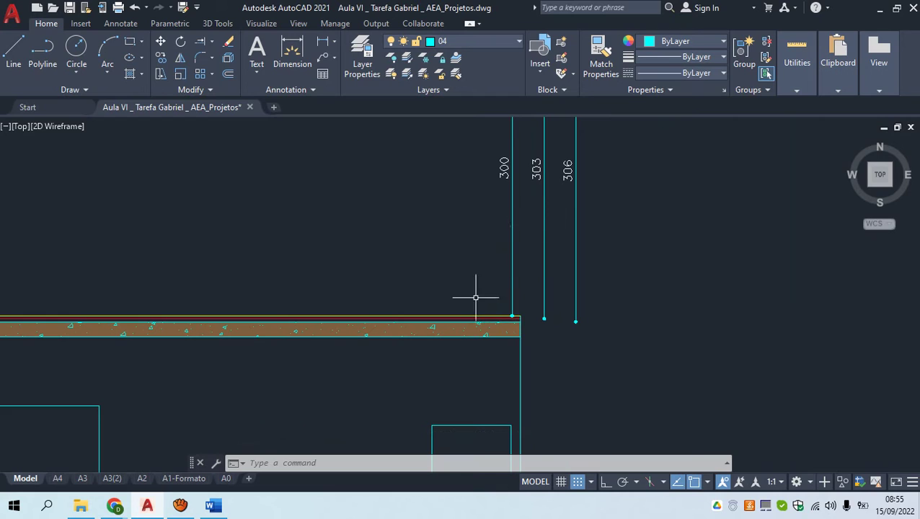
pyautogui.scroll(3, 493, 321)
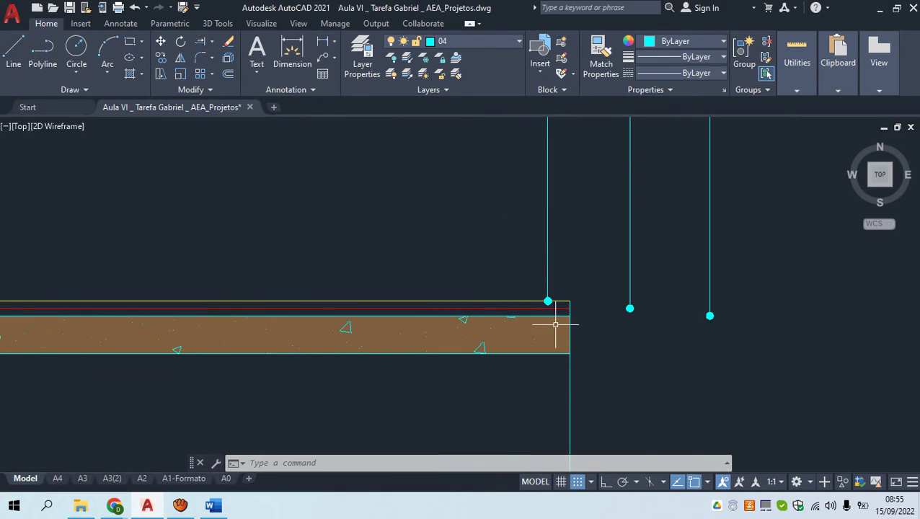
pyautogui.scroll(-4, 541, 303)
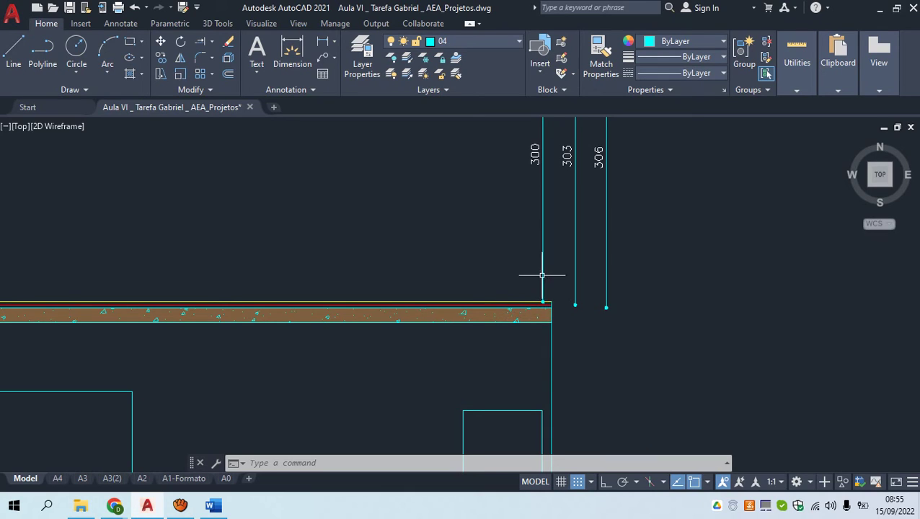
pyautogui.scroll(4, 530, 295)
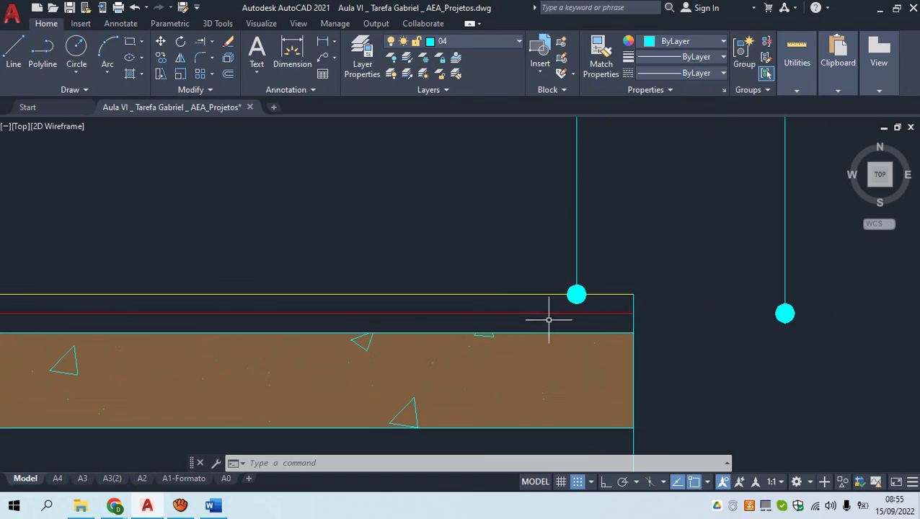
pyautogui.click(549, 298)
pyautogui.click(529, 279)
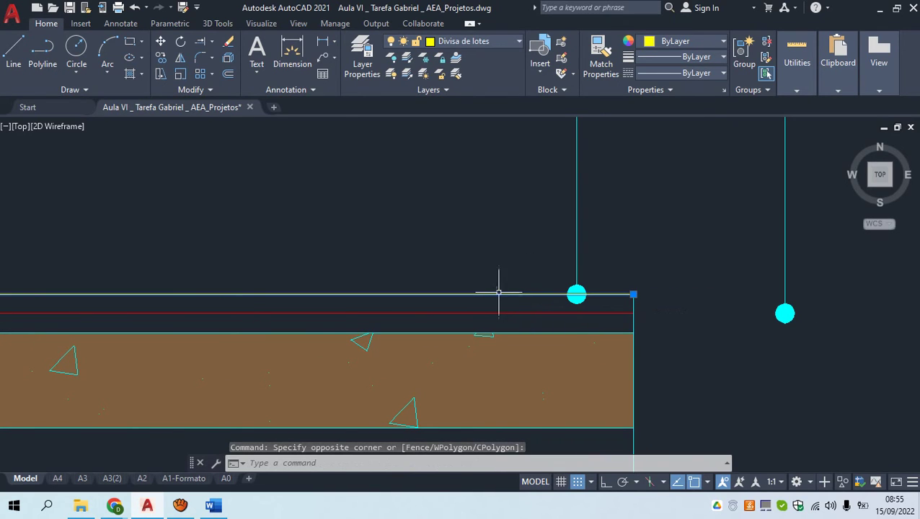
pyautogui.scroll(-5, 498, 293)
pyautogui.moveTo(528, 251); pyautogui.dragTo(443, 329, button='middle')
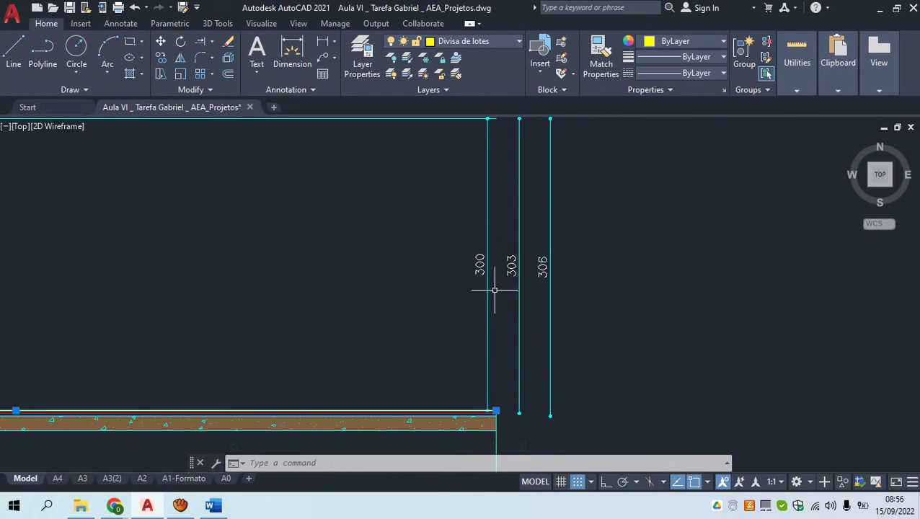
pyautogui.press('Escape')
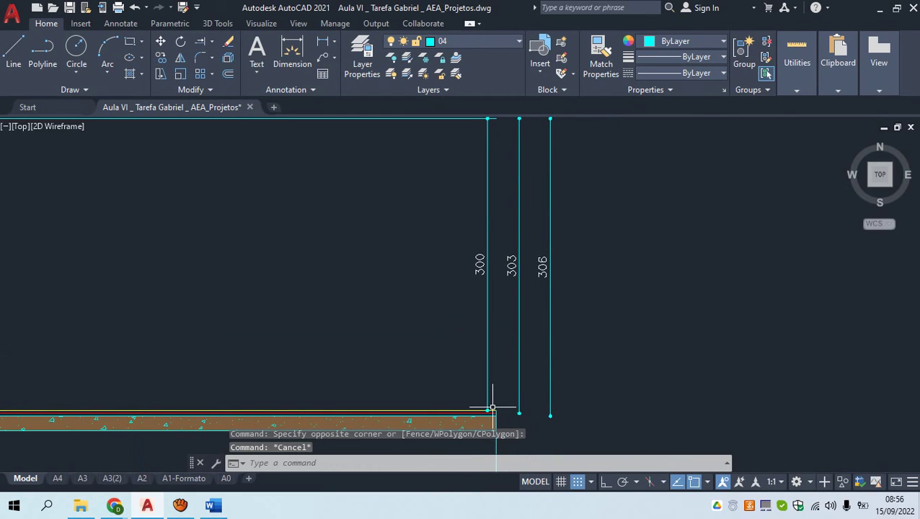
pyautogui.scroll(-2, 411, 210)
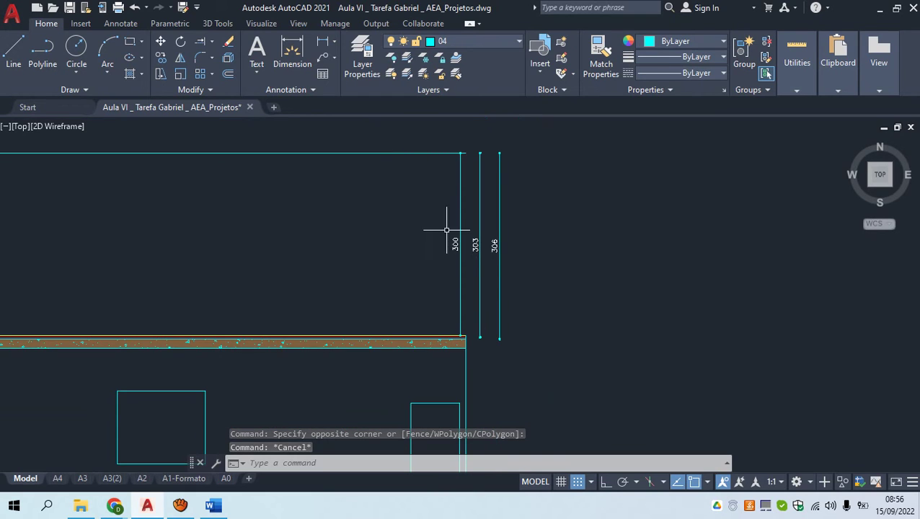
pyautogui.scroll(1, 452, 243)
pyautogui.scroll(-3, 453, 247)
pyautogui.scroll(4, 453, 270)
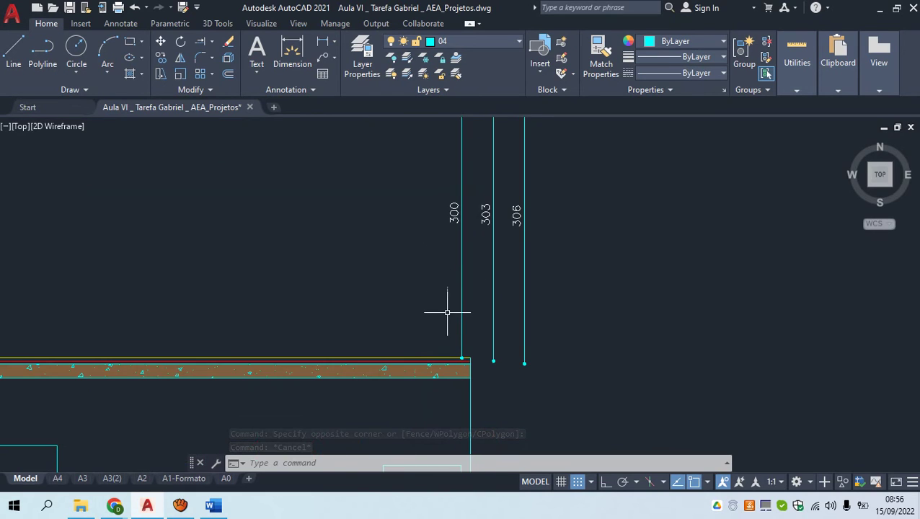
# Reduce the drawing window from full screen so the video call shows beside it
pyautogui.scroll(-7, 440, 352)
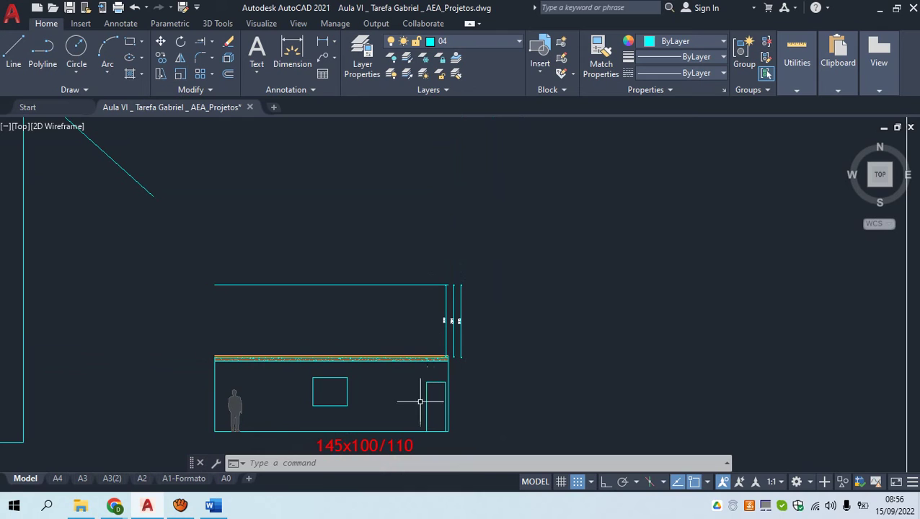
pyautogui.scroll(-4, 396, 380)
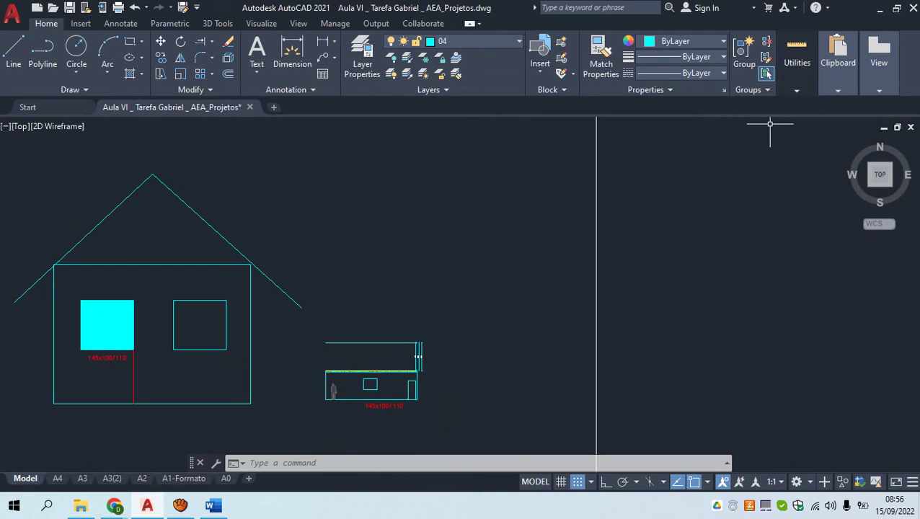
pyautogui.click(897, 8)
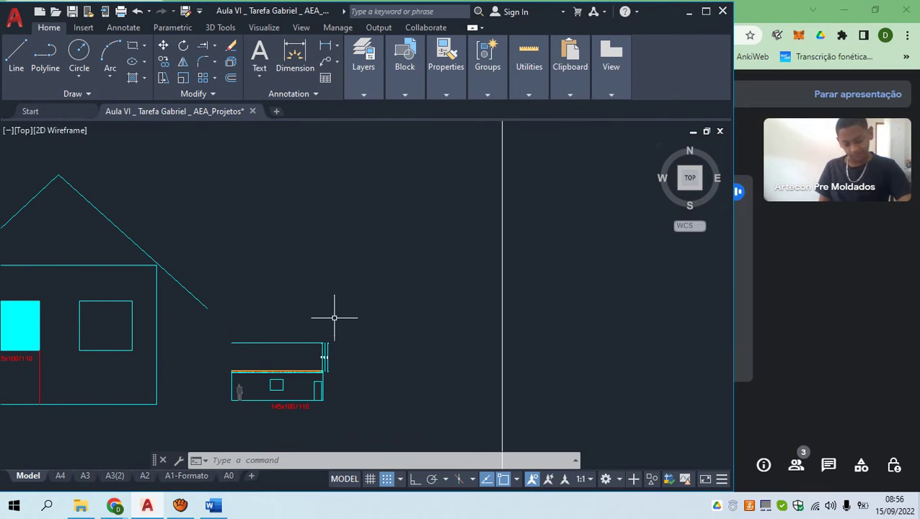
# Erase the three vertical height dimensions at the end of the upper floor
pyautogui.scroll(2, 295, 382)
pyautogui.scroll(2, 303, 360)
pyautogui.scroll(2, 432, 328)
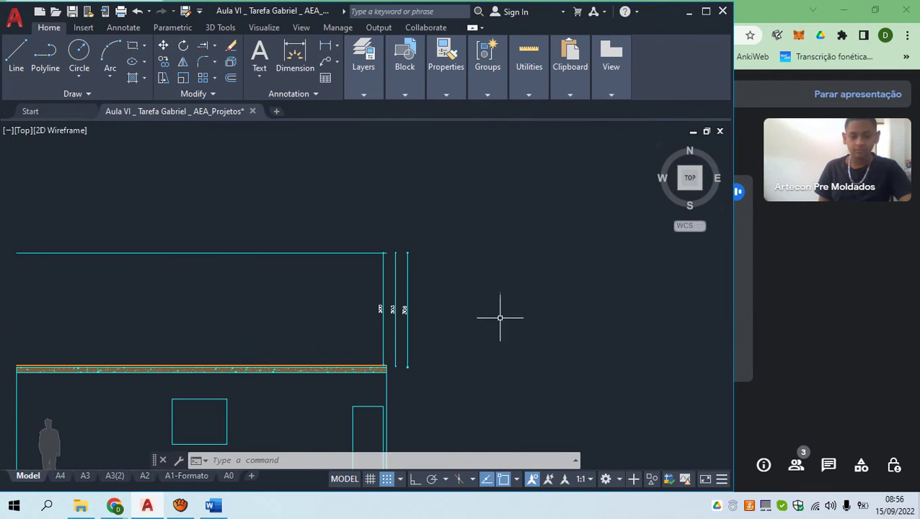
pyautogui.click(519, 313)
pyautogui.click(358, 285)
pyautogui.write('e')
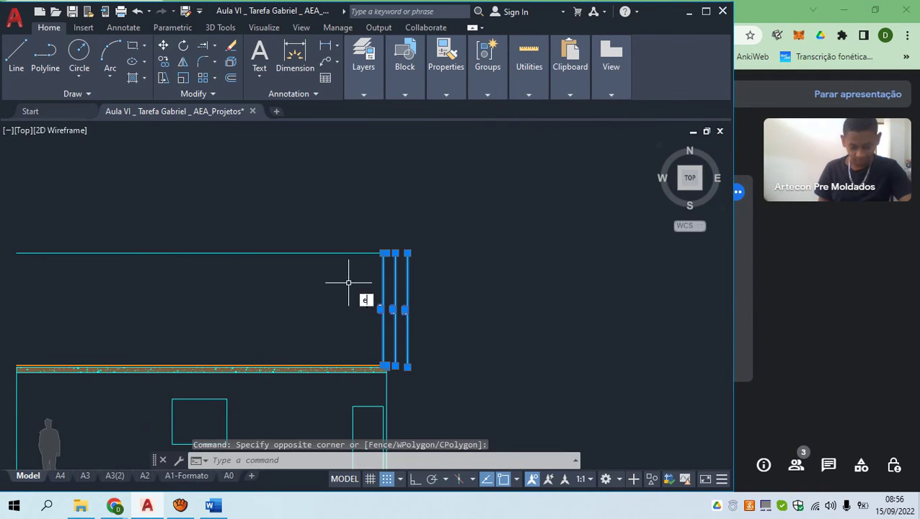
pyautogui.press('Return')
# Copy the wall line, covering lines and upper horizontal line 600 upward, using the yellow line's end as base point
pyautogui.scroll(5, 374, 345)
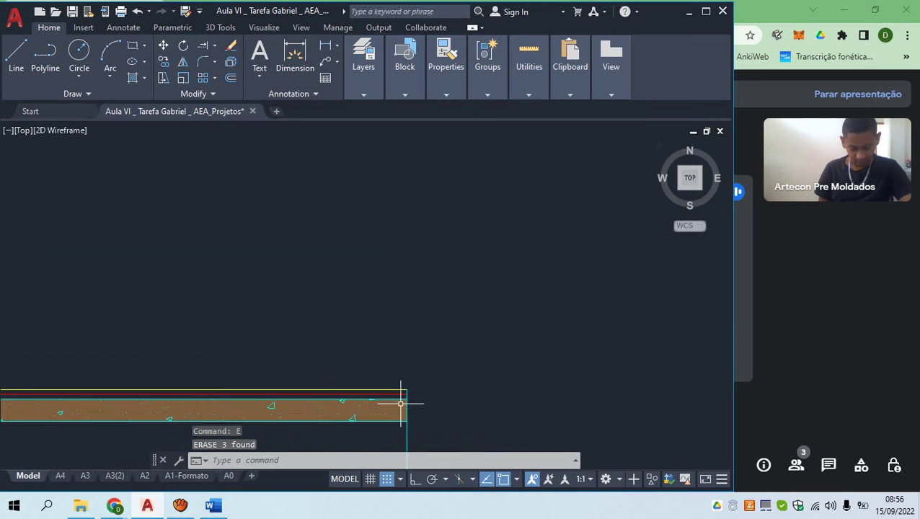
pyautogui.scroll(3, 404, 395)
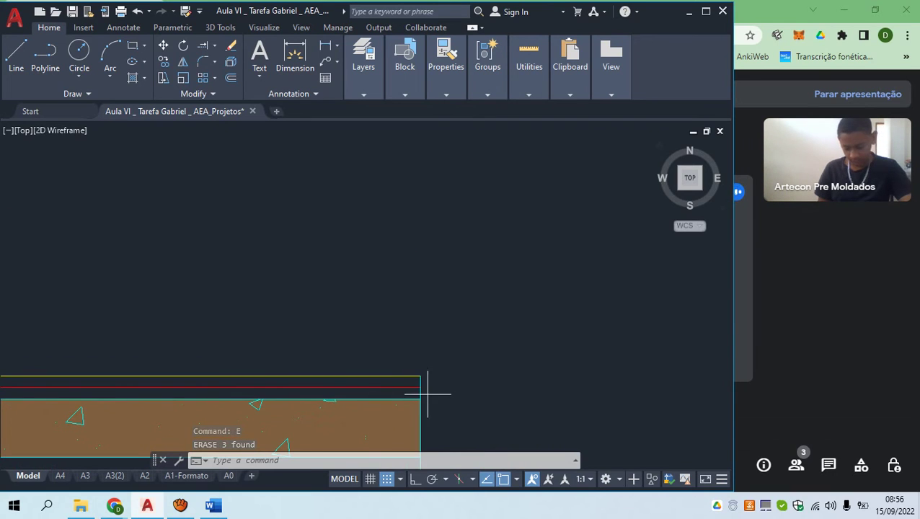
pyautogui.click(428, 394)
pyautogui.scroll(-6, 389, 326)
pyautogui.scroll(-2, 372, 255)
pyautogui.moveTo(363, 240); pyautogui.dragTo(378, 339, button='middle')
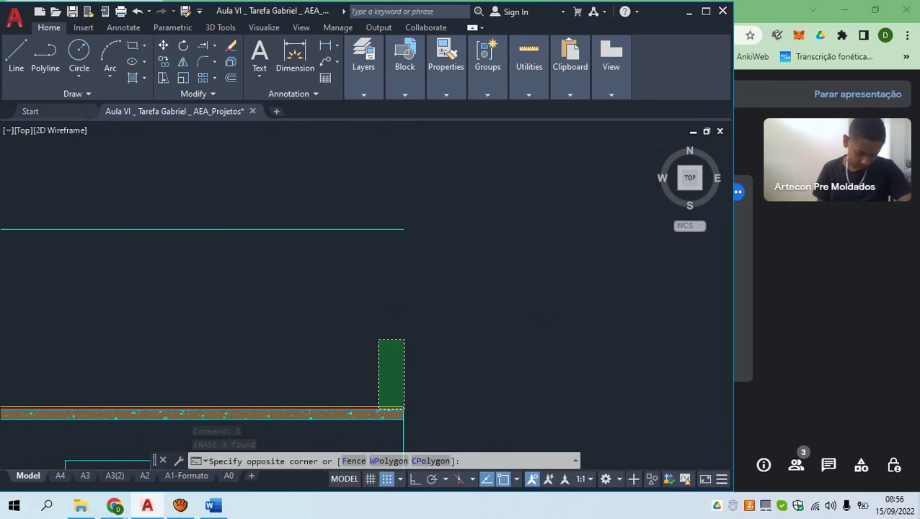
pyautogui.click(346, 184)
pyautogui.write('co')
pyautogui.press('Return')
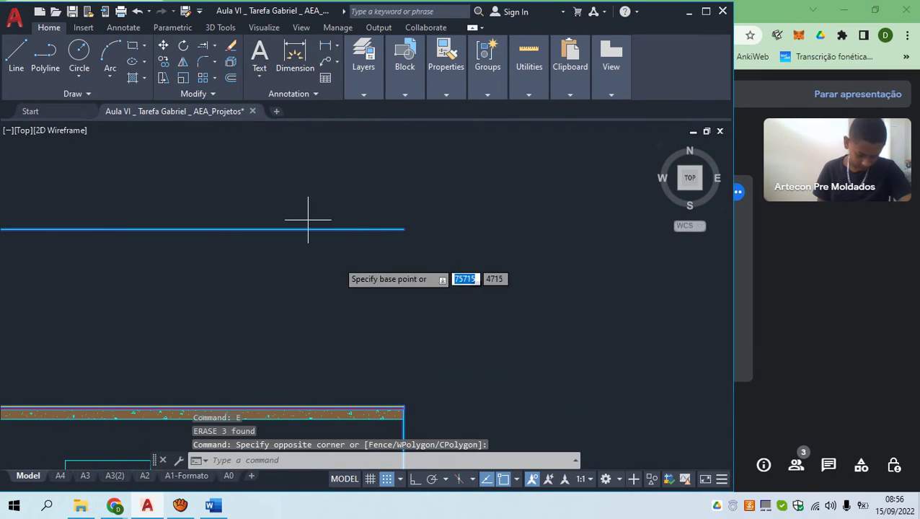
pyautogui.scroll(5, 400, 429)
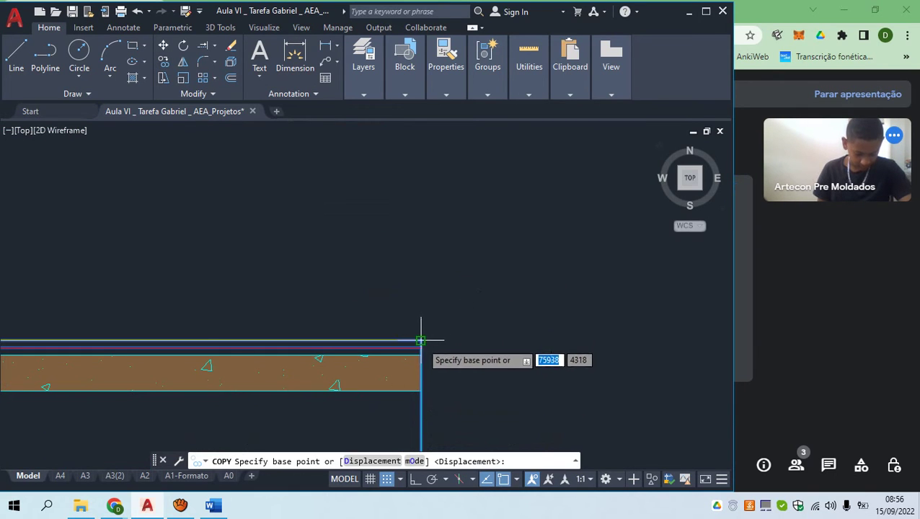
pyautogui.click(421, 343)
pyautogui.scroll(-5, 421, 344)
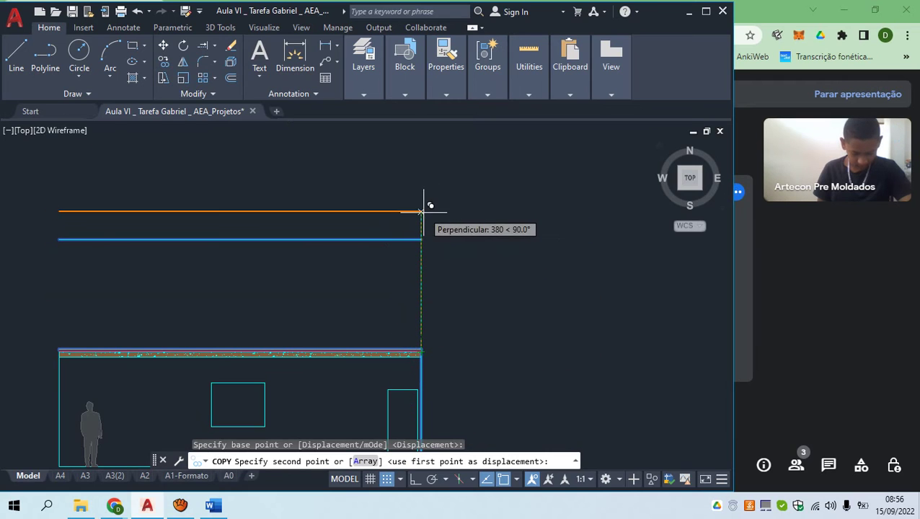
pyautogui.write('600')
pyautogui.press('Return')
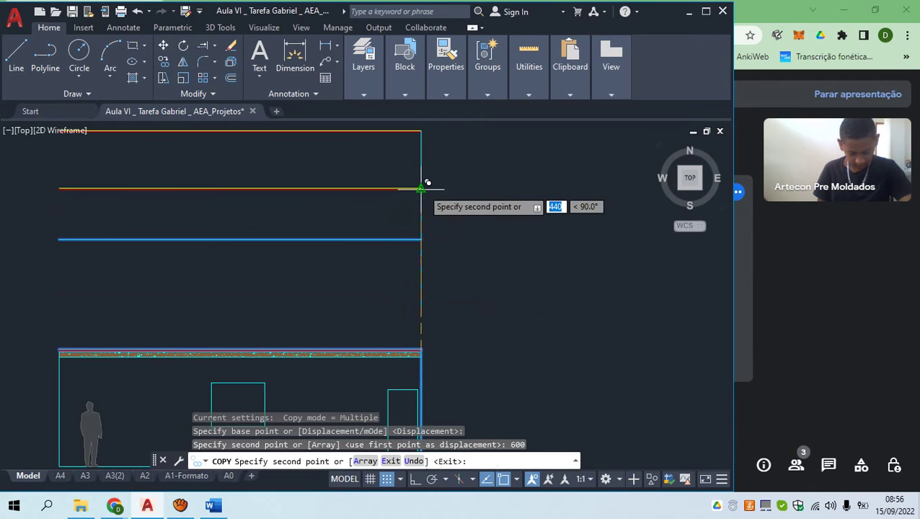
# With Ortho on, place further copies of the same lines at distances of 900 and 12000 above the base point
pyautogui.scroll(-4, 429, 189)
pyautogui.moveTo(446, 144); pyautogui.dragTo(405, 234, button='middle')
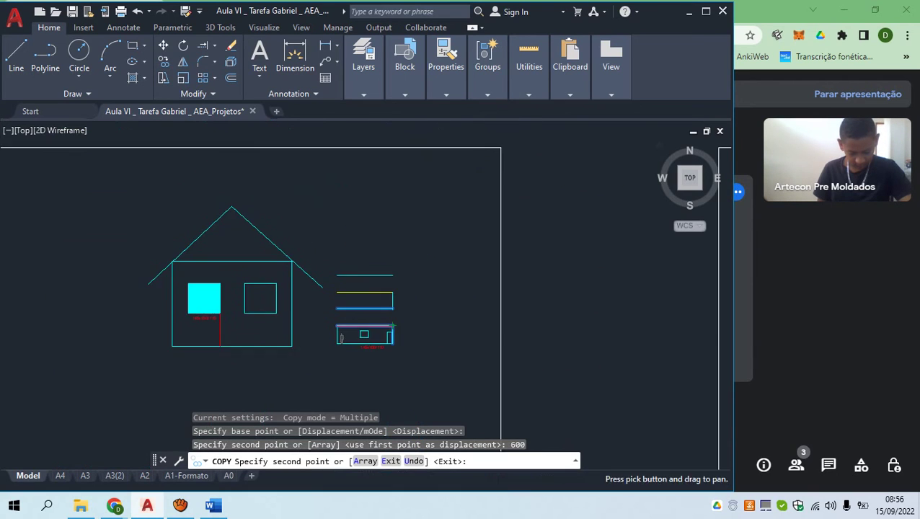
pyautogui.press('F8')
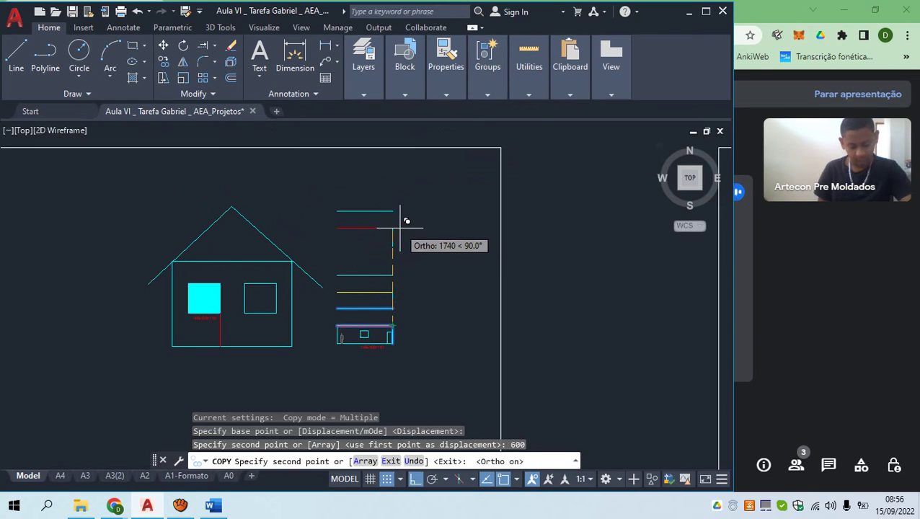
pyautogui.write('900')
pyautogui.press('Return')
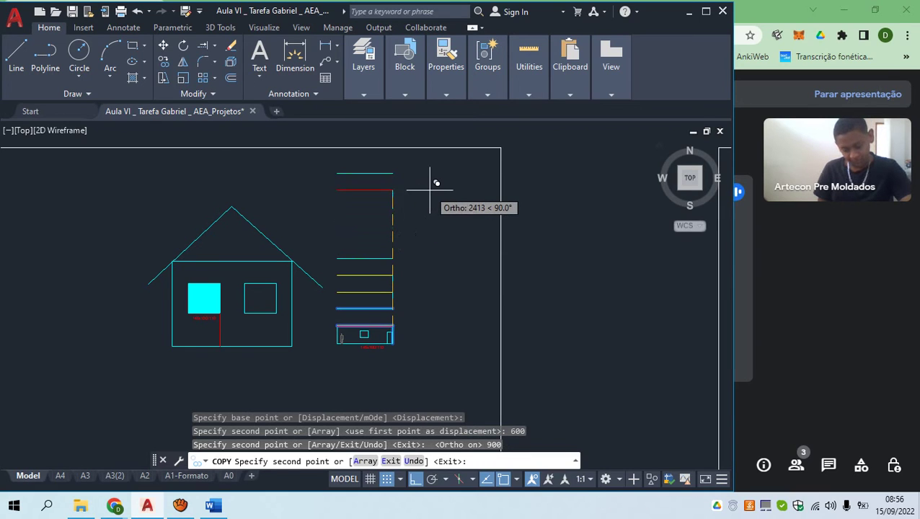
pyautogui.write('120')
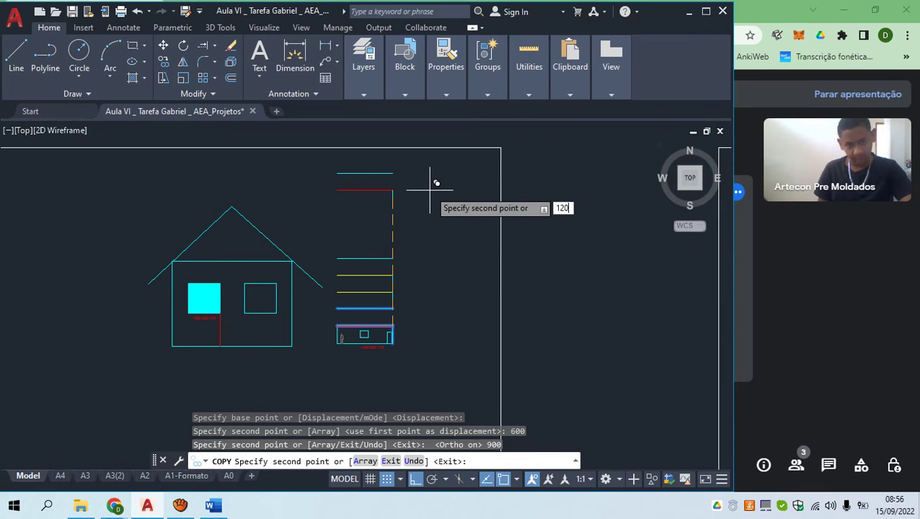
pyautogui.write('00')
pyautogui.press('Return')
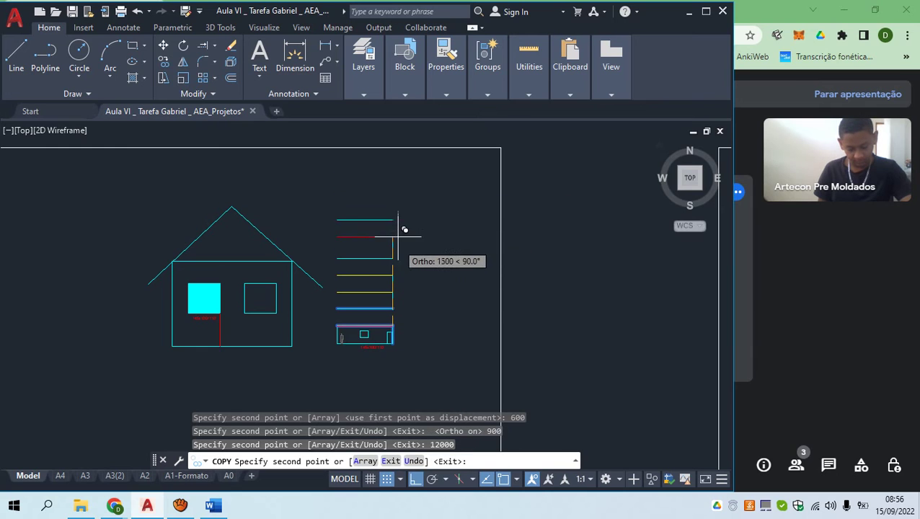
# Place two more copies freehand about 1500 and 2377 above the base point and end the copying
pyautogui.click(402, 238)
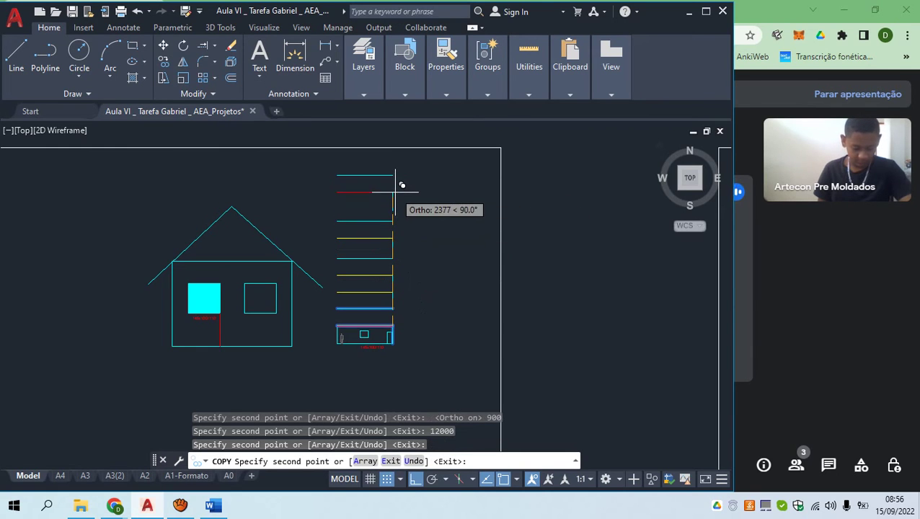
pyautogui.click(395, 192)
pyautogui.press('Escape')
pyautogui.scroll(4, 401, 308)
pyautogui.scroll(-2, 397, 301)
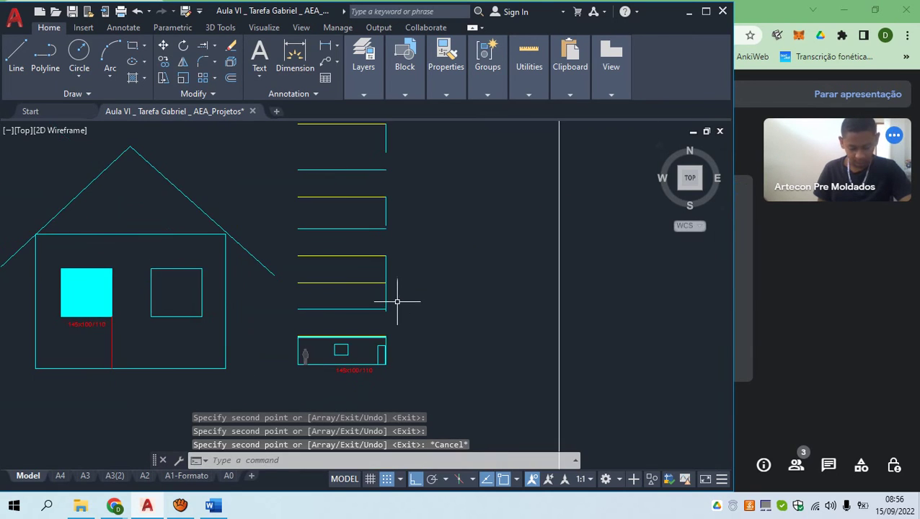
pyautogui.scroll(-3, 388, 271)
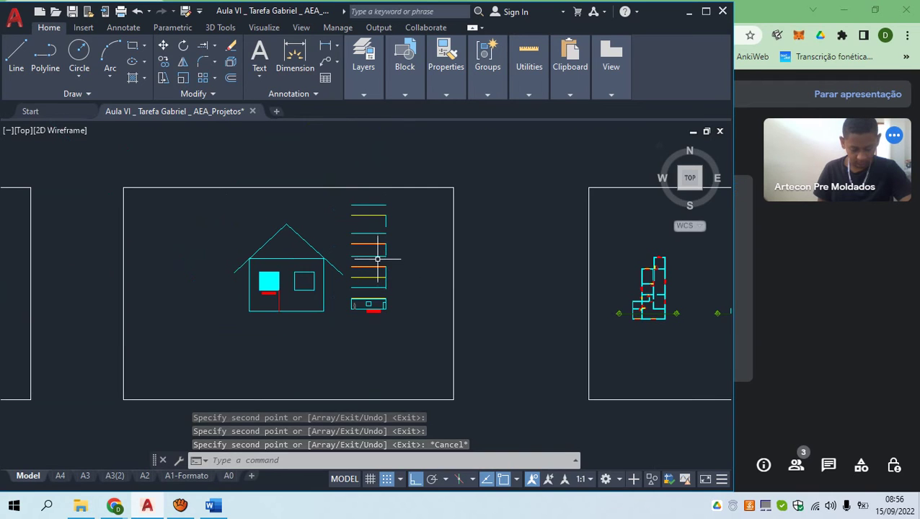
pyautogui.scroll(3, 370, 332)
pyautogui.click(363, 378)
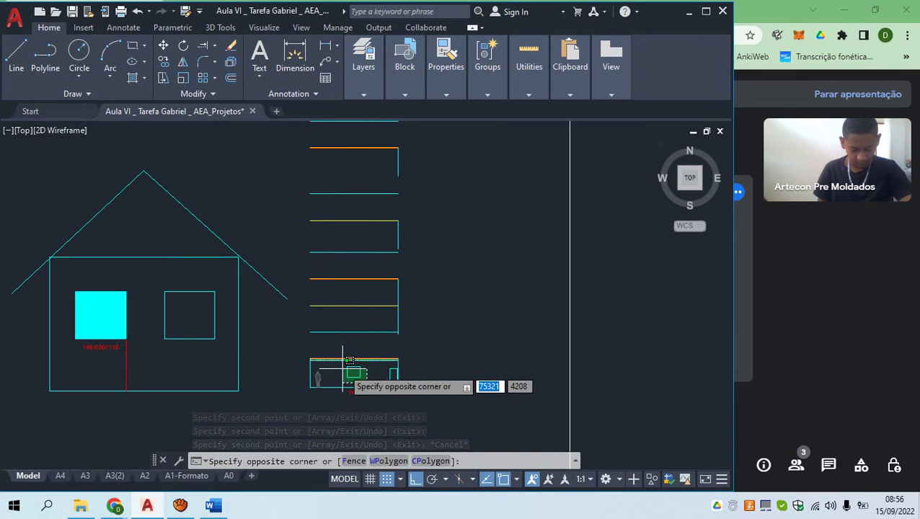
pyautogui.press('Escape')
pyautogui.scroll(-2, 343, 287)
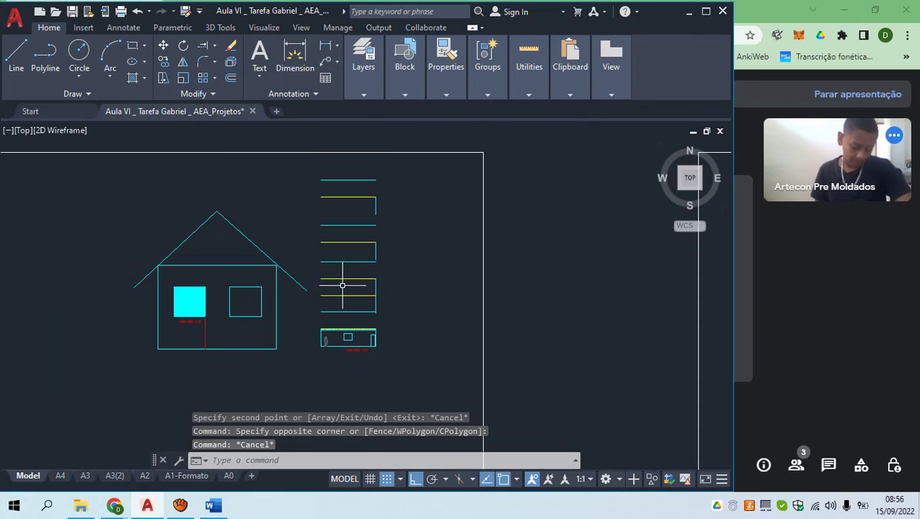
# Undo the stacked floor copies and the erasing of the three height dimensions
pyautogui.hotkey('ctrl', 'z')
pyautogui.hotkey('ctrl', 'z')
pyautogui.hotkey('ctrl', 'z')
pyautogui.hotkey('ctrl', 'z')
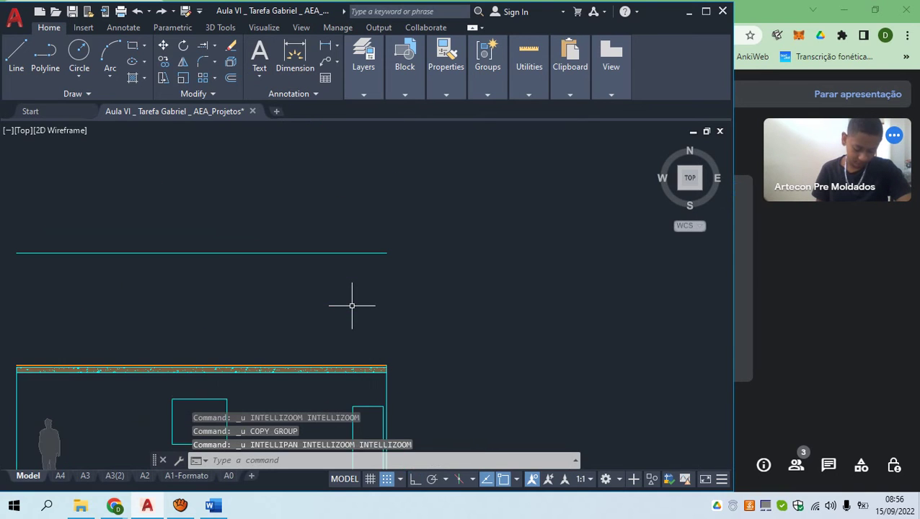
pyautogui.scroll(-3, 352, 306)
pyautogui.press('Escape')
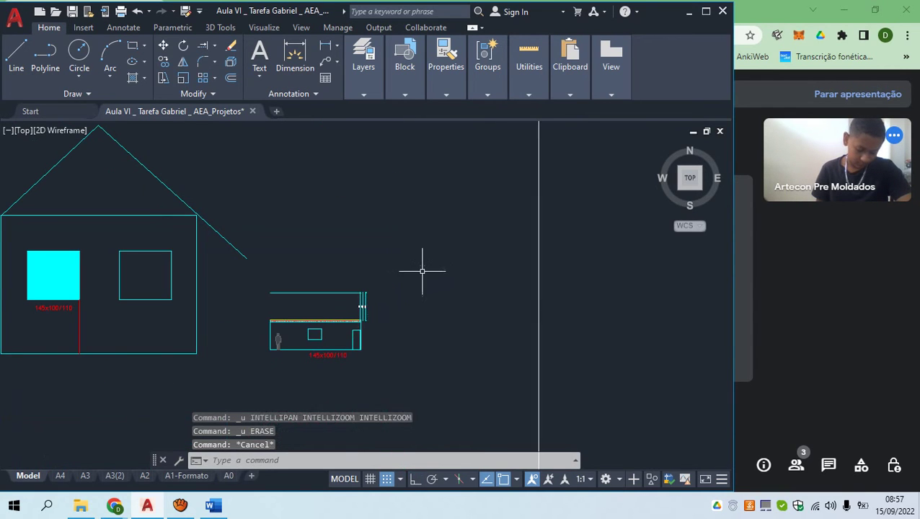
# Examine where the height dimensions start at the slab coverings and select the horizontal line at their upper ends
pyautogui.moveTo(423, 269); pyautogui.dragTo(254, 319, button='middle')
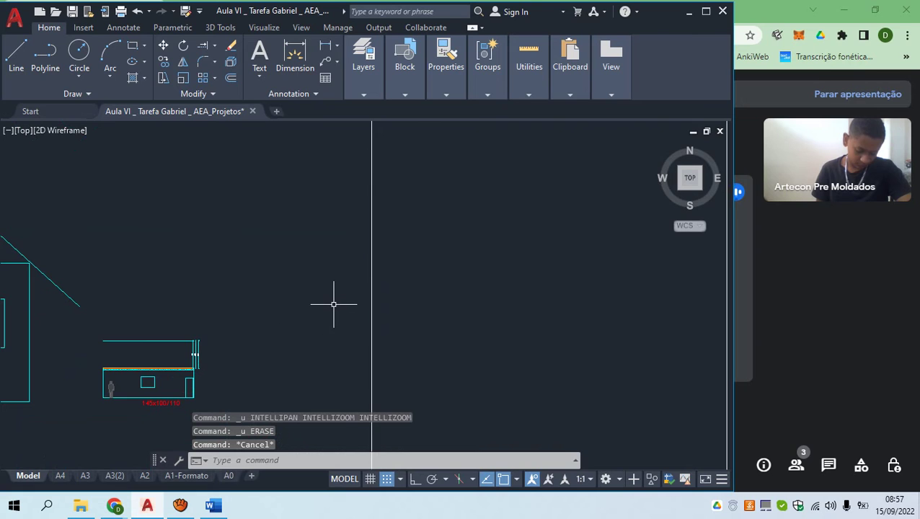
pyautogui.scroll(5, 165, 359)
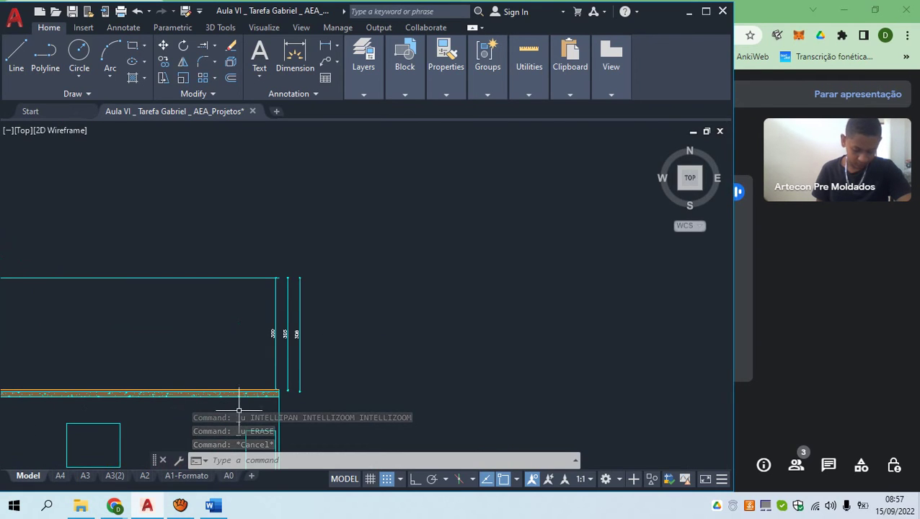
pyautogui.scroll(7, 254, 400)
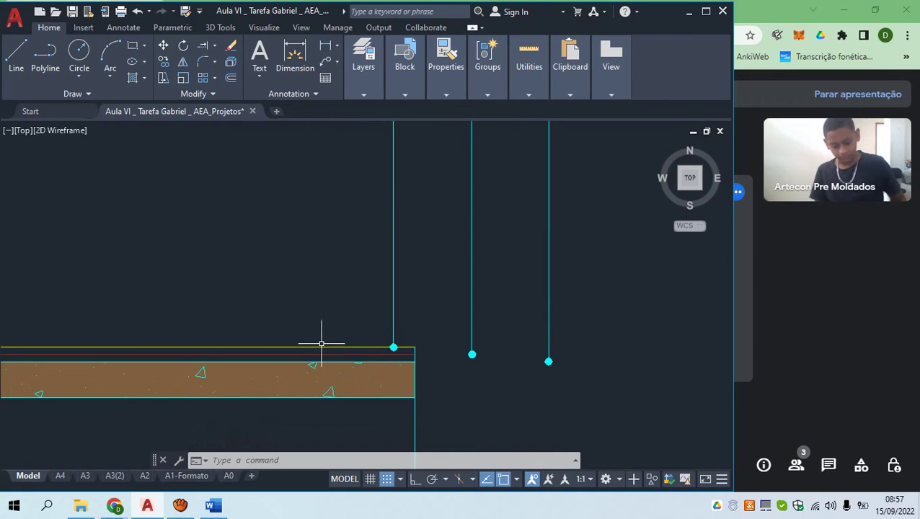
pyautogui.scroll(-5, 323, 344)
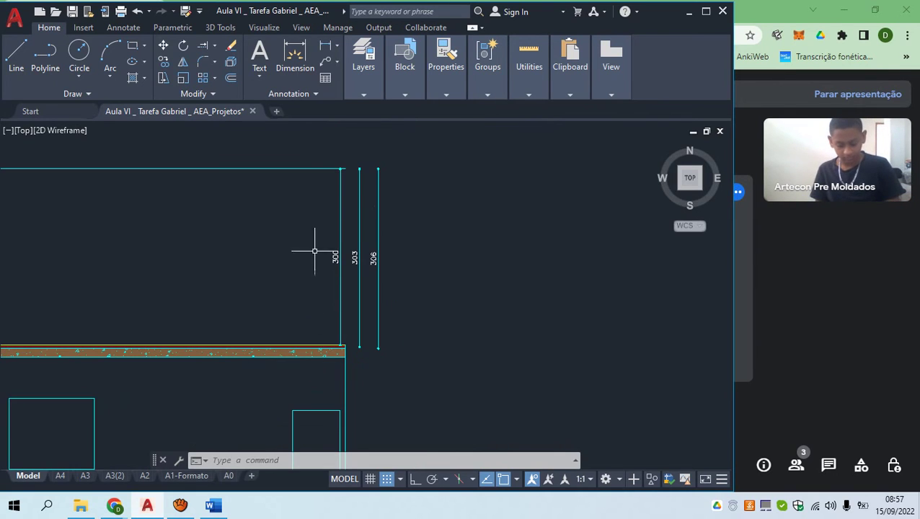
pyautogui.click(321, 170)
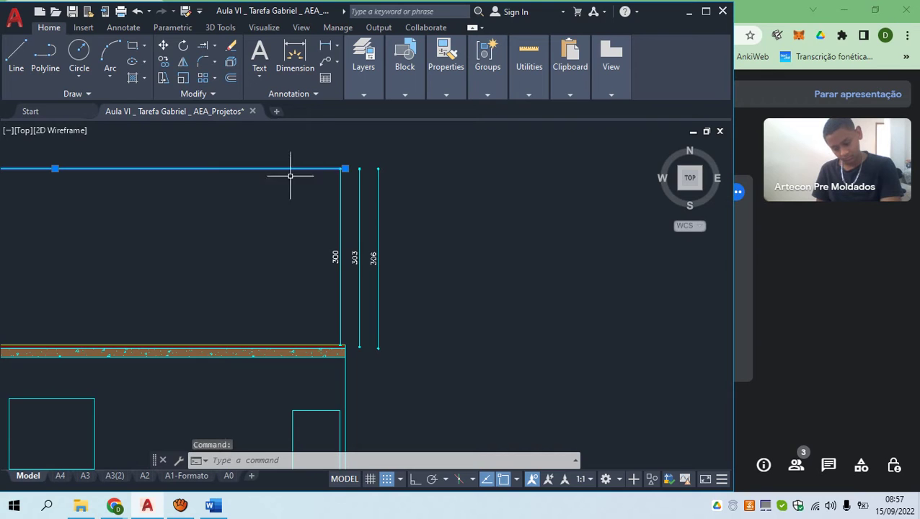
# Compare the floor plan along section line A with its trimmed copy and the section line there
pyautogui.scroll(-10, 285, 238)
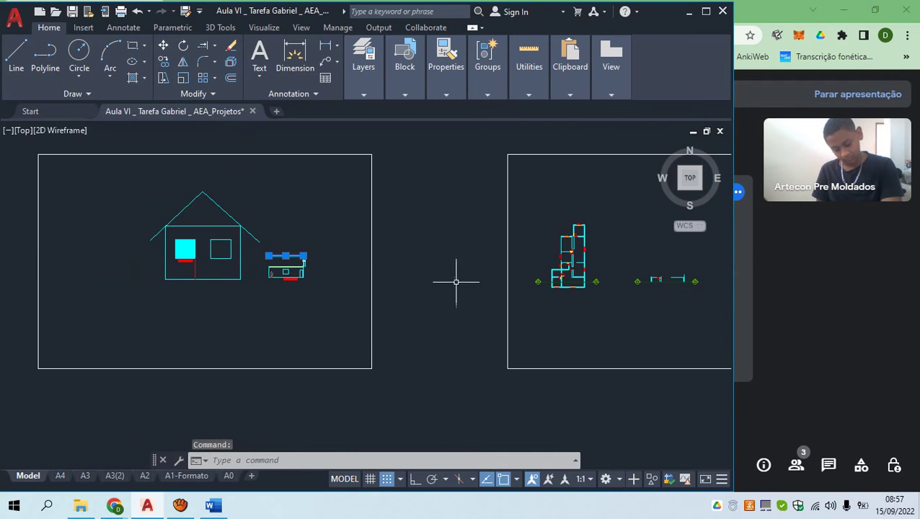
pyautogui.moveTo(456, 282); pyautogui.dragTo(204, 314, button='middle')
pyautogui.press('Escape')
pyautogui.press('Escape')
pyautogui.scroll(10, 306, 316)
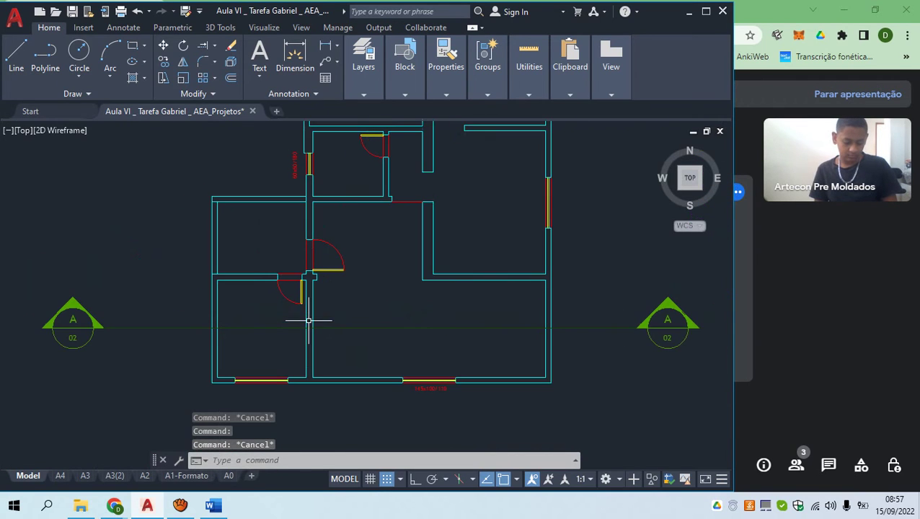
pyautogui.scroll(4, 280, 349)
pyautogui.scroll(-4, 278, 346)
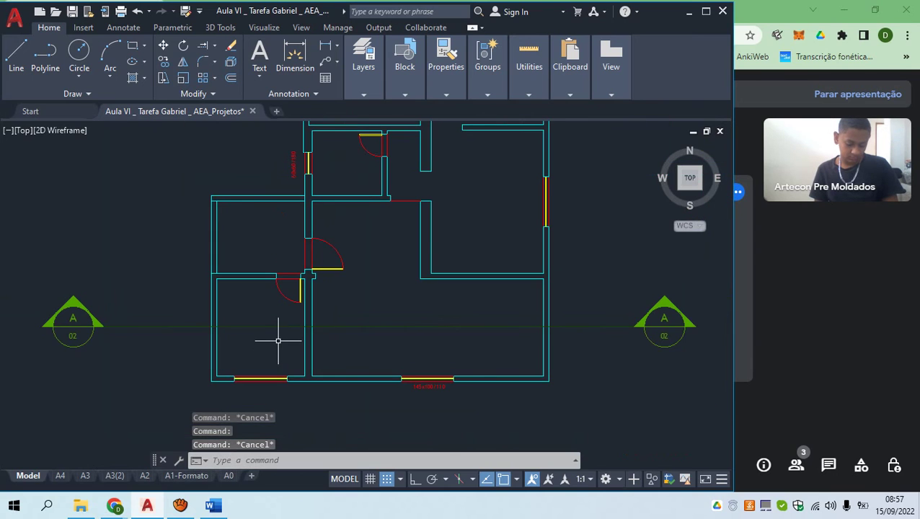
pyautogui.click(275, 332)
pyautogui.click(353, 346)
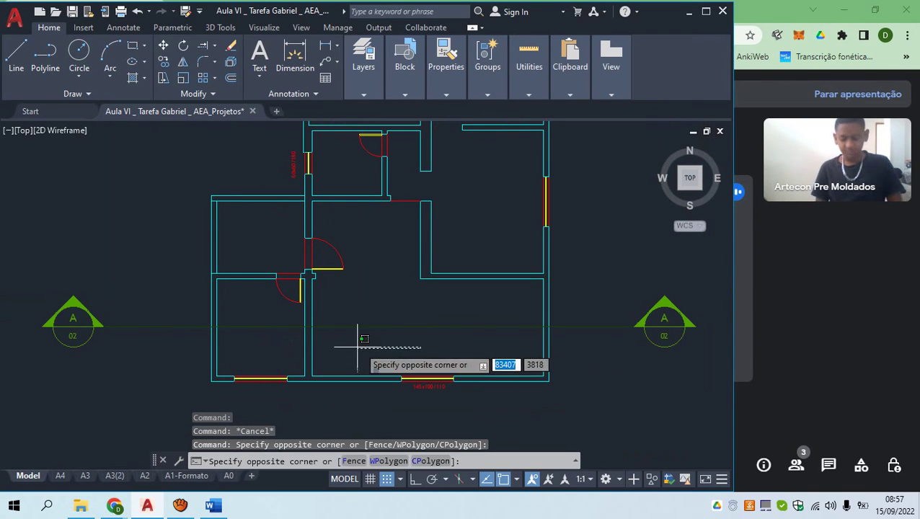
pyautogui.click(355, 347)
pyautogui.scroll(-8, 355, 347)
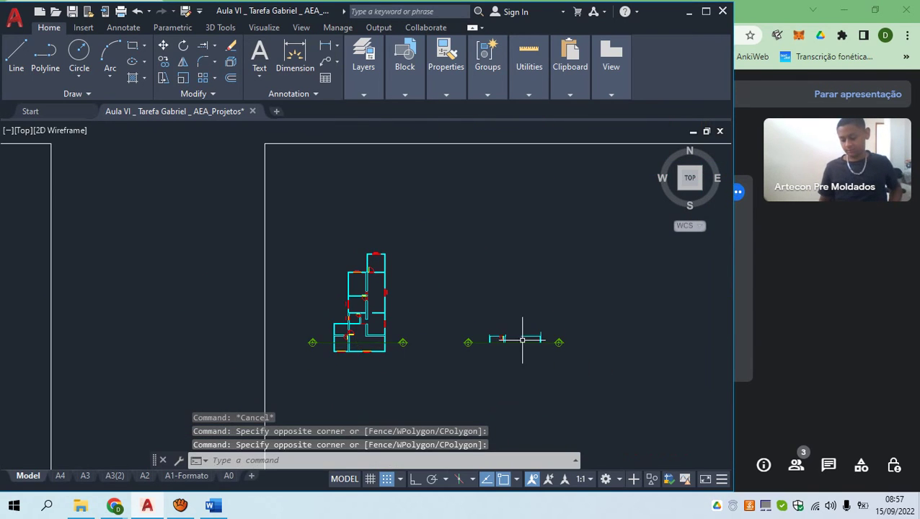
pyautogui.scroll(6, 523, 340)
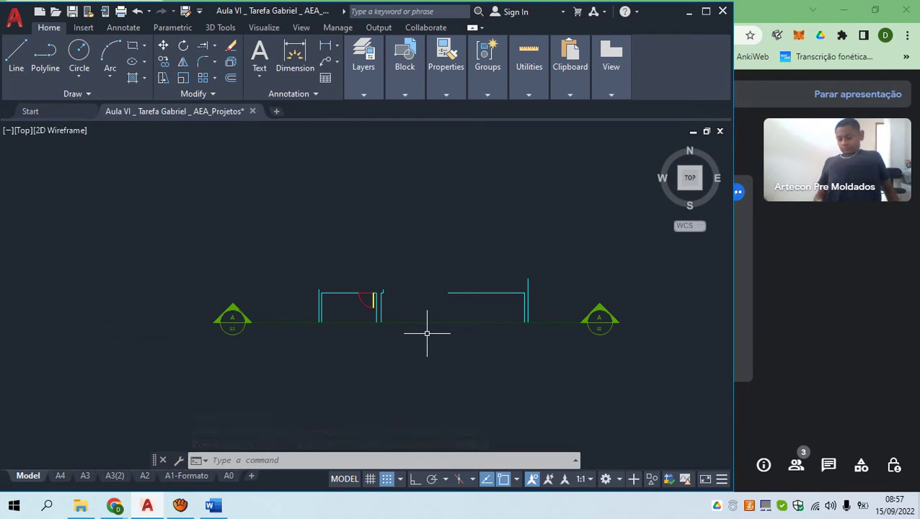
pyautogui.click(455, 335)
pyautogui.click(407, 294)
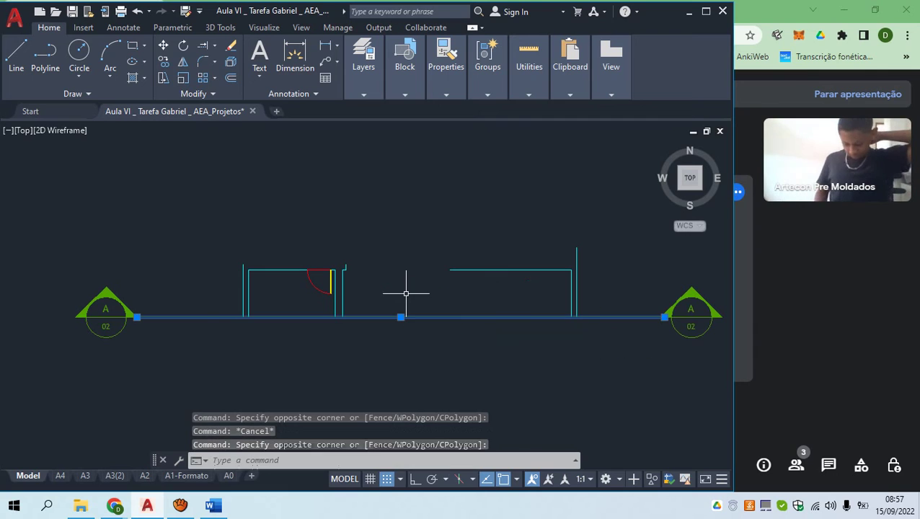
pyautogui.press('Escape')
pyautogui.scroll(-5, 606, 318)
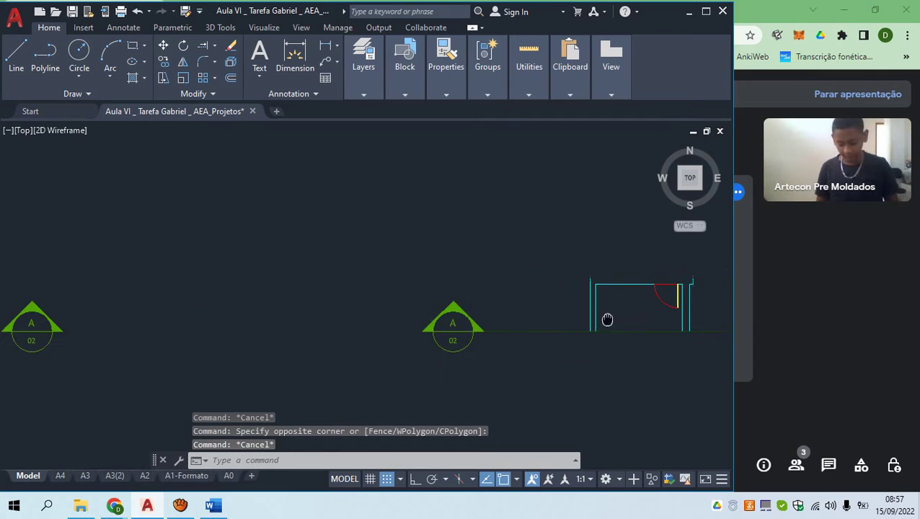
# Examine section line A and its left marker where it crosses the full floor plan
pyautogui.scroll(5, 345, 325)
pyautogui.click(403, 298)
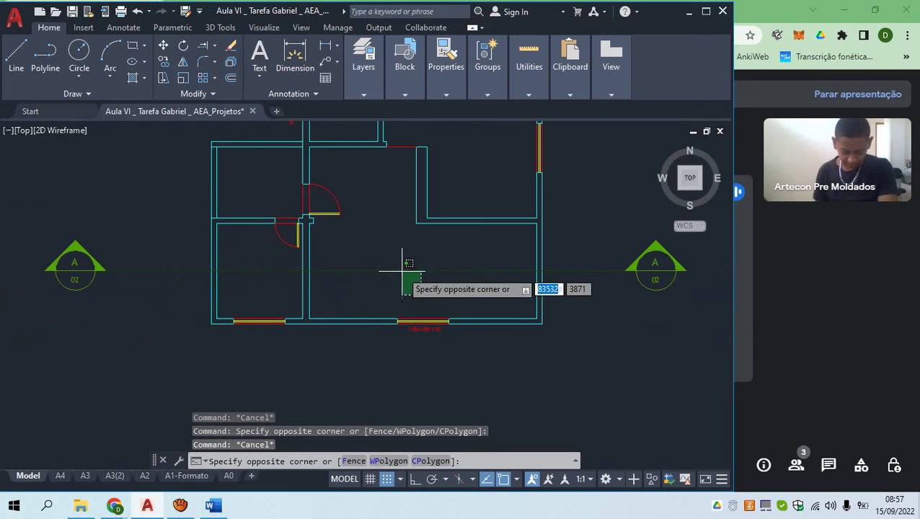
pyautogui.click(371, 261)
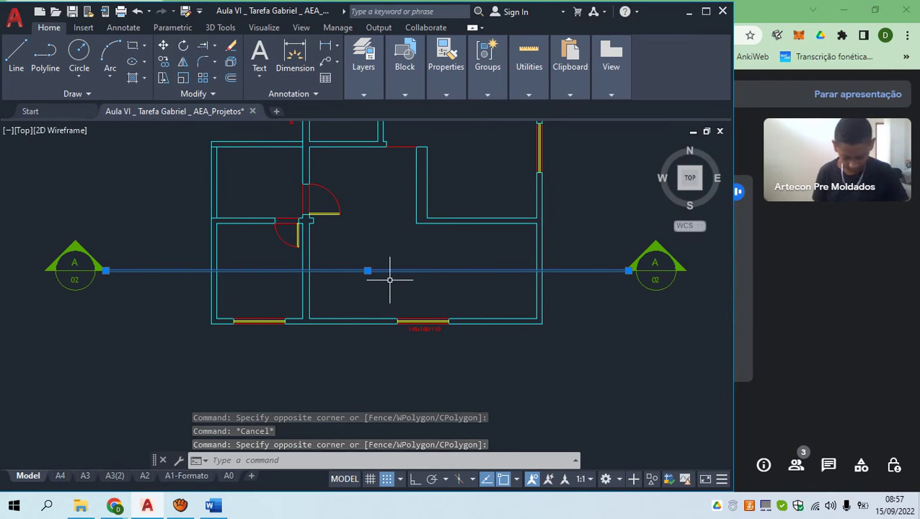
pyautogui.moveTo(170, 257); pyautogui.dragTo(227, 245, button='middle')
pyautogui.press('Escape')
pyautogui.press('Escape')
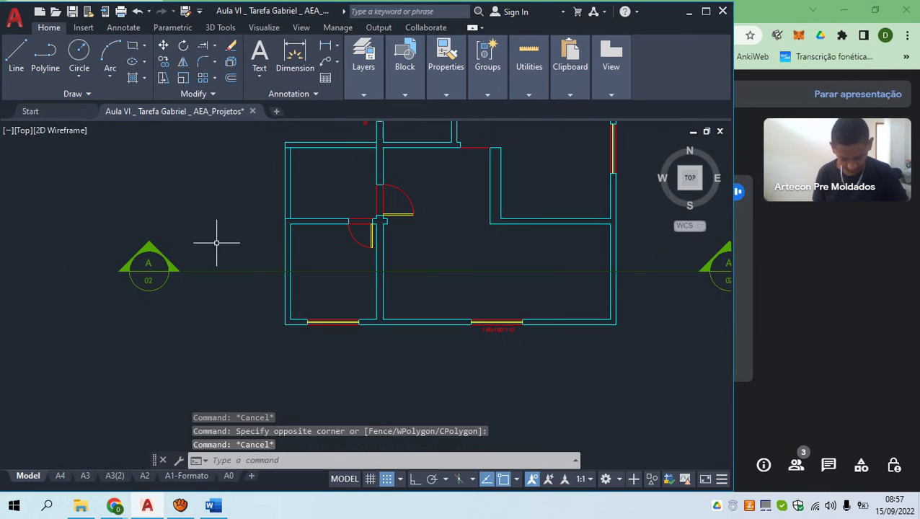
pyautogui.click(217, 244)
pyautogui.click(111, 228)
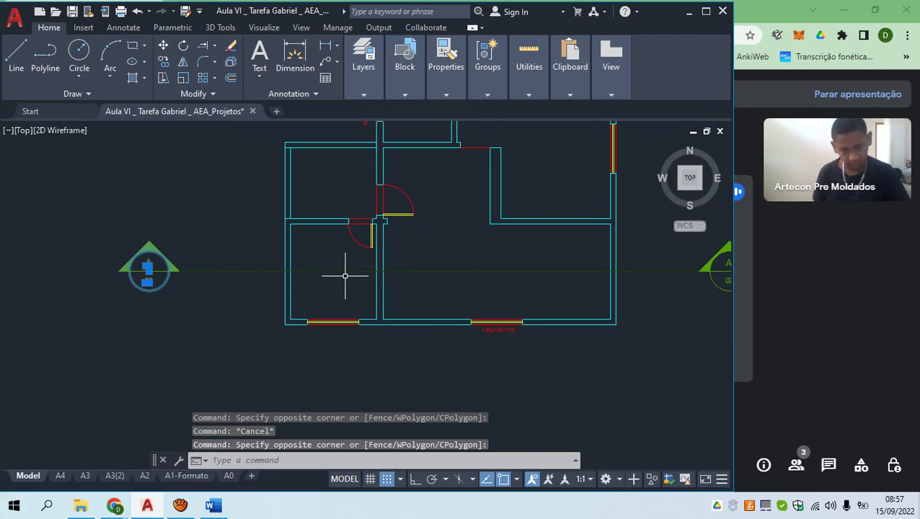
pyautogui.press('Escape')
# Examine the wall and door opening lines behind section line A in the plan's lower-left room
pyautogui.click(342, 248)
pyautogui.click(317, 213)
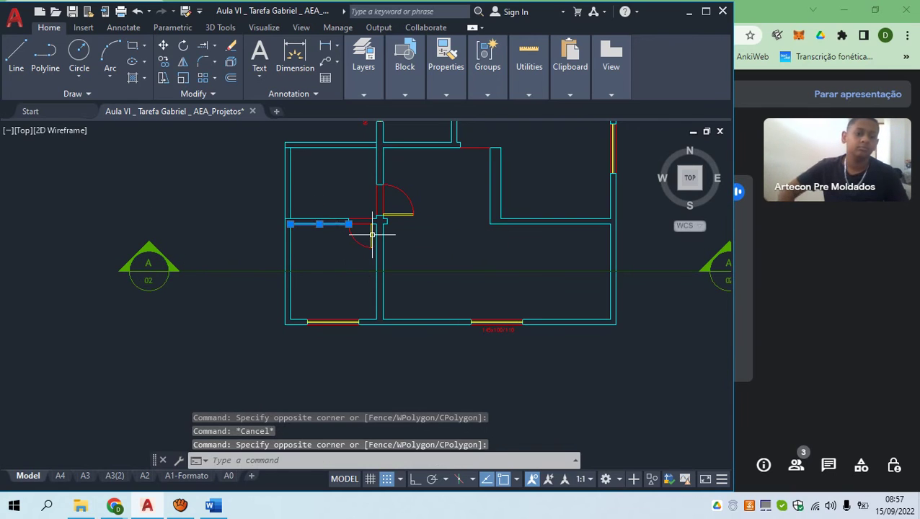
pyautogui.scroll(2, 372, 230)
pyautogui.click(371, 231)
pyautogui.click(352, 217)
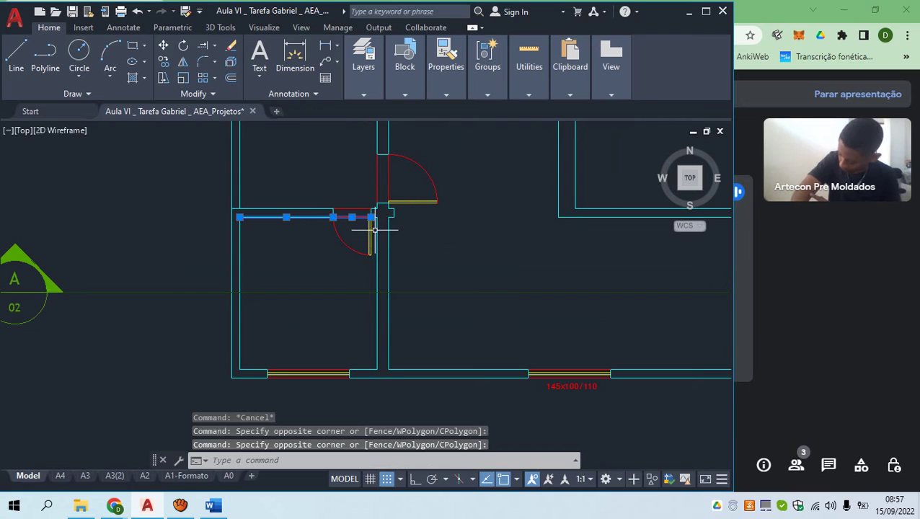
pyautogui.press('Escape')
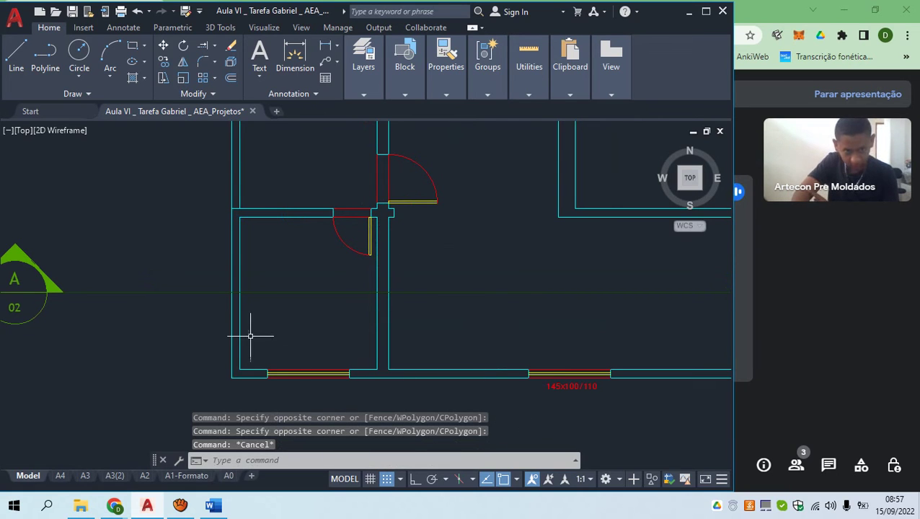
pyautogui.scroll(2, 253, 303)
pyautogui.click(288, 256)
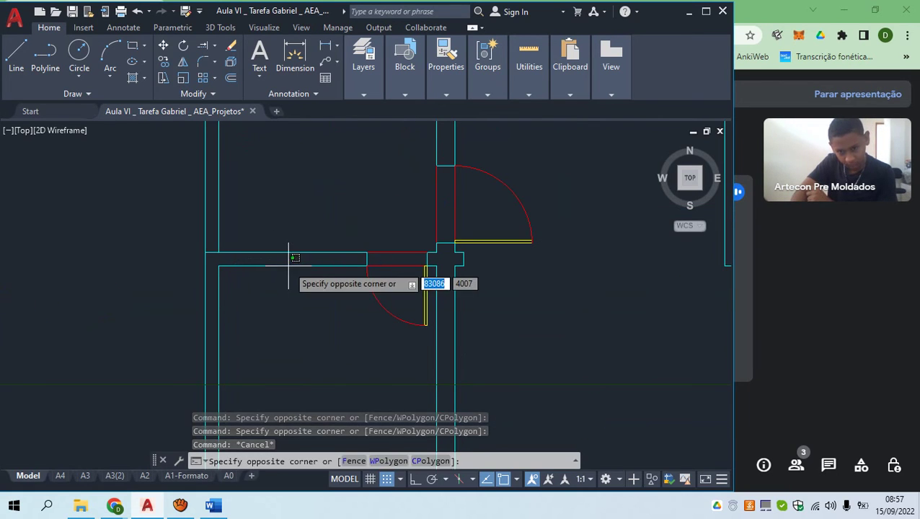
pyautogui.click(280, 256)
pyautogui.press('Escape')
# With Ortho on, draw a horizontal line about 2338 units long above the trimmed plan copy
pyautogui.scroll(-6, 281, 261)
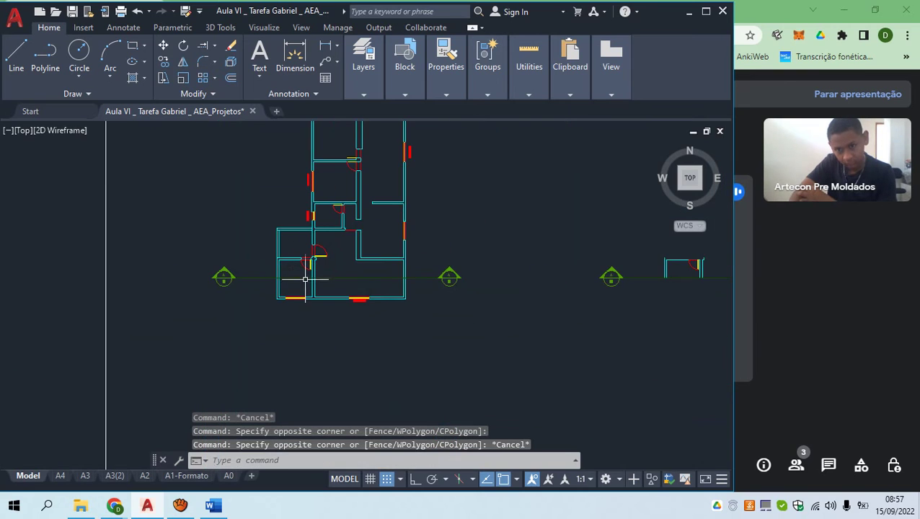
pyautogui.moveTo(631, 308); pyautogui.dragTo(516, 329, button='middle')
pyautogui.scroll(4, 620, 273)
pyautogui.moveTo(618, 272); pyautogui.dragTo(464, 271, button='middle')
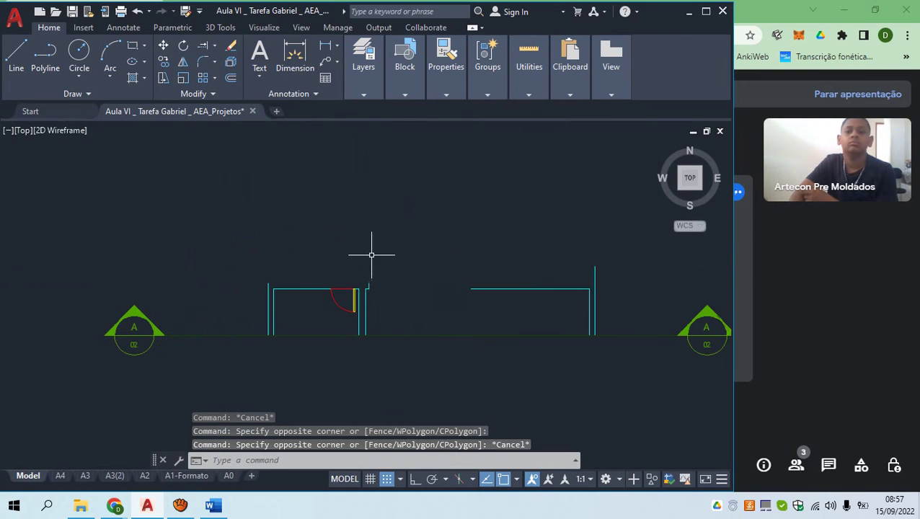
pyautogui.press('Escape')
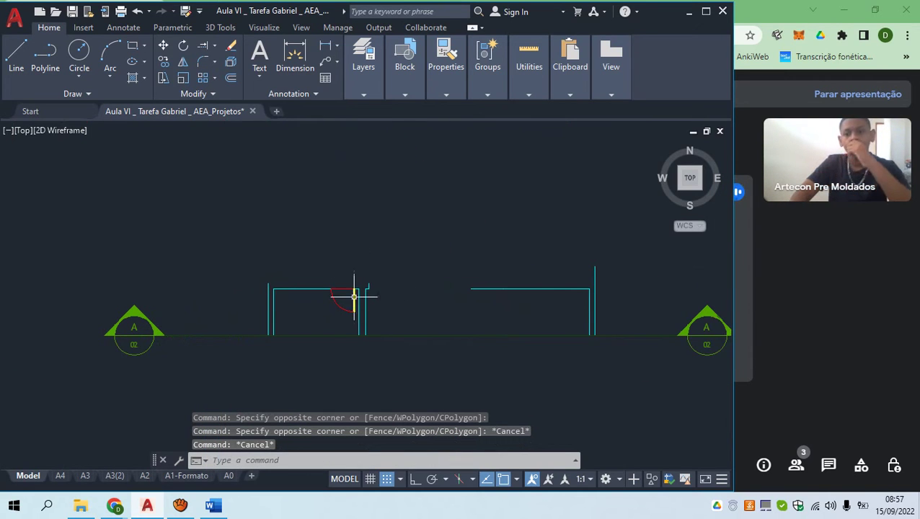
pyautogui.scroll(-3, 327, 296)
pyautogui.write('L')
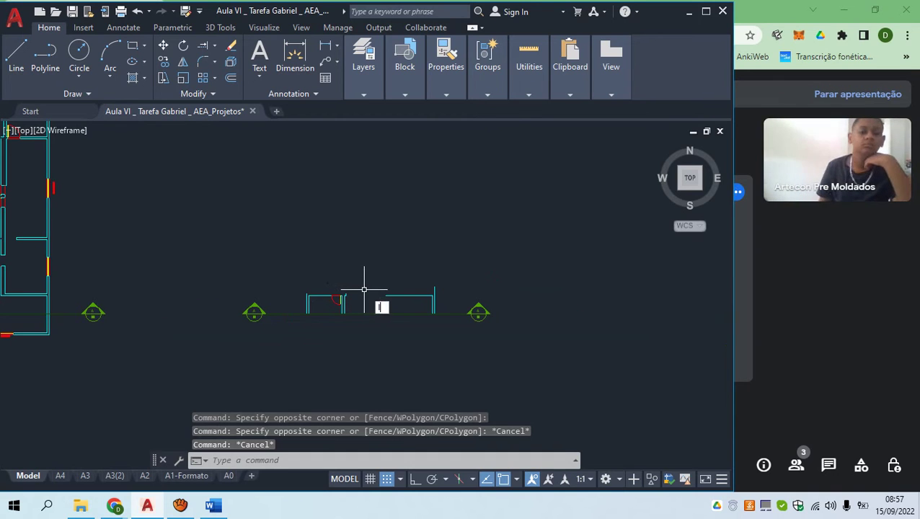
pyautogui.press('Return')
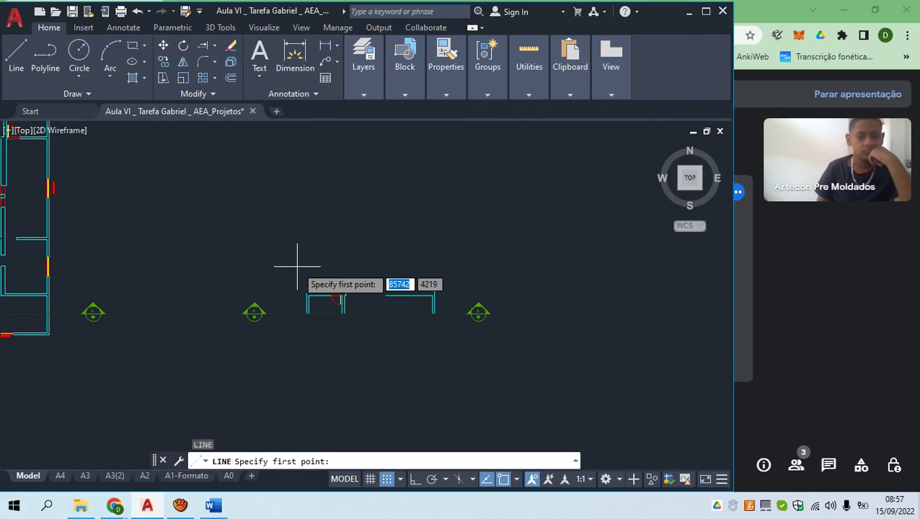
pyautogui.click(254, 269)
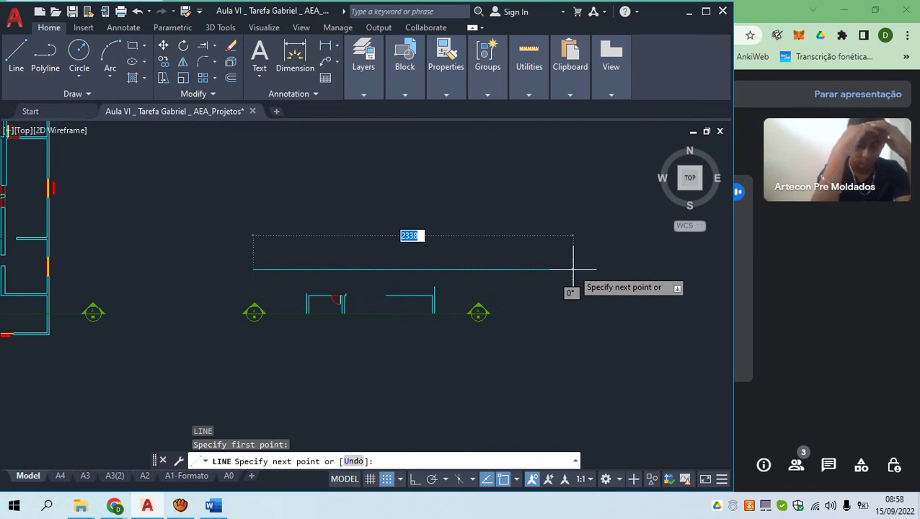
pyautogui.press('F8')
pyautogui.press('Escape')
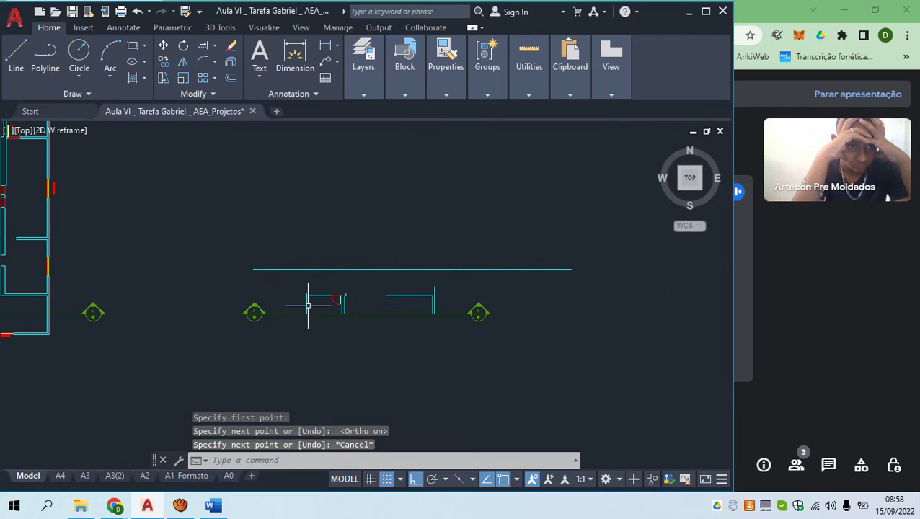
# Offset the horizontal line above the trimmed plan 300 units upward
pyautogui.click(347, 280)
pyautogui.click(344, 252)
pyautogui.scroll(2, 346, 277)
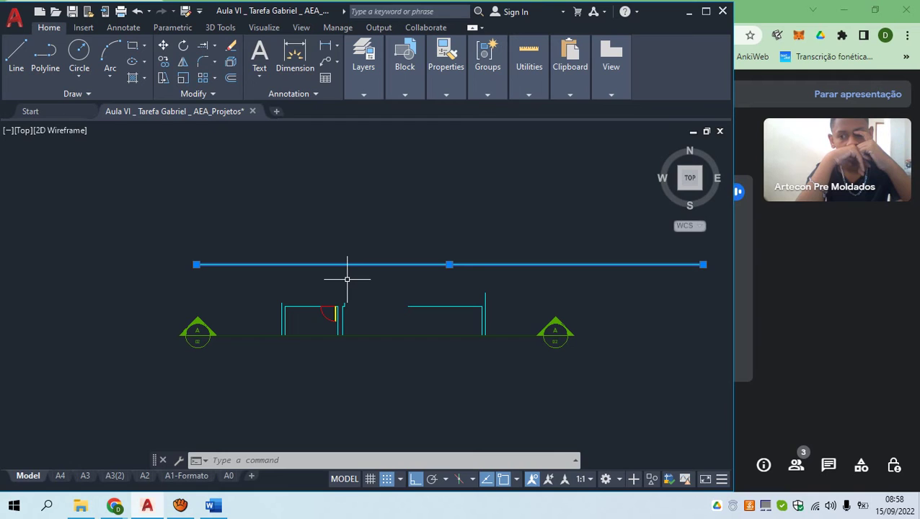
pyautogui.scroll(-8, 347, 280)
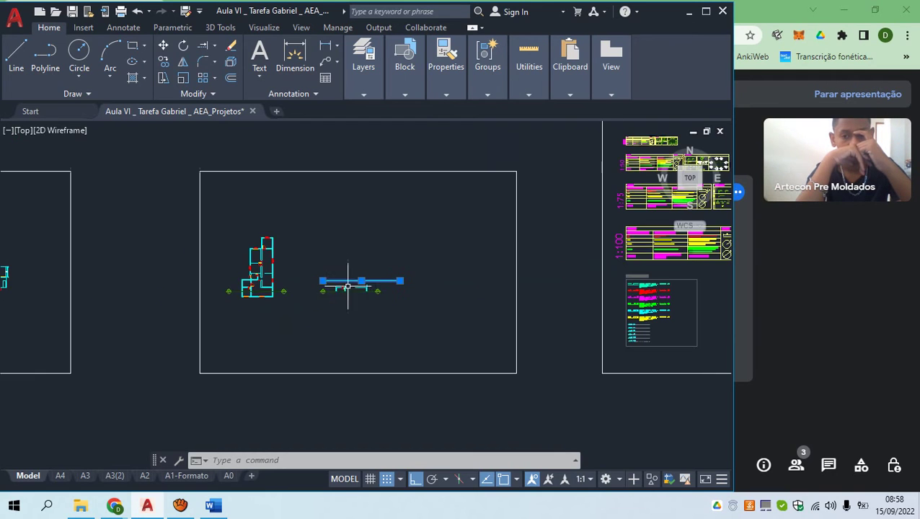
pyautogui.scroll(10, 252, 281)
pyautogui.click(260, 275)
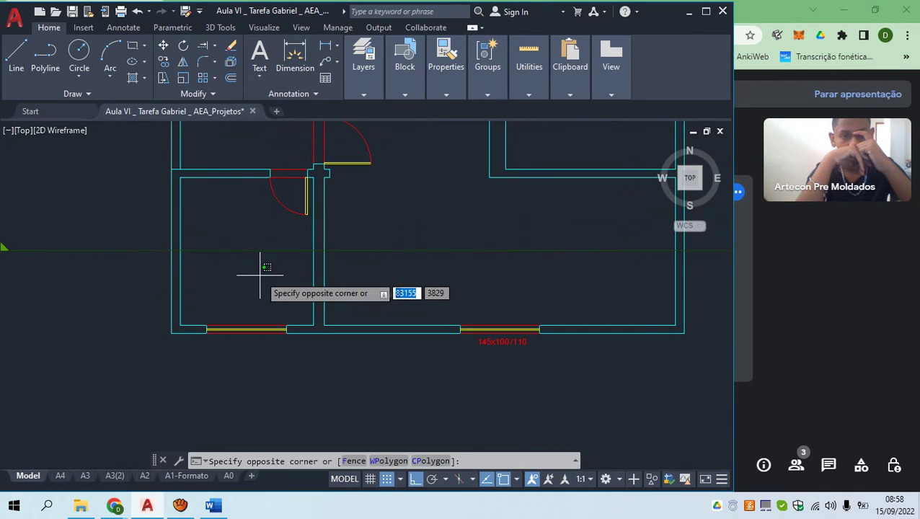
pyautogui.scroll(-8, 275, 270)
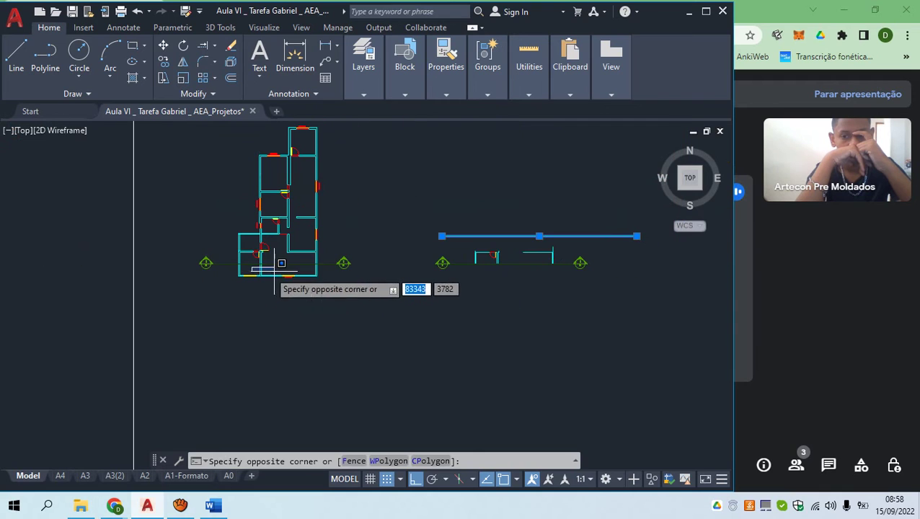
pyautogui.press('Escape')
pyautogui.scroll(5, 507, 240)
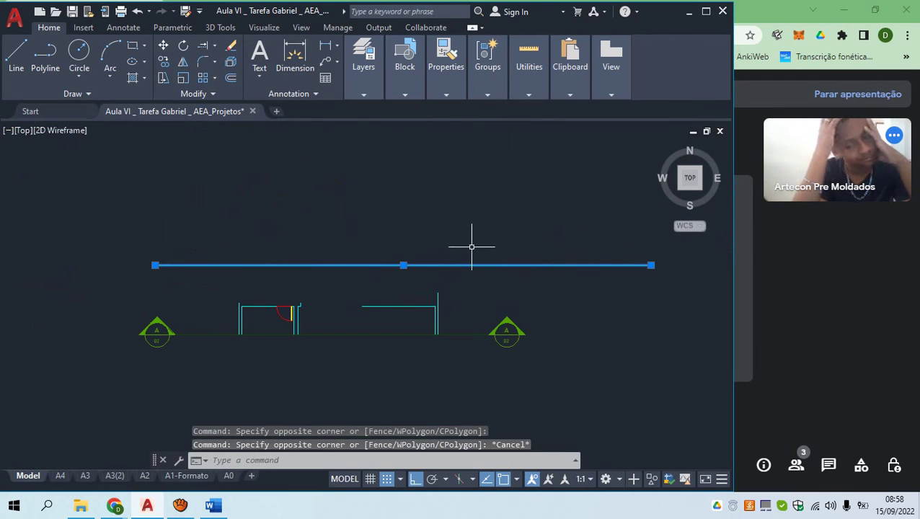
pyautogui.write('o')
pyautogui.press('Return')
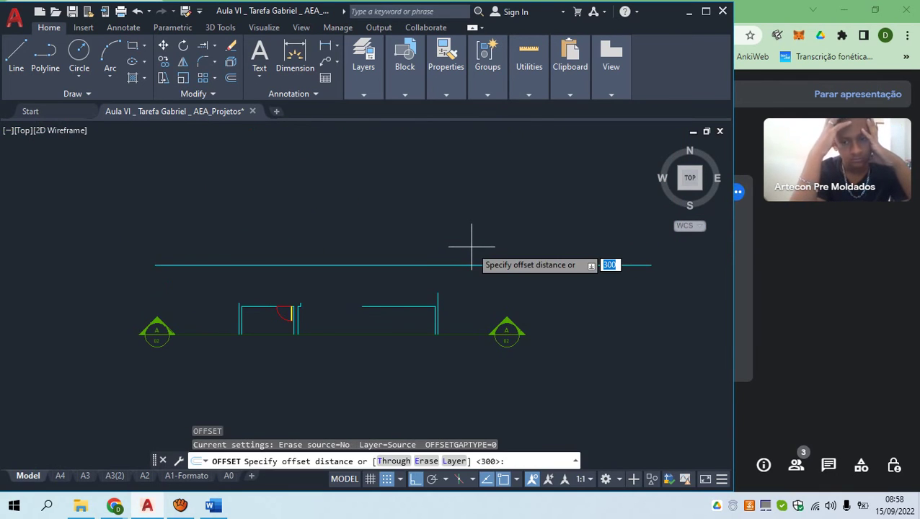
pyautogui.press('Return')
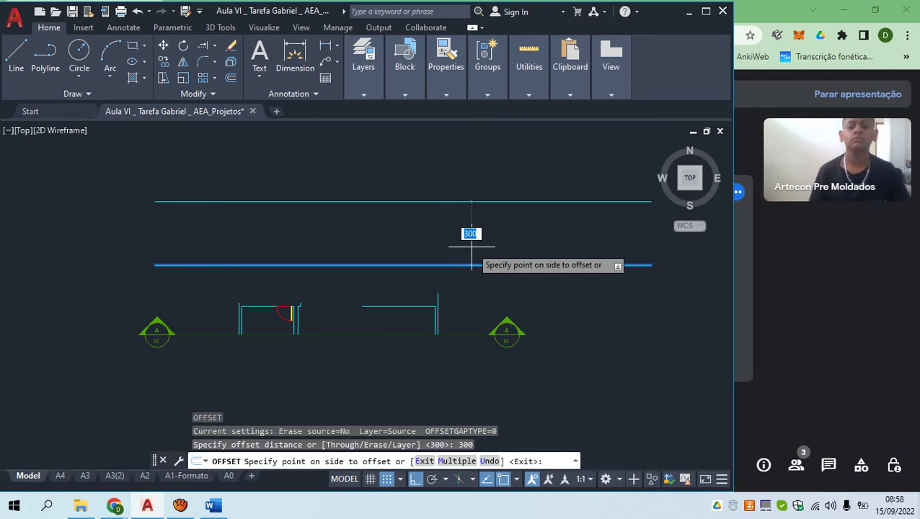
pyautogui.click(476, 180)
pyautogui.press('Escape')
pyautogui.click(435, 266)
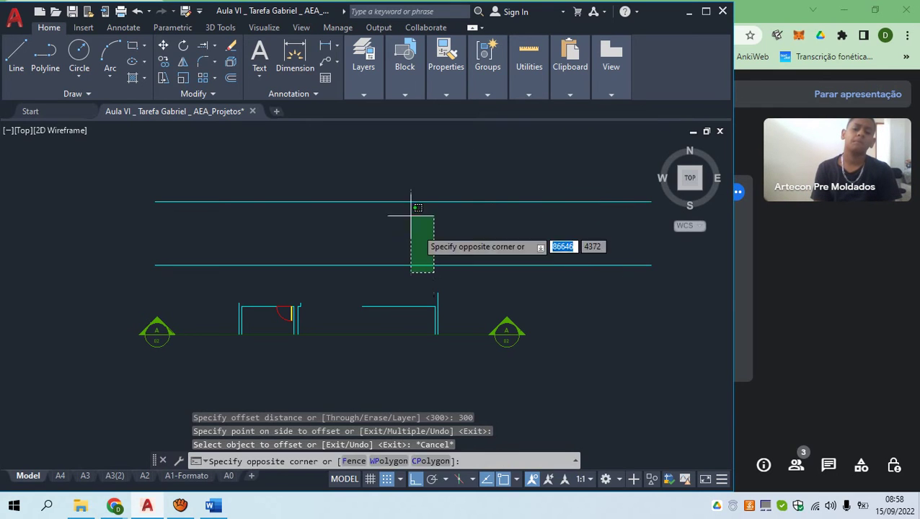
pyautogui.click(388, 191)
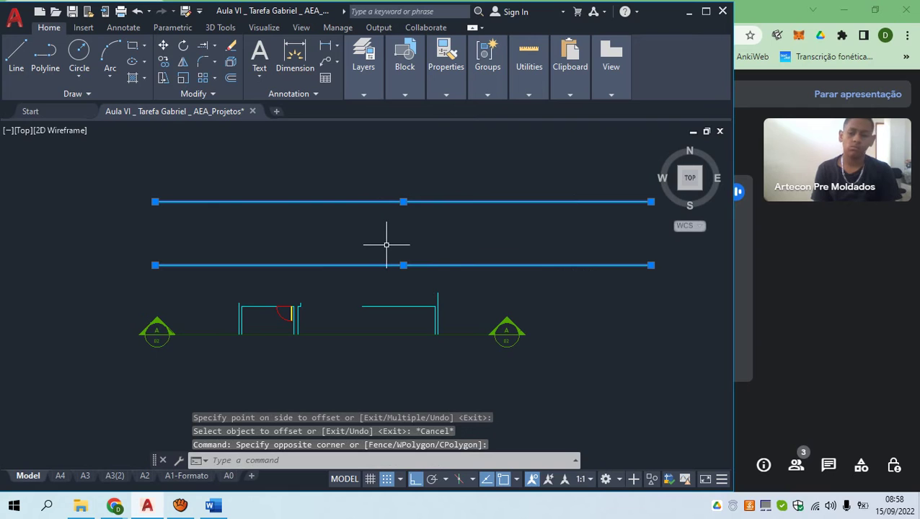
pyautogui.moveTo(269, 264); pyautogui.dragTo(325, 255, button='middle')
pyautogui.press('Escape')
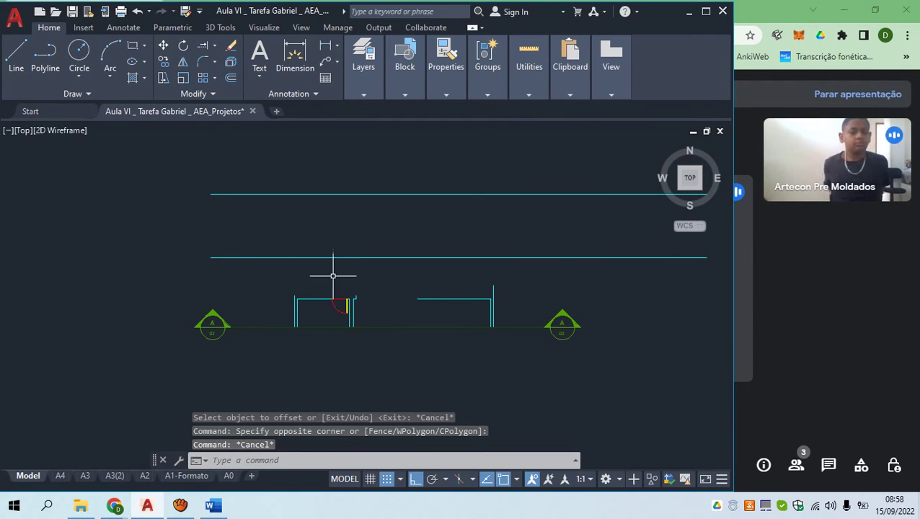
pyautogui.press('Escape')
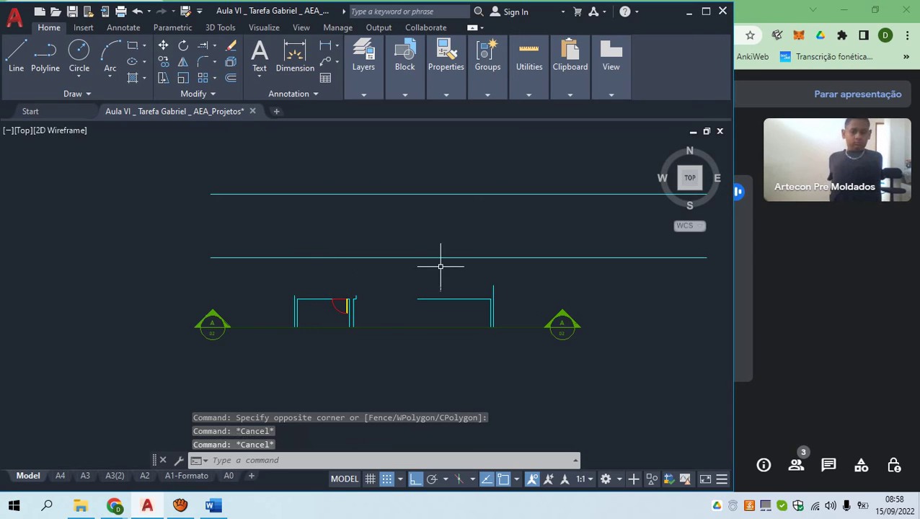
pyautogui.scroll(4, 329, 312)
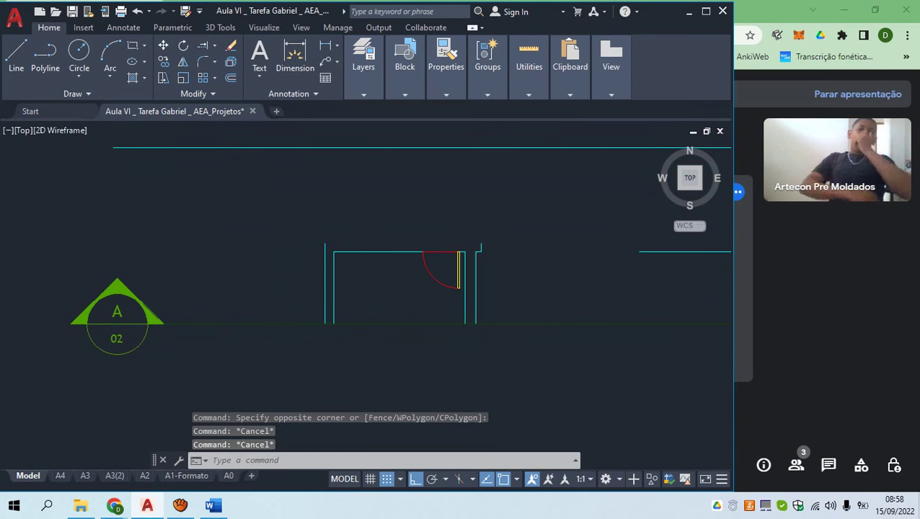
# Highlight the left and middle wall line pairs cut by section line A in the trimmed plan copy
pyautogui.click(398, 299)
pyautogui.click(300, 277)
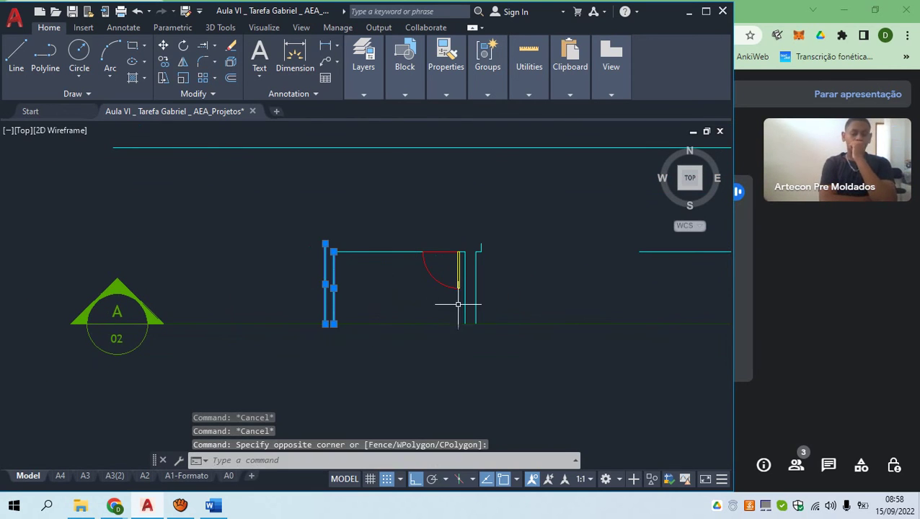
pyautogui.press('Escape')
pyautogui.click(493, 303)
pyautogui.click(440, 304)
pyautogui.scroll(-2, 499, 303)
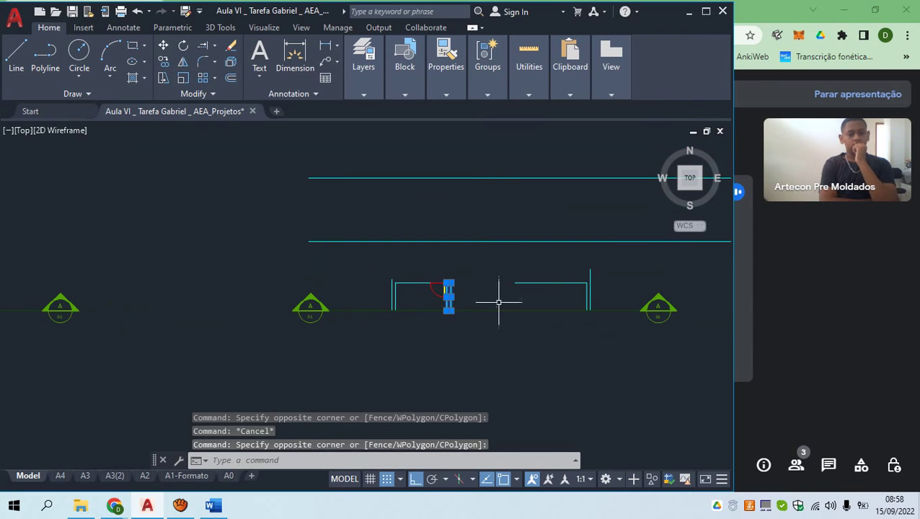
pyautogui.press('Escape')
# Highlight the left, middle and right walls that section line A crosses in the full floor plan
pyautogui.scroll(-3, 528, 302)
pyautogui.scroll(3, 411, 293)
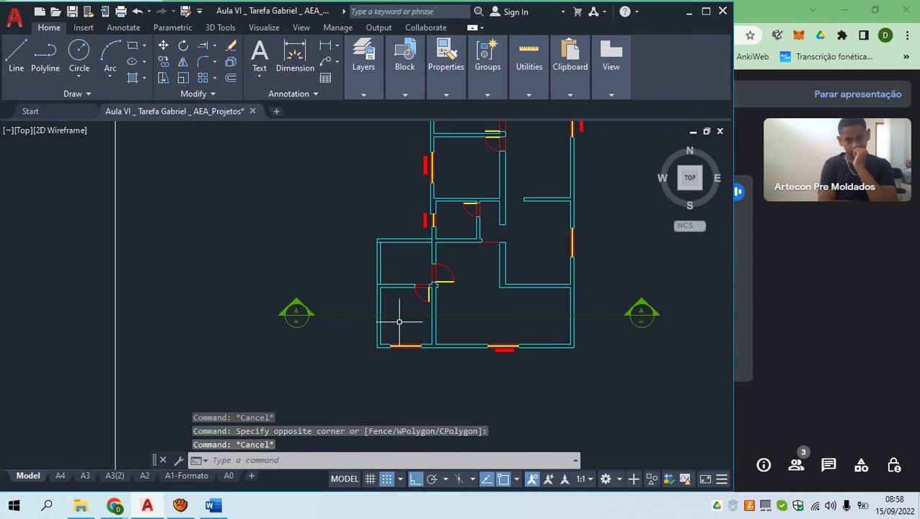
pyautogui.scroll(4, 399, 322)
pyautogui.click(391, 292)
pyautogui.click(294, 261)
pyautogui.scroll(-4, 322, 294)
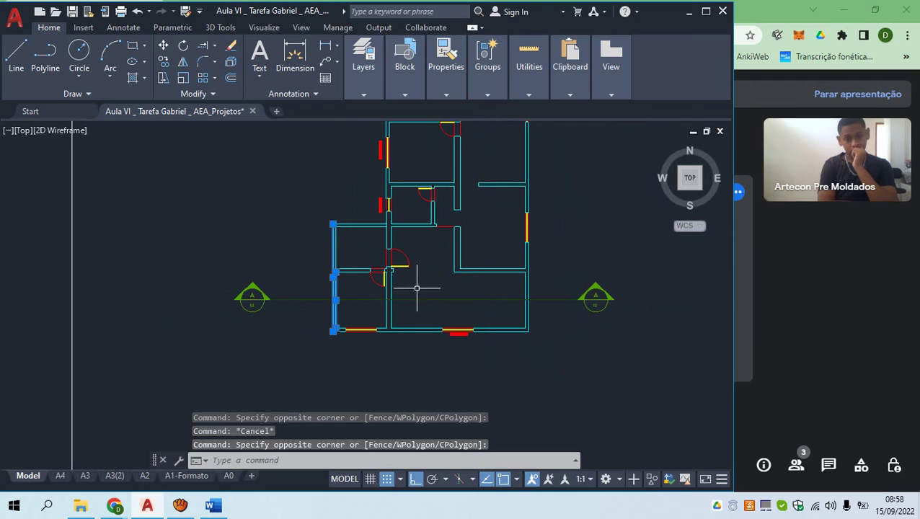
pyautogui.click(417, 288)
pyautogui.click(371, 296)
pyautogui.click(540, 288)
pyautogui.click(505, 286)
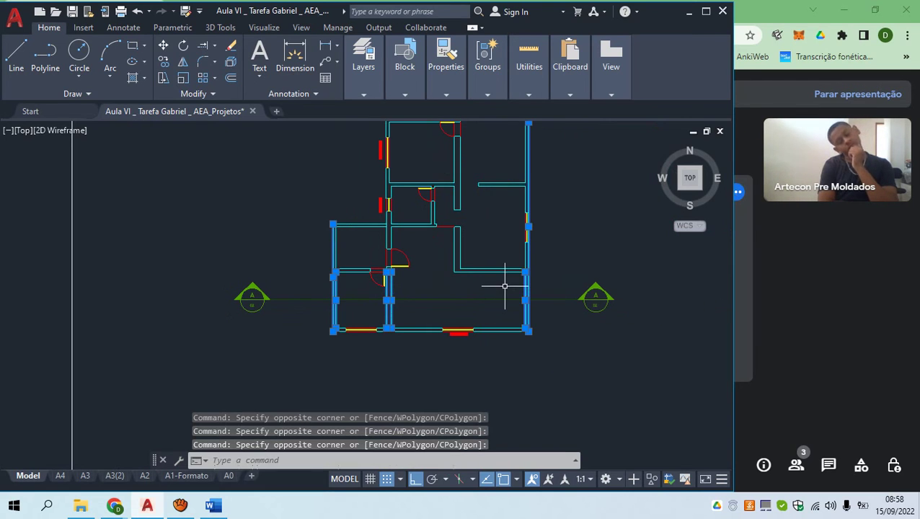
pyautogui.press('Escape')
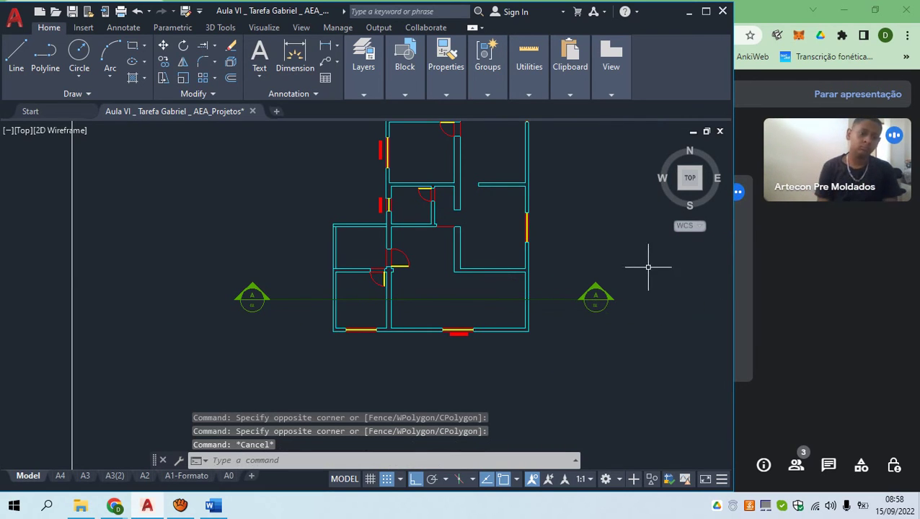
# Compare the full floor plan along section line A with the wall and door lines kept in the trimmed copy
pyautogui.moveTo(649, 265); pyautogui.dragTo(228, 318, button='middle')
pyautogui.moveTo(551, 281); pyautogui.dragTo(440, 281, button='middle')
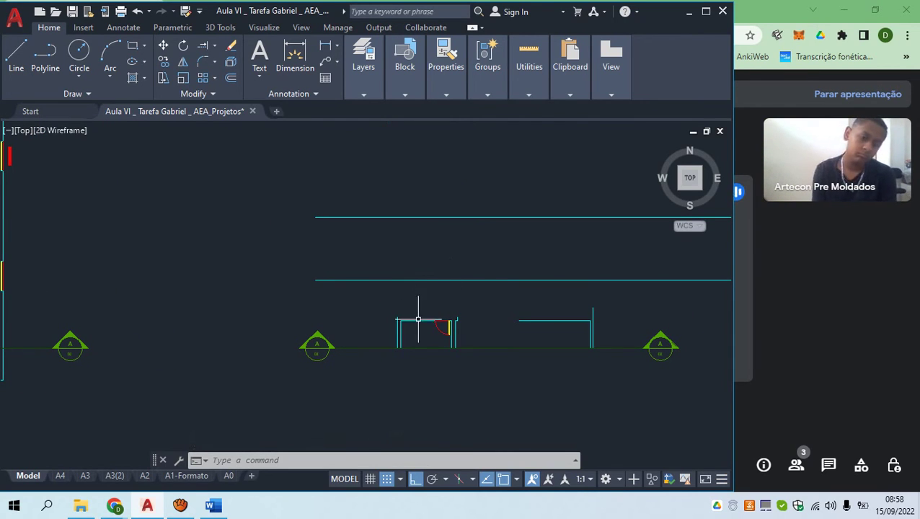
pyautogui.scroll(-5, 391, 329)
pyautogui.scroll(5, 165, 334)
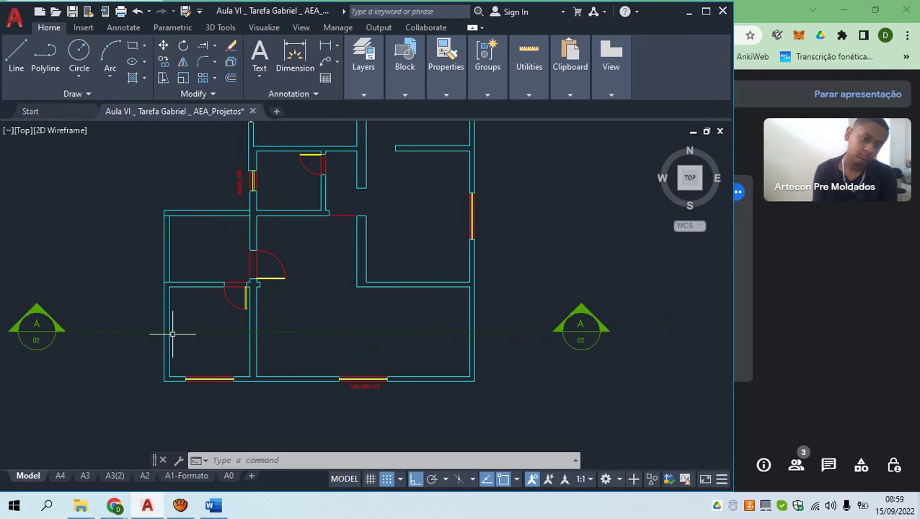
pyautogui.scroll(-5, 326, 336)
pyautogui.scroll(4, 504, 331)
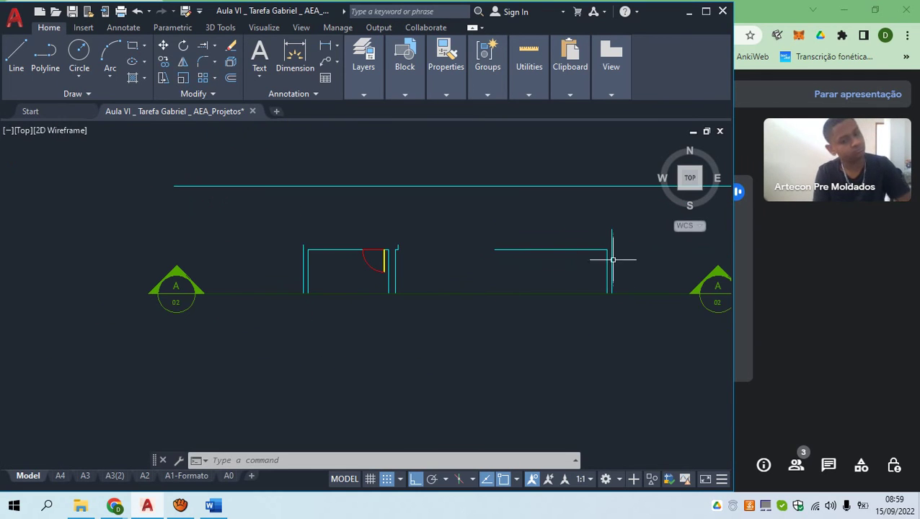
pyautogui.click(629, 258)
pyautogui.click(274, 238)
pyautogui.scroll(-2, 289, 295)
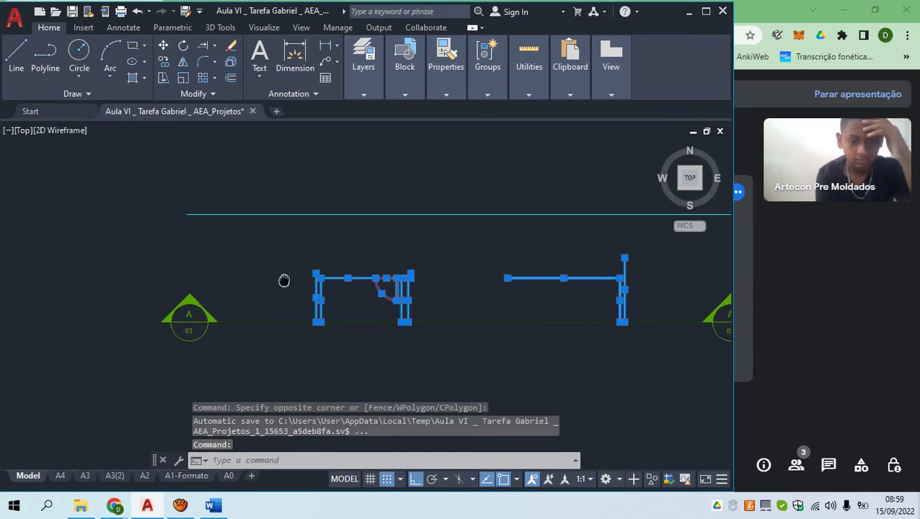
pyautogui.press('Escape')
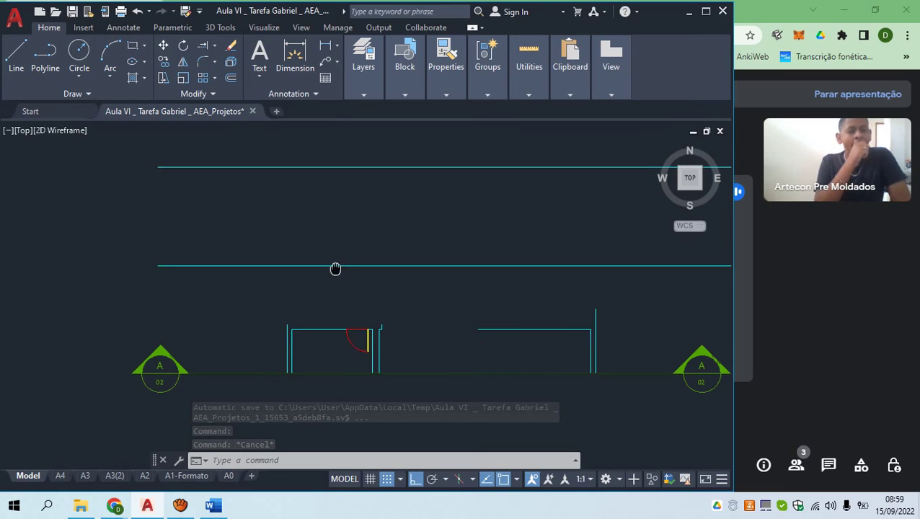
pyautogui.moveTo(316, 268); pyautogui.dragTo(355, 266, button='middle')
pyautogui.scroll(2, 307, 324)
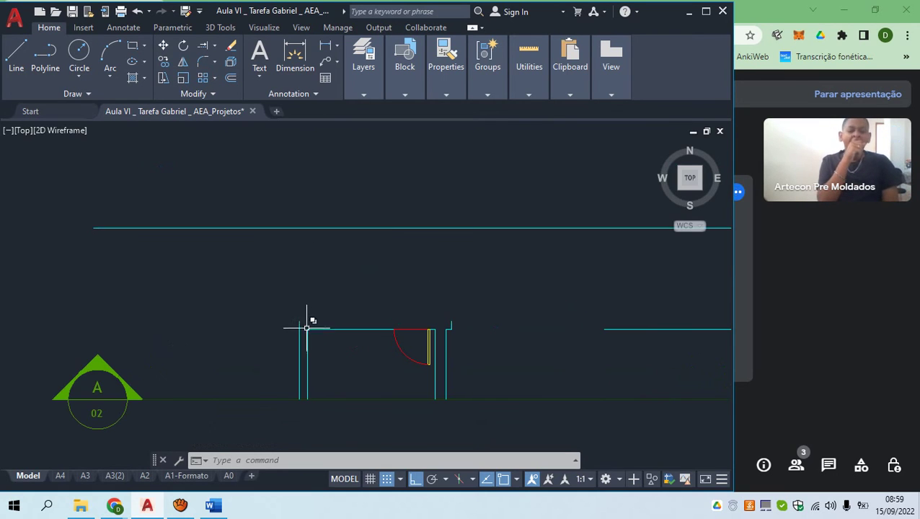
pyautogui.click(298, 341)
pyautogui.scroll(-2, 296, 340)
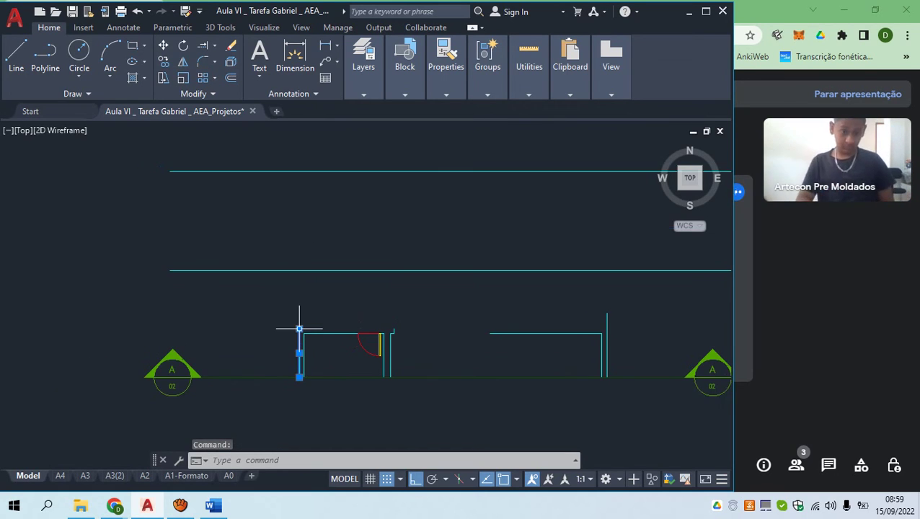
pyautogui.click(299, 329)
pyautogui.press('Escape')
pyautogui.scroll(3, 284, 345)
pyautogui.press('Escape')
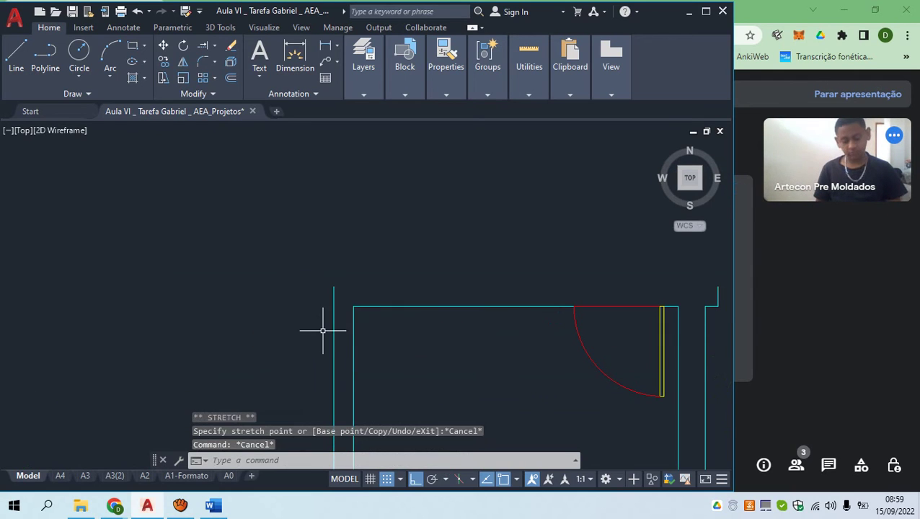
# Stretch the trimmed plan's leftmost wall line vertically upward past both horizontal lines
pyautogui.moveTo(344, 333); pyautogui.dragTo(304, 308)
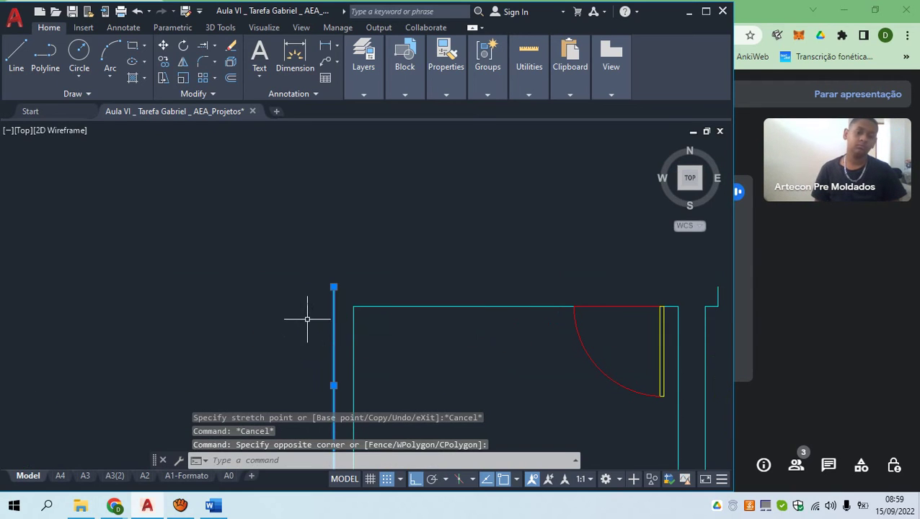
pyautogui.scroll(-2, 307, 319)
pyautogui.scroll(1, 318, 306)
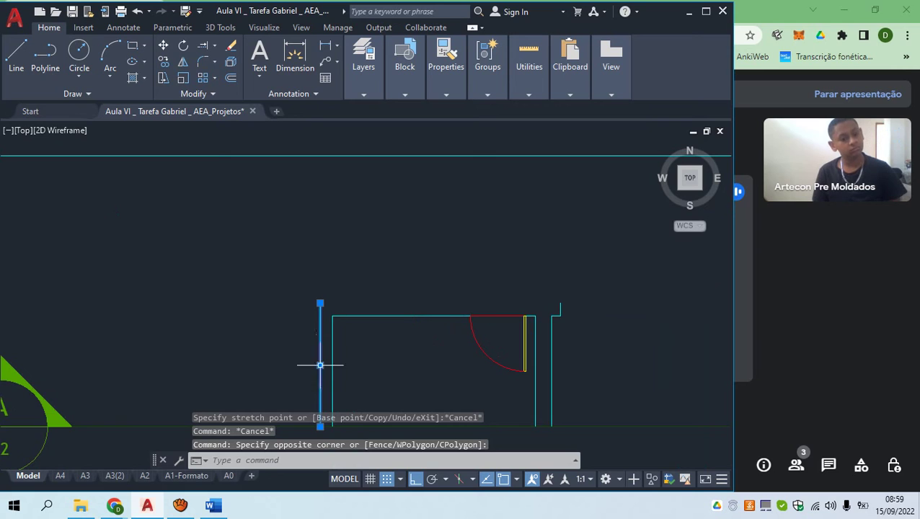
pyautogui.scroll(-3, 292, 339)
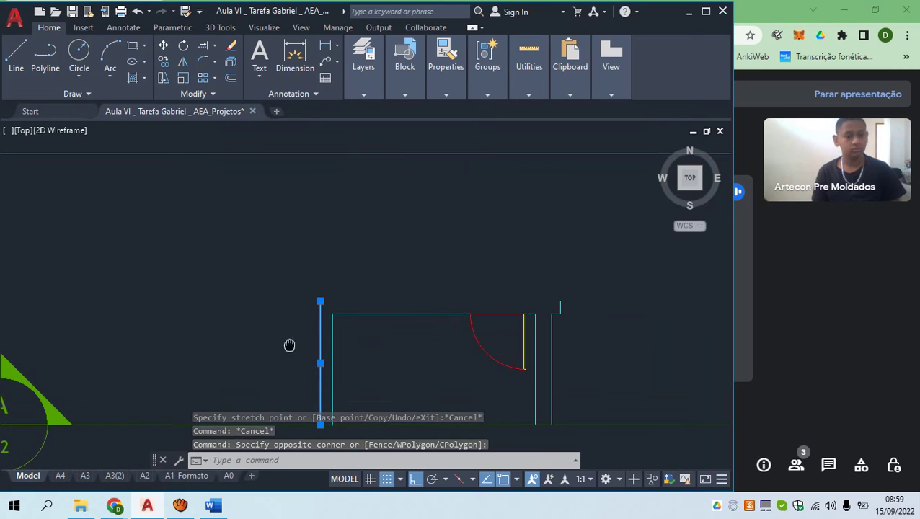
pyautogui.click(308, 296)
pyautogui.scroll(-4, 309, 297)
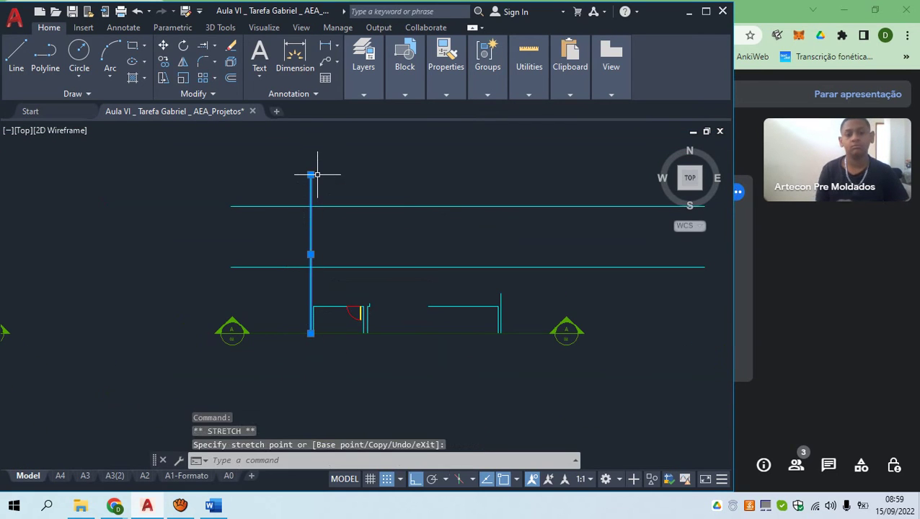
pyautogui.press('Escape')
# Undo the grip stretch of the leftmost wall line
pyautogui.click(335, 250)
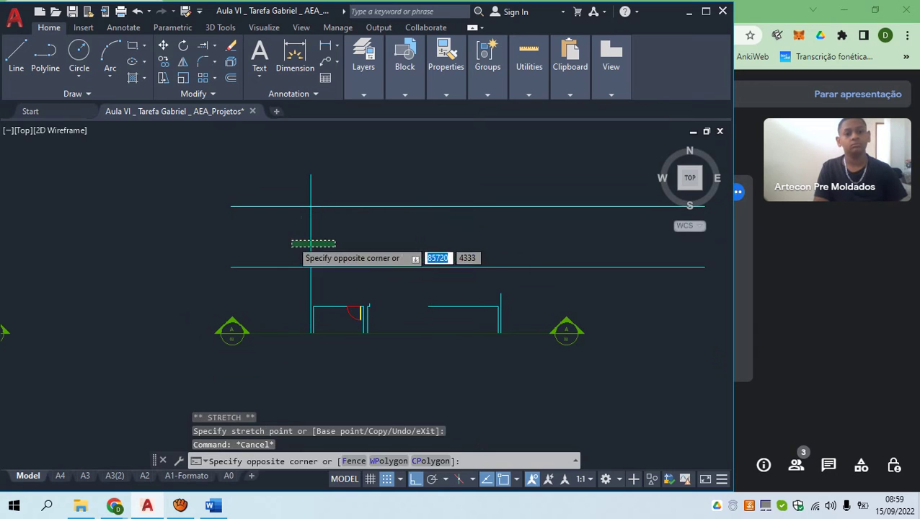
pyautogui.click(292, 240)
pyautogui.hotkey('ctrl', 'z')
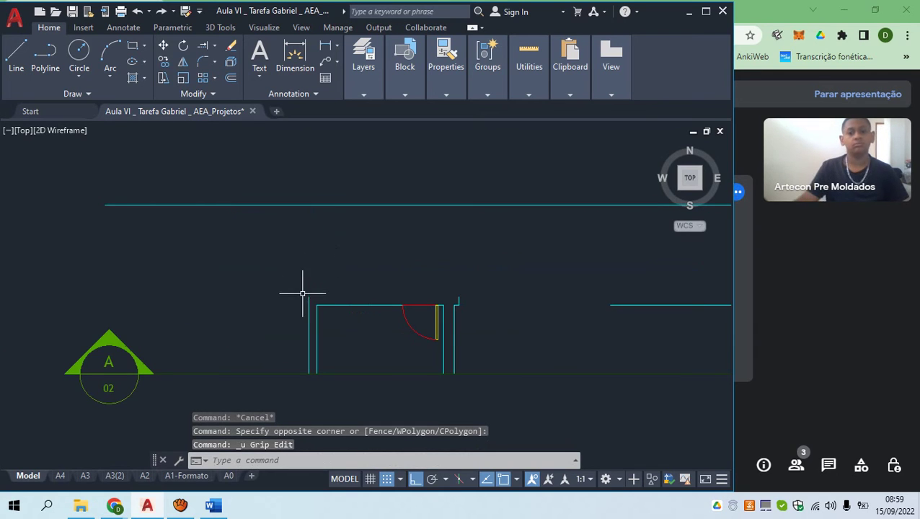
pyautogui.scroll(-2, 303, 294)
pyautogui.press('Escape')
# Extend the trimmed plan's leftmost wall line up to the upper of the two horizontal lines
pyautogui.scroll(2, 307, 299)
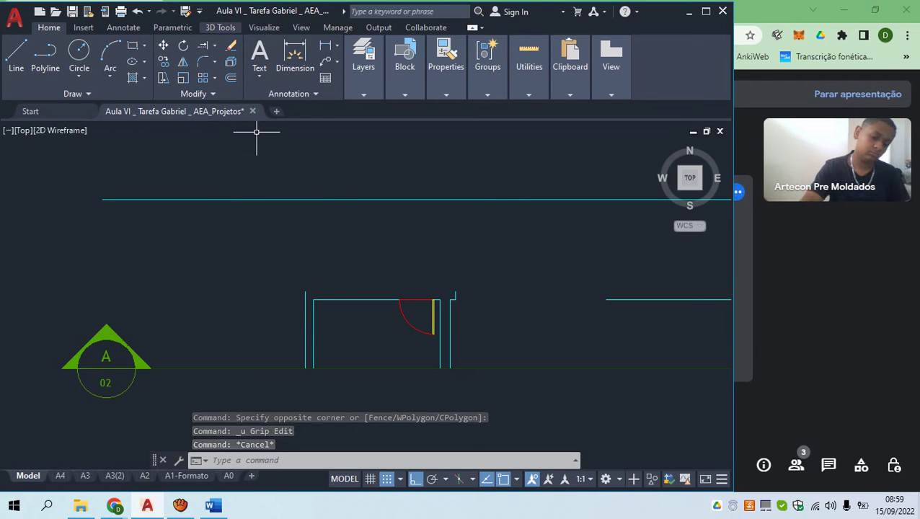
pyautogui.click(214, 45)
pyautogui.click(230, 93)
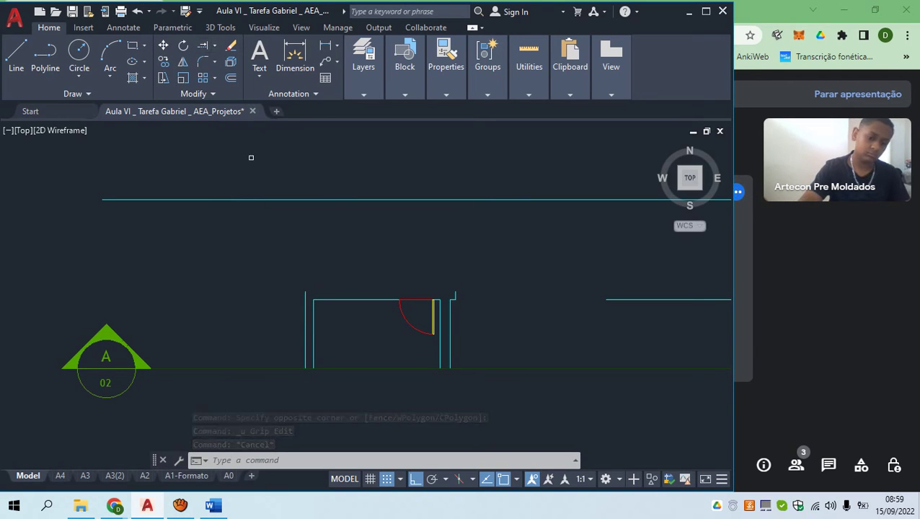
pyautogui.click(307, 295)
pyautogui.scroll(-3, 304, 282)
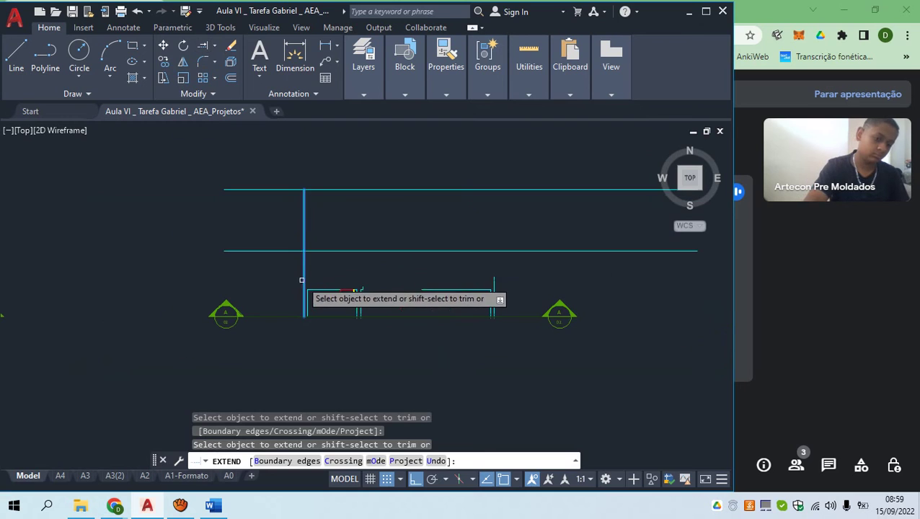
pyautogui.click(304, 274)
pyautogui.scroll(4, 298, 267)
pyautogui.press('Escape')
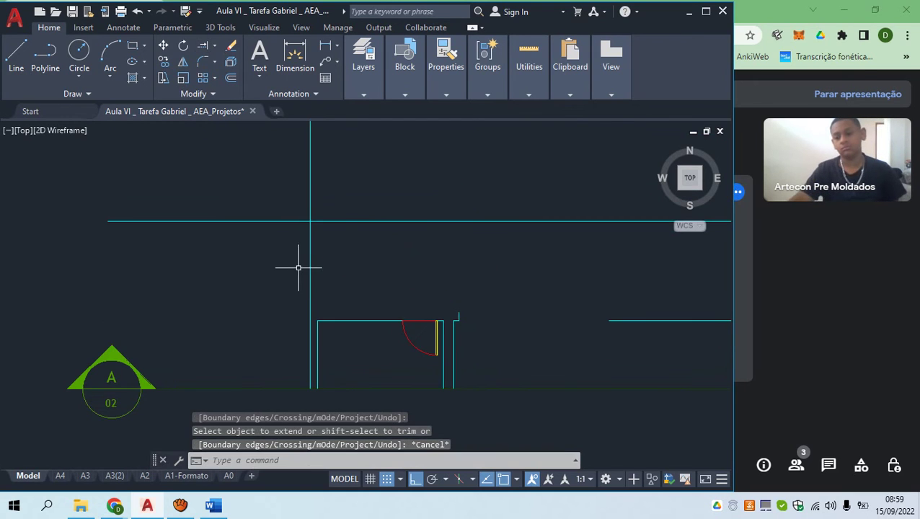
# Undo the extension of the leftmost wall line
pyautogui.scroll(-2, 330, 200)
pyautogui.moveTo(343, 181); pyautogui.dragTo(310, 251, button='middle')
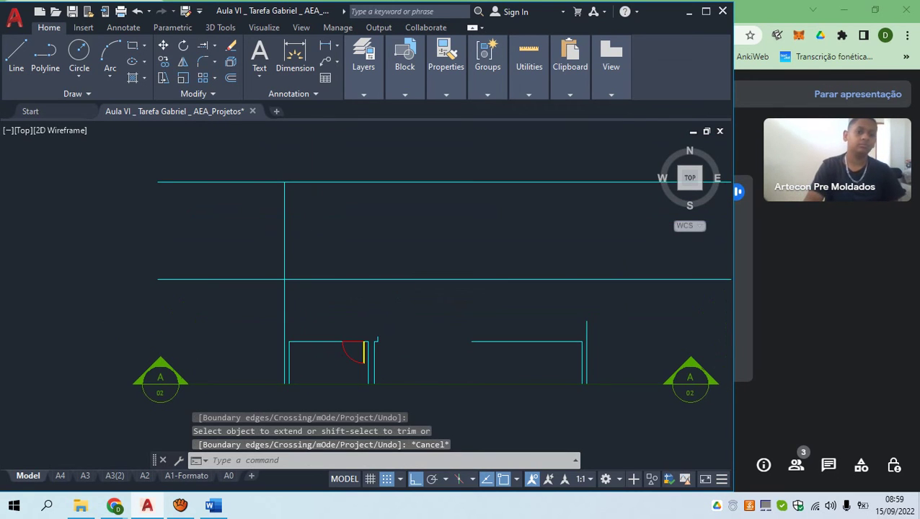
pyautogui.hotkey('ctrl', 'z')
pyautogui.hotkey('ctrl', 'z')
pyautogui.scroll(-6, 309, 251)
pyautogui.moveTo(306, 197); pyautogui.dragTo(309, 255, button='middle')
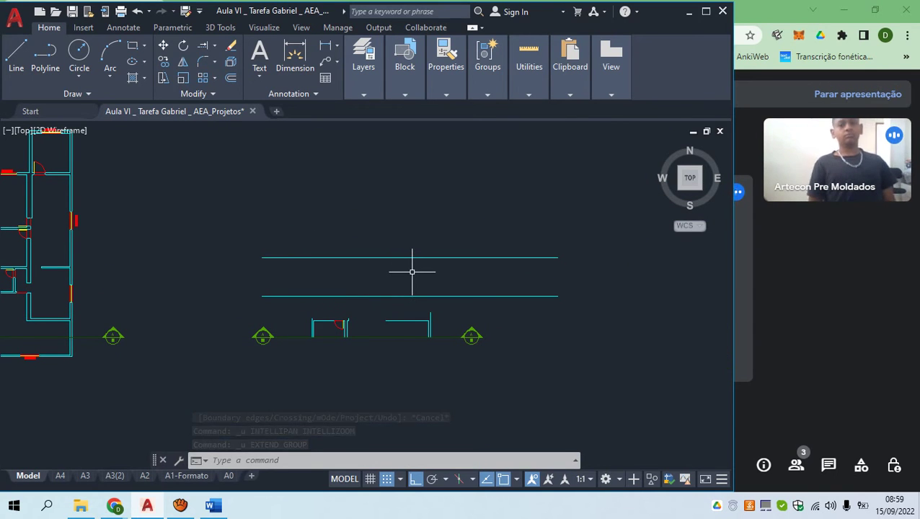
pyautogui.write('x')
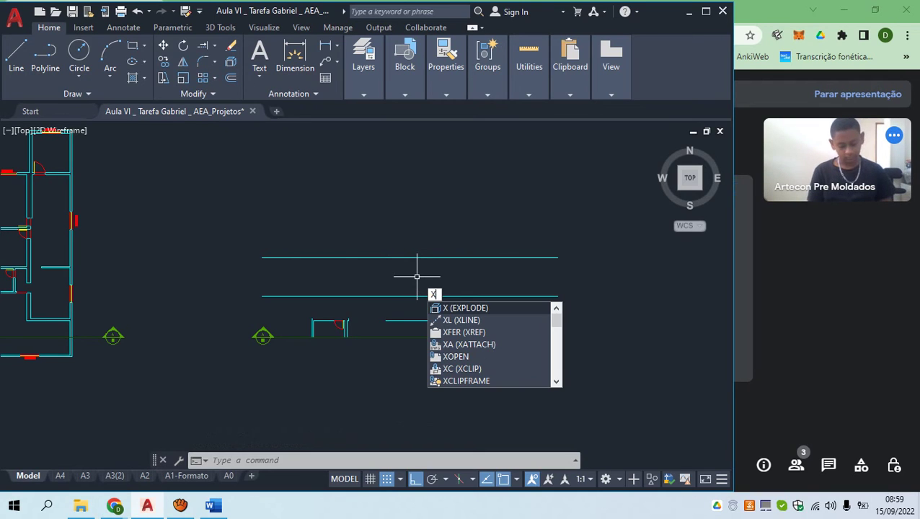
pyautogui.write('l')
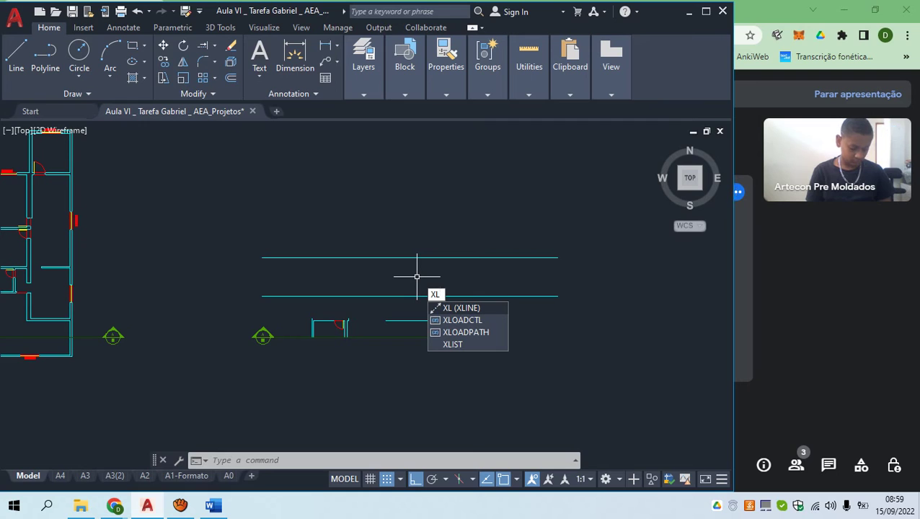
pyautogui.press('Return')
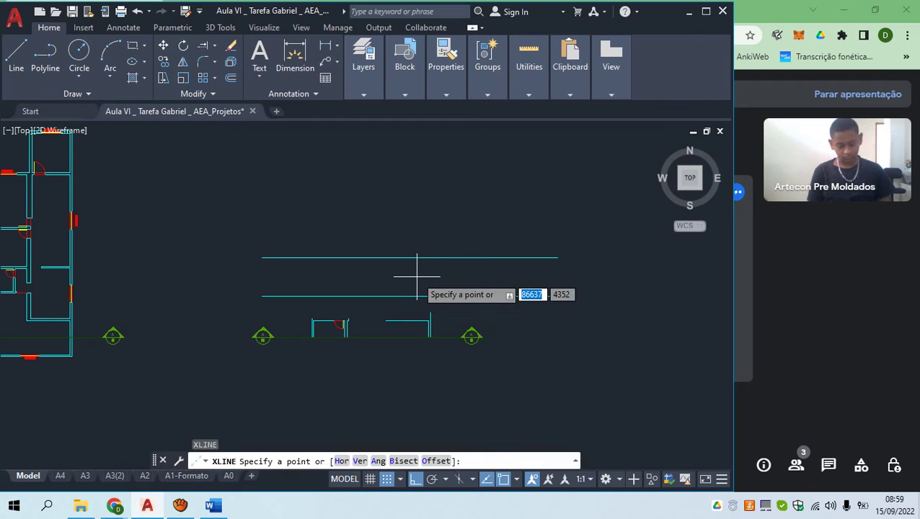
pyautogui.scroll(-6, 312, 309)
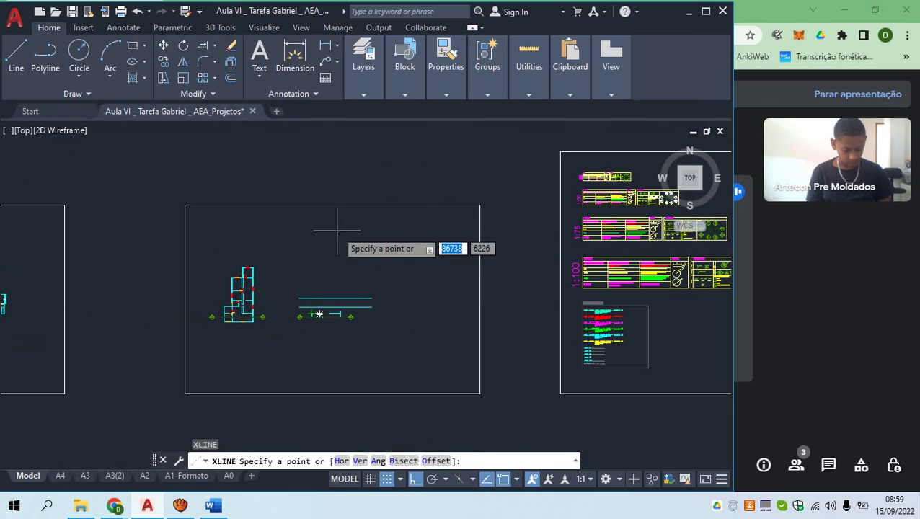
pyautogui.scroll(6, 291, 329)
pyautogui.scroll(4, 387, 269)
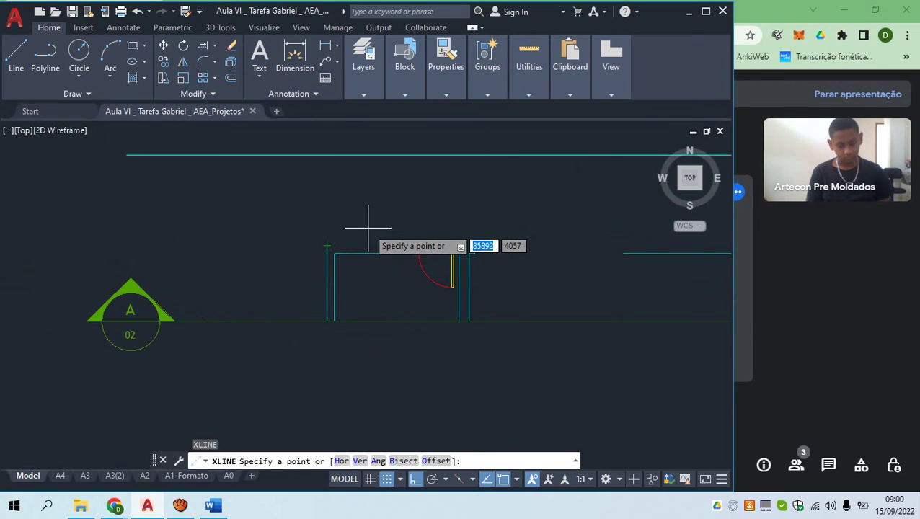
pyautogui.press('Escape')
pyautogui.press('Escape')
pyautogui.press('Escape')
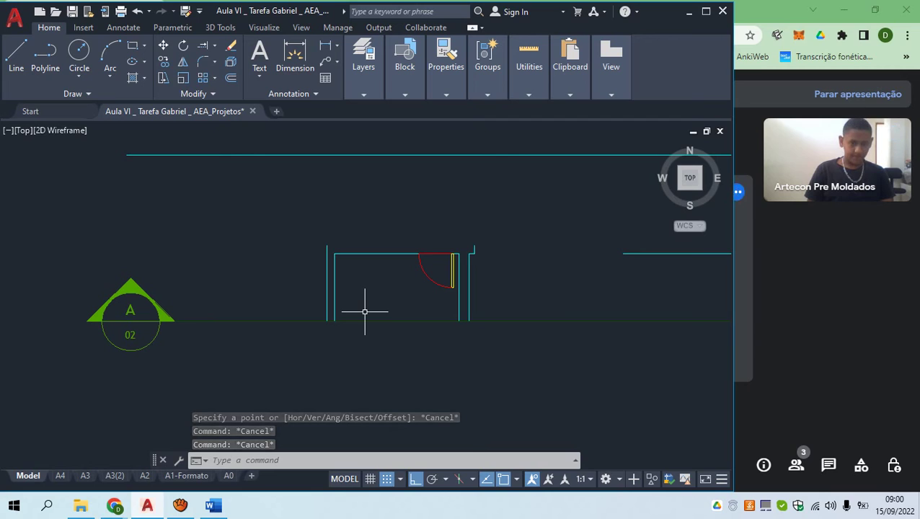
# Draw vertical construction lines through both faces of the trimmed plan's leftmost wall and the wall beside the door
pyautogui.write('xl')
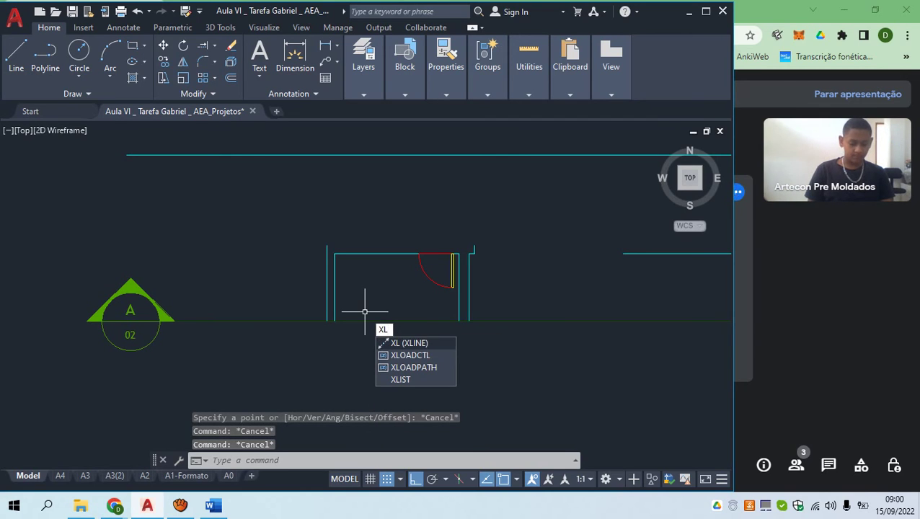
pyautogui.press('Return')
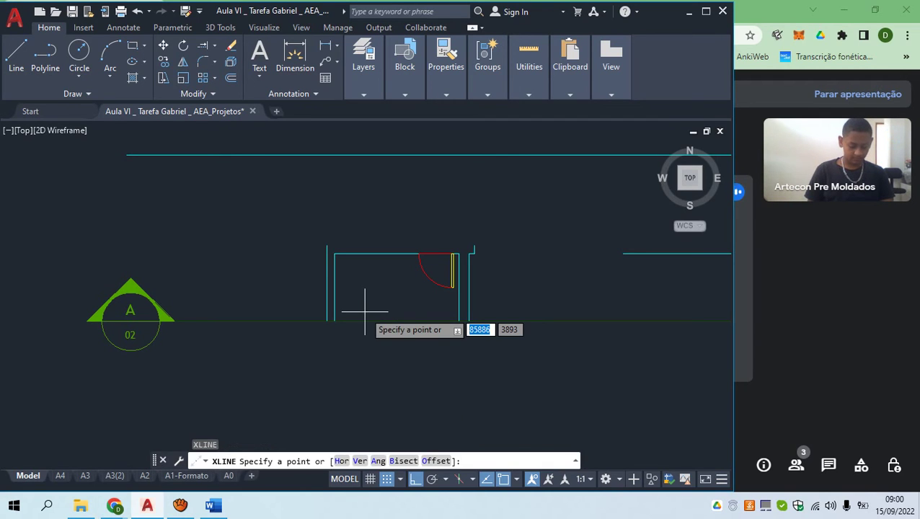
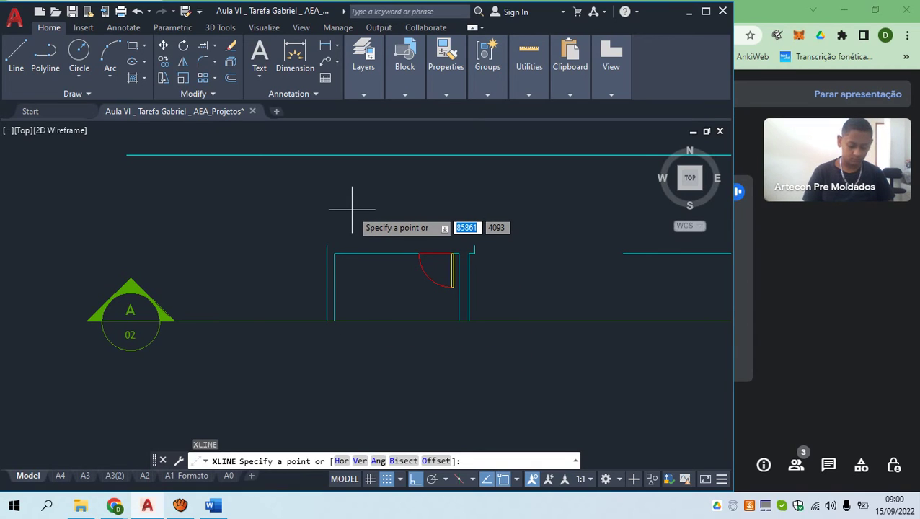
pyautogui.press('Return')
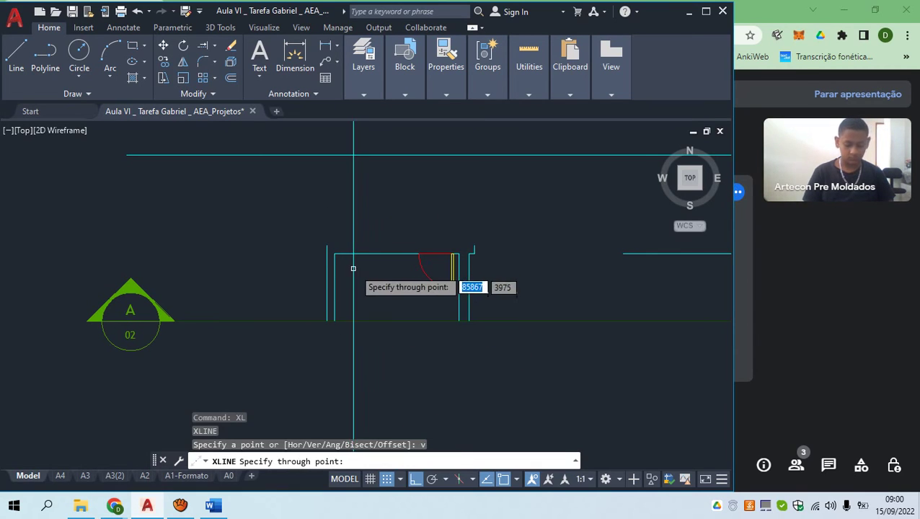
pyautogui.click(327, 246)
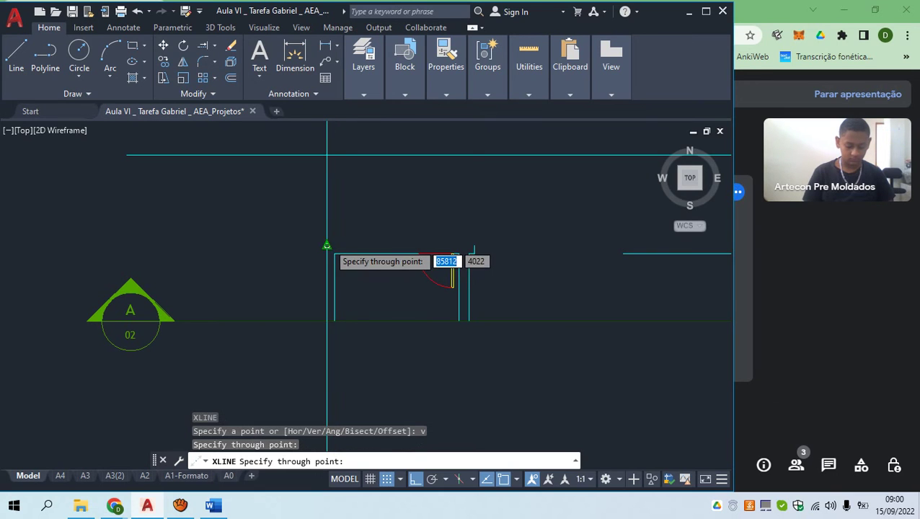
pyautogui.click(334, 254)
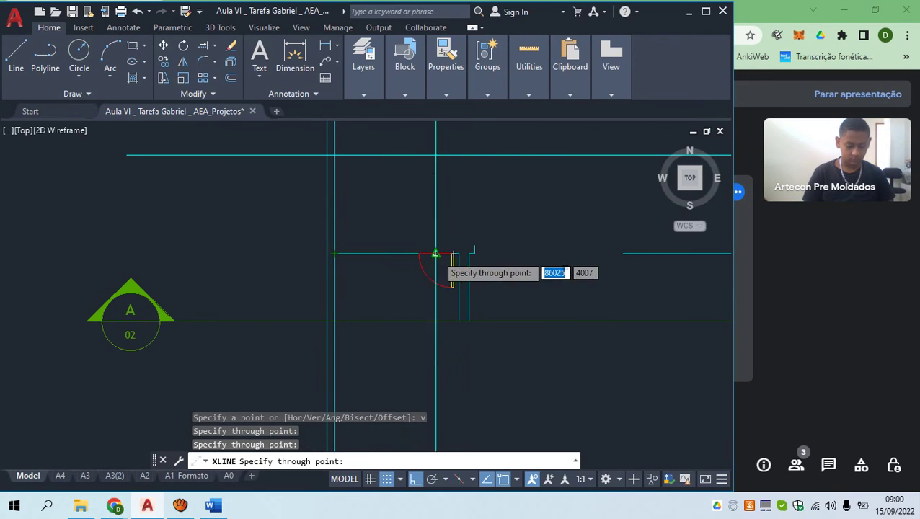
pyautogui.click(459, 254)
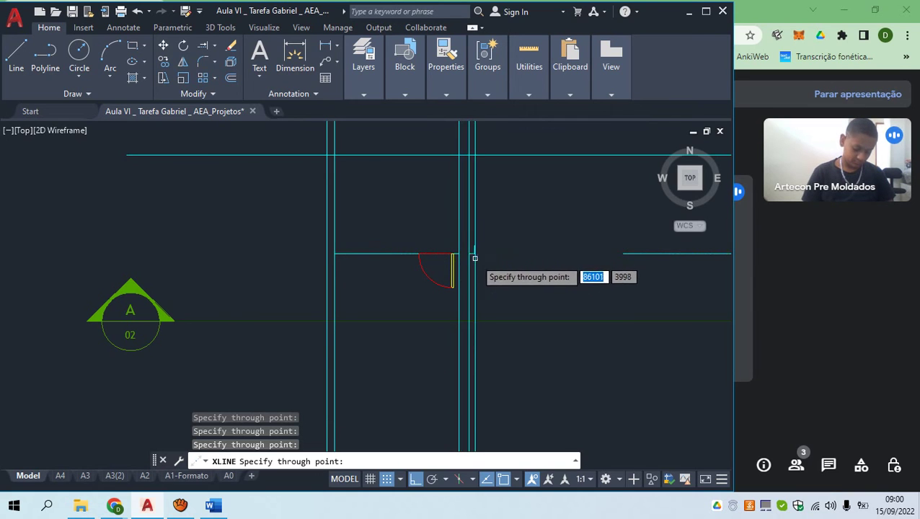
# Add vertical construction lines through both faces of the trimmed plan's rightmost wall
pyautogui.scroll(-3, 469, 254)
pyautogui.scroll(5, 470, 243)
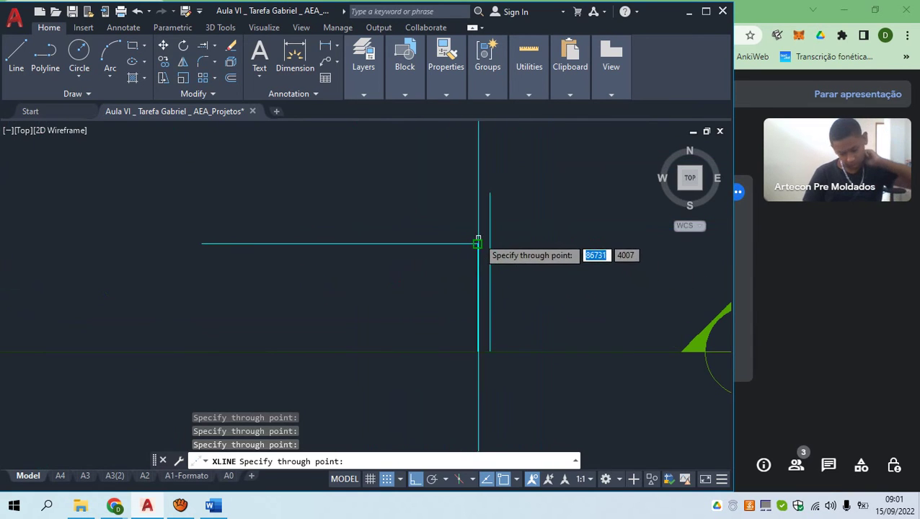
pyautogui.click(477, 243)
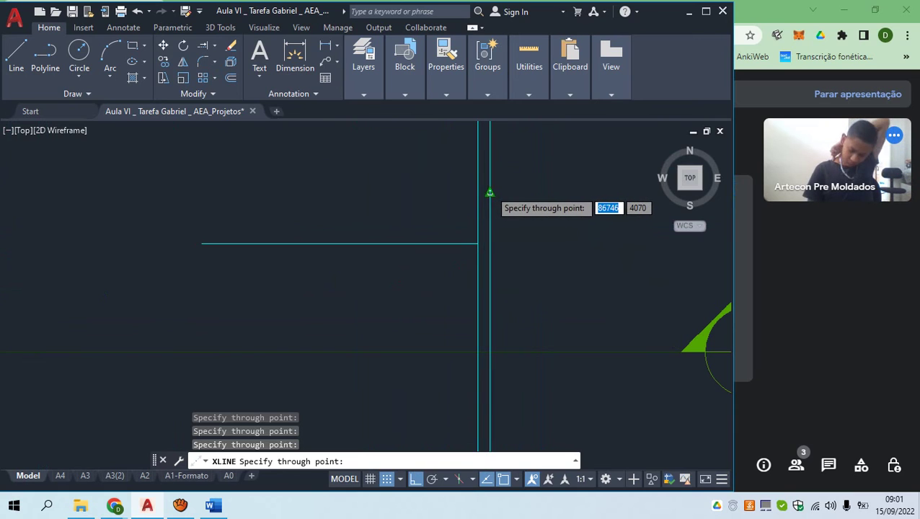
pyautogui.scroll(-3, 490, 193)
pyautogui.press('Escape')
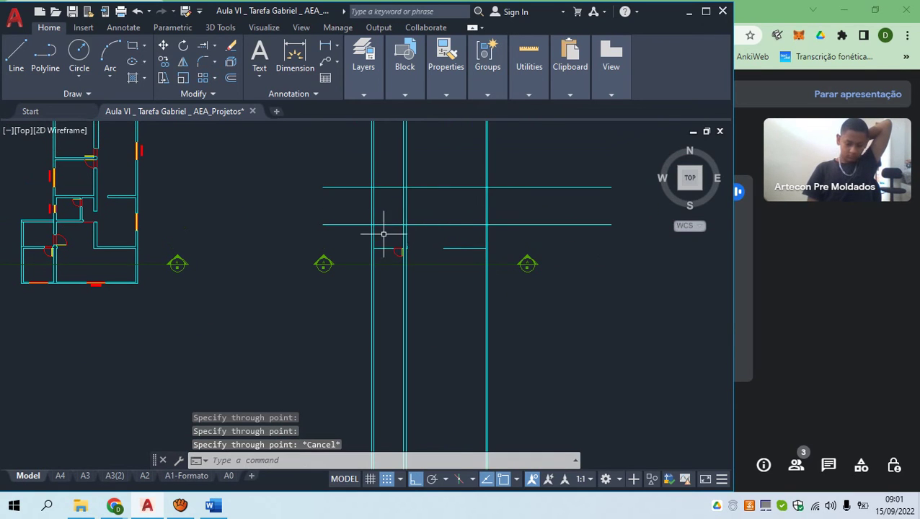
# Undo the vertical construction lines drawn through the wall faces
pyautogui.scroll(4, 384, 234)
pyautogui.scroll(-4, 373, 216)
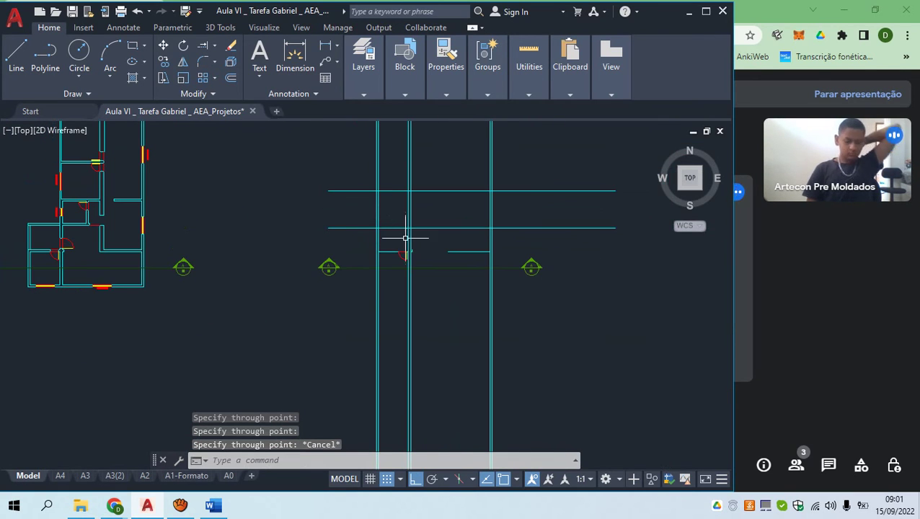
pyautogui.hotkey('ctrl', 'z')
pyautogui.hotkey('ctrl', 'z')
pyautogui.moveTo(338, 260); pyautogui.dragTo(349, 316, button='middle')
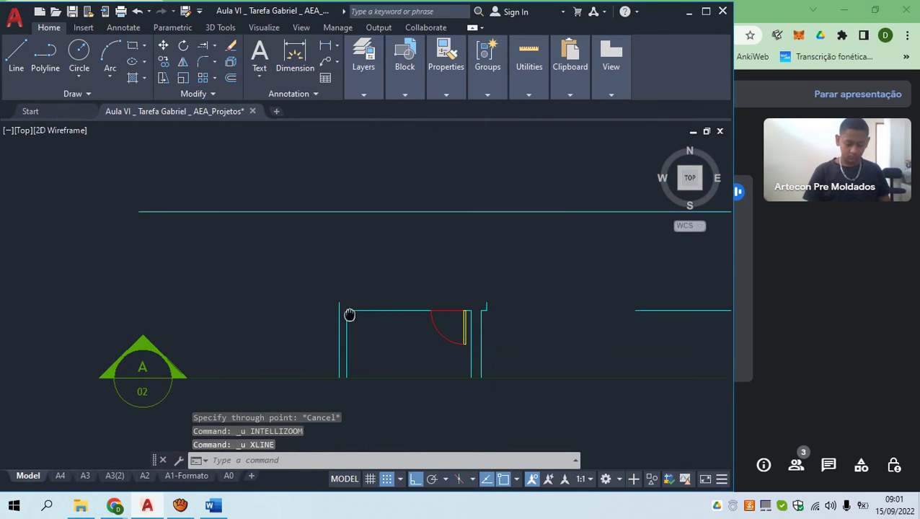
pyautogui.scroll(4, 339, 304)
pyautogui.press('Escape')
pyautogui.click(343, 313)
pyautogui.click(324, 296)
pyautogui.scroll(-2, 324, 300)
pyautogui.scroll(-2, 328, 298)
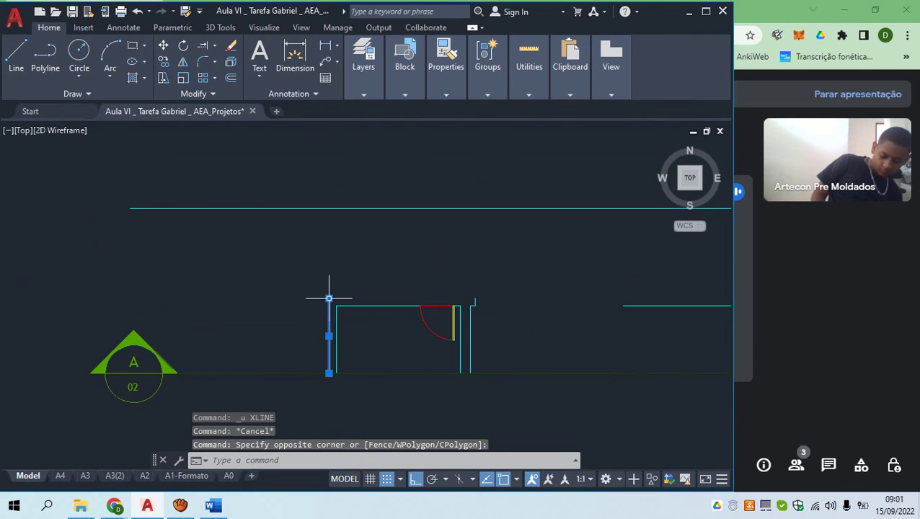
pyautogui.click(331, 298)
pyautogui.scroll(-4, 333, 298)
pyautogui.press('Escape')
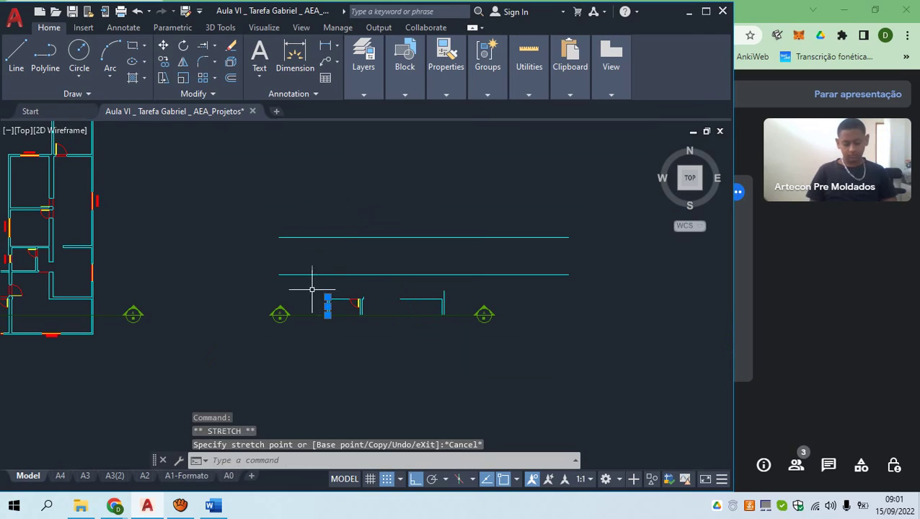
pyautogui.scroll(4, 318, 298)
pyautogui.press('Escape')
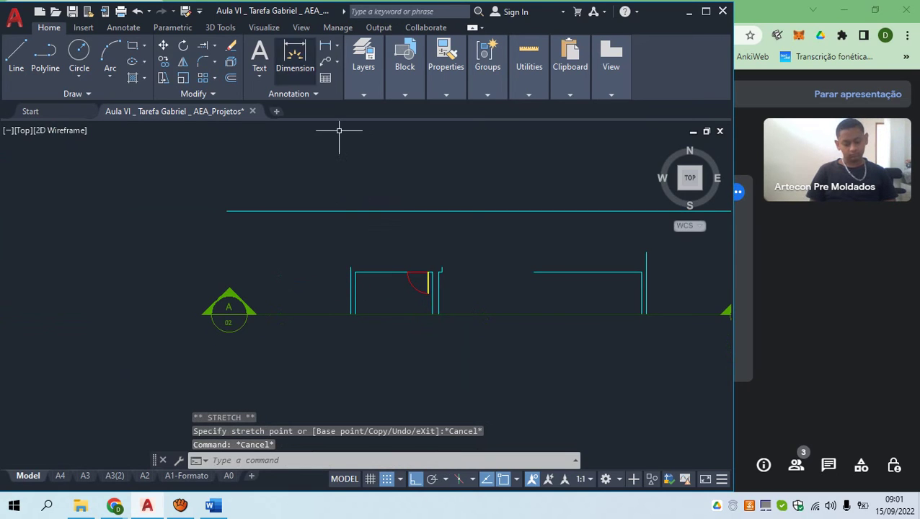
# Extend the trimmed plan's leftmost wall line up through the lower horizontal line to the upper one
pyautogui.write('ex')
pyautogui.press('Return')
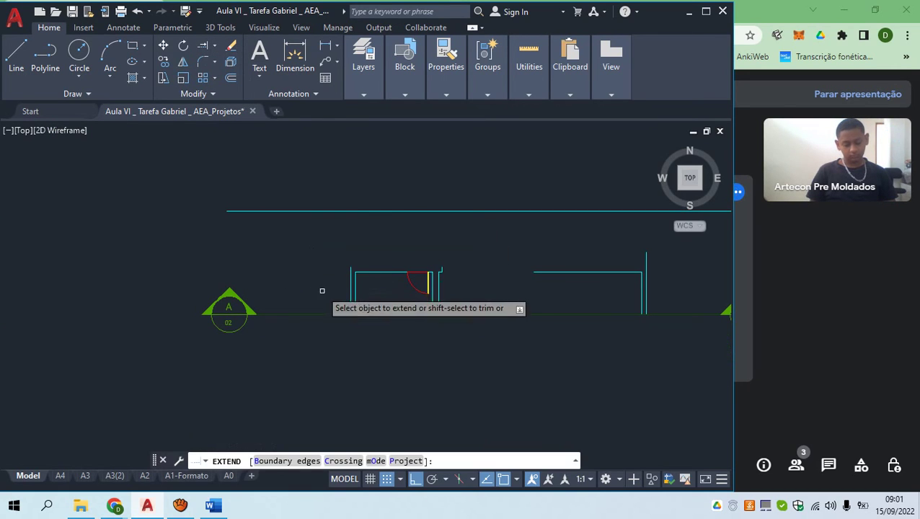
pyautogui.click(352, 271)
pyautogui.click(351, 244)
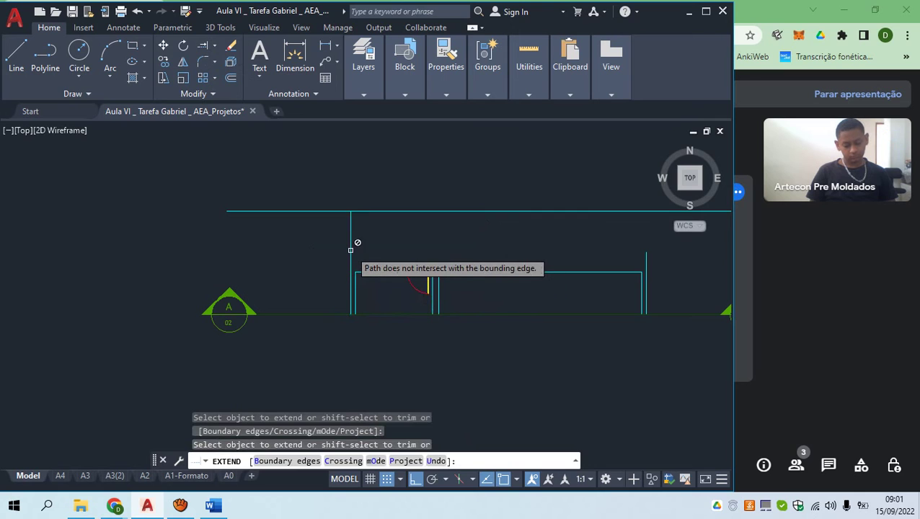
pyautogui.scroll(-4, 351, 244)
pyautogui.press('Escape')
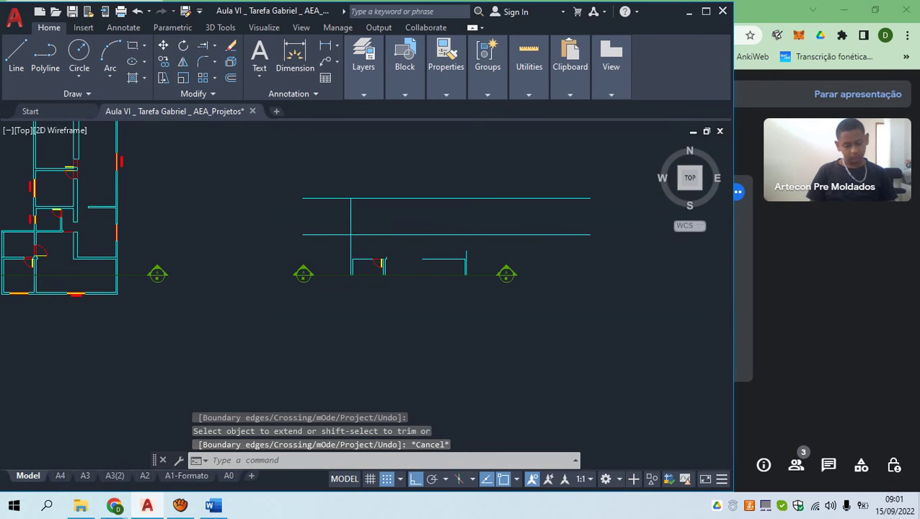
# Undo the extension of the leftmost wall line
pyautogui.hotkey('ctrl', 'z')
pyautogui.scroll(-2, 354, 259)
pyautogui.press('Escape')
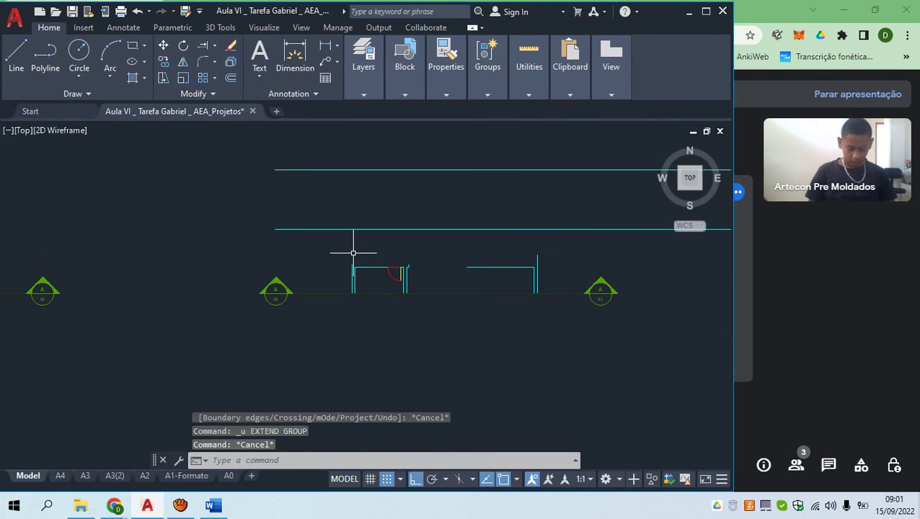
pyautogui.write('xl')
pyautogui.press('Return')
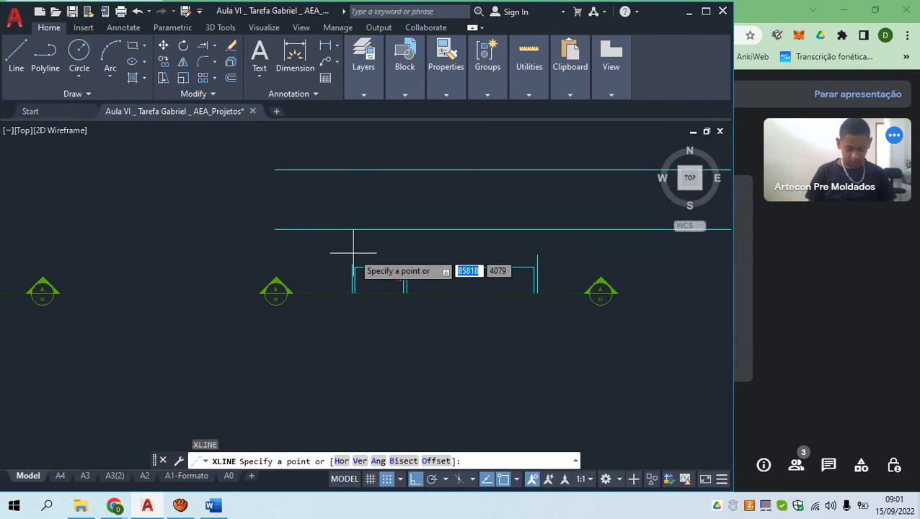
pyautogui.write('v')
pyautogui.press('Return')
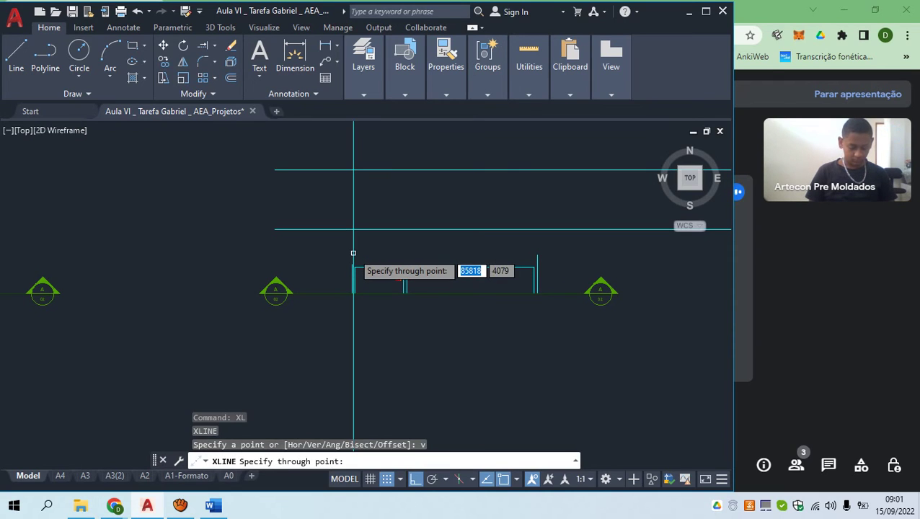
pyautogui.scroll(-4, 350, 239)
pyautogui.press('Escape')
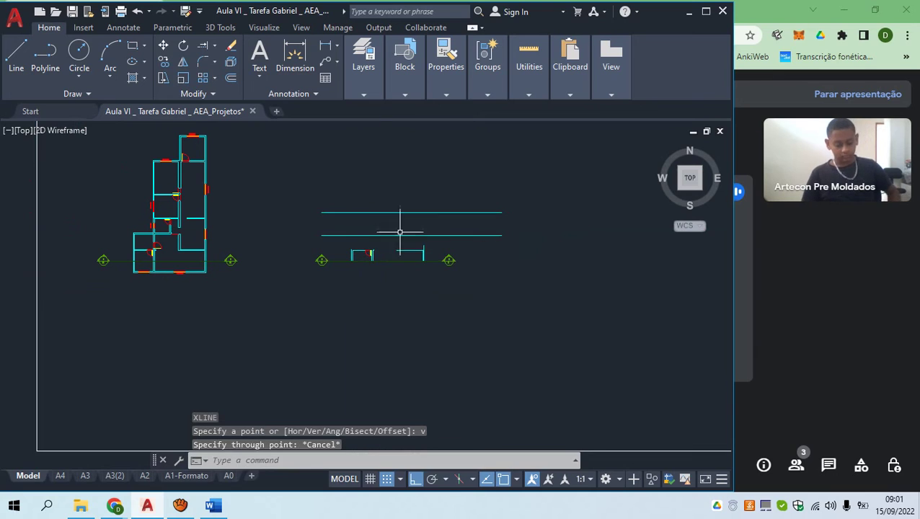
pyautogui.press('Escape')
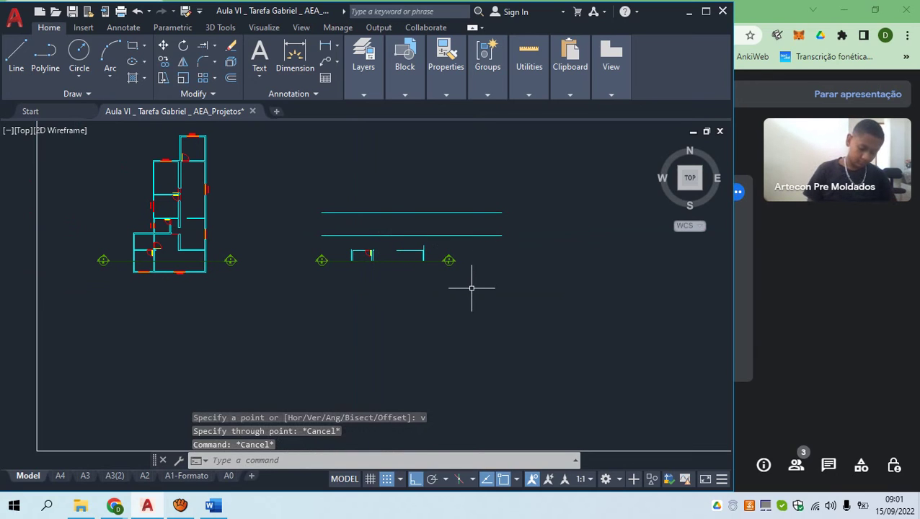
pyautogui.write('xl')
pyautogui.press('Return')
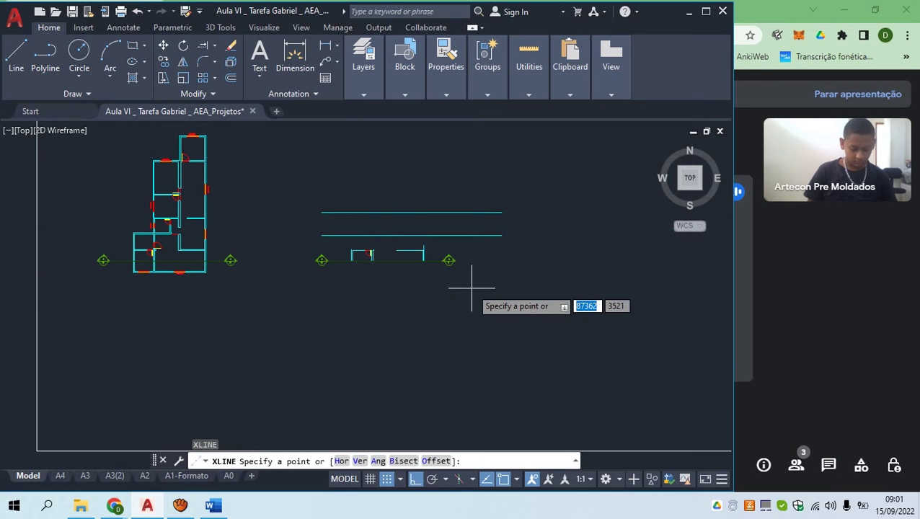
pyautogui.write('h')
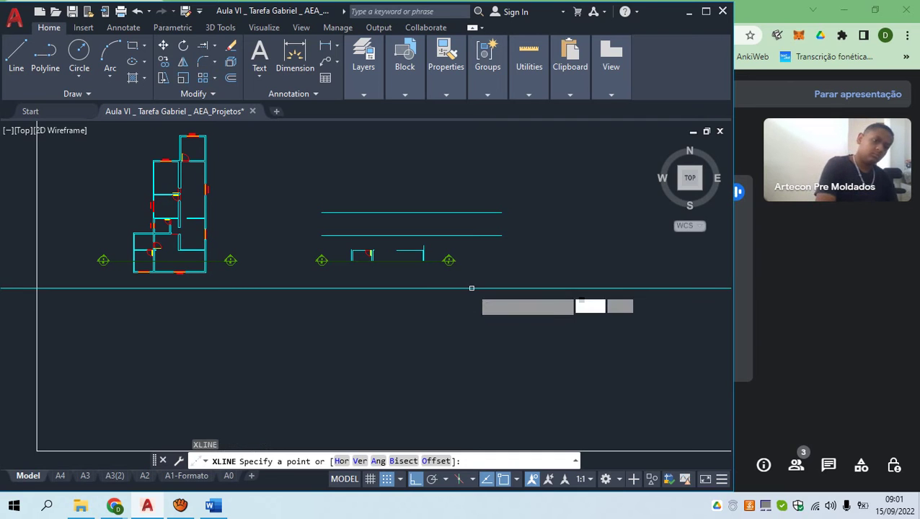
pyautogui.press('Return')
pyautogui.scroll(-3, 467, 268)
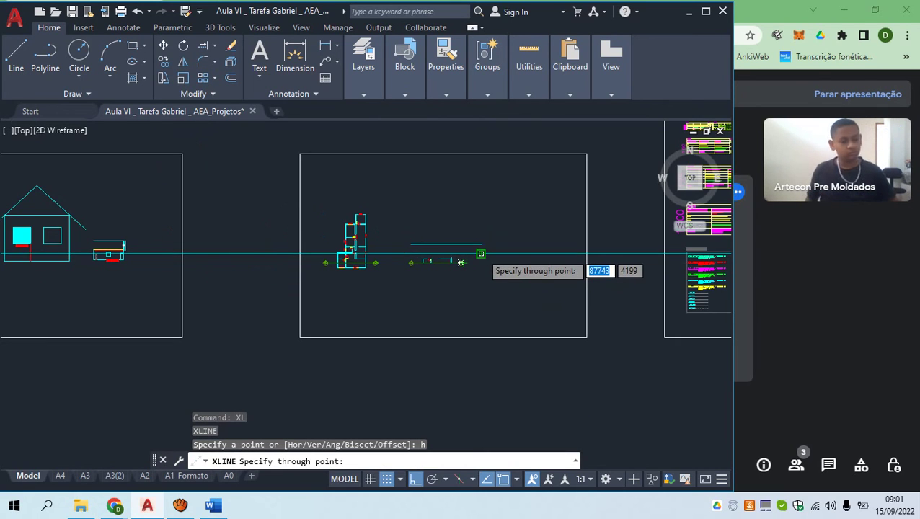
pyautogui.scroll(3, 462, 238)
pyautogui.press('Escape')
pyautogui.scroll(2, 300, 351)
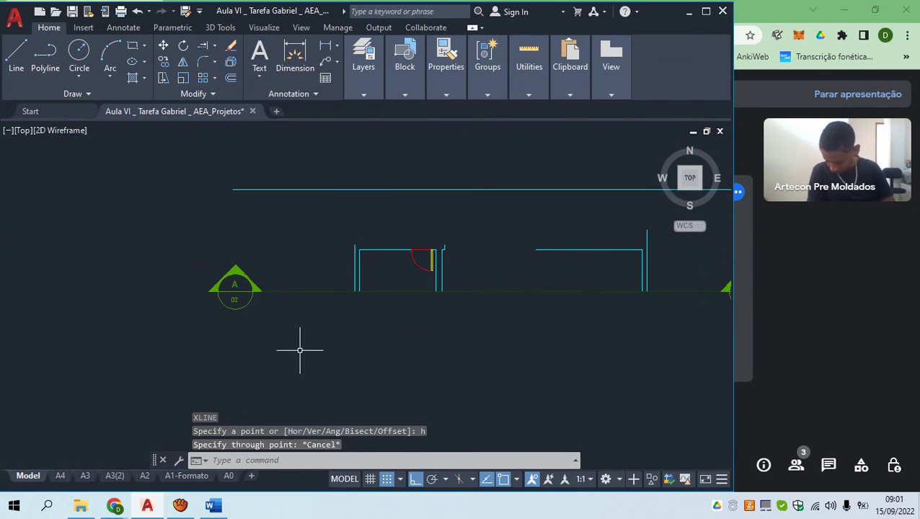
pyautogui.moveTo(358, 229); pyautogui.dragTo(362, 281, button='middle')
pyautogui.press('Escape')
pyautogui.scroll(-2, 360, 285)
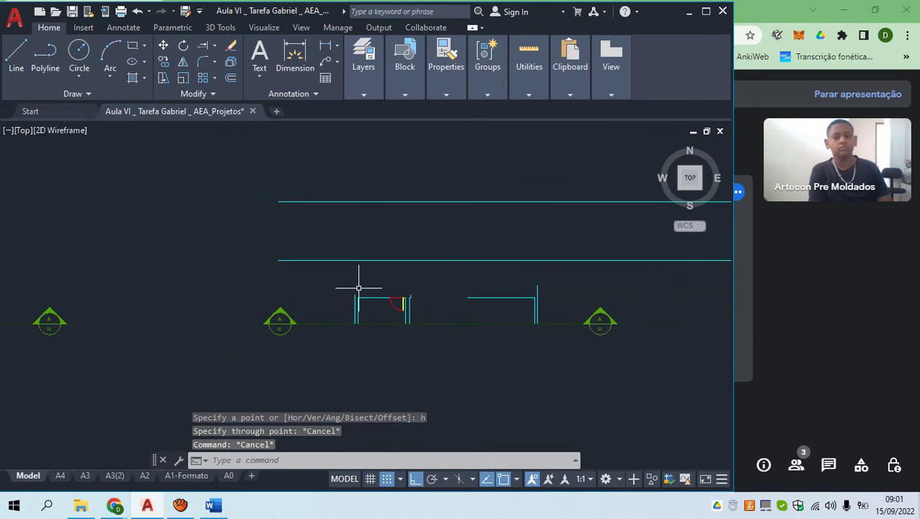
# Draw vertical construction lines through the outer and inner faces of the trimmed plan's leftmost wall
pyautogui.write('x')
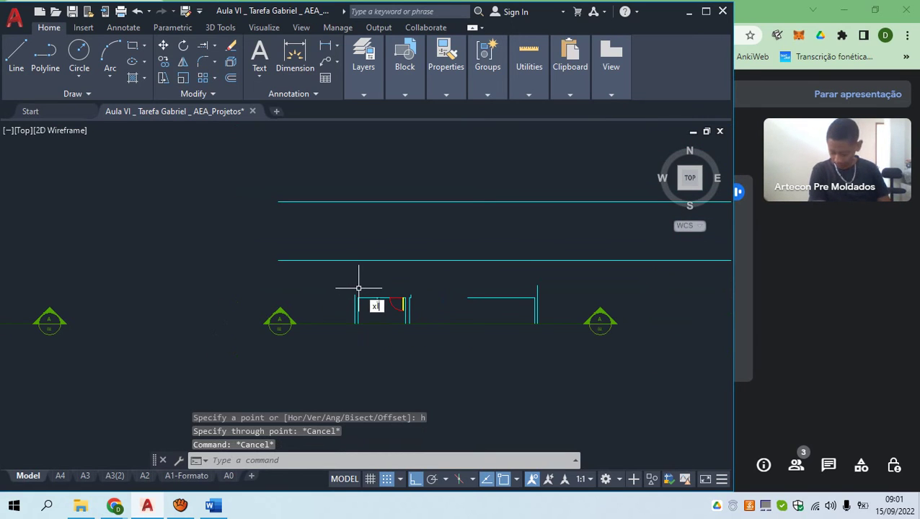
pyautogui.write('l')
pyautogui.press('Return')
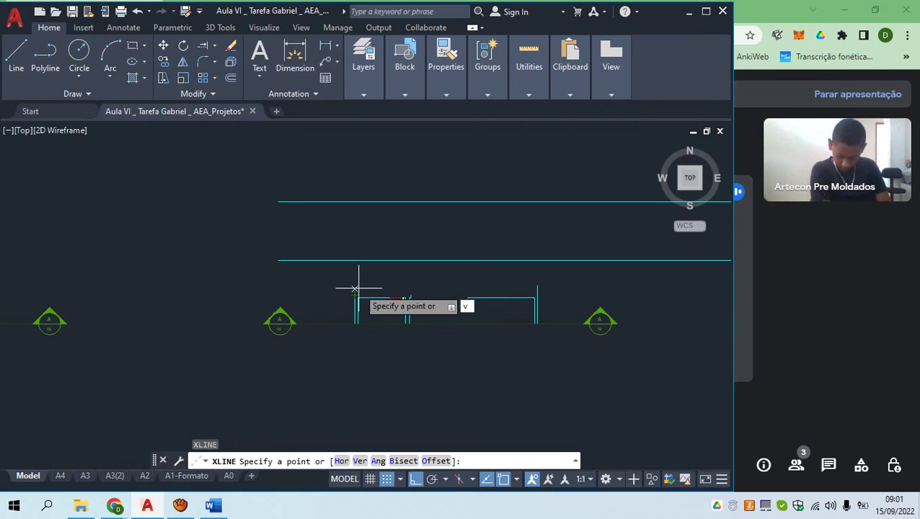
pyautogui.press('Return')
pyautogui.scroll(3, 359, 289)
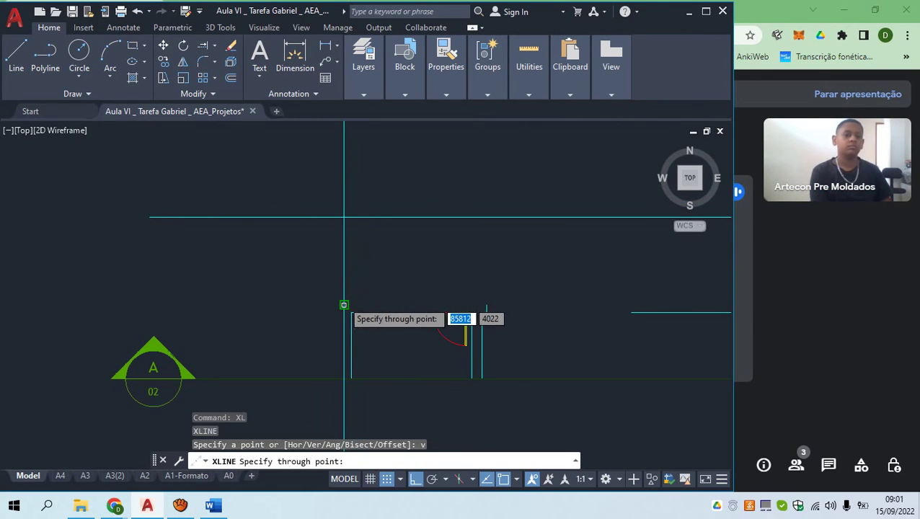
pyautogui.click(344, 306)
pyautogui.click(351, 312)
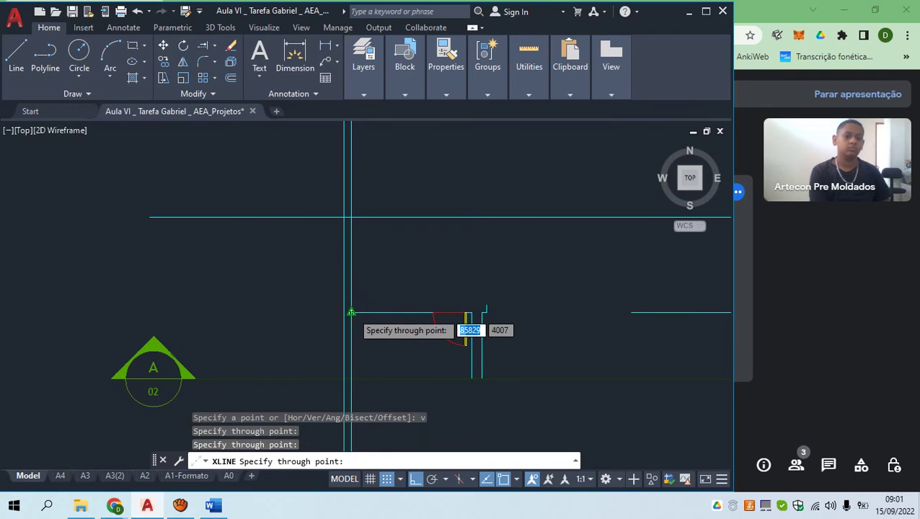
# Add vertical construction lines through both faces of the wall beside the door
pyautogui.scroll(3, 470, 321)
pyautogui.click(457, 317)
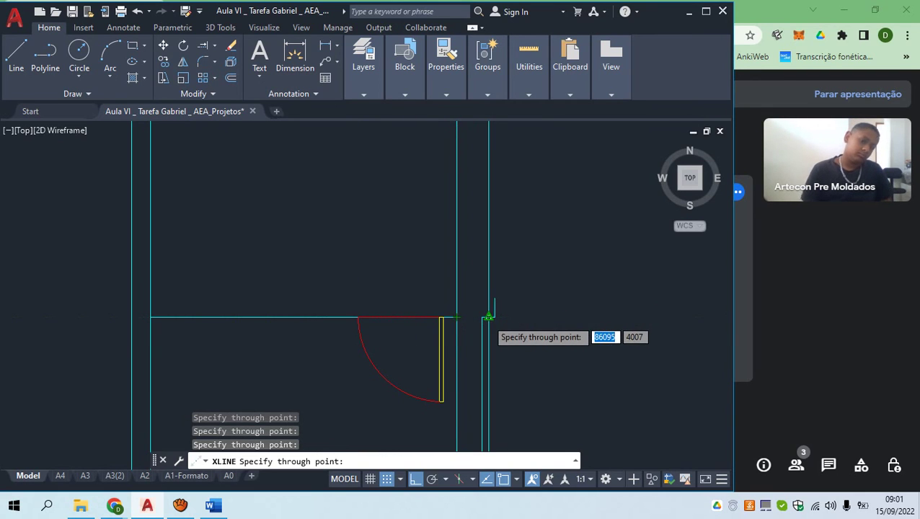
pyautogui.click(483, 317)
# Add vertical construction lines through both faces of the trimmed plan's rightmost wall
pyautogui.scroll(-5, 483, 318)
pyautogui.scroll(3, 614, 325)
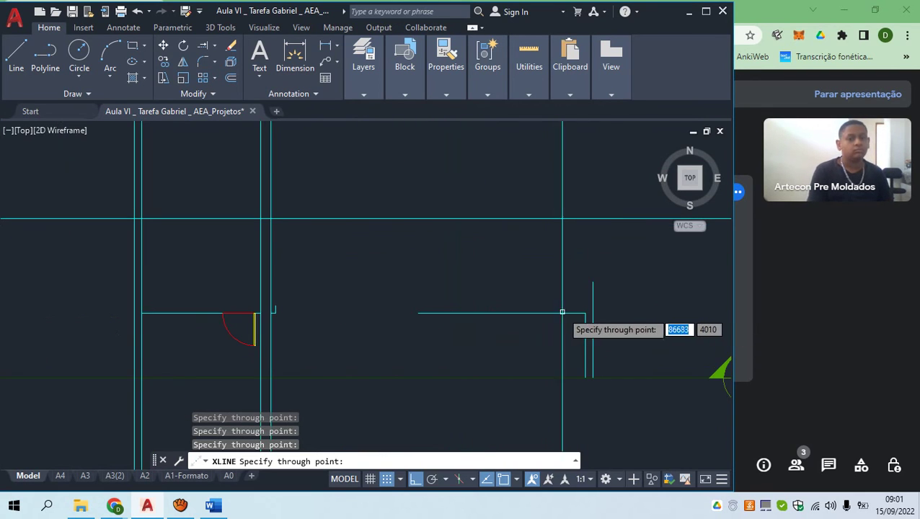
pyautogui.click(586, 317)
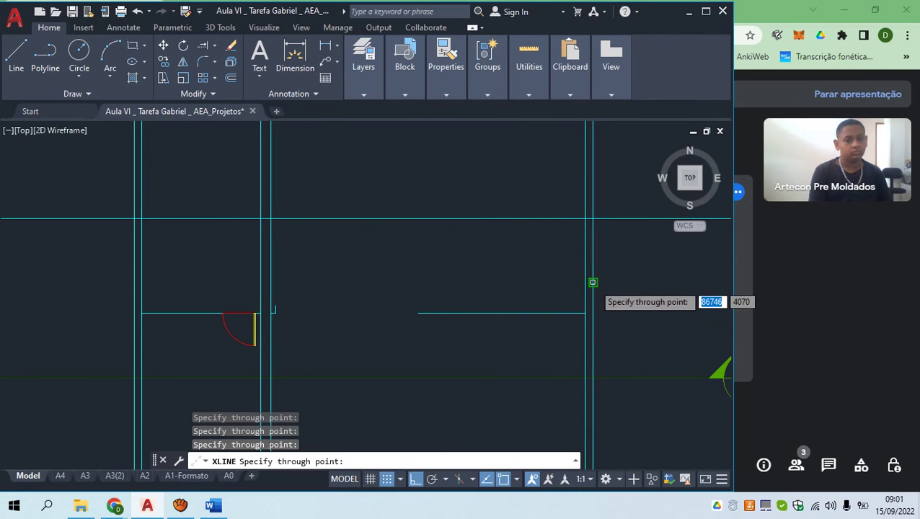
pyautogui.scroll(-5, 592, 283)
pyautogui.press('Escape')
# Trim the vertical construction lines above the upper horizontal line, using both horizontal lines as cutting edges
pyautogui.moveTo(554, 288)
pyautogui.mouseDown(button='middle')
pyautogui.moveTo(567, 267)
pyautogui.moveTo(486, 276)
pyautogui.mouseUp(button='middle')
pyautogui.scroll(2, 464, 274)
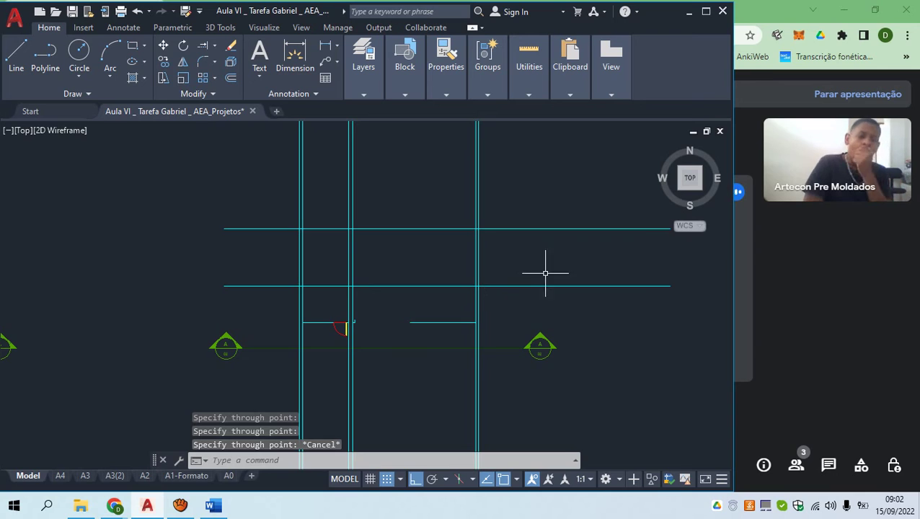
pyautogui.click(560, 302)
pyautogui.click(546, 222)
pyautogui.press('Escape')
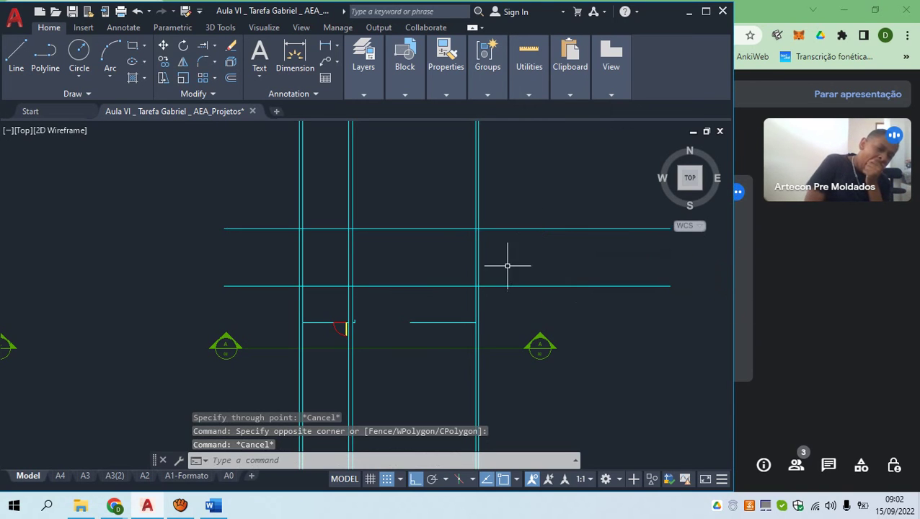
pyautogui.click(521, 293)
pyautogui.click(508, 217)
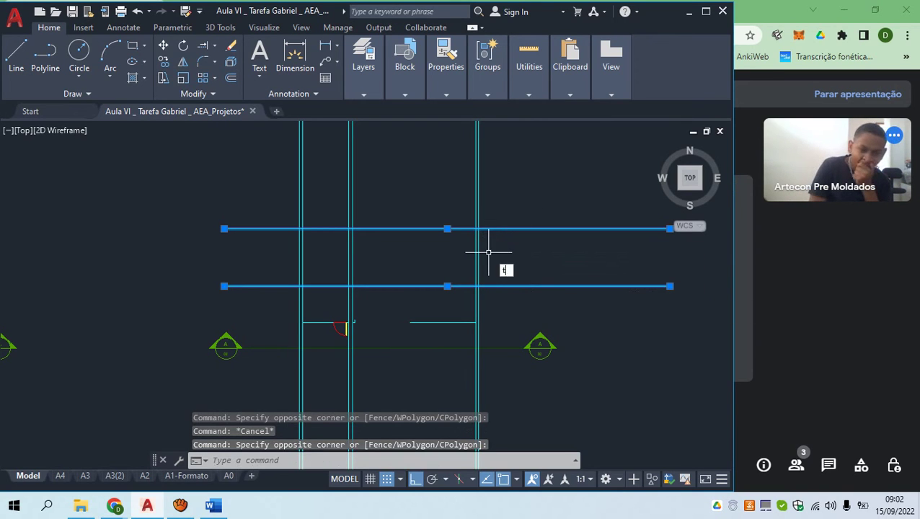
pyautogui.write('r')
pyautogui.press('Return')
pyautogui.click(540, 200)
pyautogui.click(277, 201)
pyautogui.press('Return')
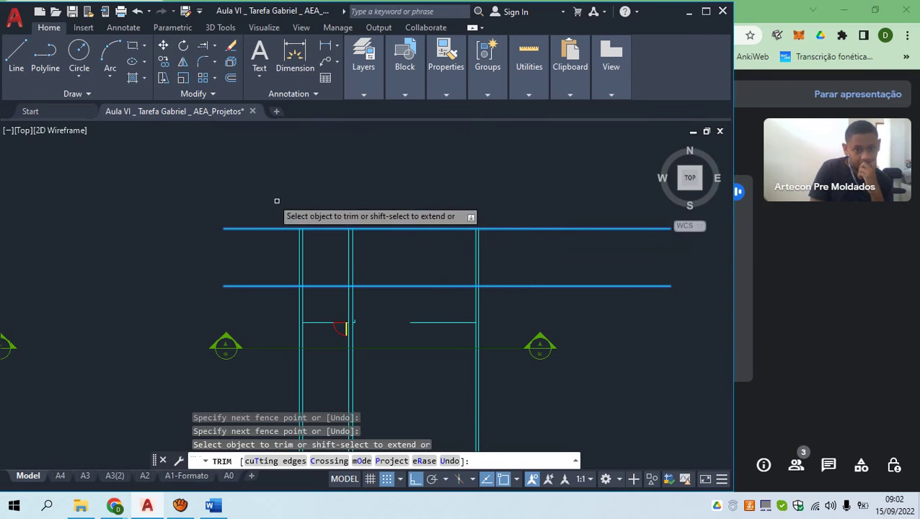
# Trim the vertical construction lines below the lower horizontal line
pyautogui.click(494, 296)
pyautogui.click(276, 301)
pyautogui.press('Return')
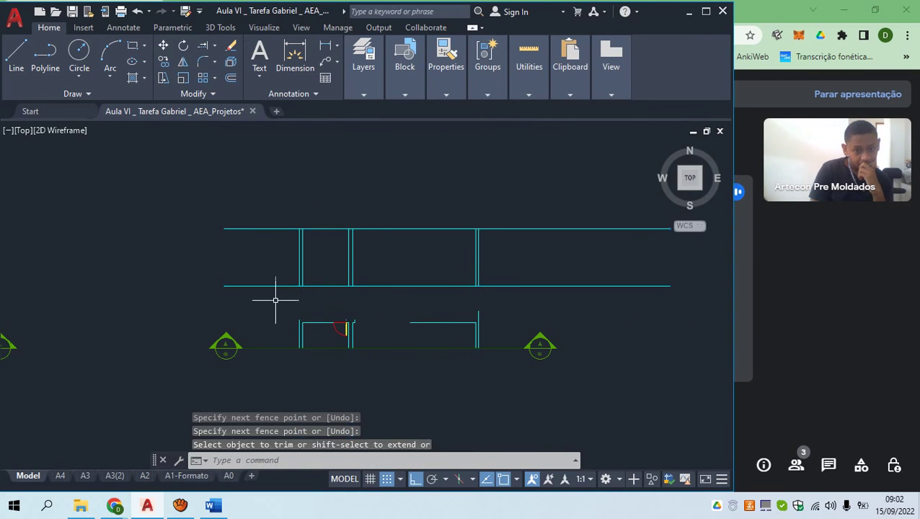
pyautogui.press('Escape')
# Assign the two horizontal lines of the section to layer 06
pyautogui.scroll(2, 483, 267)
pyautogui.click(492, 303)
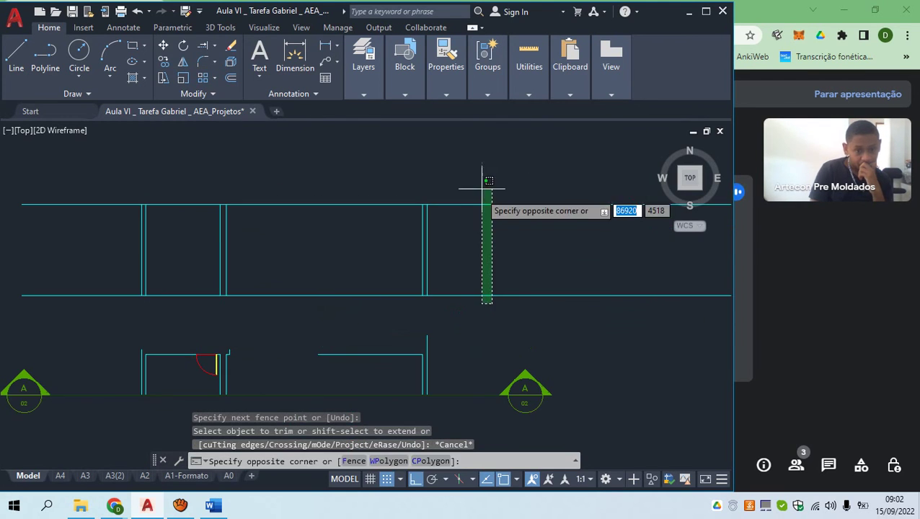
pyautogui.click(483, 189)
pyautogui.scroll(-3, 484, 187)
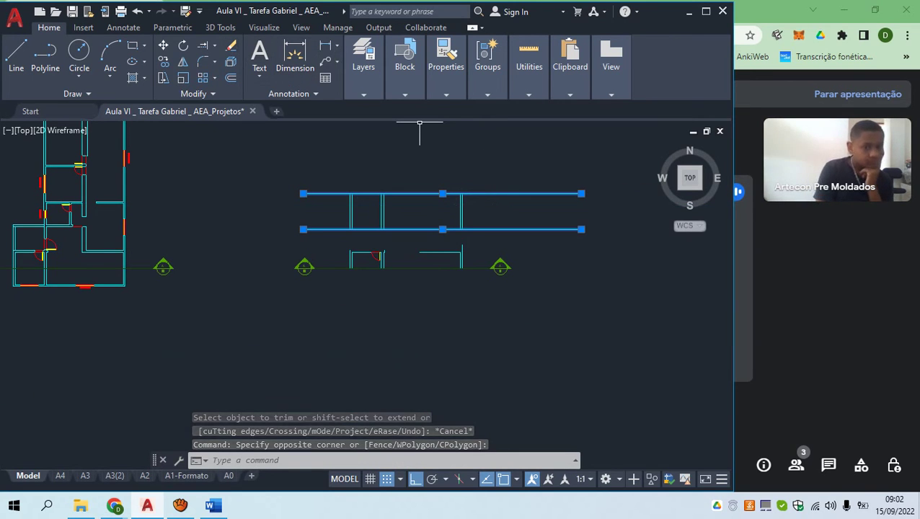
pyautogui.click(707, 11)
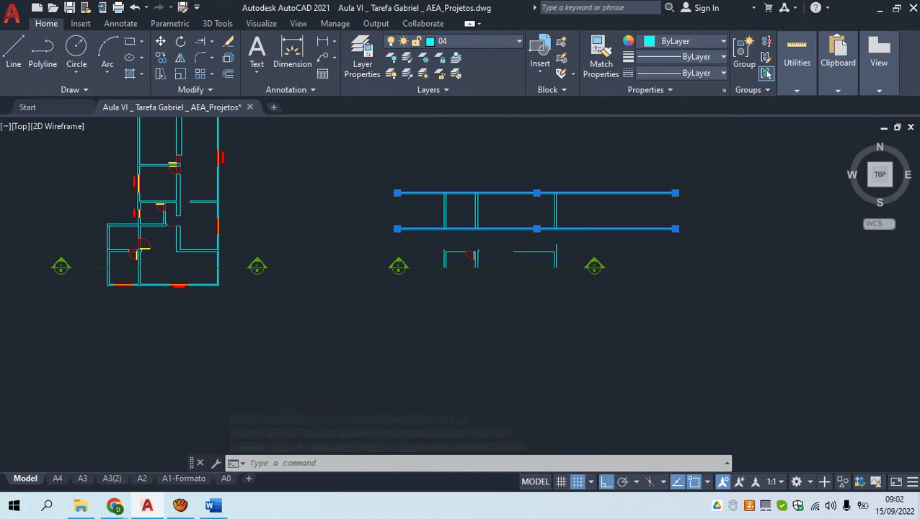
pyautogui.click(472, 42)
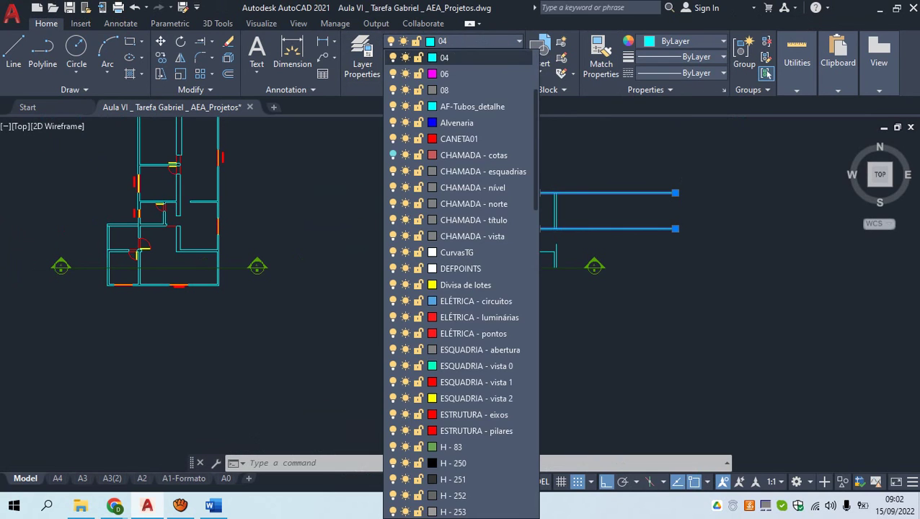
pyautogui.click(462, 75)
pyautogui.press('Escape')
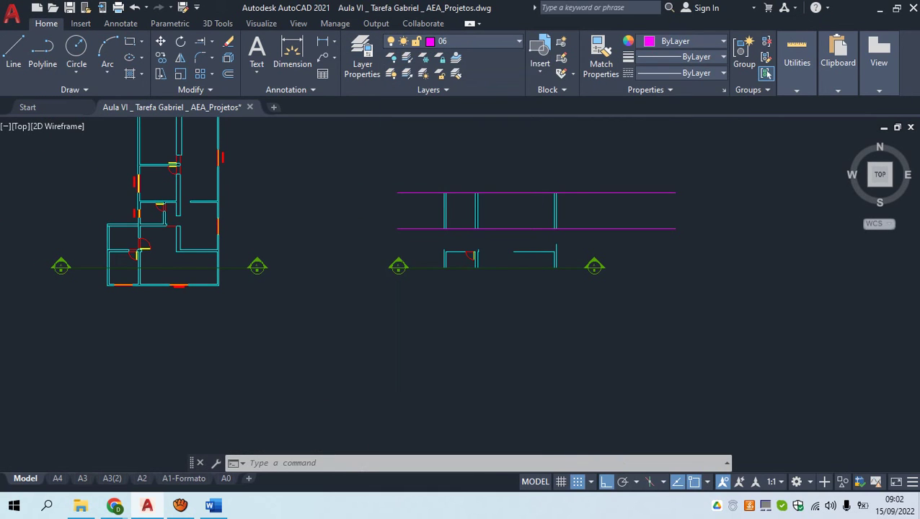
# Check the layer of the two horizontal section lines by selecting them, then release the selection
pyautogui.moveTo(506, 225); pyautogui.dragTo(412, 229, button='middle')
pyautogui.scroll(4, 447, 232)
pyautogui.press('Escape')
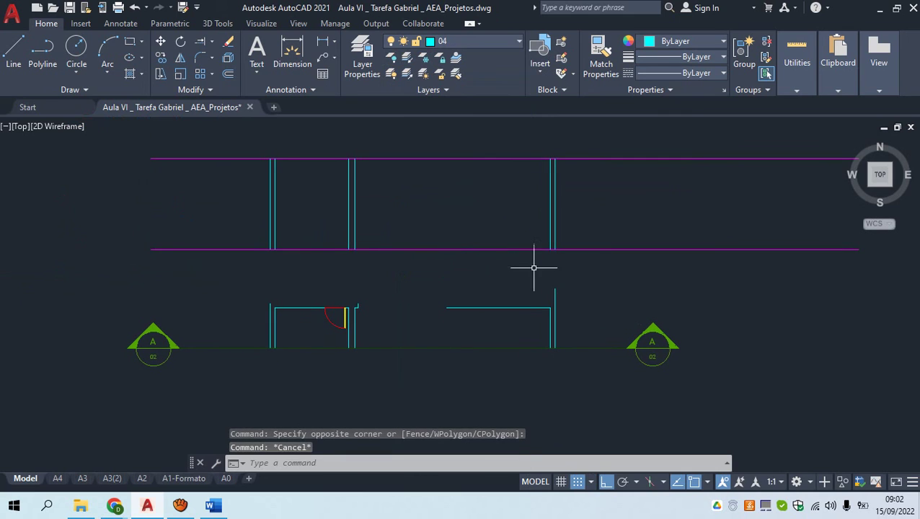
pyautogui.click(617, 264)
pyautogui.click(596, 135)
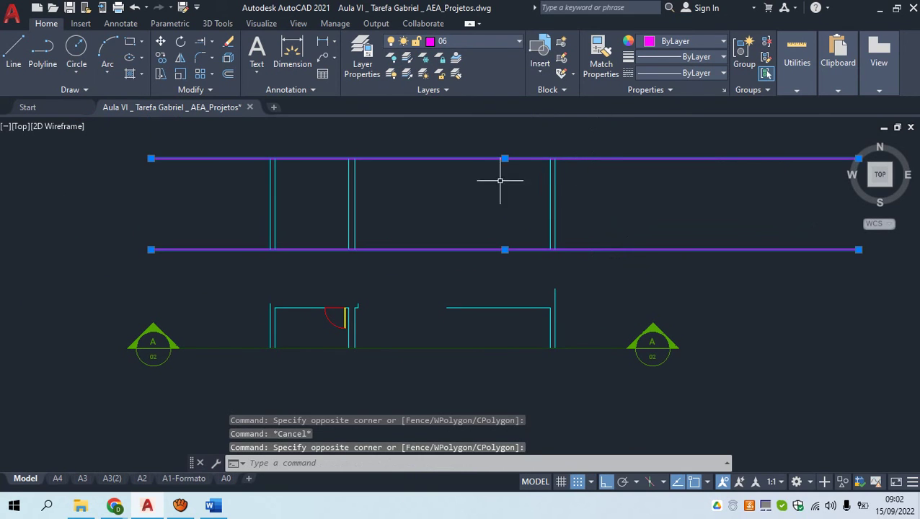
pyautogui.moveTo(372, 198); pyautogui.dragTo(453, 207, button='middle')
pyautogui.press('Escape')
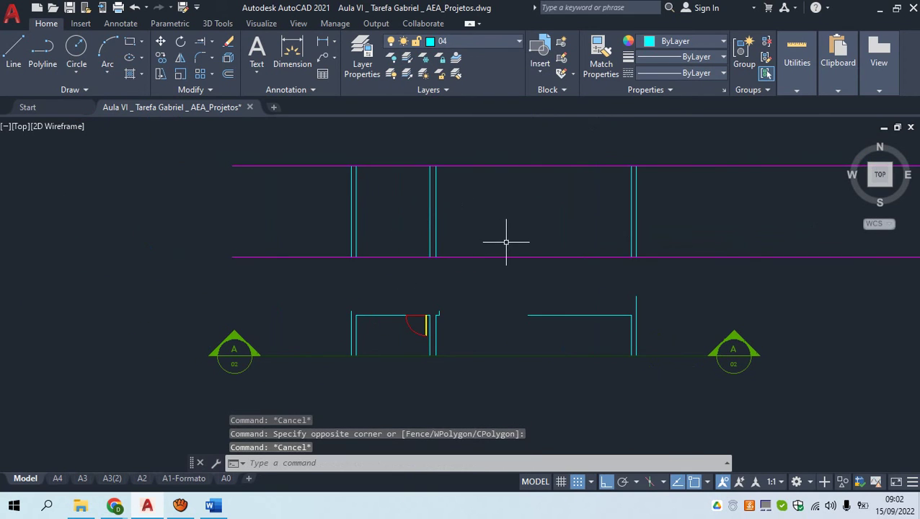
pyautogui.moveTo(508, 243); pyautogui.dragTo(434, 242, button='middle')
pyautogui.click(897, 8)
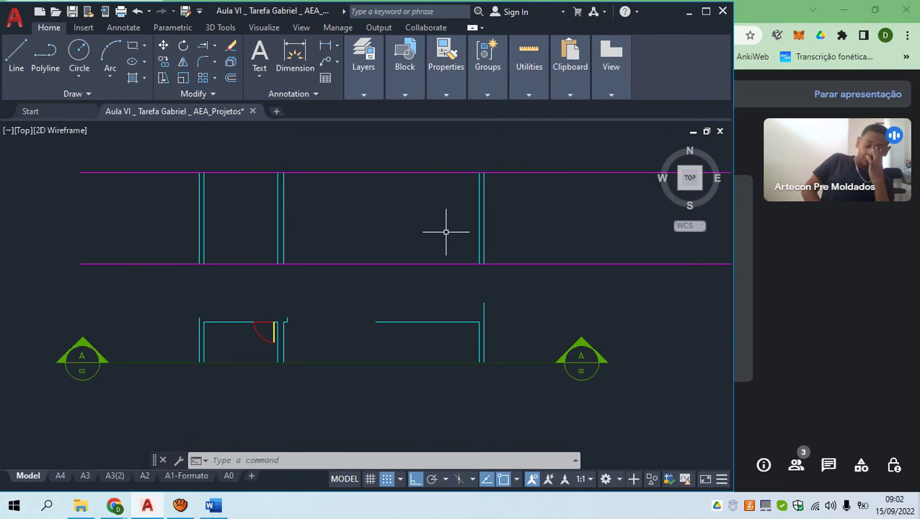
# Examine the PENAS legend of pen colours and thicknesses in the work area beyond the drawing sheets
pyautogui.scroll(-4, 445, 231)
pyautogui.moveTo(190, 252); pyautogui.dragTo(451, 266, button='middle')
pyautogui.scroll(-5, 333, 275)
pyautogui.moveTo(121, 277); pyautogui.dragTo(271, 285, button='middle')
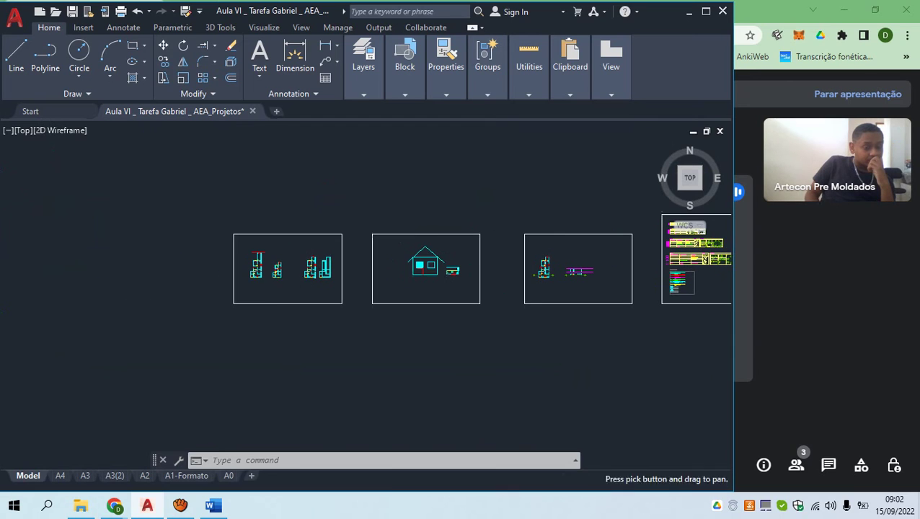
pyautogui.scroll(-3, 371, 284)
pyautogui.scroll(5, 636, 251)
pyautogui.scroll(10, 625, 245)
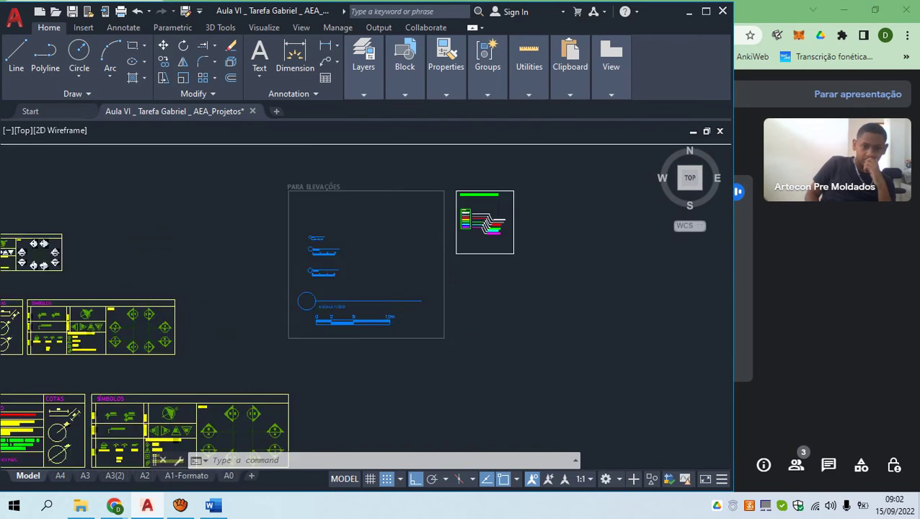
pyautogui.scroll(4, 313, 249)
pyautogui.moveTo(322, 246); pyautogui.dragTo(214, 349, button='middle')
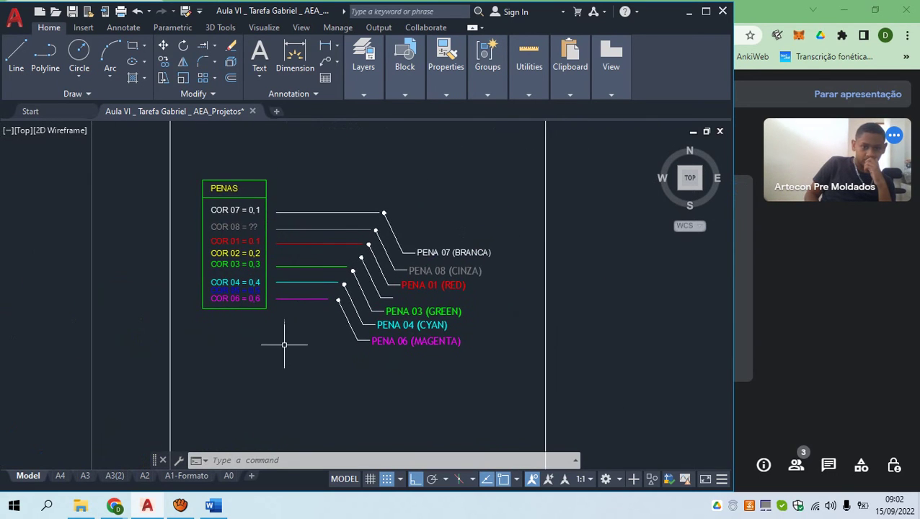
pyautogui.press('Escape')
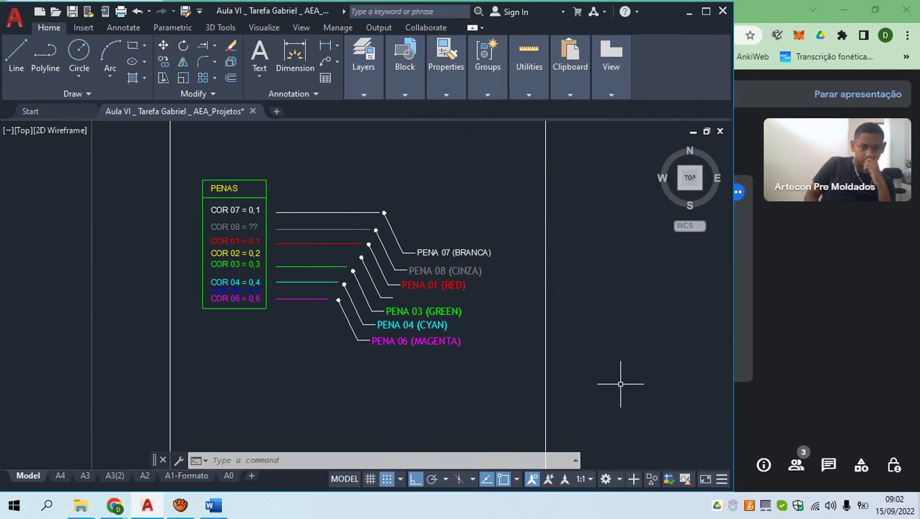
pyautogui.press('super+shift+s')
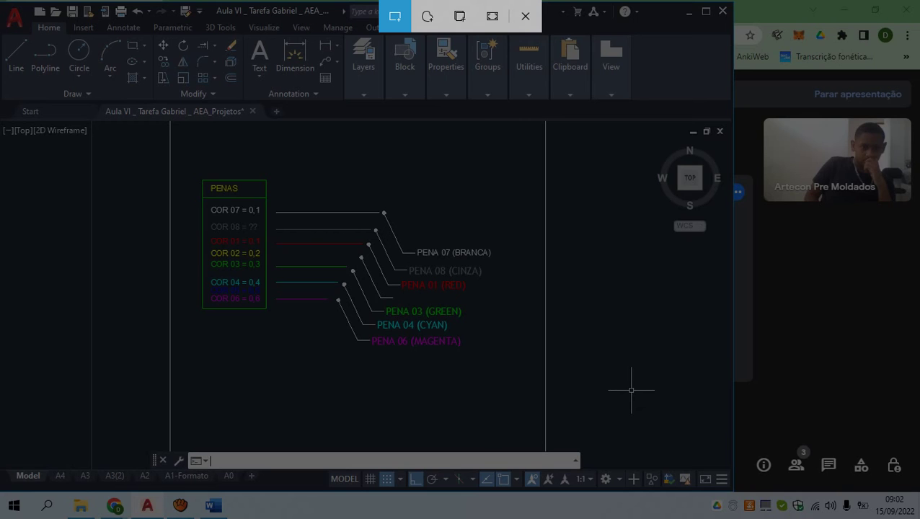
pyautogui.press('Escape')
# Erase the unlabelled leader between the PENA 01 (RED) and PENA 03 (GREEN) leaders in the pen legend
pyautogui.scroll(2, 376, 292)
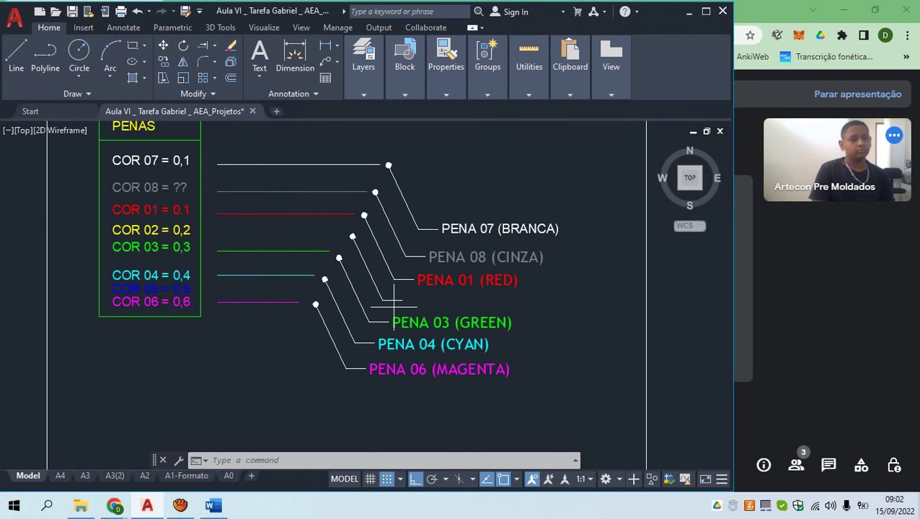
pyautogui.click(394, 305)
pyautogui.click(361, 257)
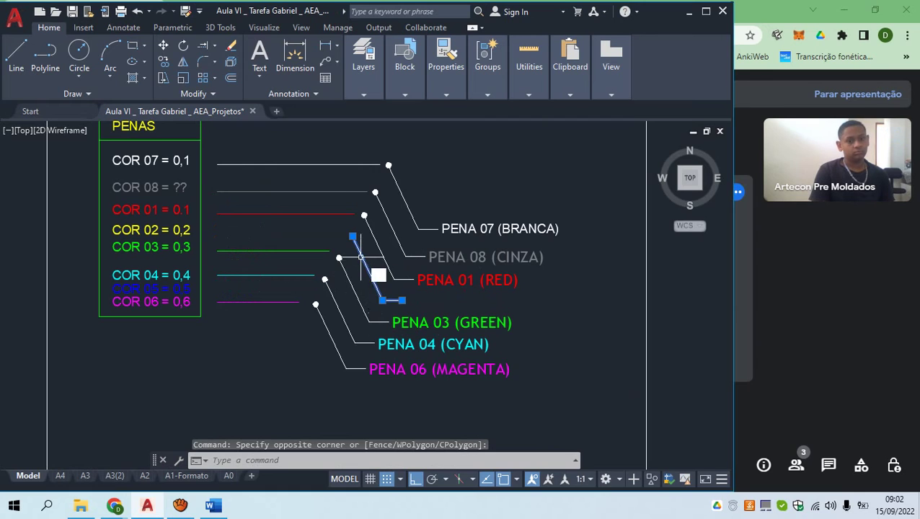
pyautogui.click(380, 269)
pyautogui.write('e')
pyautogui.press('Return')
pyautogui.scroll(-4, 361, 254)
pyautogui.press('Escape')
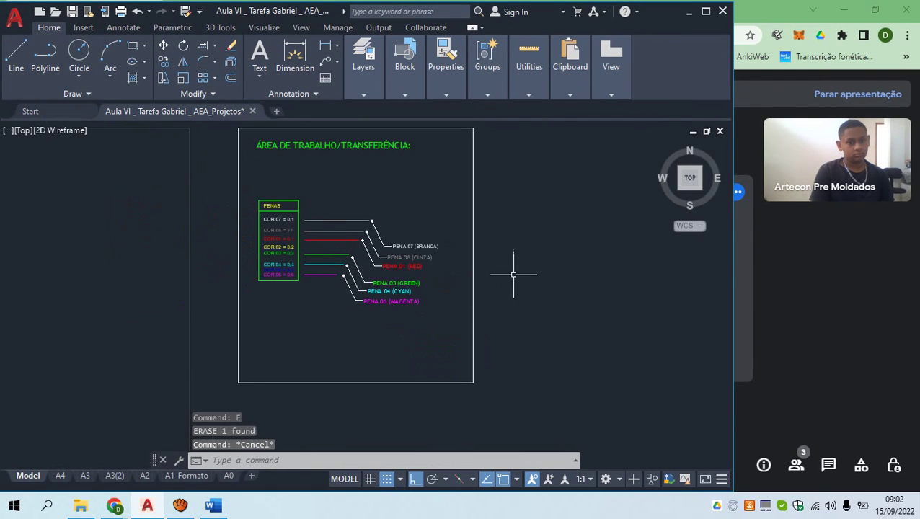
# Capture a rectangular screen snip of the PENAS legend with its pen labels and preview the open Chrome windows
pyautogui.scroll(2, 456, 267)
pyautogui.press('shift+super+s')
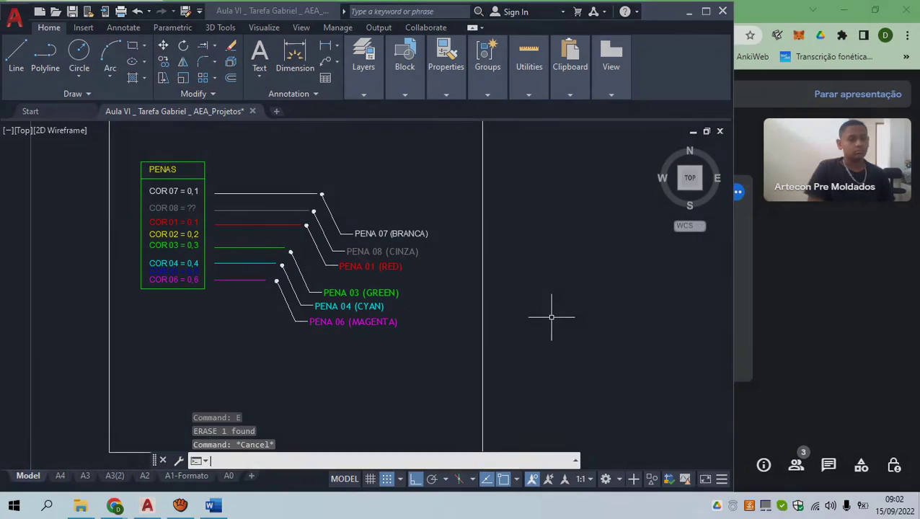
pyautogui.moveTo(125, 142); pyautogui.dragTo(448, 353)
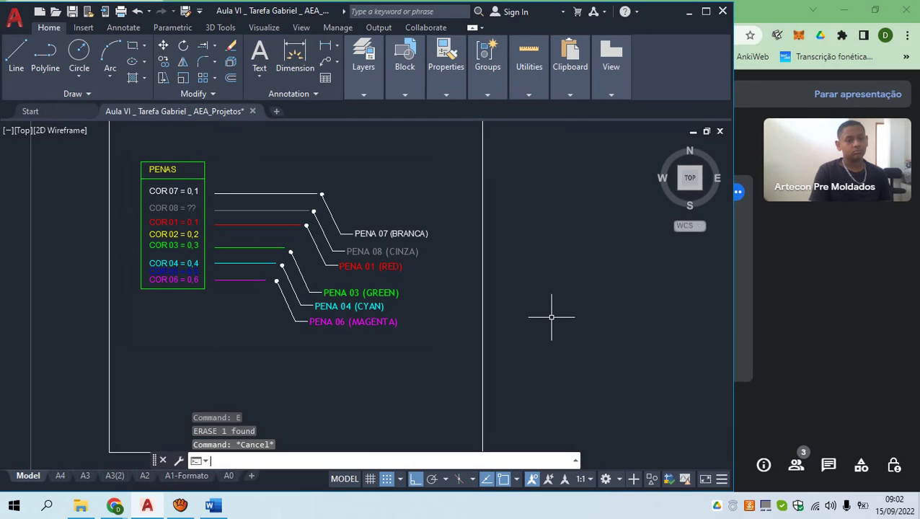
pyautogui.click(115, 506)
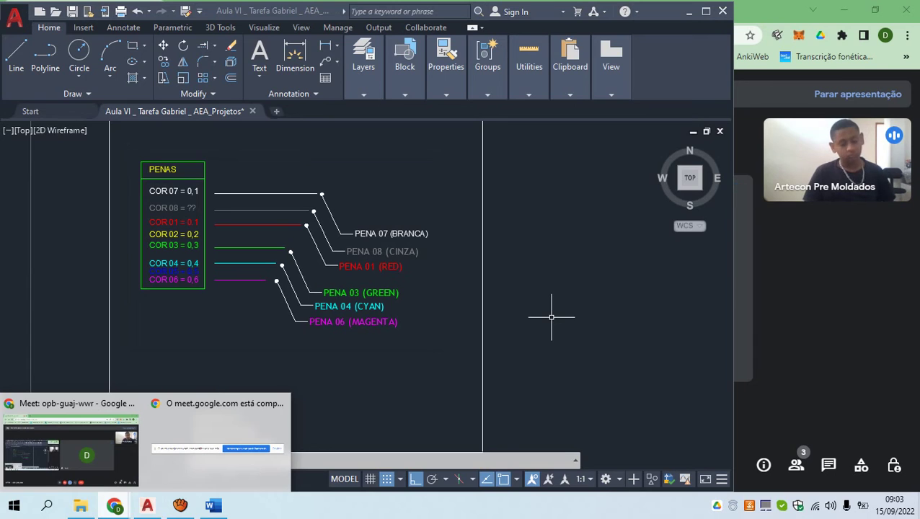
pyautogui.moveTo(217, 441)
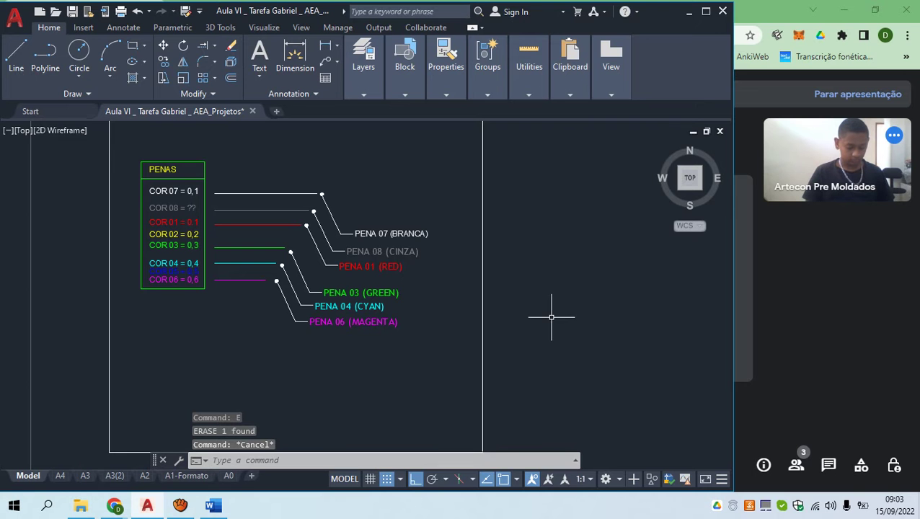
# Review the legend's pen thickness entries from COR 02 to COR 06 and the matching pen colour labels
pyautogui.scroll(2, 305, 302)
pyautogui.moveTo(272, 310)
pyautogui.mouseDown(button='middle')
pyautogui.moveTo(290, 301)
pyautogui.moveTo(259, 273)
pyautogui.moveTo(318, 318)
pyautogui.moveTo(533, 343)
pyautogui.moveTo(515, 362)
pyautogui.mouseUp(button='middle')
pyautogui.scroll(4, 375, 318)
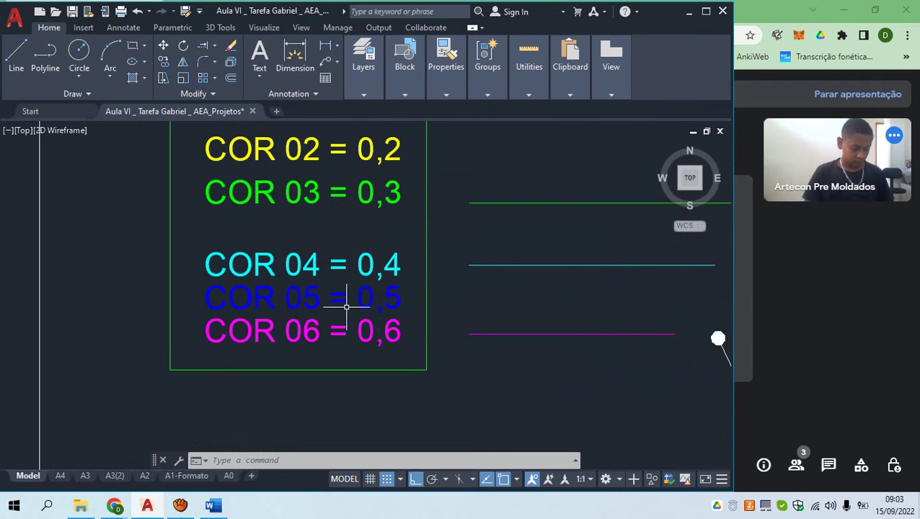
pyautogui.scroll(-2, 347, 307)
pyautogui.scroll(2, 329, 339)
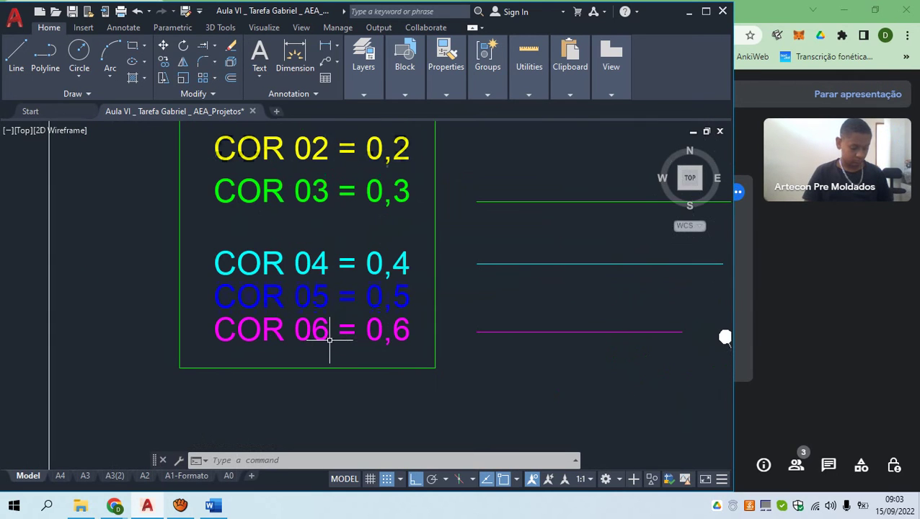
pyautogui.click(415, 351)
pyautogui.scroll(-2, 215, 329)
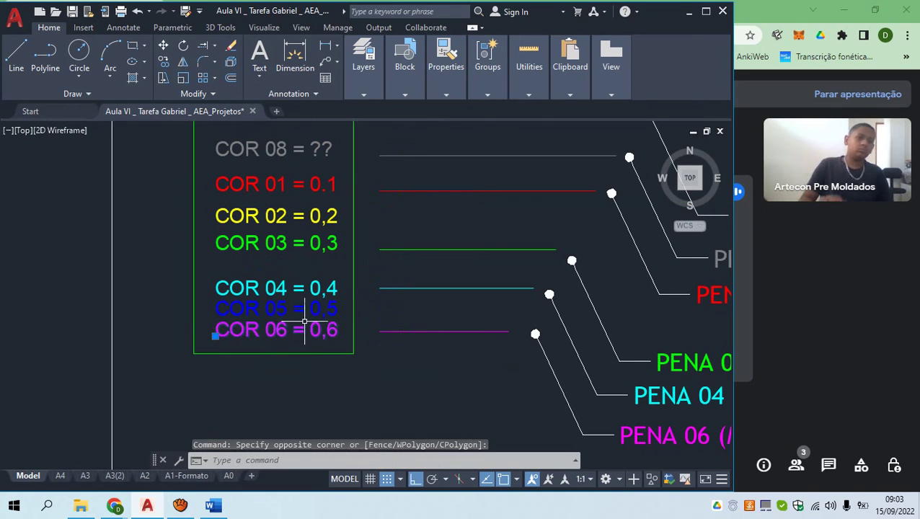
pyautogui.scroll(-1, 289, 328)
pyautogui.scroll(3, 258, 341)
pyautogui.press('Escape')
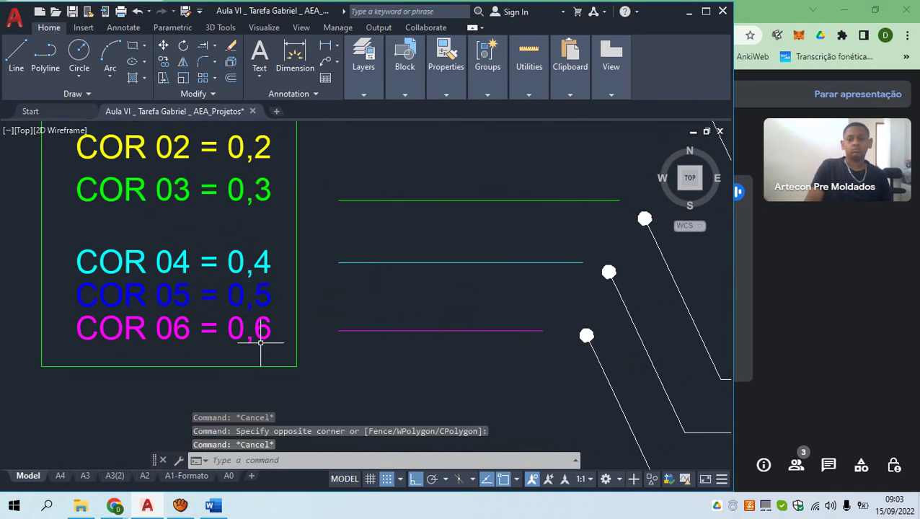
pyautogui.click(274, 346)
pyautogui.press('Escape')
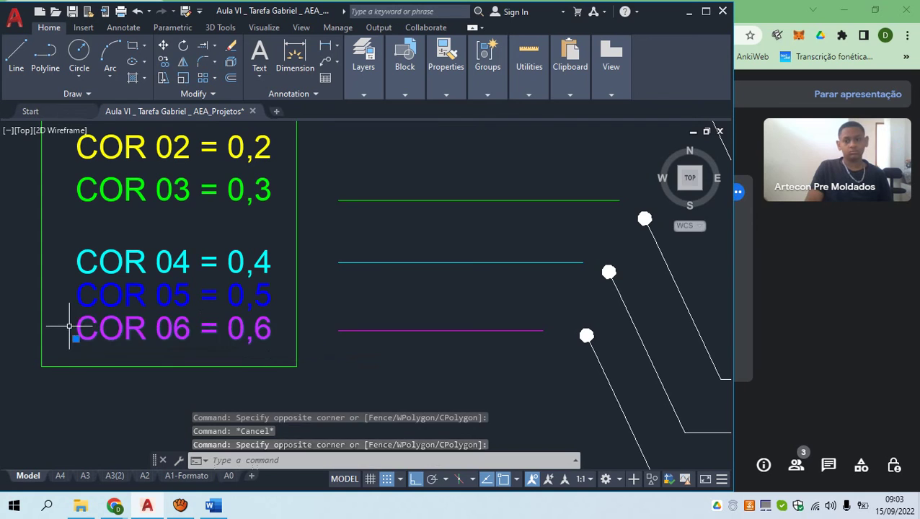
pyautogui.scroll(-2, 228, 300)
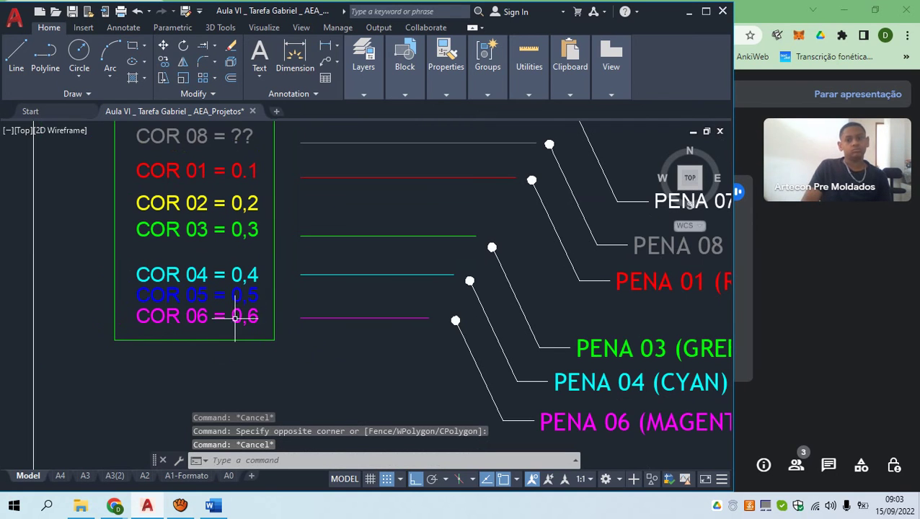
pyautogui.scroll(-3, 441, 390)
pyautogui.scroll(2, 411, 359)
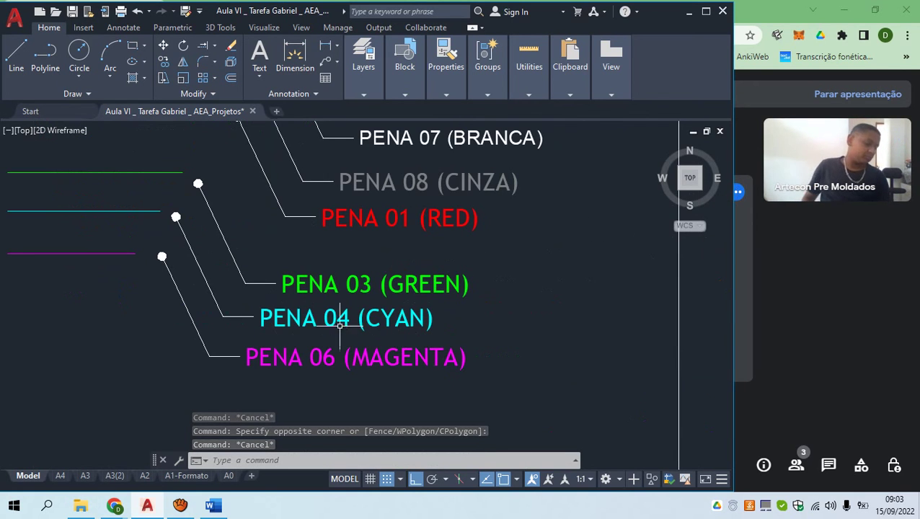
# Review the legend's PENA 03 (GREEN) and PENA 04 (CYAN) labels against the COR thickness entries
pyautogui.click(336, 318)
pyautogui.press('Escape')
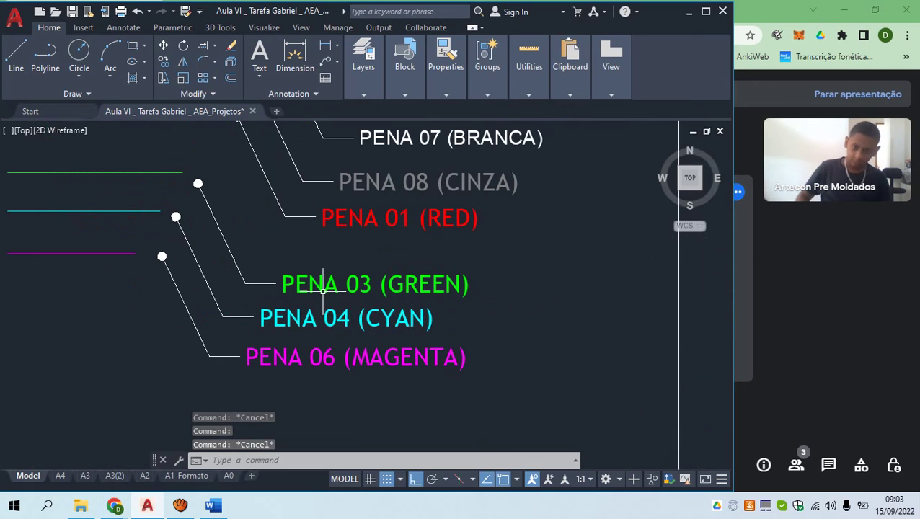
pyautogui.click(323, 287)
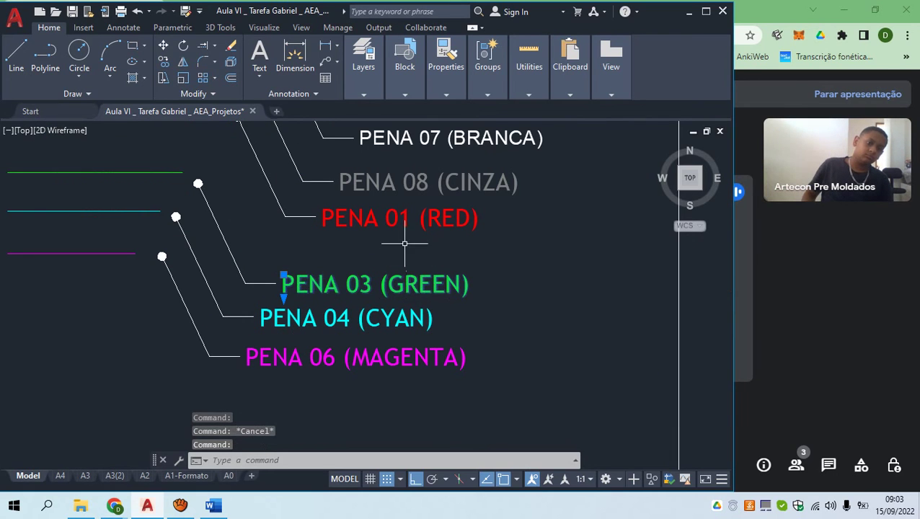
pyautogui.moveTo(405, 244); pyautogui.dragTo(355, 294, button='middle')
pyautogui.scroll(-2, 318, 268)
pyautogui.scroll(1, 198, 259)
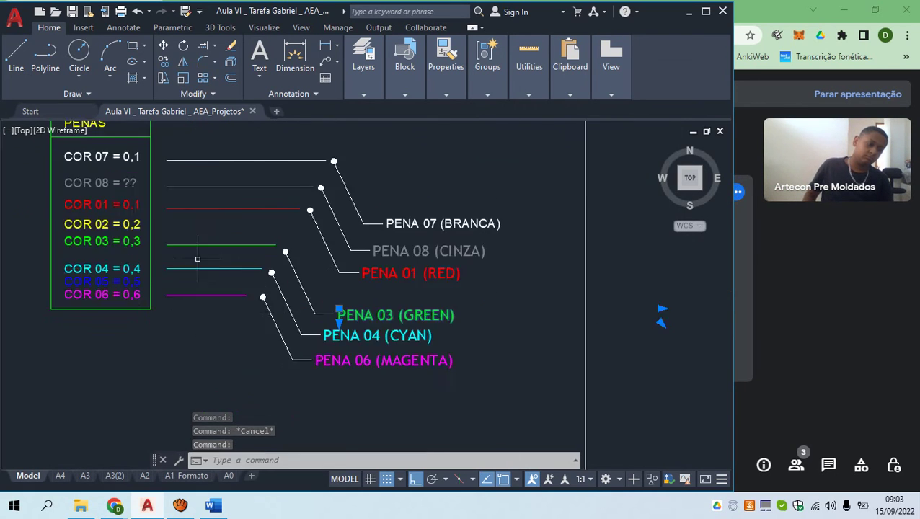
pyautogui.scroll(2, 198, 259)
pyautogui.scroll(-4, 243, 245)
pyautogui.scroll(2, 277, 242)
pyautogui.press('Escape')
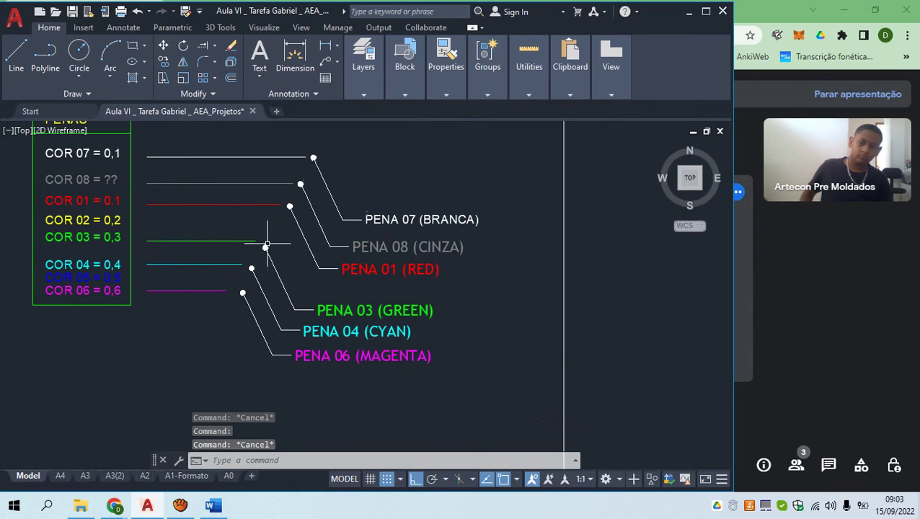
pyautogui.scroll(2, 236, 242)
pyautogui.scroll(-4, 144, 238)
pyautogui.scroll(4, 129, 202)
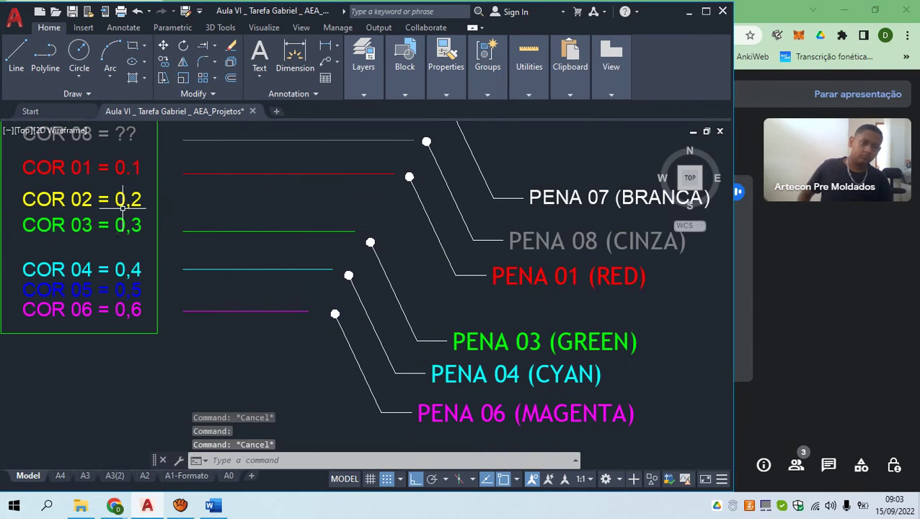
# Copy the yellow COR 02 = 0,2 text from the PENAS table and paste it between the PENA 01 (RED) and PENA 03 (GREEN) labels
pyautogui.click(134, 193)
pyautogui.click(60, 204)
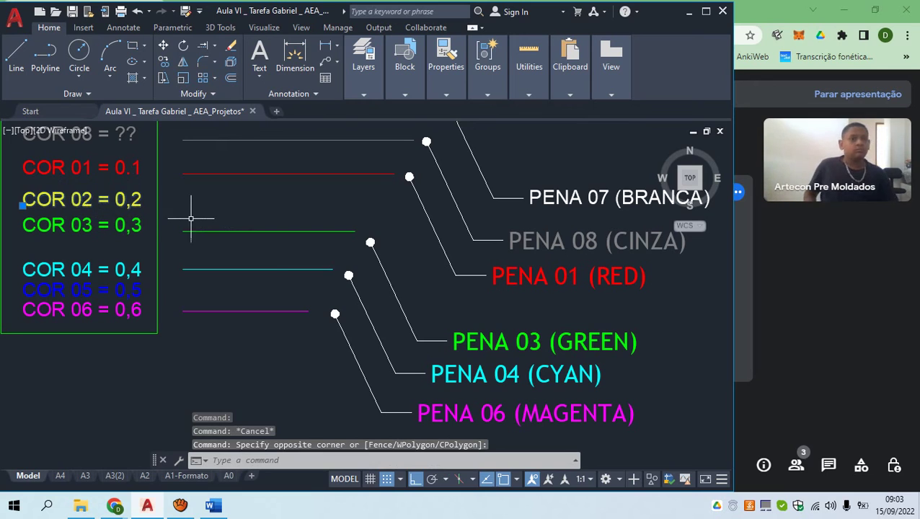
pyautogui.hotkey('ctrl', 'c')
pyautogui.write('v')
pyautogui.press('Escape')
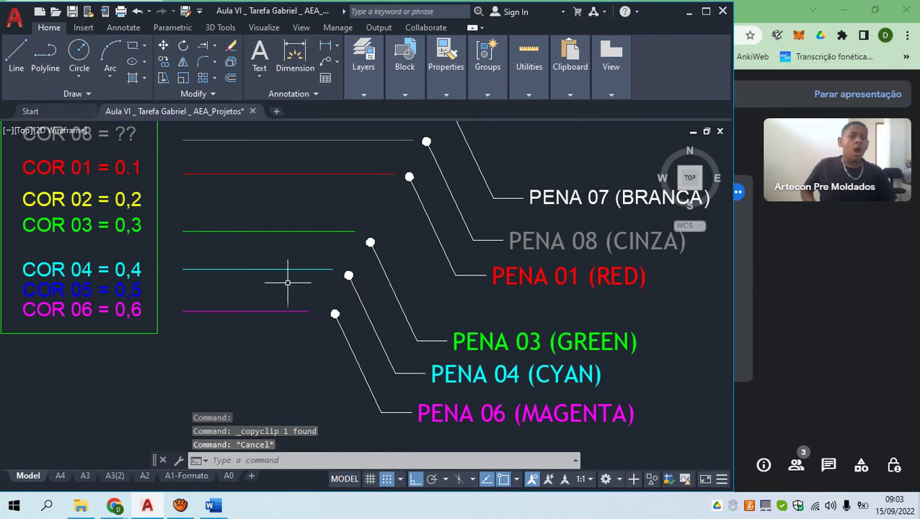
pyautogui.click(87, 199)
pyautogui.hotkey('ctrl', 'v')
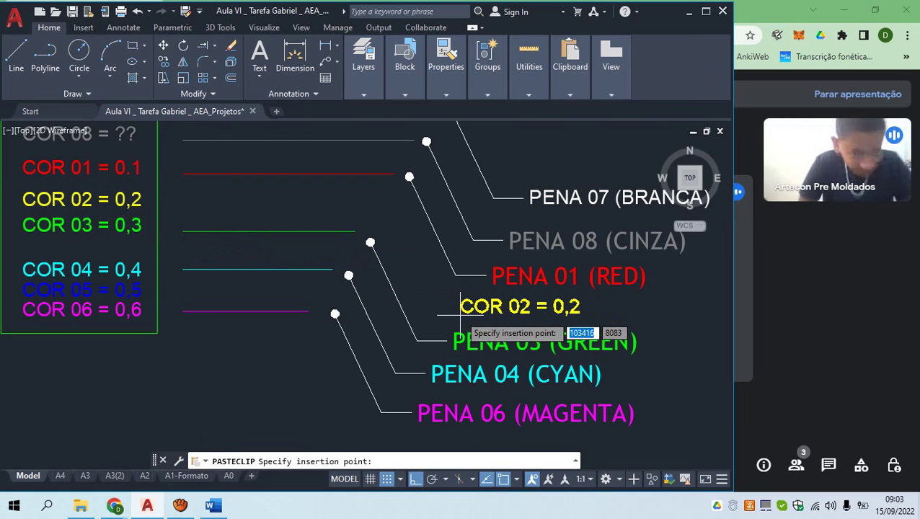
pyautogui.click(463, 316)
pyautogui.moveTo(557, 278); pyautogui.dragTo(476, 307, button='middle')
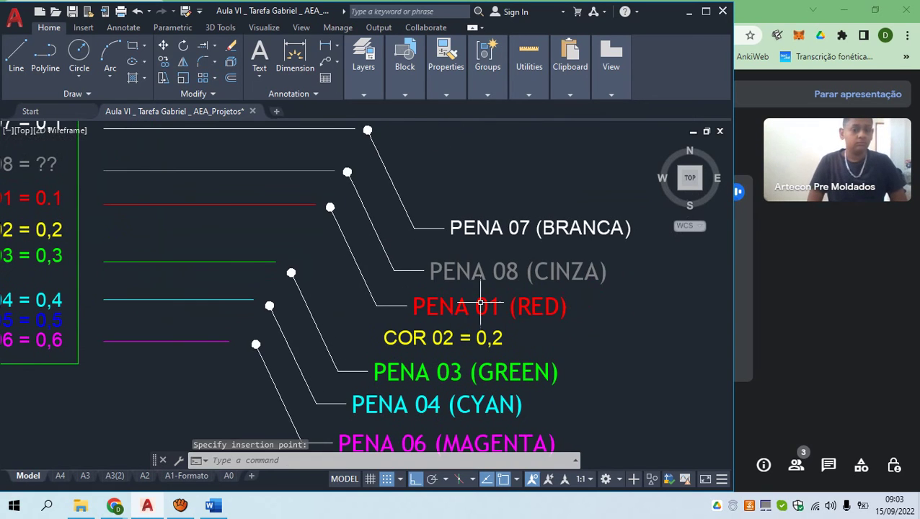
pyautogui.press('Escape')
# Erase the PENA 07 (BRANCA) label together with its leader and the white line from COR 07
pyautogui.scroll(-5, 495, 282)
pyautogui.scroll(5, 494, 282)
pyautogui.scroll(2, 495, 282)
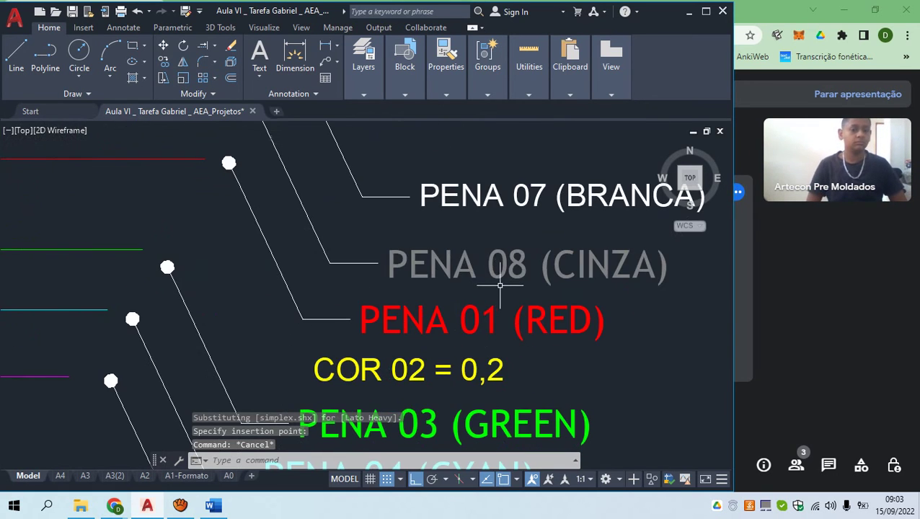
pyautogui.click(530, 290)
pyautogui.scroll(-4, 390, 261)
pyautogui.press('Escape')
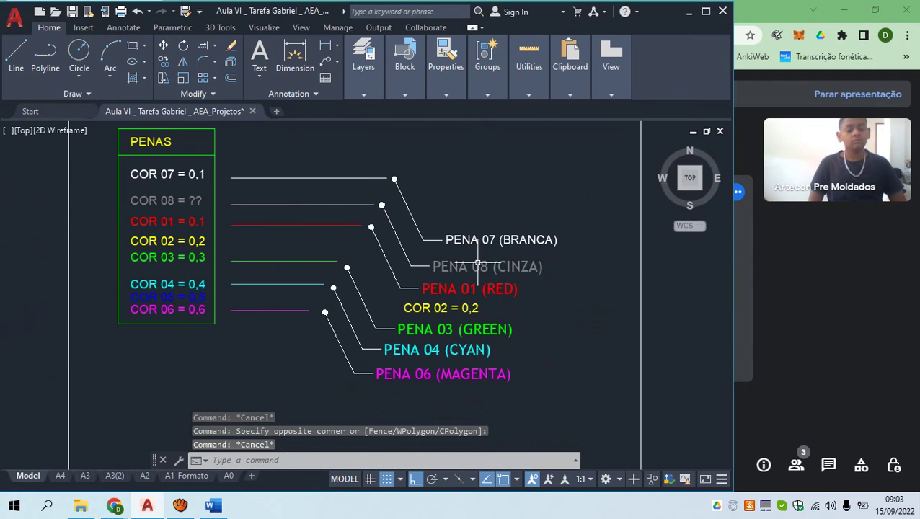
pyautogui.click(543, 244)
pyautogui.click(412, 179)
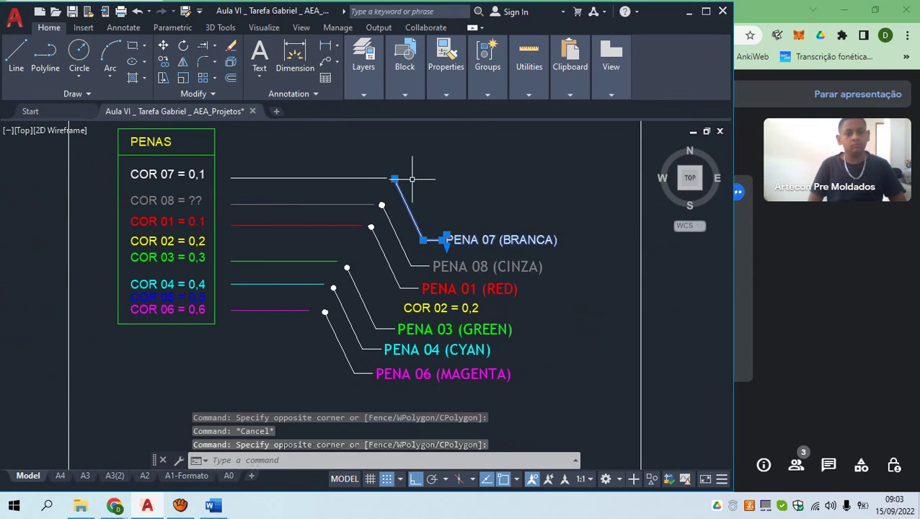
pyautogui.click(390, 193)
pyautogui.click(333, 169)
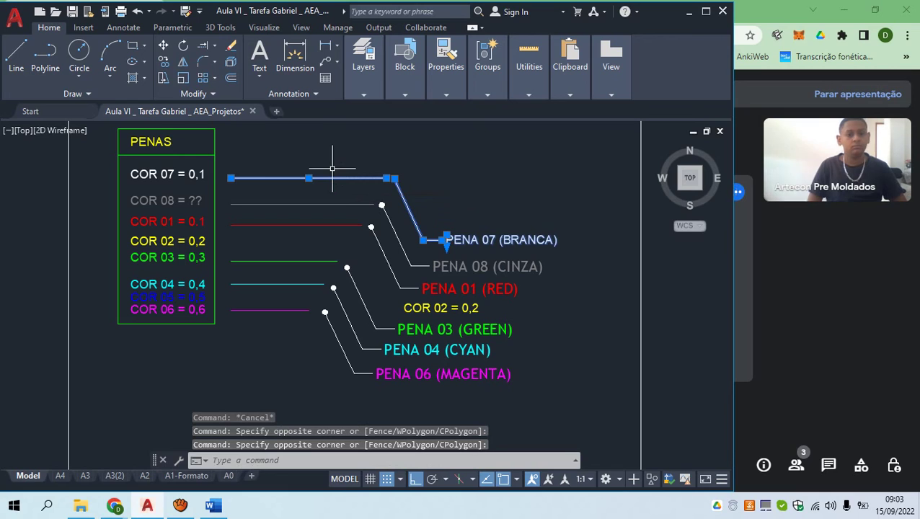
pyautogui.write('e')
pyautogui.press('Return')
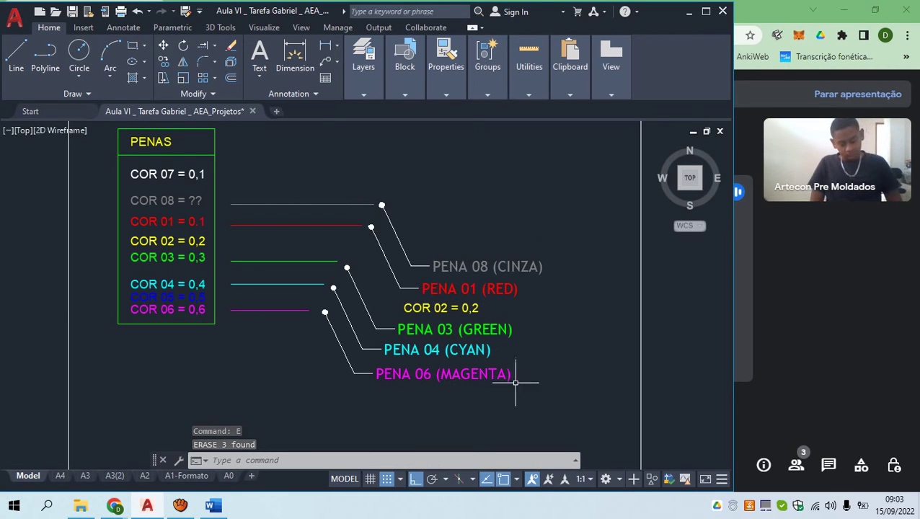
# Return from the pen legend to section A and inspect its upper and lower magenta level lines
pyautogui.scroll(2, 502, 375)
pyautogui.scroll(-5, 498, 375)
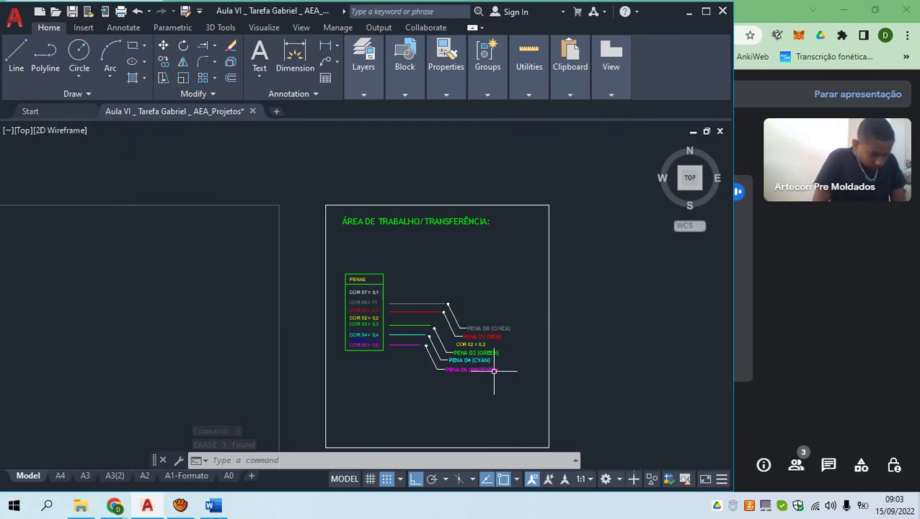
pyautogui.scroll(-3, 263, 353)
pyautogui.moveTo(264, 353); pyautogui.dragTo(426, 304, button='middle')
pyautogui.scroll(-4, 425, 304)
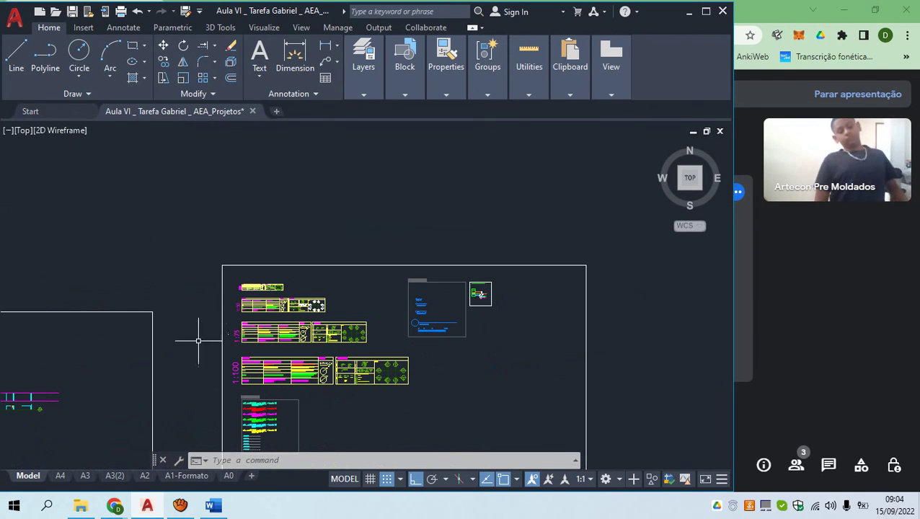
pyautogui.scroll(8, 198, 341)
pyautogui.moveTo(282, 247); pyautogui.dragTo(450, 265, button='middle')
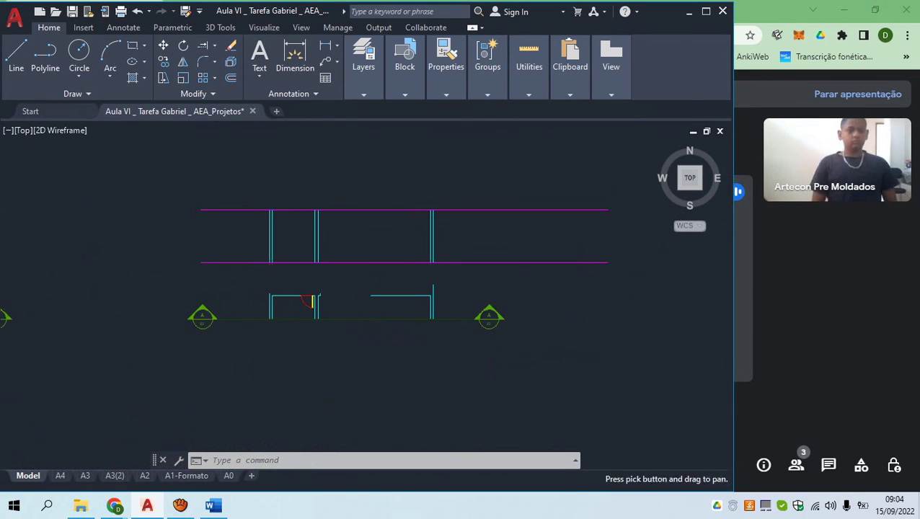
pyautogui.scroll(2, 417, 270)
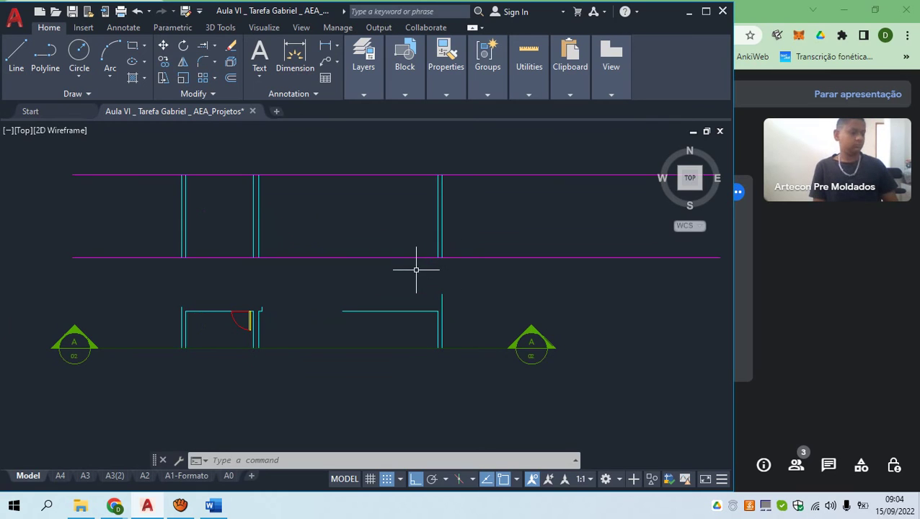
pyautogui.click(399, 174)
pyautogui.click(399, 256)
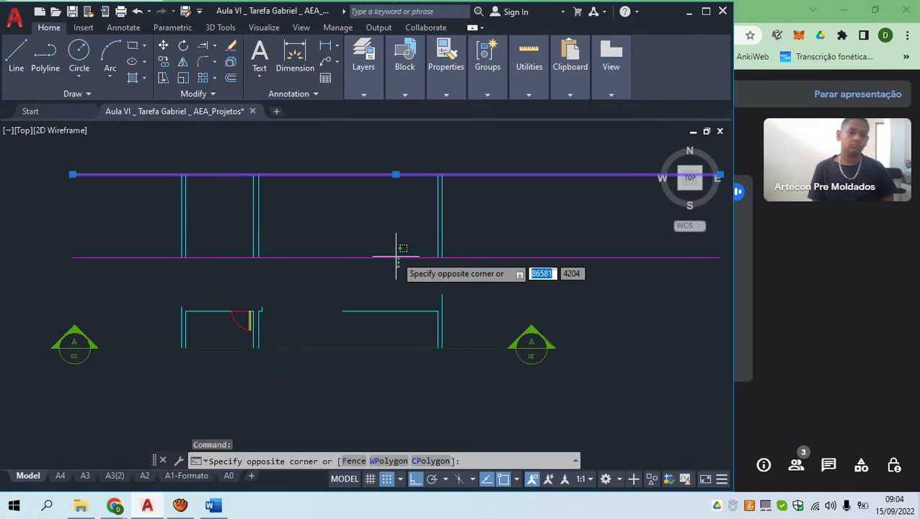
pyautogui.click(391, 243)
pyautogui.press('Escape')
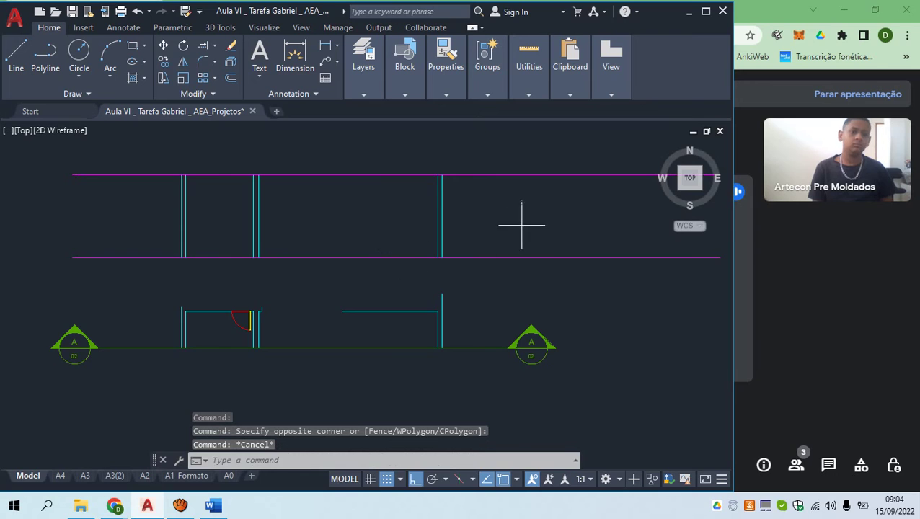
pyautogui.click(522, 225)
pyautogui.click(138, 202)
pyautogui.write('tr')
pyautogui.press('Return')
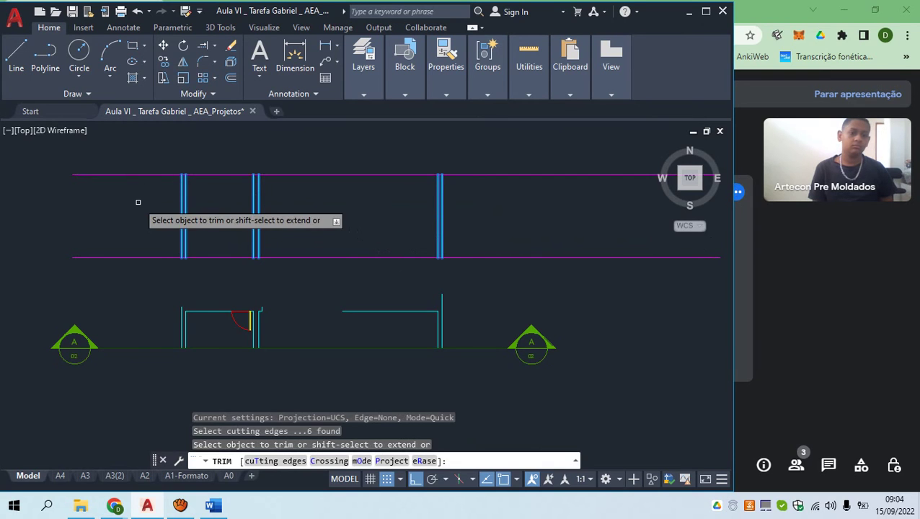
pyautogui.press('Escape')
pyautogui.moveTo(132, 249); pyautogui.dragTo(150, 265, button='middle')
pyautogui.scroll(-2, 223, 262)
pyautogui.scroll(2, 234, 281)
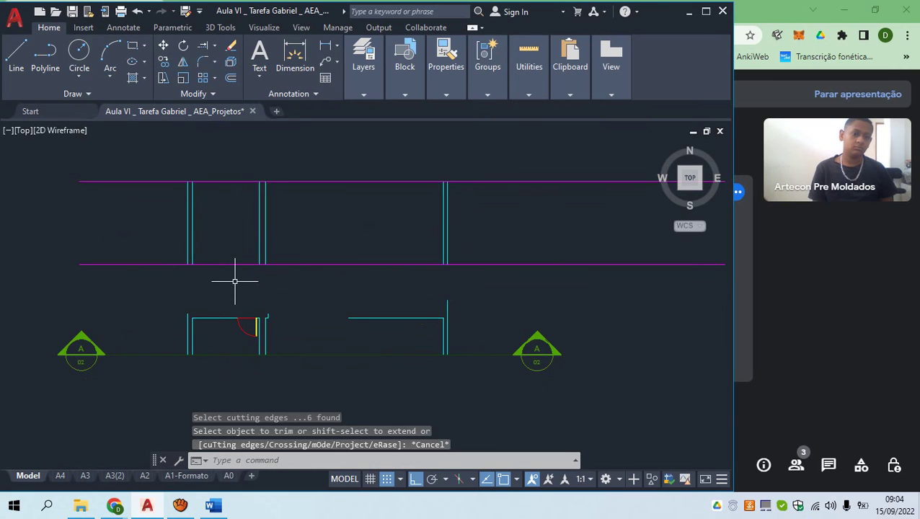
# Check the section's lower and upper magenta lines and the first two pairs of projected cyan wall lines
pyautogui.moveTo(190, 290); pyautogui.dragTo(232, 291, button='middle')
pyautogui.click(374, 291)
pyautogui.click(365, 242)
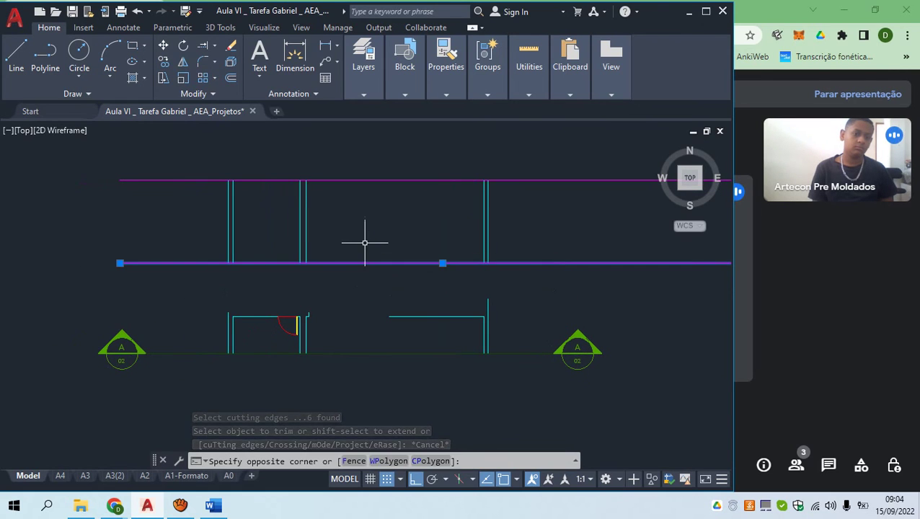
pyautogui.press('Escape')
pyautogui.click(390, 222)
pyautogui.click(364, 165)
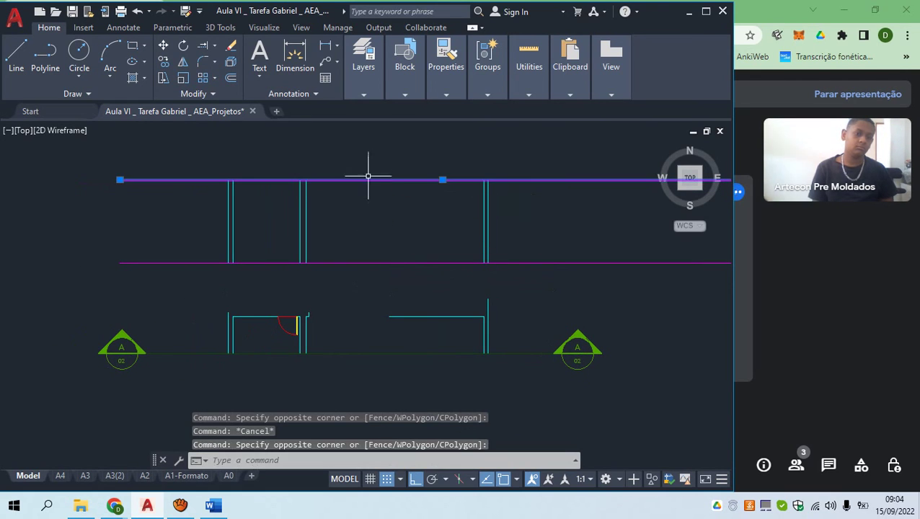
pyautogui.press('Escape')
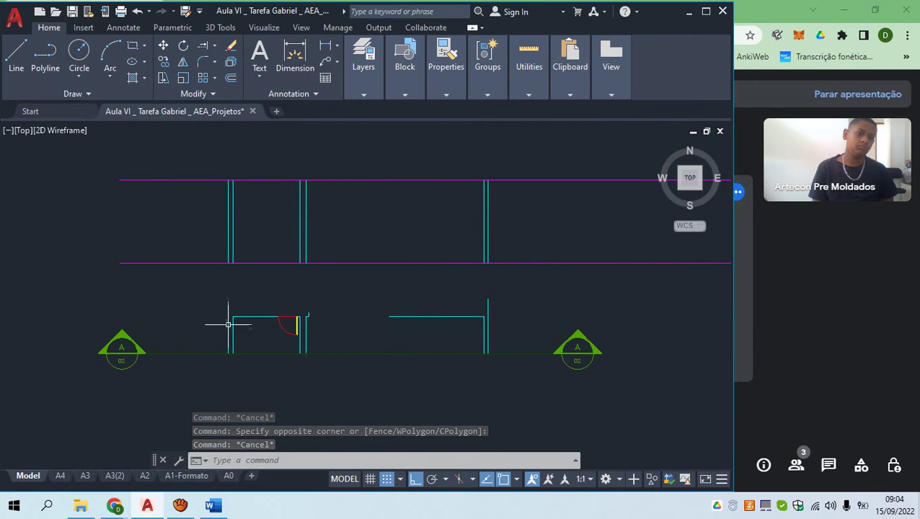
pyautogui.click(258, 235)
pyautogui.click(212, 220)
pyautogui.press('Escape')
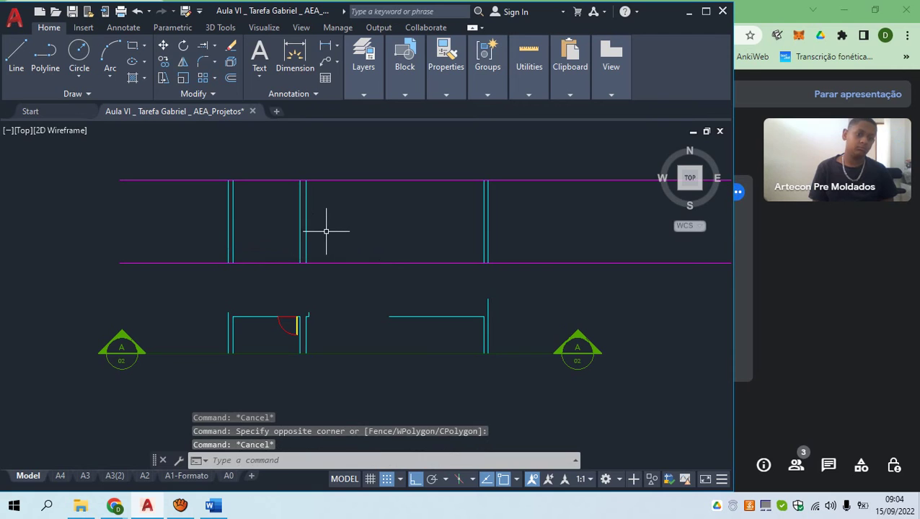
pyautogui.click(326, 233)
pyautogui.click(294, 222)
pyautogui.press('Escape')
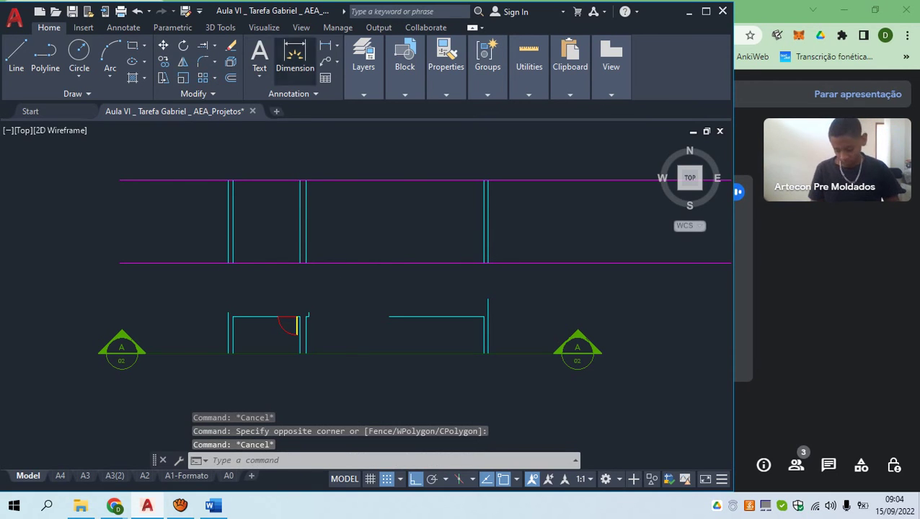
# Dimension the inner distance between the first and second projected walls in section A
pyautogui.click(295, 58)
pyautogui.scroll(4, 245, 247)
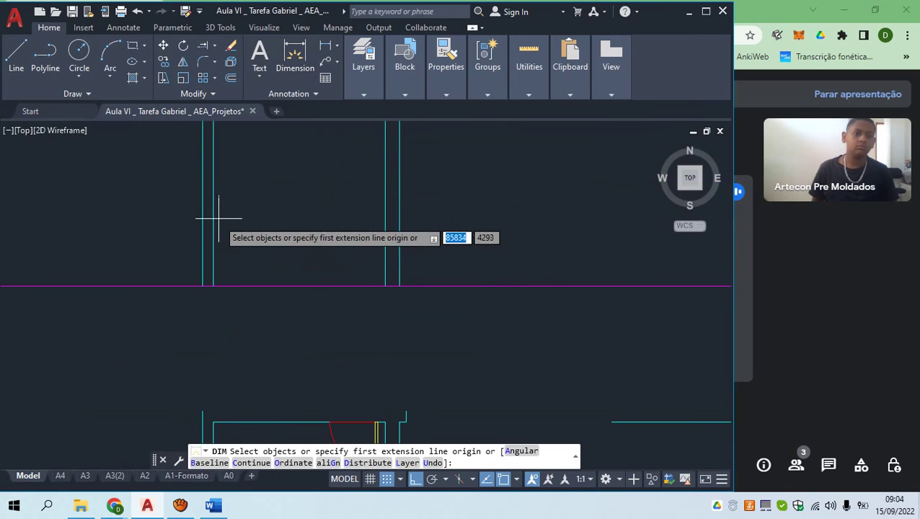
pyautogui.click(214, 213)
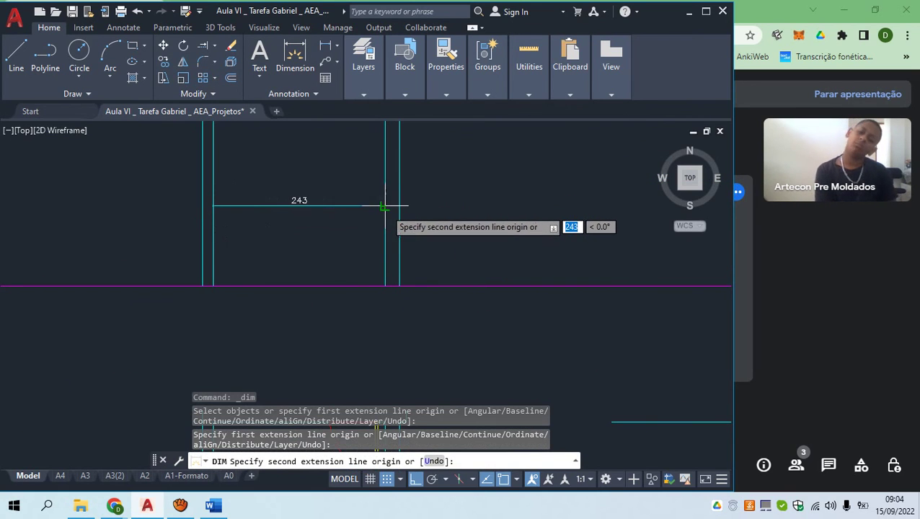
pyautogui.click(385, 207)
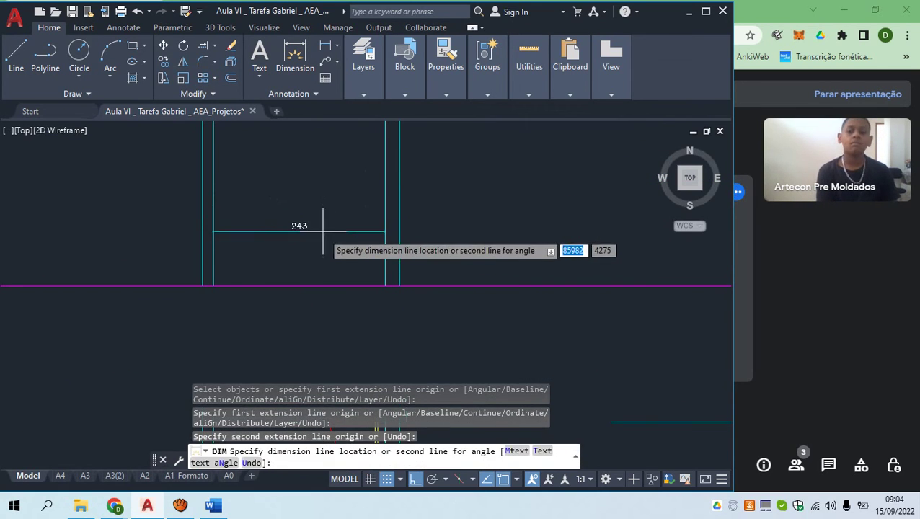
pyautogui.click(308, 195)
pyautogui.scroll(-5, 267, 215)
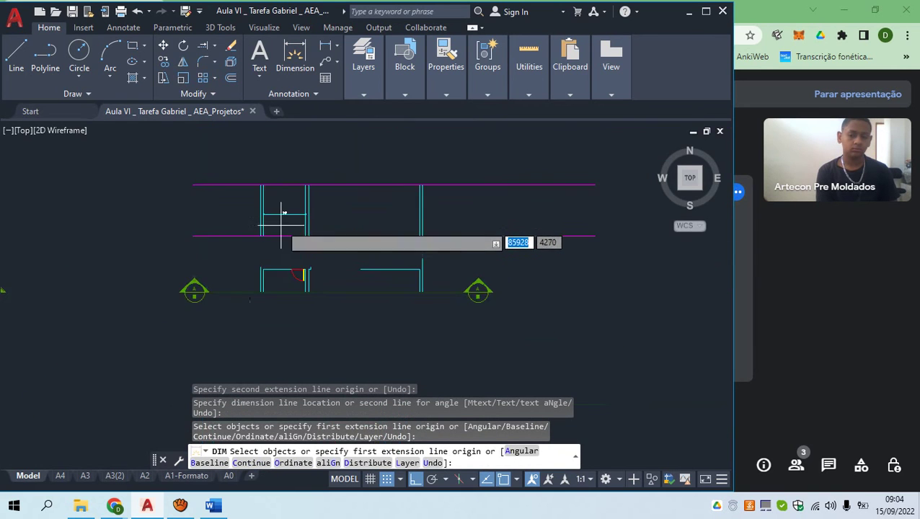
# Dimension the inner width of the matching narrow room in the floor plan for comparison, and remove that dimension
pyautogui.scroll(3, 285, 298)
pyautogui.scroll(5, 279, 272)
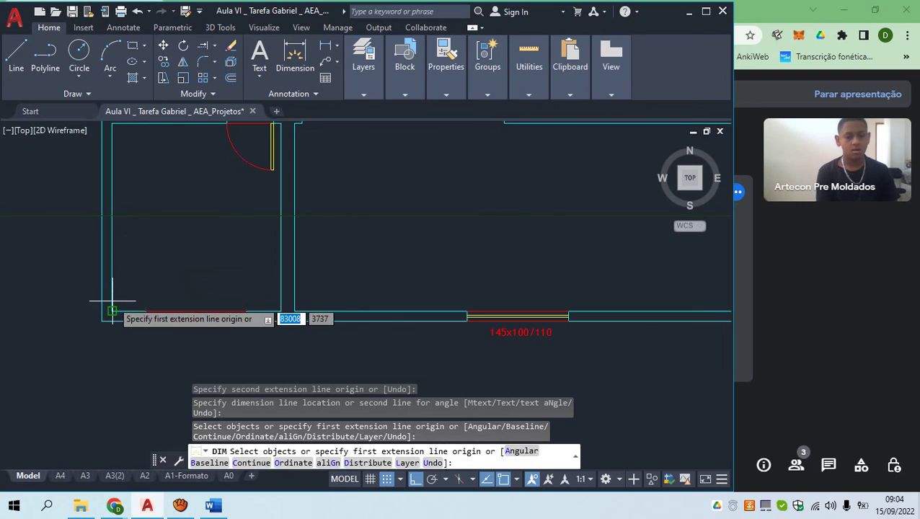
pyautogui.click(112, 312)
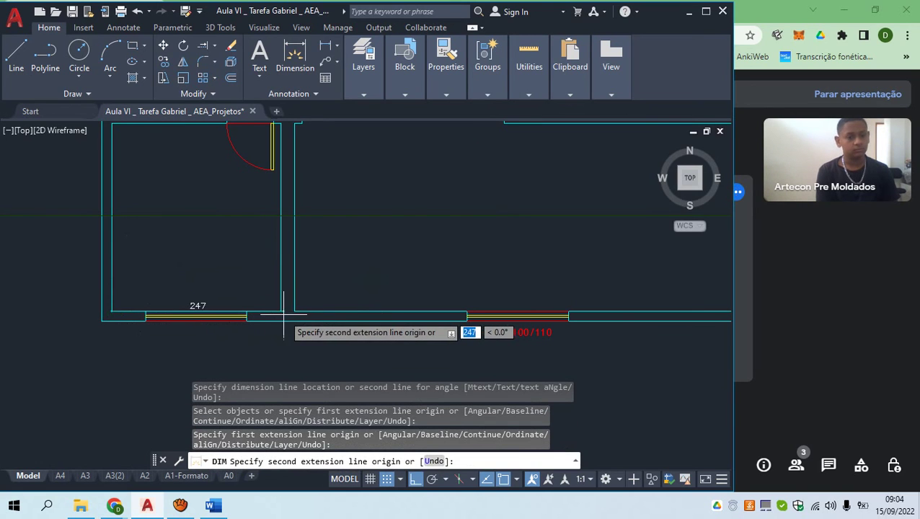
pyautogui.click(280, 311)
pyautogui.click(249, 246)
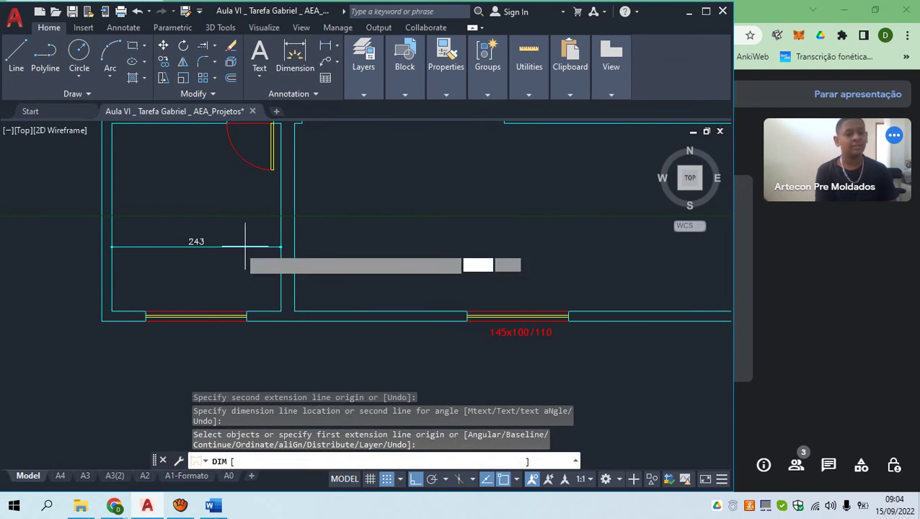
pyautogui.press('Escape')
pyautogui.click(249, 258)
pyautogui.click(187, 235)
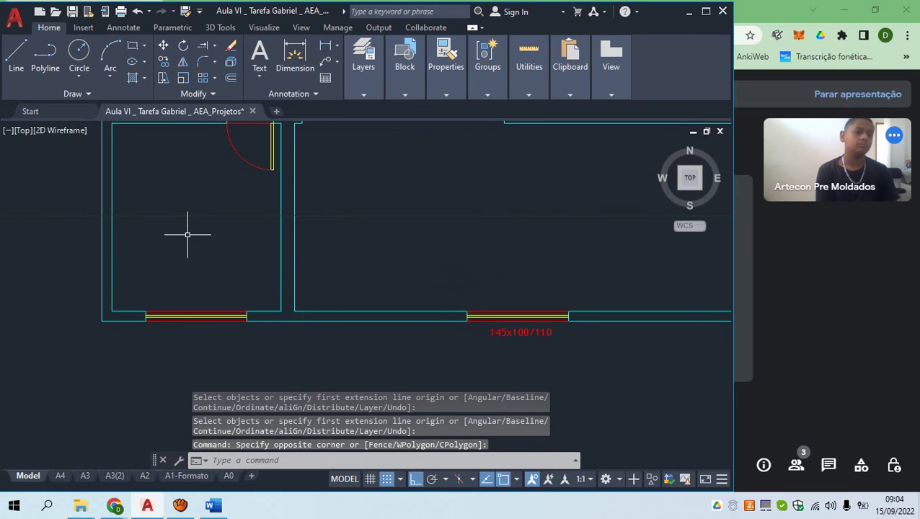
# Erase the check dimension between the first and second projected walls in section A
pyautogui.write('e')
pyautogui.press('Return')
pyautogui.scroll(-10, 288, 292)
pyautogui.moveTo(554, 271)
pyautogui.mouseDown(button='middle')
pyautogui.moveTo(74, 281)
pyautogui.moveTo(371, 303)
pyautogui.mouseUp(button='middle')
pyautogui.scroll(8, 130, 291)
pyautogui.scroll(4, 332, 288)
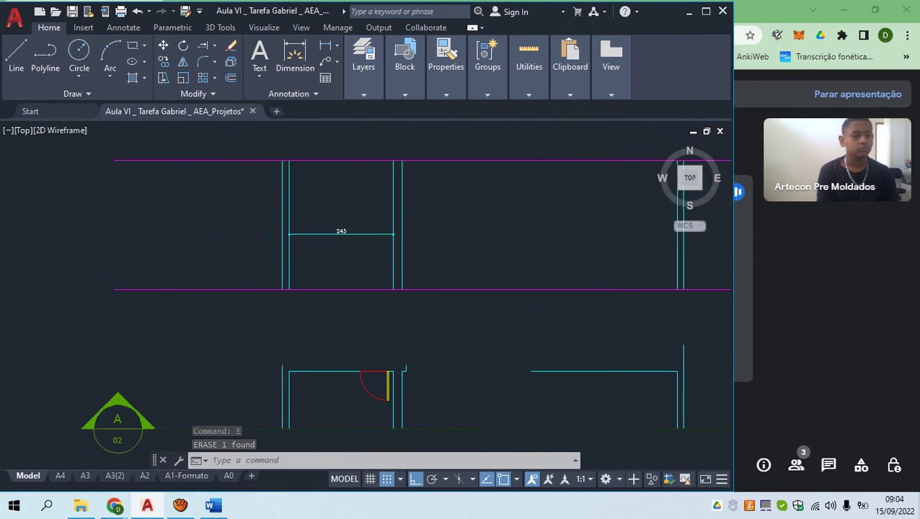
pyautogui.click(360, 254)
pyautogui.click(312, 191)
pyautogui.press('Delete')
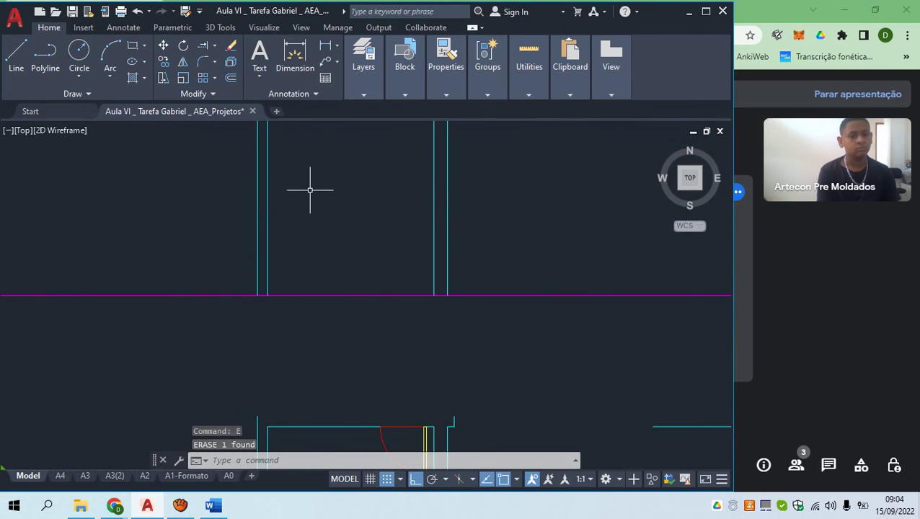
# Examine the door and the wall ends in the cut plan fragment below section A, relative to the section above
pyautogui.scroll(-4, 337, 261)
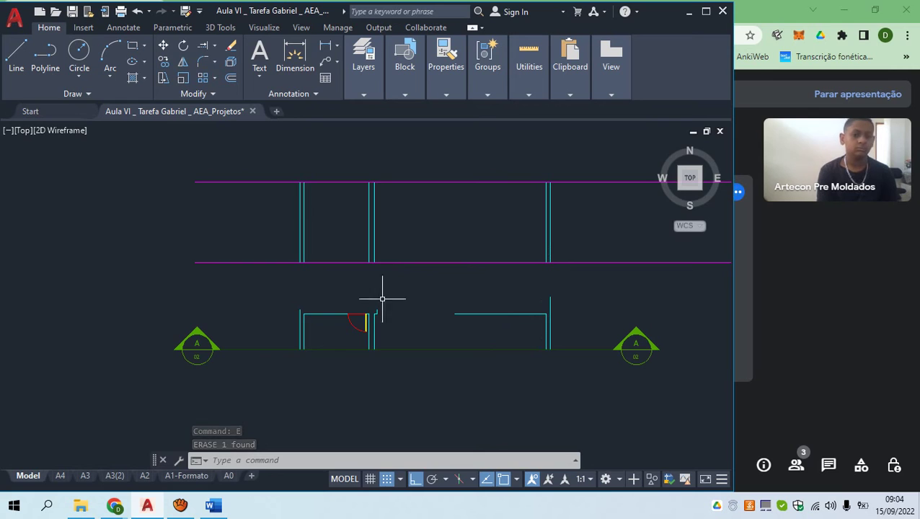
pyautogui.scroll(6, 335, 335)
pyautogui.scroll(2, 404, 256)
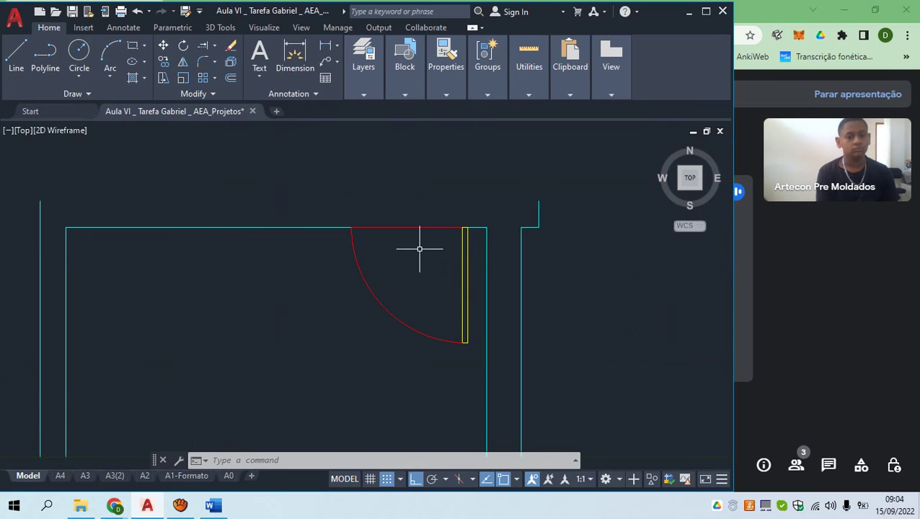
pyautogui.click(477, 252)
pyautogui.click(313, 250)
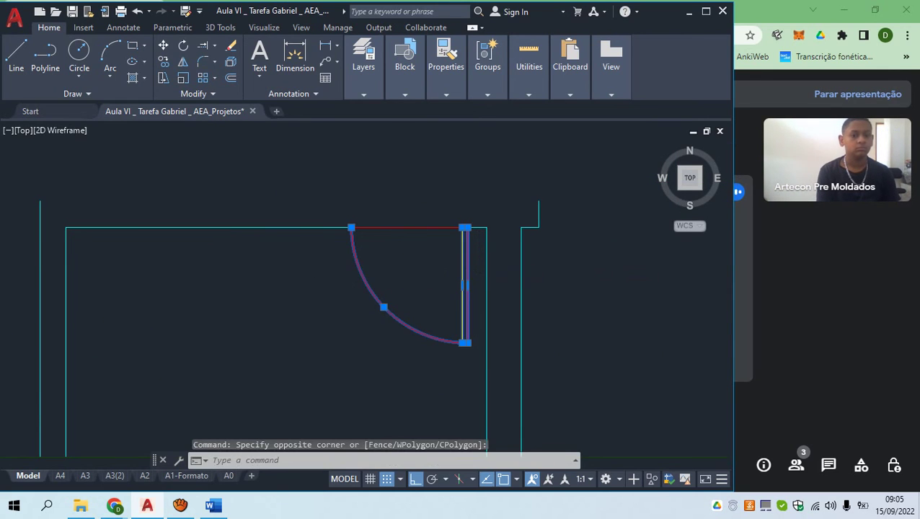
pyautogui.scroll(-4, 382, 272)
pyautogui.press('Escape')
pyautogui.moveTo(502, 257); pyautogui.dragTo(361, 263, button='middle')
pyautogui.click(453, 280)
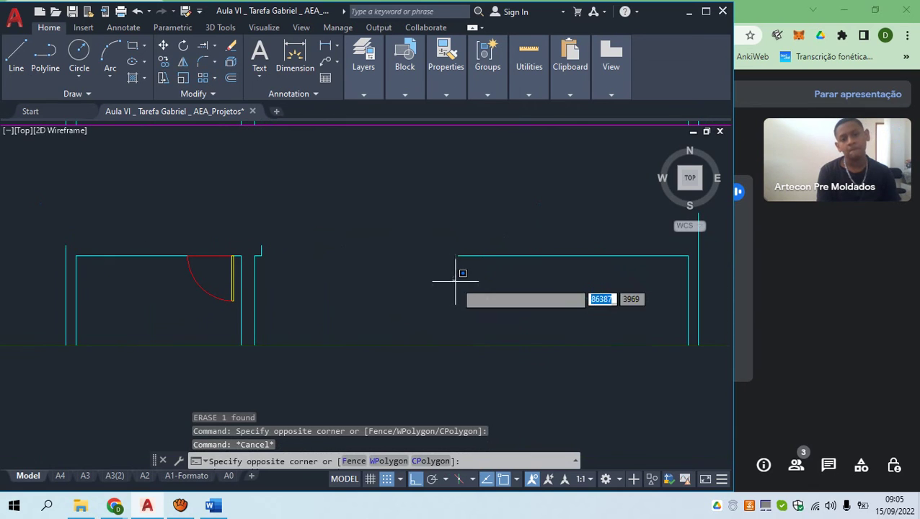
pyautogui.press('Escape')
pyautogui.scroll(3, 269, 228)
pyautogui.moveTo(269, 228); pyautogui.dragTo(376, 312, button='middle')
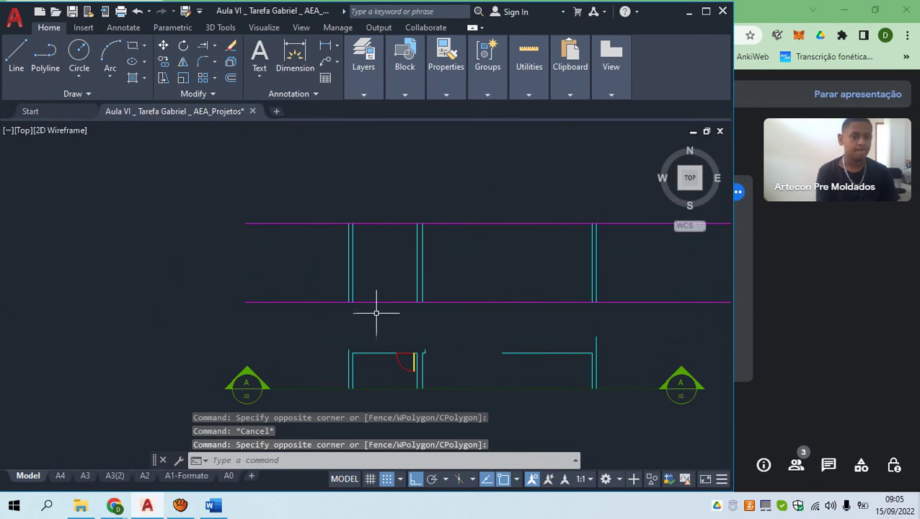
pyautogui.scroll(2, 391, 363)
pyautogui.scroll(-3, 399, 324)
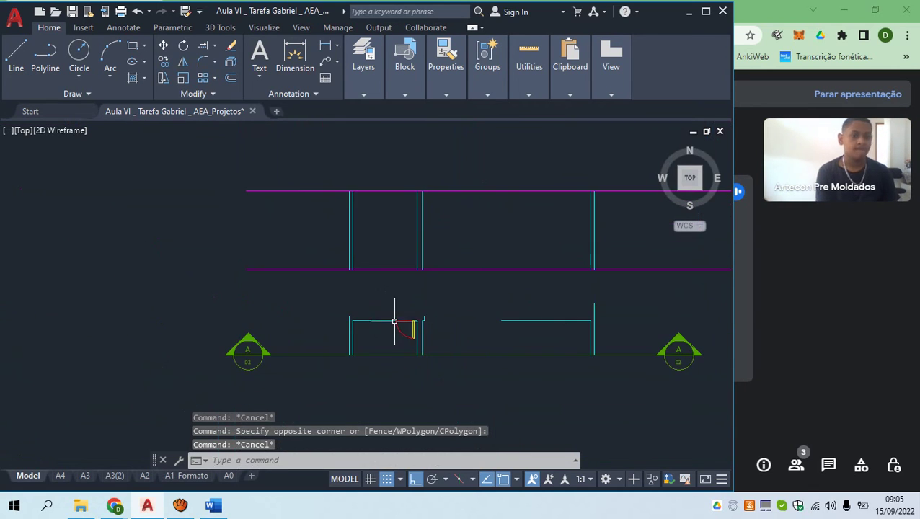
pyautogui.scroll(1, 404, 329)
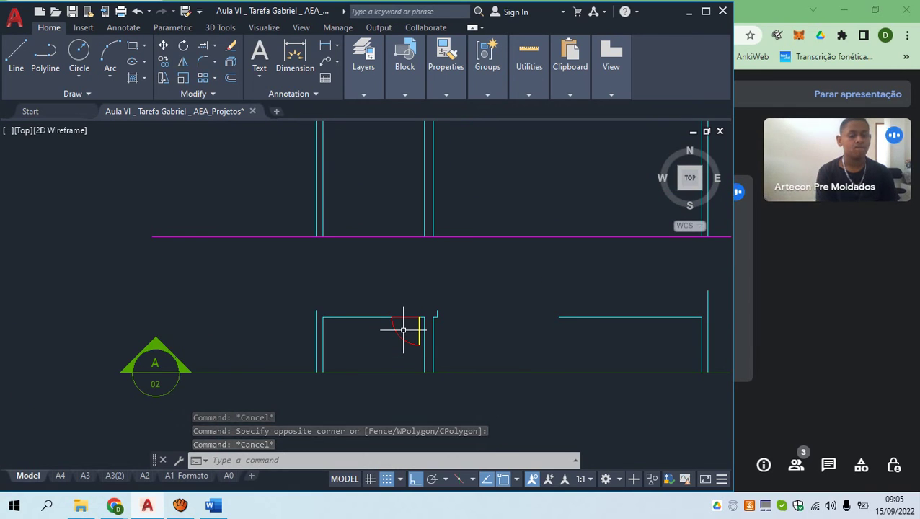
# Draw vertical construction lines through both edges of the door in the plan fragment below section A
pyautogui.write('xl')
pyautogui.press('Return')
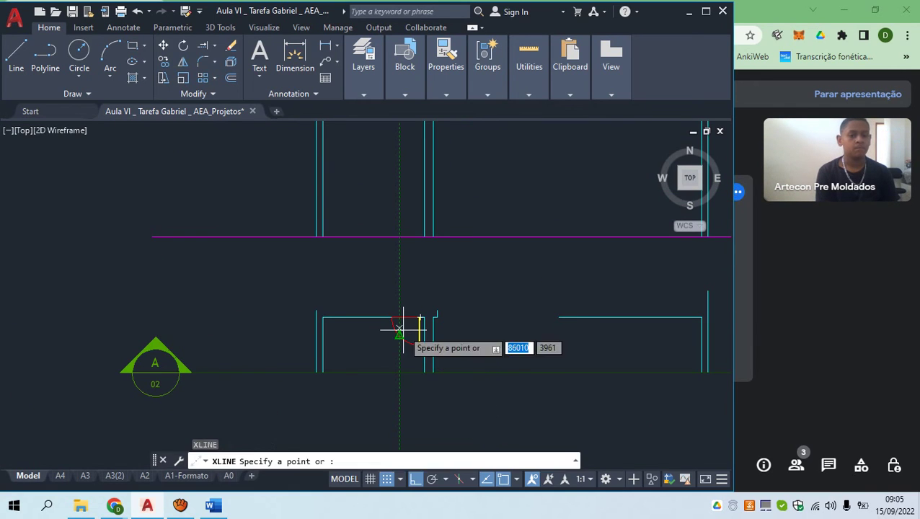
pyautogui.write('v')
pyautogui.press('Return')
pyautogui.scroll(5, 400, 329)
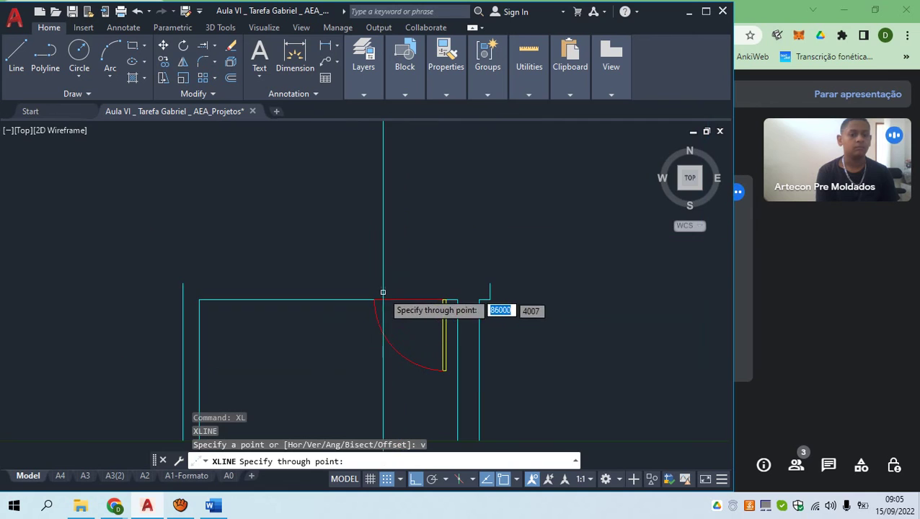
pyautogui.click(373, 299)
pyautogui.scroll(4, 415, 303)
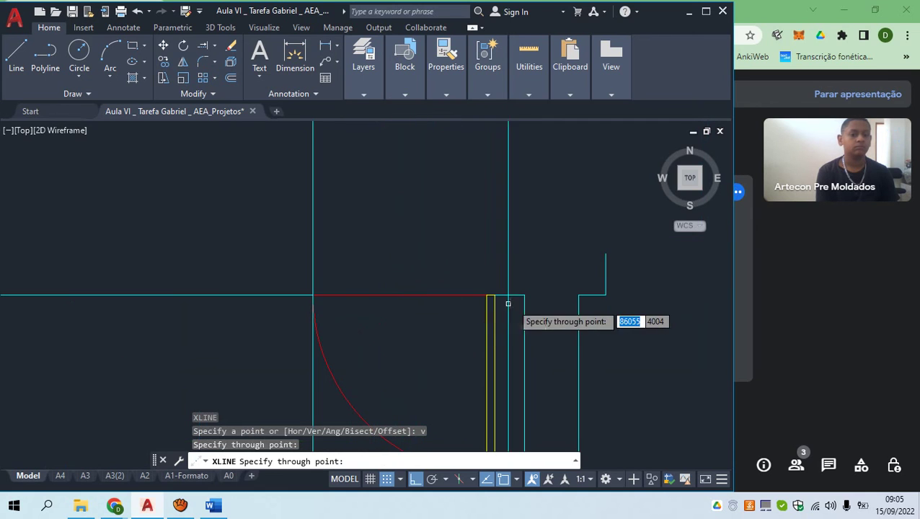
pyautogui.click(495, 295)
pyautogui.scroll(-8, 482, 299)
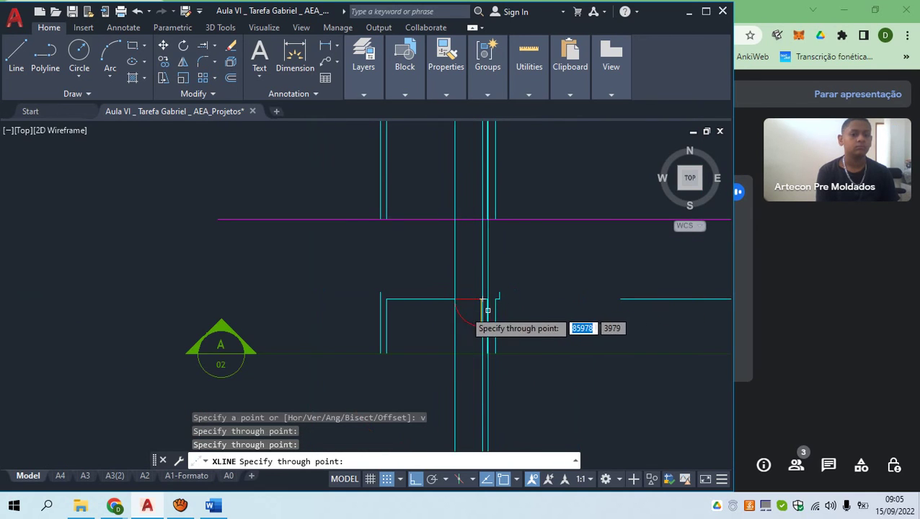
# Add vertical construction lines at the wall return beside the door and the free end of the right-hand wall, erasing the misplaced line
pyautogui.scroll(4, 529, 307)
pyautogui.click(449, 285)
pyautogui.scroll(-6, 449, 286)
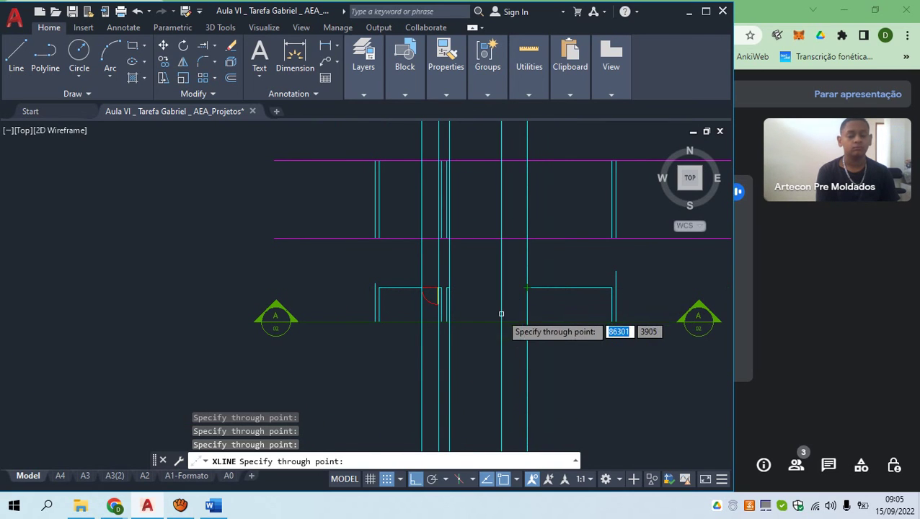
pyautogui.scroll(5, 499, 293)
pyautogui.hotkey('ctrl', 'z')
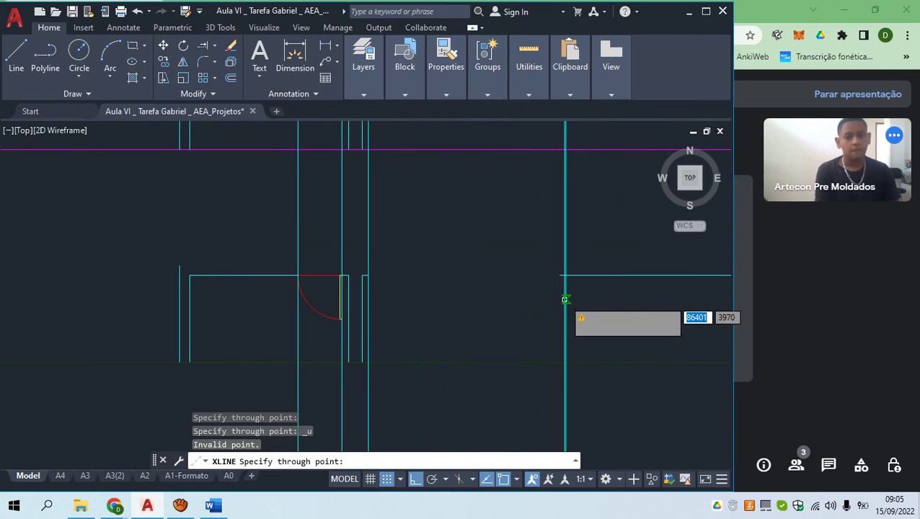
pyautogui.click(560, 275)
pyautogui.press('Return')
pyautogui.click(563, 257)
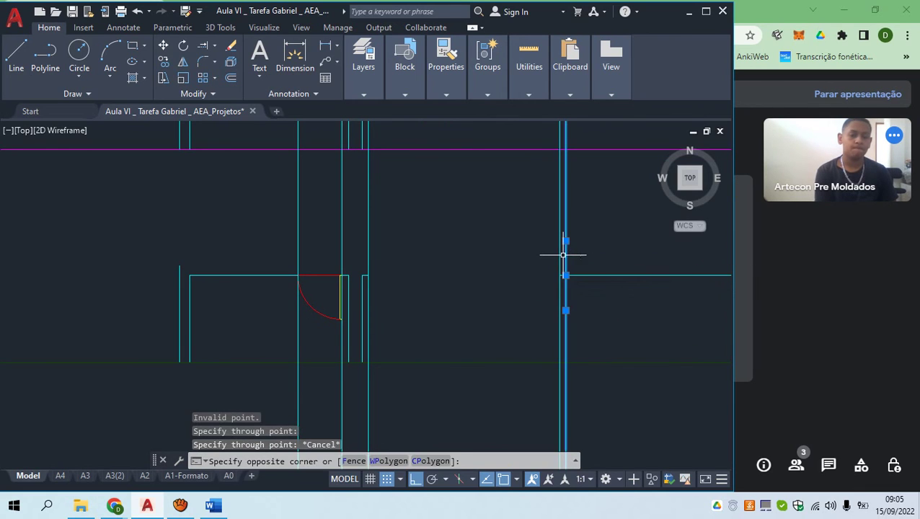
pyautogui.write('E')
pyautogui.press('Return')
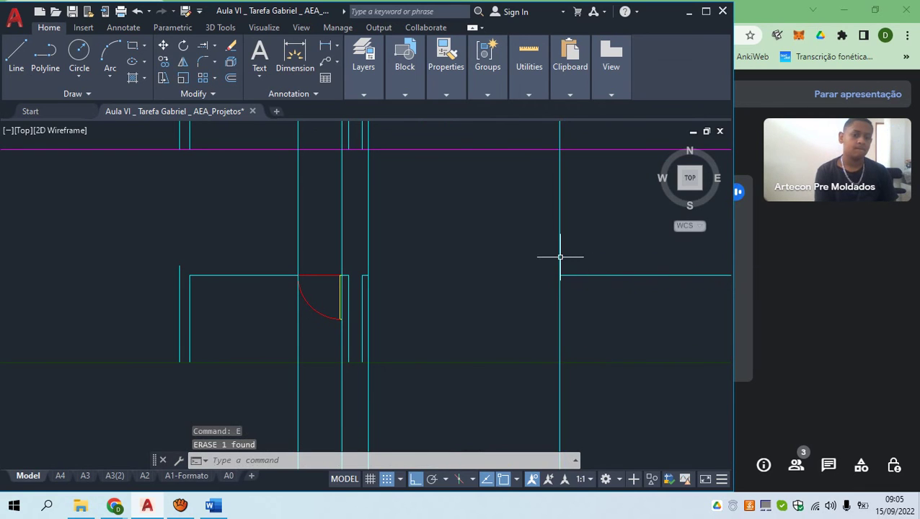
# Trim the four new vertical construction lines to the upper and lower magenta level lines of section A
pyautogui.scroll(-5, 567, 260)
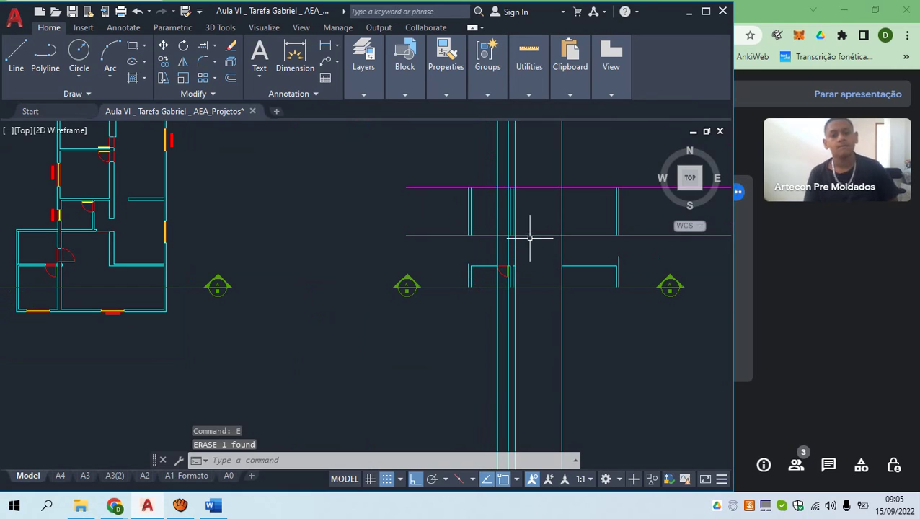
pyautogui.scroll(-2, 530, 237)
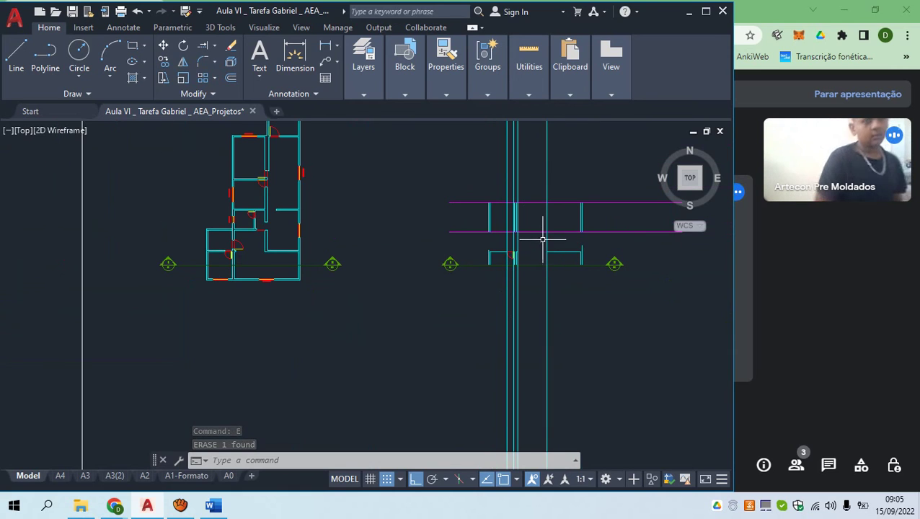
pyautogui.click(542, 239)
pyautogui.click(531, 184)
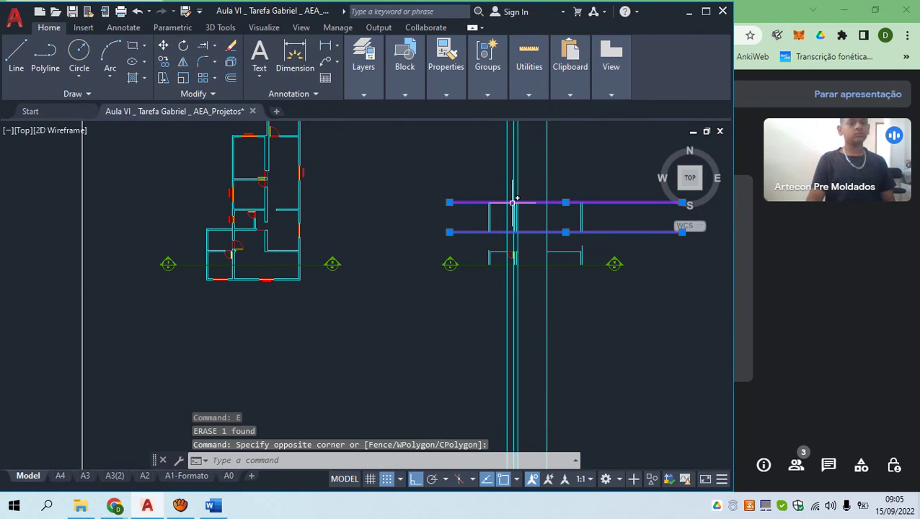
pyautogui.write('tr')
pyautogui.press('Return')
pyautogui.scroll(2, 521, 202)
pyautogui.click(571, 187)
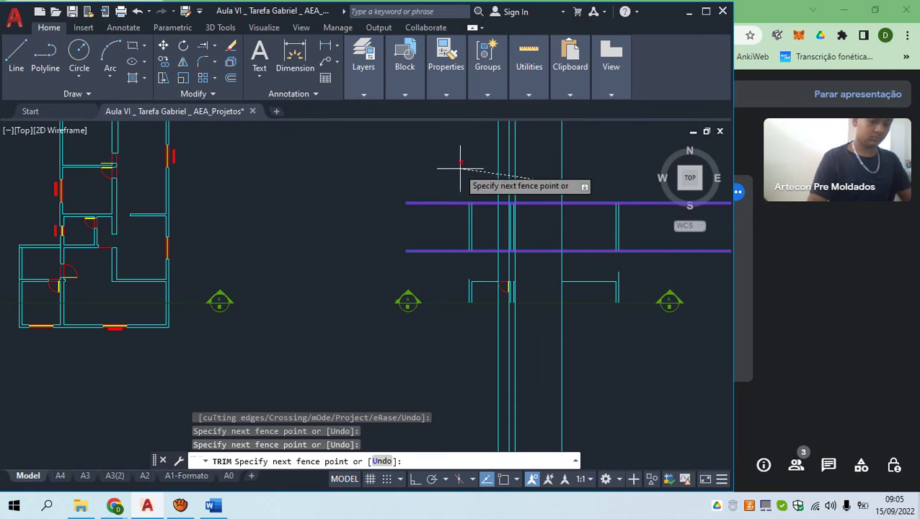
pyautogui.press('Return')
pyautogui.scroll(2, 570, 267)
pyautogui.click(564, 254)
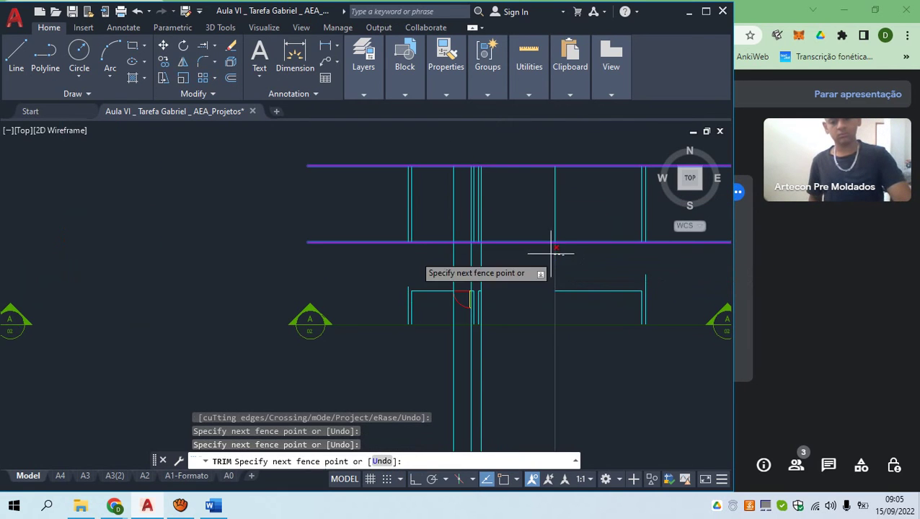
pyautogui.click(408, 255)
pyautogui.press('Return')
pyautogui.press('Escape')
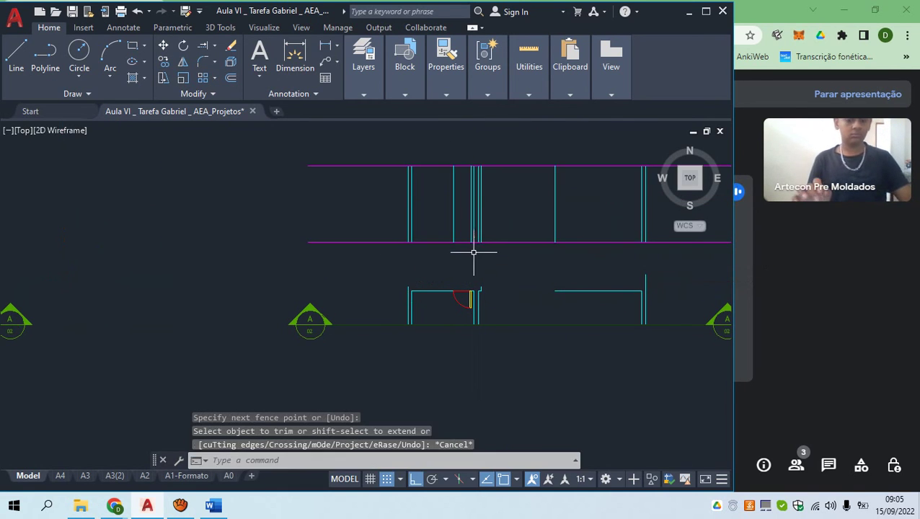
# Match the red door swing arc's properties onto the two projected door edge lines in section A
pyautogui.scroll(3, 465, 253)
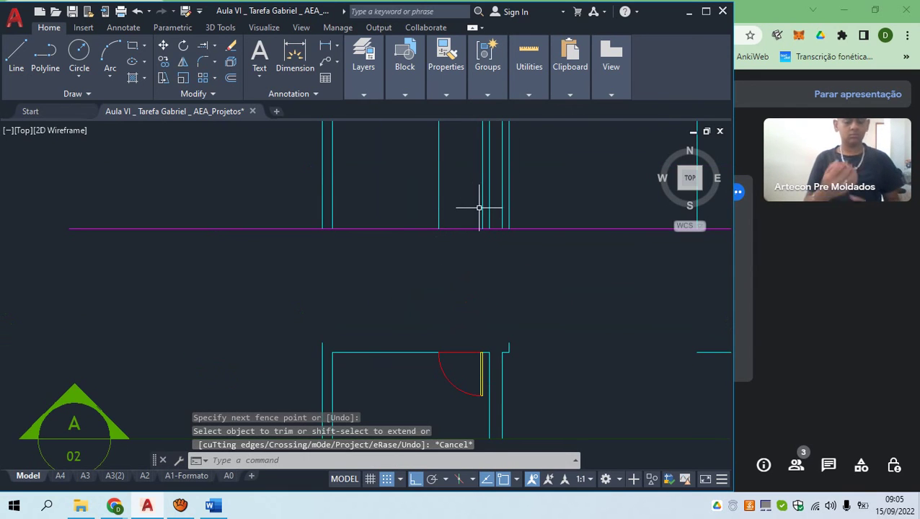
pyautogui.scroll(-3, 479, 207)
pyautogui.write('MA')
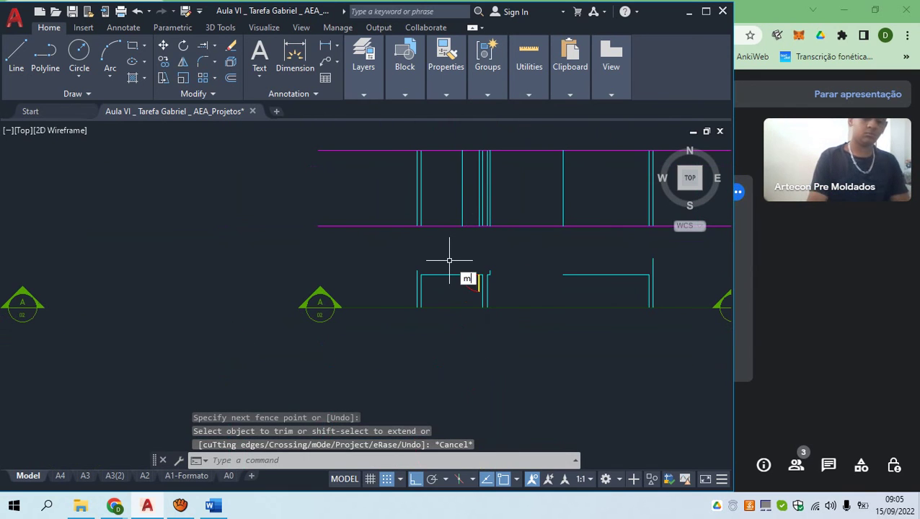
pyautogui.press('Return')
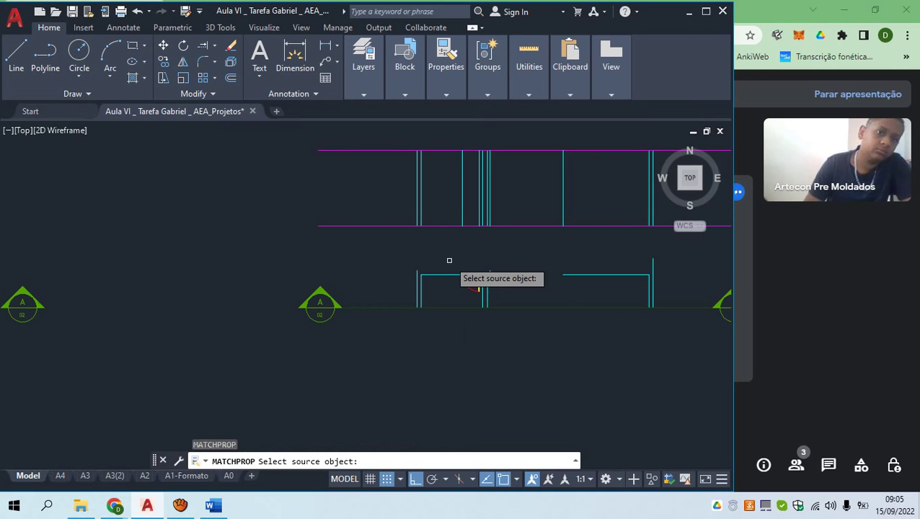
pyautogui.scroll(2, 451, 261)
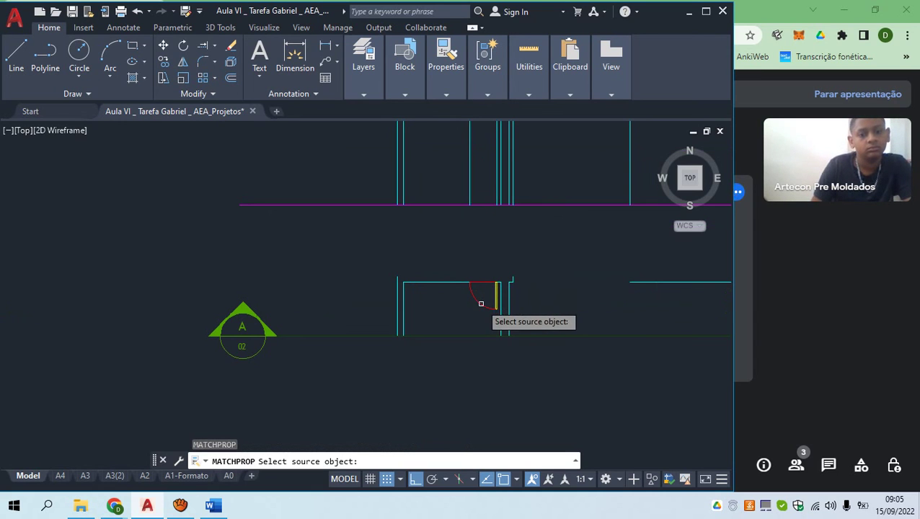
pyautogui.click(481, 304)
pyautogui.scroll(-2, 485, 313)
pyautogui.scroll(5, 490, 260)
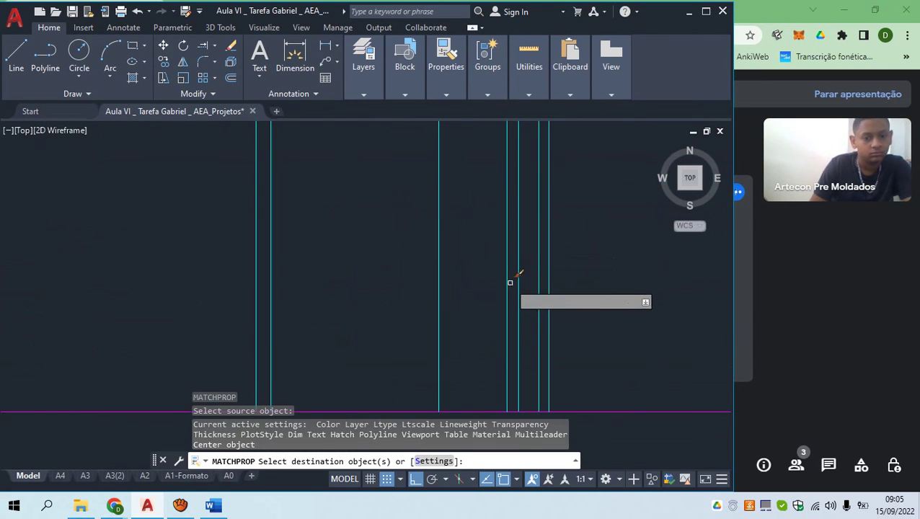
pyautogui.click(512, 283)
pyautogui.click(411, 261)
pyautogui.scroll(-3, 412, 261)
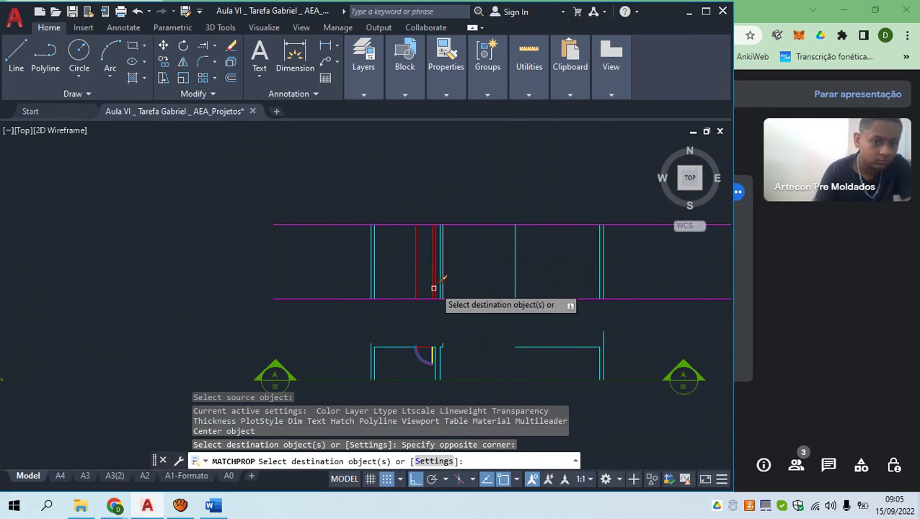
# Apply the door arc's red properties to the projected lines of the right-hand wall end and the wall return beside the door
pyautogui.click(515, 260)
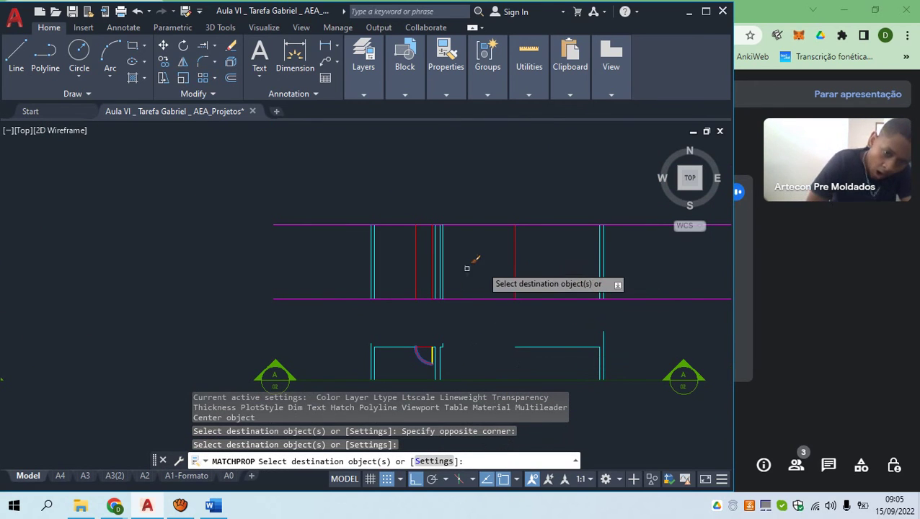
pyautogui.scroll(2, 413, 290)
pyautogui.scroll(-2, 475, 300)
pyautogui.scroll(2, 475, 294)
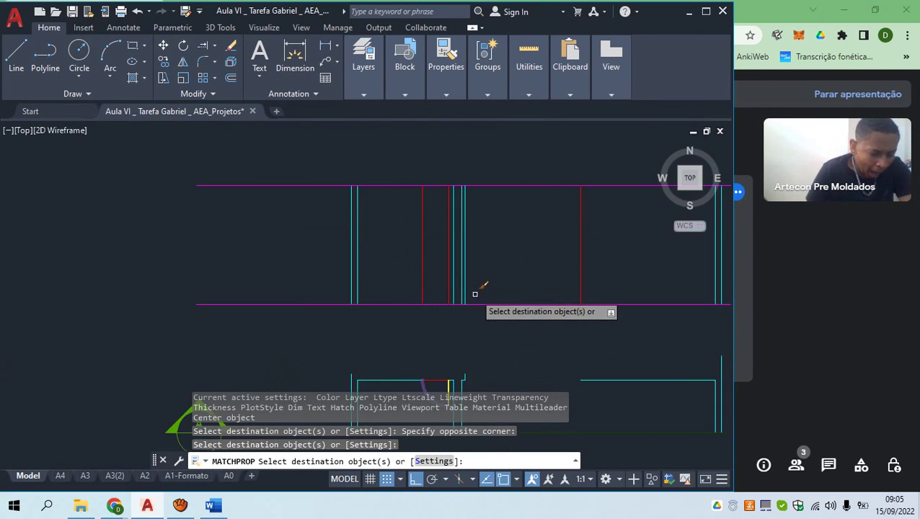
pyautogui.scroll(4, 473, 290)
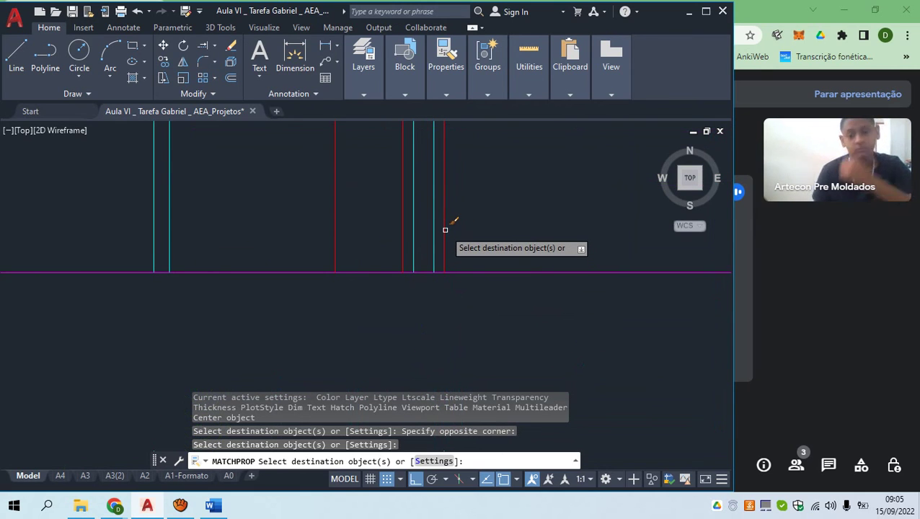
pyautogui.click(444, 229)
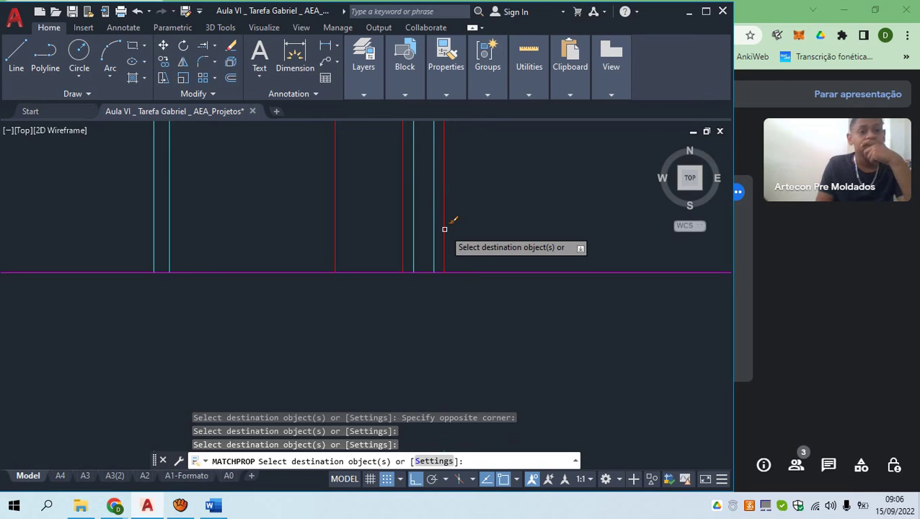
pyautogui.scroll(-4, 443, 231)
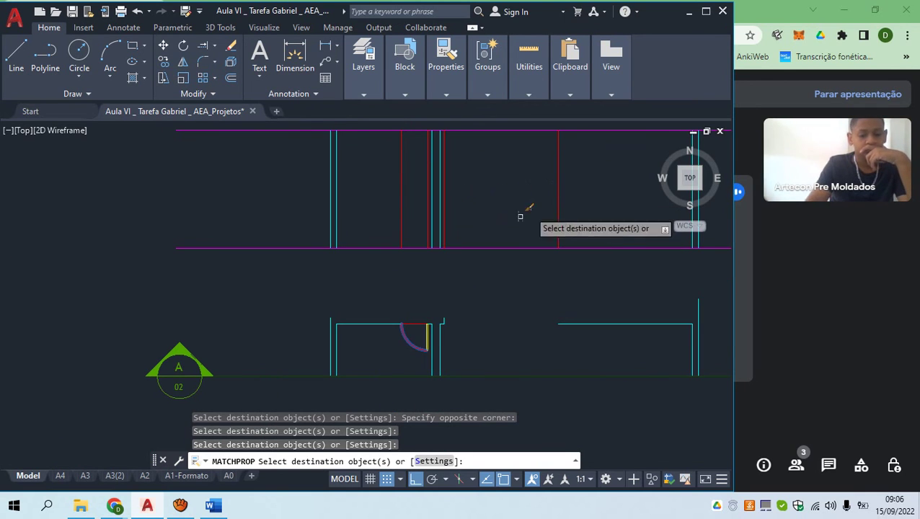
pyautogui.press('Escape')
pyautogui.click(538, 337)
pyautogui.click(478, 298)
pyautogui.scroll(-5, 474, 303)
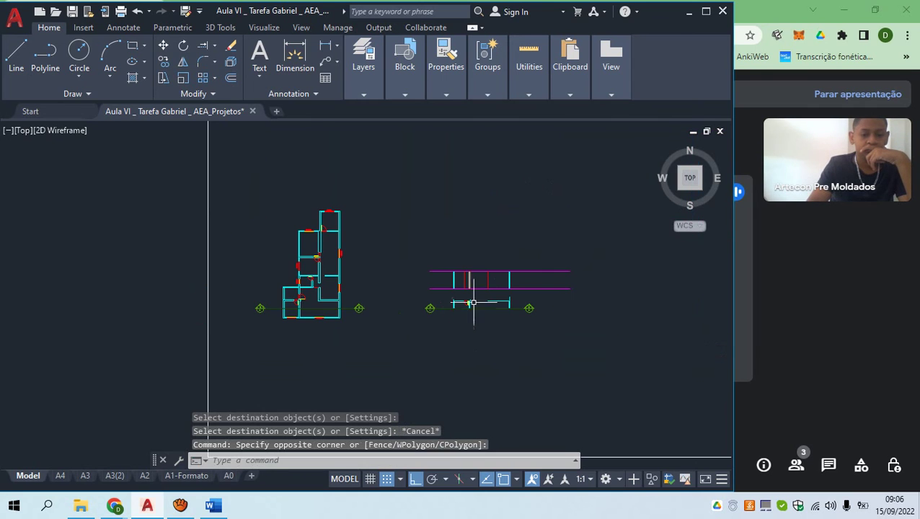
# Examine the small doorway beside section line A in the plan and its projected edges in section A
pyautogui.scroll(6, 311, 289)
pyautogui.click(368, 320)
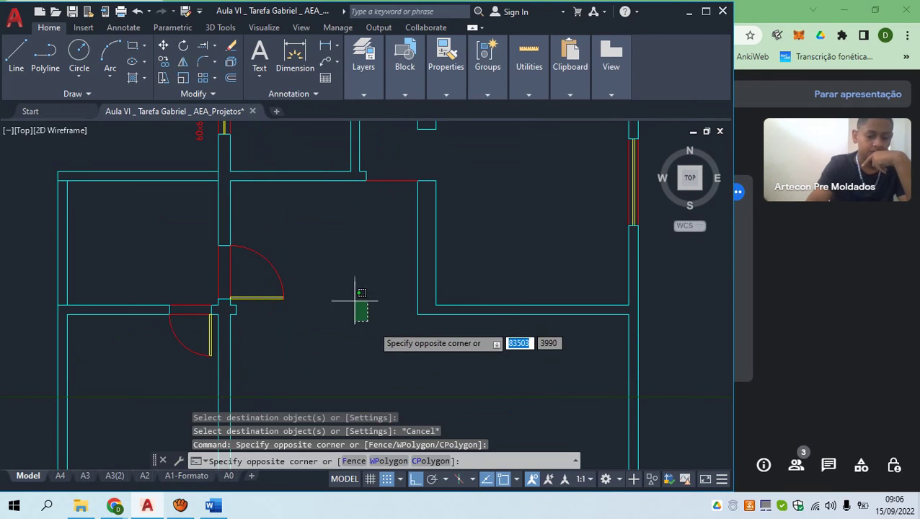
pyautogui.scroll(-3, 266, 263)
pyautogui.press('Escape')
pyautogui.scroll(7, 289, 274)
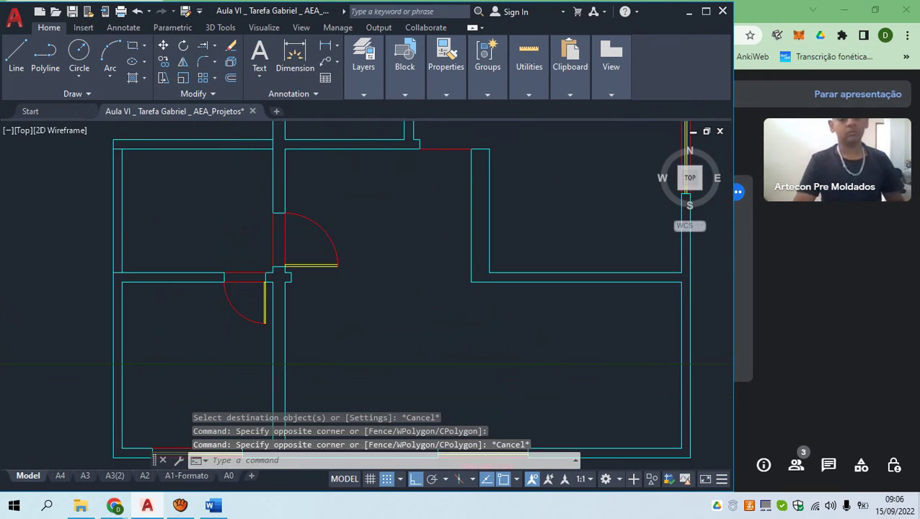
pyautogui.click(289, 288)
pyautogui.click(249, 216)
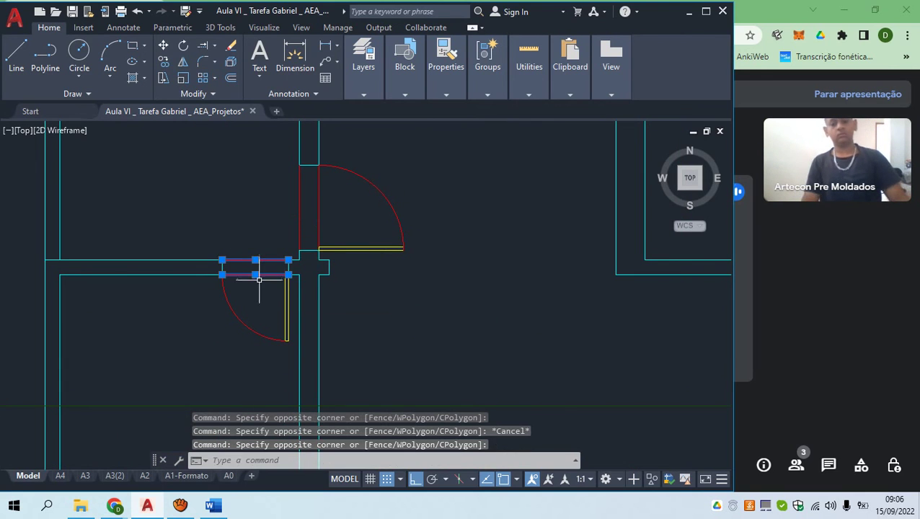
pyautogui.scroll(-5, 260, 274)
pyautogui.scroll(-3, 433, 263)
pyautogui.scroll(6, 431, 261)
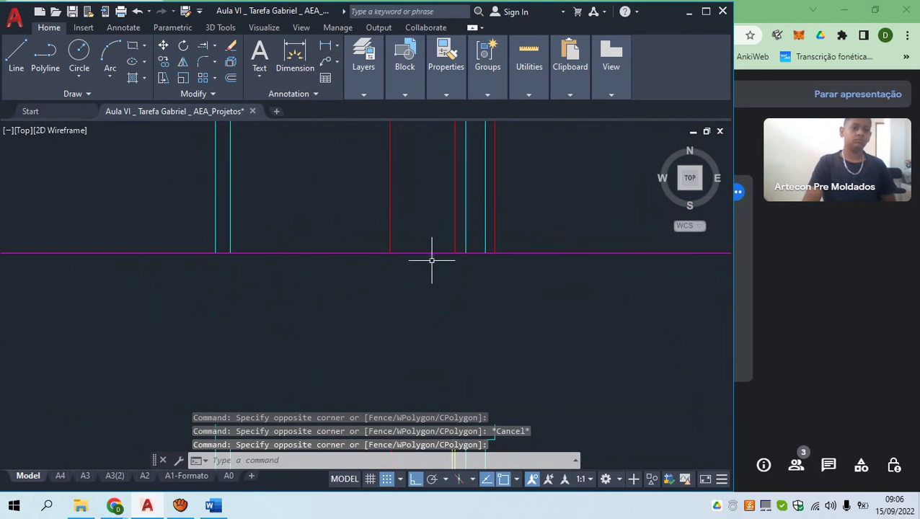
pyautogui.press('Escape')
pyautogui.moveTo(431, 258); pyautogui.dragTo(371, 337, button='middle')
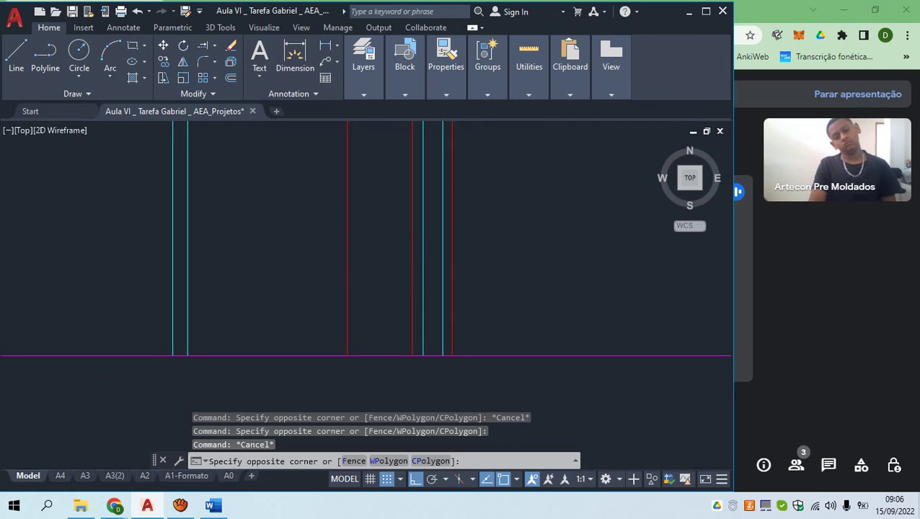
# Examine the door in the neighbouring house elevation as a reference for the door in section A
pyautogui.click(307, 217)
pyautogui.scroll(-6, 349, 249)
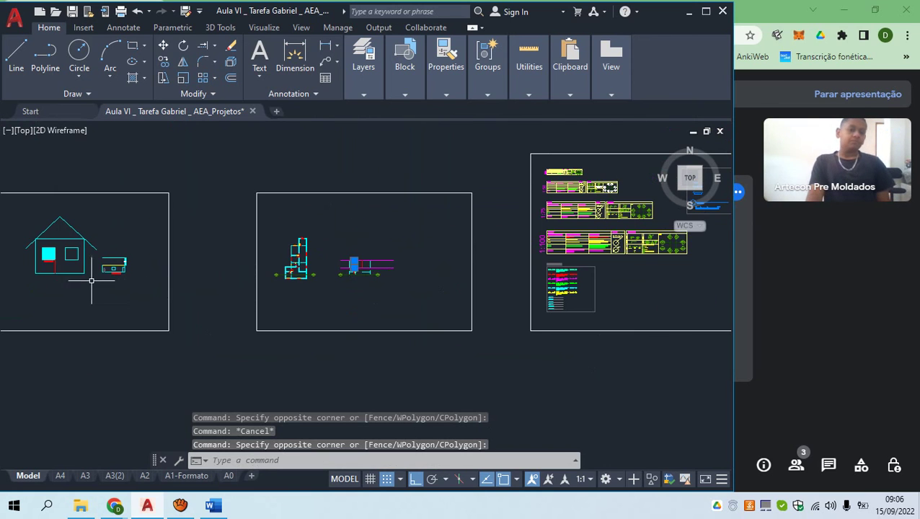
pyautogui.scroll(10, 91, 281)
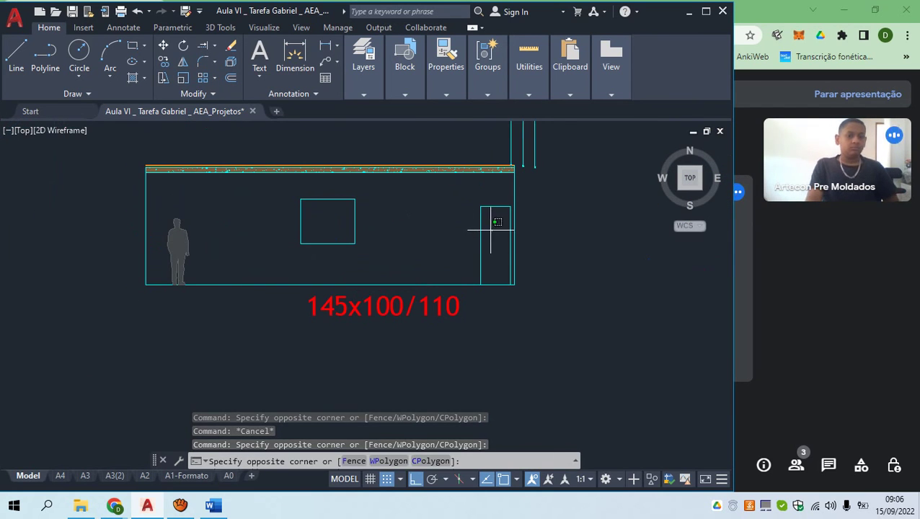
pyautogui.click(497, 200)
pyautogui.press('Escape')
pyautogui.scroll(-5, 492, 228)
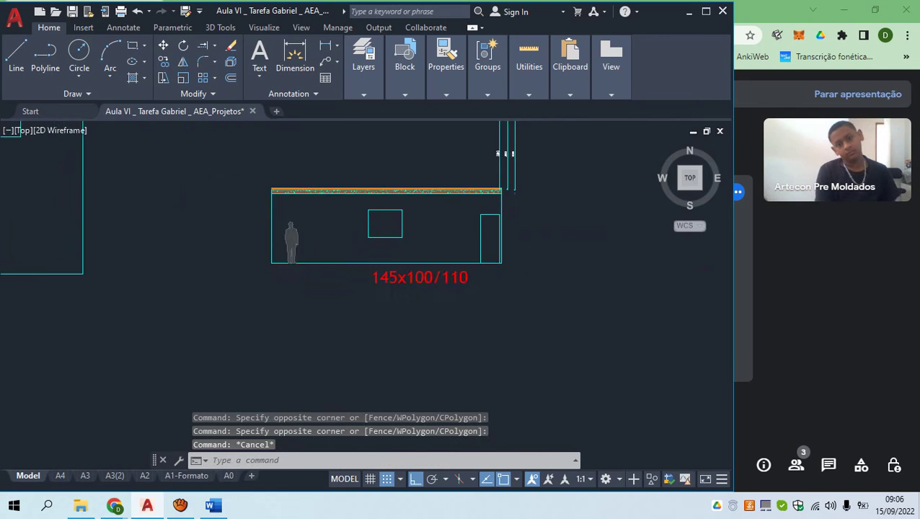
pyautogui.moveTo(614, 306); pyautogui.dragTo(317, 307, button='middle')
pyautogui.scroll(10, 317, 307)
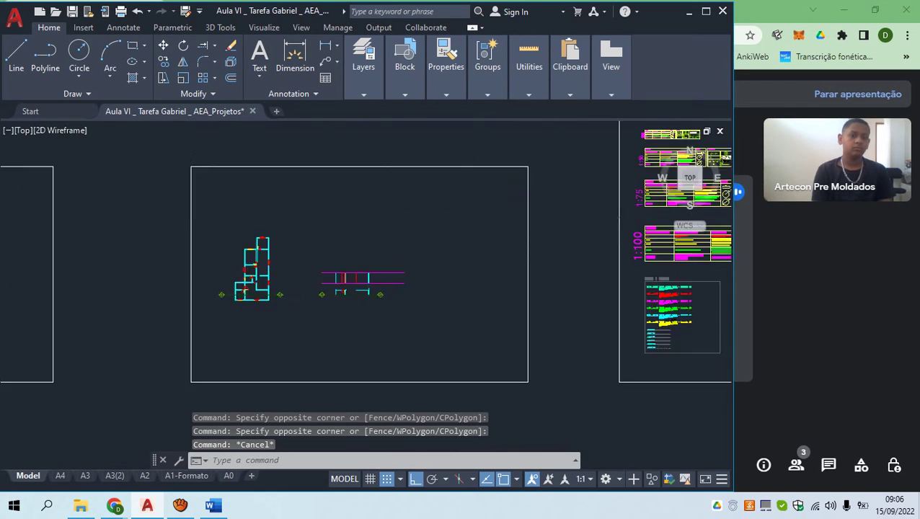
pyautogui.press('Escape')
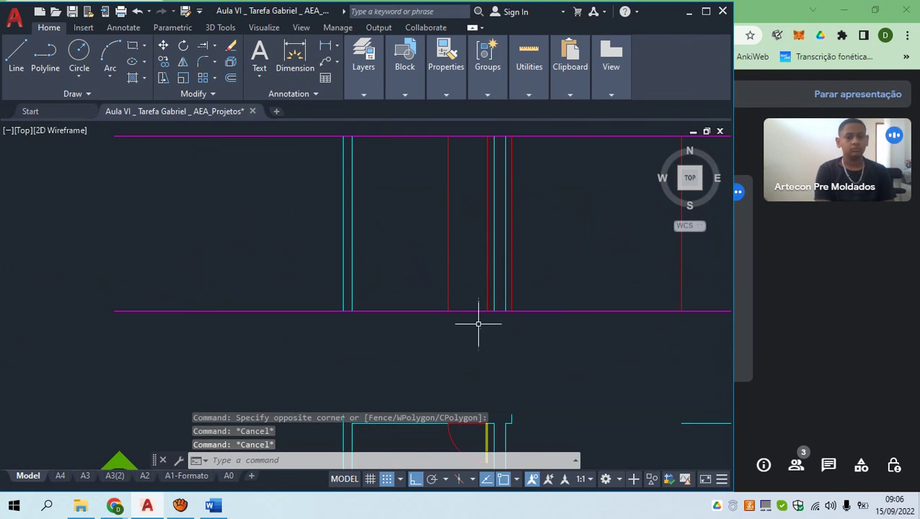
# Offset section A's lower magenta level line upward by 210 to mark the door head height
pyautogui.click(479, 319)
pyautogui.click(463, 281)
pyautogui.scroll(-4, 431, 309)
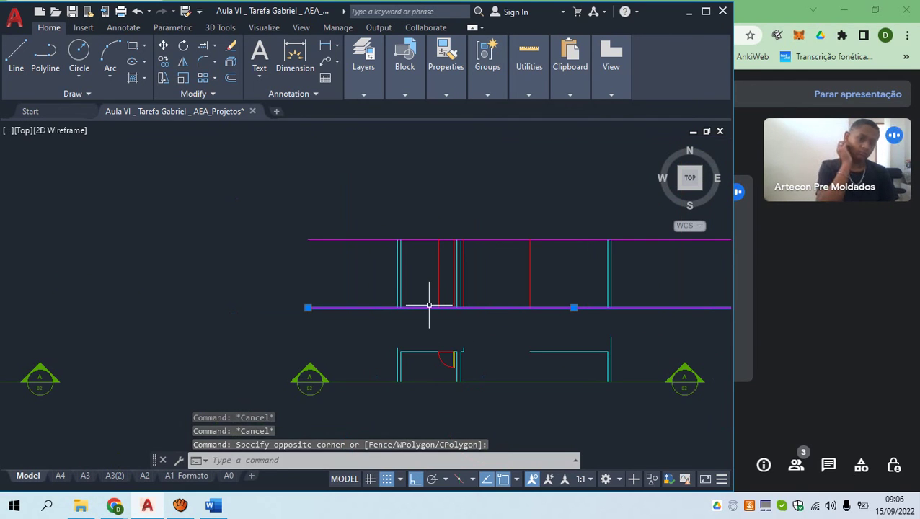
pyautogui.write('O')
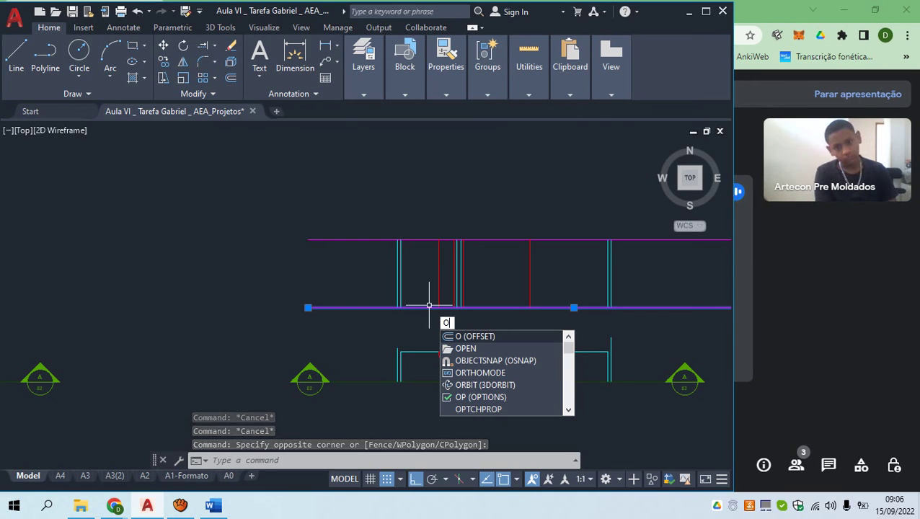
pyautogui.press('Return')
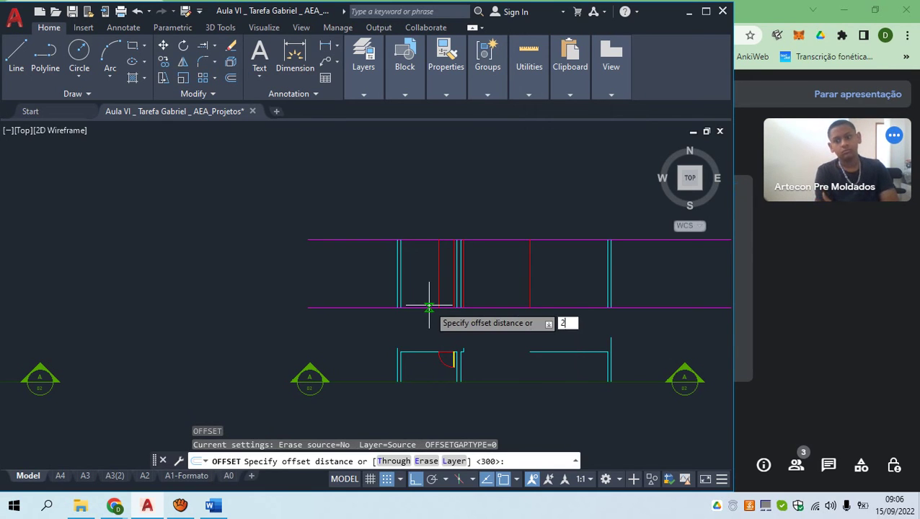
pyautogui.write('210')
pyautogui.press('Return')
pyautogui.click(429, 308)
pyautogui.click(479, 249)
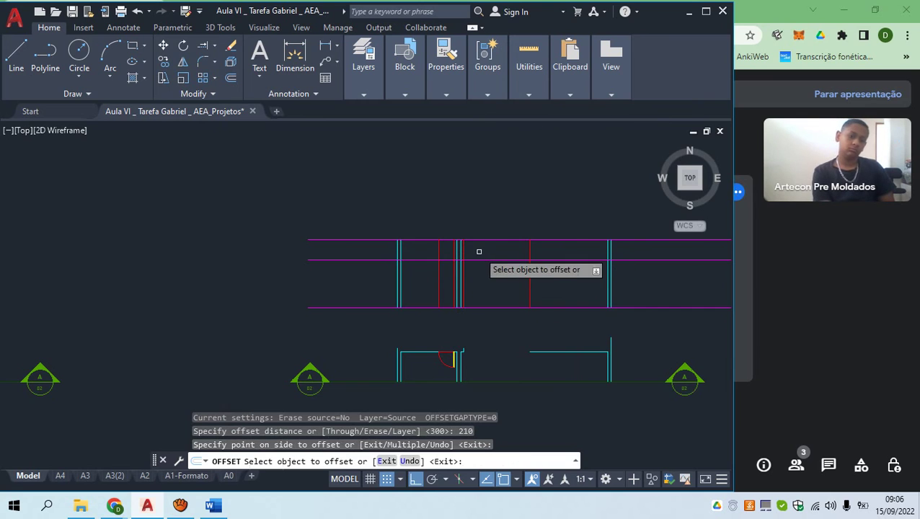
pyautogui.scroll(3, 450, 267)
pyautogui.press('Escape')
pyautogui.click(429, 289)
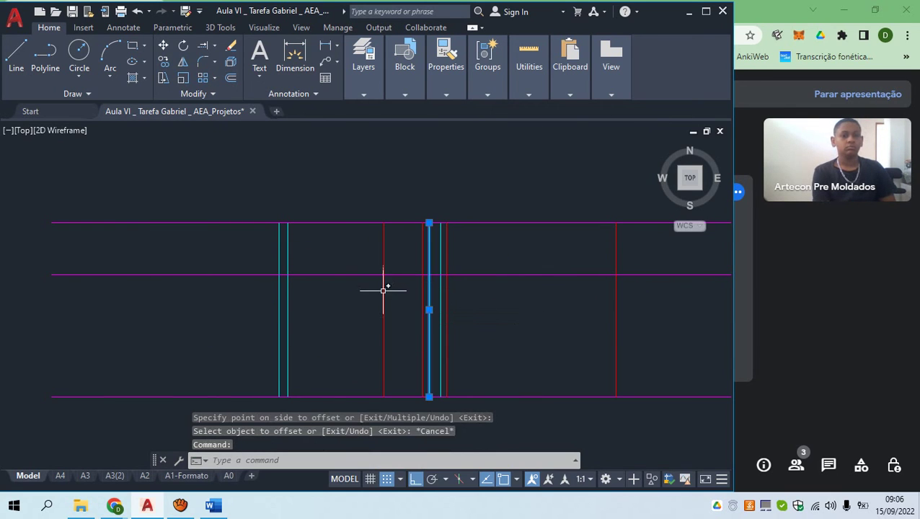
pyautogui.press('Escape')
pyautogui.scroll(3, 420, 289)
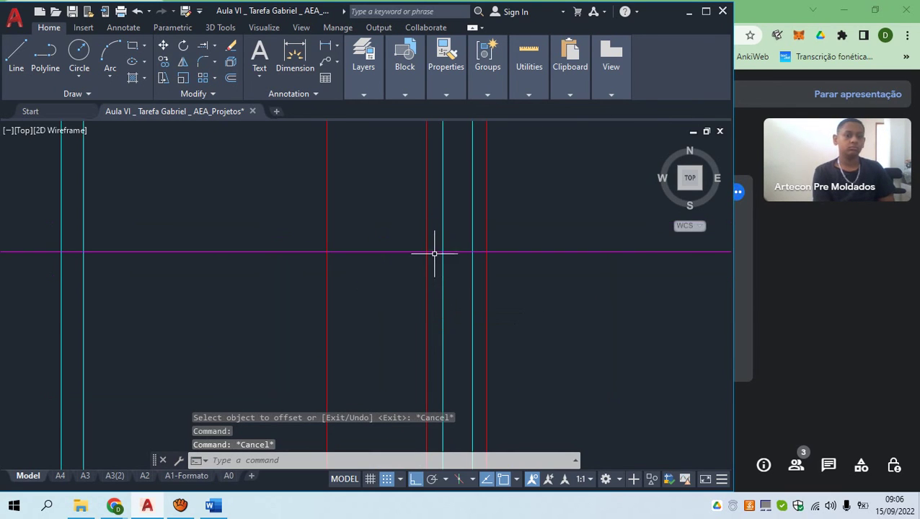
pyautogui.press('Escape')
pyautogui.click(361, 248)
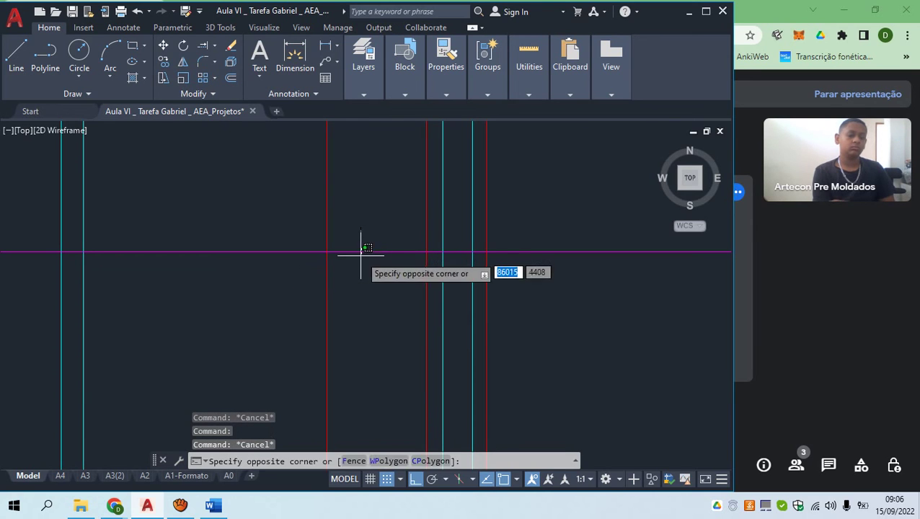
pyautogui.press('Escape')
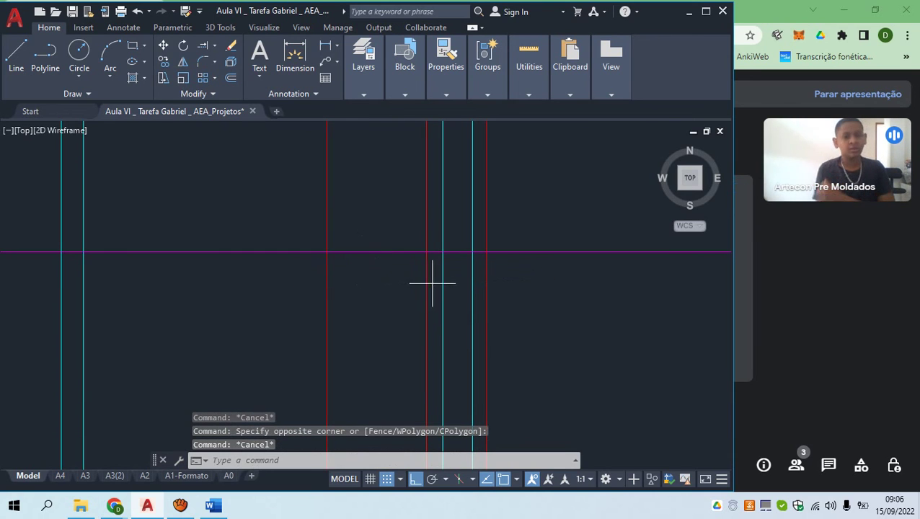
# Trim the door head line on both sides, using the two red door edges as cutting edges
pyautogui.click(432, 283)
pyautogui.click(277, 325)
pyautogui.write('tr')
pyautogui.press('Return')
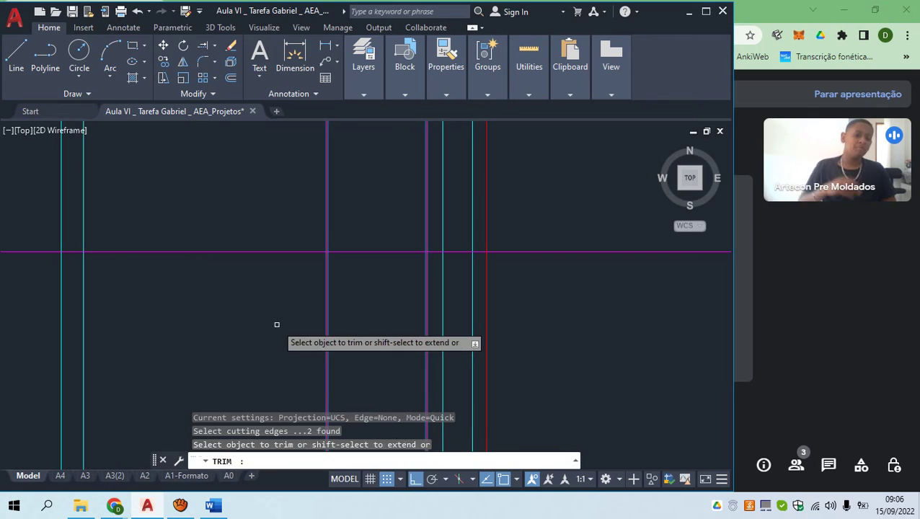
pyautogui.click(275, 250)
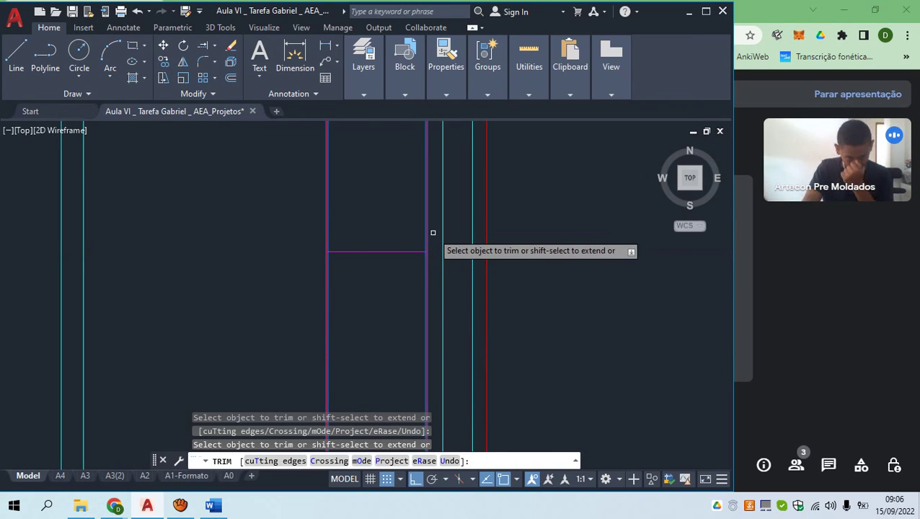
pyautogui.press('Escape')
# Trim the two red door edge lines above the door head line in section A
pyautogui.click(407, 269)
pyautogui.click(379, 246)
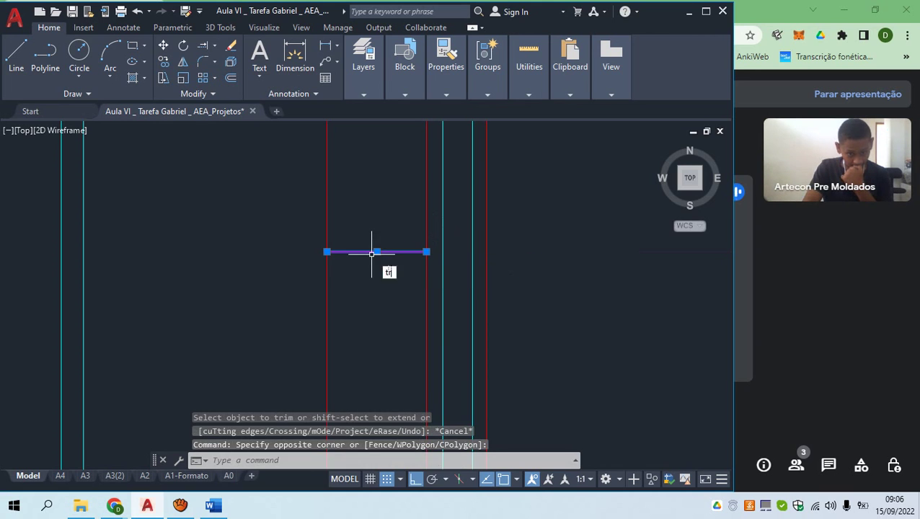
pyautogui.write('tr')
pyautogui.press('Return')
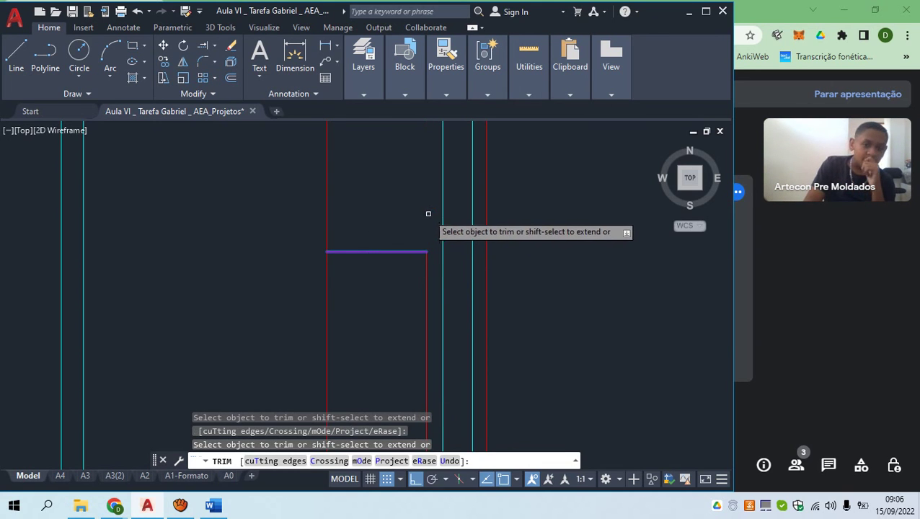
pyautogui.scroll(-4, 324, 228)
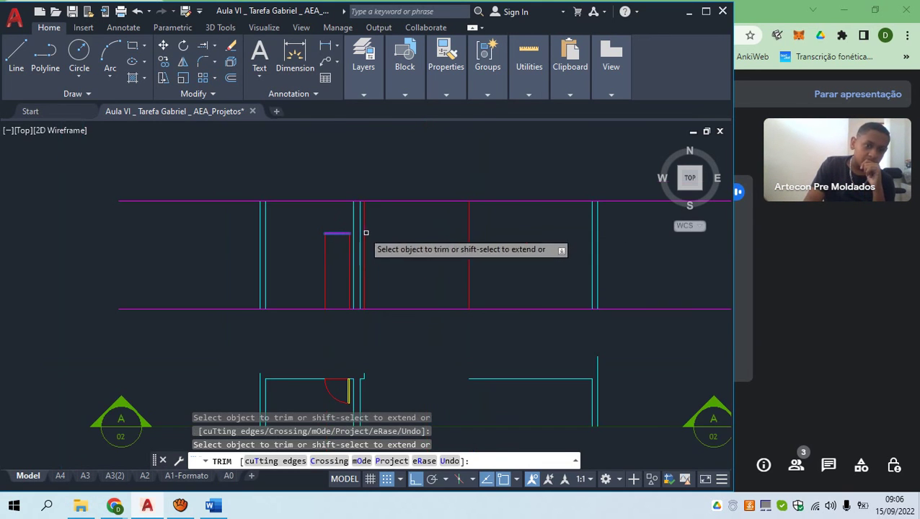
pyautogui.scroll(4, 347, 233)
pyautogui.press('Escape')
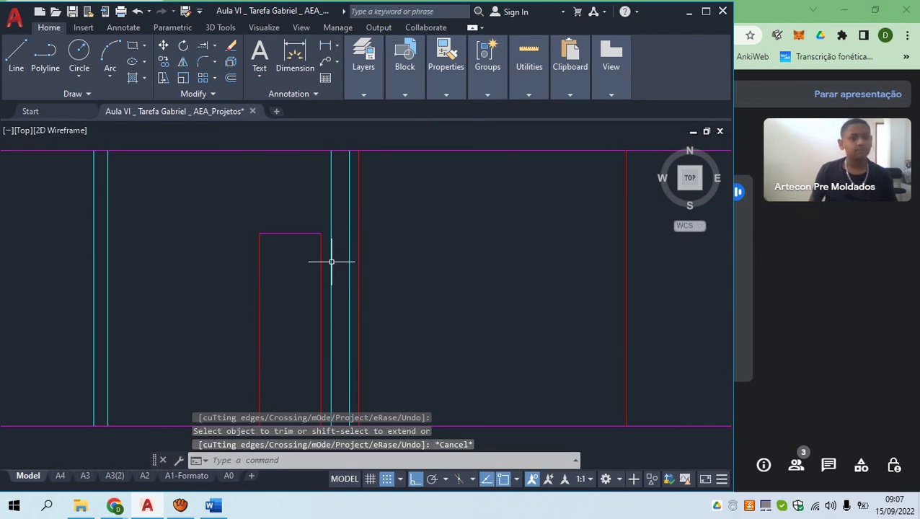
# Match the red door edge's properties onto the magenta door head line in section A
pyautogui.write('ma')
pyautogui.press('Return')
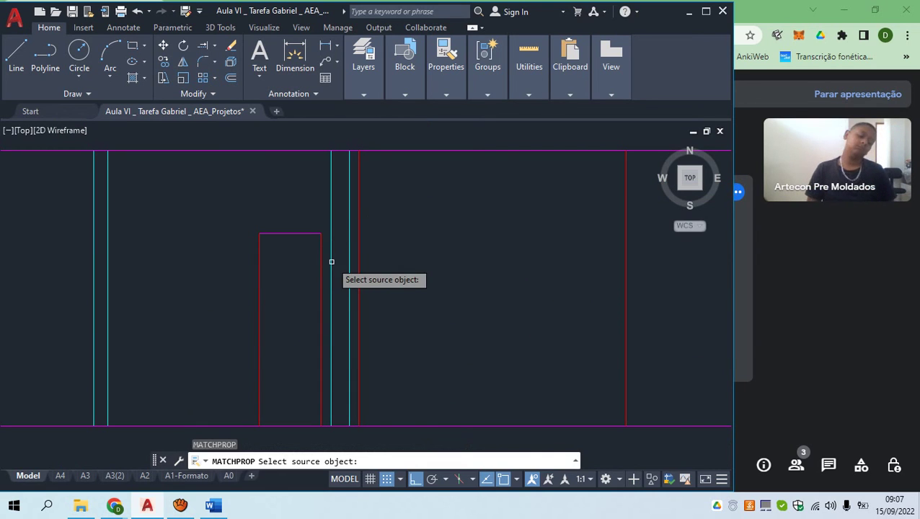
pyautogui.click(259, 267)
pyautogui.scroll(-4, 288, 233)
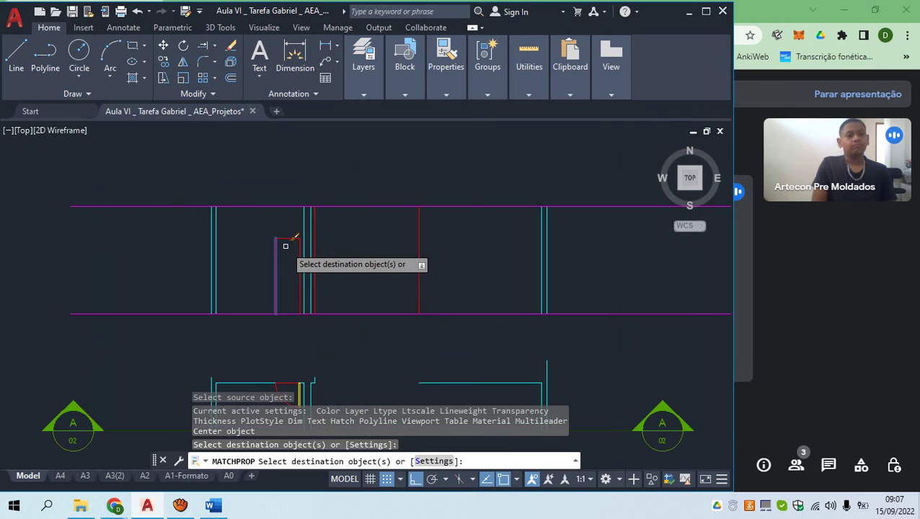
pyautogui.press('Escape')
pyautogui.moveTo(274, 250)
pyautogui.mouseDown(button='middle')
pyautogui.moveTo(255, 252)
pyautogui.moveTo(341, 208)
pyautogui.mouseUp(button='middle')
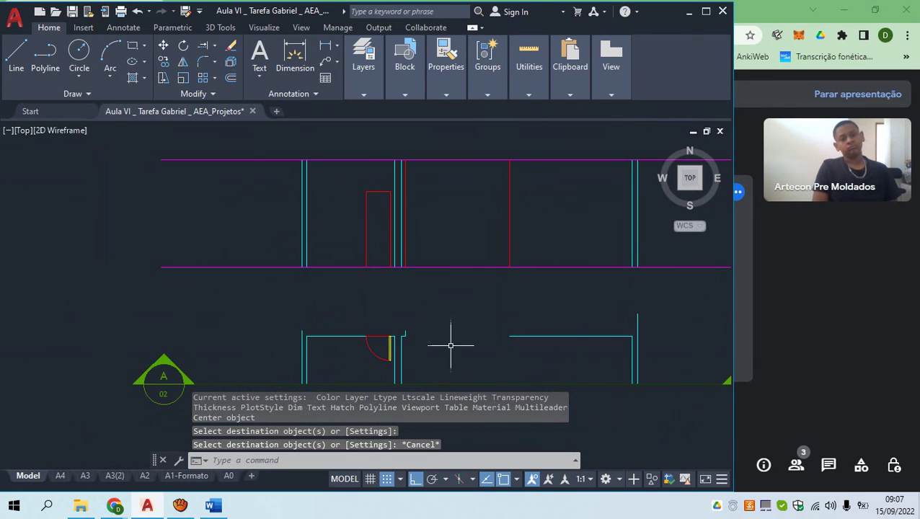
# Examine the walls near section line A in the plan and compare them with the projected lines in section A
pyautogui.scroll(-1, 451, 346)
pyautogui.scroll(4, 354, 308)
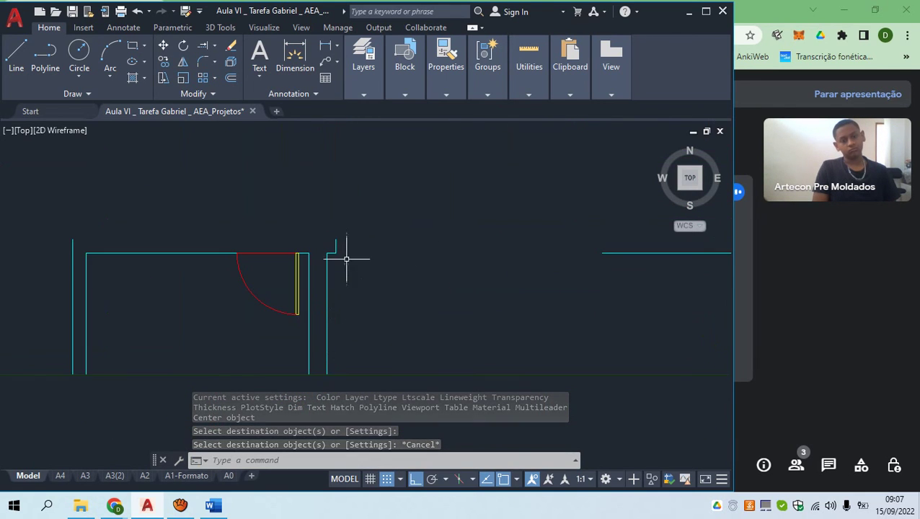
pyautogui.scroll(-5, 346, 259)
pyautogui.scroll(2, 251, 274)
pyautogui.scroll(1, 415, 304)
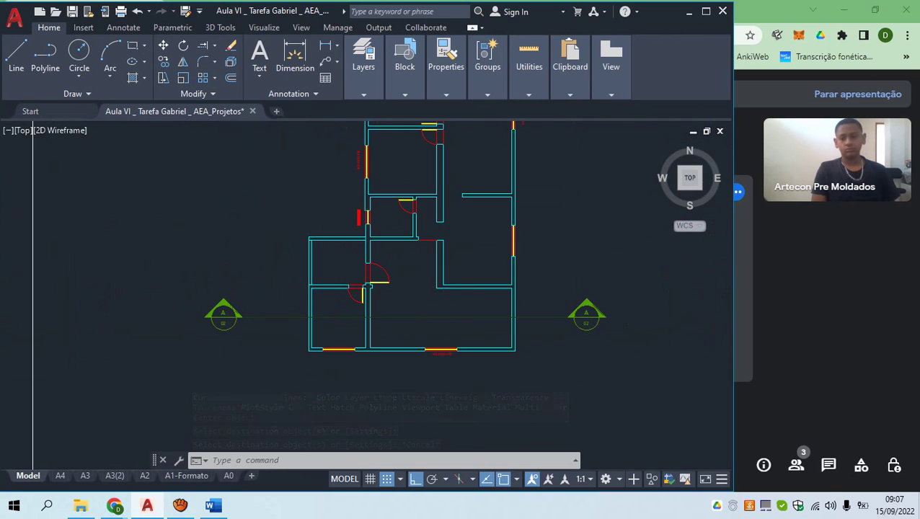
pyautogui.scroll(2, 435, 299)
pyautogui.scroll(-8, 347, 279)
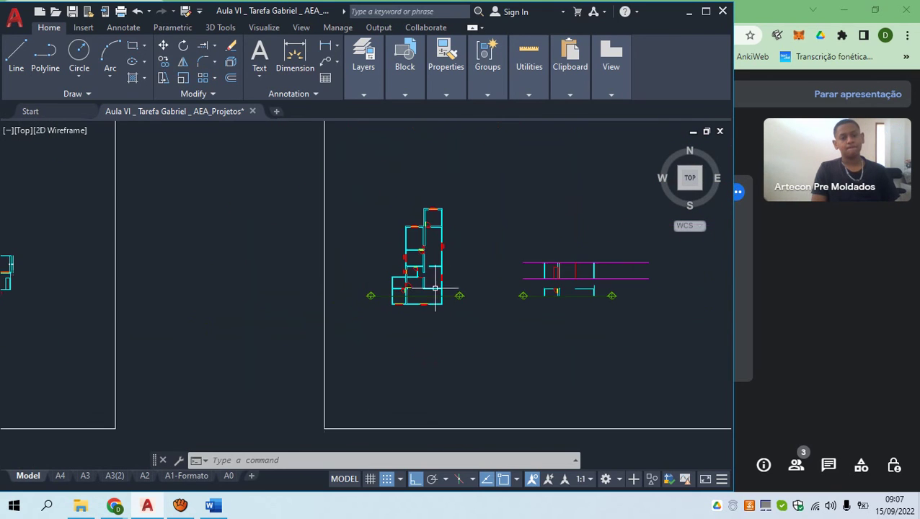
pyautogui.moveTo(546, 283); pyautogui.dragTo(392, 295, button='middle')
pyautogui.scroll(7, 376, 293)
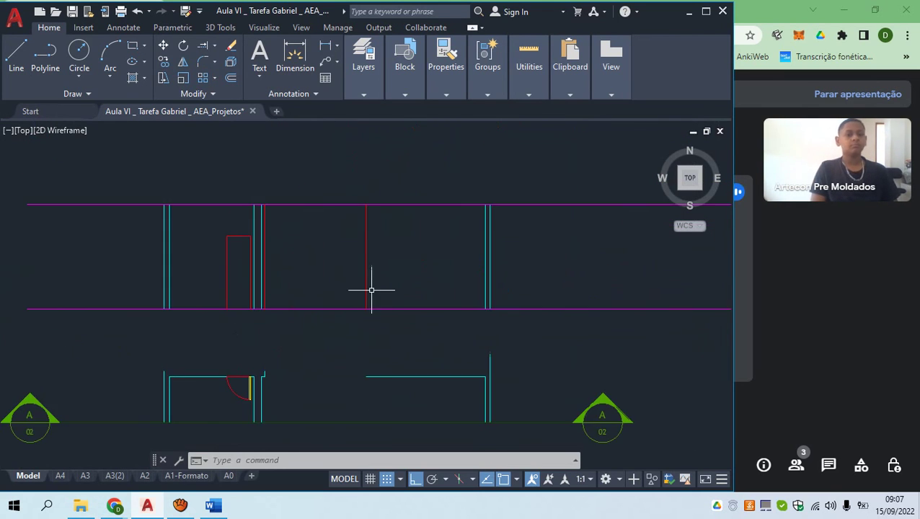
# Match the cyan properties of the right-hand cut wall onto the red projected wall end line in section A
pyautogui.press('Escape')
pyautogui.write('ma')
pyautogui.press('Return')
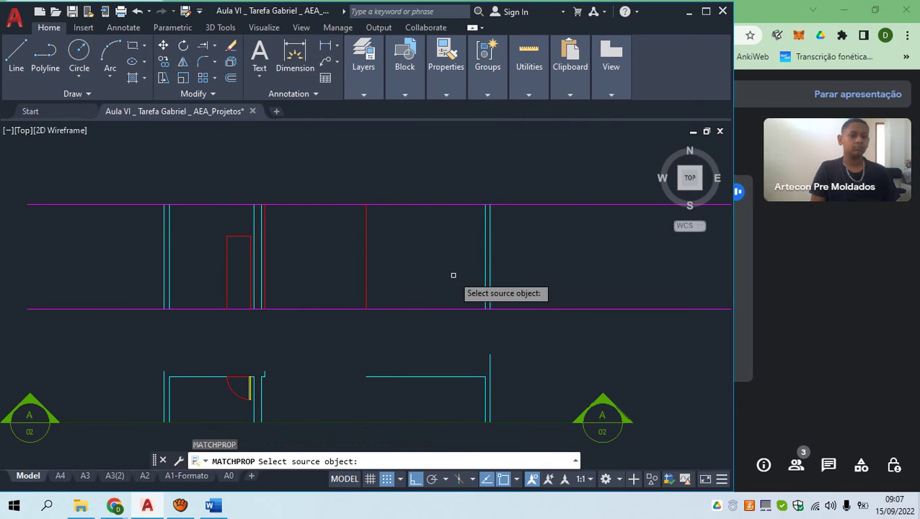
pyautogui.click(485, 268)
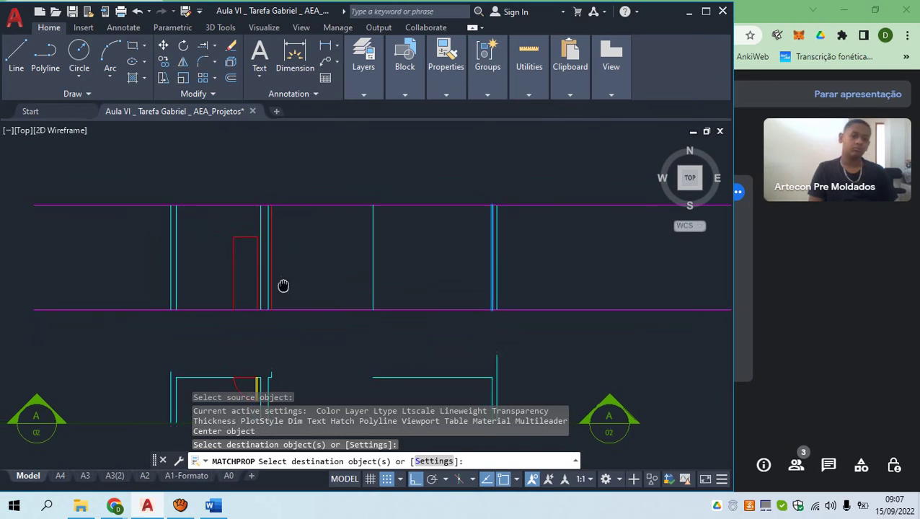
pyautogui.scroll(4, 302, 279)
pyautogui.scroll(-1, 368, 286)
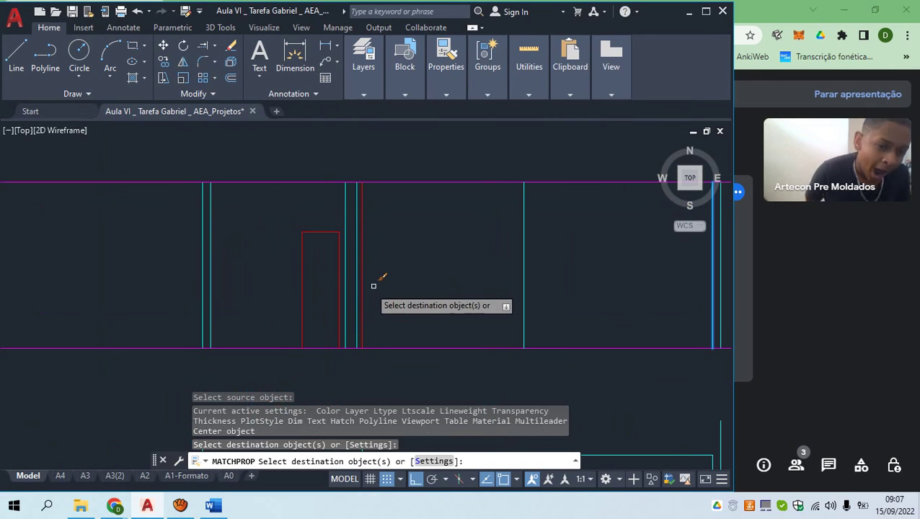
pyautogui.press('Escape')
pyautogui.scroll(1, 362, 282)
pyautogui.scroll(-3, 369, 282)
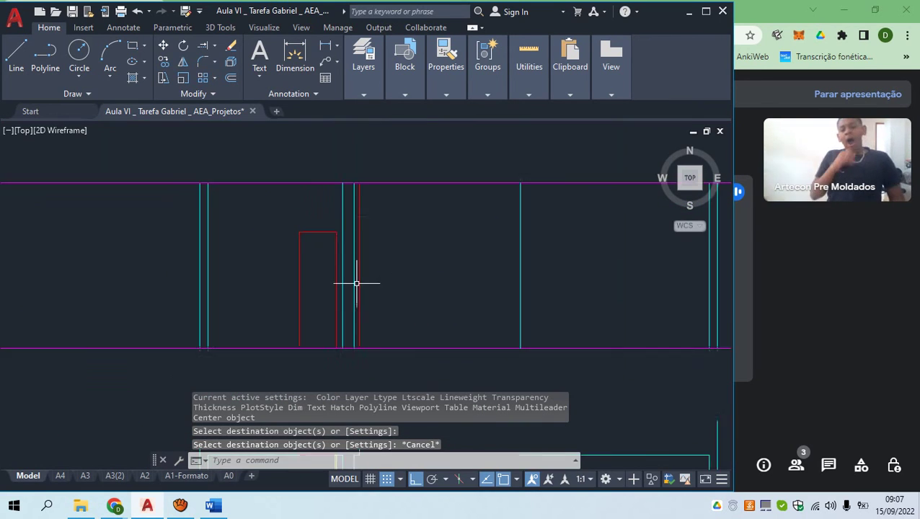
# Examine the wall junction beside the doors in the plan and check it against the wall and door lines in section A
pyautogui.scroll(-2, 440, 322)
pyautogui.scroll(6, 332, 310)
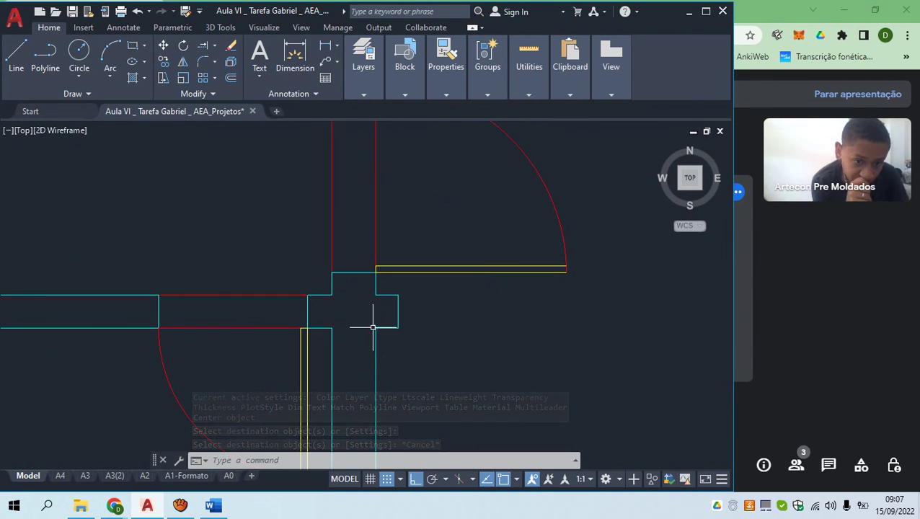
pyautogui.scroll(-8, 372, 328)
pyautogui.moveTo(600, 309); pyautogui.dragTo(151, 338, button='middle')
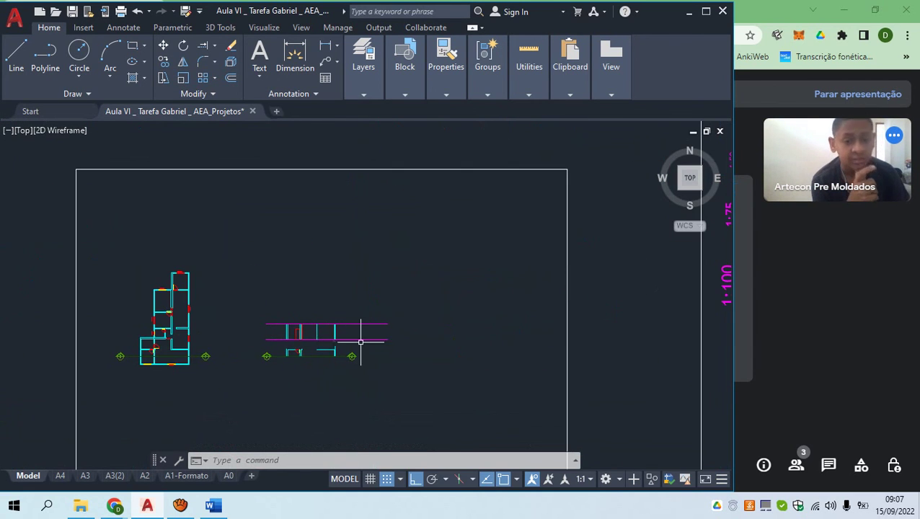
pyautogui.scroll(8, 274, 325)
pyautogui.scroll(-1, 220, 312)
pyautogui.moveTo(220, 313); pyautogui.dragTo(274, 309, button='middle')
pyautogui.scroll(4, 256, 294)
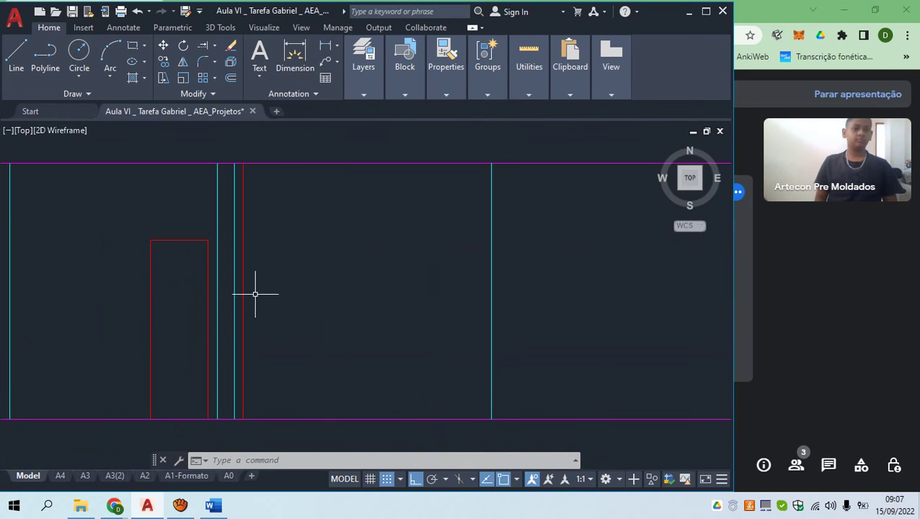
pyautogui.scroll(-4, 243, 286)
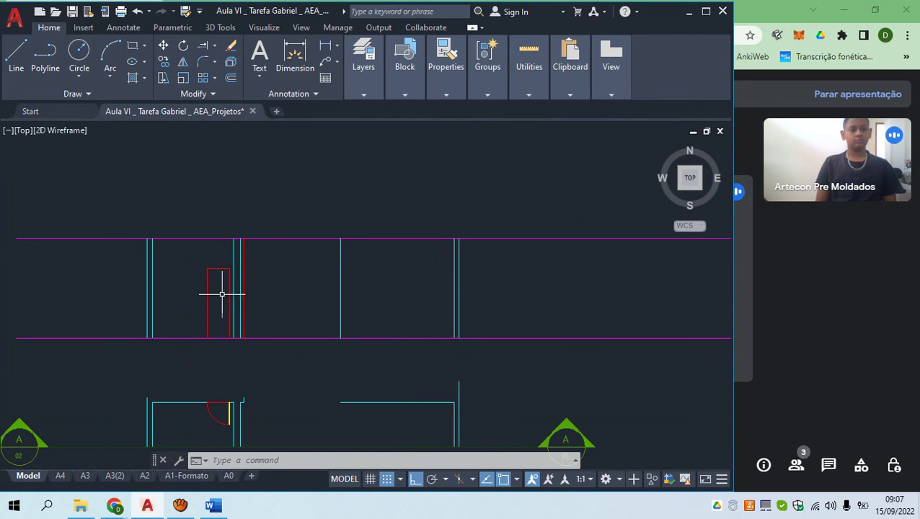
pyautogui.moveTo(223, 294); pyautogui.dragTo(300, 284, button='middle')
pyautogui.scroll(2, 318, 306)
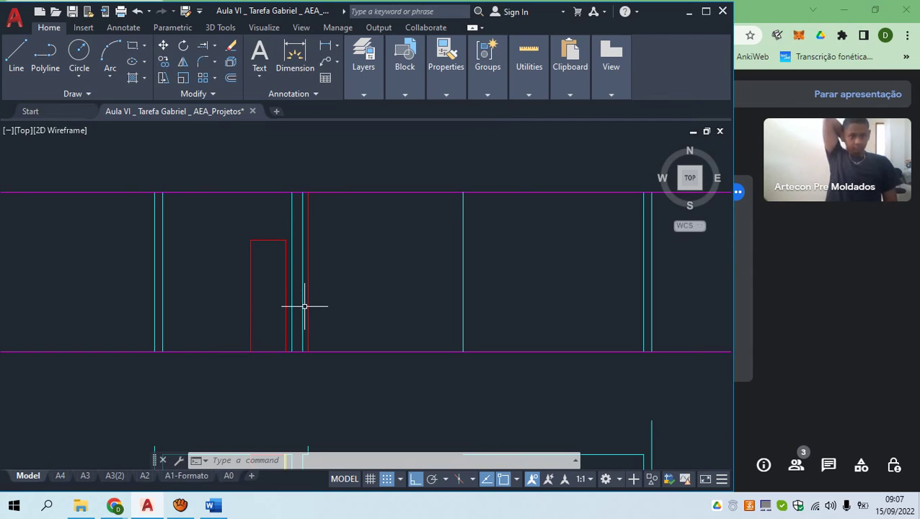
pyautogui.scroll(-4, 353, 309)
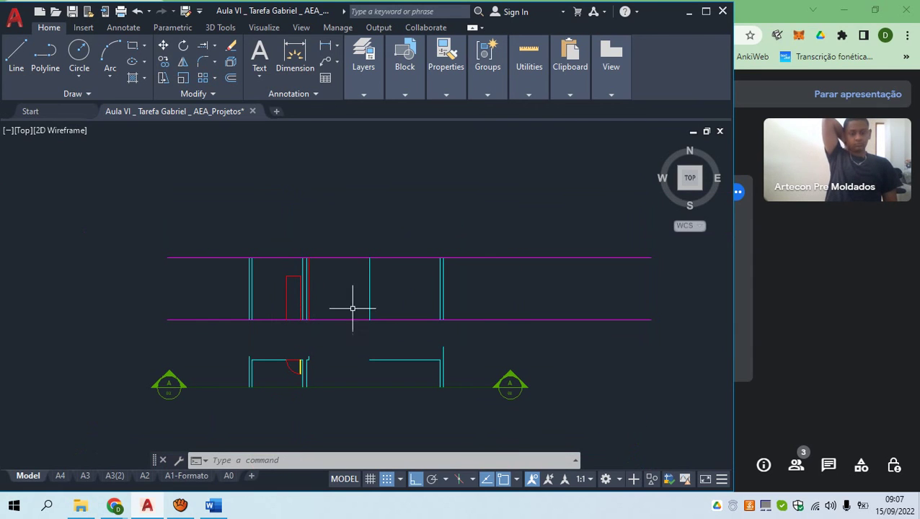
# Trim the magenta floor and ceiling lines of section A beyond the two outermost wall lines
pyautogui.click(501, 256)
pyautogui.press('Escape')
pyautogui.scroll(2, 427, 303)
pyautogui.click(478, 296)
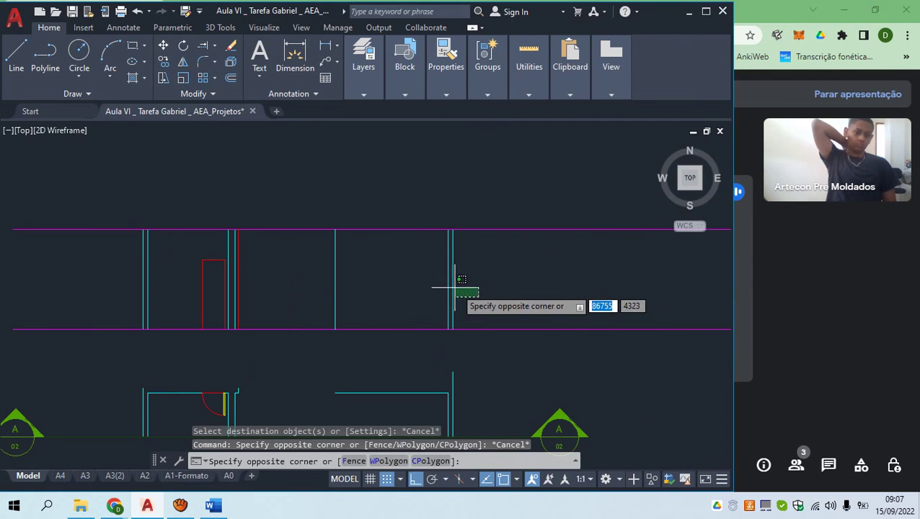
pyautogui.click(455, 288)
pyautogui.scroll(-2, 452, 283)
pyautogui.scroll(2, 264, 285)
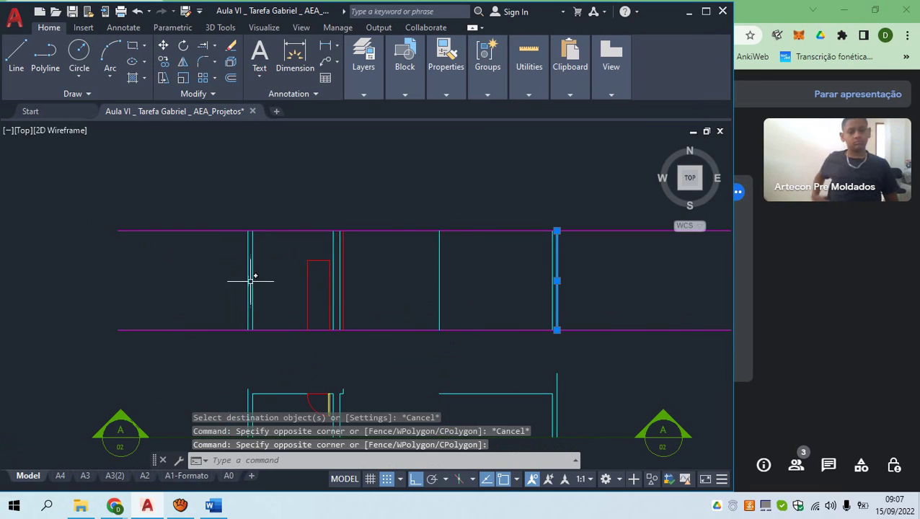
pyautogui.click(251, 278)
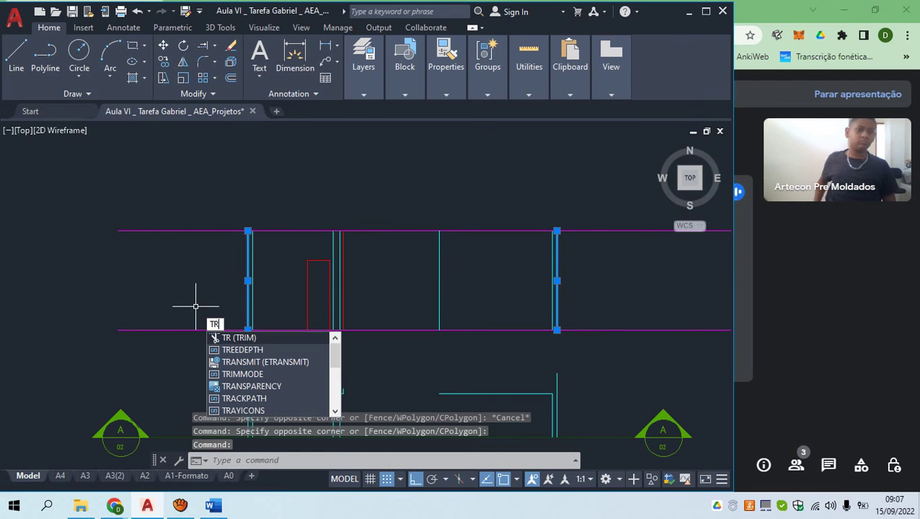
pyautogui.press('Return')
pyautogui.moveTo(189, 378); pyautogui.dragTo(191, 211)
pyautogui.scroll(-2, 191, 210)
pyautogui.moveTo(438, 193); pyautogui.dragTo(438, 189)
pyautogui.press('Escape')
# Review the three pairs of cyan cut wall lines in section A at both ends and beside the door
pyautogui.moveTo(304, 259); pyautogui.dragTo(367, 254, button='middle')
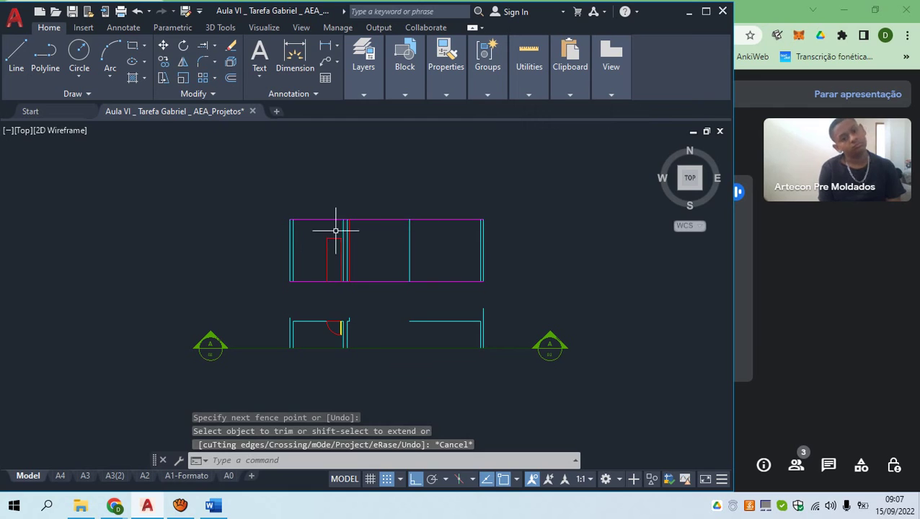
pyautogui.moveTo(303, 267); pyautogui.dragTo(364, 269, button='middle')
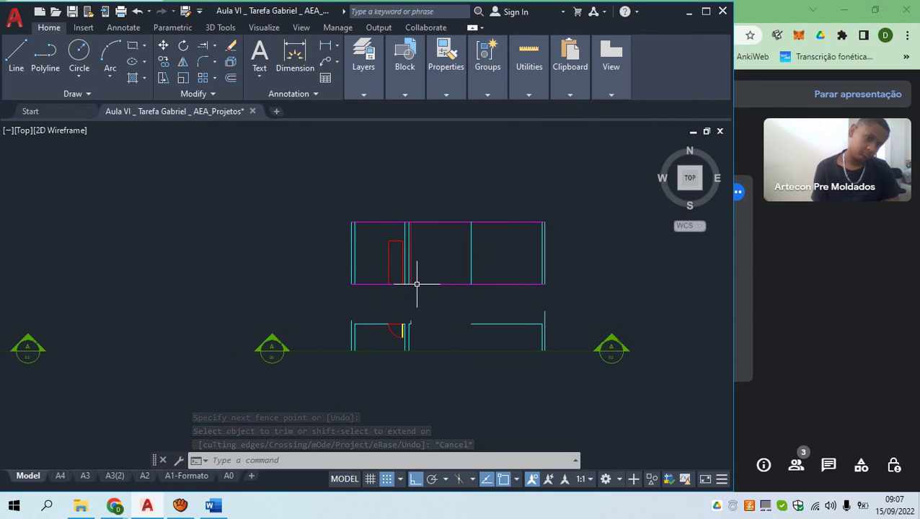
pyautogui.scroll(4, 380, 359)
pyautogui.scroll(-3, 404, 296)
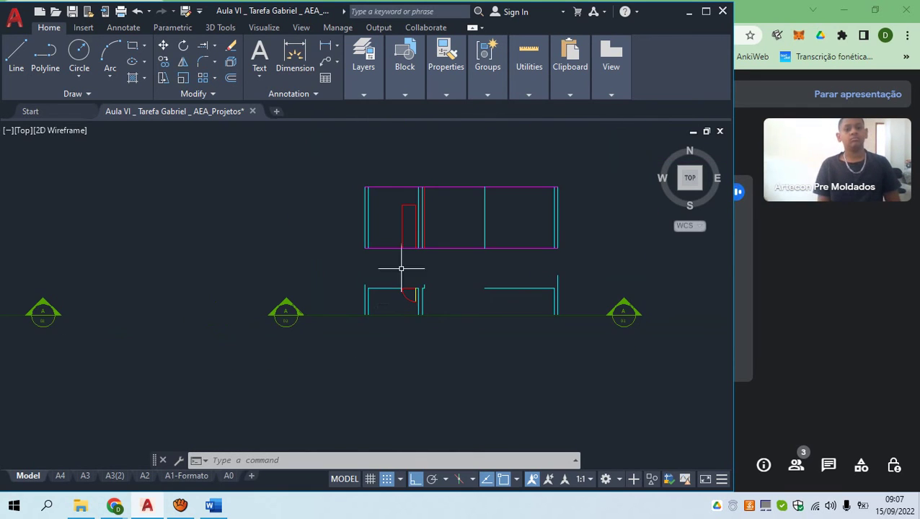
pyautogui.moveTo(400, 266); pyautogui.dragTo(354, 301, button='middle')
pyautogui.scroll(2, 343, 260)
pyautogui.click(339, 251)
pyautogui.click(287, 232)
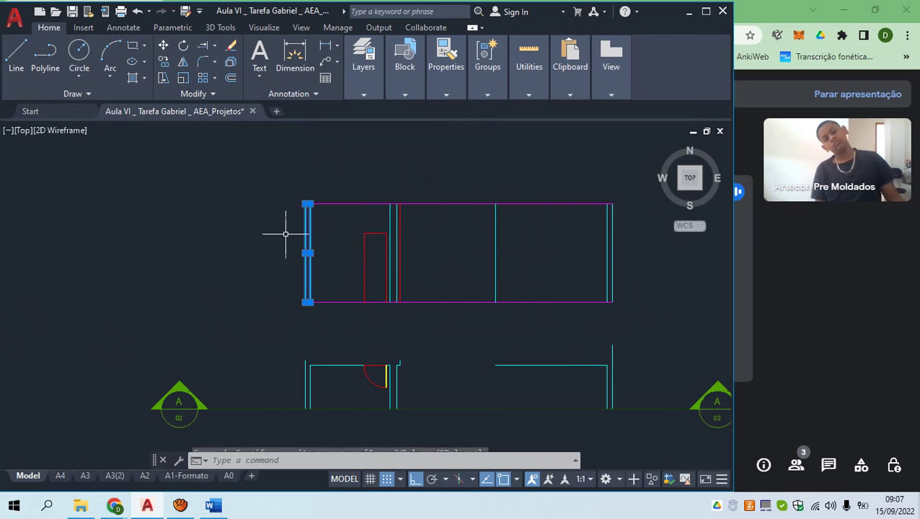
pyautogui.scroll(4, 455, 212)
pyautogui.press('Escape')
pyautogui.click(305, 215)
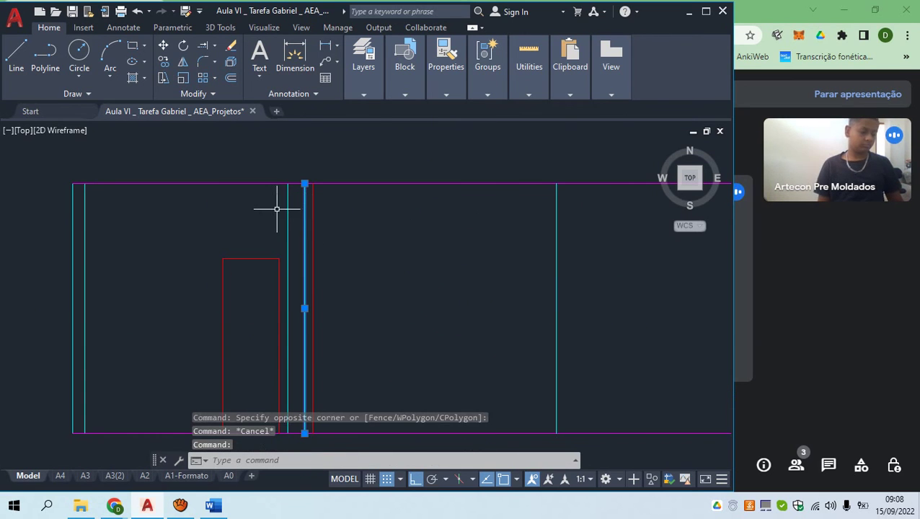
pyautogui.click(277, 205)
pyautogui.press('Escape')
pyautogui.scroll(-4, 274, 216)
pyautogui.press('Escape')
pyautogui.click(530, 261)
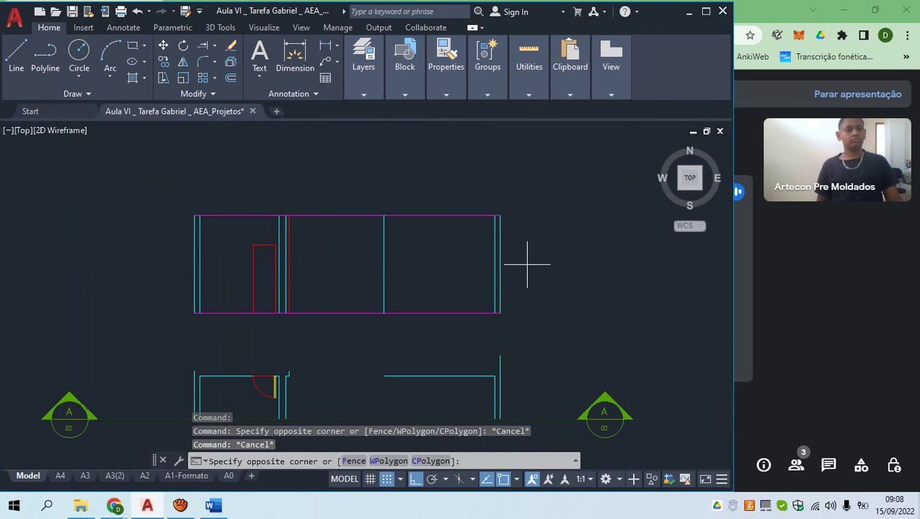
pyautogui.click(465, 257)
pyautogui.press('Escape')
# Review the single cyan line, the red wall end line and the door outline against the plan strip below section A
pyautogui.click(382, 276)
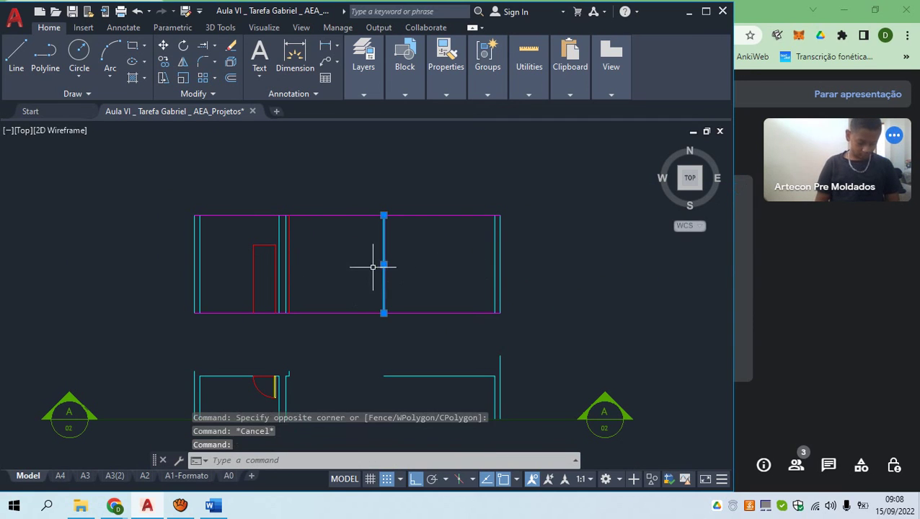
pyautogui.press('Escape')
pyautogui.click(416, 276)
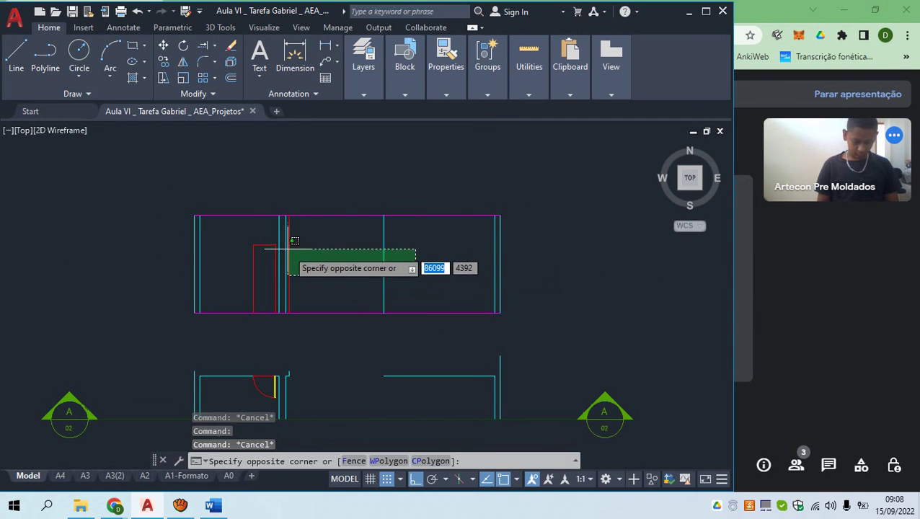
pyautogui.click(293, 241)
pyautogui.press('Escape')
pyautogui.scroll(2, 247, 299)
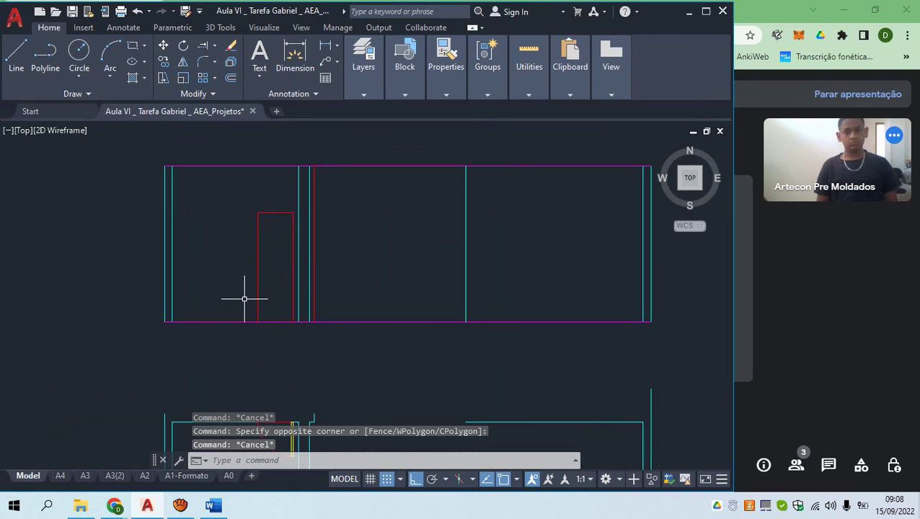
pyautogui.click(300, 238)
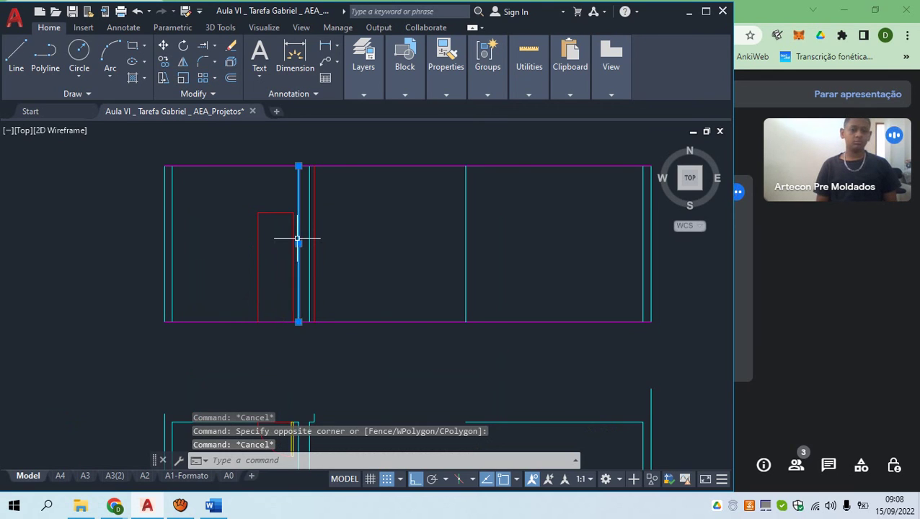
pyautogui.press('Escape')
pyautogui.scroll(4, 298, 230)
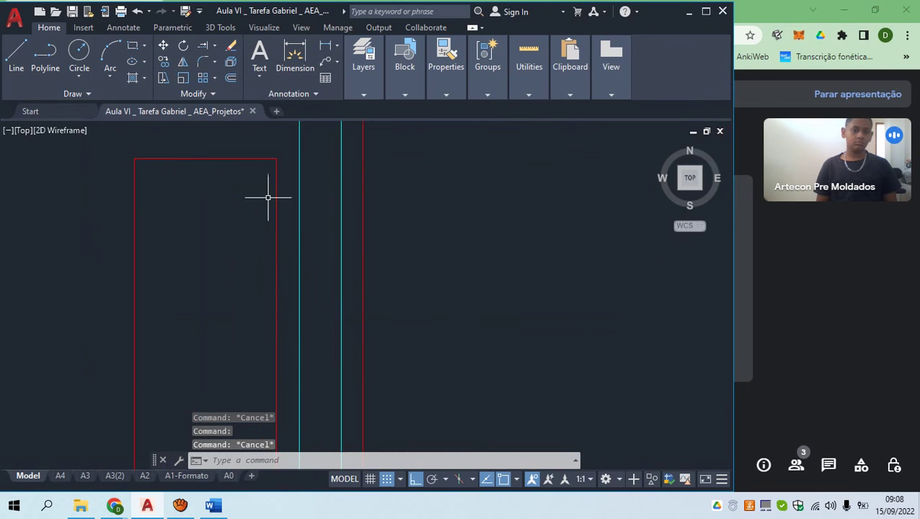
pyautogui.scroll(-5, 252, 227)
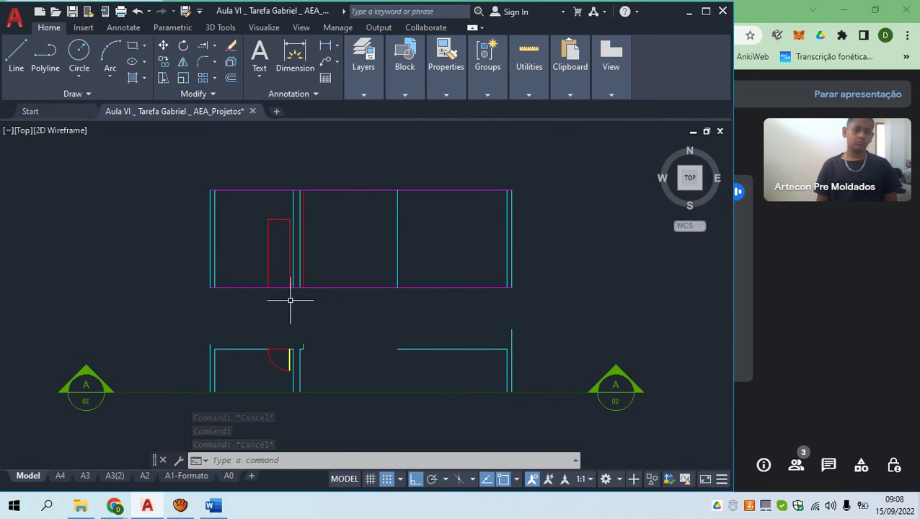
# Offset the magenta ceiling line of section A upward by 15 to form the roof slab
pyautogui.scroll(6, 361, 222)
pyautogui.click(460, 343)
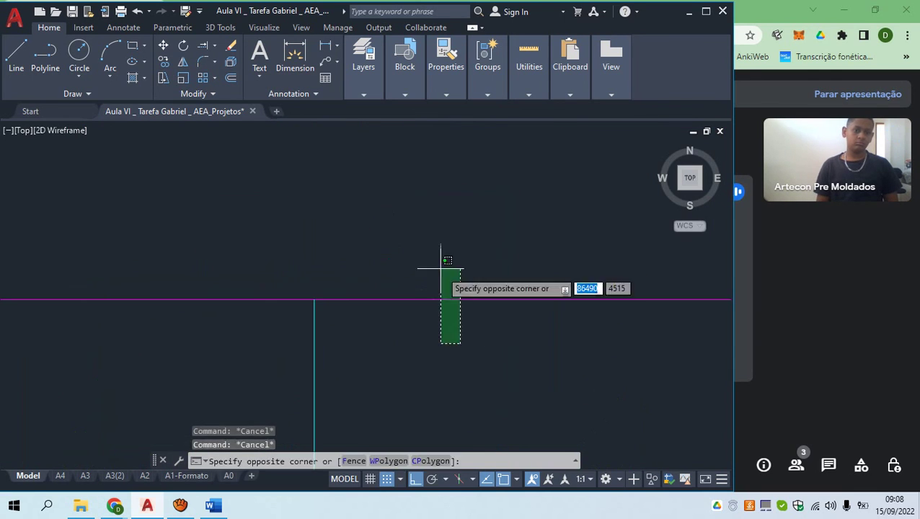
pyautogui.click(441, 268)
pyautogui.scroll(-5, 405, 272)
pyautogui.write('o')
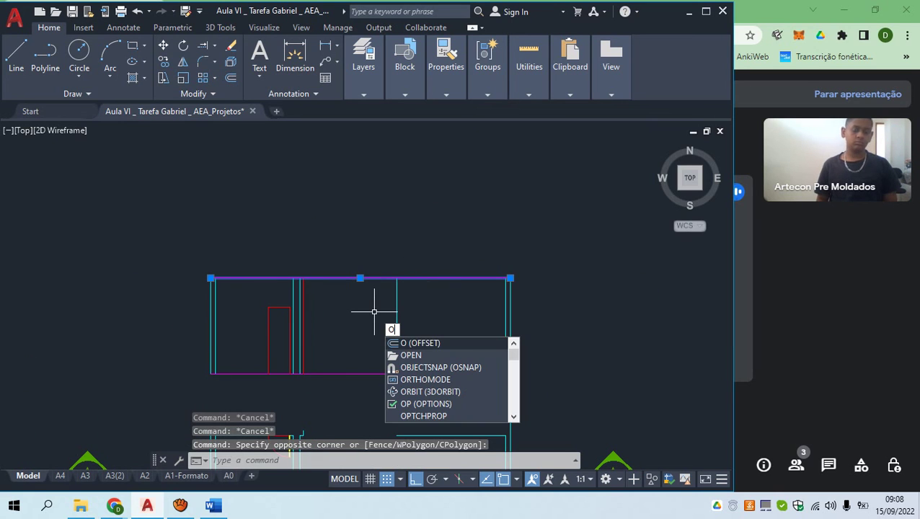
pyautogui.press('Return')
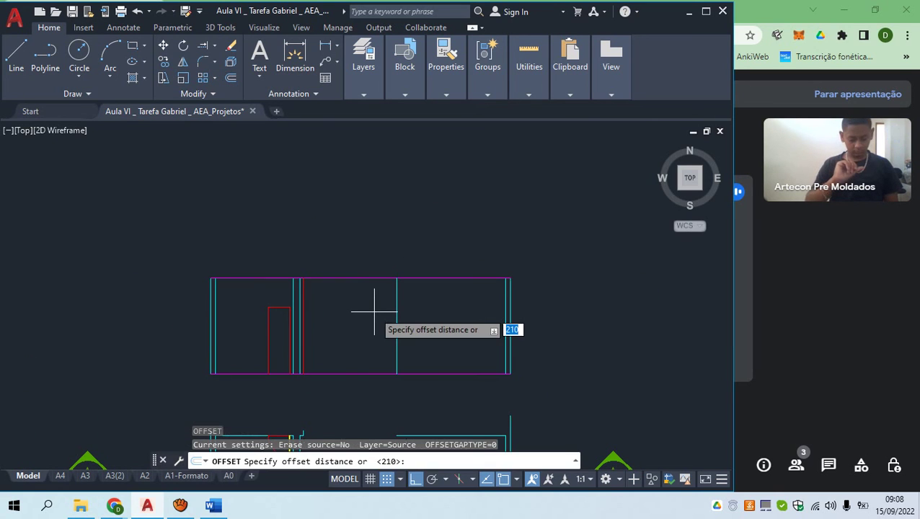
pyautogui.write('15')
pyautogui.press('Return')
pyautogui.click(372, 279)
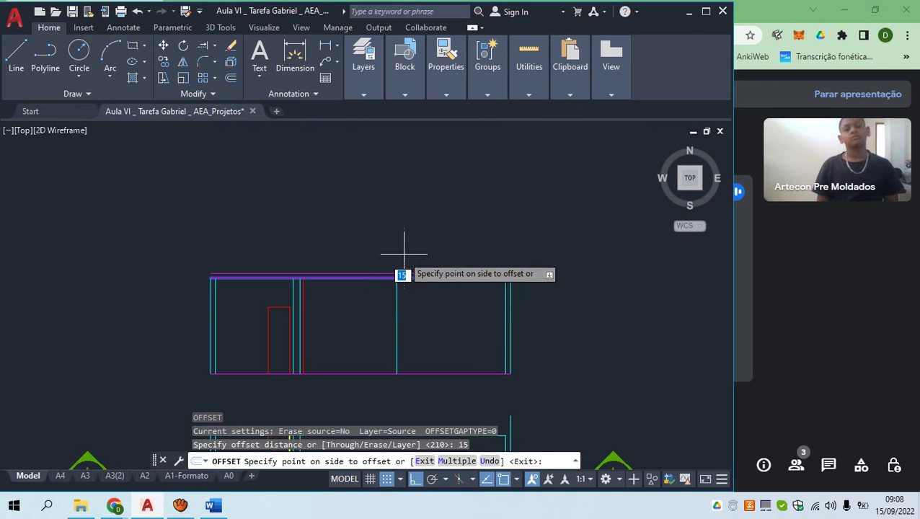
pyautogui.click(404, 248)
# Offset the magenta floor line of section A downward by 10 to form the floor slab
pyautogui.moveTo(417, 352); pyautogui.dragTo(304, 260, button='middle')
pyautogui.scroll(5, 308, 267)
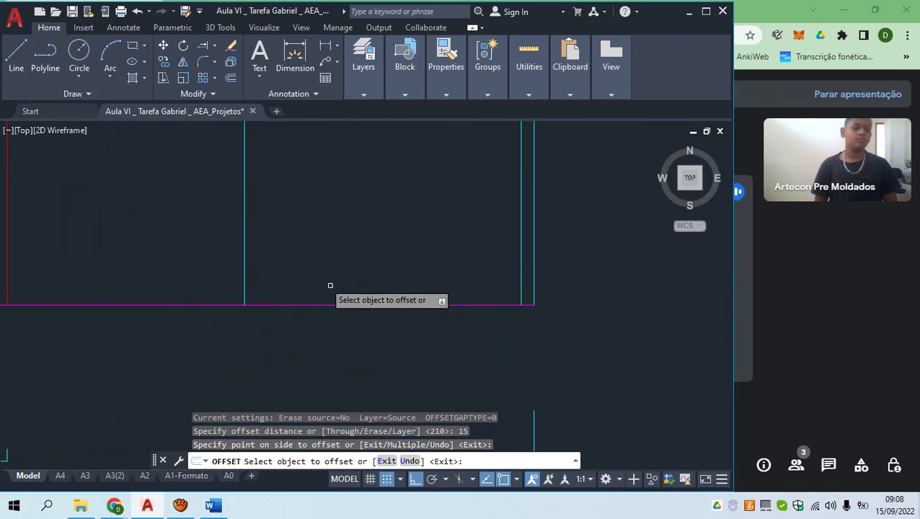
pyautogui.click(343, 305)
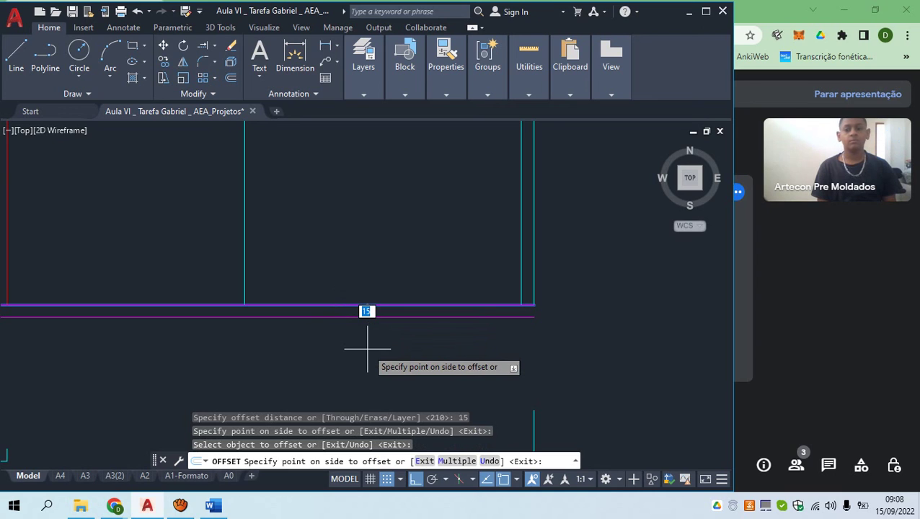
pyautogui.write('10')
pyautogui.press('Return')
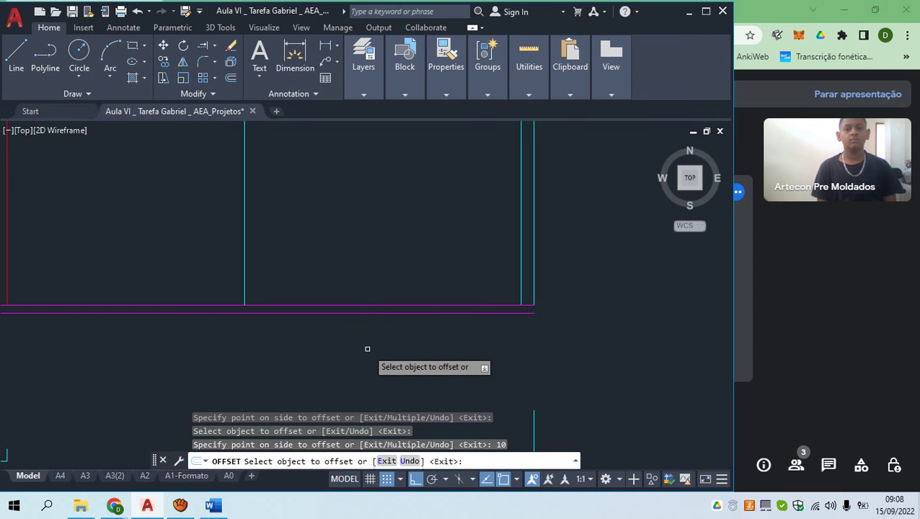
pyautogui.scroll(-5, 368, 349)
pyautogui.press('Escape')
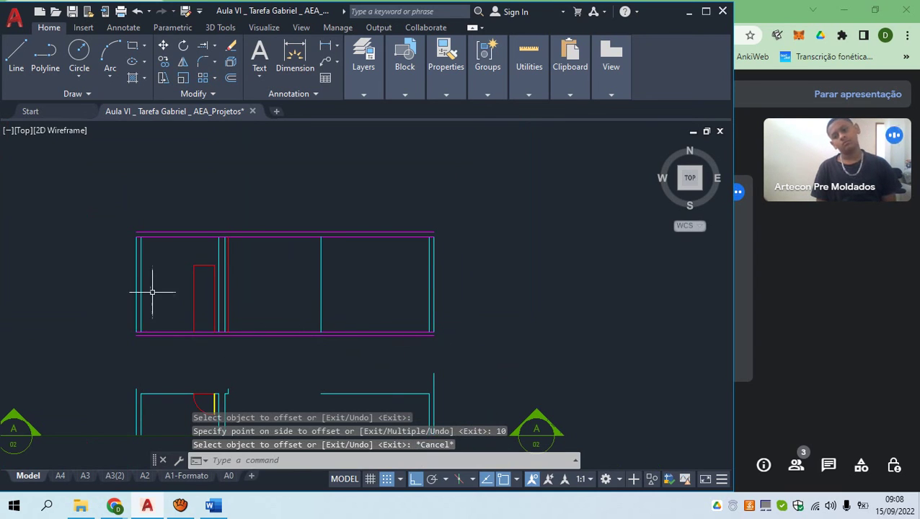
# Draw a vertical line closing the left end of the roof slab between its two magenta lines
pyautogui.scroll(2, 98, 269)
pyautogui.write('l')
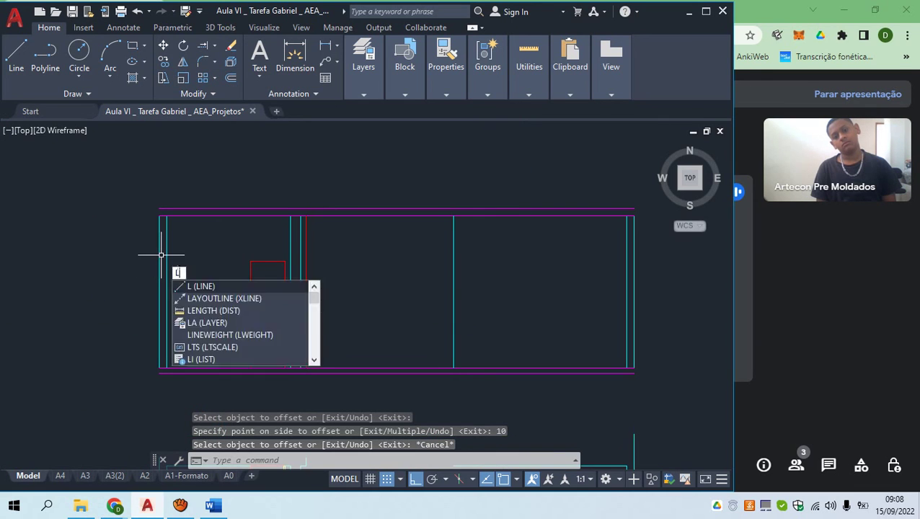
pyautogui.press('Return')
pyautogui.scroll(3, 158, 255)
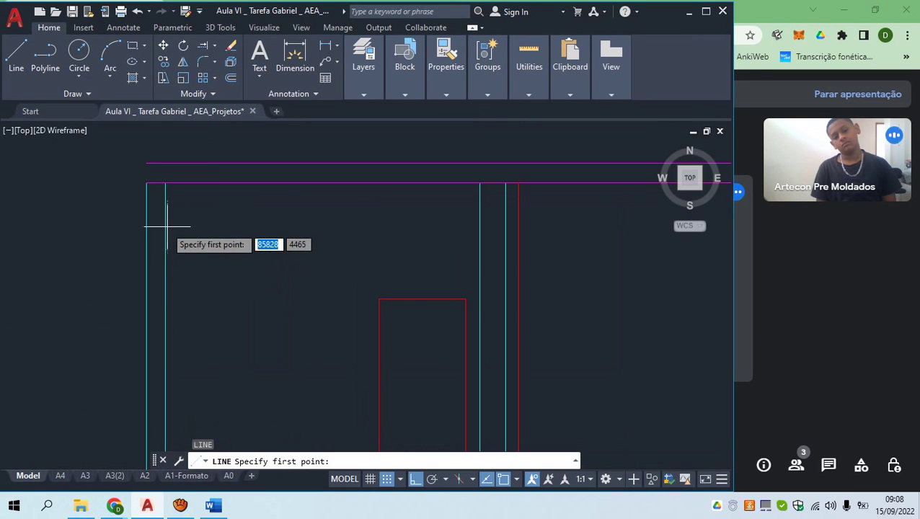
pyautogui.click(148, 181)
pyautogui.scroll(-3, 144, 189)
pyautogui.press('Escape')
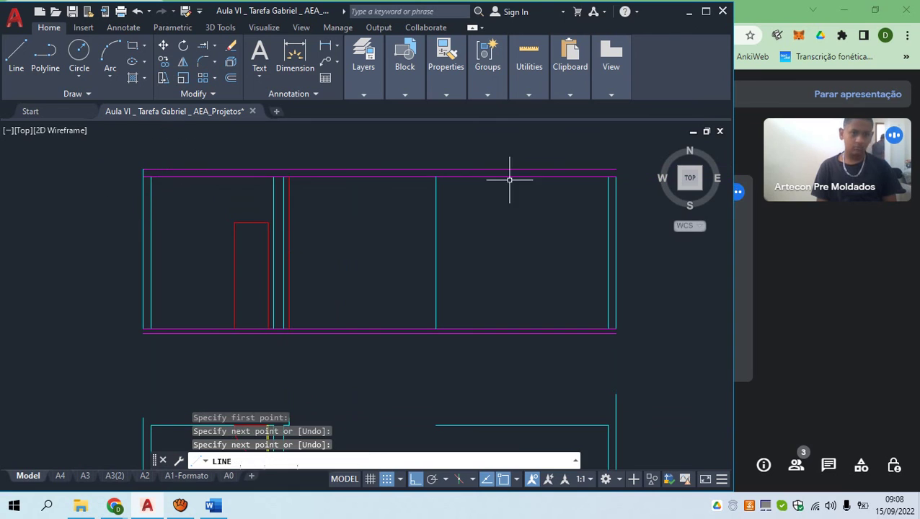
# Draw a vertical line closing the right end of the roof slab between its two magenta lines
pyautogui.scroll(3, 610, 182)
pyautogui.press('Return')
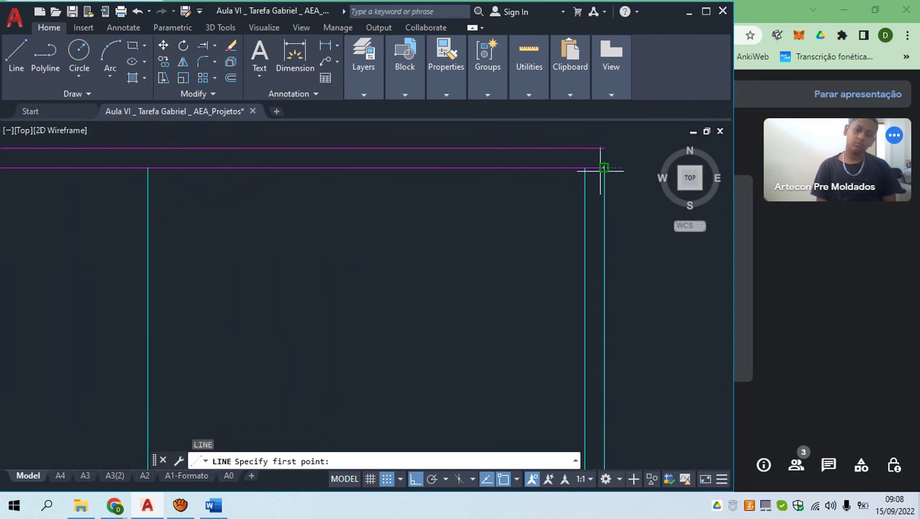
pyautogui.click(599, 169)
pyautogui.click(600, 149)
pyautogui.scroll(-3, 585, 167)
pyautogui.press('Escape')
# Draw a vertical line closing the right end of section A's floor slab between its two magenta lines
pyautogui.scroll(5, 608, 302)
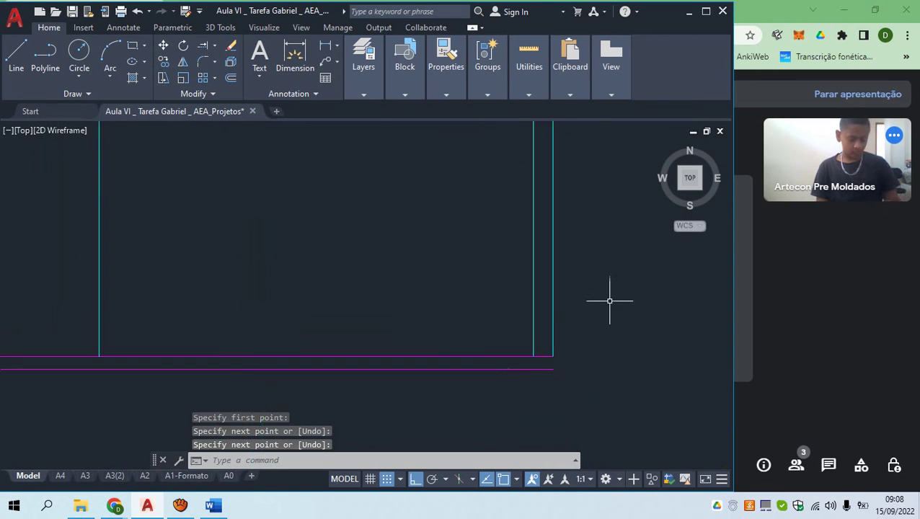
pyautogui.press('Return')
pyautogui.click(517, 392)
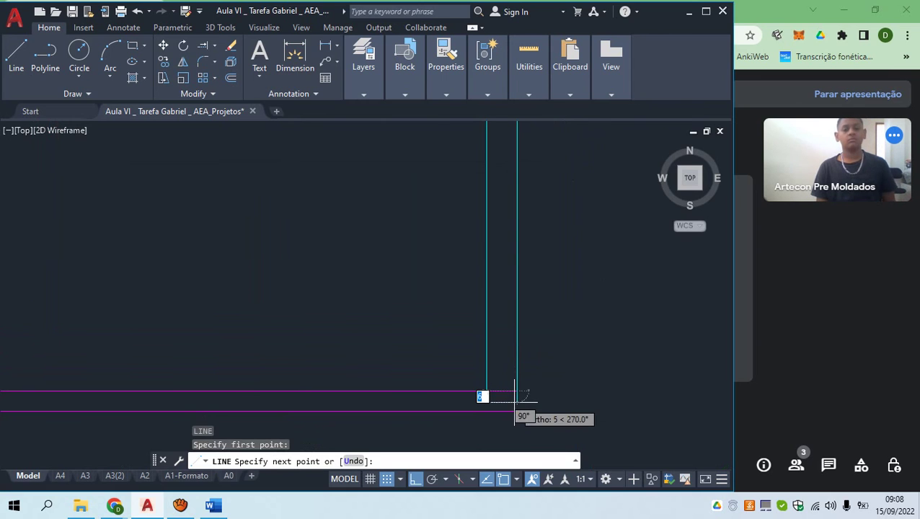
pyautogui.click(517, 411)
pyautogui.scroll(-3, 515, 404)
pyautogui.press('Return')
pyautogui.scroll(-3, 155, 411)
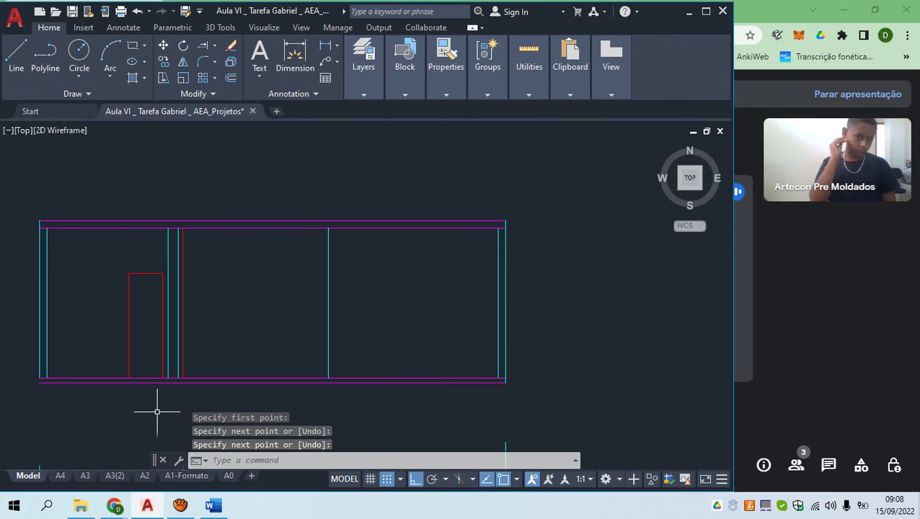
# Draw a vertical line closing the left end of section A's floor slab between its two magenta lines
pyautogui.press('Return')
pyautogui.scroll(5, 267, 349)
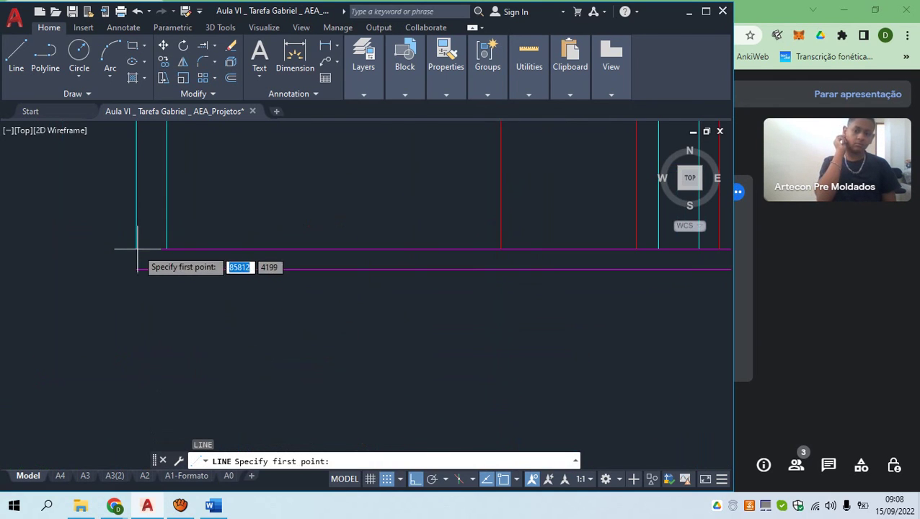
pyautogui.click(136, 249)
pyautogui.click(136, 269)
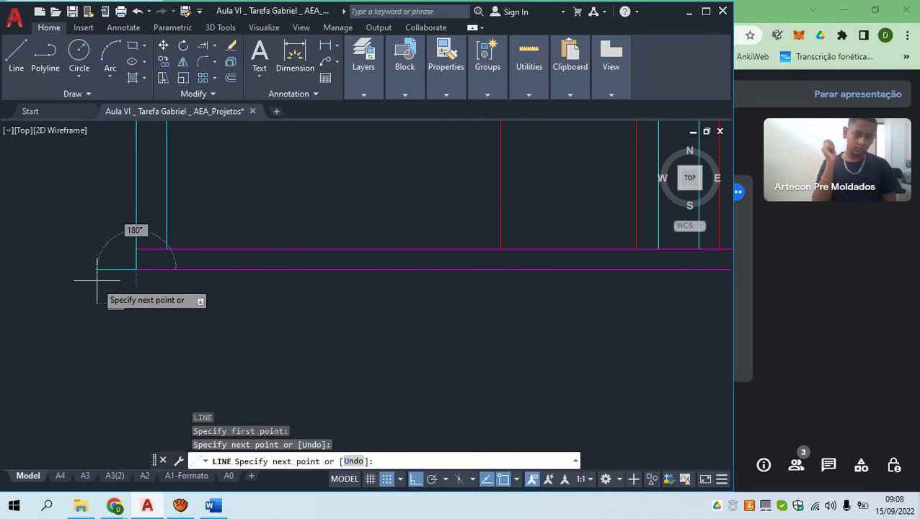
pyautogui.press('Return')
# Match the properties of the magenta floor slab line onto the cyan closing lines at both ends of the roof and floor slabs
pyautogui.scroll(-2, 100, 294)
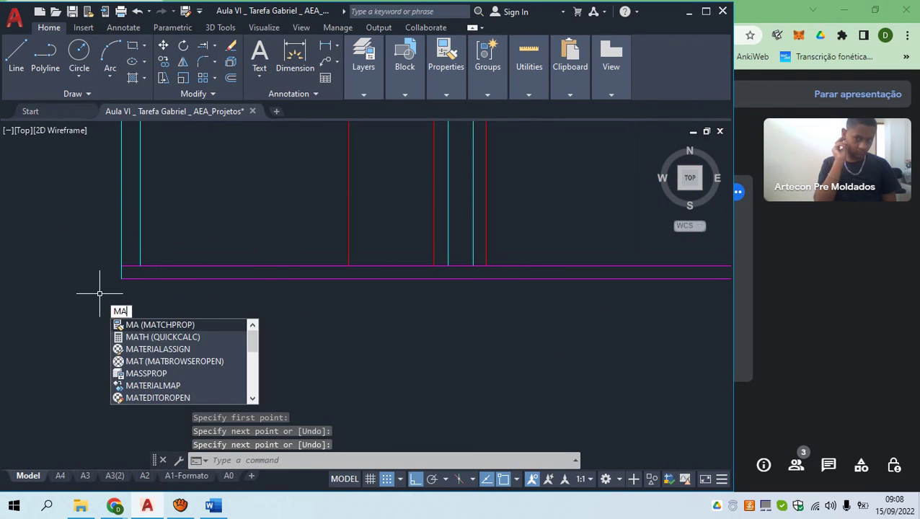
pyautogui.press('Return')
pyautogui.click(145, 278)
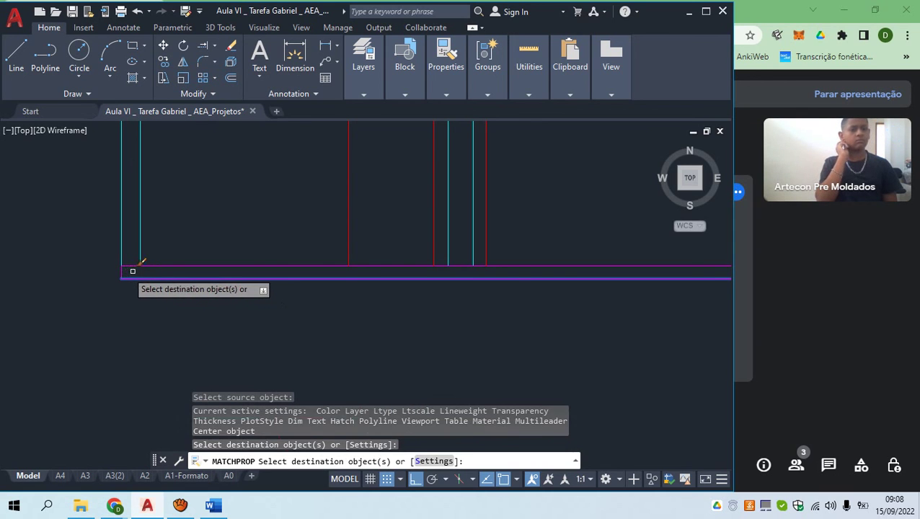
pyautogui.scroll(-4, 152, 265)
pyautogui.scroll(2, 107, 162)
pyautogui.moveTo(107, 161); pyautogui.dragTo(174, 422, button='middle')
pyautogui.scroll(3, 235, 347)
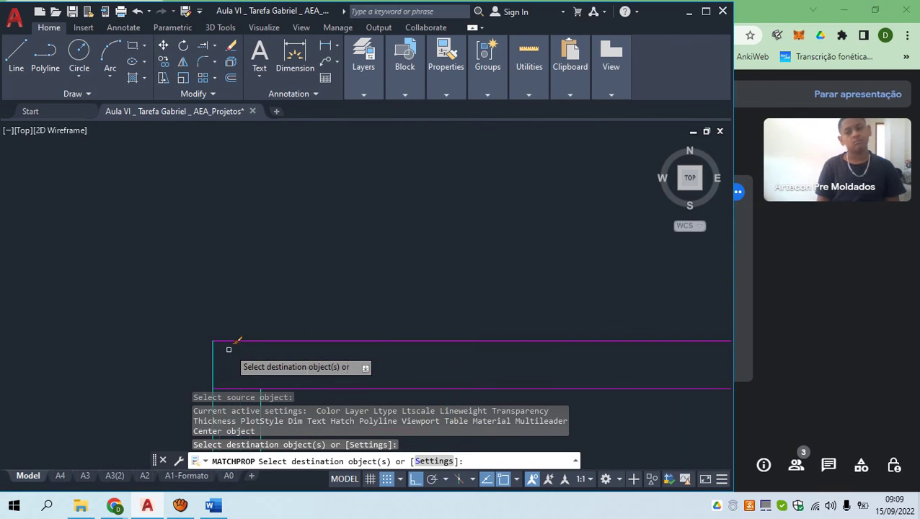
pyautogui.click(214, 360)
pyautogui.scroll(-5, 199, 347)
pyautogui.scroll(3, 500, 355)
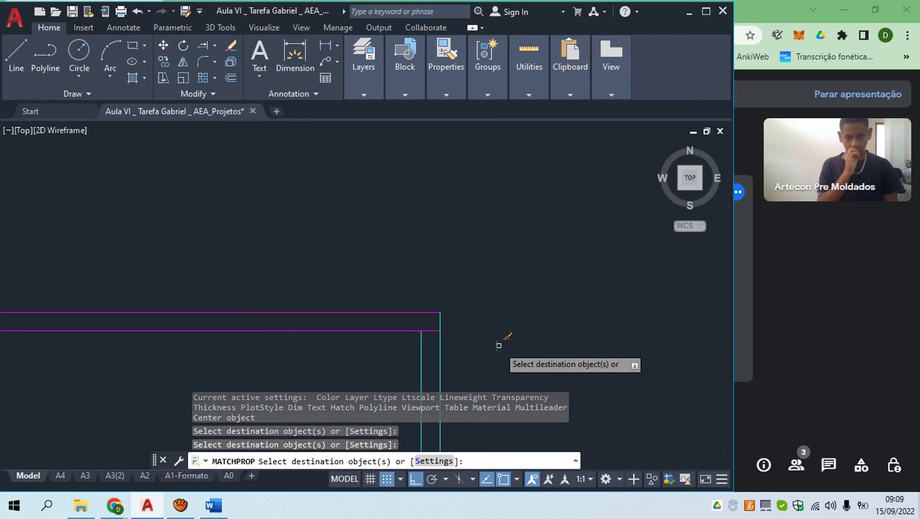
pyautogui.click(435, 315)
pyautogui.scroll(-3, 435, 316)
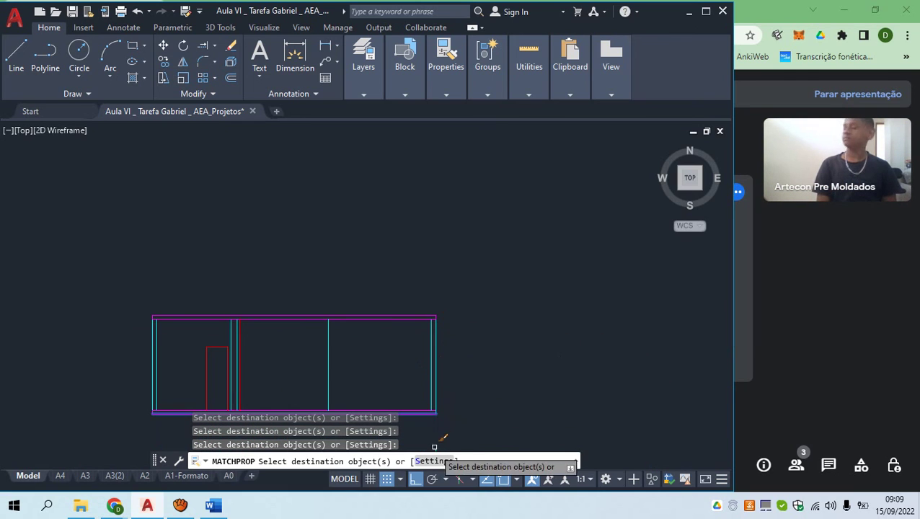
pyautogui.scroll(6, 436, 408)
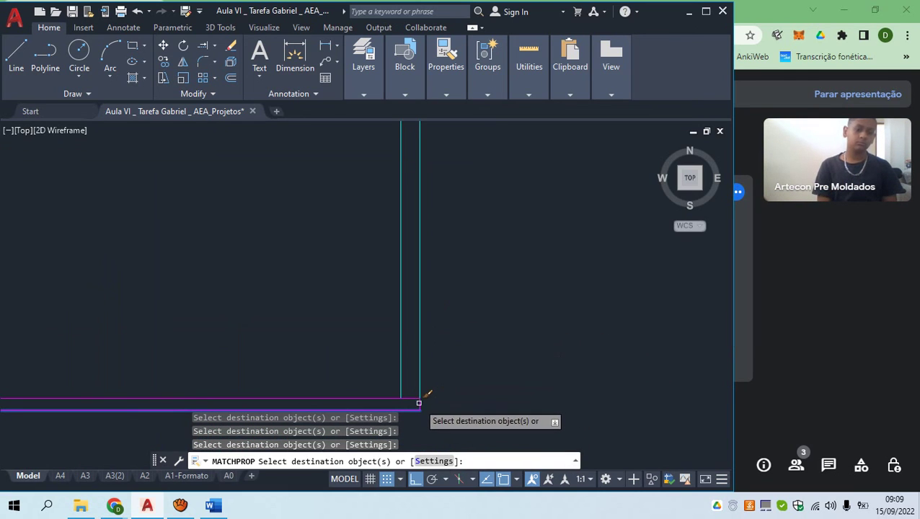
pyautogui.press('Escape')
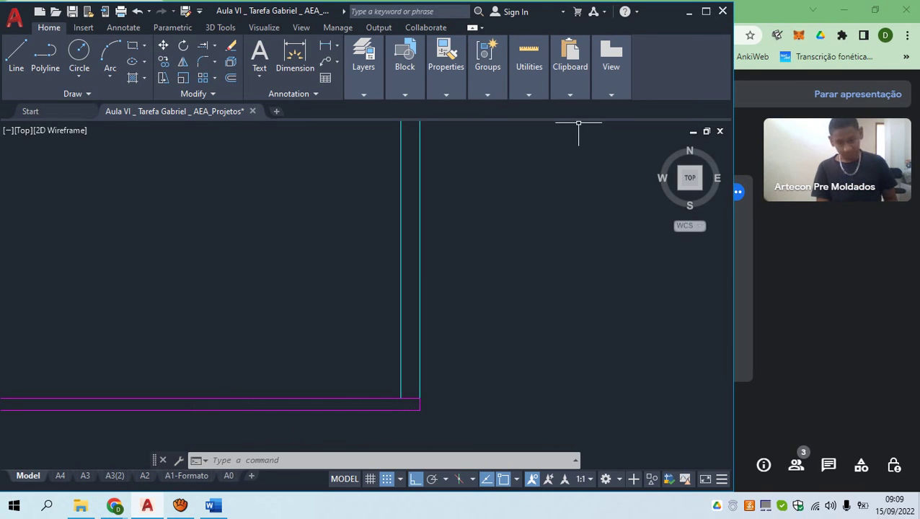
# Maximize the drawing window and open the Layer Properties Manager
pyautogui.scroll(-3, 344, 285)
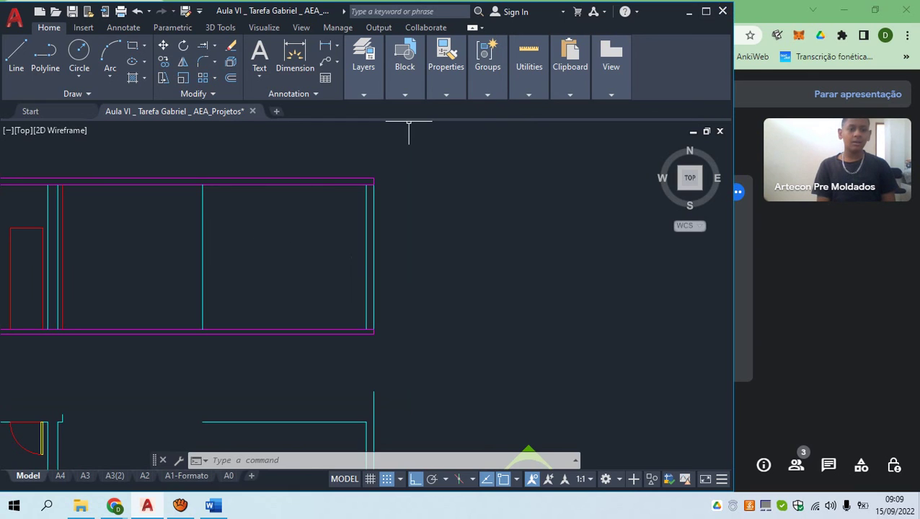
pyautogui.click(706, 12)
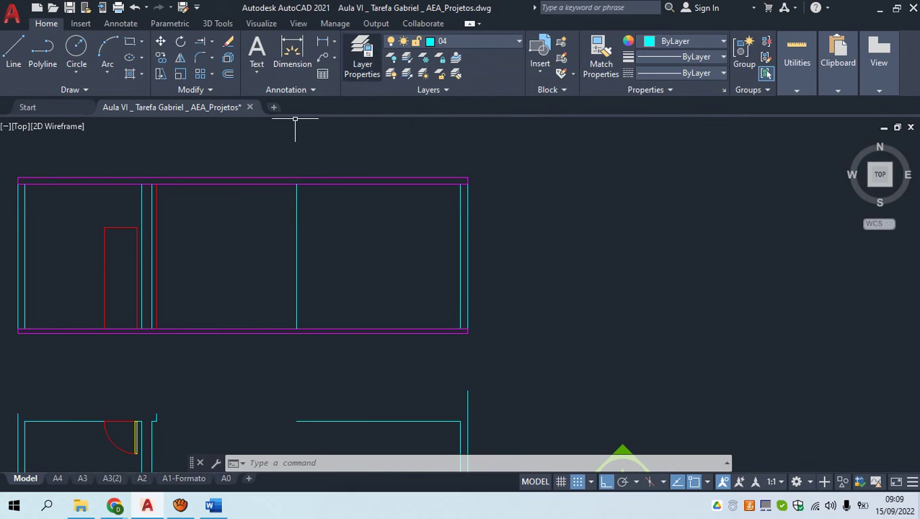
pyautogui.click(362, 59)
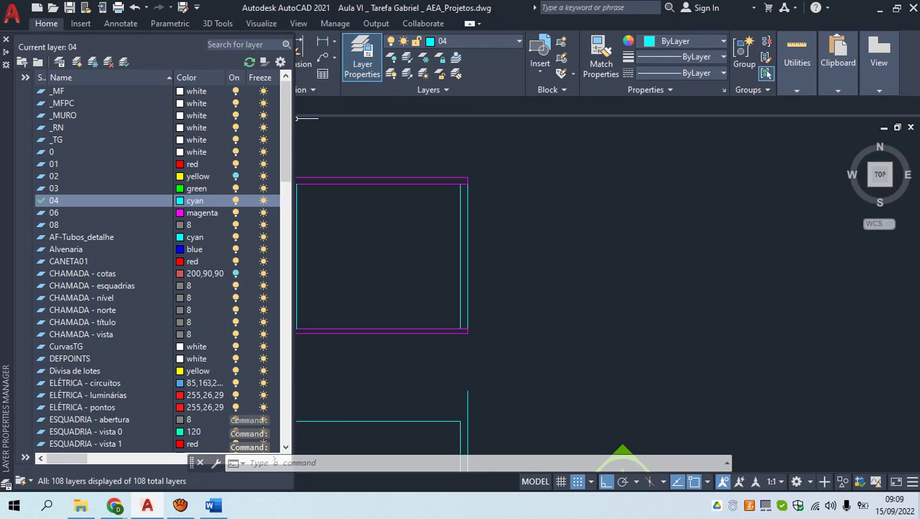
pyautogui.moveTo(286, 132)
pyautogui.mouseDown()
pyautogui.moveTo(286, 392)
pyautogui.moveTo(287, 137)
pyautogui.mouseUp()
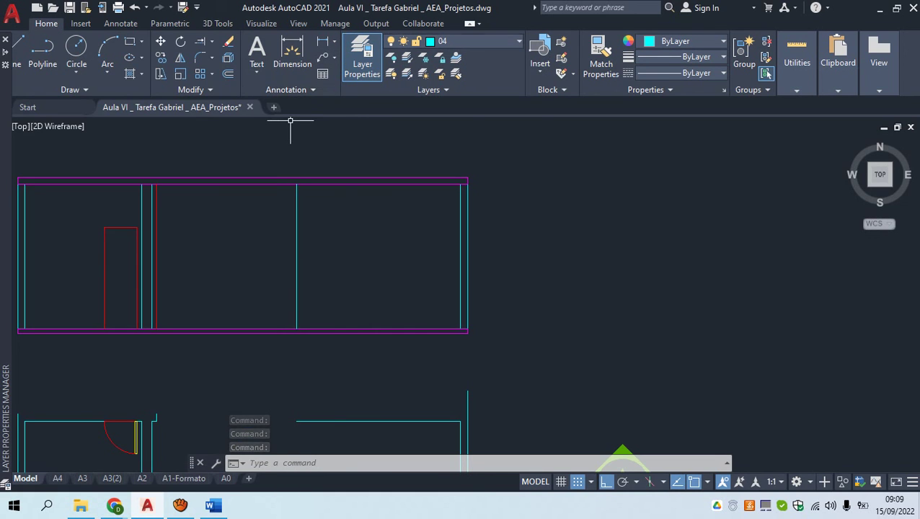
pyautogui.click(362, 60)
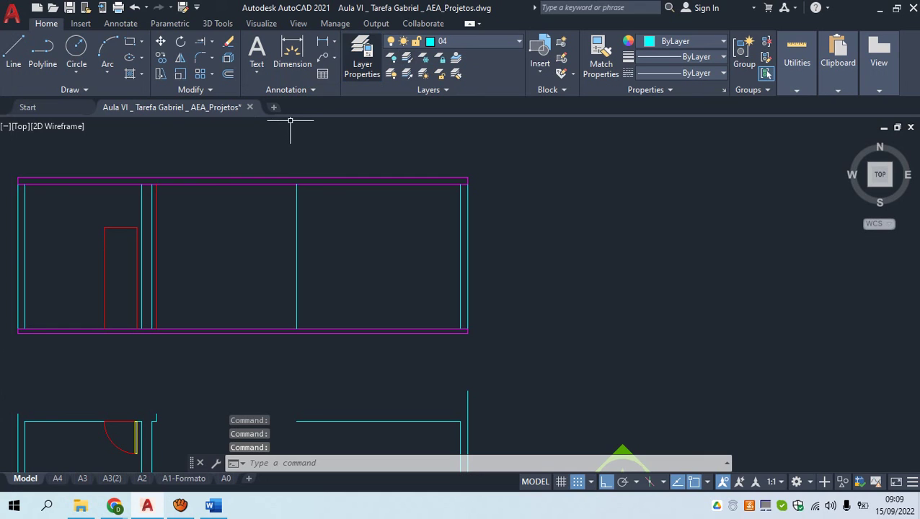
pyautogui.click(362, 59)
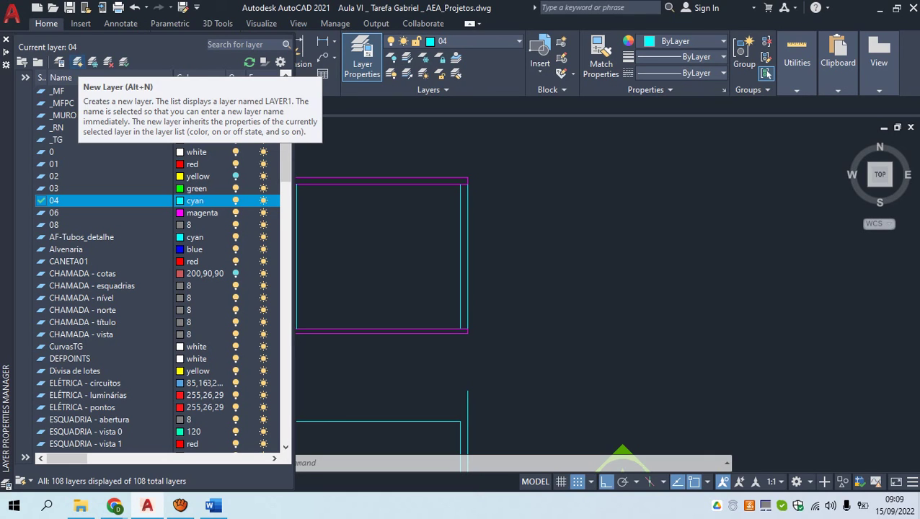
# Create a new layer from layer 04, keeping its default name, and close the Layer Properties Manager
pyautogui.click(77, 62)
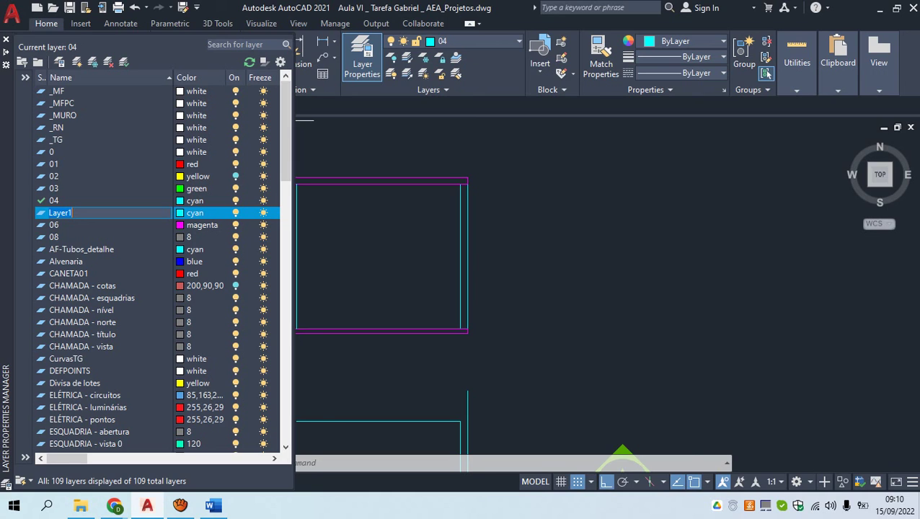
pyautogui.press('Return')
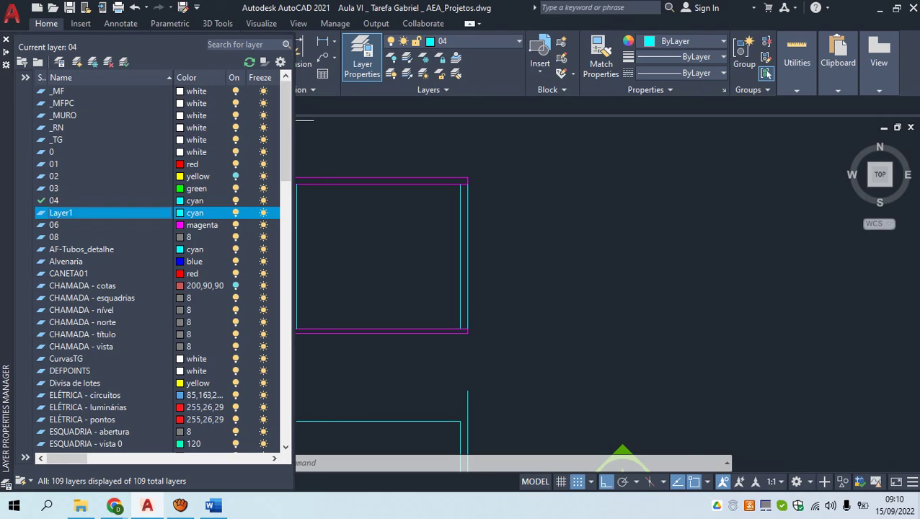
pyautogui.click(6, 39)
pyautogui.press('Escape')
pyautogui.press('Escape')
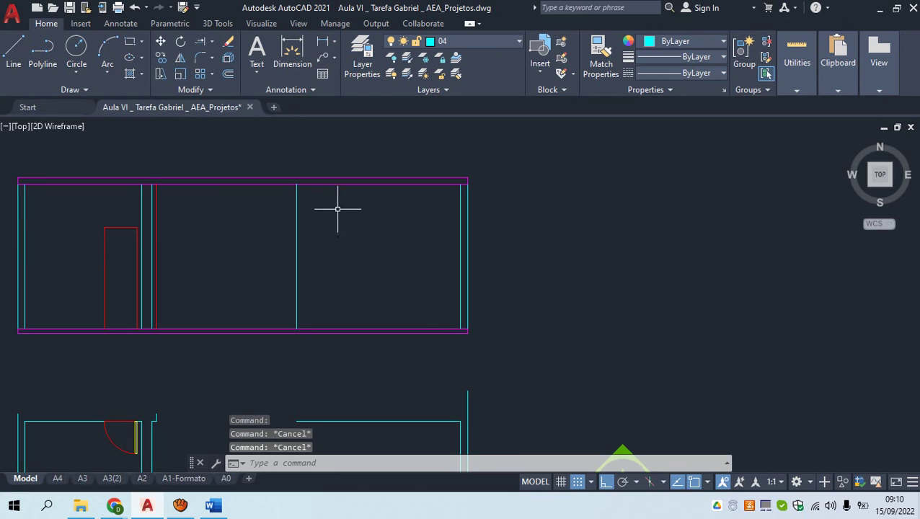
# Check which layer the single cyan wall line in the middle of section A belongs to
pyautogui.moveTo(324, 196); pyautogui.dragTo(382, 241, button='middle')
pyautogui.scroll(-2, 382, 241)
pyautogui.scroll(3, 391, 246)
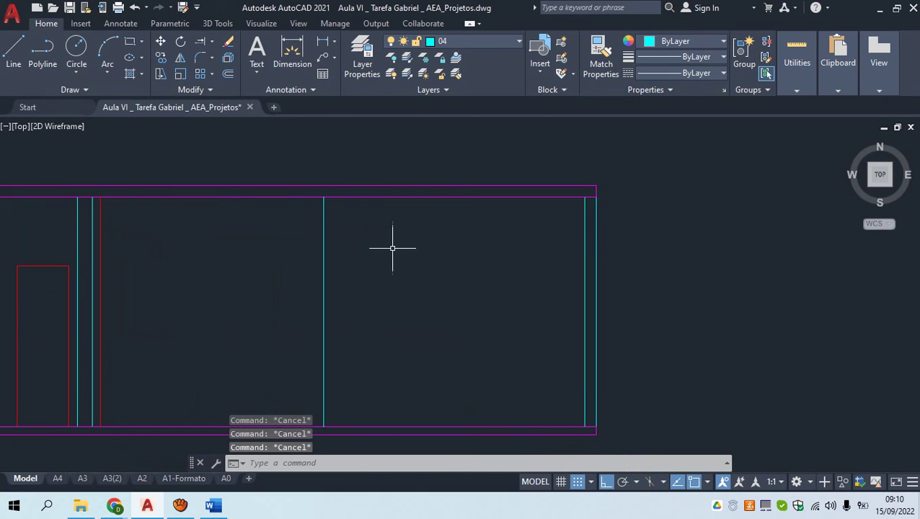
pyautogui.click(422, 197)
pyautogui.scroll(-4, 377, 228)
pyautogui.scroll(2, 376, 224)
pyautogui.press('Escape')
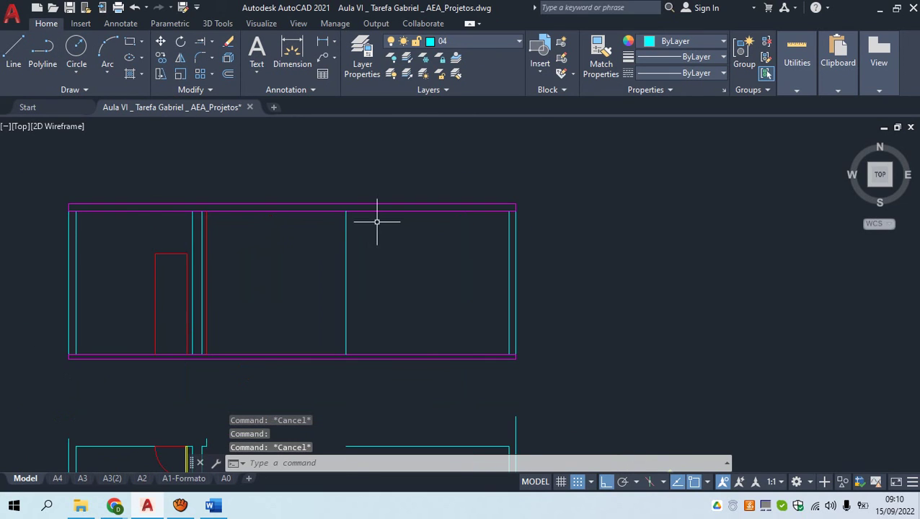
pyautogui.click(397, 213)
pyautogui.press('Escape')
pyautogui.click(365, 262)
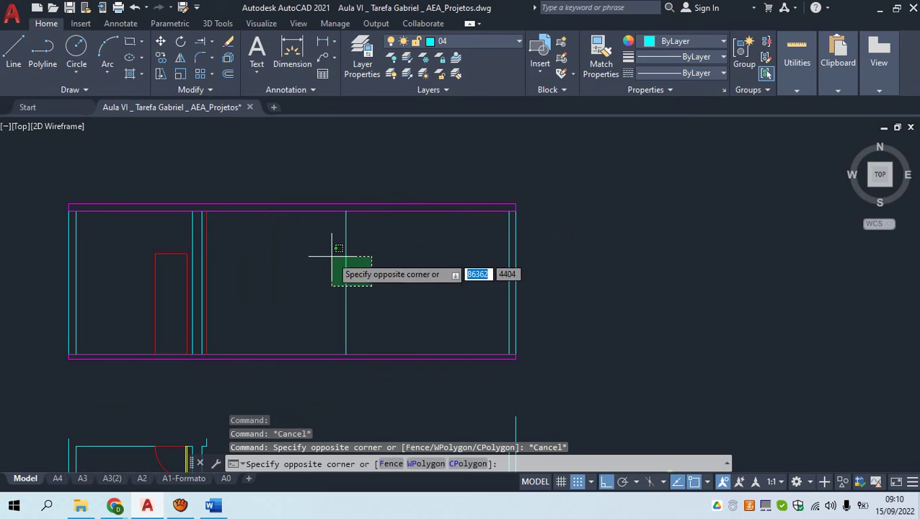
pyautogui.click(331, 246)
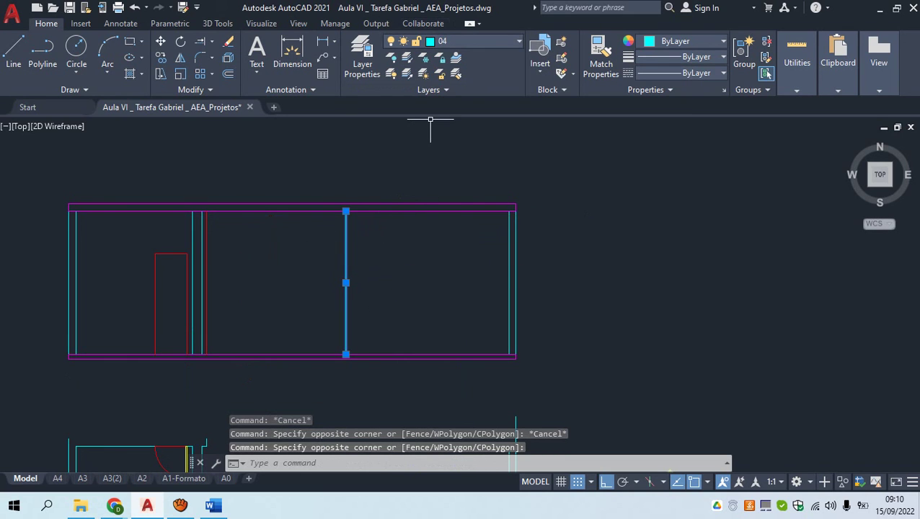
pyautogui.press('Escape')
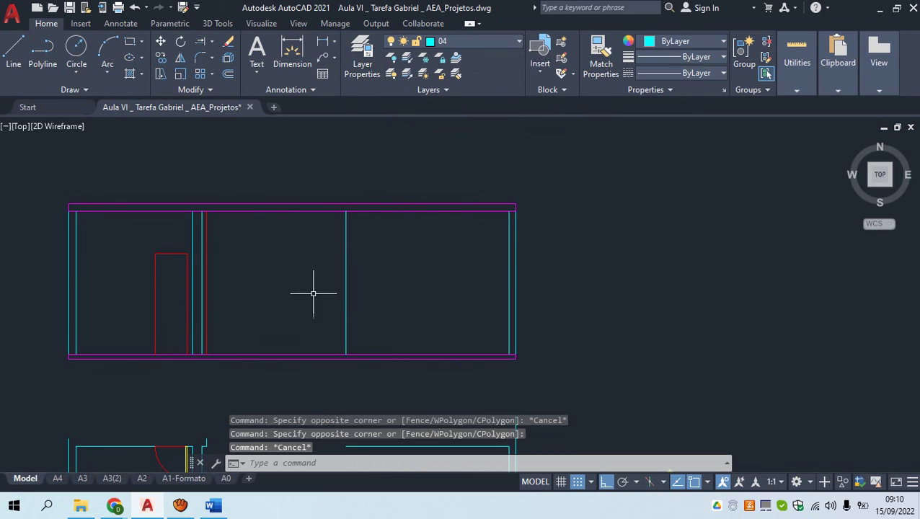
pyautogui.click(360, 269)
pyautogui.click(329, 242)
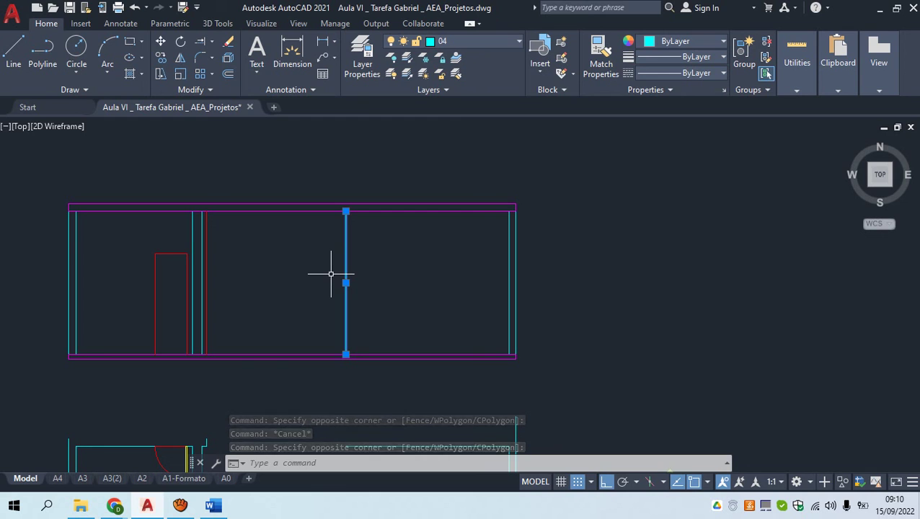
# Check the layers of the yellow door leaf and the outer left wall lines in the floor plan
pyautogui.scroll(-5, 330, 278)
pyautogui.scroll(-4, 330, 280)
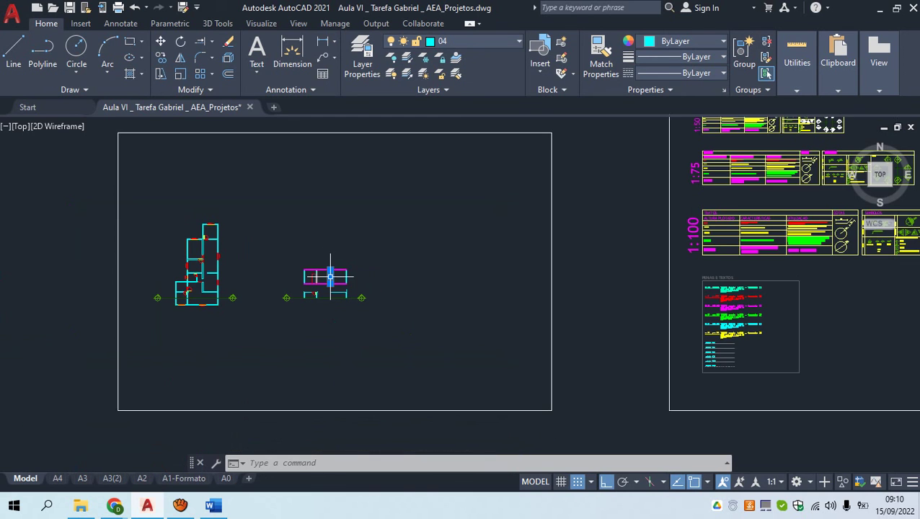
pyautogui.scroll(6, 230, 281)
pyautogui.scroll(4, 242, 243)
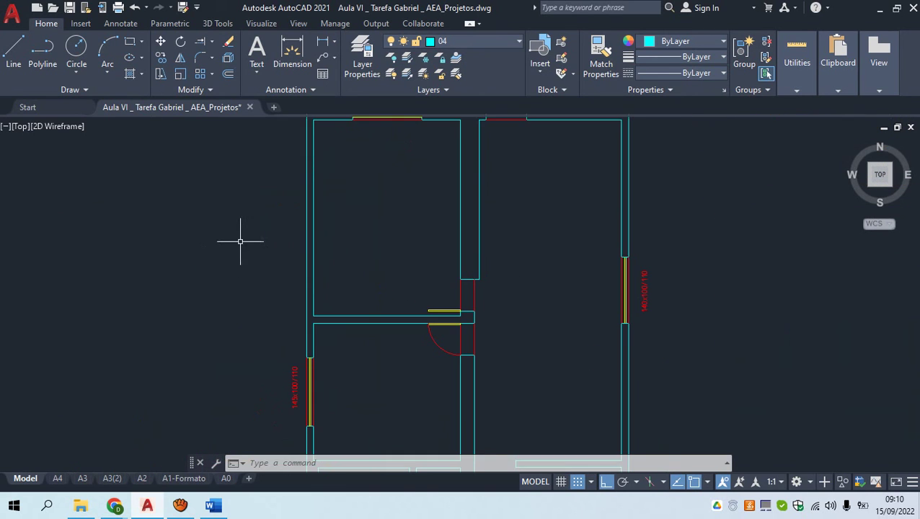
pyautogui.scroll(-3, 335, 253)
pyautogui.scroll(8, 349, 274)
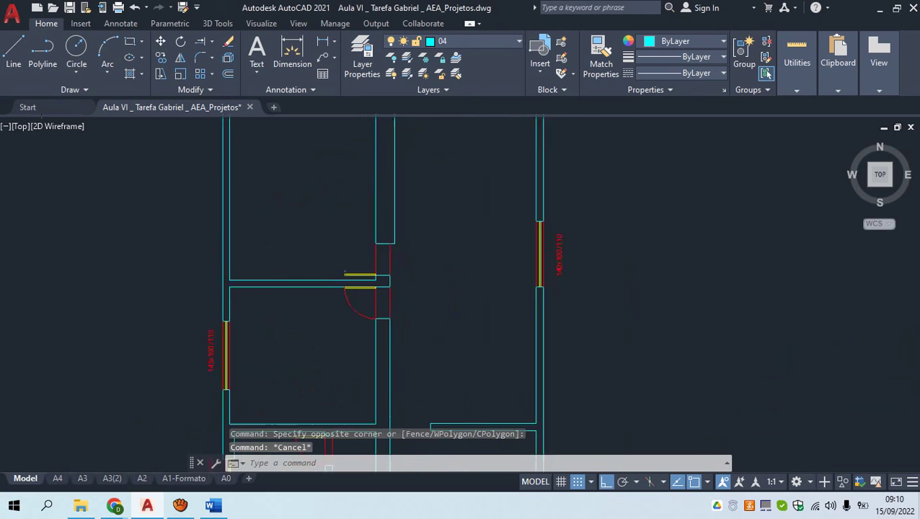
pyautogui.click(349, 272)
pyautogui.click(311, 224)
pyautogui.scroll(-8, 315, 247)
pyautogui.press('Escape')
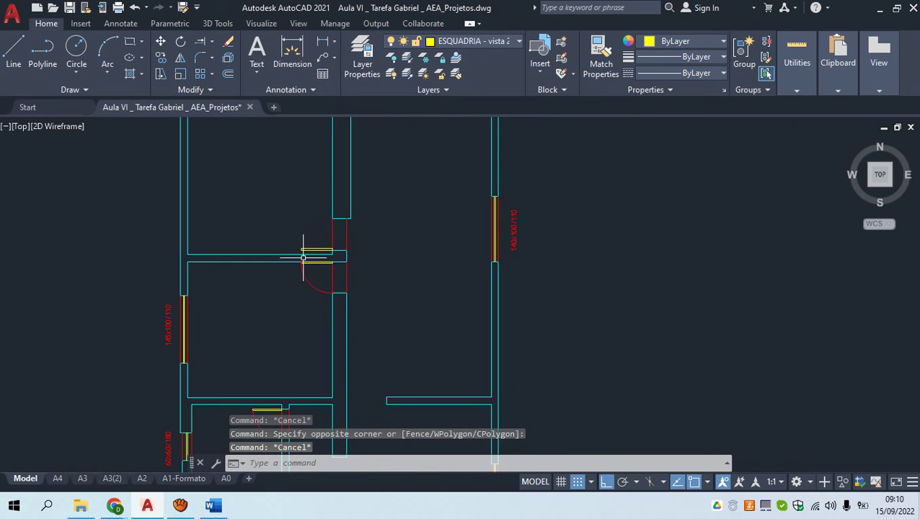
pyautogui.moveTo(228, 224); pyautogui.dragTo(341, 306, button='middle')
pyautogui.click(318, 252)
pyautogui.click(294, 222)
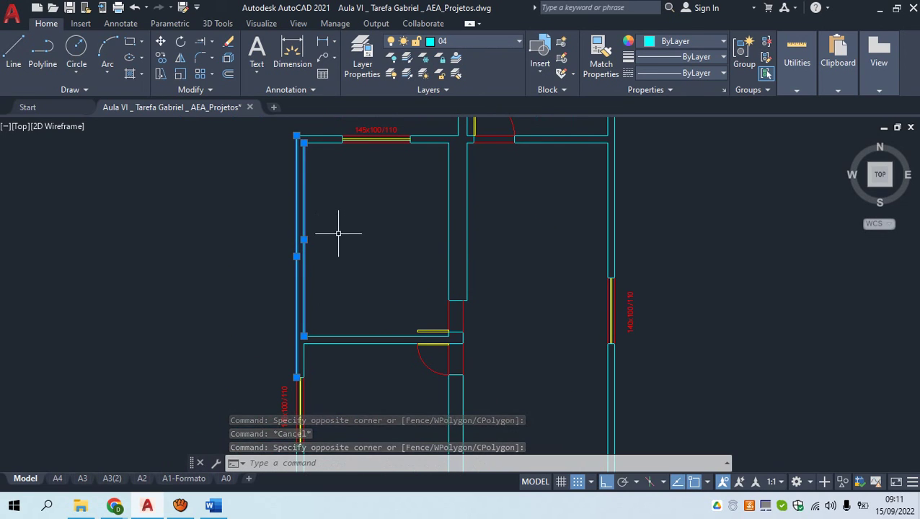
pyautogui.press('Escape')
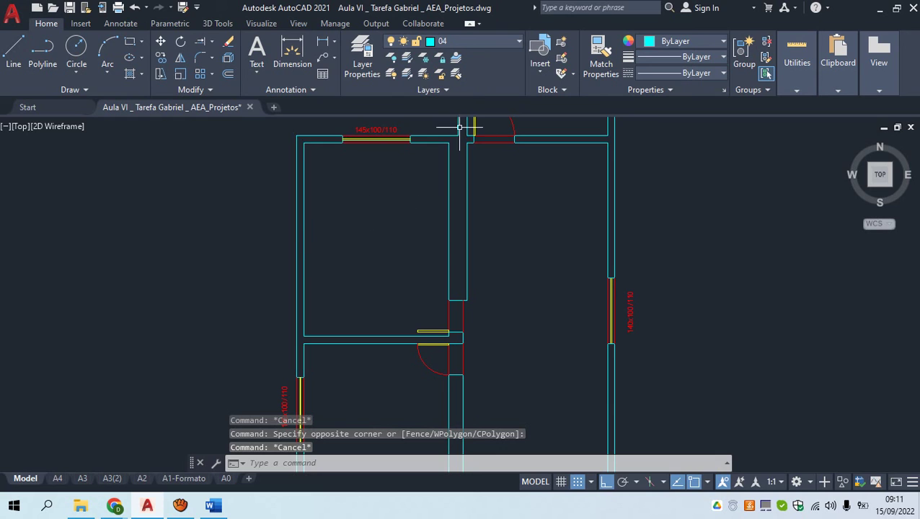
# Try to freeze the current layer 04 and dismiss the resulting message
pyautogui.click(476, 41)
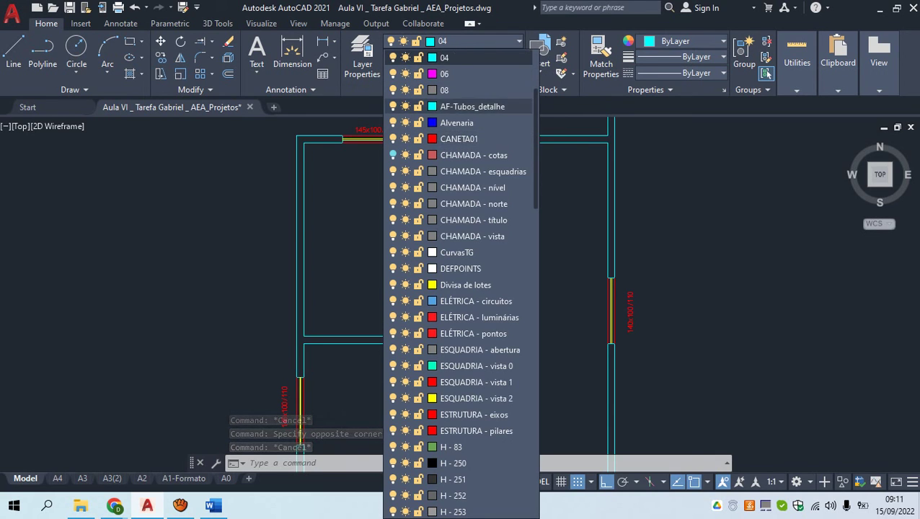
pyautogui.click(406, 58)
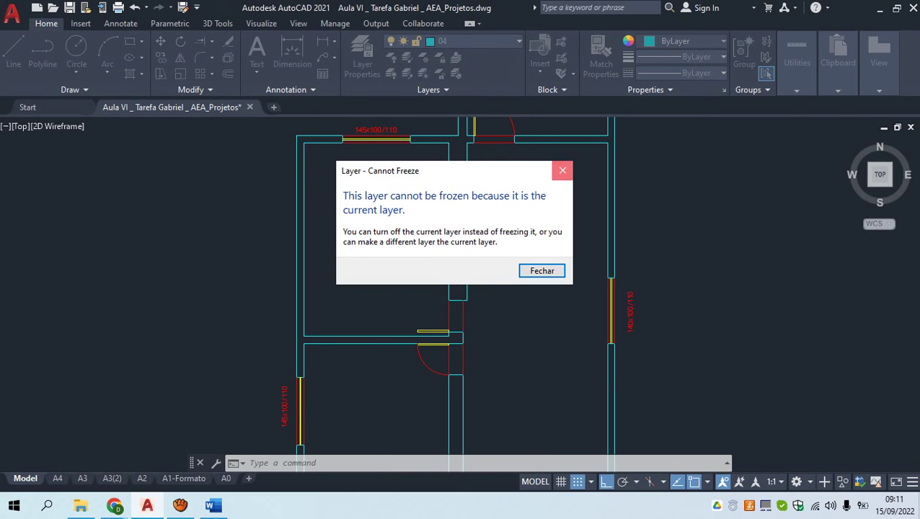
pyautogui.click(563, 170)
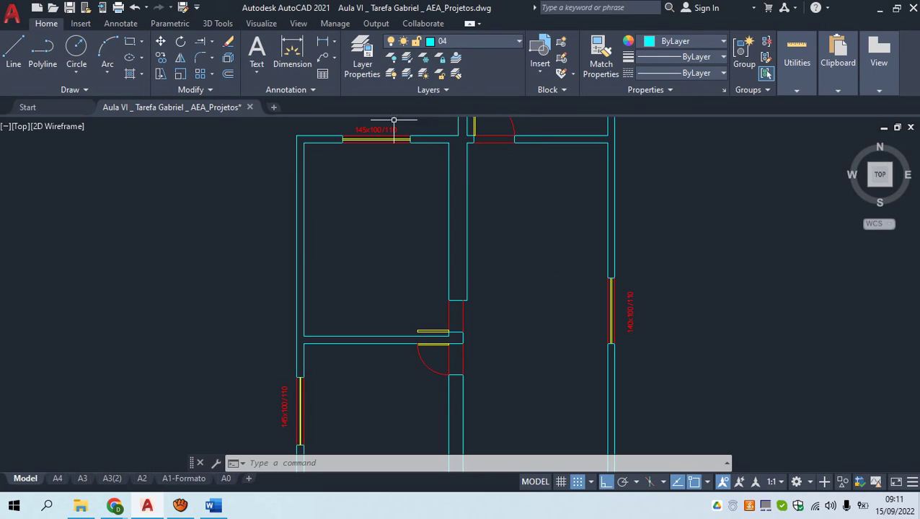
# Draw a vertical test line outside the floor plan's right wall on layer 04 and erase it
pyautogui.press('Return')
pyautogui.click(666, 239)
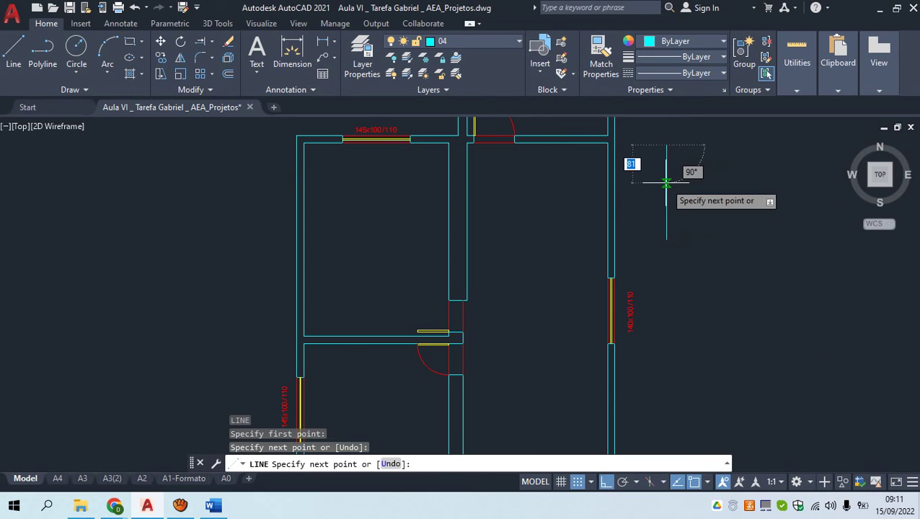
pyautogui.press('Escape')
pyautogui.click(677, 244)
pyautogui.click(650, 204)
pyautogui.write('e')
pyautogui.press('Return')
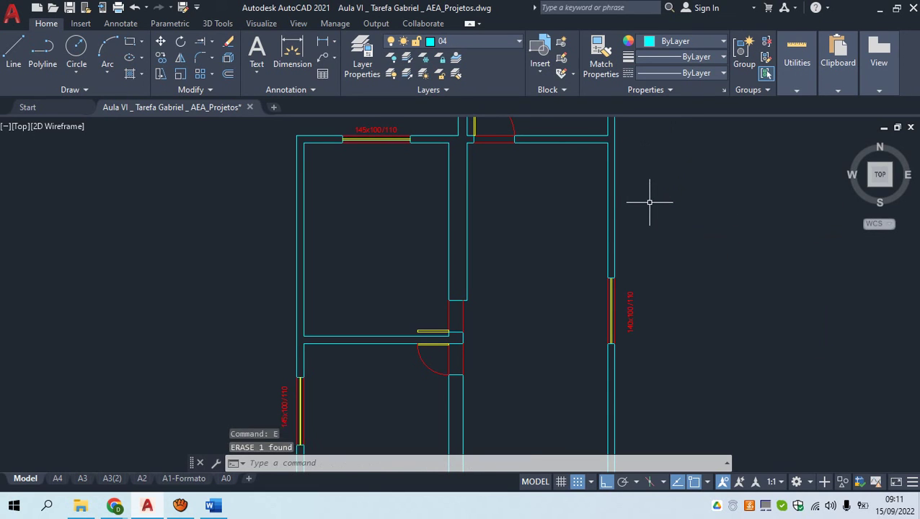
# Open the Layer Properties Manager and make _MF the current layer
pyautogui.write('la')
pyautogui.press('Return')
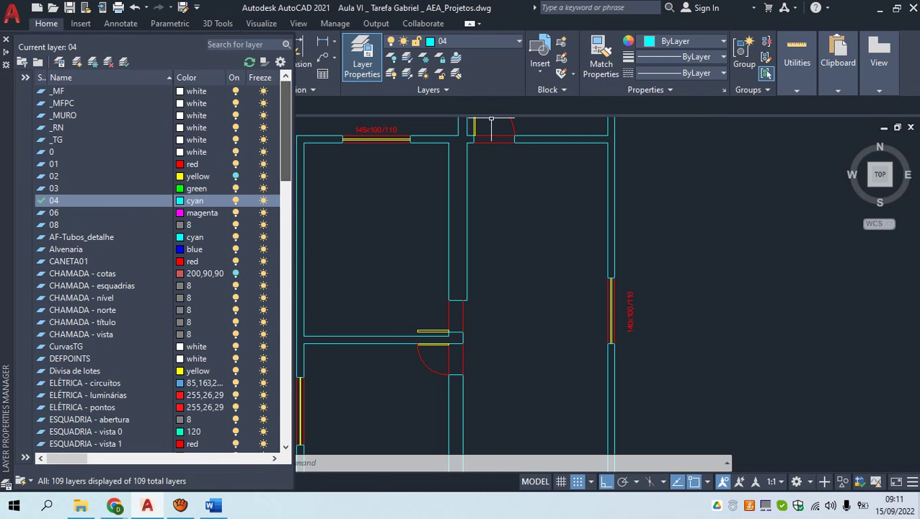
pyautogui.click(58, 91)
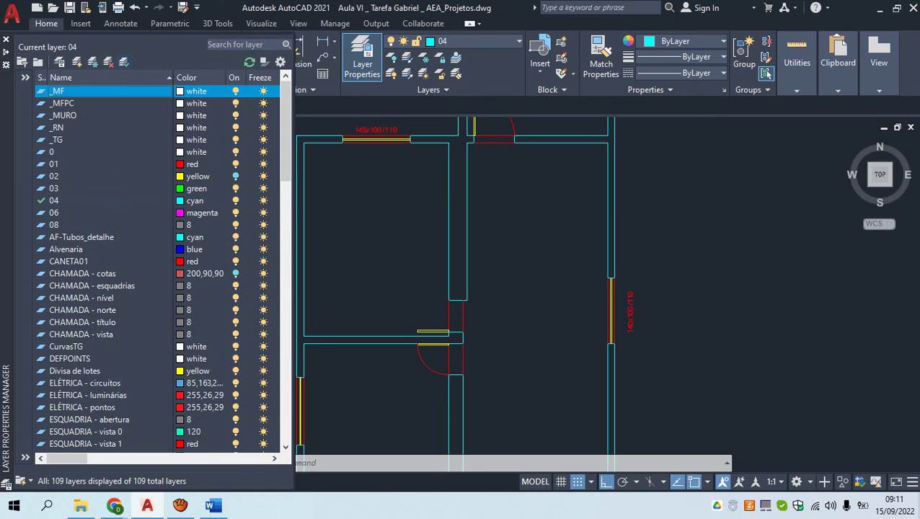
pyautogui.click(124, 62)
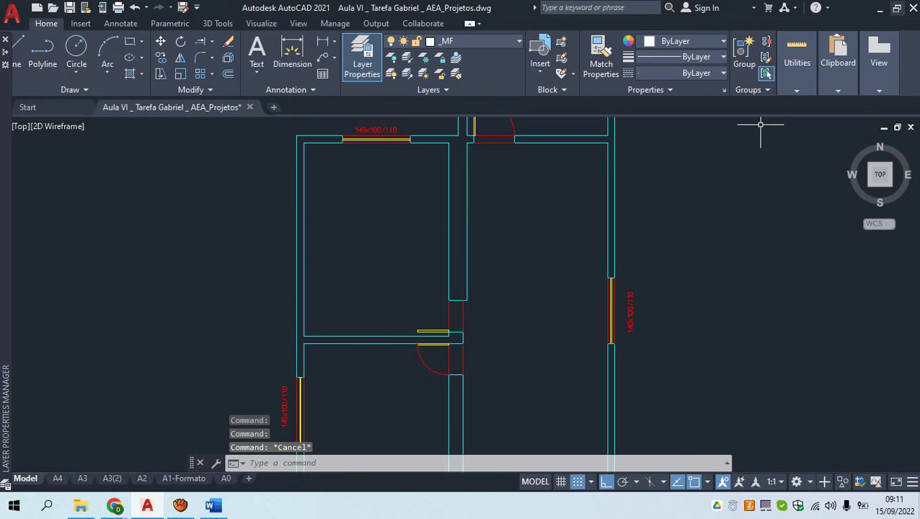
pyautogui.click(896, 8)
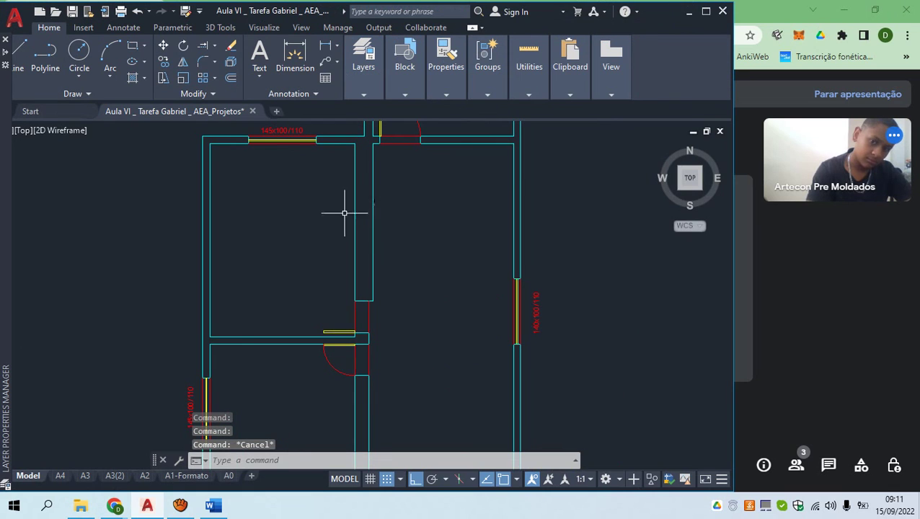
pyautogui.press('Escape')
pyautogui.click(707, 11)
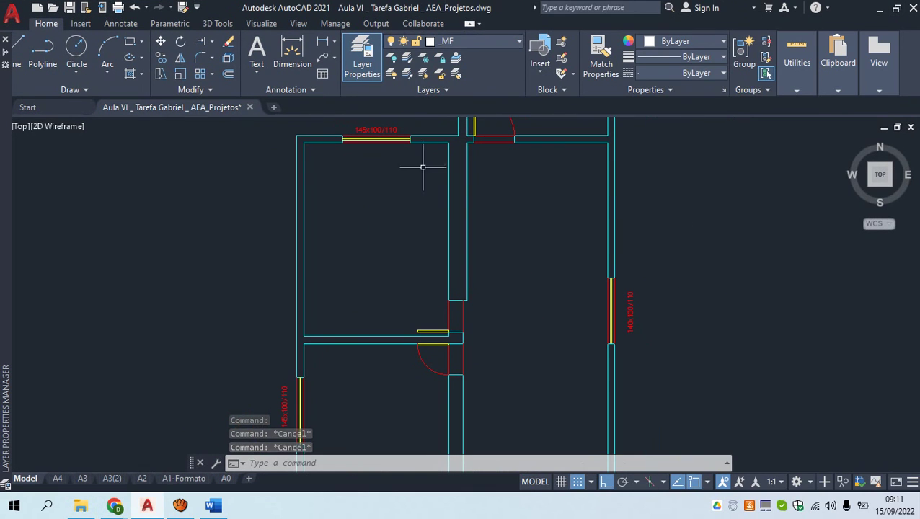
pyautogui.press('Escape')
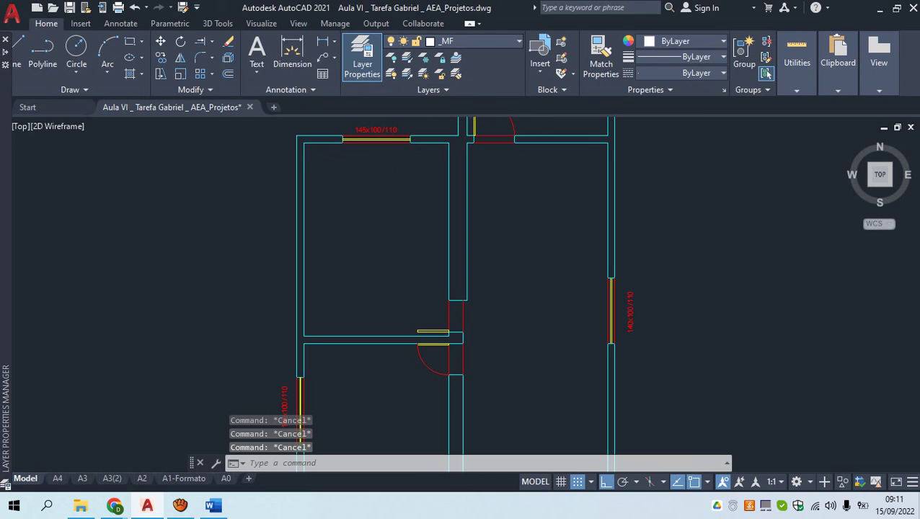
# Freeze layer 04 and inspect the floor plan and section A without its walls
pyautogui.click(476, 41)
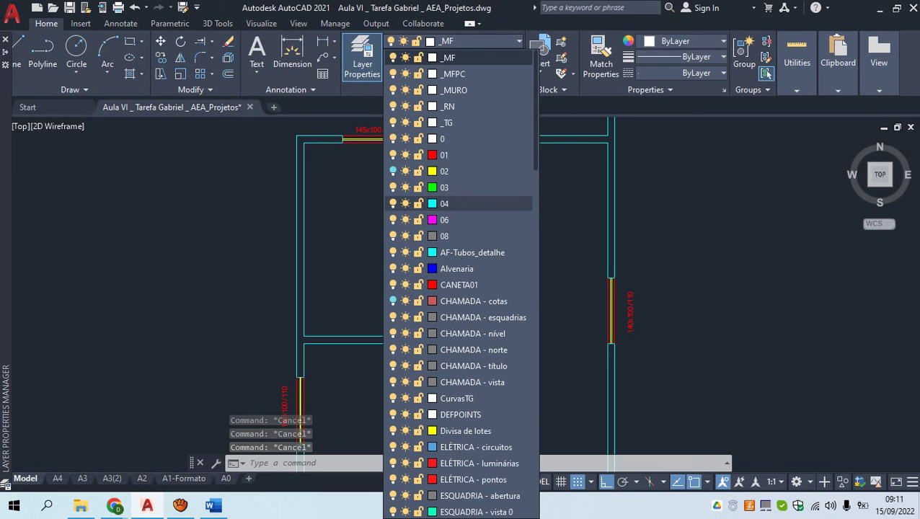
pyautogui.click(406, 203)
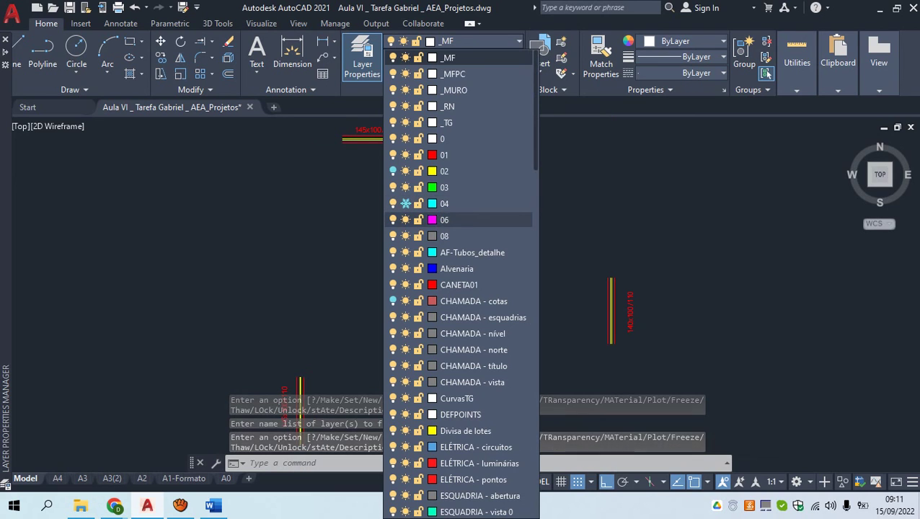
pyautogui.scroll(-1, 461, 220)
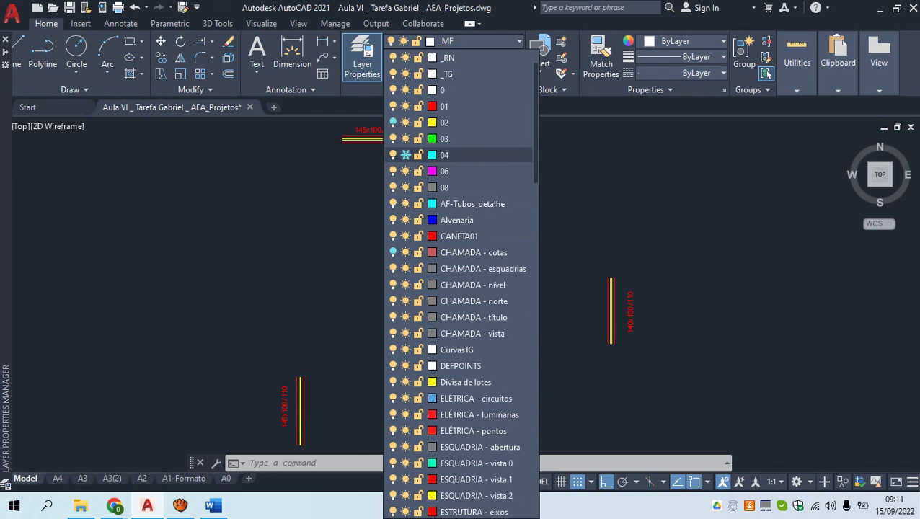
pyautogui.click(341, 201)
pyautogui.scroll(-5, 342, 203)
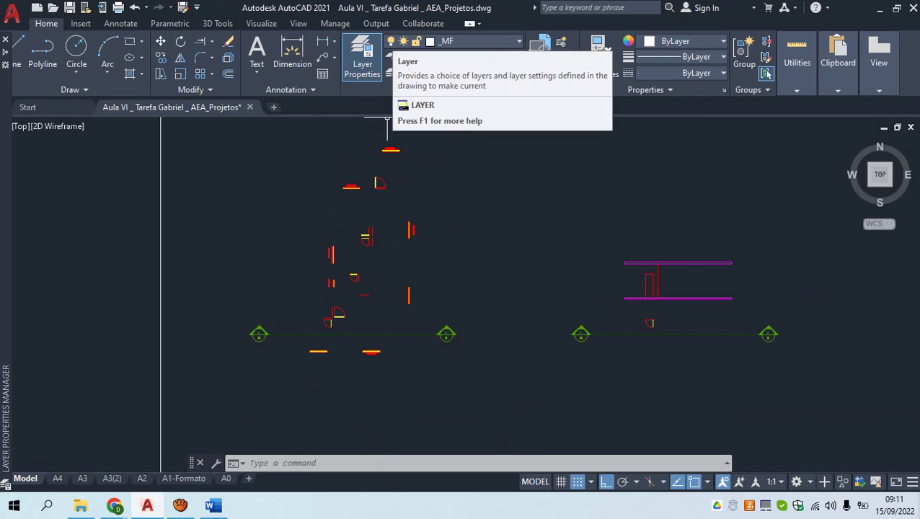
pyautogui.moveTo(329, 216); pyautogui.dragTo(366, 209, button='middle')
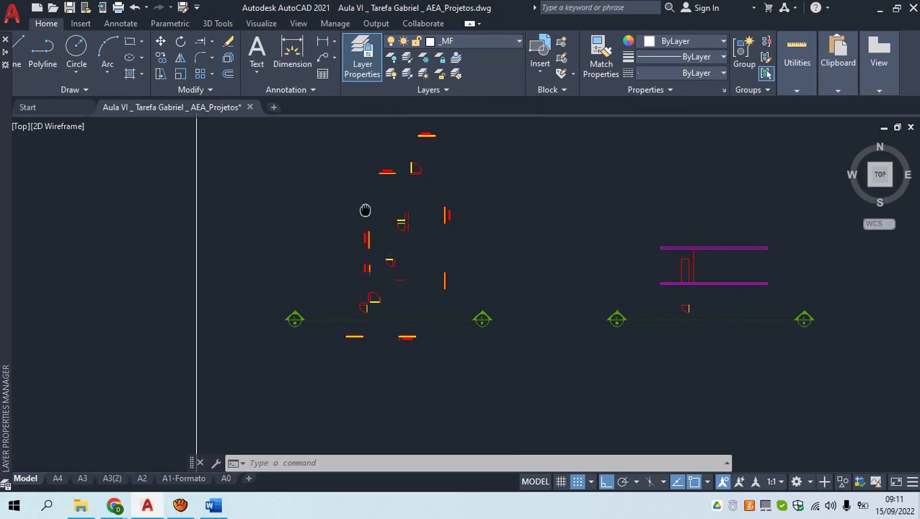
pyautogui.scroll(2, 370, 262)
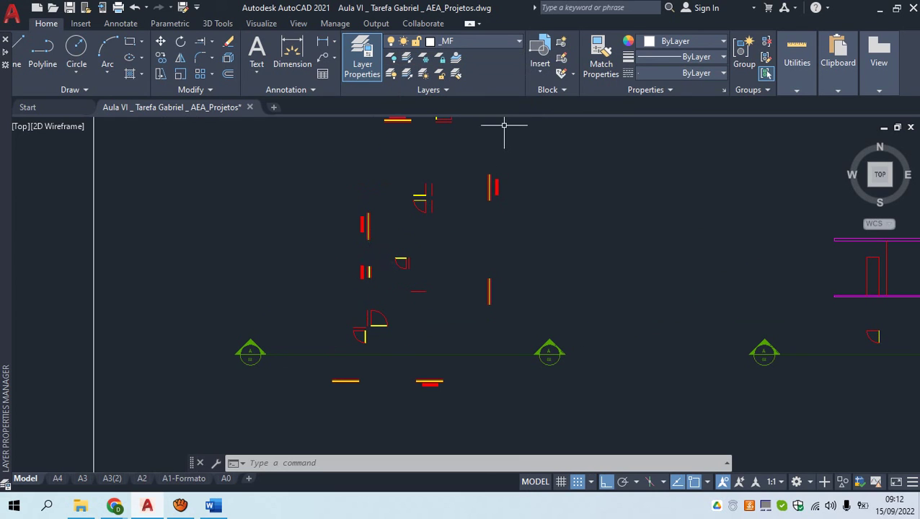
# Thaw layer 04 again and close the layer list
pyautogui.click(476, 42)
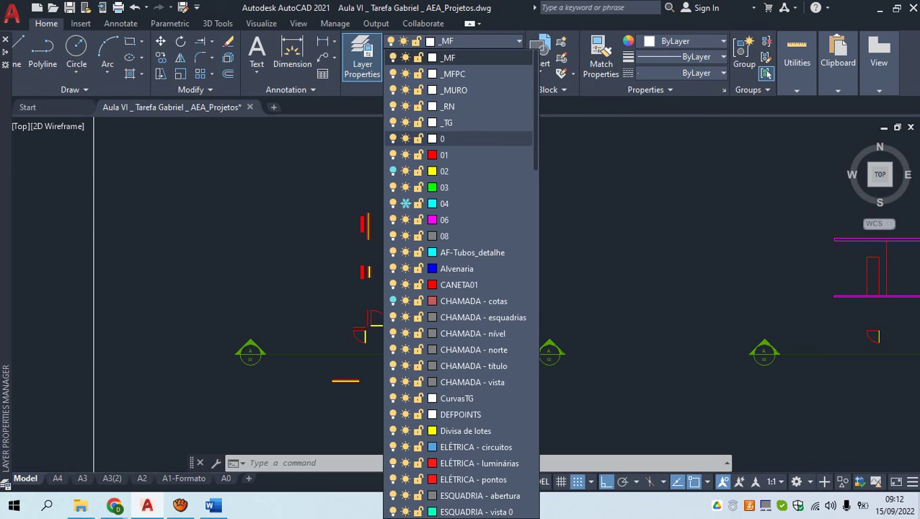
pyautogui.click(406, 204)
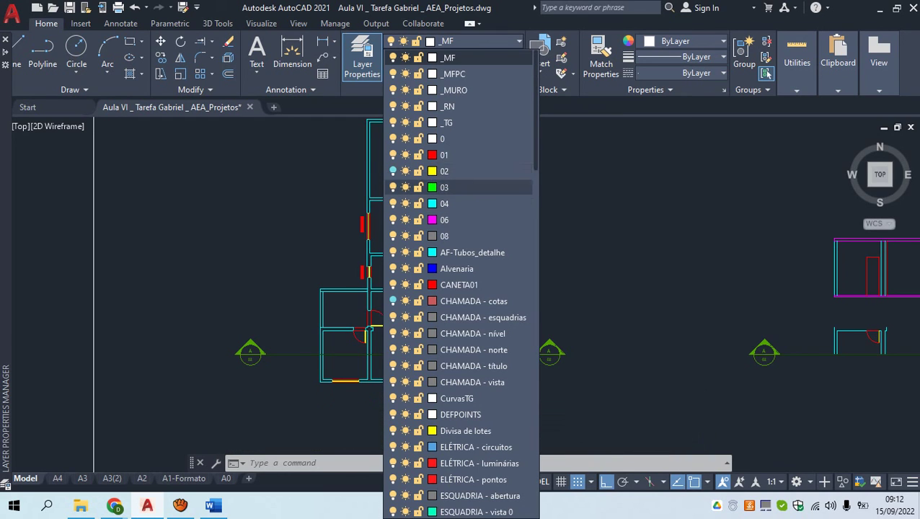
pyautogui.press('Escape')
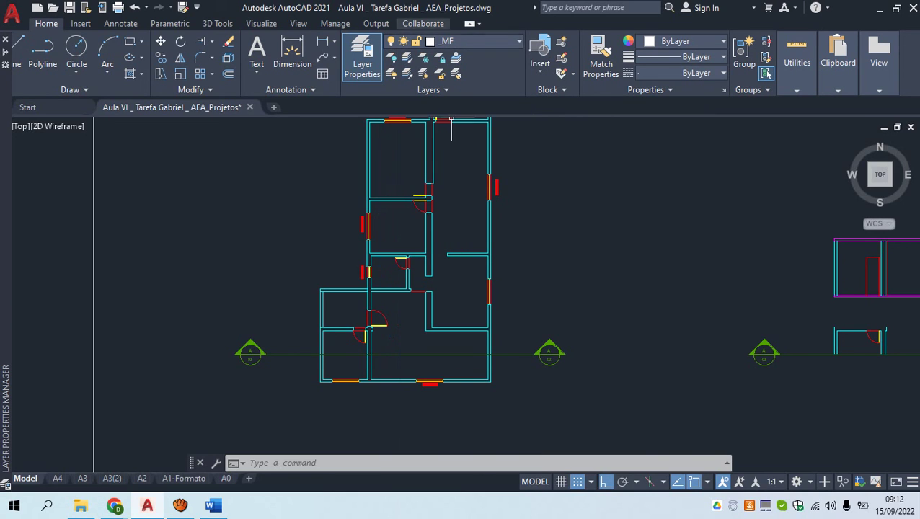
# Examine the cyan walls in the floor plan and the linework of section A
pyautogui.scroll(3, 391, 194)
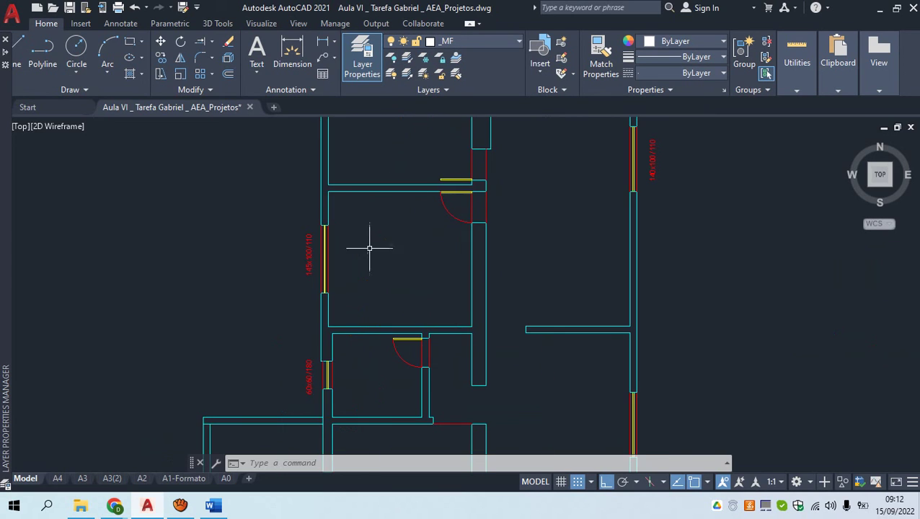
pyautogui.scroll(2, 352, 254)
pyautogui.scroll(-1, 299, 273)
pyautogui.scroll(-4, 302, 267)
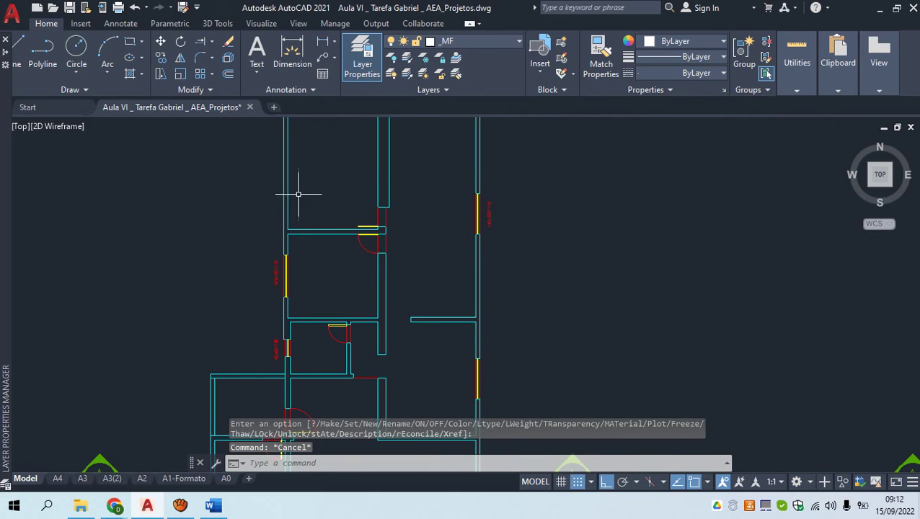
pyautogui.click(321, 202)
pyautogui.click(220, 175)
pyautogui.press('Escape')
pyautogui.scroll(-5, 308, 246)
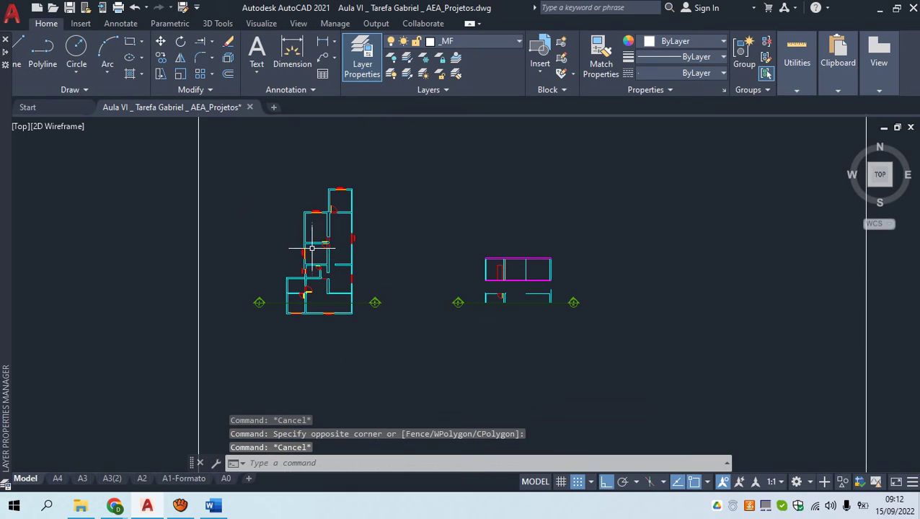
pyautogui.scroll(3, 520, 295)
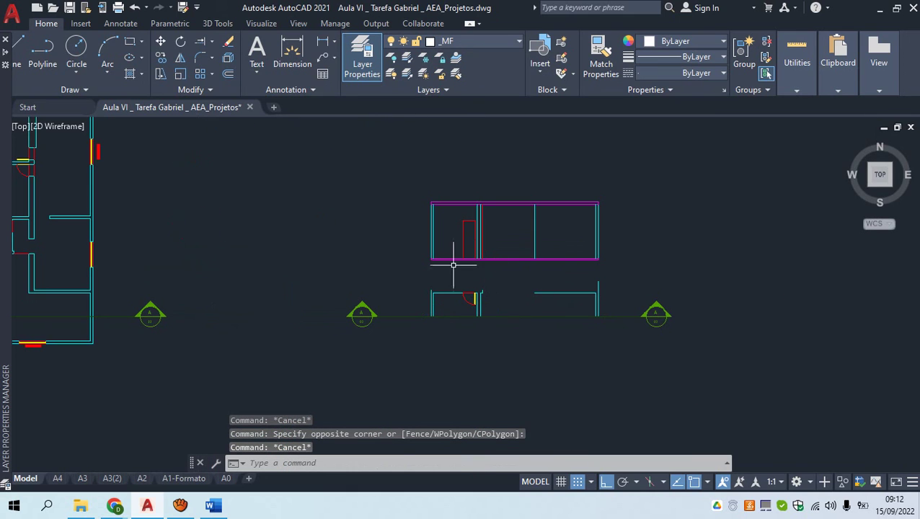
pyautogui.moveTo(518, 212); pyautogui.dragTo(388, 208, button='middle')
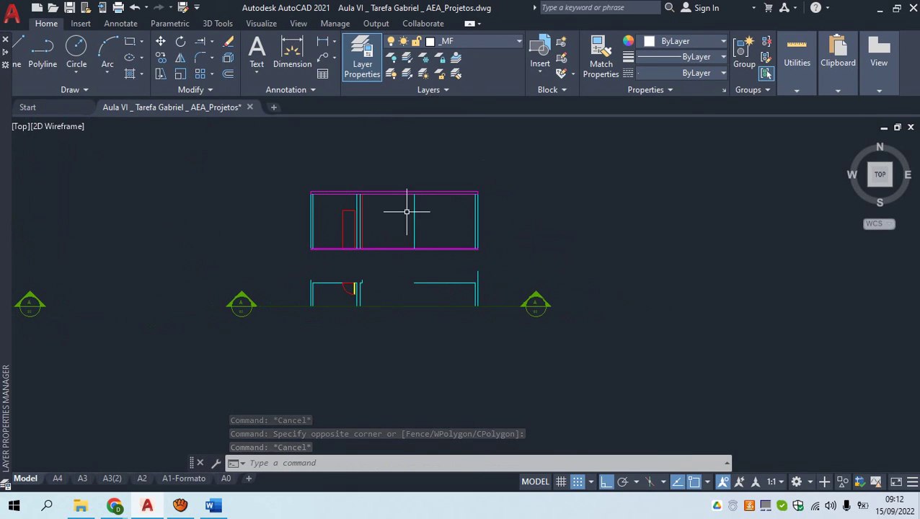
pyautogui.scroll(2, 404, 204)
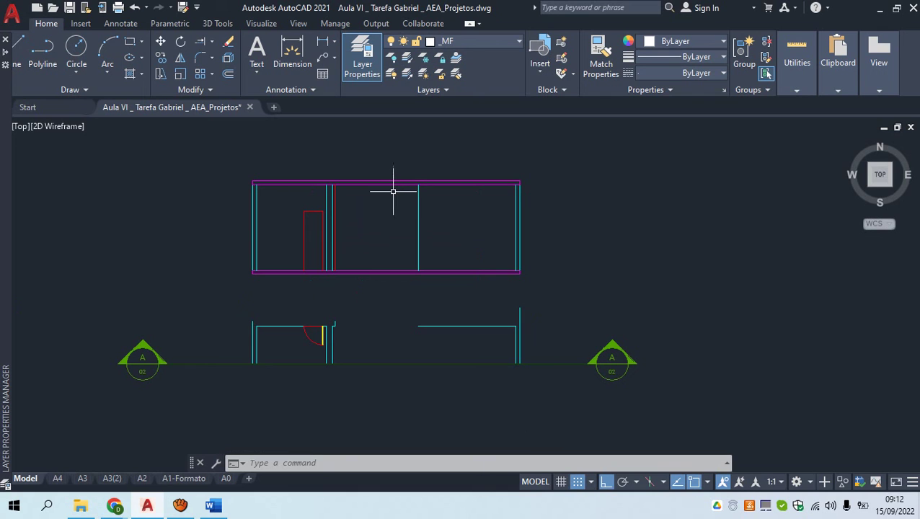
pyautogui.hotkey('alt', 'Tab')
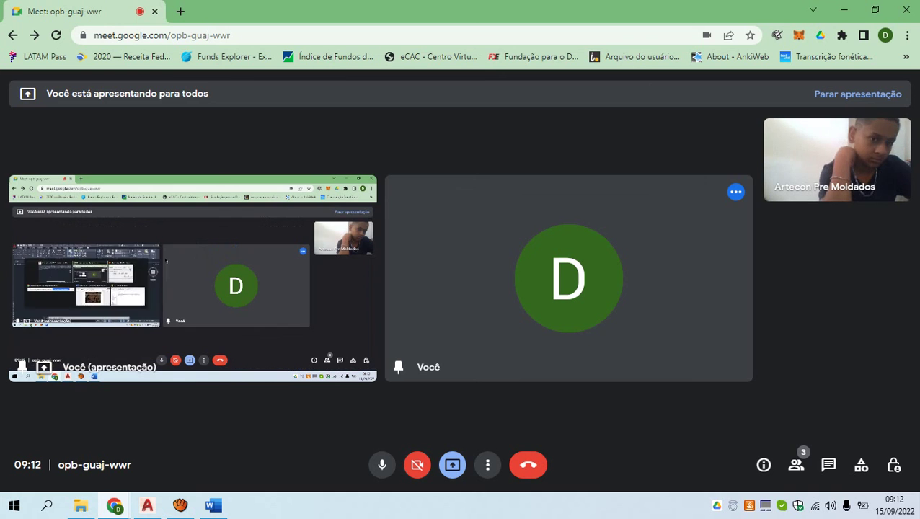
pyautogui.hotkey('alt', 'Tab')
pyautogui.click(897, 8)
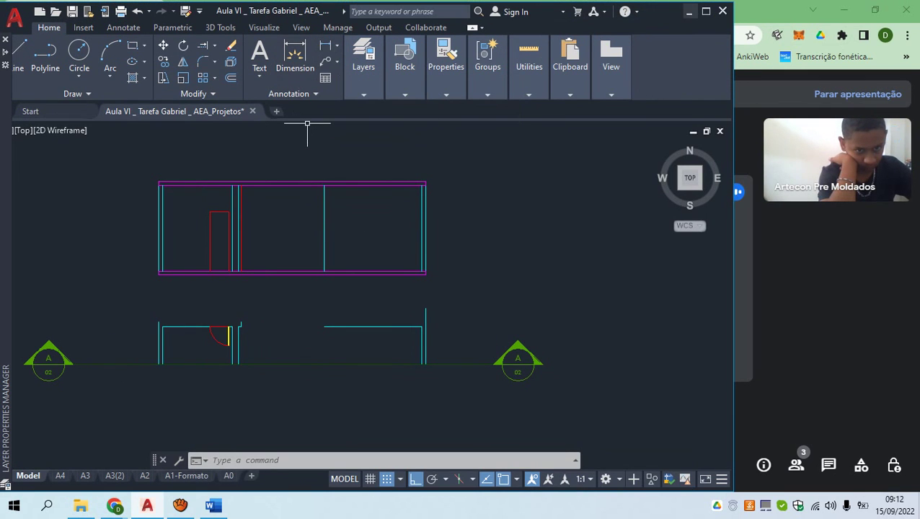
pyautogui.click(706, 12)
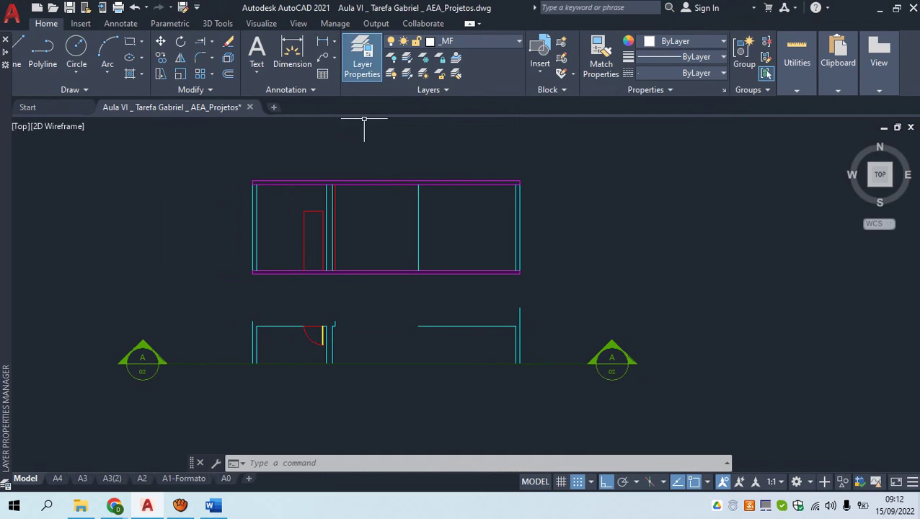
# Create a new layer named HACHURA with the colour magenta and make it the current layer
pyautogui.click(362, 57)
pyautogui.press('Escape')
pyautogui.press('Escape')
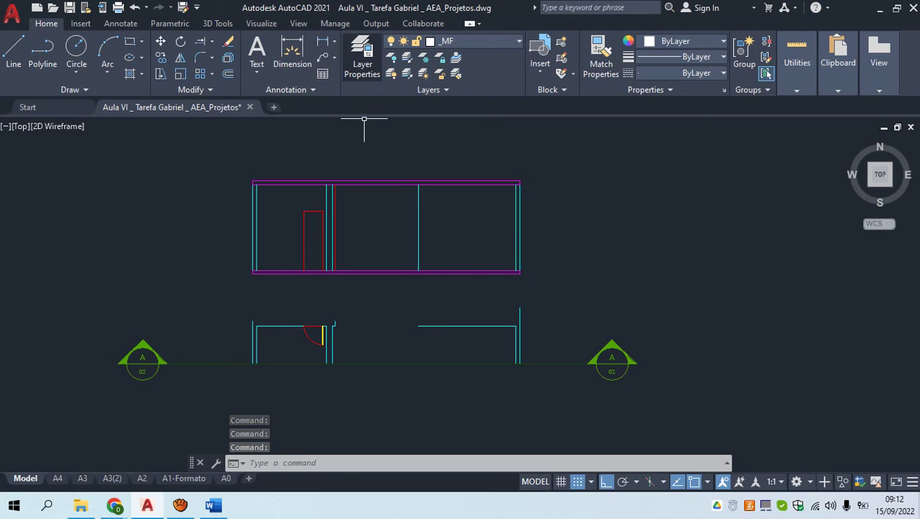
pyautogui.click(363, 57)
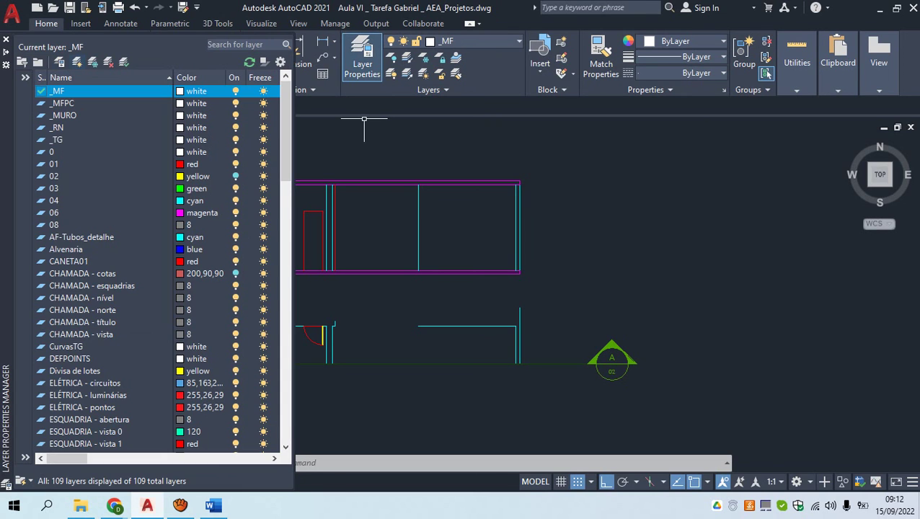
pyautogui.click(78, 62)
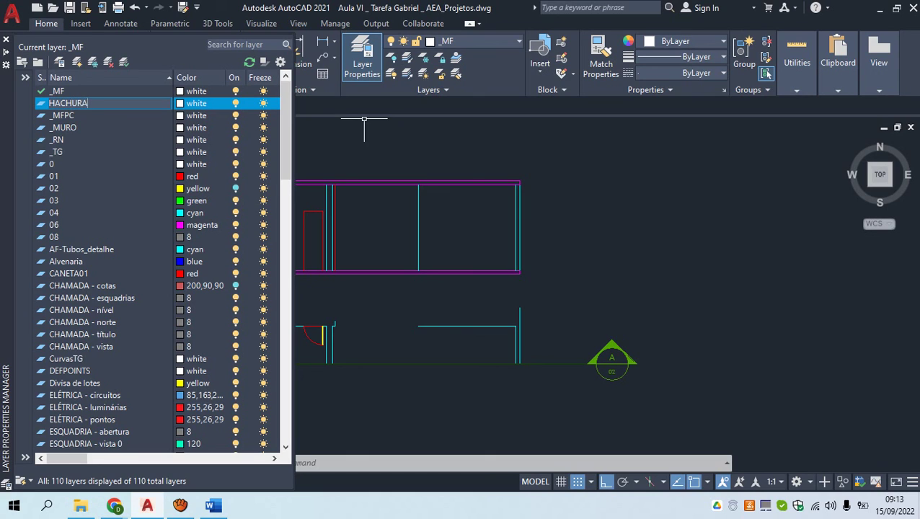
pyautogui.click(191, 104)
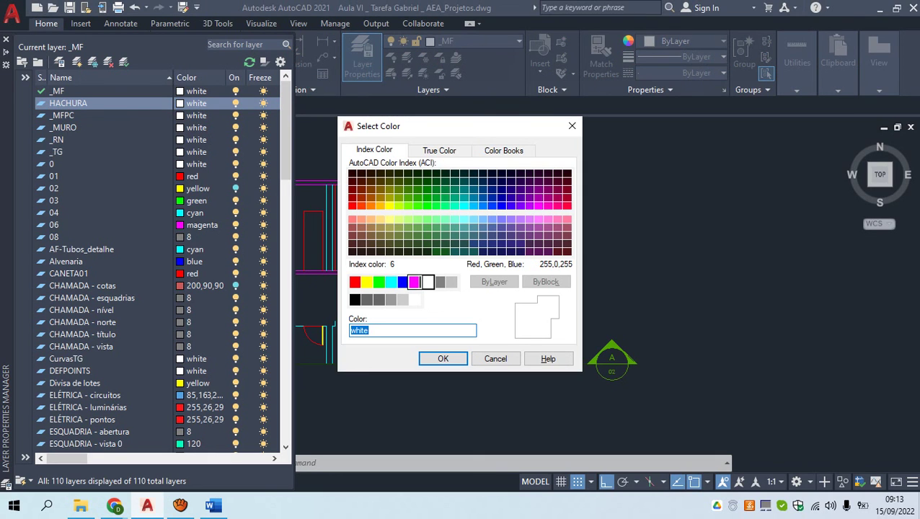
pyautogui.click(414, 282)
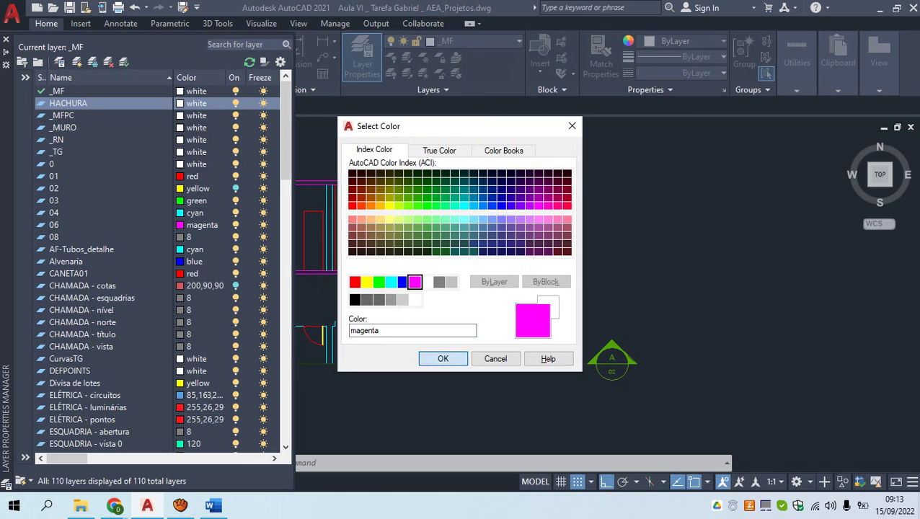
pyautogui.click(443, 358)
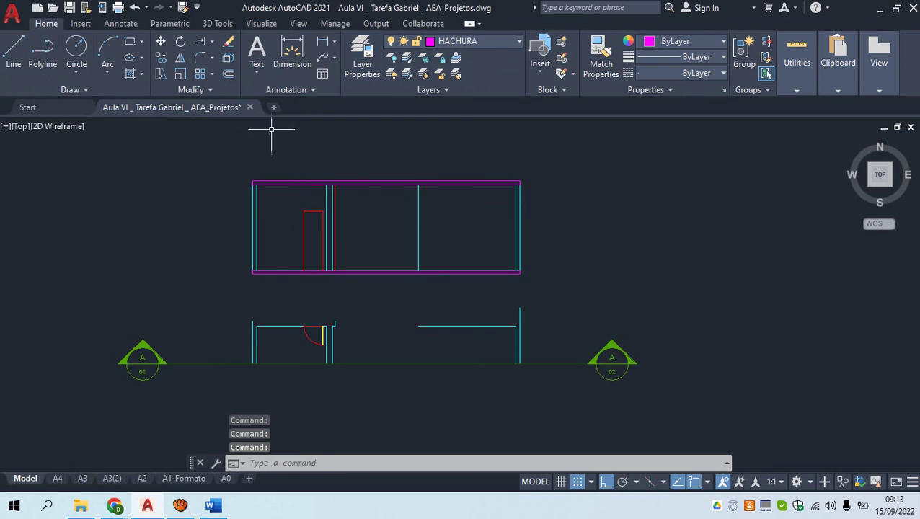
# Hatch the upper and lower slabs of section A with the AR-CONC pattern and background colour 35
pyautogui.press('Escape')
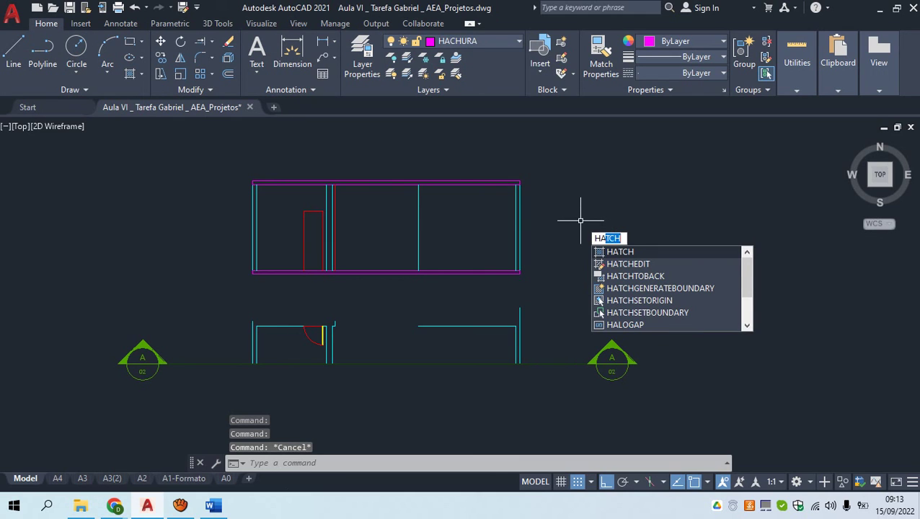
pyautogui.press('Return')
pyautogui.scroll(5, 393, 174)
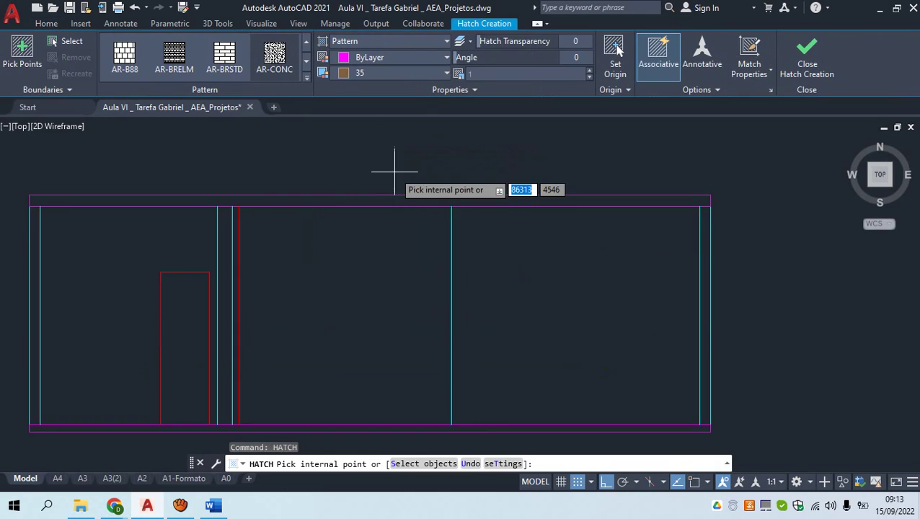
pyautogui.click(434, 201)
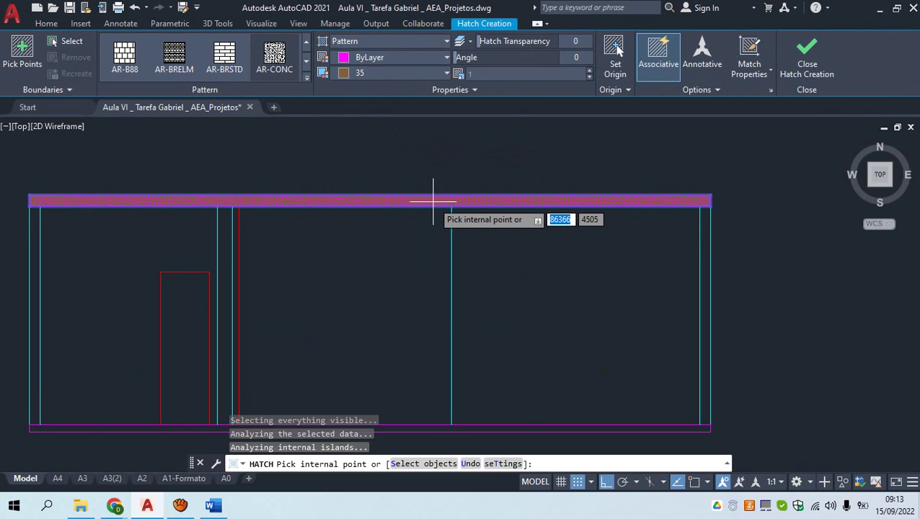
pyautogui.scroll(-2, 437, 210)
pyautogui.scroll(4, 482, 368)
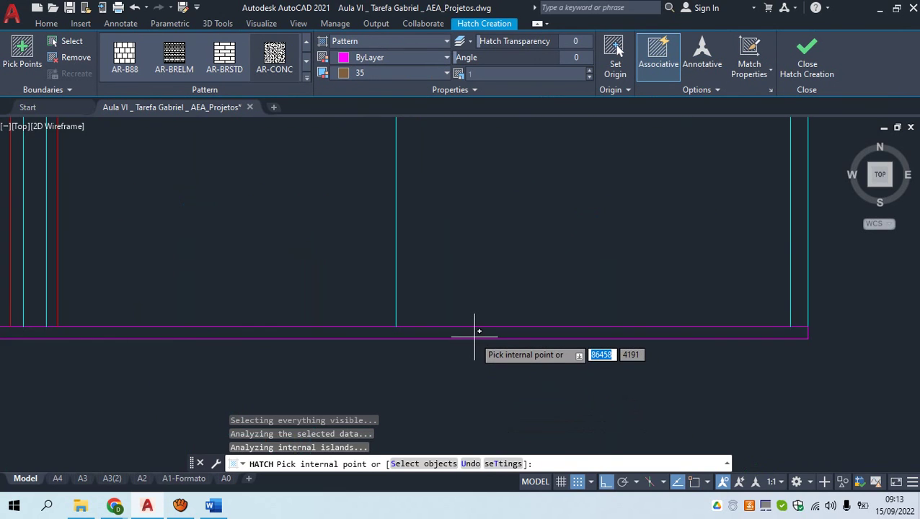
pyautogui.click(475, 334)
pyautogui.press('Escape')
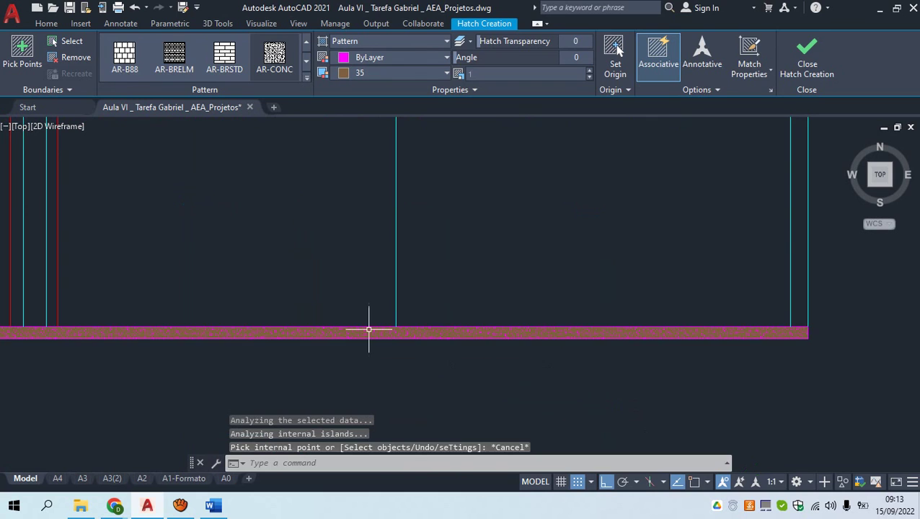
pyautogui.scroll(-3, 380, 276)
pyautogui.press('Escape')
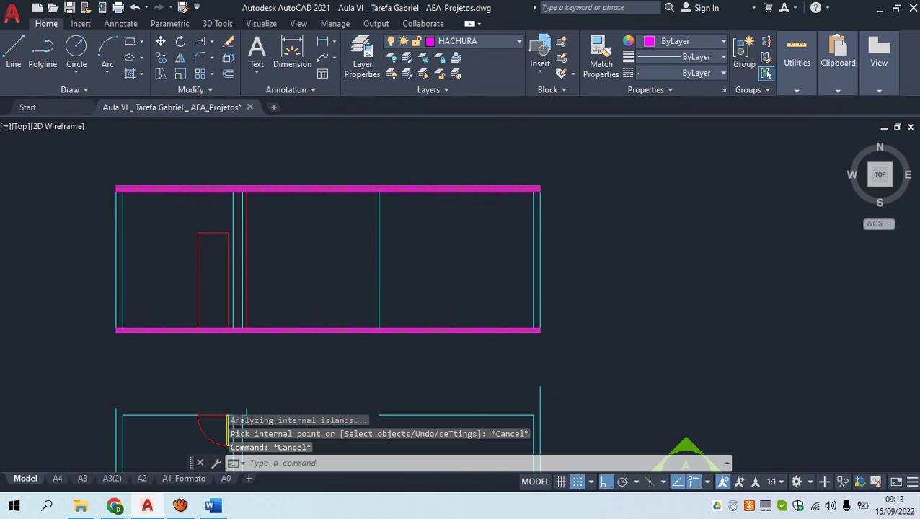
# Set the scale of the concrete hatch in section A's slabs to 10
pyautogui.scroll(3, 281, 195)
pyautogui.scroll(-3, 299, 196)
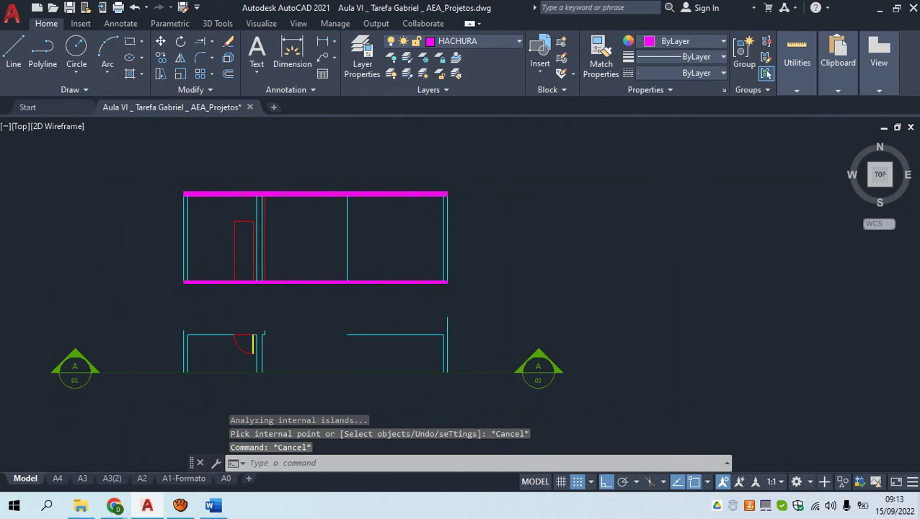
pyautogui.scroll(3, 321, 280)
pyautogui.scroll(-3, 321, 280)
pyautogui.scroll(3, 298, 195)
pyautogui.press('Escape')
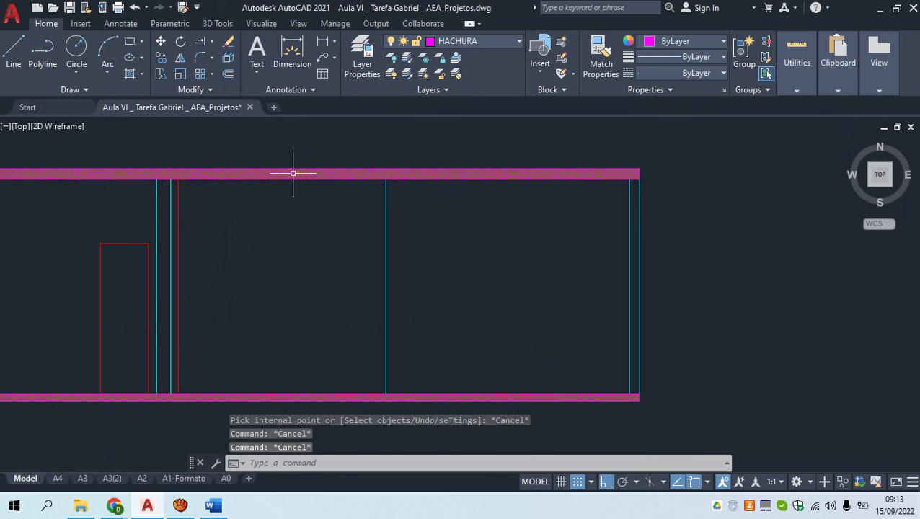
pyautogui.click(293, 174)
pyautogui.click(296, 172)
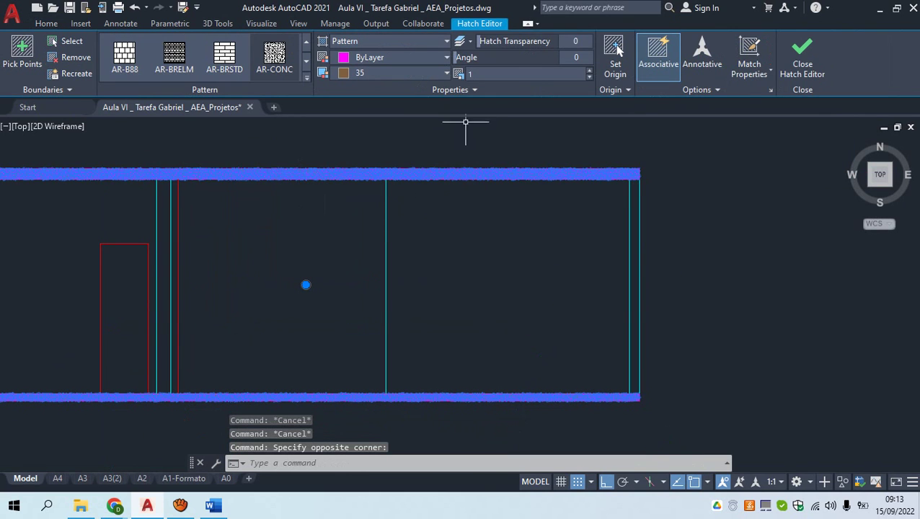
pyautogui.press('Escape')
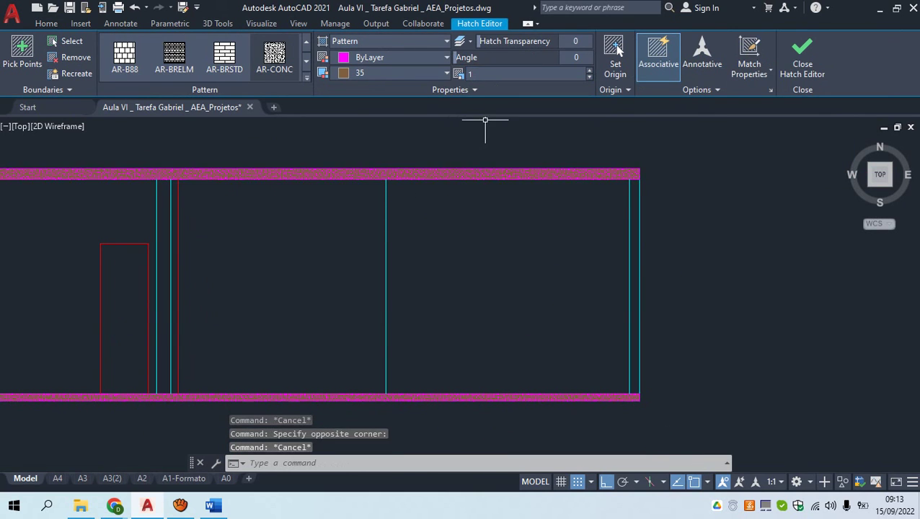
pyautogui.click(298, 174)
pyautogui.click(297, 175)
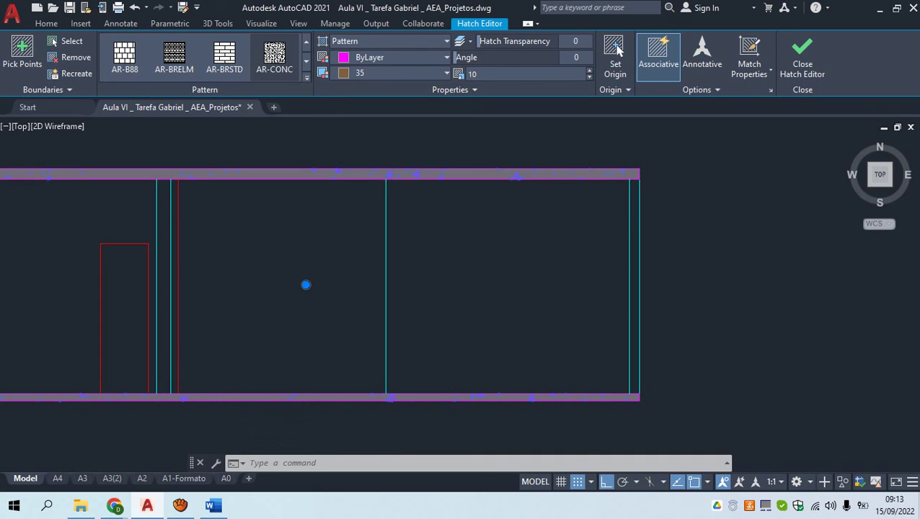
pyautogui.click(426, 154)
pyautogui.press('Escape')
# Examine the slab hatch in section A and the floor plan, and reduce the drawing window to uncover the video meeting
pyautogui.scroll(5, 343, 195)
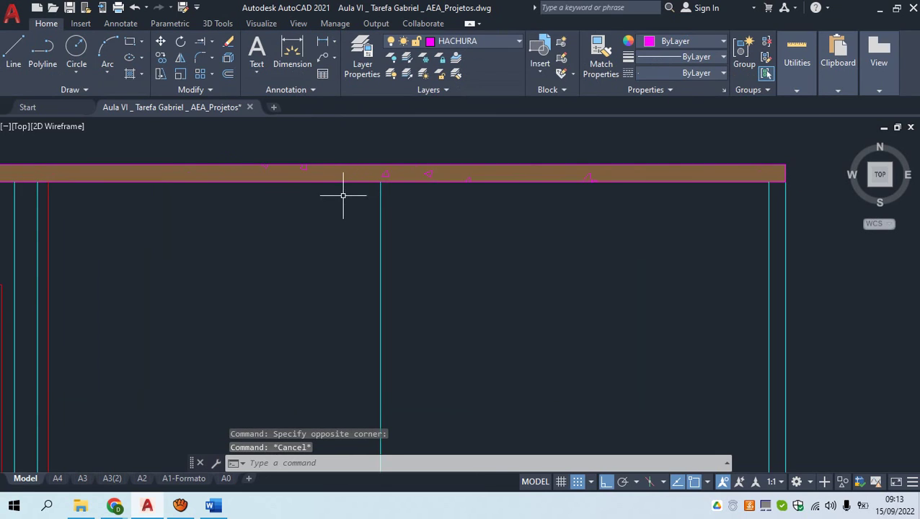
pyautogui.moveTo(352, 160); pyautogui.dragTo(373, 272, button='middle')
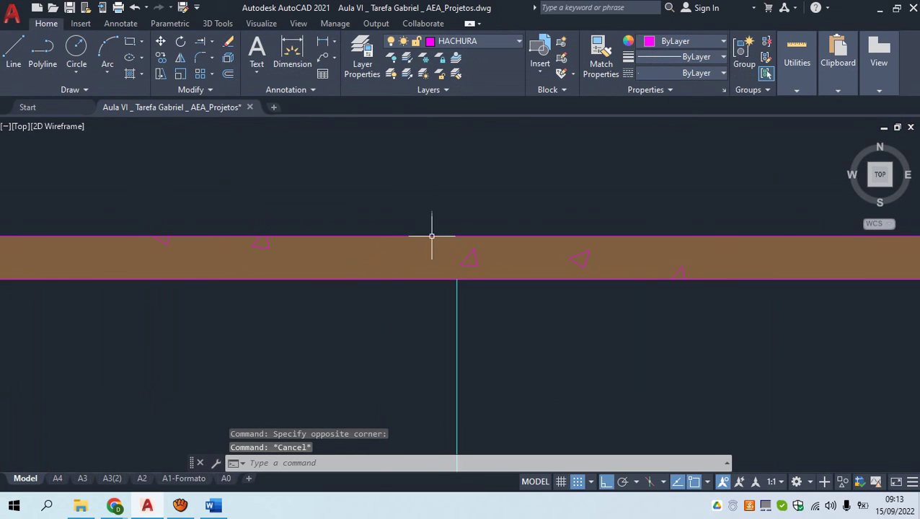
pyautogui.click(397, 247)
pyautogui.scroll(-2, 388, 255)
pyautogui.press('Escape')
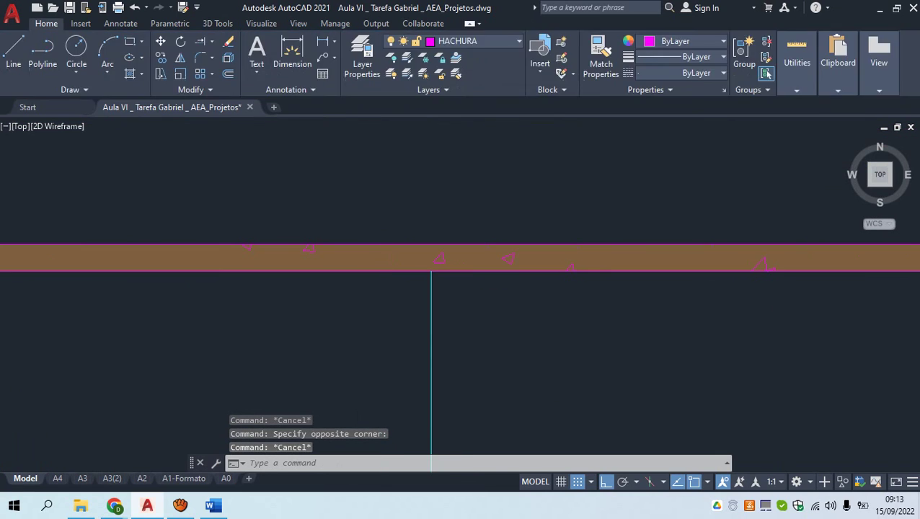
pyautogui.scroll(-5, 390, 269)
pyautogui.scroll(3, 349, 318)
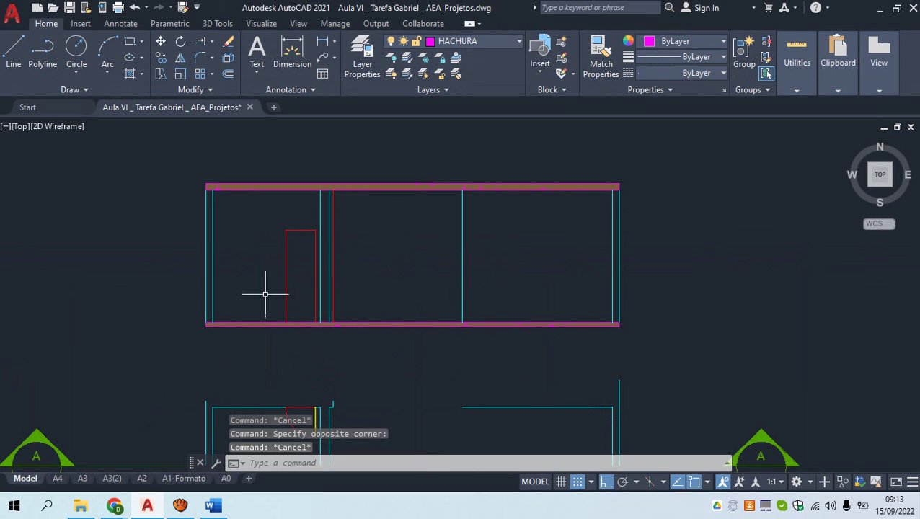
pyautogui.scroll(-6, 429, 330)
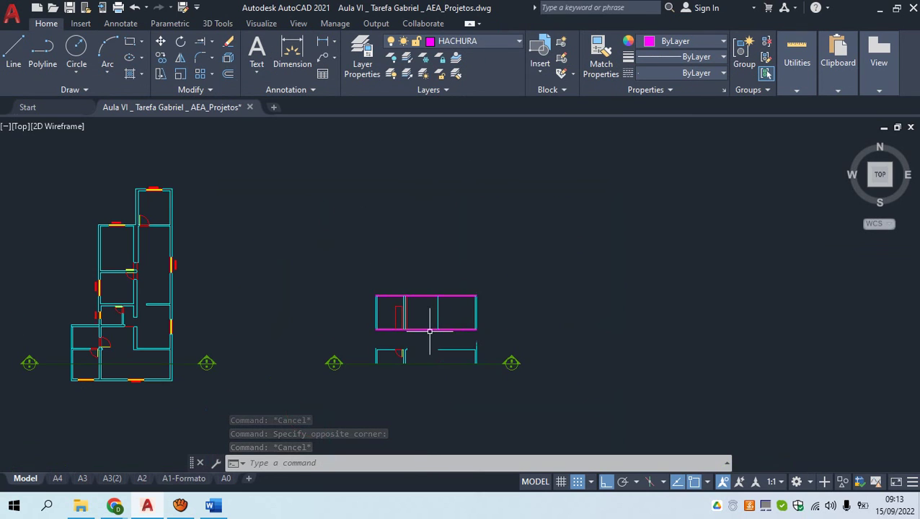
pyautogui.moveTo(163, 373); pyautogui.dragTo(249, 348, button='middle')
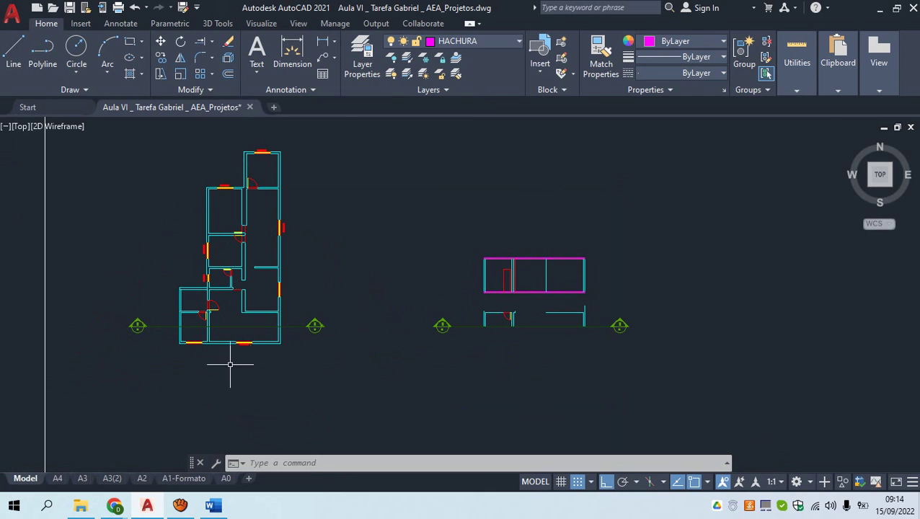
pyautogui.click(896, 8)
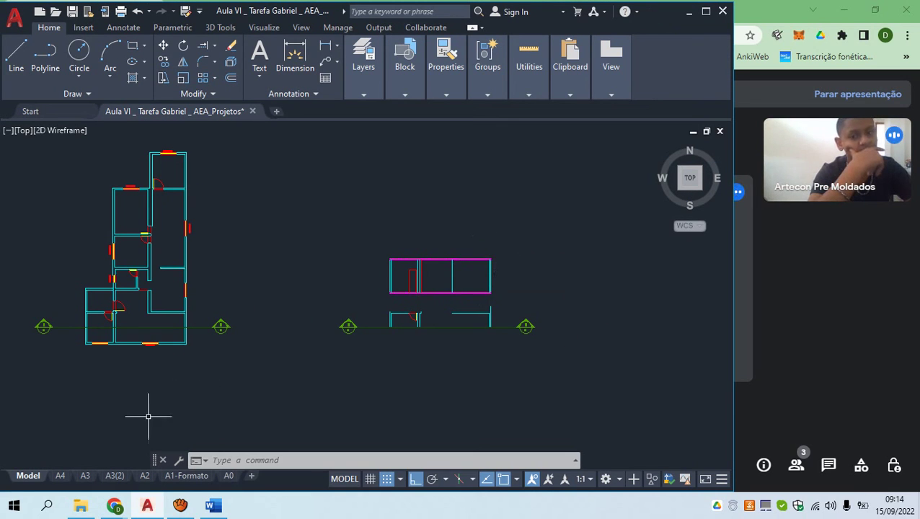
pyautogui.scroll(4, 220, 380)
pyautogui.press('Escape')
pyautogui.press('Escape')
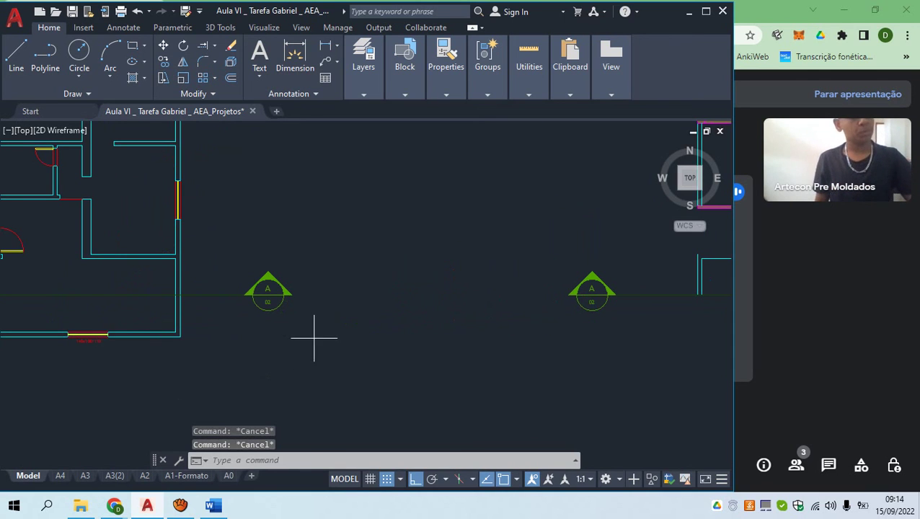
pyautogui.click(314, 338)
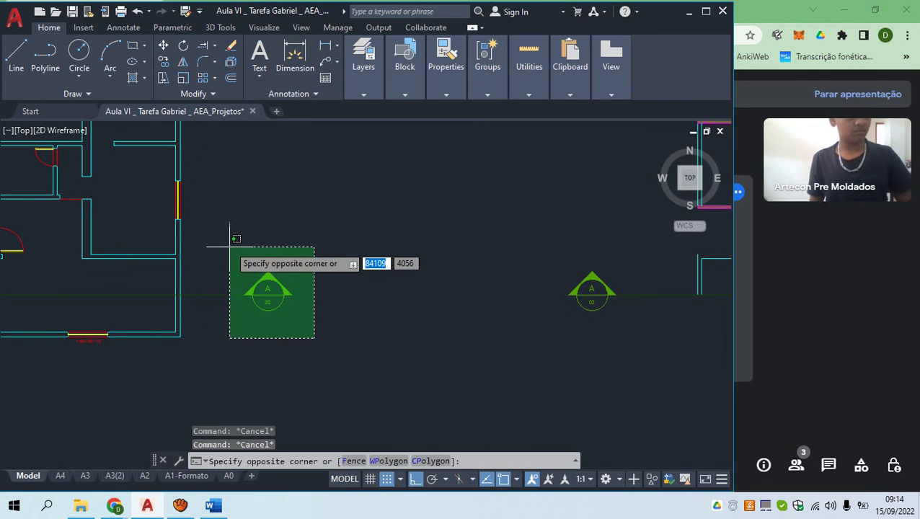
pyautogui.moveTo(228, 246); pyautogui.dragTo(321, 277, button='middle')
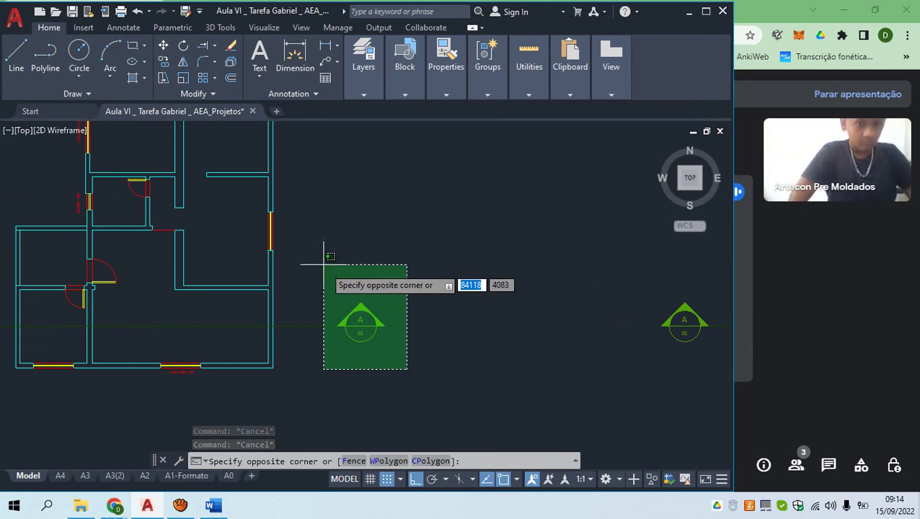
pyautogui.click(321, 256)
pyautogui.press('Escape')
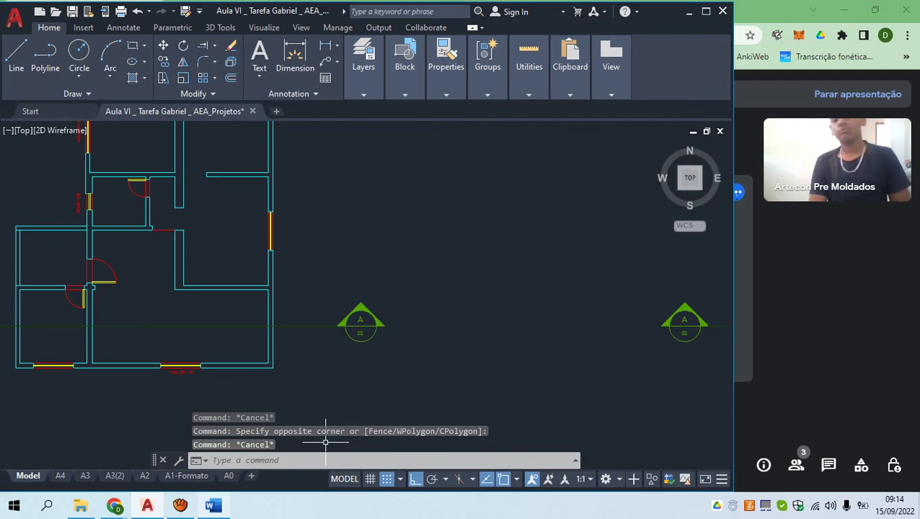
# Turn on the camera in the Google Meet call in Chrome and switch to the aTube Catcher screen recorder
pyautogui.click(213, 506)
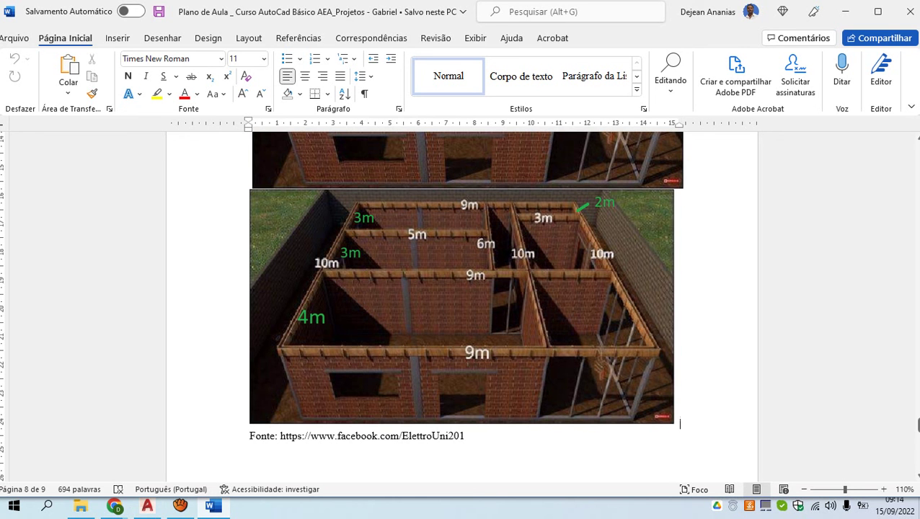
pyautogui.hotkey('alt', 'Tab')
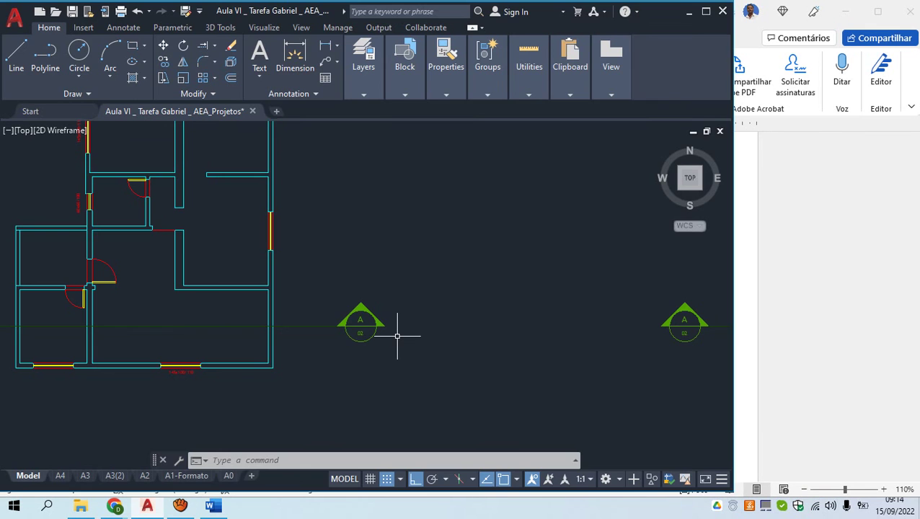
pyautogui.hotkey('alt', 'Tab')
pyautogui.hotkey('alt', 'Tab')
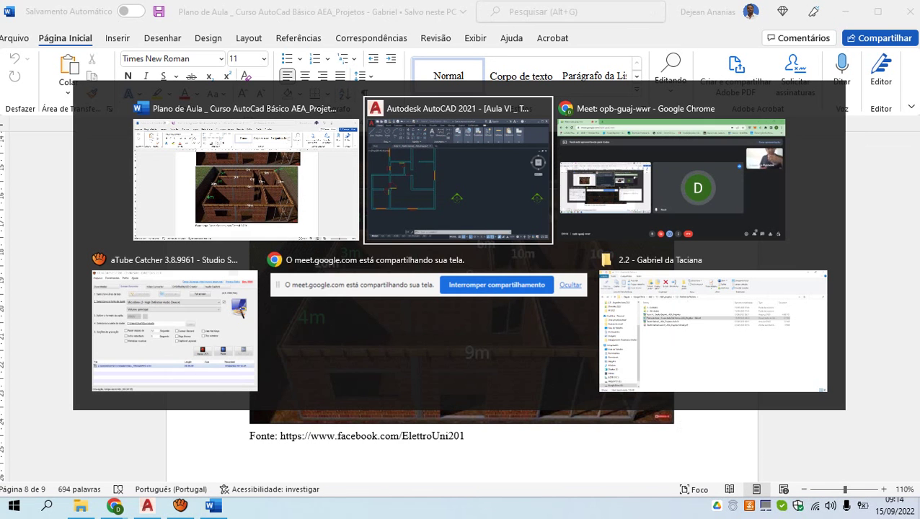
pyautogui.hotkey('alt', 'Tab')
pyautogui.press('Tab')
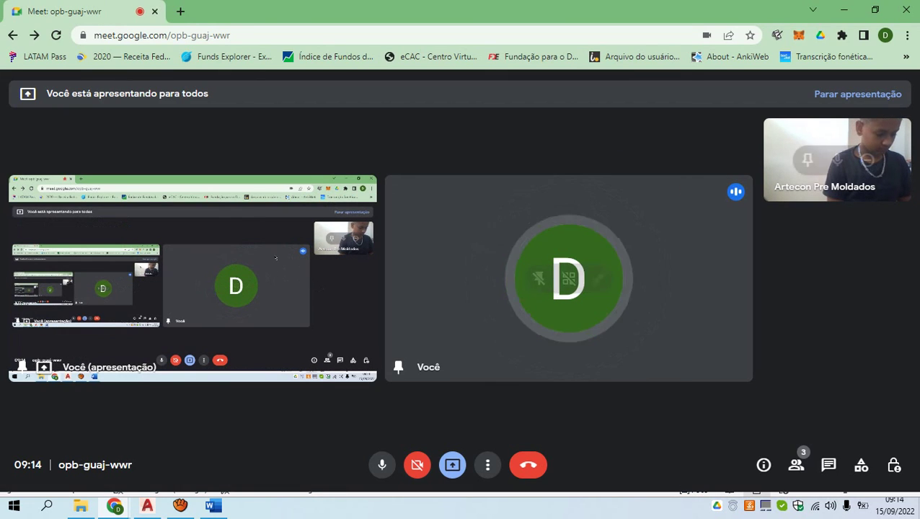
pyautogui.hotkey('ctrl', 'e')
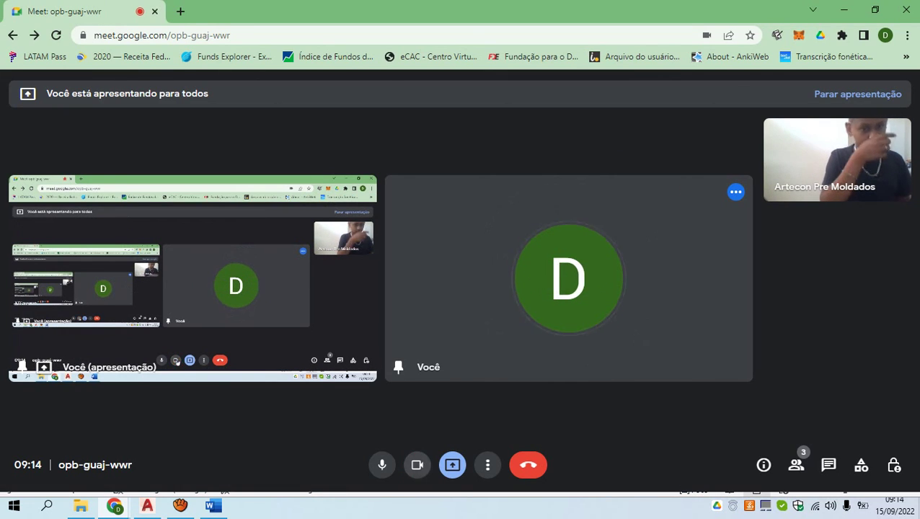
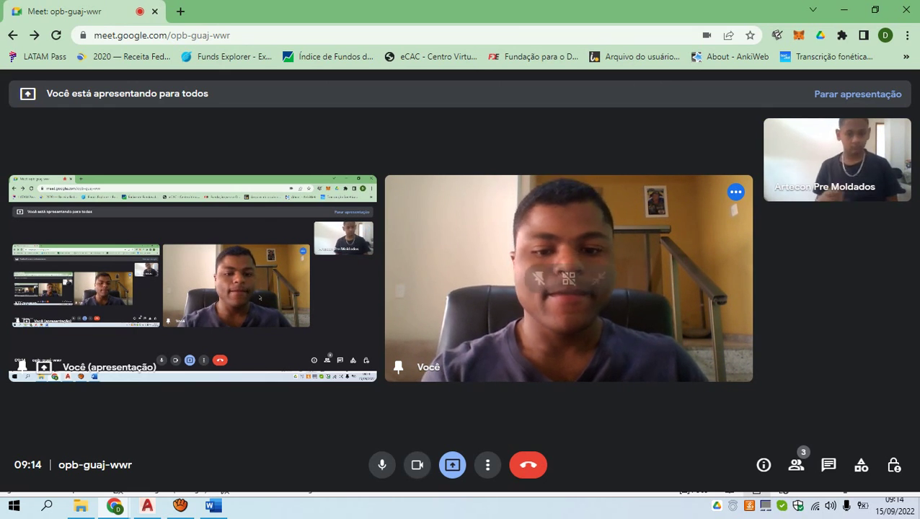
pyautogui.click(180, 506)
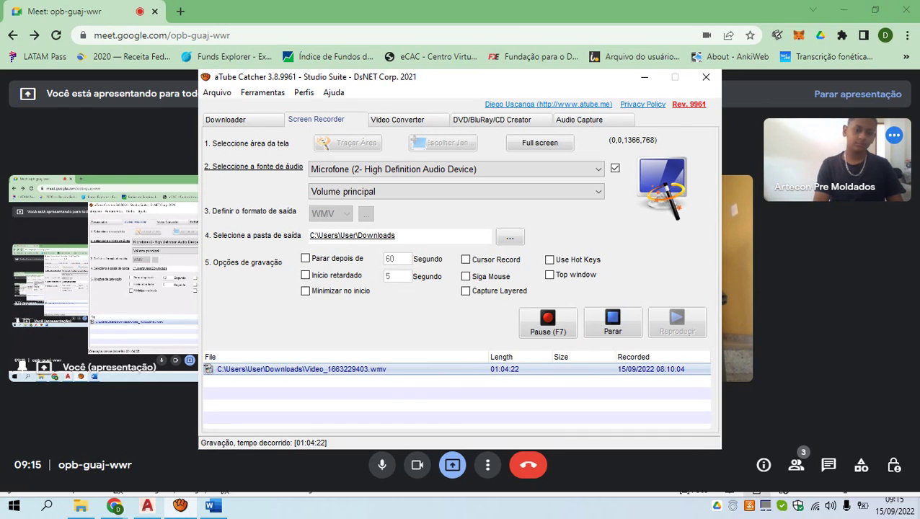